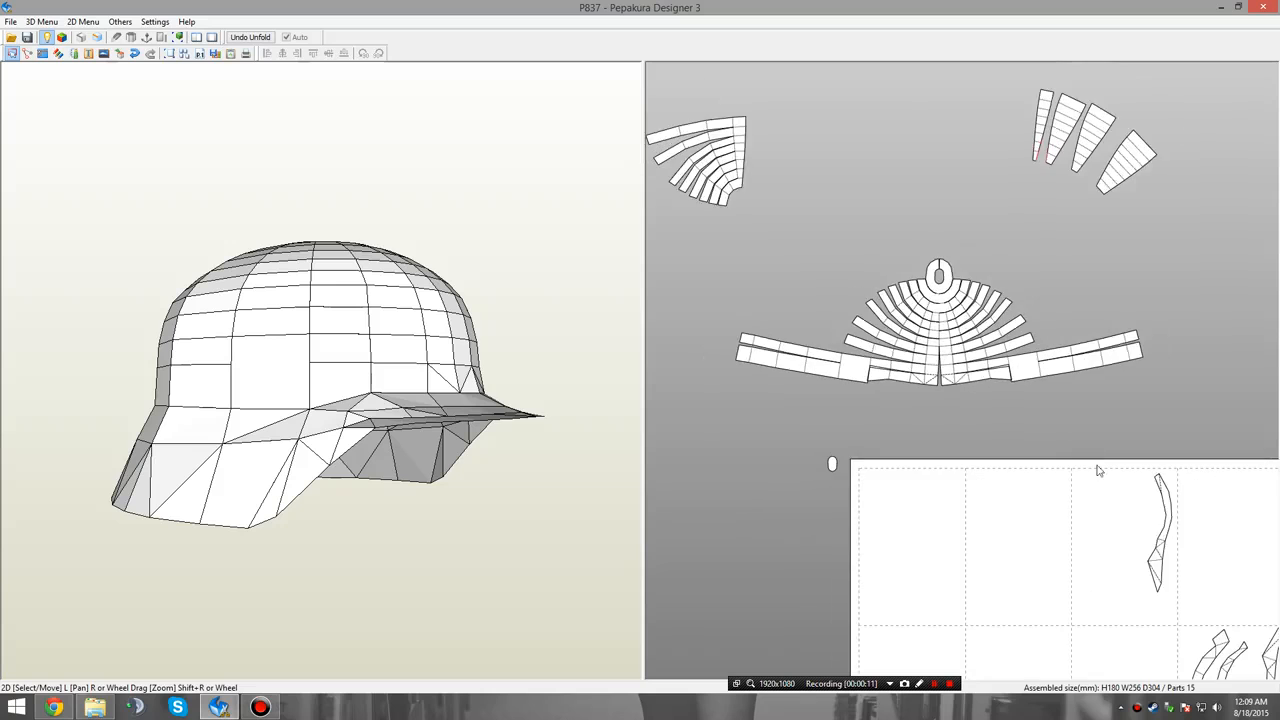
middle_drag(1108, 479, 1039, 356)
middle_drag(1108, 461, 1037, 308)
middle_drag(1134, 495, 1103, 417)
middle_drag(935, 270, 1008, 465)
mouse_move(932, 294)
middle_down()
mouse_move(1003, 477)
mouse_move(995, 519)
middle_up()
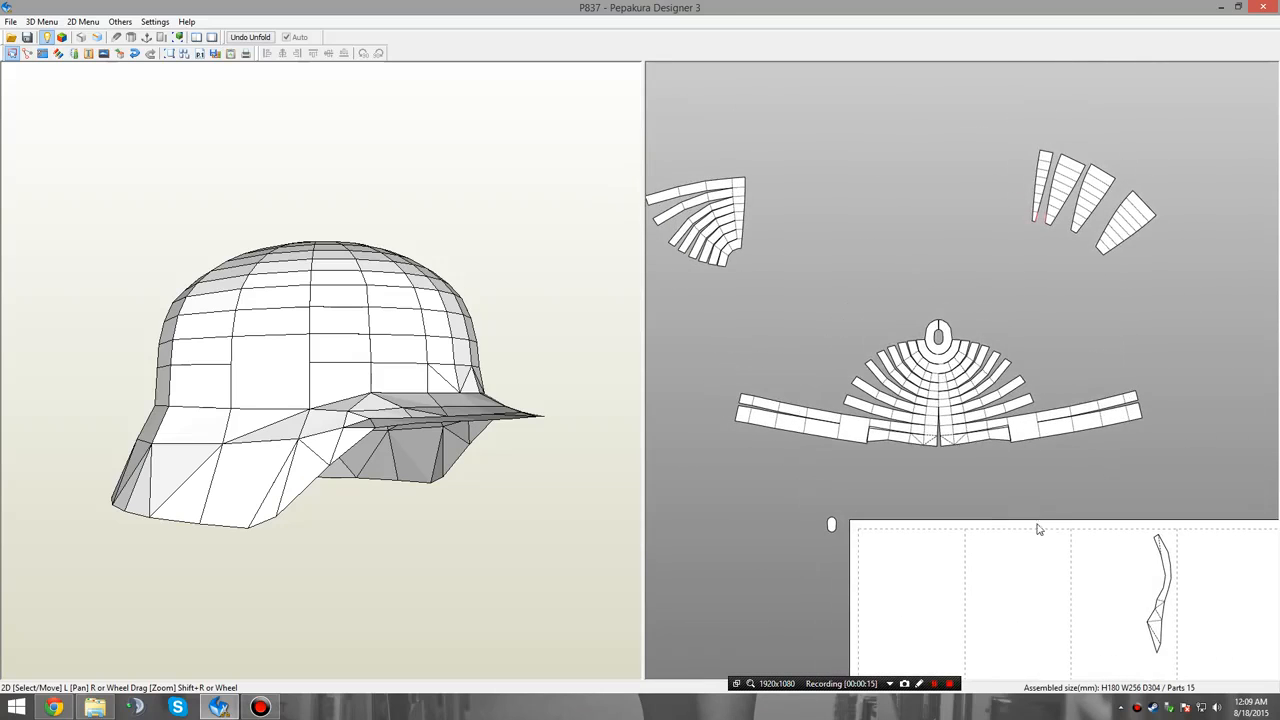
Open P837.pdo from the Wolfenstein folder in a second Pepakura Designer window and maximize that window.
click(96, 708)
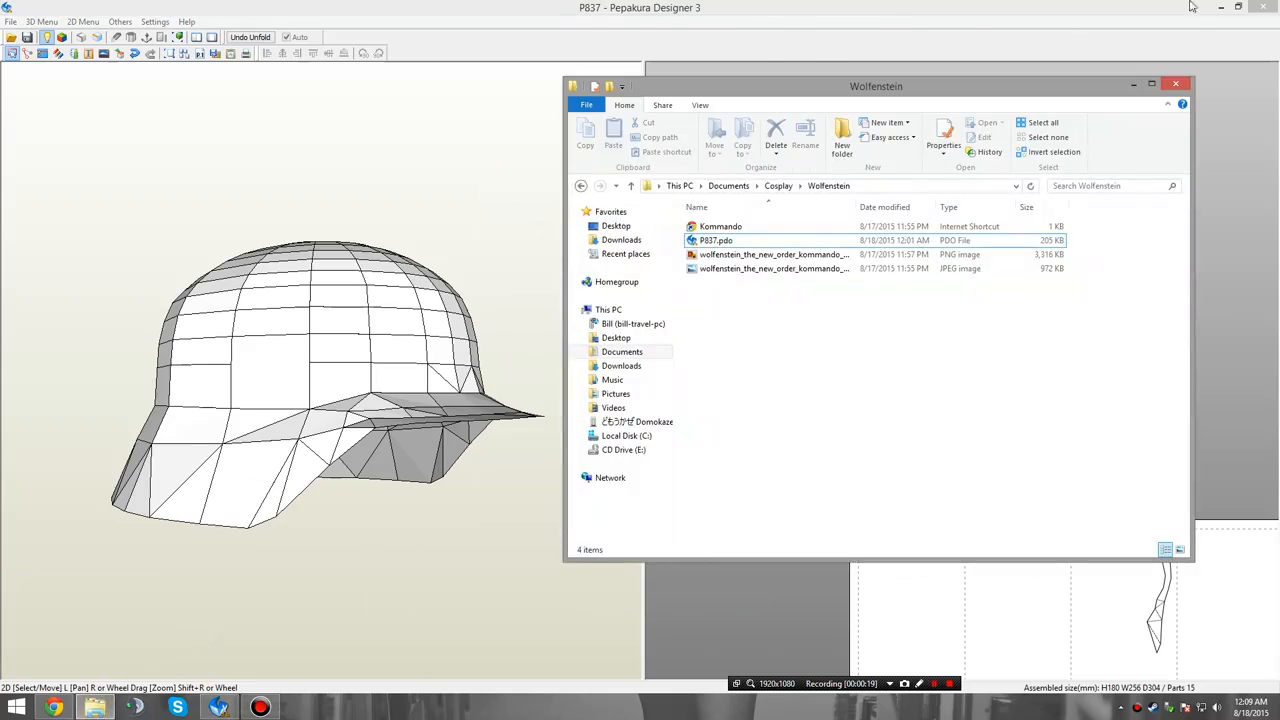
double_click(788, 244)
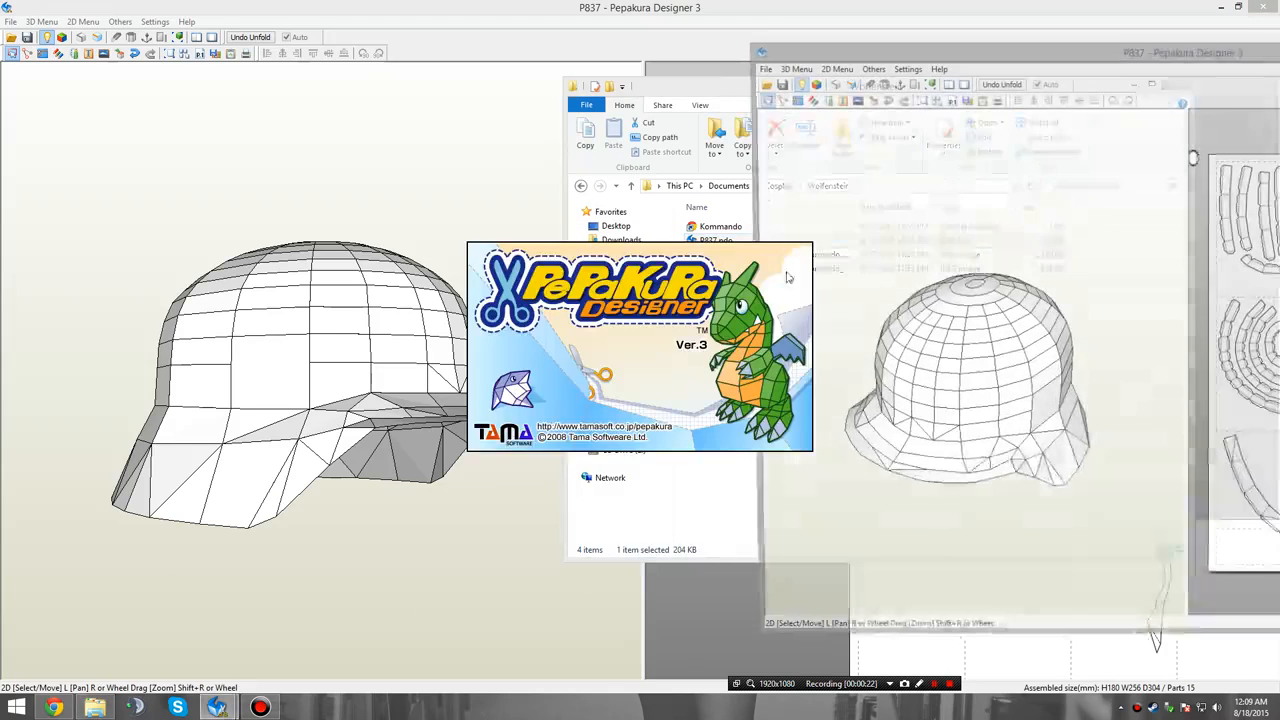
drag(857, 53, 199, 58)
double_click(199, 58)
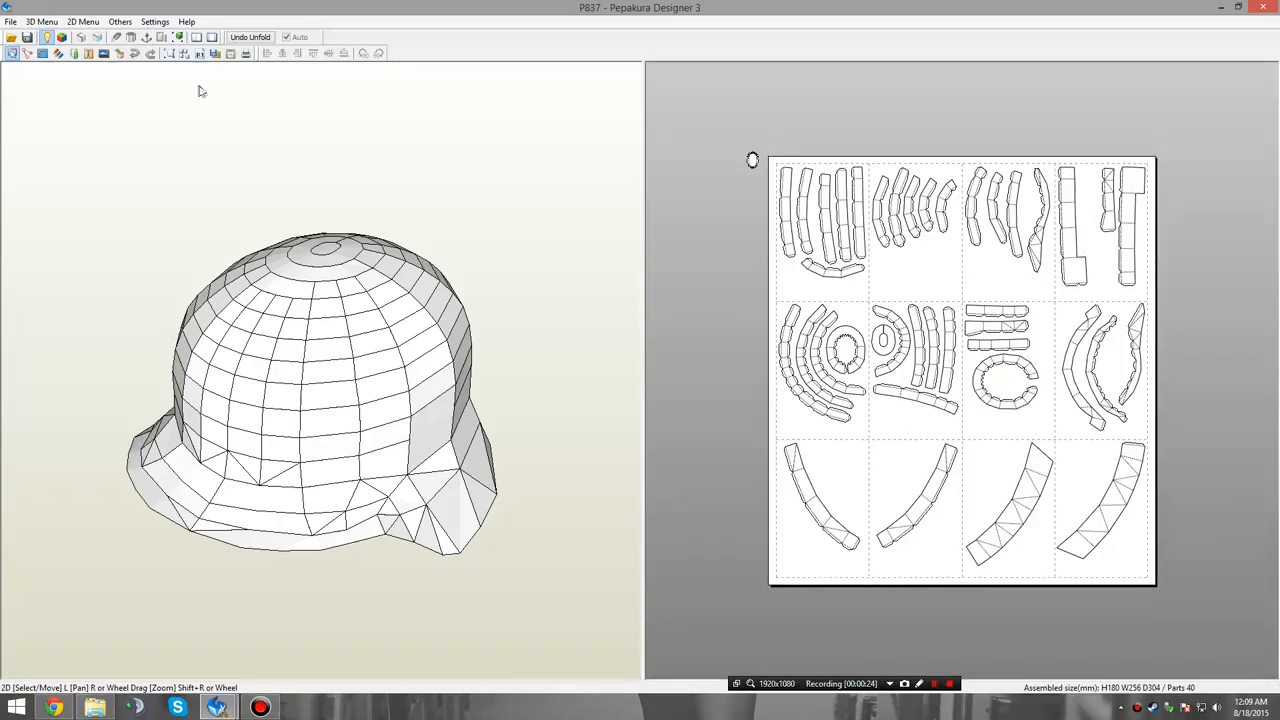
Close the previously edited P837 window without saving its changes.
mouse_move(218, 708)
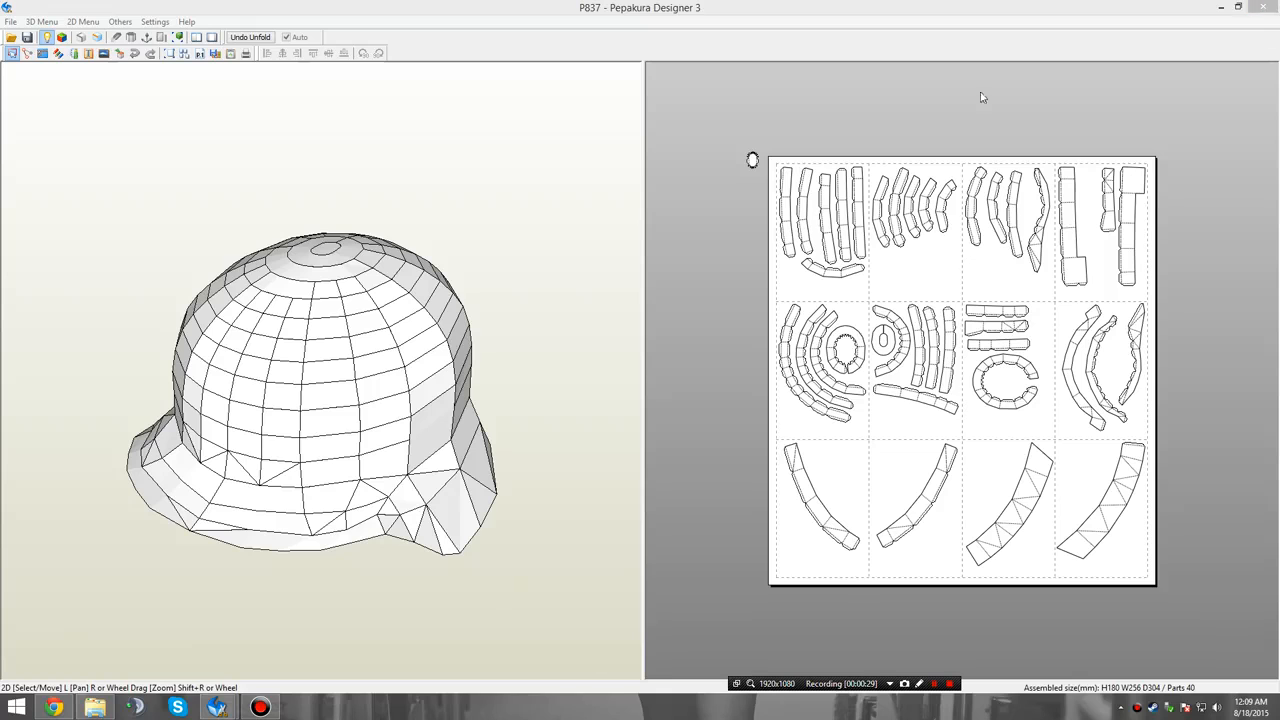
click(205, 600)
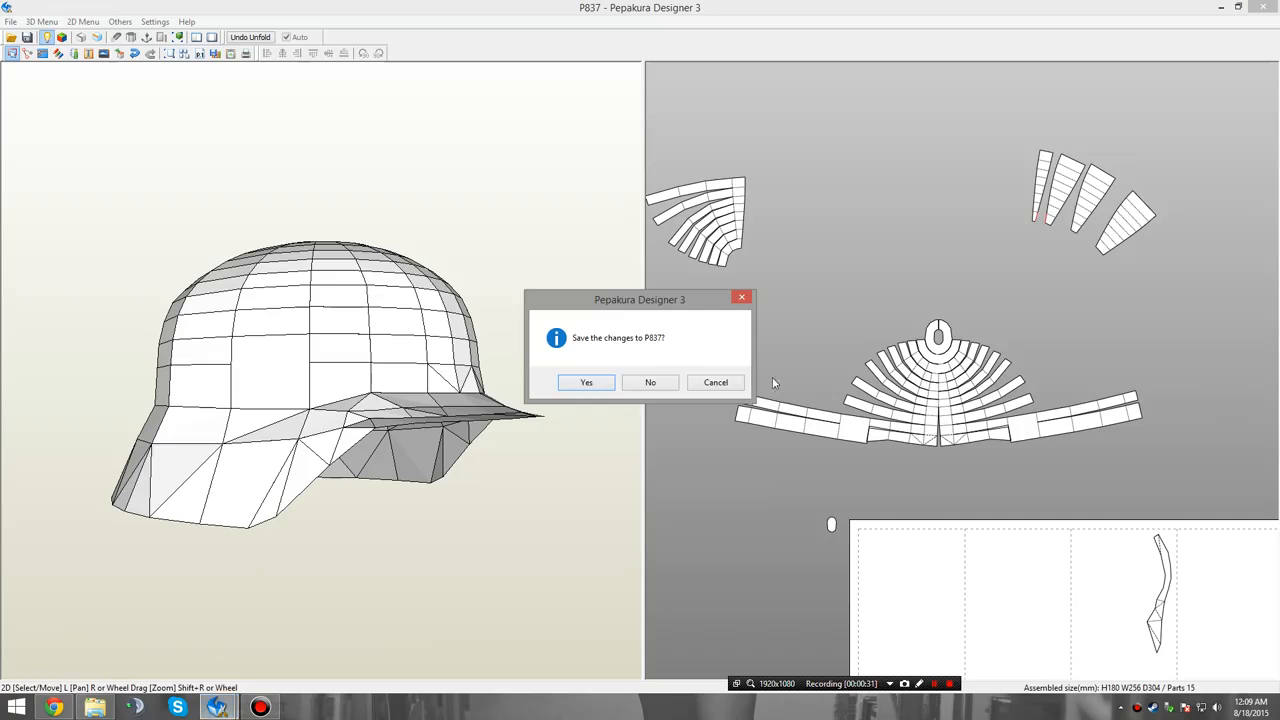
click(665, 386)
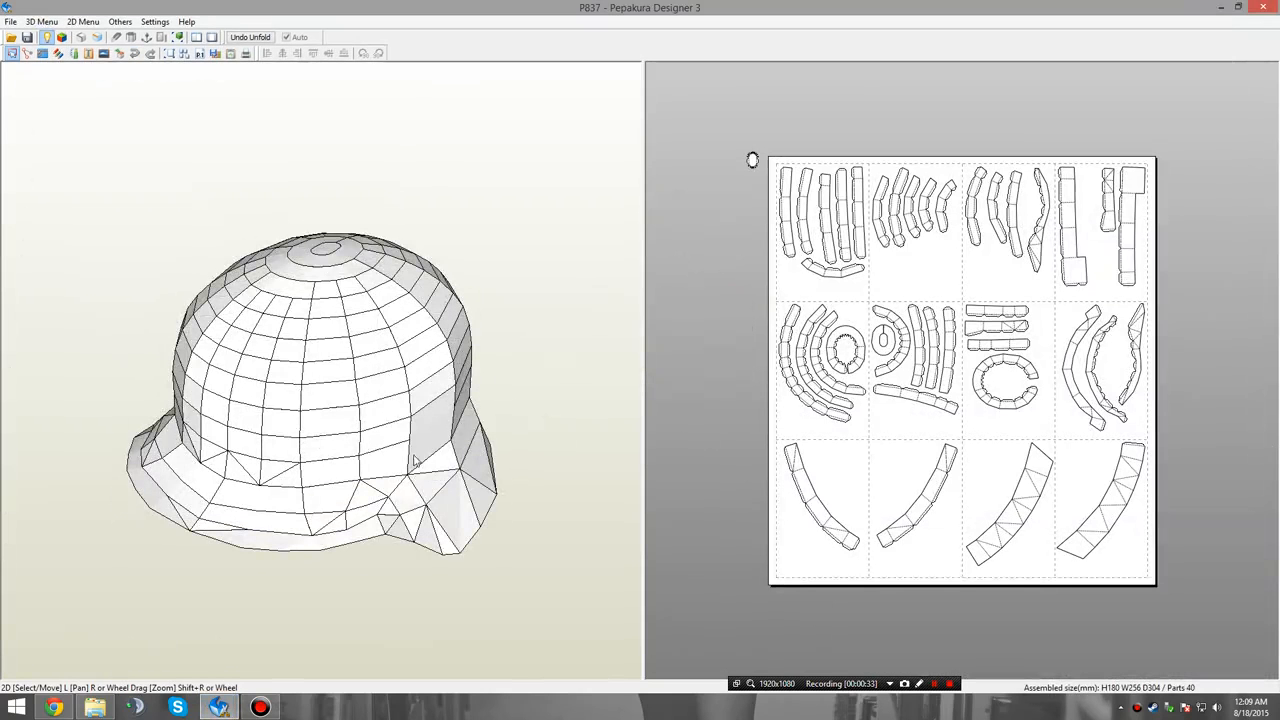
drag(415, 460, 508, 442)
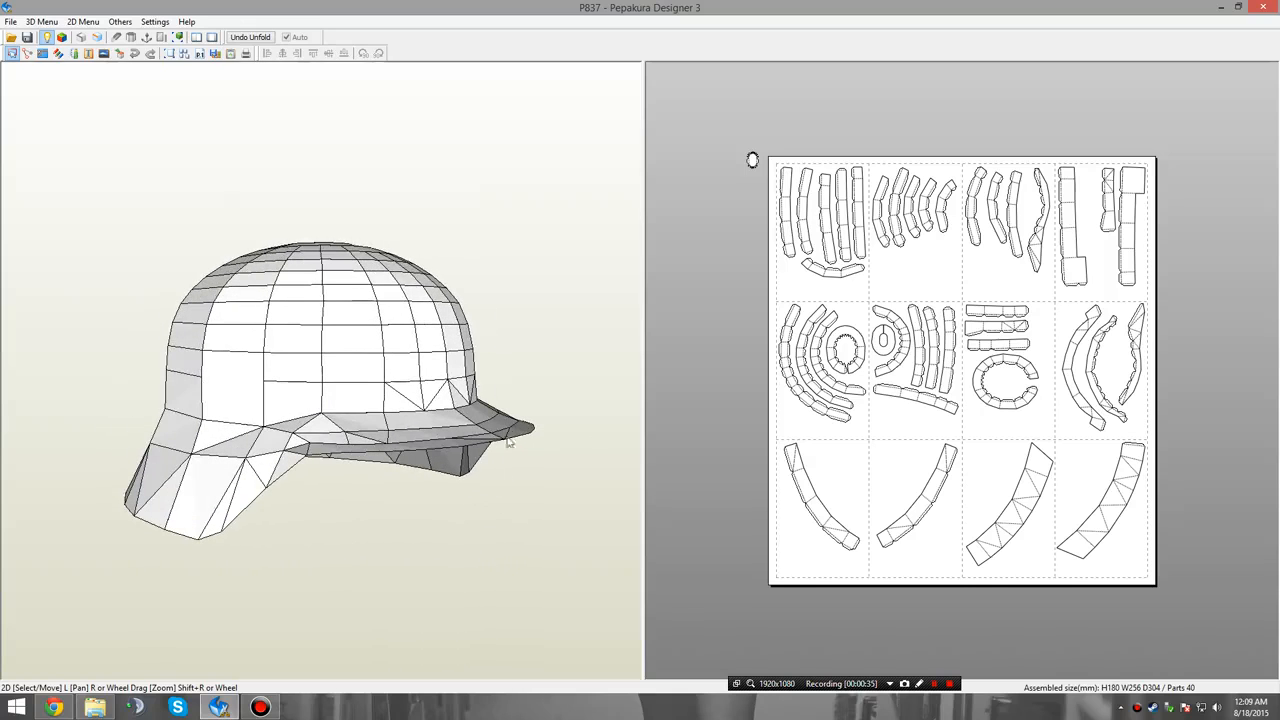
click(54, 708)
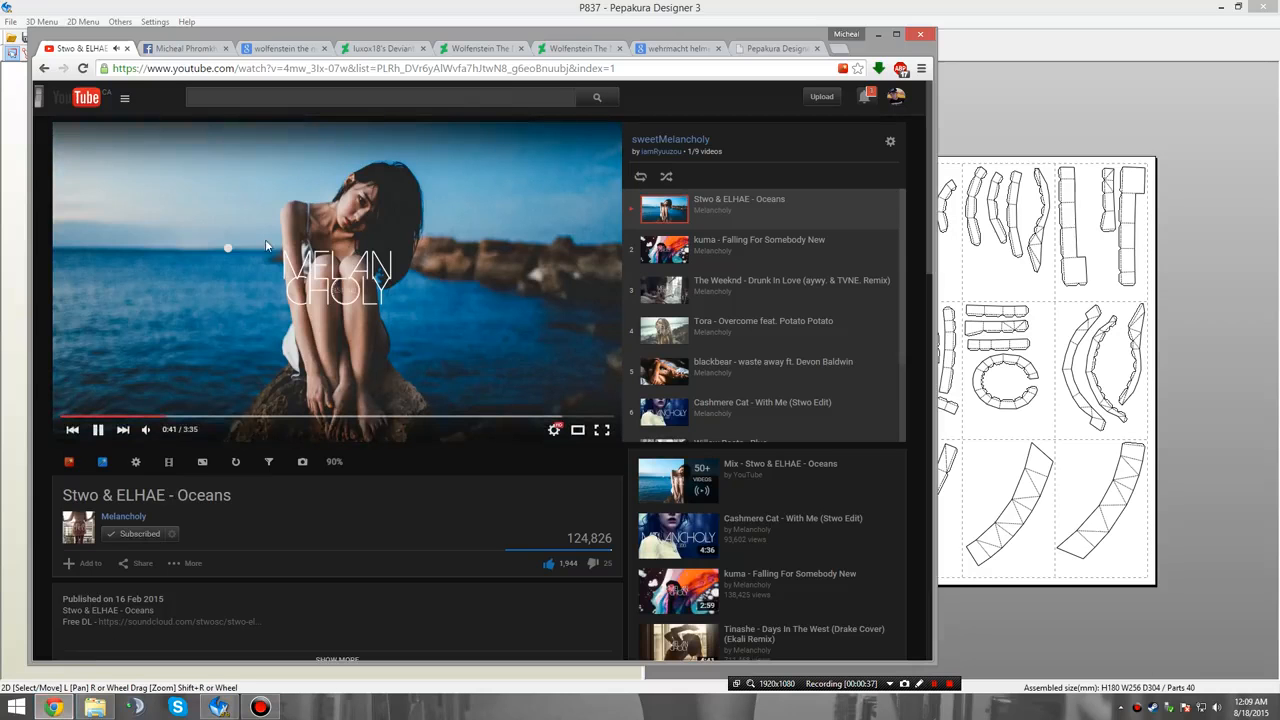
scroll(195, 340, down, 2)
mouse_move(153, 438)
click(620, 24)
Examine the helmet from the front, sides and back, comparing its horizontal strips with the matching parts on the pattern page.
drag(498, 487, 374, 496)
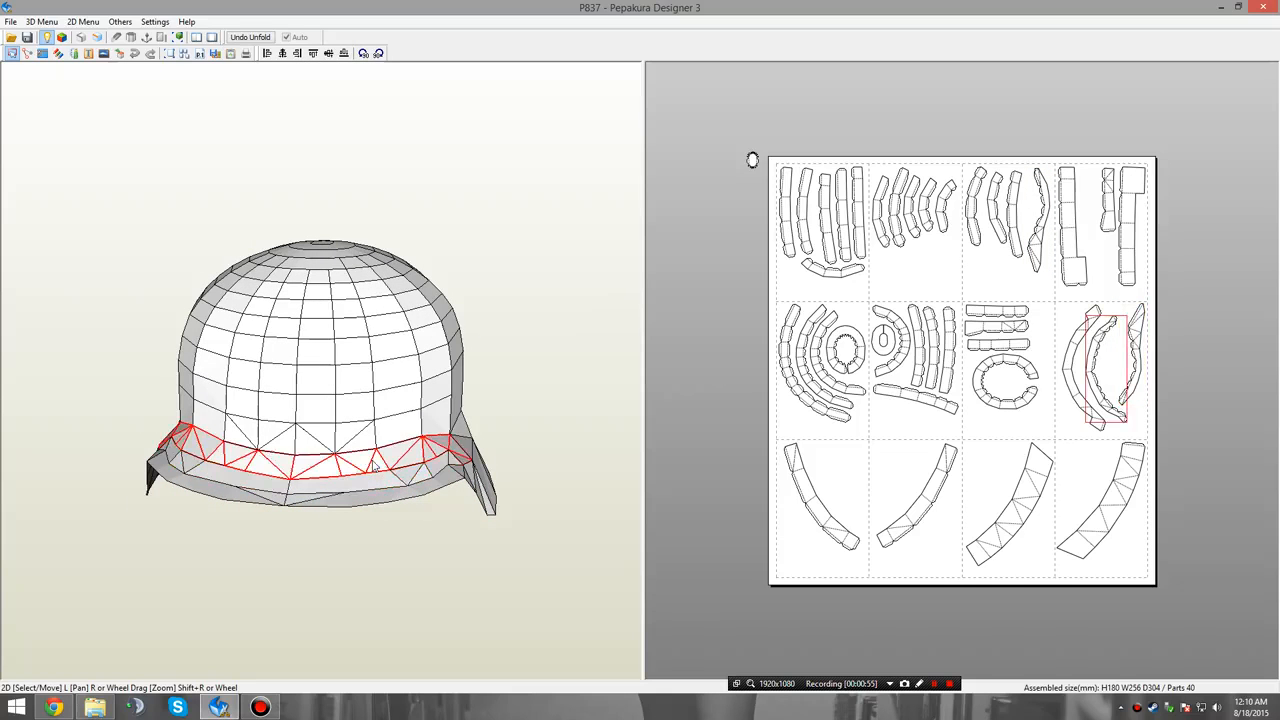
right_drag(350, 468, 350, 508)
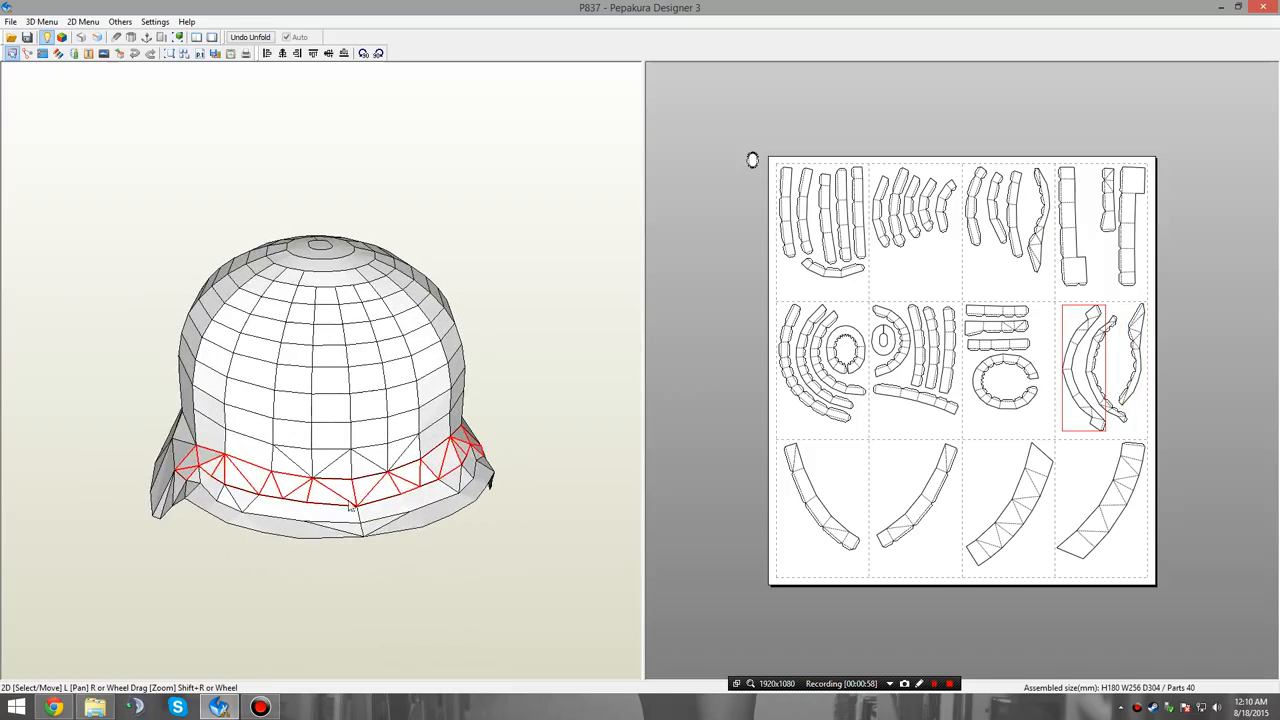
drag(372, 517, 322, 432)
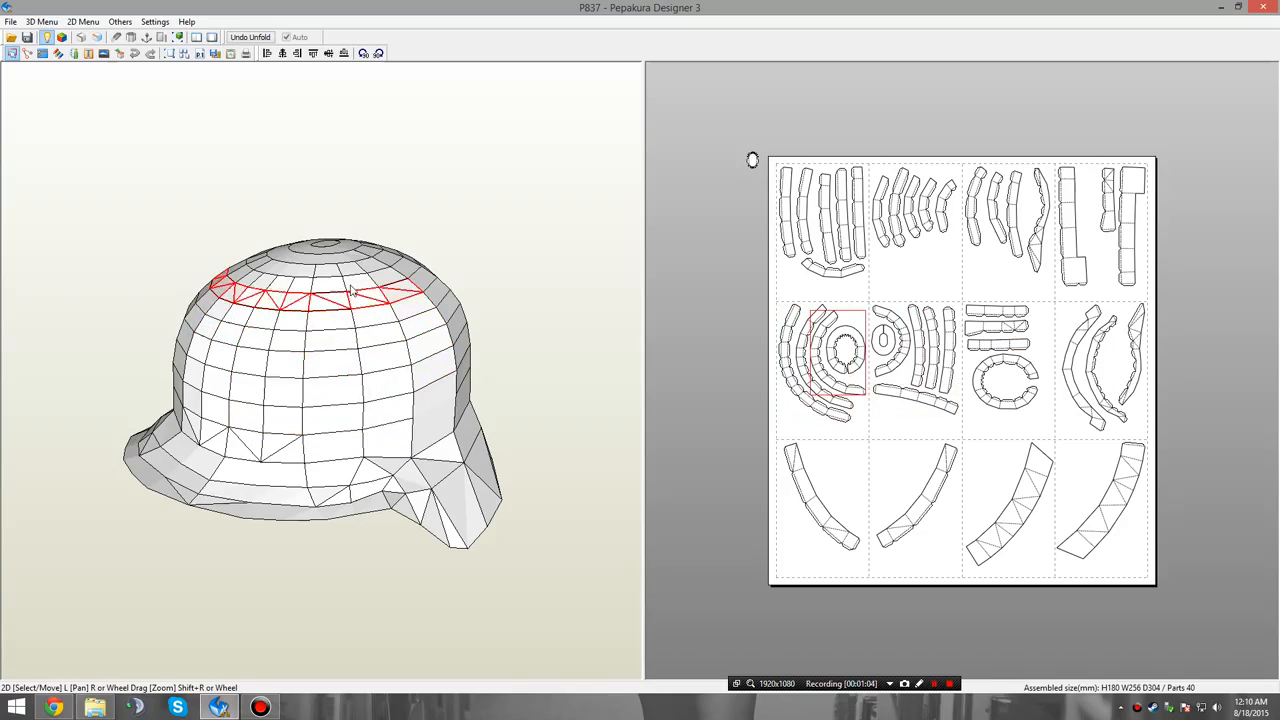
drag(358, 298, 420, 373)
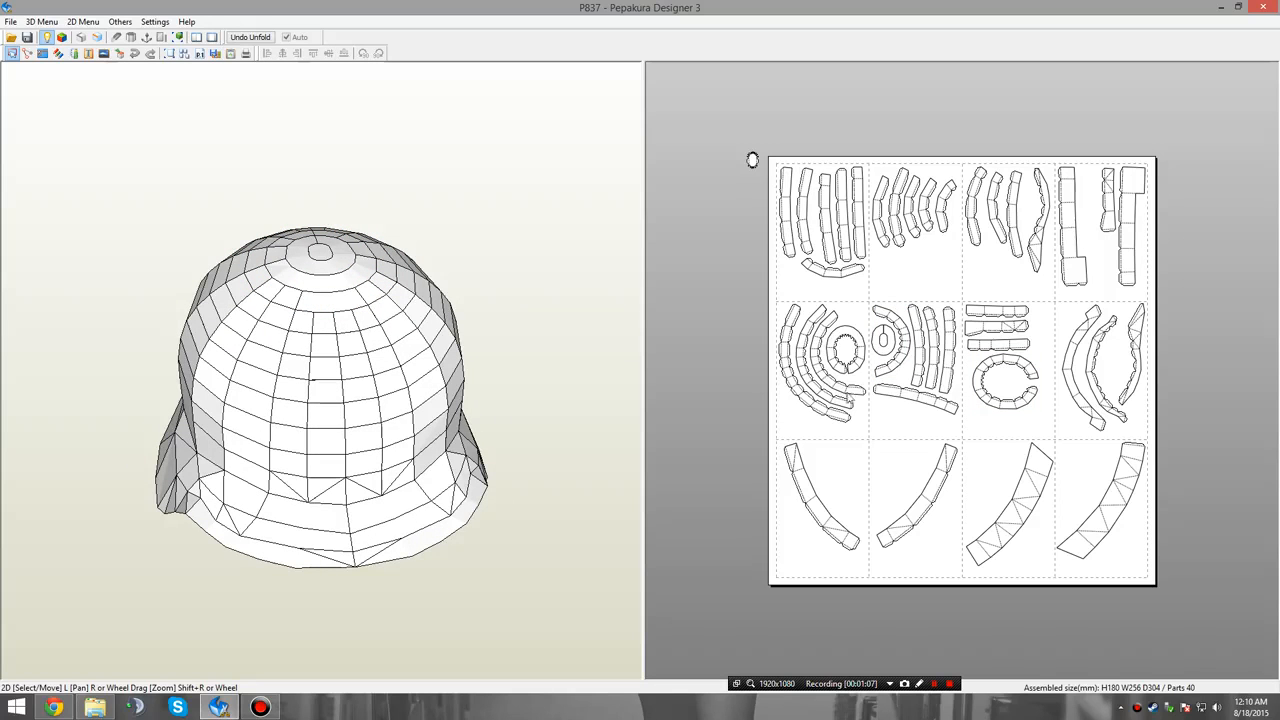
drag(420, 488, 456, 477)
right_drag(446, 498, 454, 497)
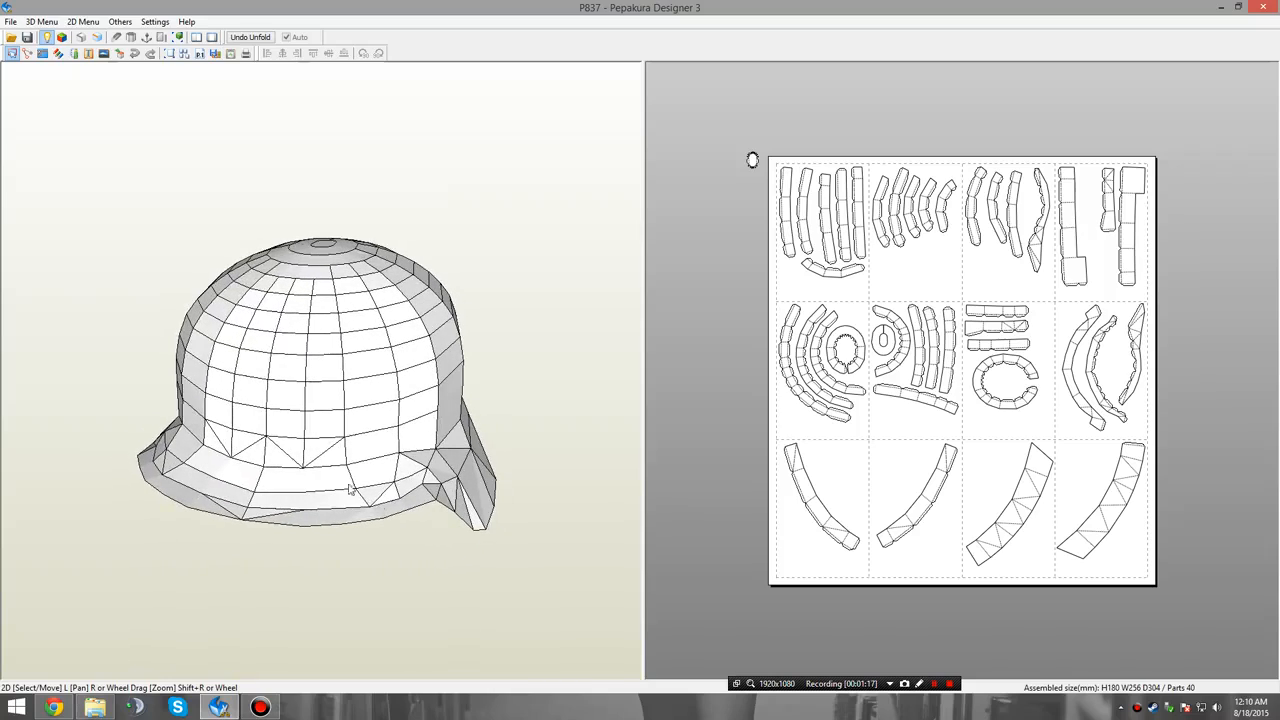
click(328, 438)
right_drag(340, 460, 297, 446)
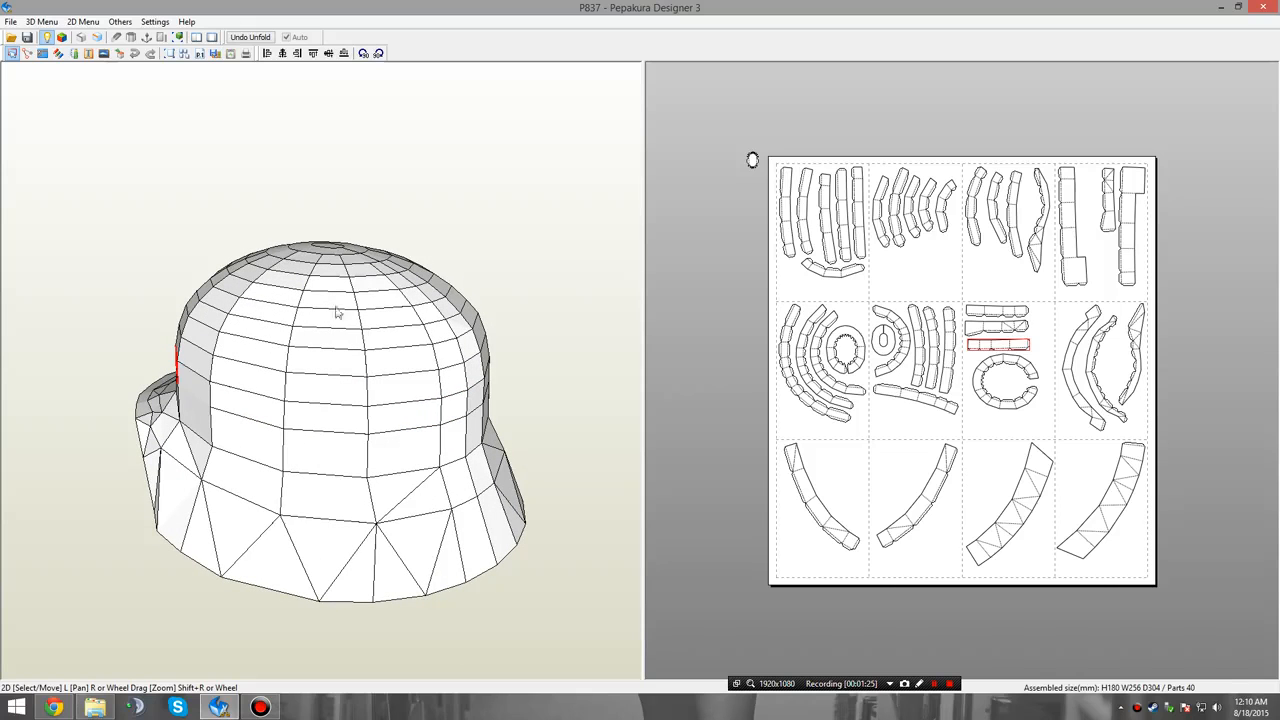
right_drag(422, 311, 358, 306)
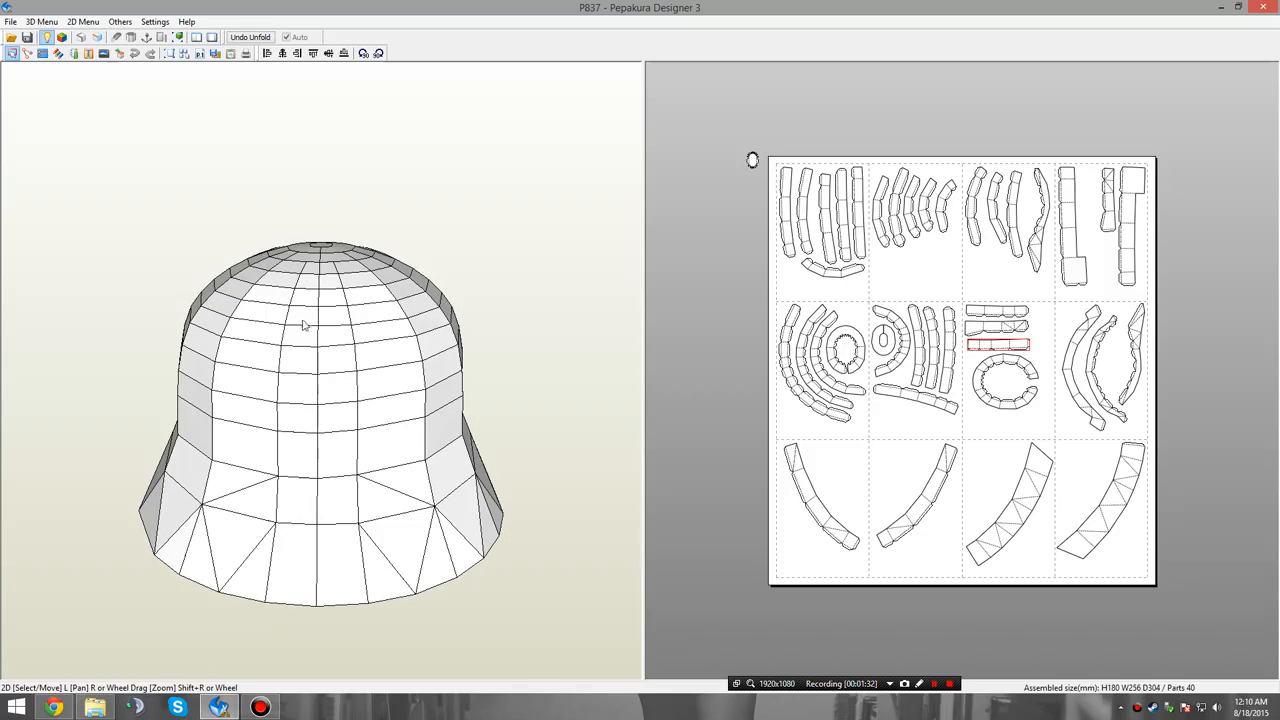
right_drag(309, 311, 403, 371)
right_drag(711, 340, 653, 369)
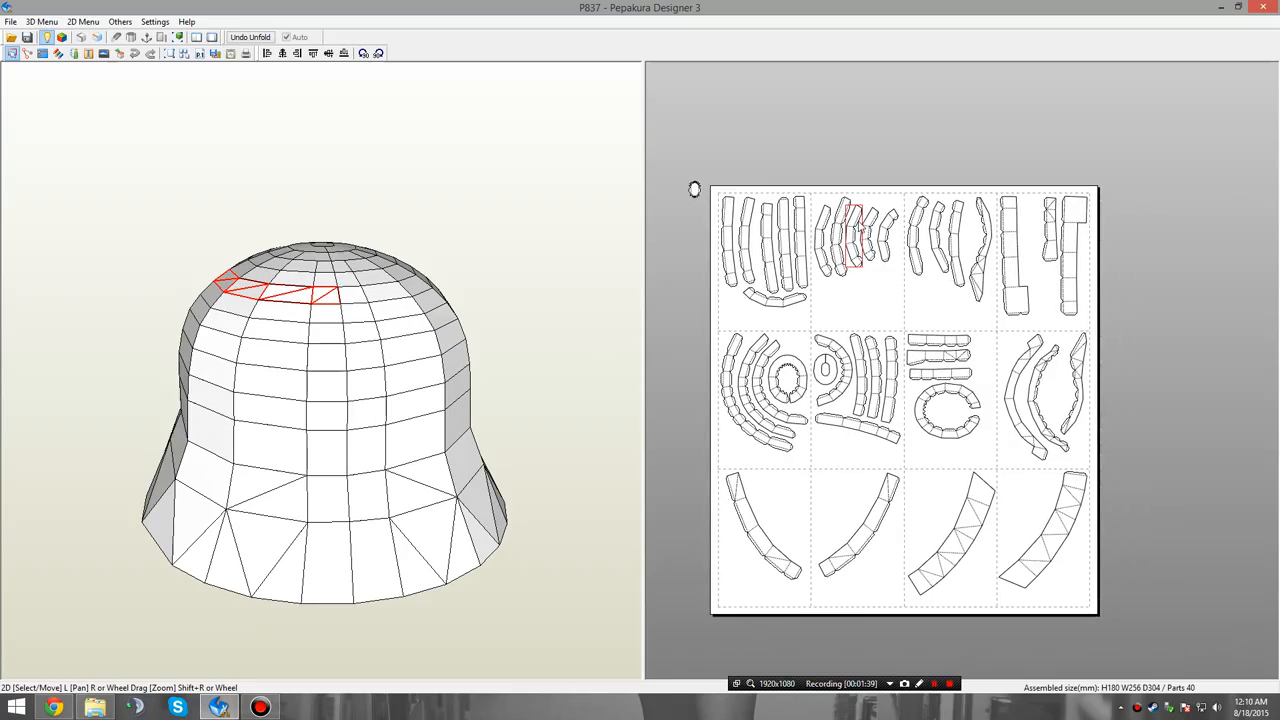
right_drag(367, 357, 346, 346)
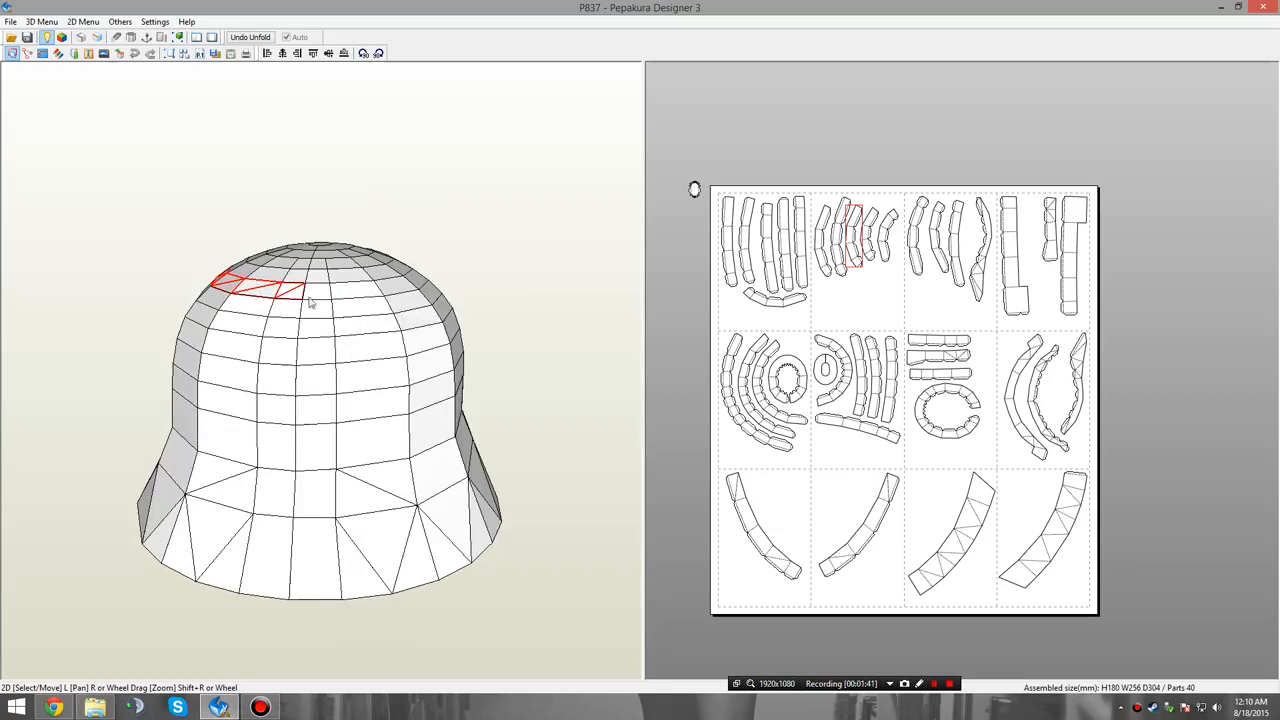
right_drag(842, 272, 894, 302)
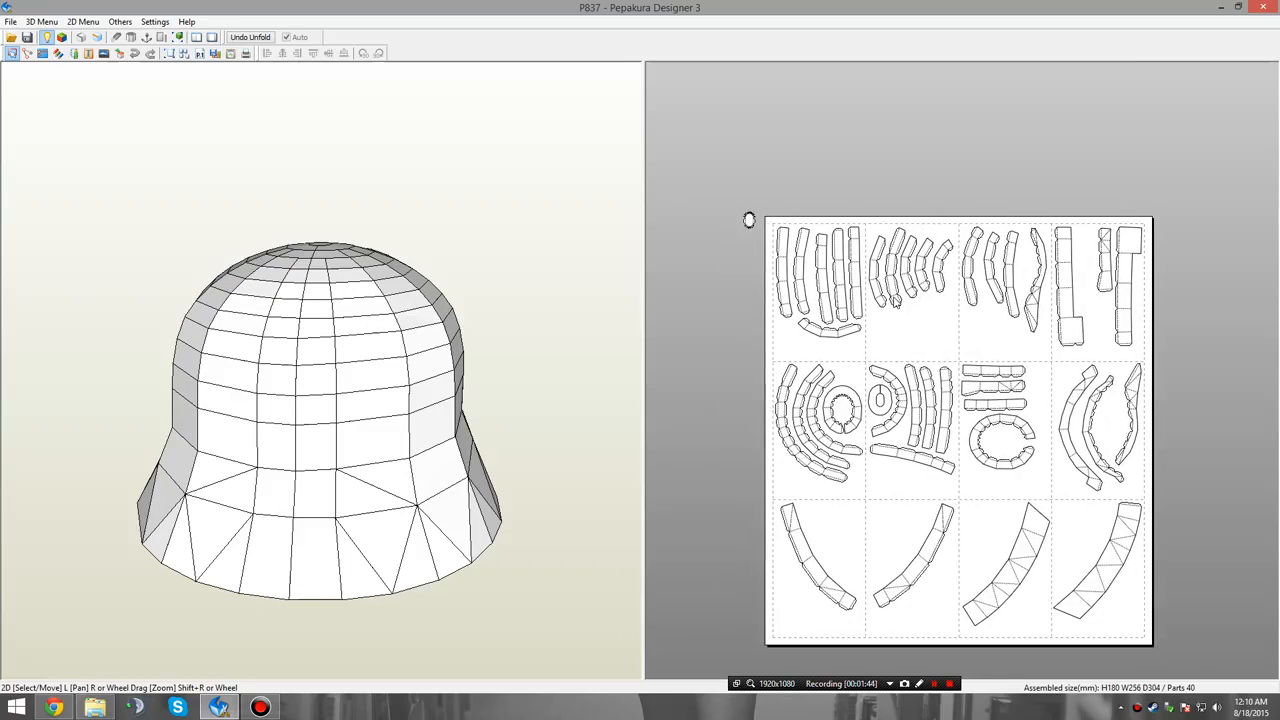
right_drag(419, 427, 519, 371)
Move the slit oval ring part of the helmet's crown off the page into the empty area above it.
drag(886, 414, 950, 106)
right_drag(939, 104, 920, 277)
drag(907, 276, 947, 195)
right_drag(957, 208, 947, 284)
scroll(950, 283, up, 9)
right_drag(960, 145, 973, 426)
scroll(921, 355, up, 2)
scroll(921, 355, up, 1)
right_drag(889, 289, 922, 402)
right_drag(963, 458, 986, 393)
scroll(971, 461, down, 4)
right_drag(958, 436, 884, 79)
right_drag(880, 560, 863, 400)
Hide the flaps and the edge IDs on the 2D pattern parts.
scroll(864, 400, up, 5)
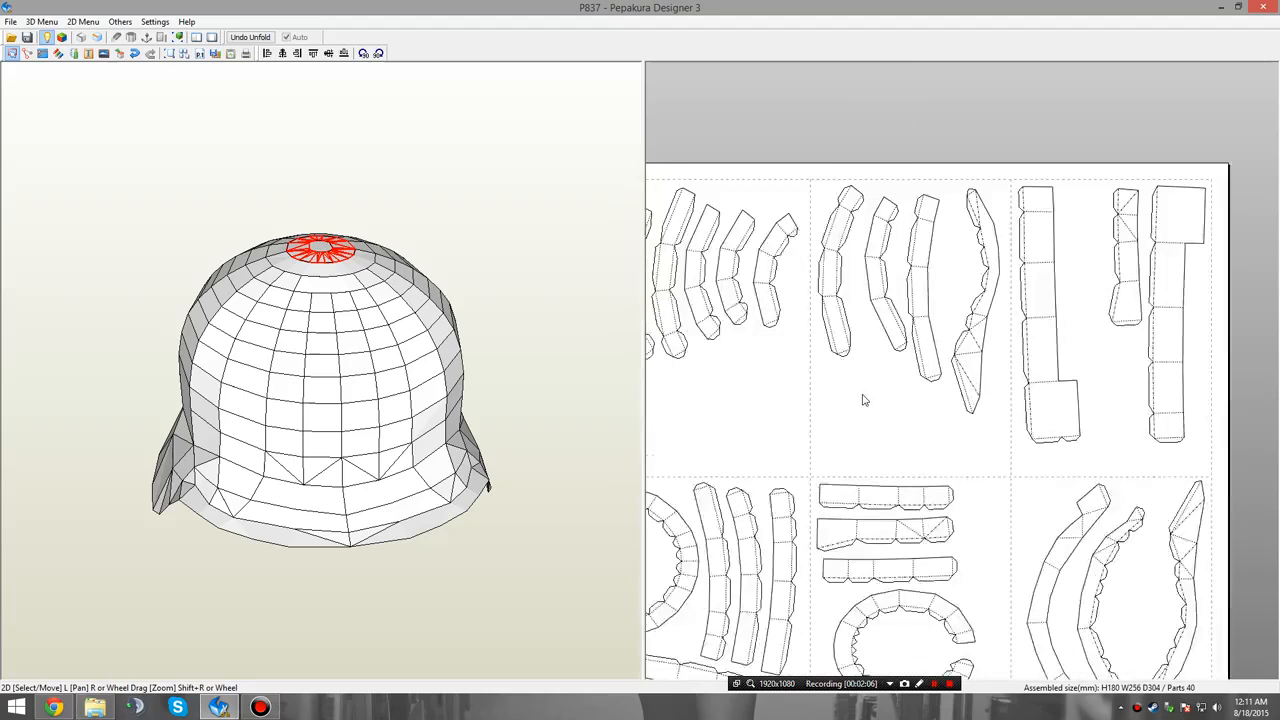
scroll(863, 402, up, 4)
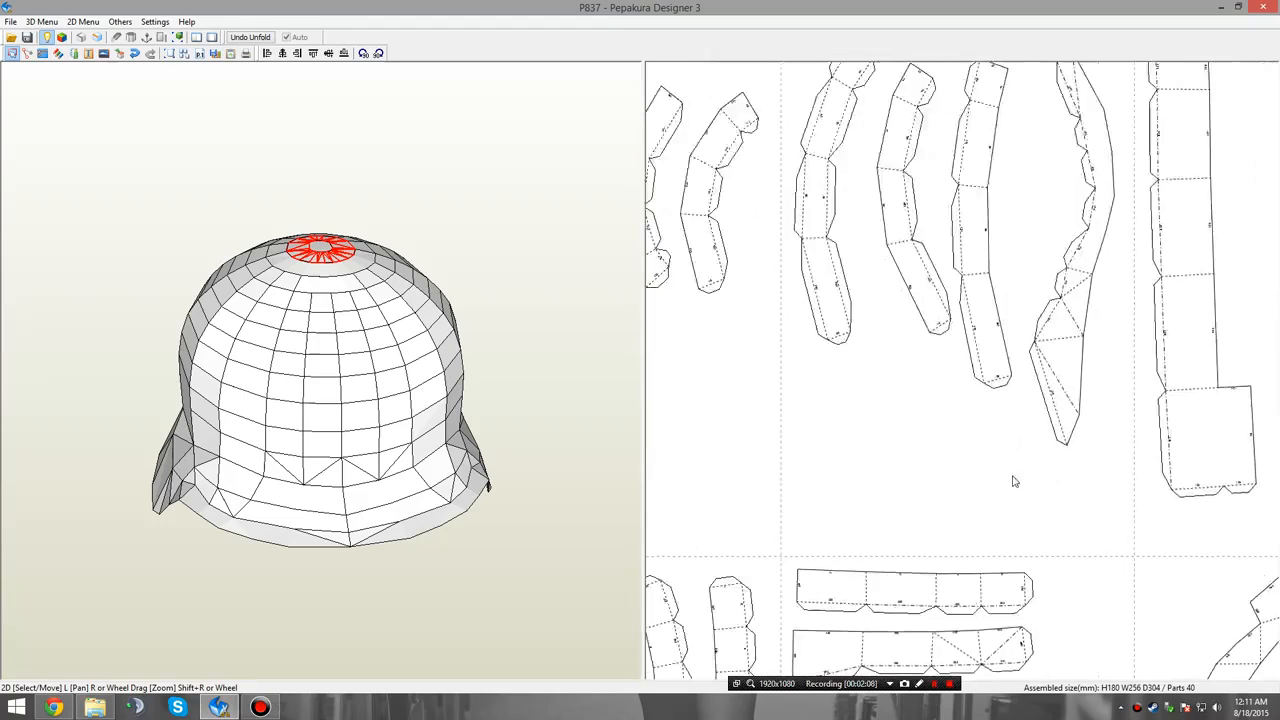
right_drag(918, 479, 859, 543)
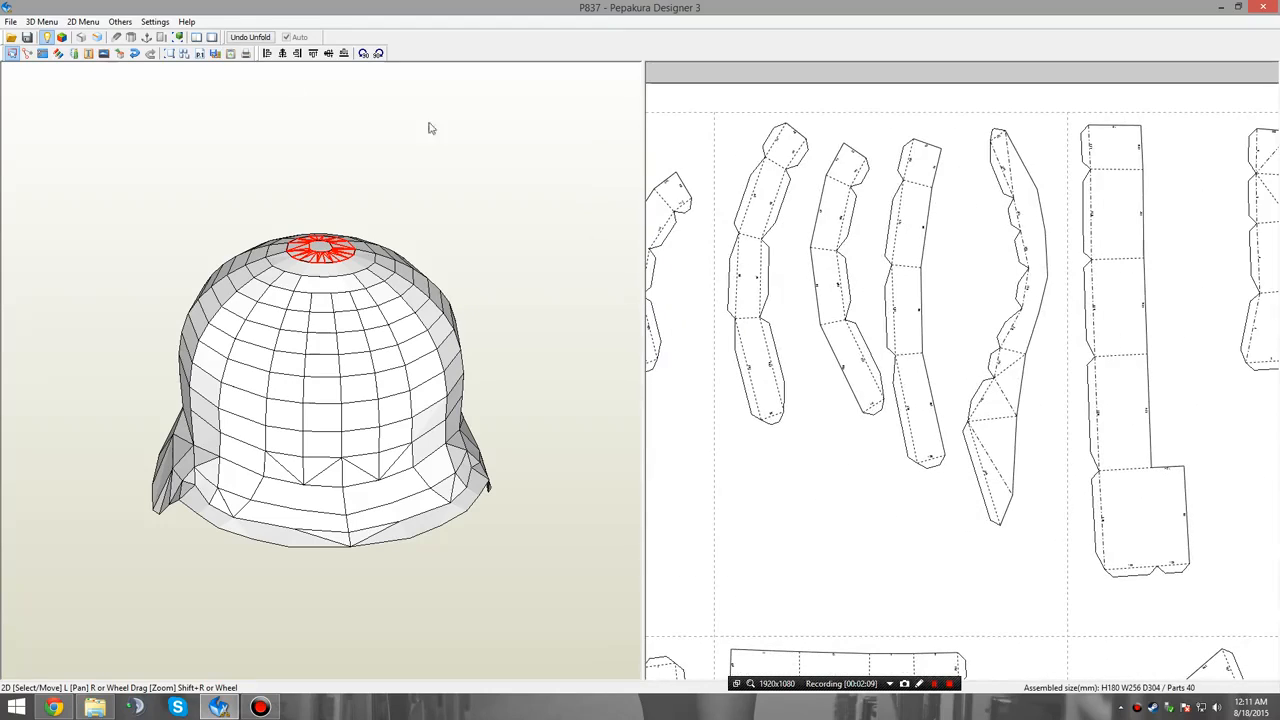
click(121, 22)
click(101, 74)
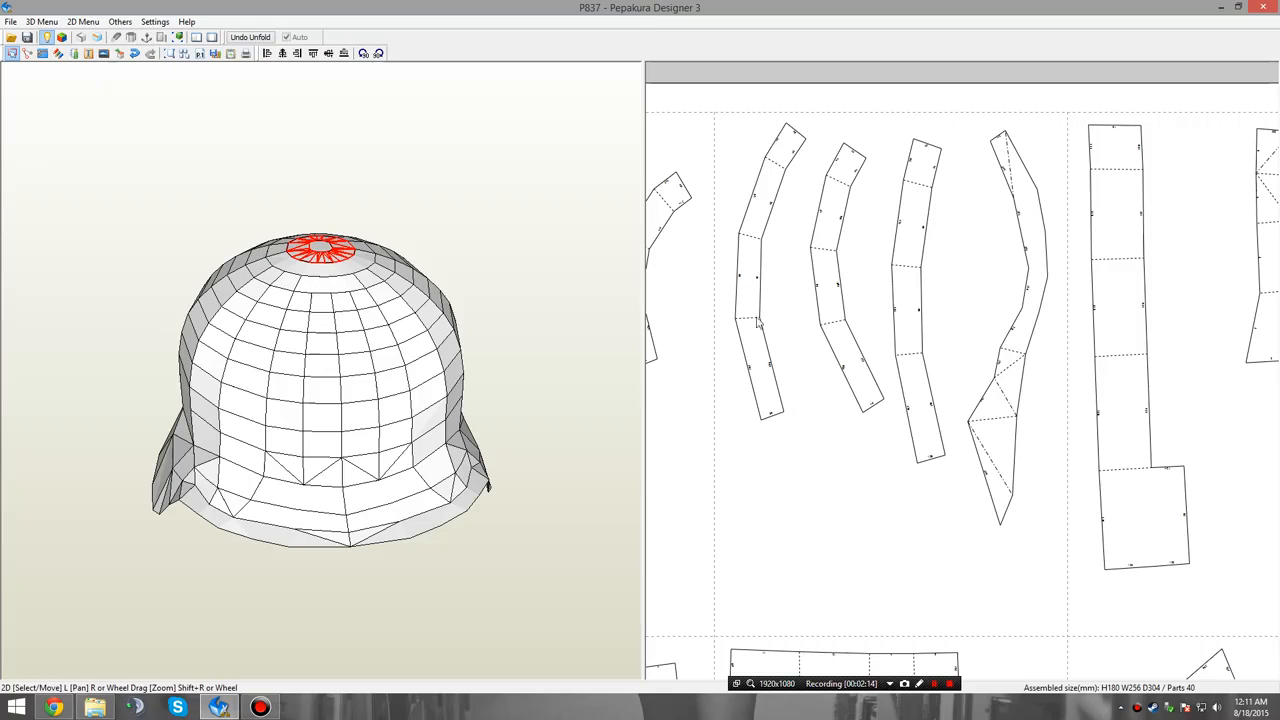
click(83, 21)
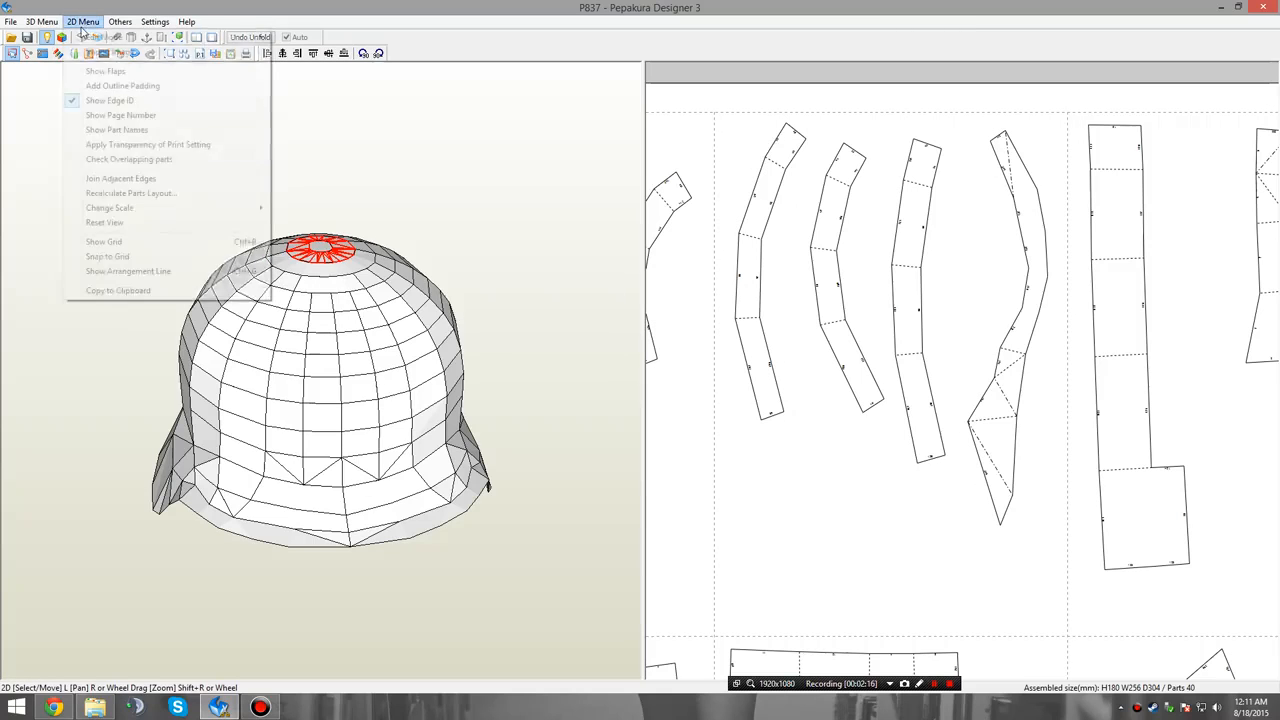
click(106, 102)
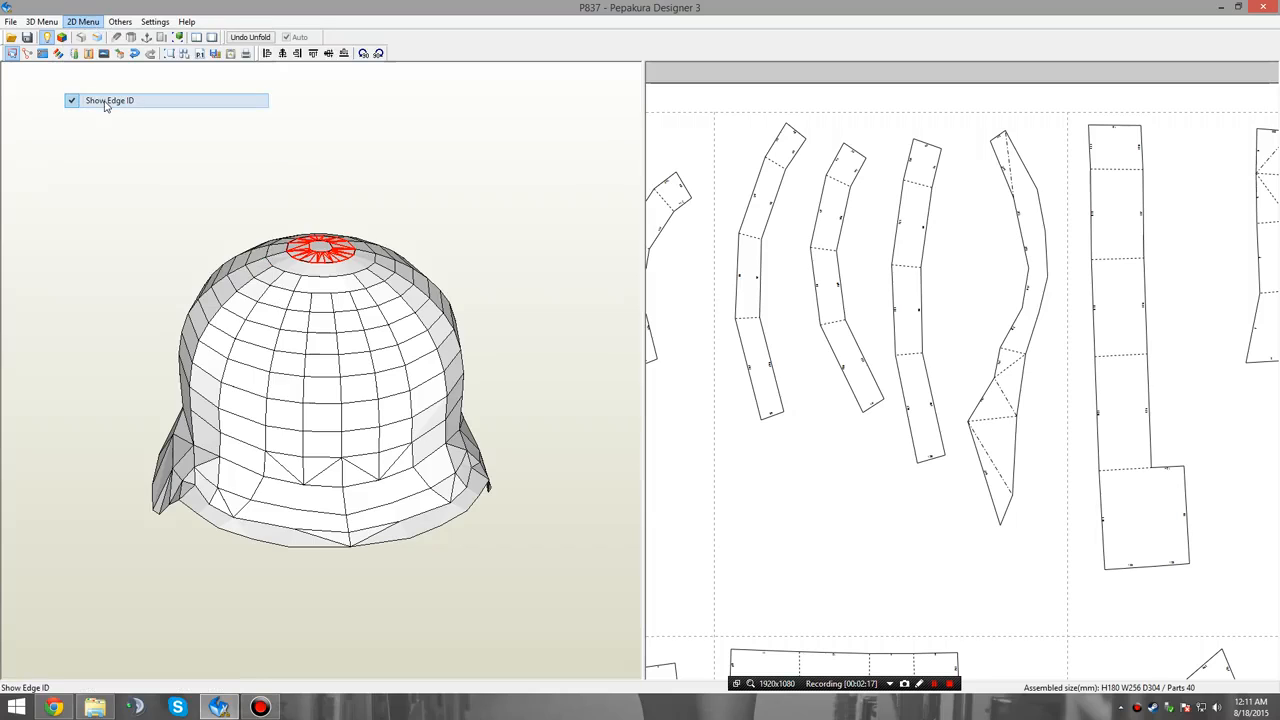
Examine the slit crown ring part up close and its matching place on top of the 3D helmet.
middle_drag(897, 306, 941, 284)
scroll(941, 284, down, 5)
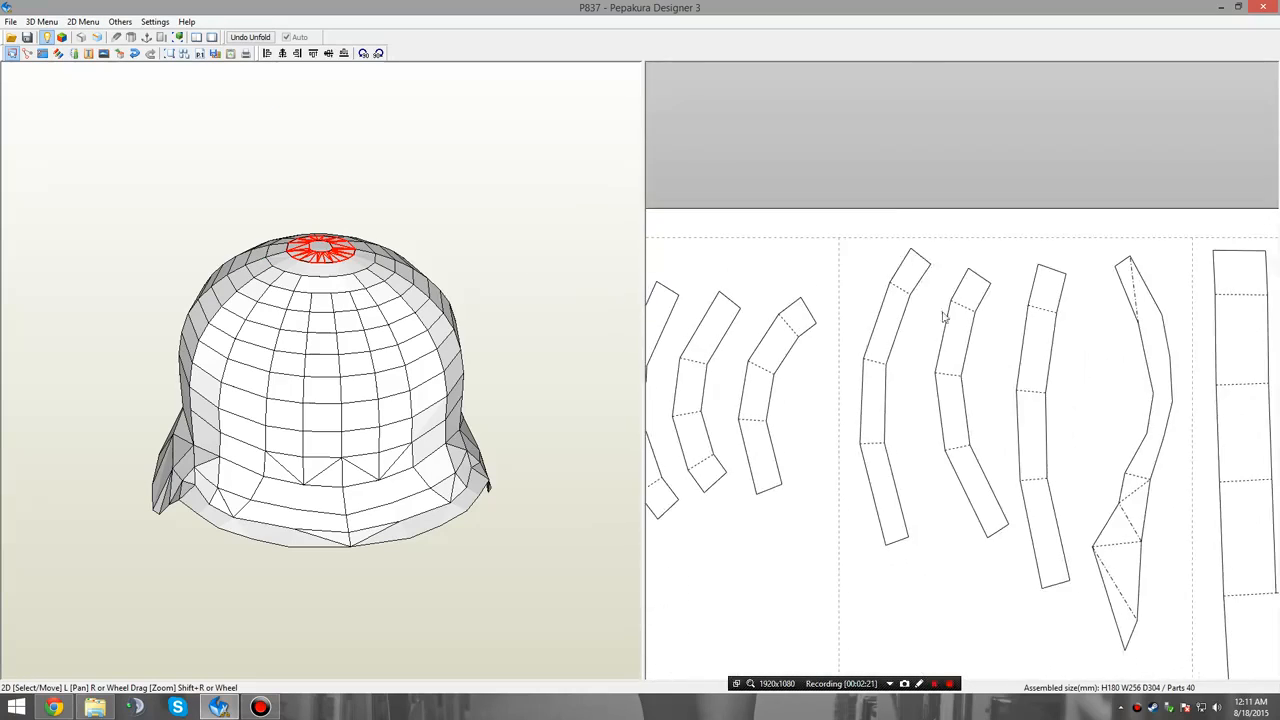
scroll(881, 346, up, 5)
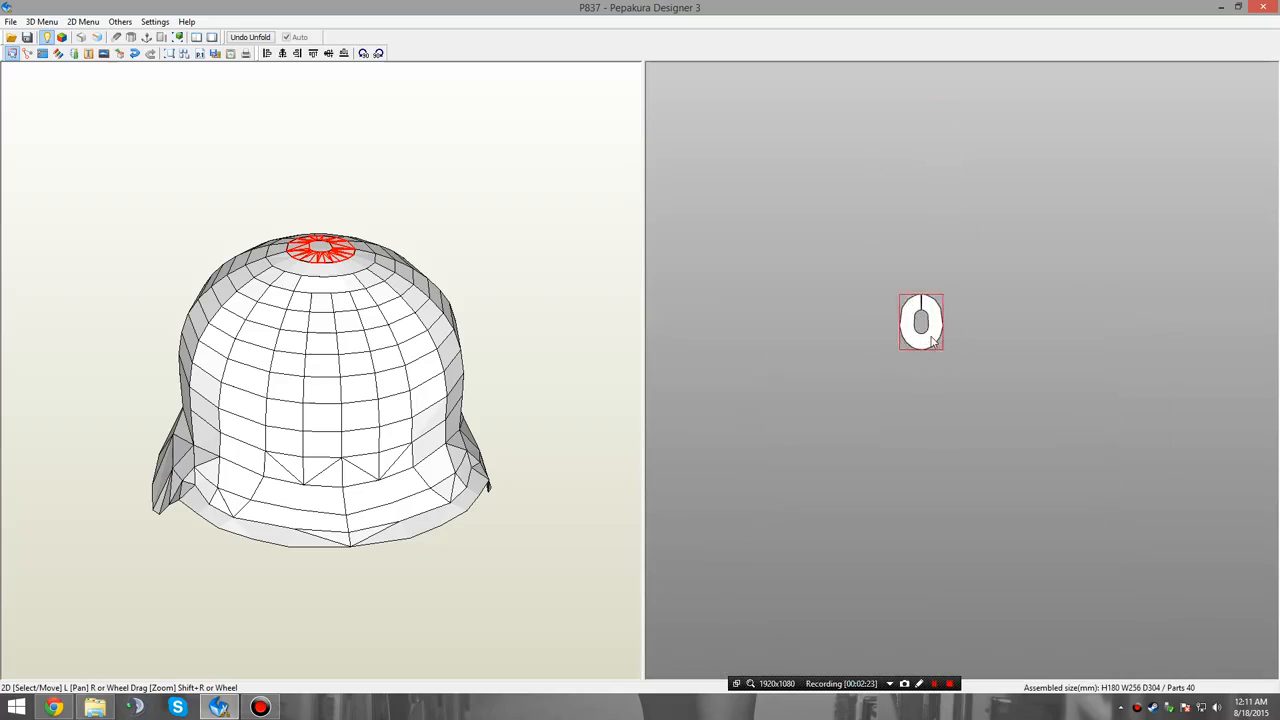
middle_drag(934, 304, 1018, 421)
scroll(1010, 424, up, 2)
middle_drag(1003, 484, 914, 401)
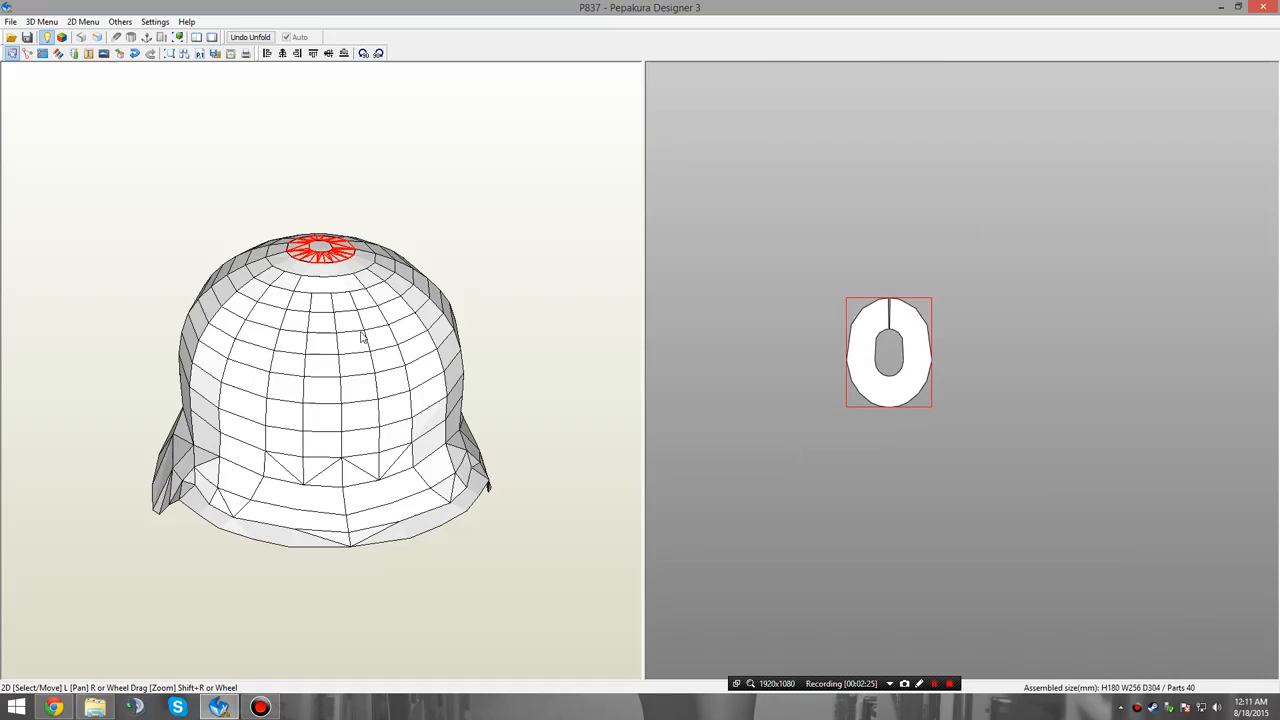
drag(363, 334, 333, 287)
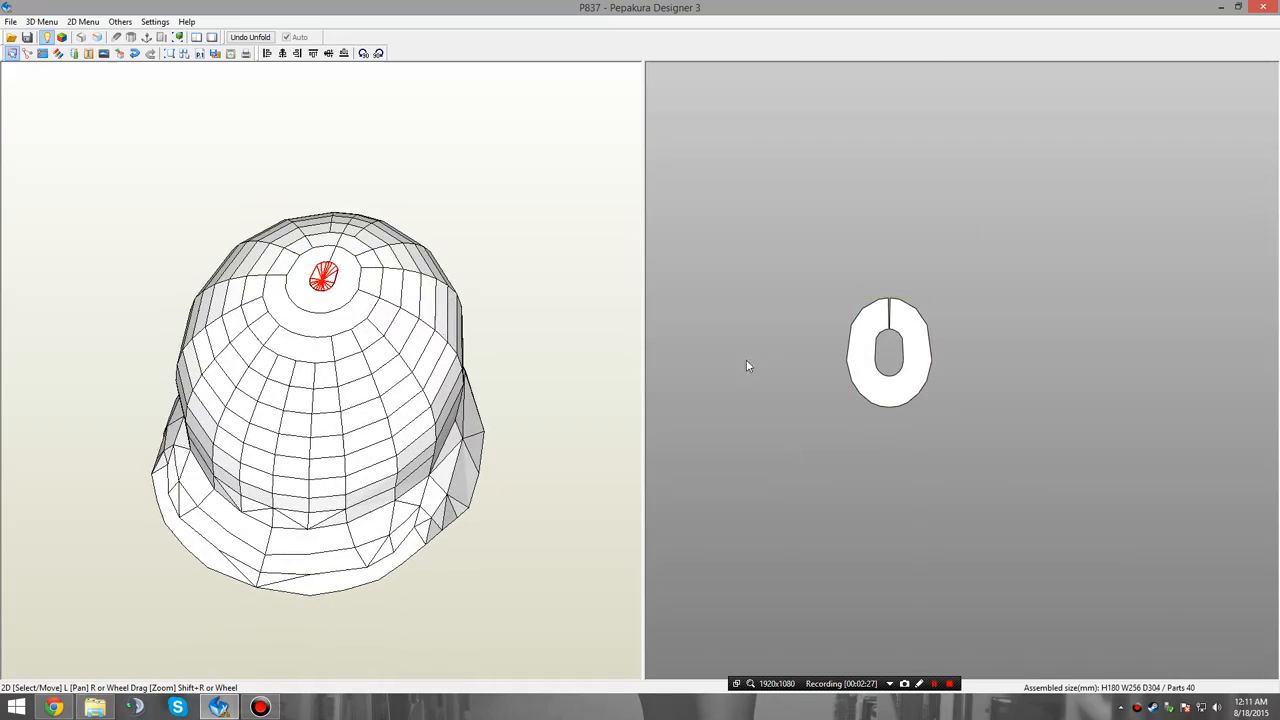
scroll(880, 355, up, 2)
drag(421, 309, 663, 392)
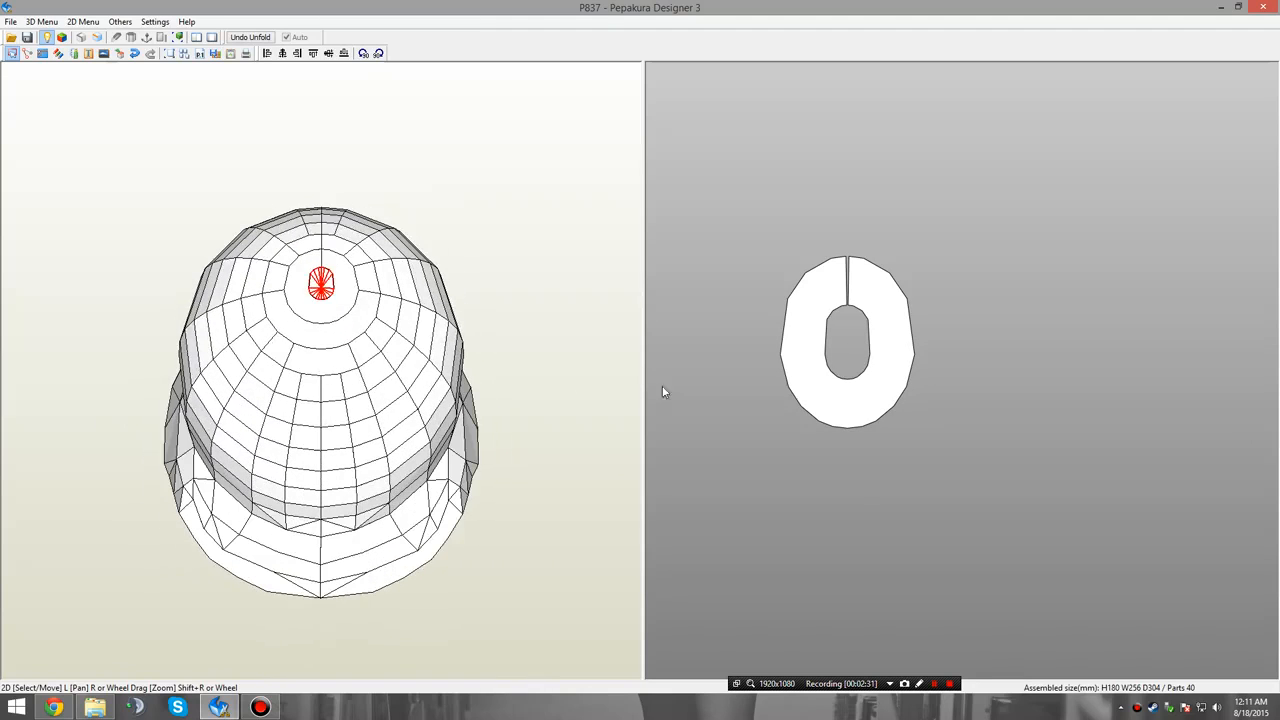
scroll(869, 352, down, 6)
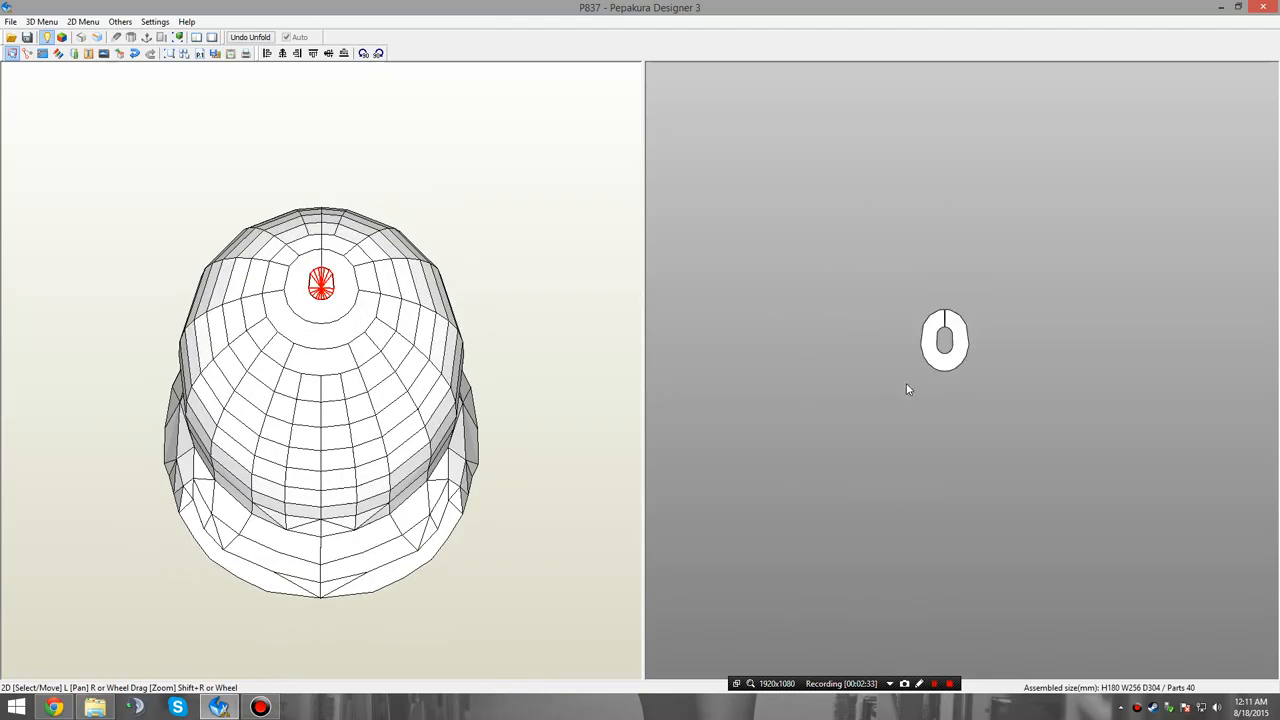
Use Join/Disjoin Face to attach the adjoining ring strip from the pattern page to the lower edge of the slit crown ring.
middle_drag(1022, 309, 908, 450)
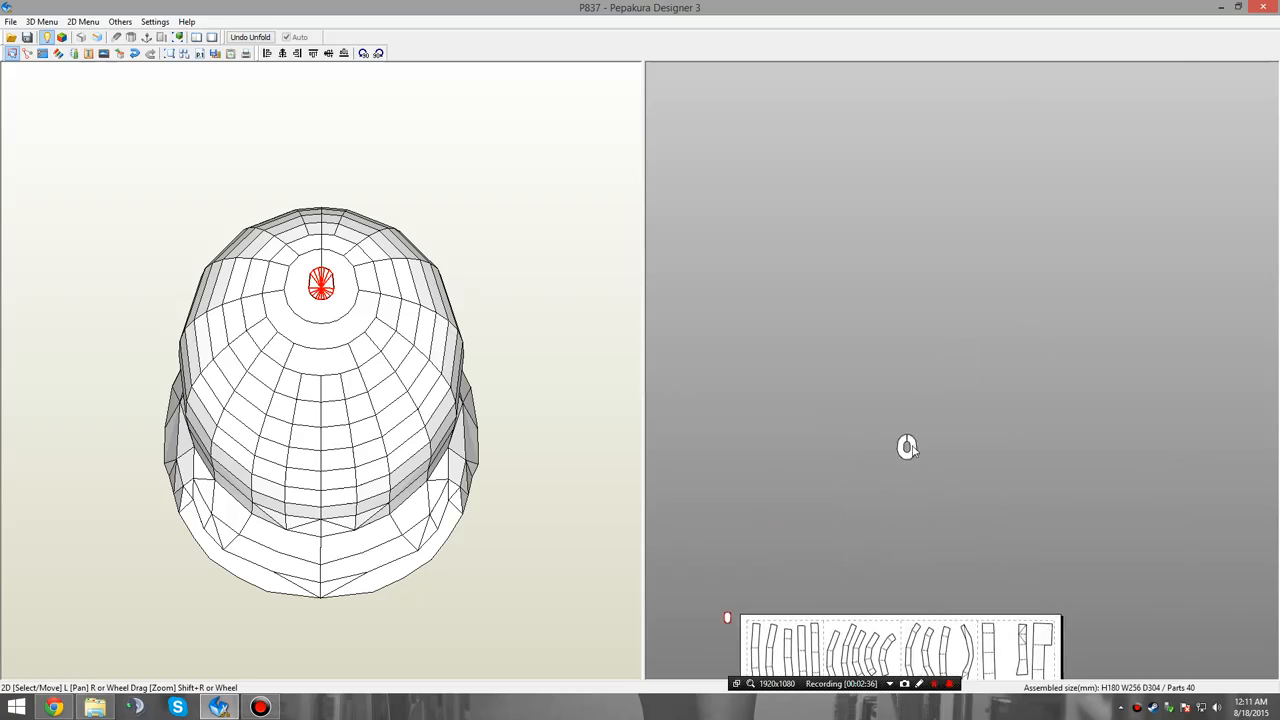
scroll(900, 462, up, 2)
middle_drag(873, 546, 937, 334)
scroll(940, 310, up, 2)
scroll(937, 334, up, 1)
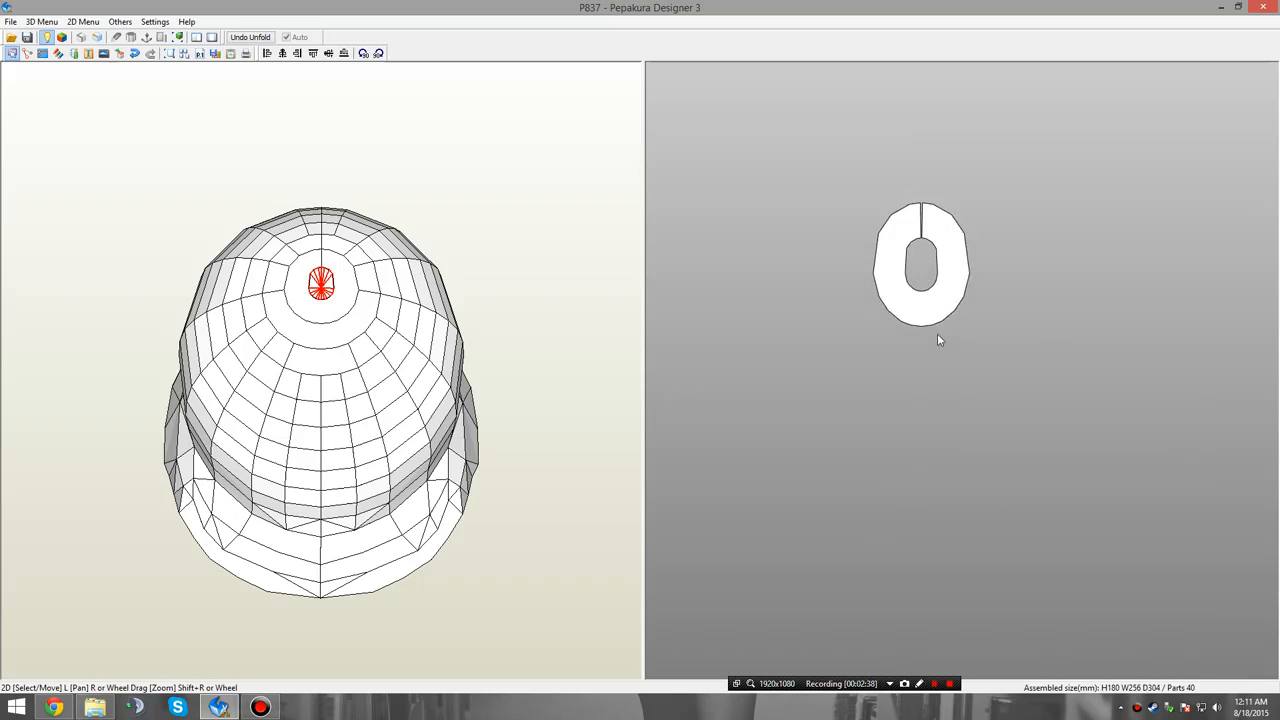
scroll(950, 358, down, 4)
right_click(993, 434)
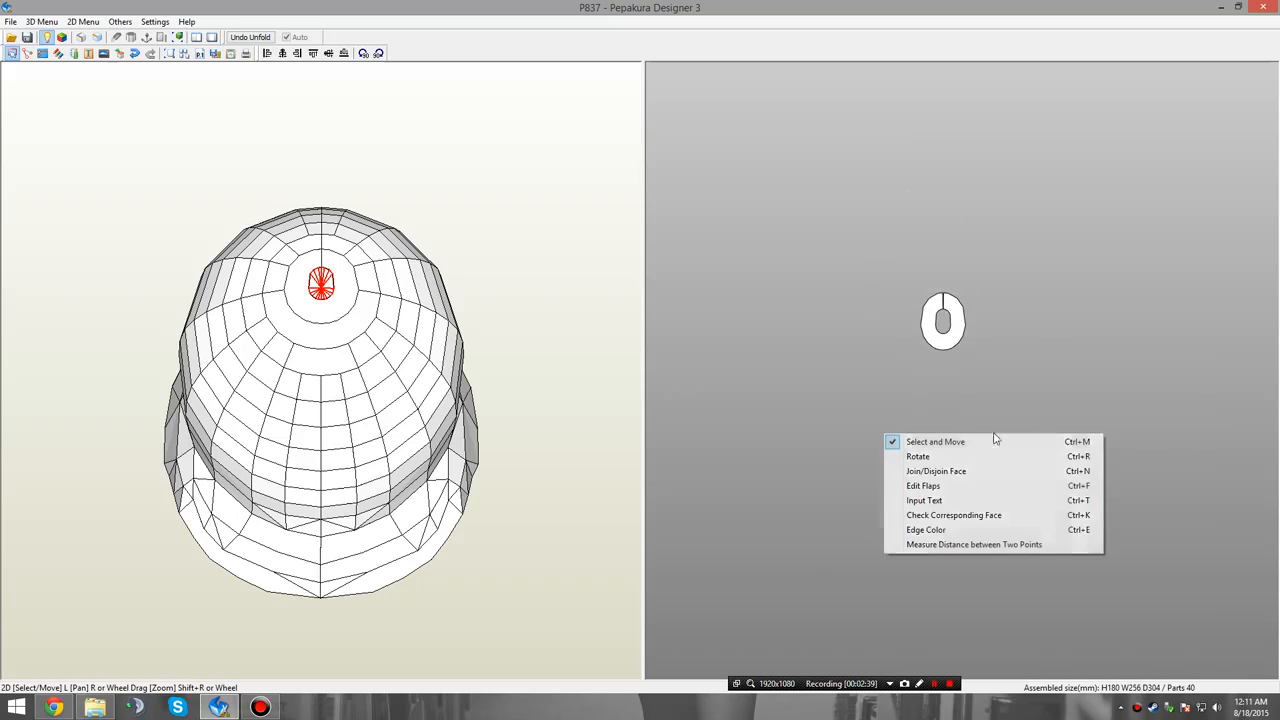
click(945, 472)
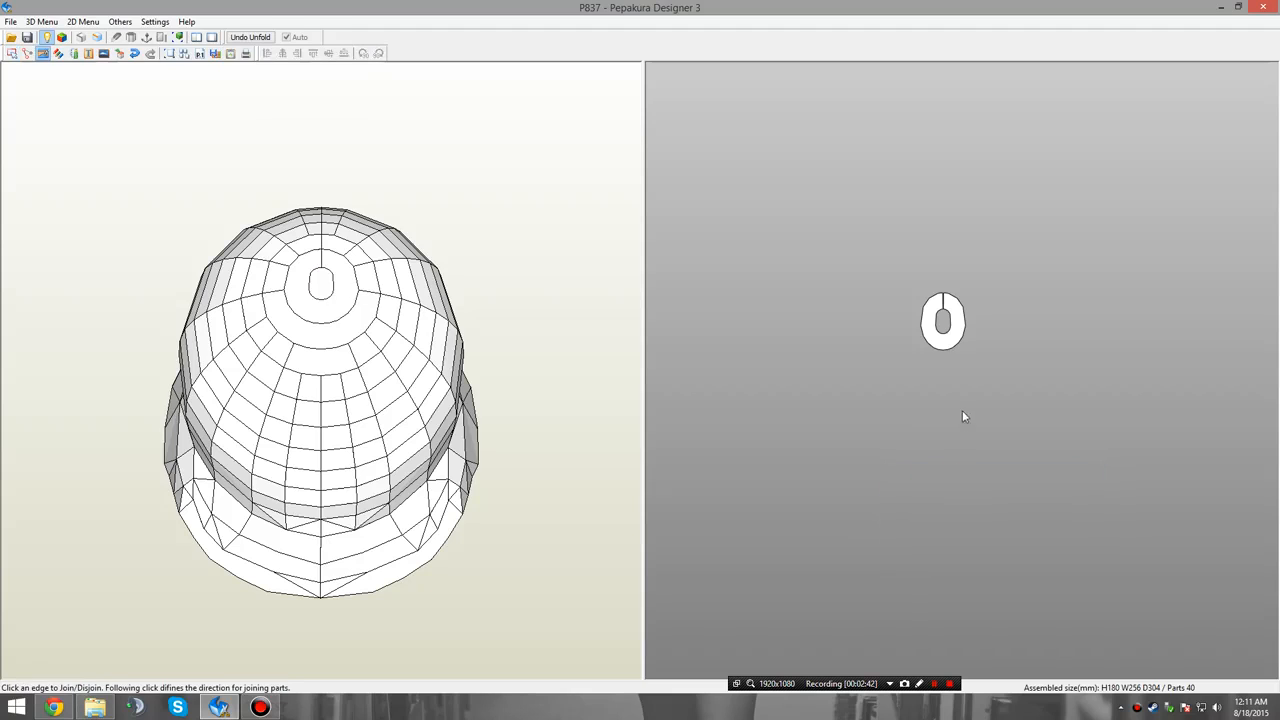
middle_drag(945, 352, 931, 282)
click(934, 281)
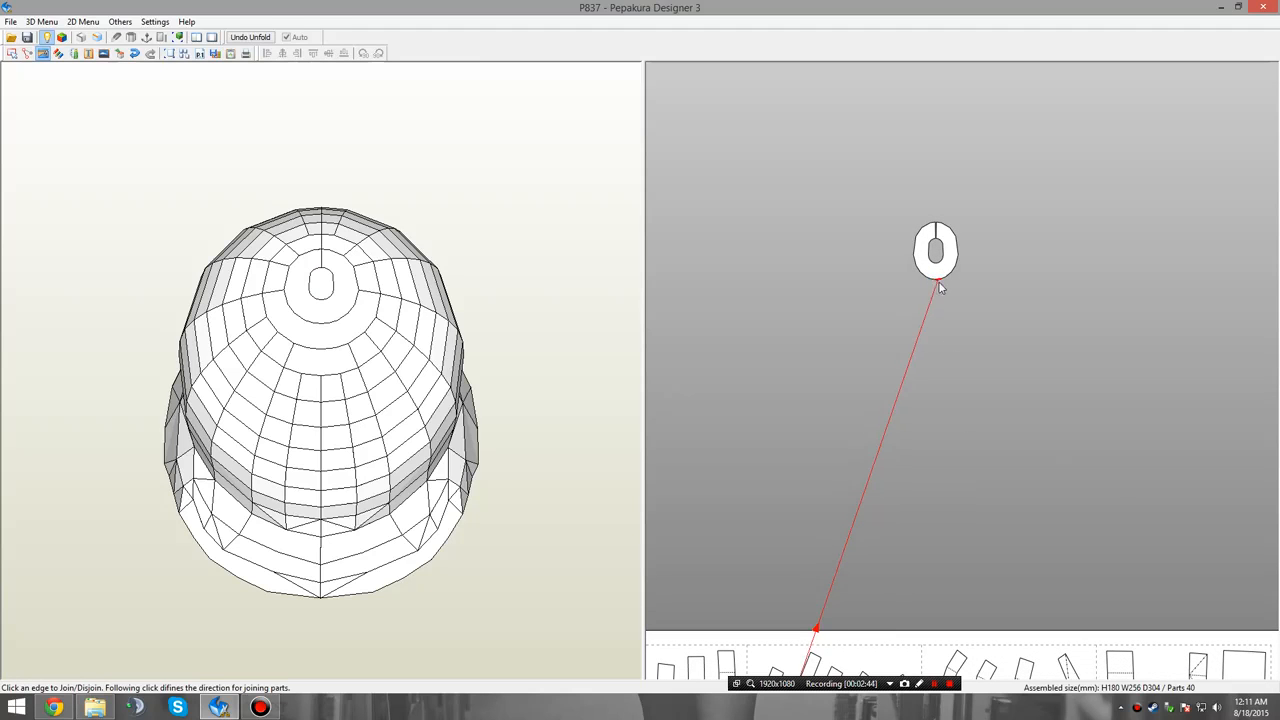
middle_drag(963, 331, 956, 141)
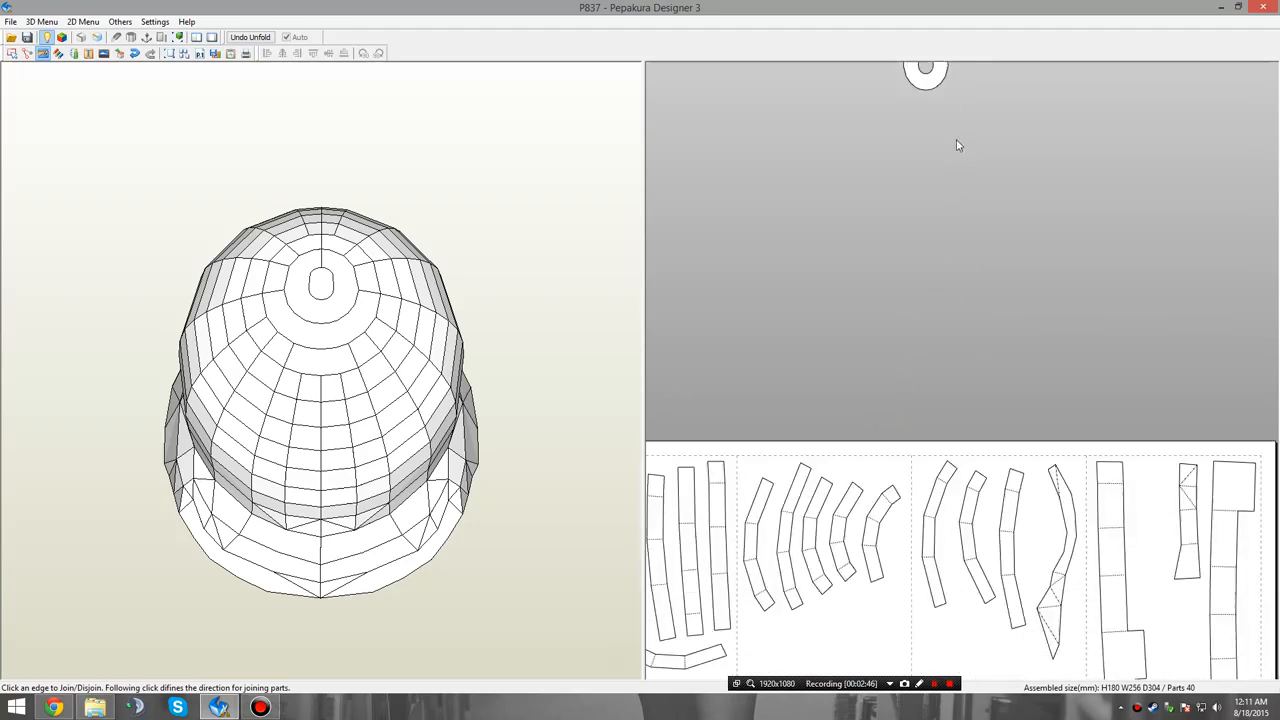
scroll(954, 172, down, 3)
middle_drag(976, 224, 984, 165)
scroll(980, 190, down, 2)
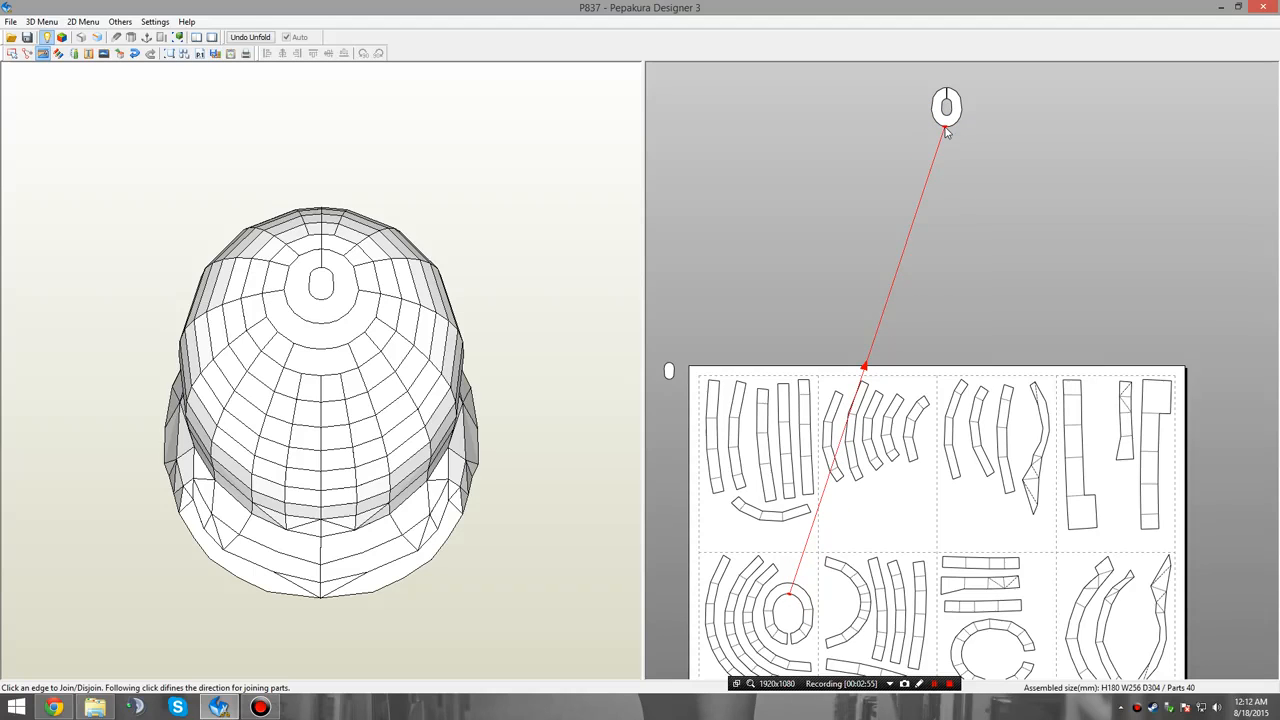
click(947, 132)
scroll(988, 194, up, 2)
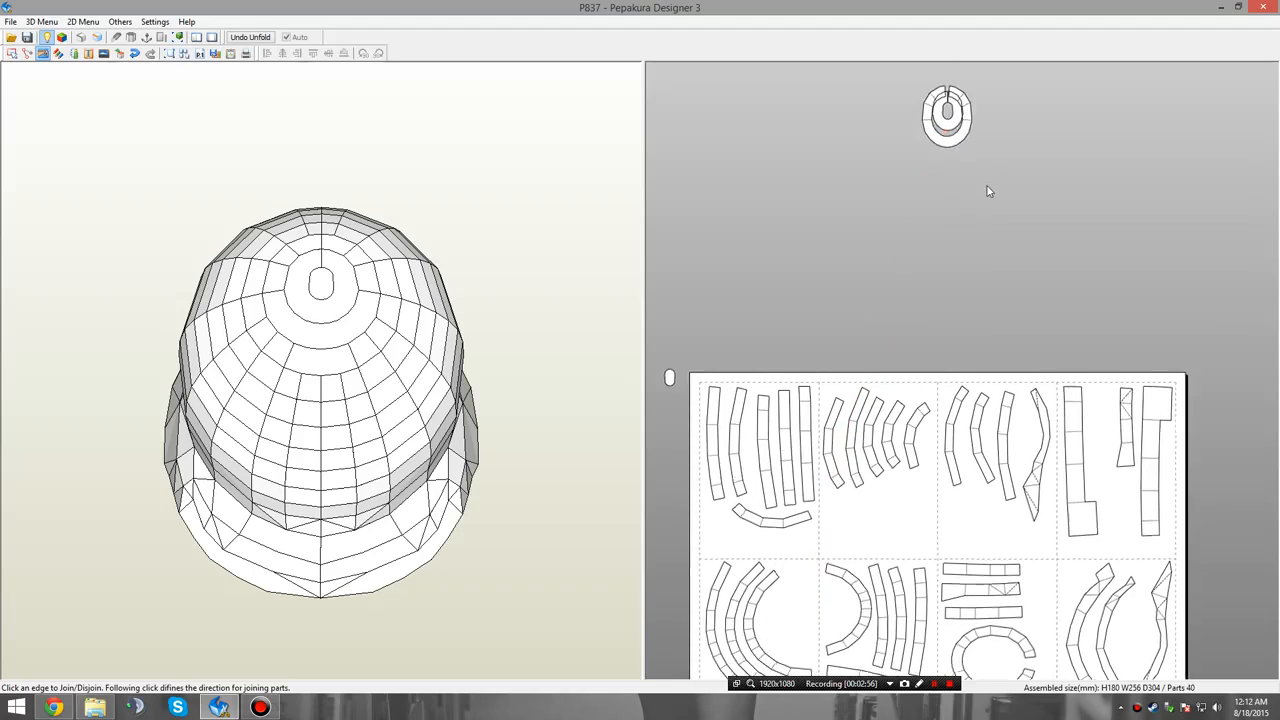
Disjoin the second ring from the crown ring and rejoin it along the neighbouring edge just right of the bottom centre.
key(ctrl+z)
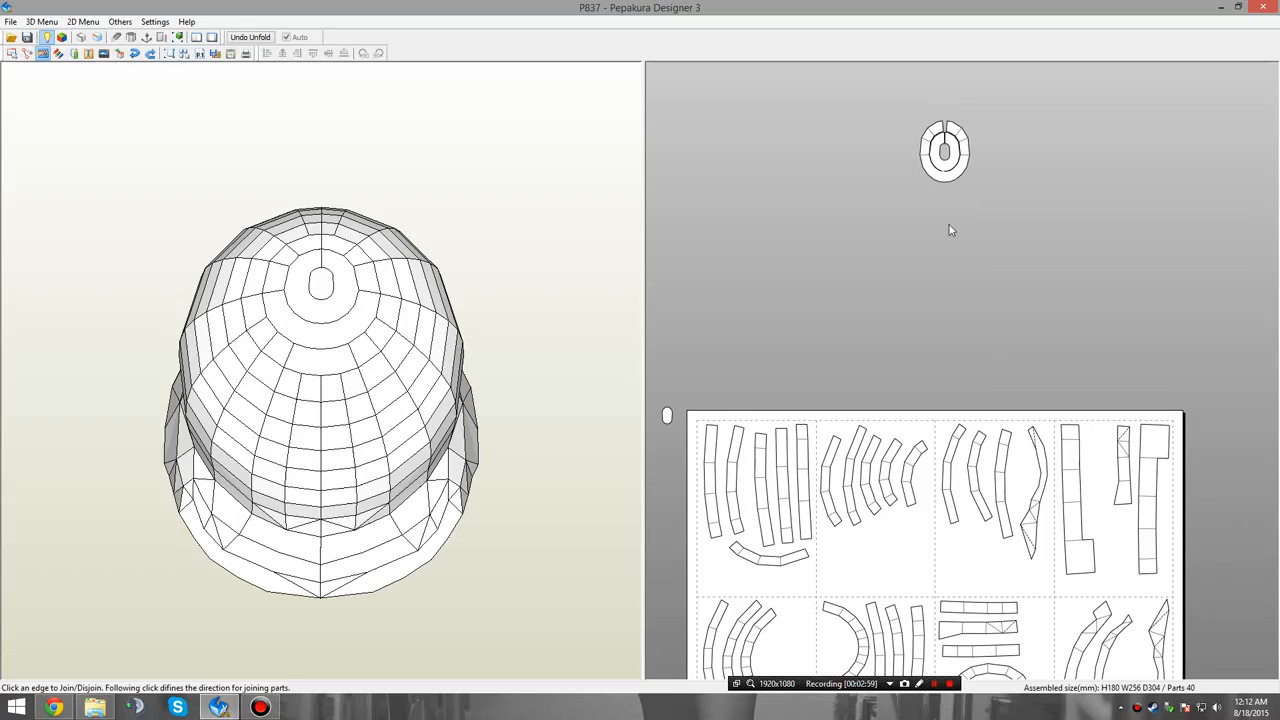
scroll(985, 264, up, 4)
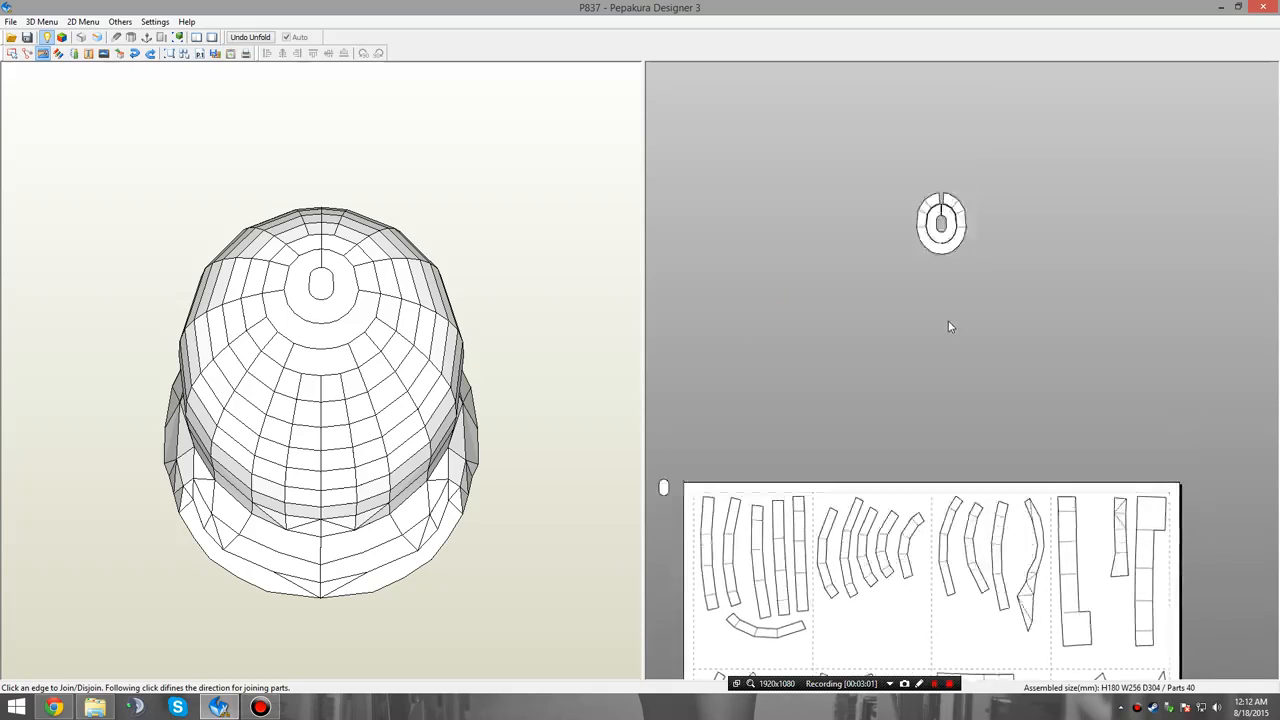
scroll(940, 278, up, 5)
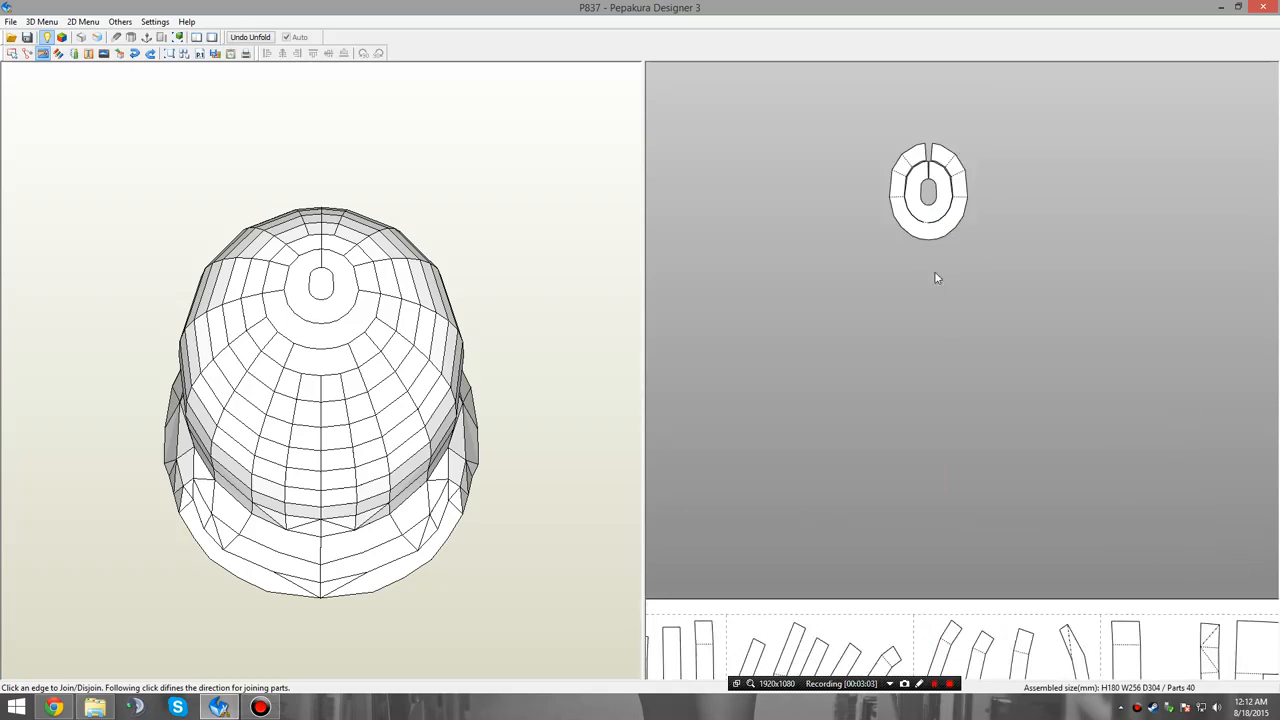
scroll(924, 308, up, 5)
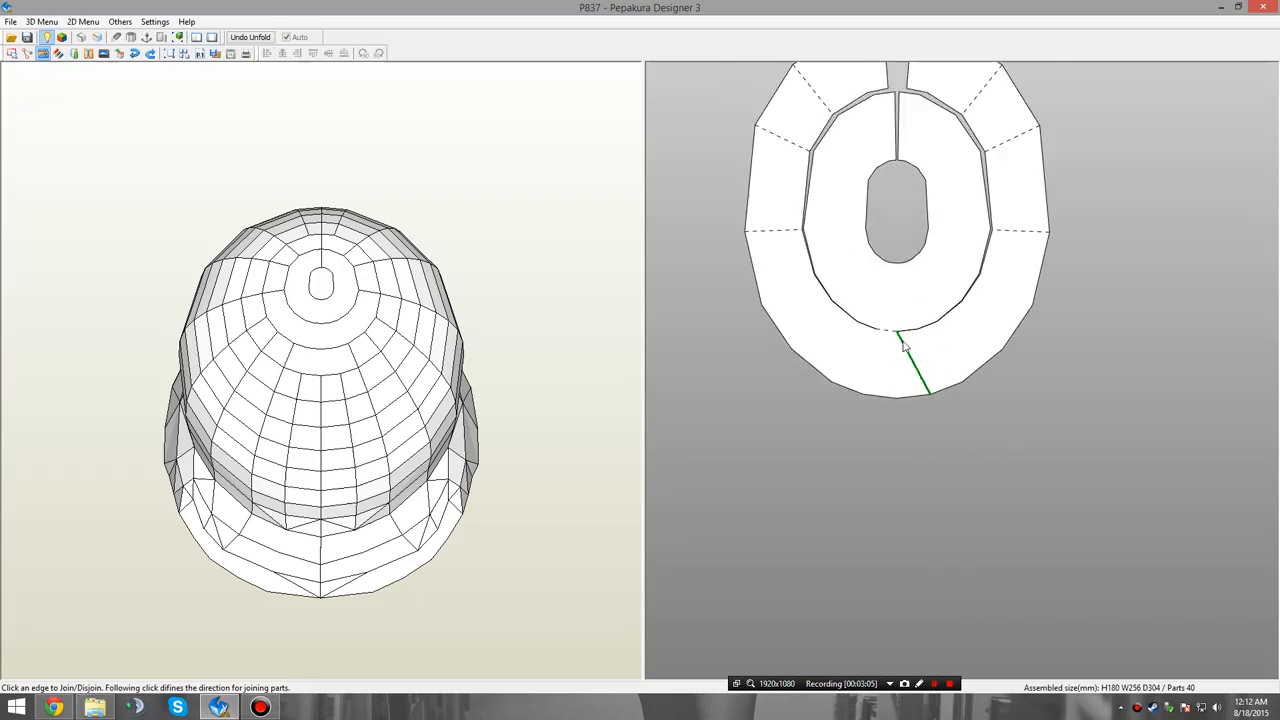
click(869, 321)
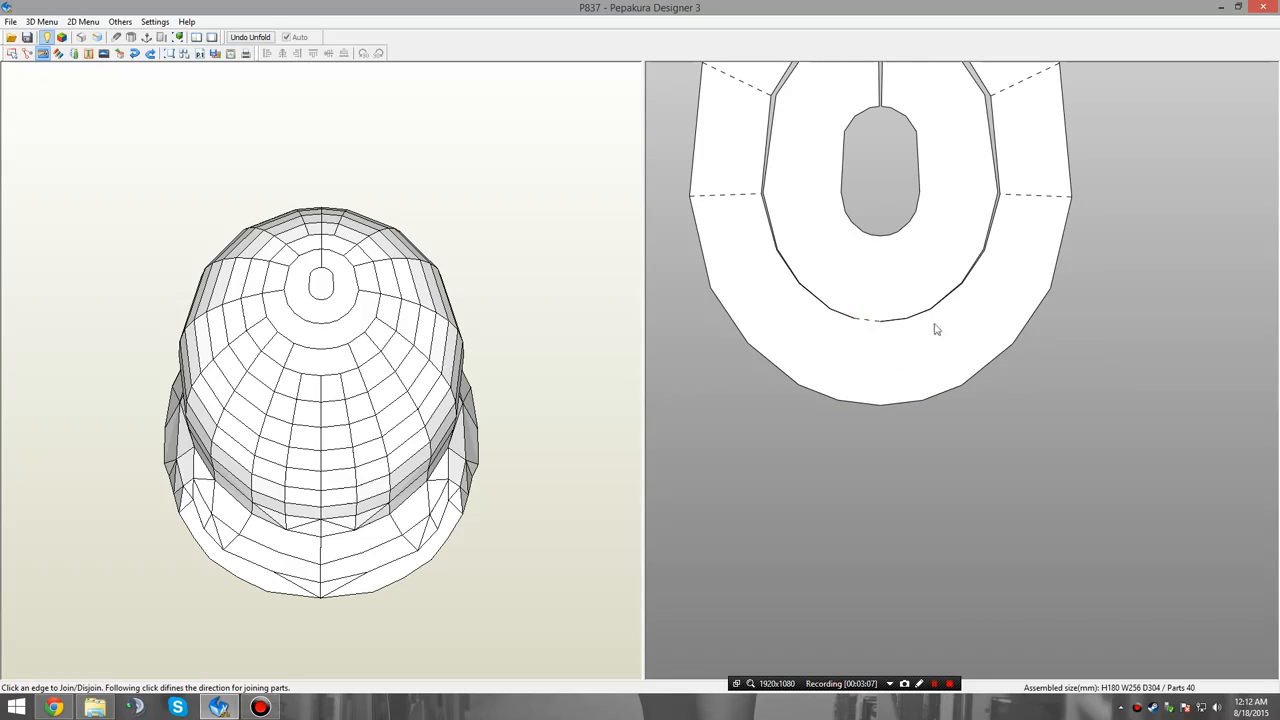
click(867, 321)
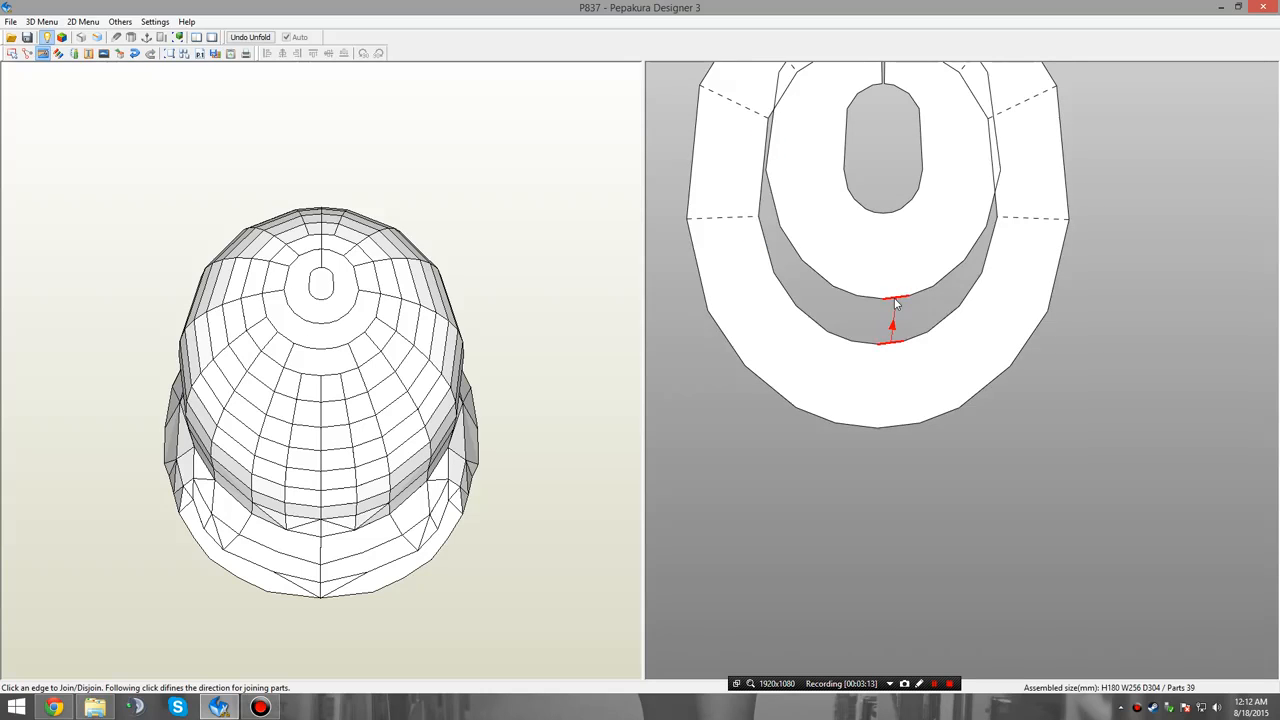
click(895, 303)
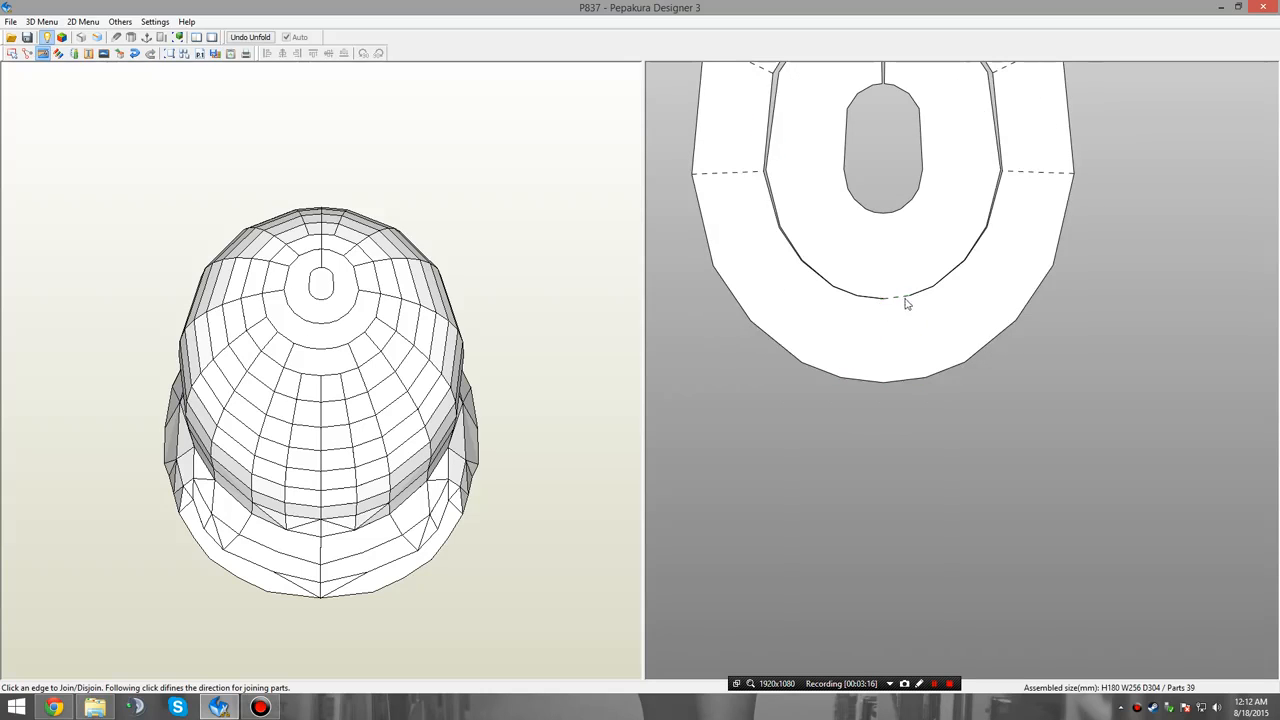
click(929, 360)
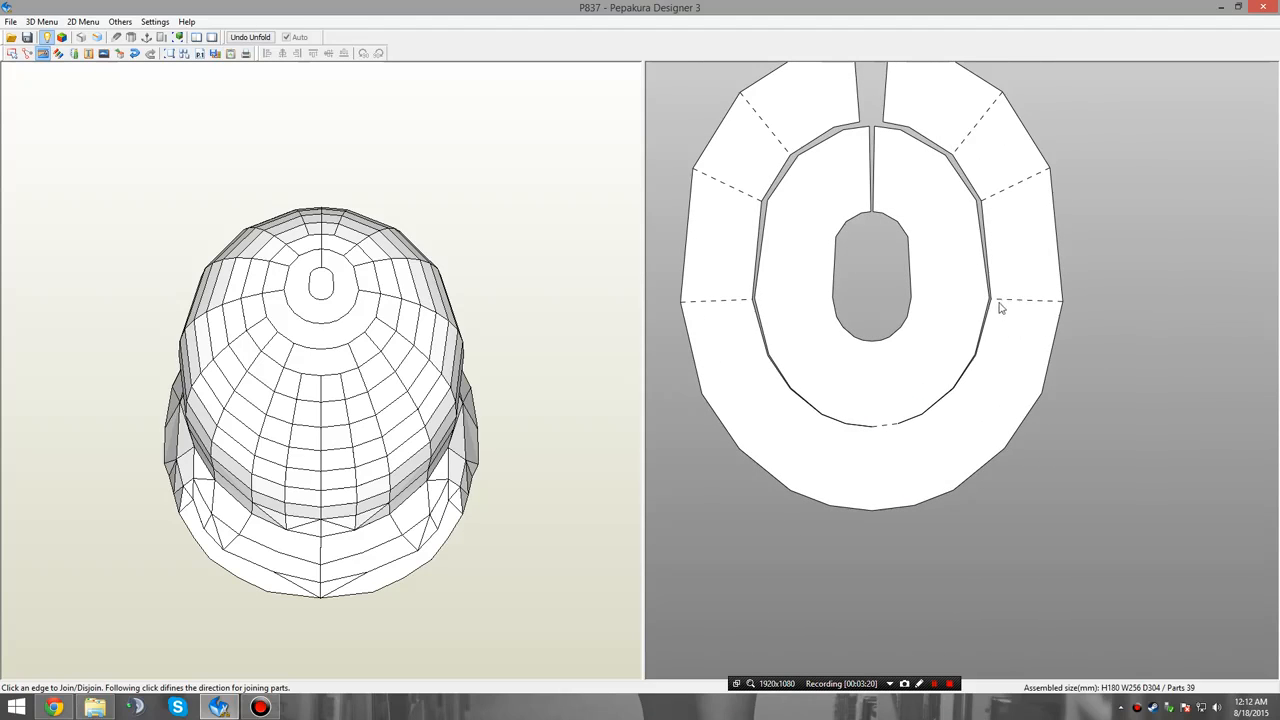
Check the line style settings for fold lines, including the option and angle threshold for hiding almost flat folds.
click(157, 22)
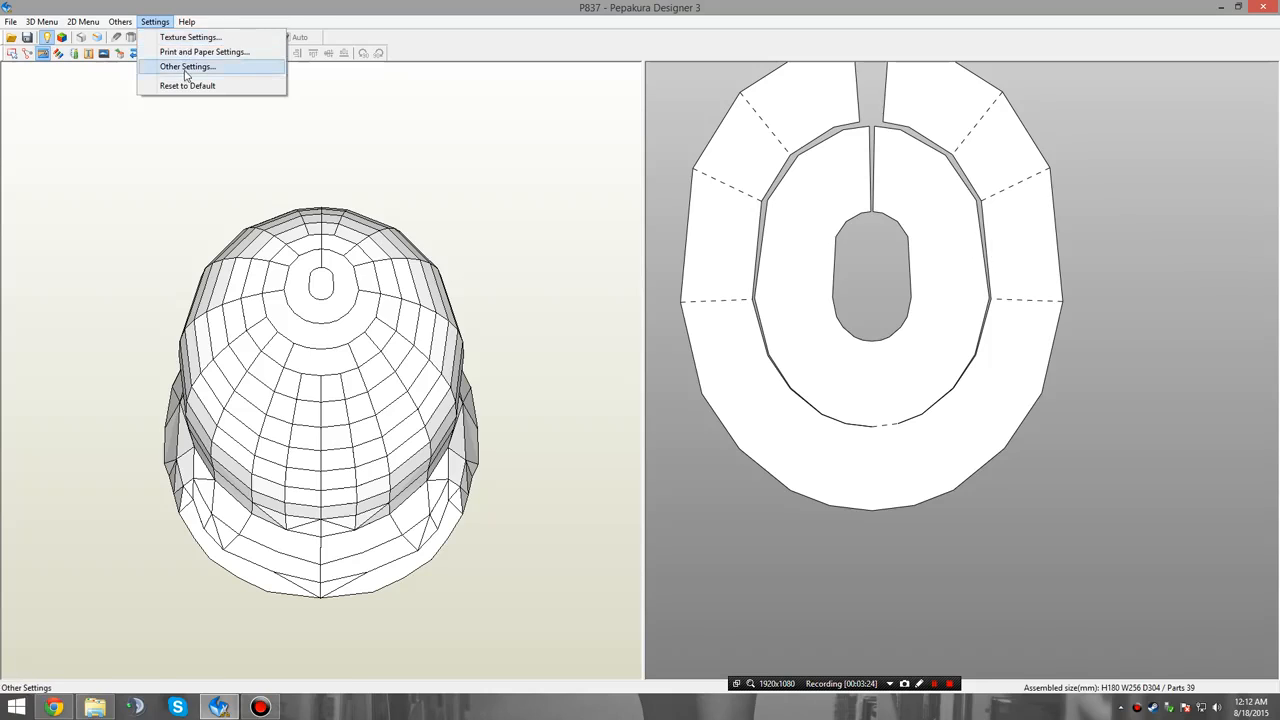
click(187, 66)
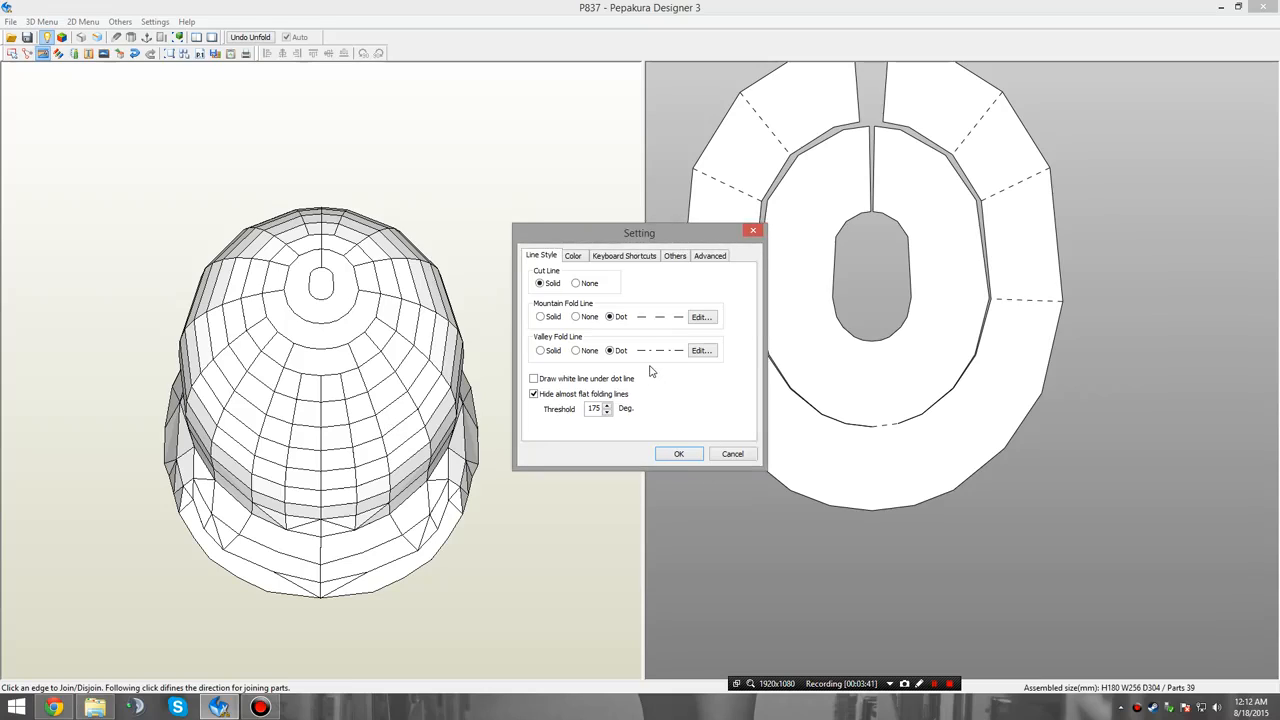
click(733, 455)
click(732, 460)
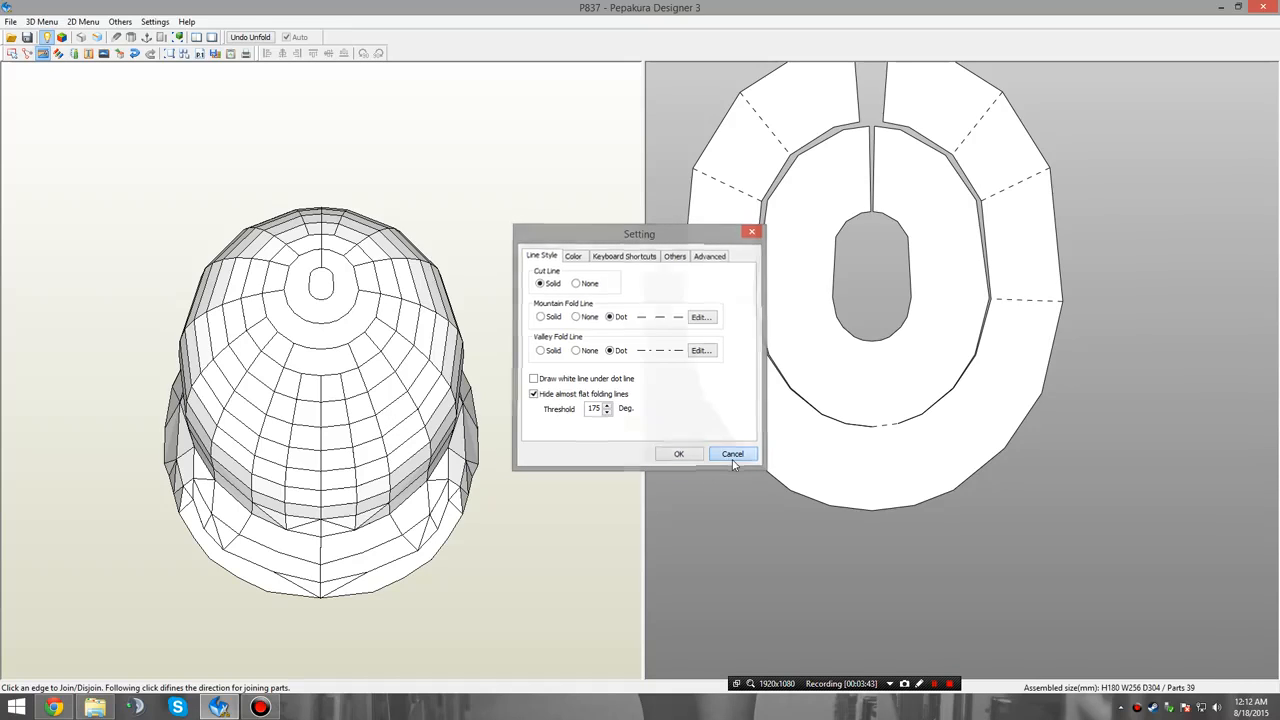
Join the third ring, four full strips and the right half of the following strip successively onto the lower centre edges of the crown part.
scroll(937, 592, down, 1)
middle_drag(913, 607, 890, 391)
scroll(891, 396, down, 2)
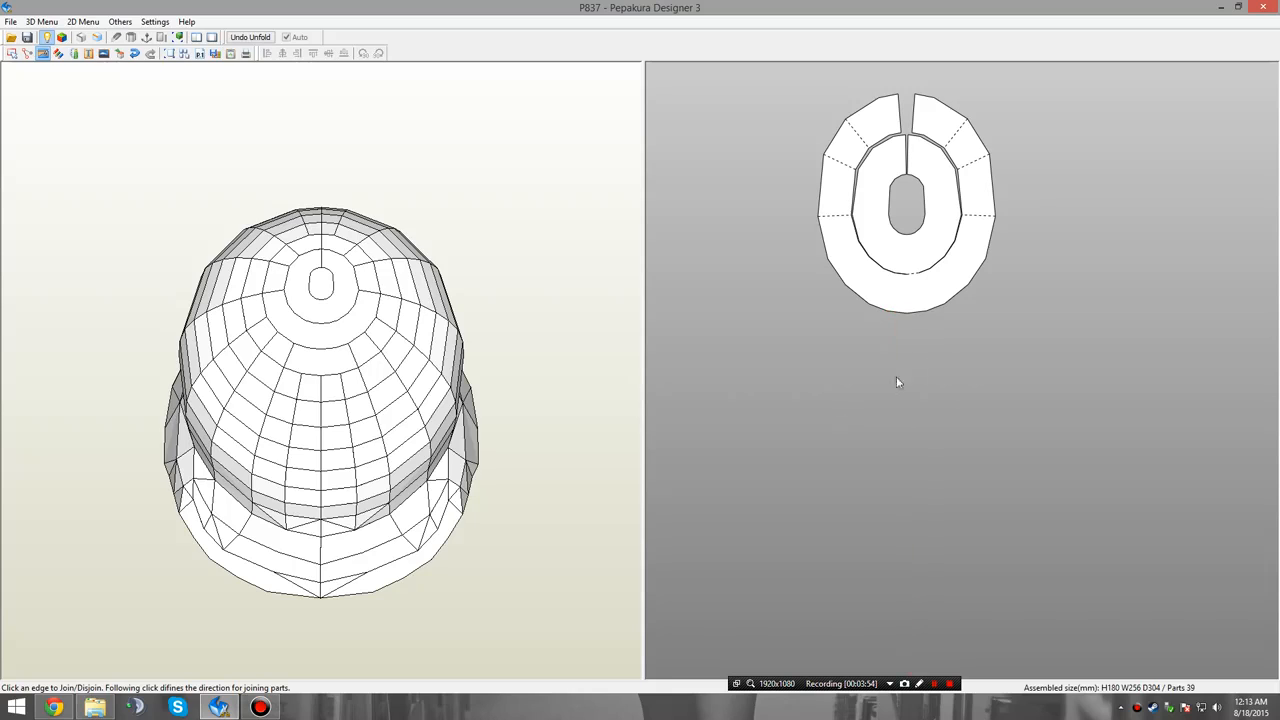
click(901, 318)
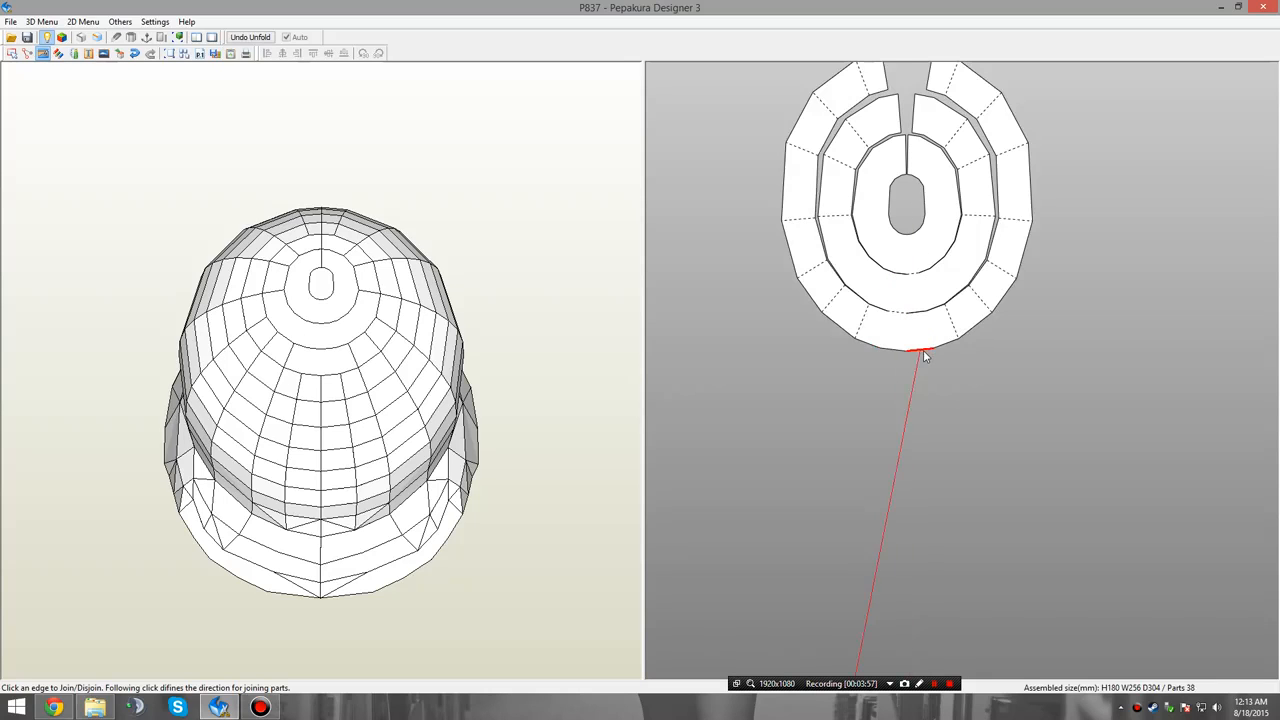
click(923, 350)
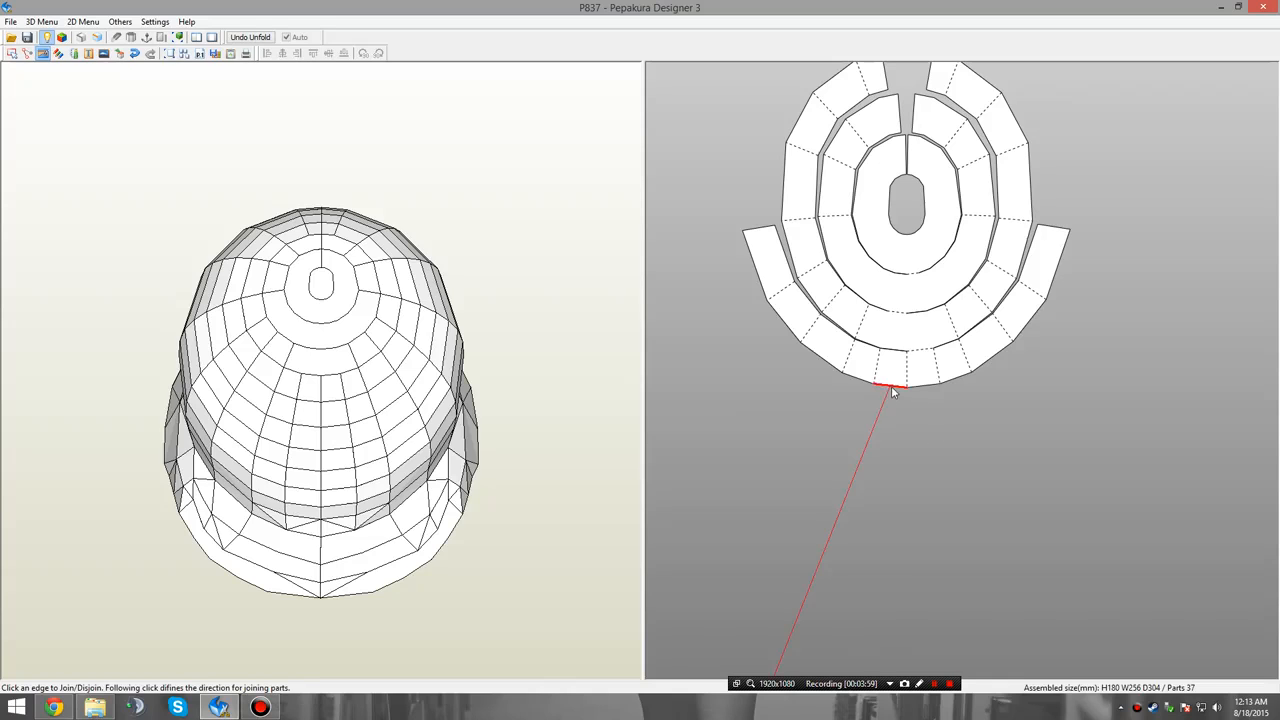
click(893, 391)
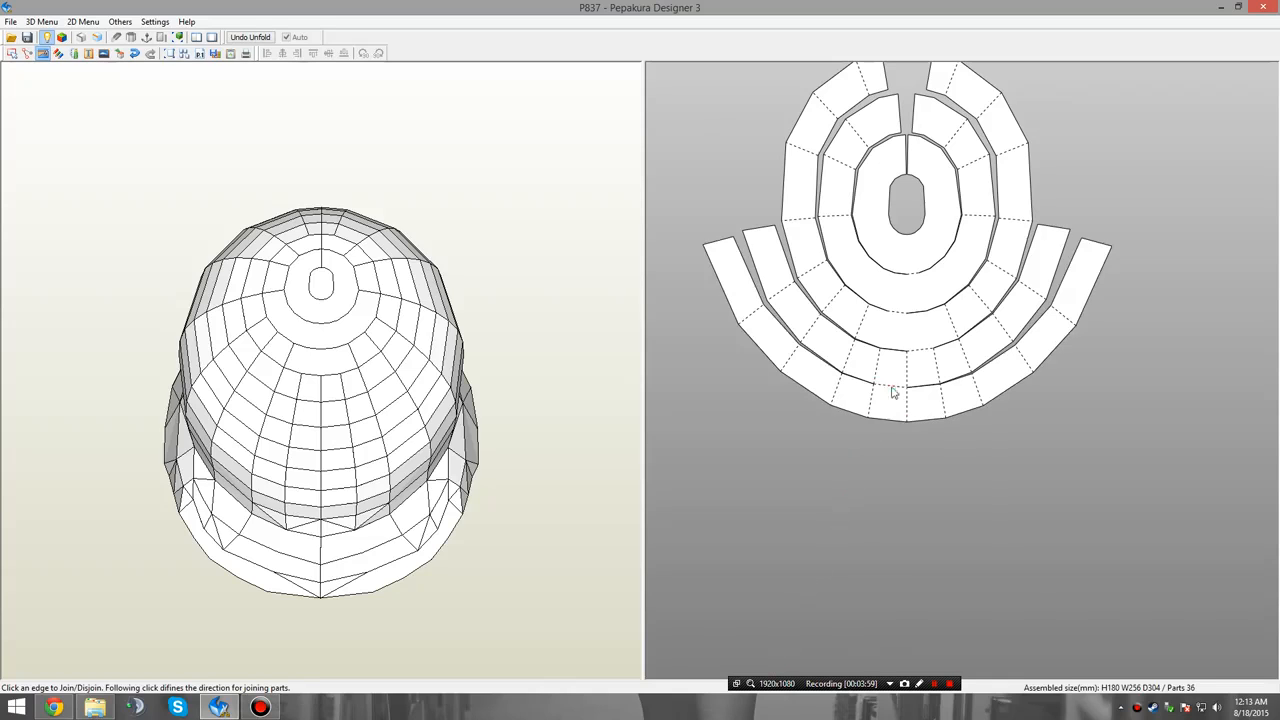
click(926, 424)
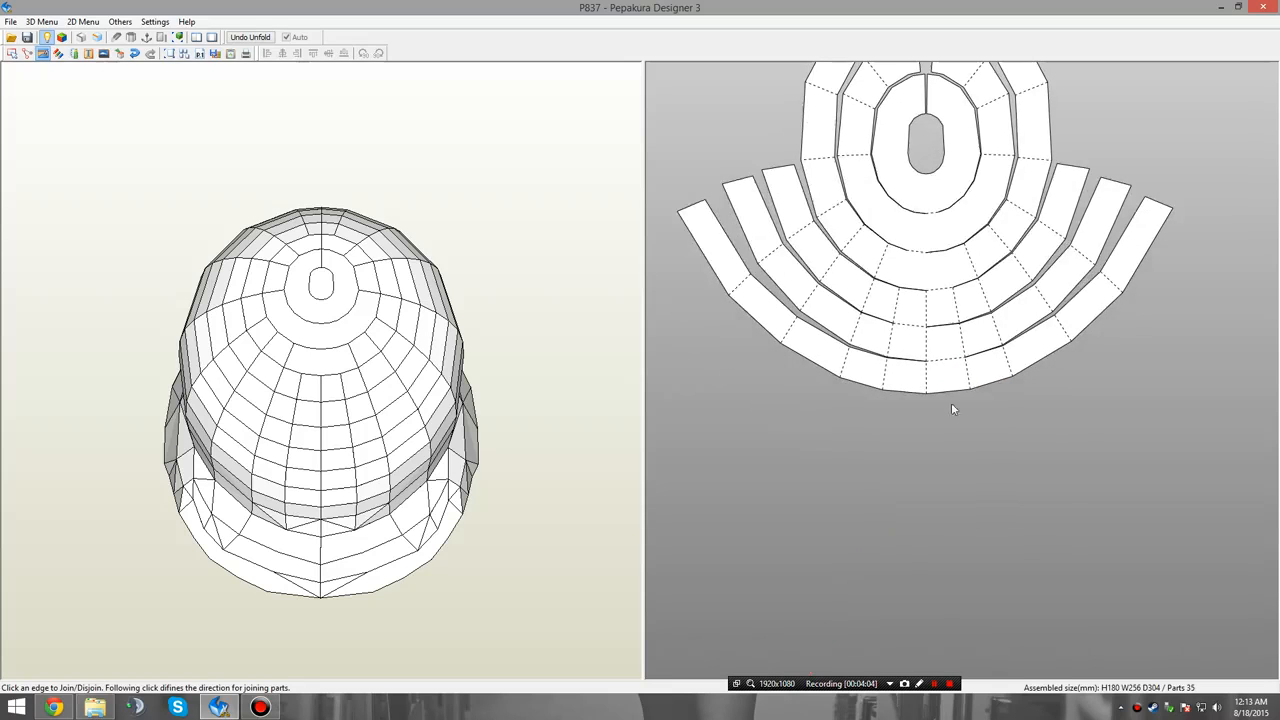
click(912, 402)
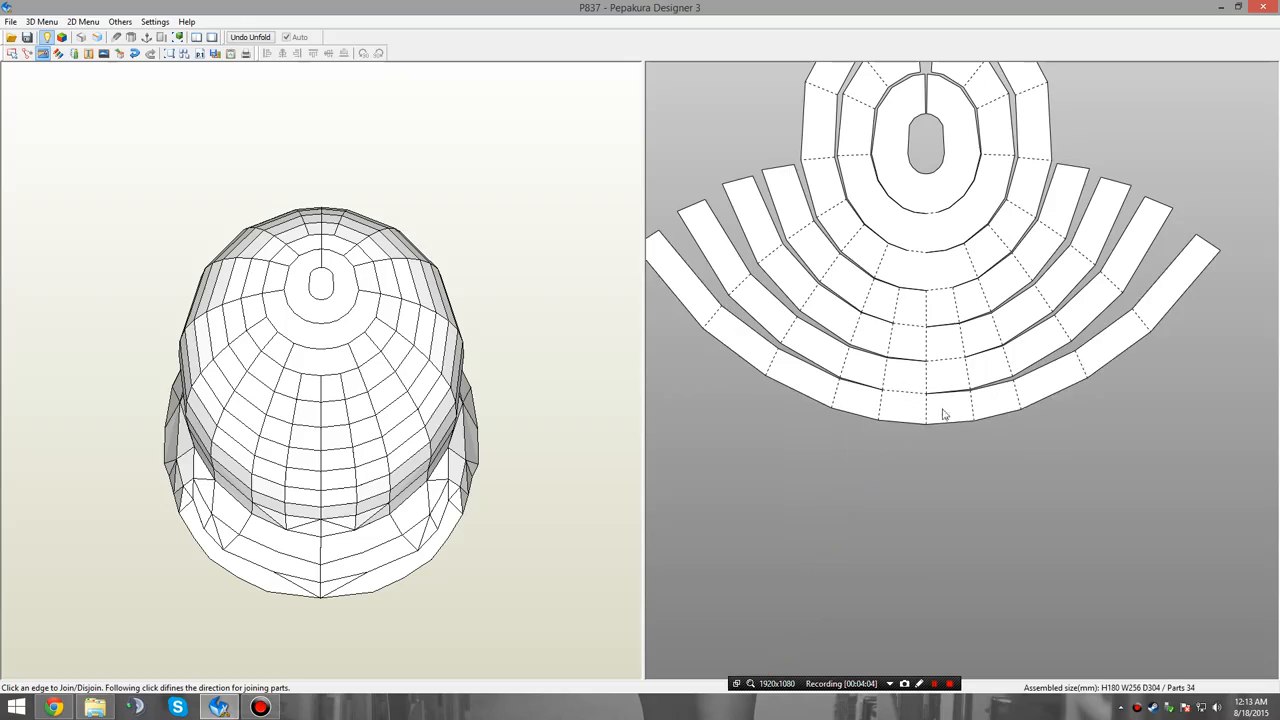
click(950, 430)
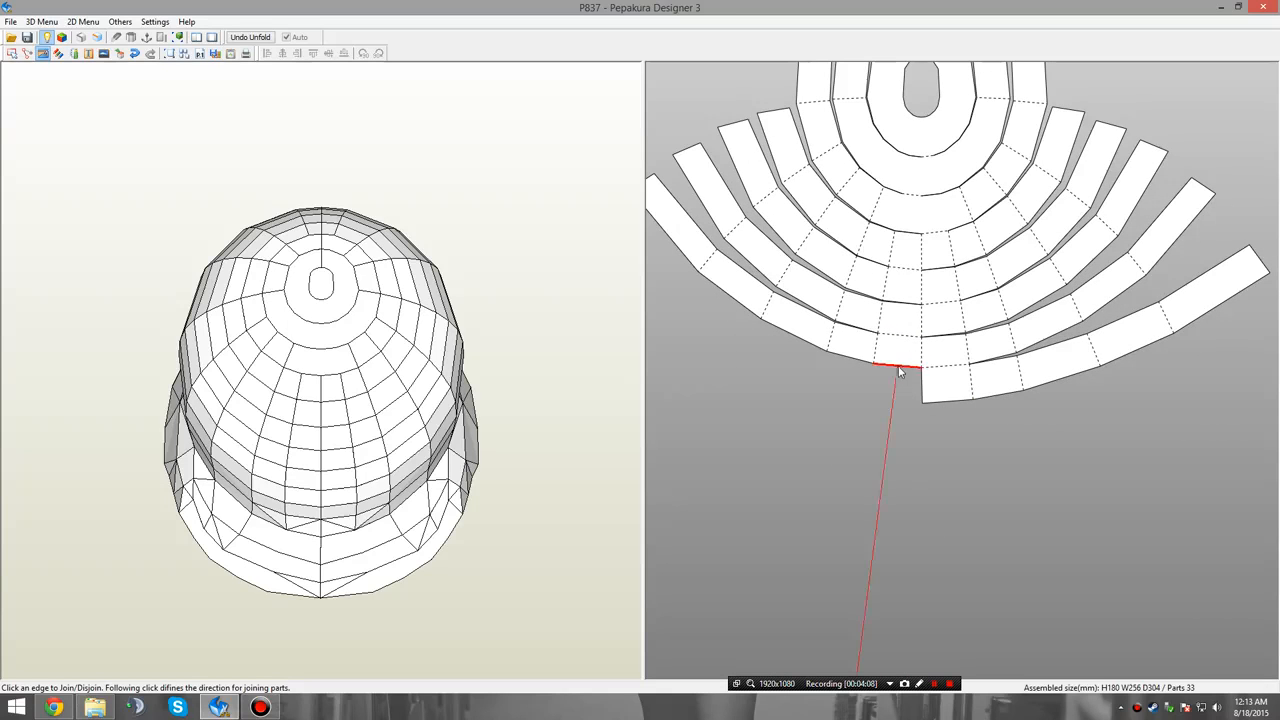
Examine the 3D helmet with Check Corresponding Face to see which faces the newly attached half-strip covers.
scroll(910, 445, down, 3)
middle_drag(900, 486, 965, 525)
mouse_move(345, 481)
right_down()
mouse_move(338, 449)
mouse_move(358, 438)
mouse_move(354, 463)
right_up()
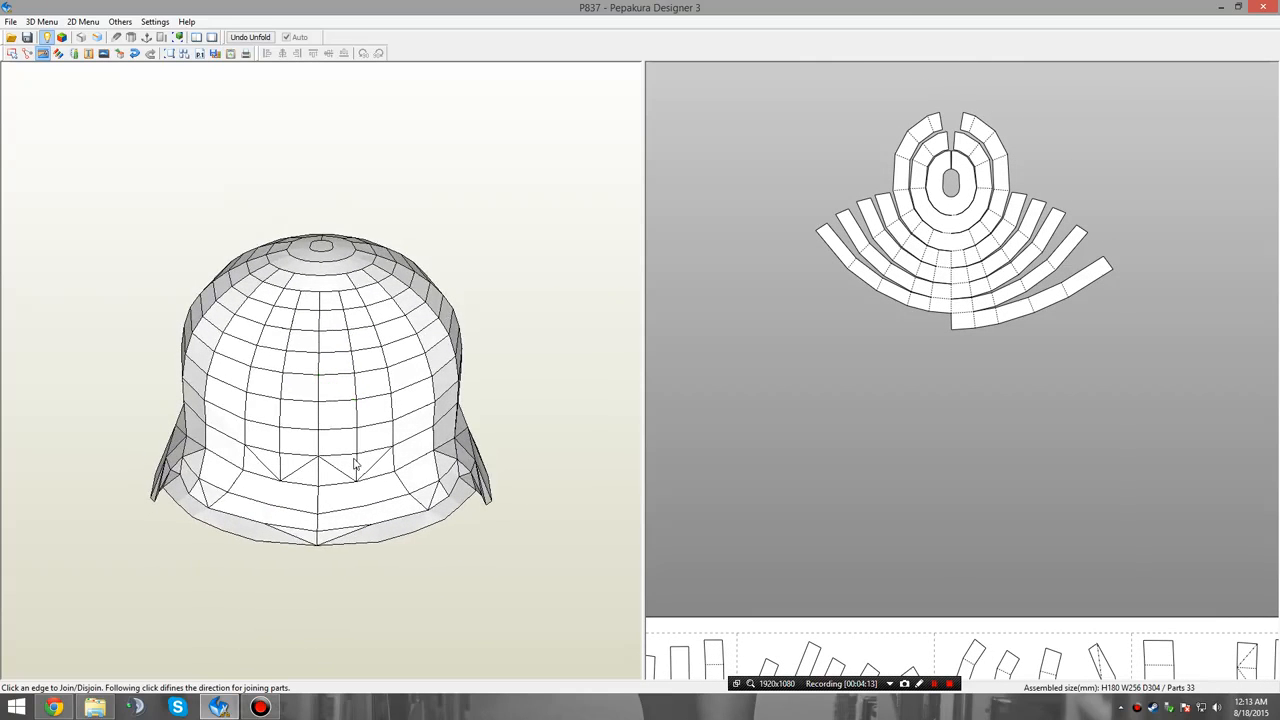
right_click(757, 367)
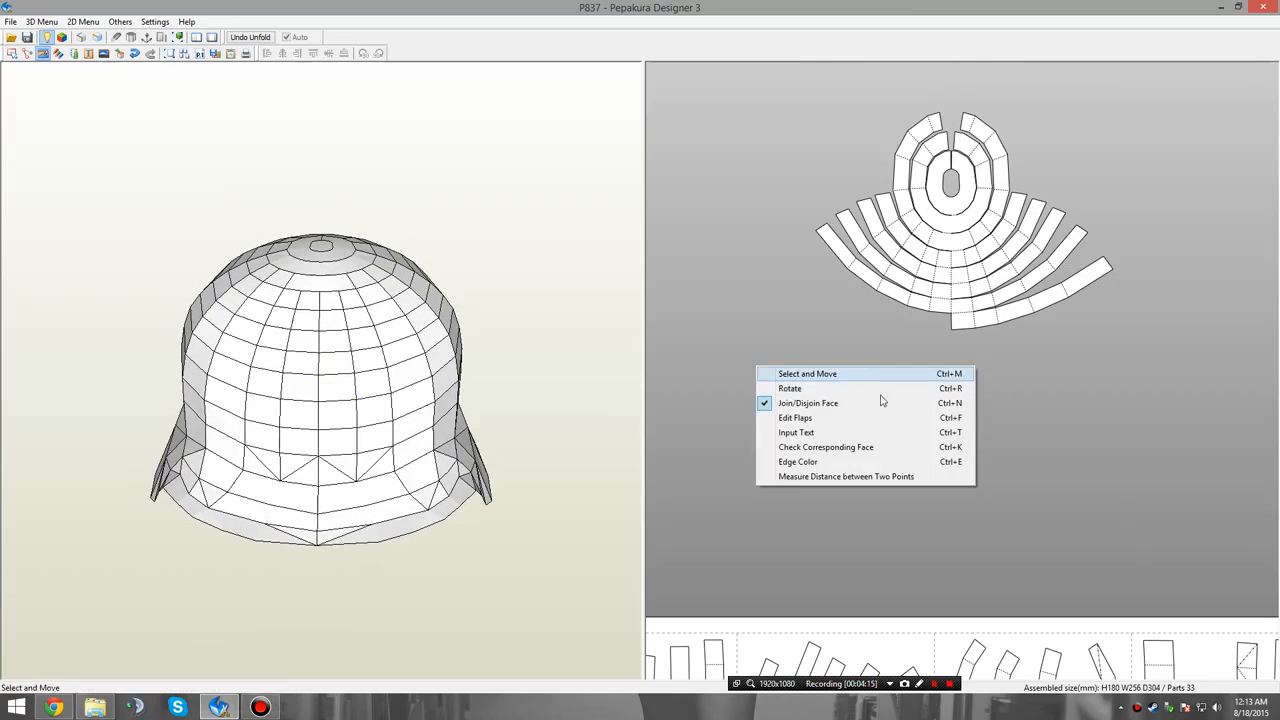
click(840, 447)
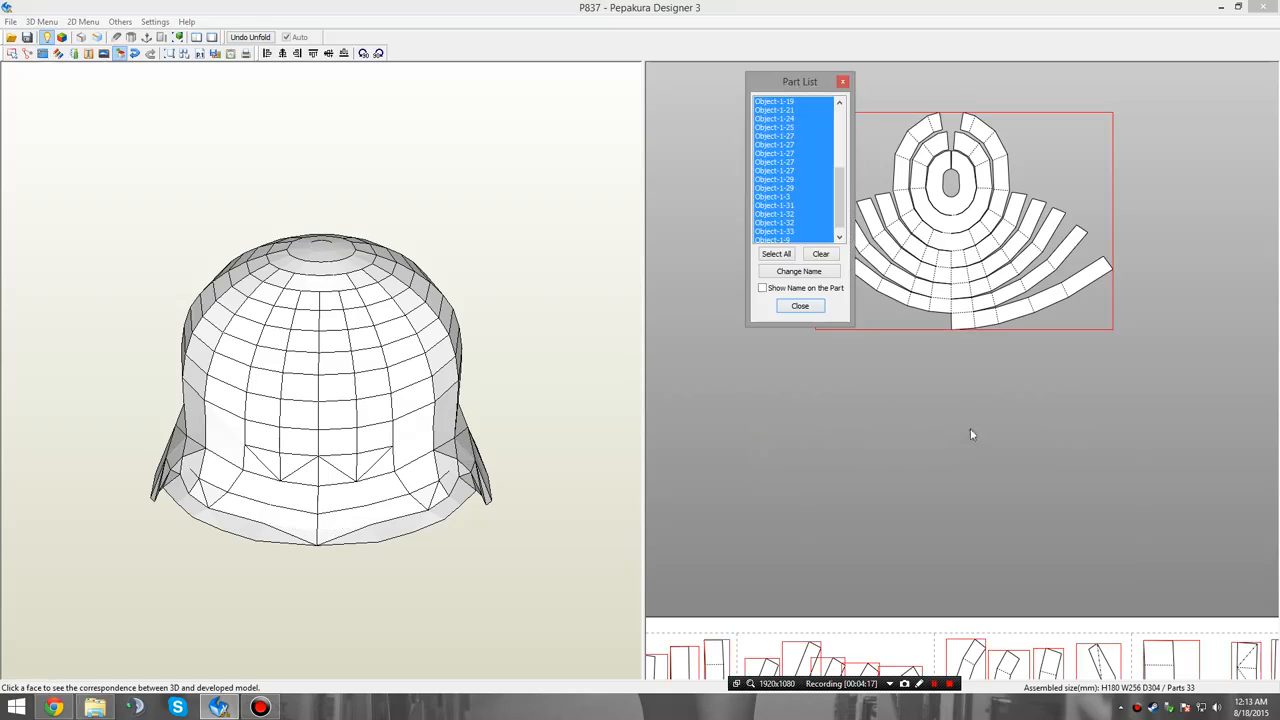
drag(784, 83, 627, 137)
click(838, 416)
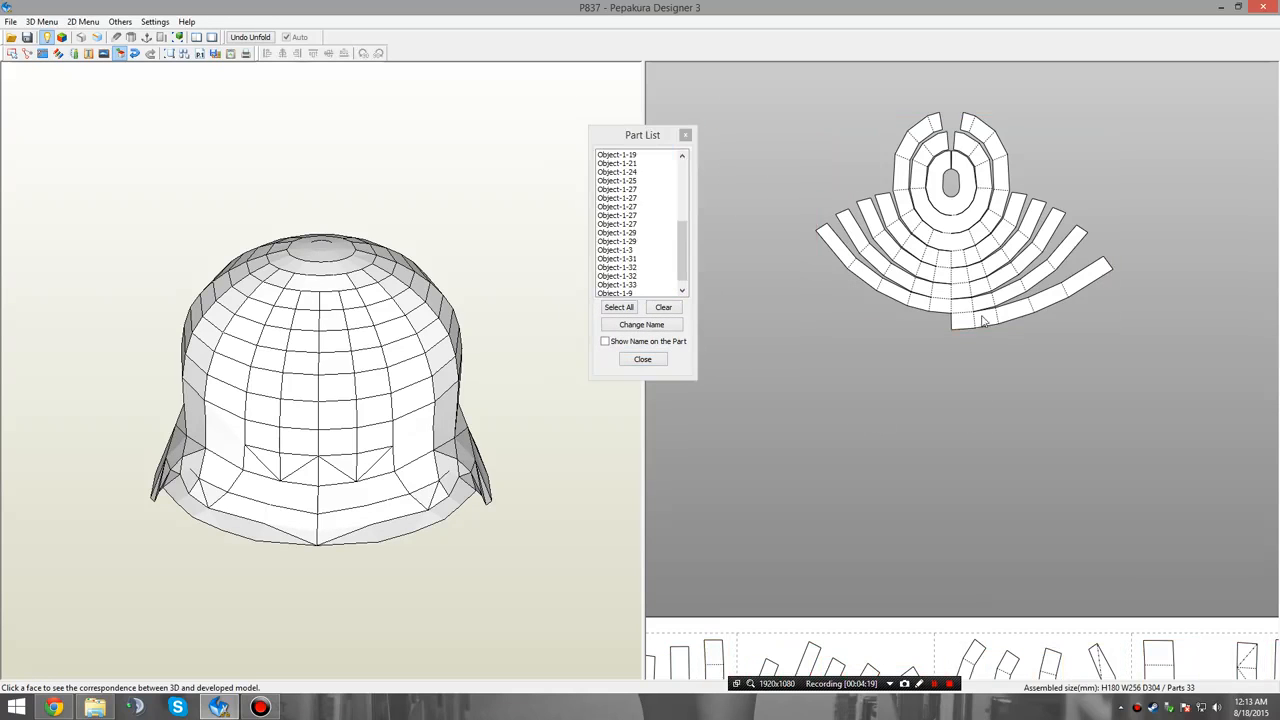
click(984, 321)
drag(492, 511, 455, 505)
click(828, 479)
Join the matching left half-strip, both halves of the next row and the right piece of the row below onto the crown part.
right_click(752, 350)
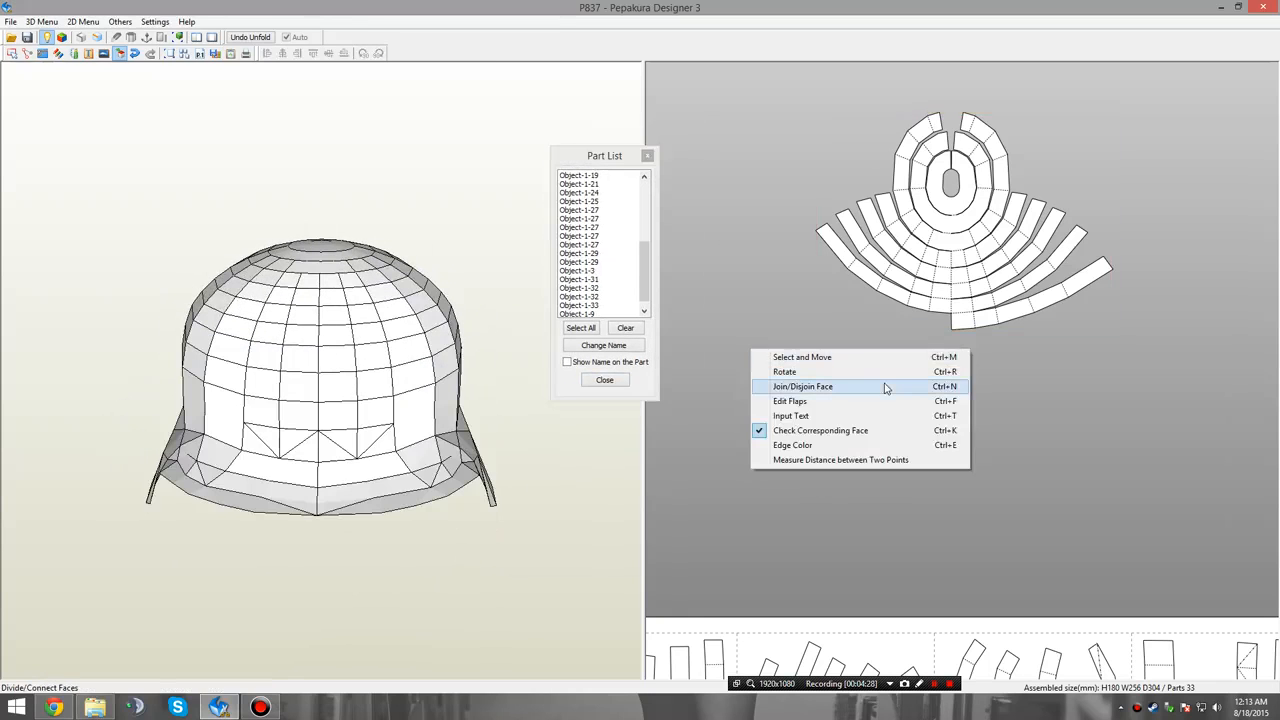
click(930, 389)
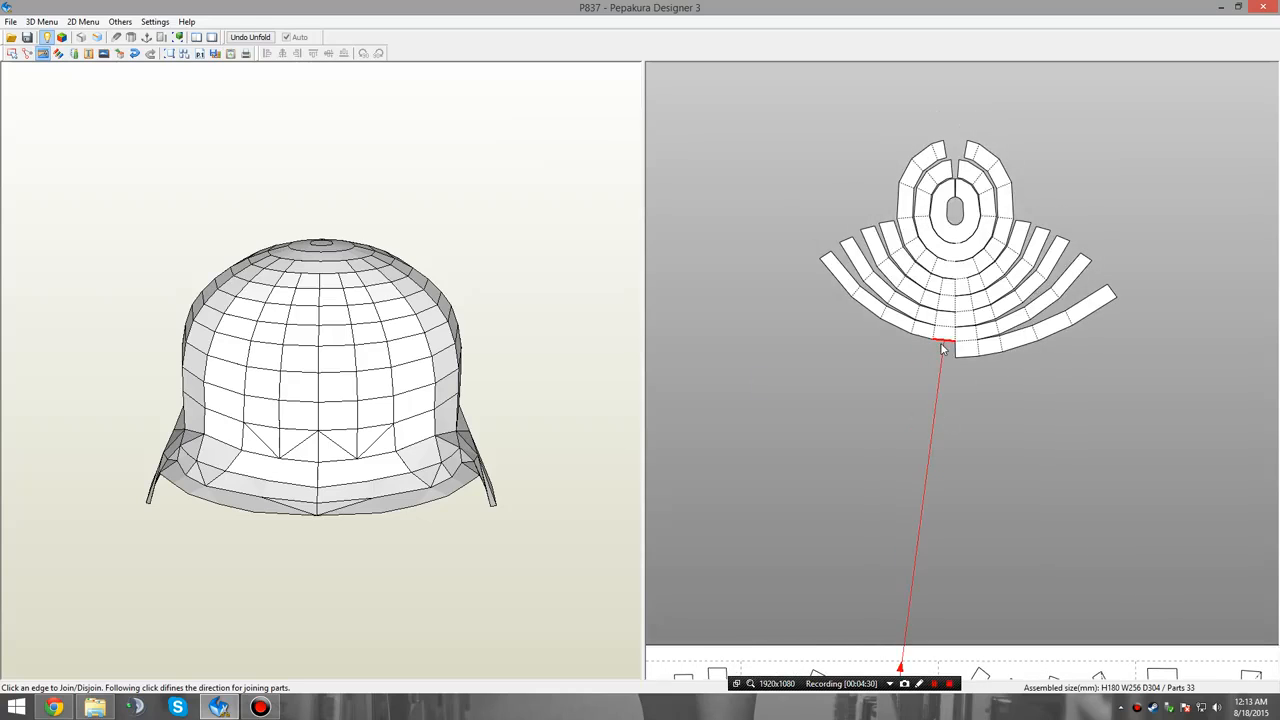
click(940, 342)
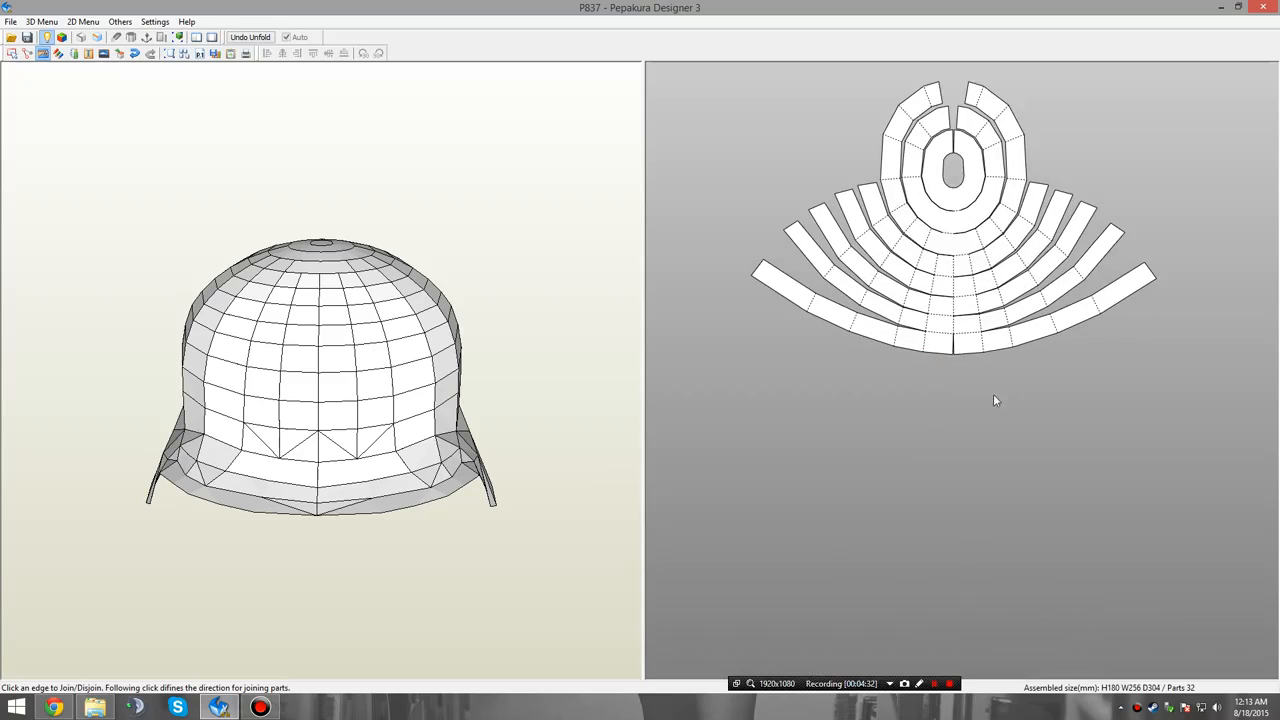
click(964, 354)
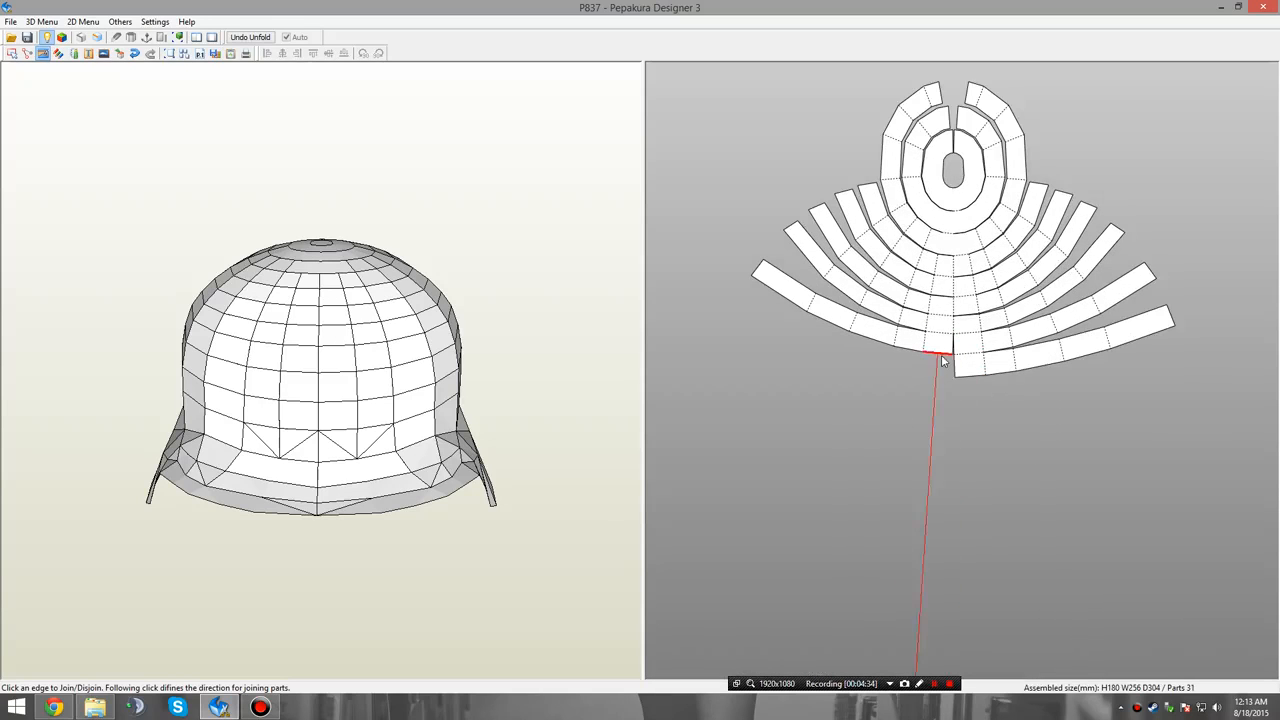
click(943, 356)
click(974, 380)
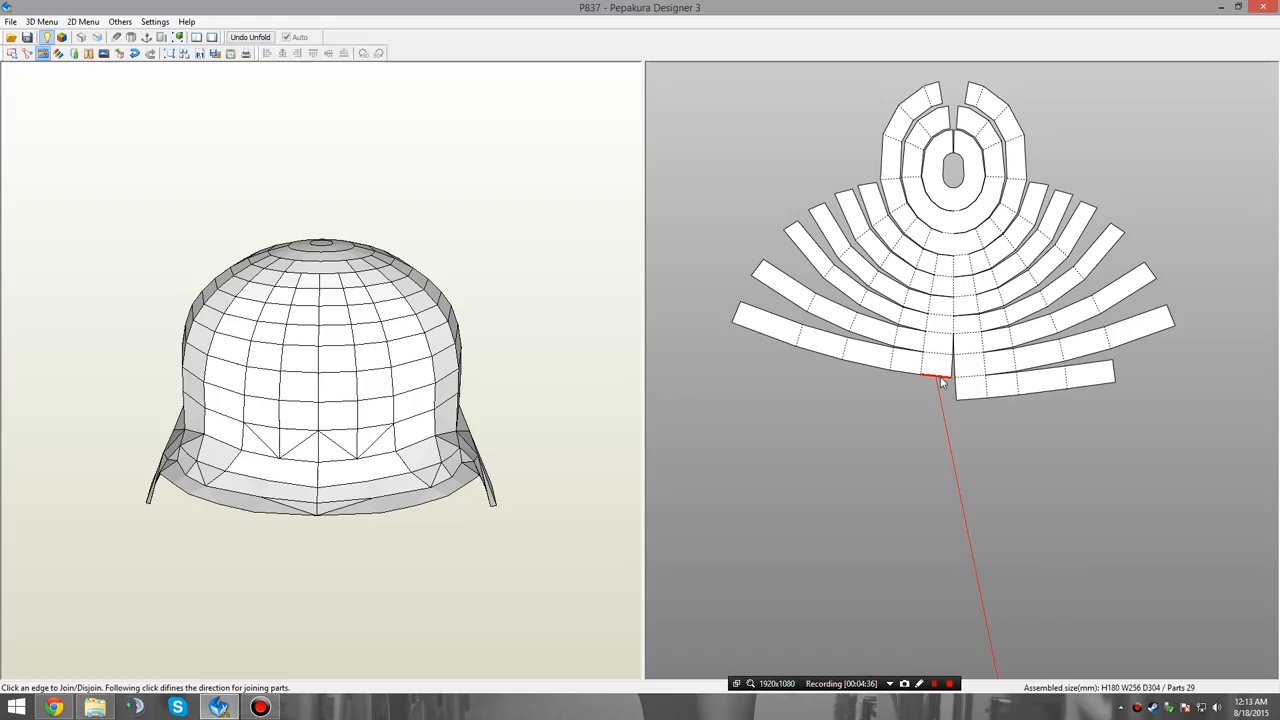
Join the missing left half-strip and both half-strips of the row with triangular folds onto the lower centre edges of the crown part.
click(941, 380)
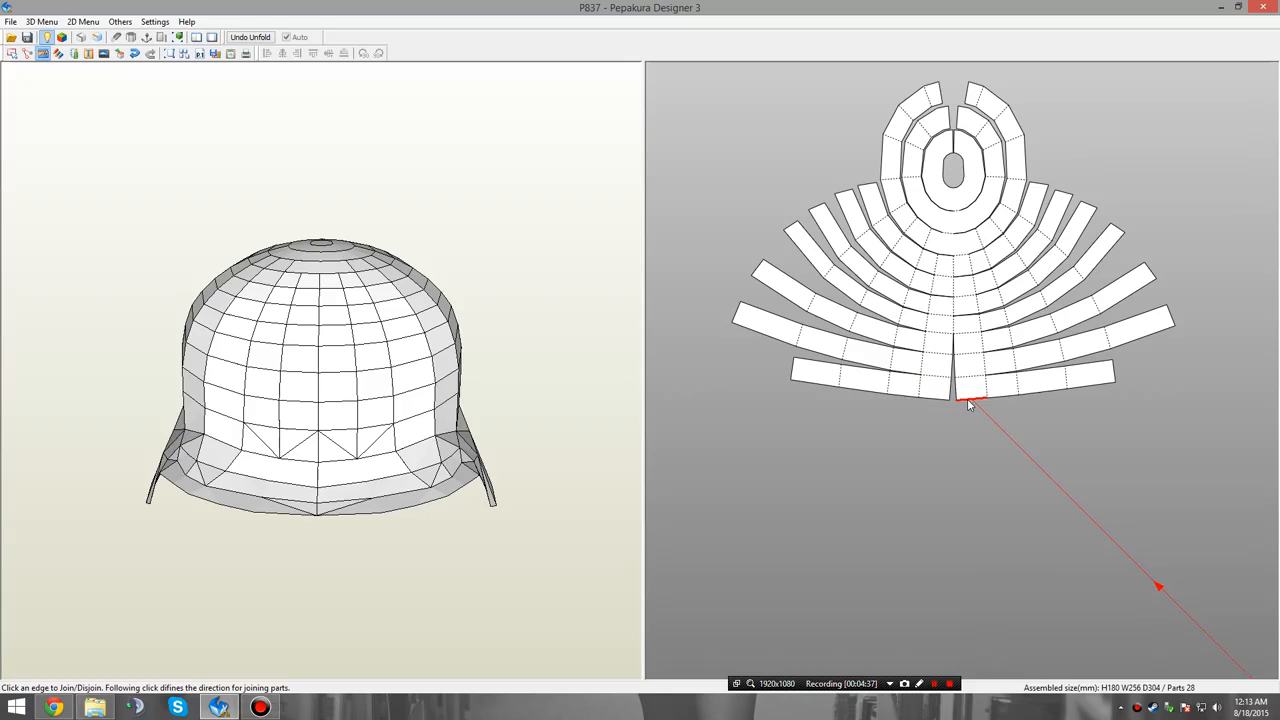
click(967, 398)
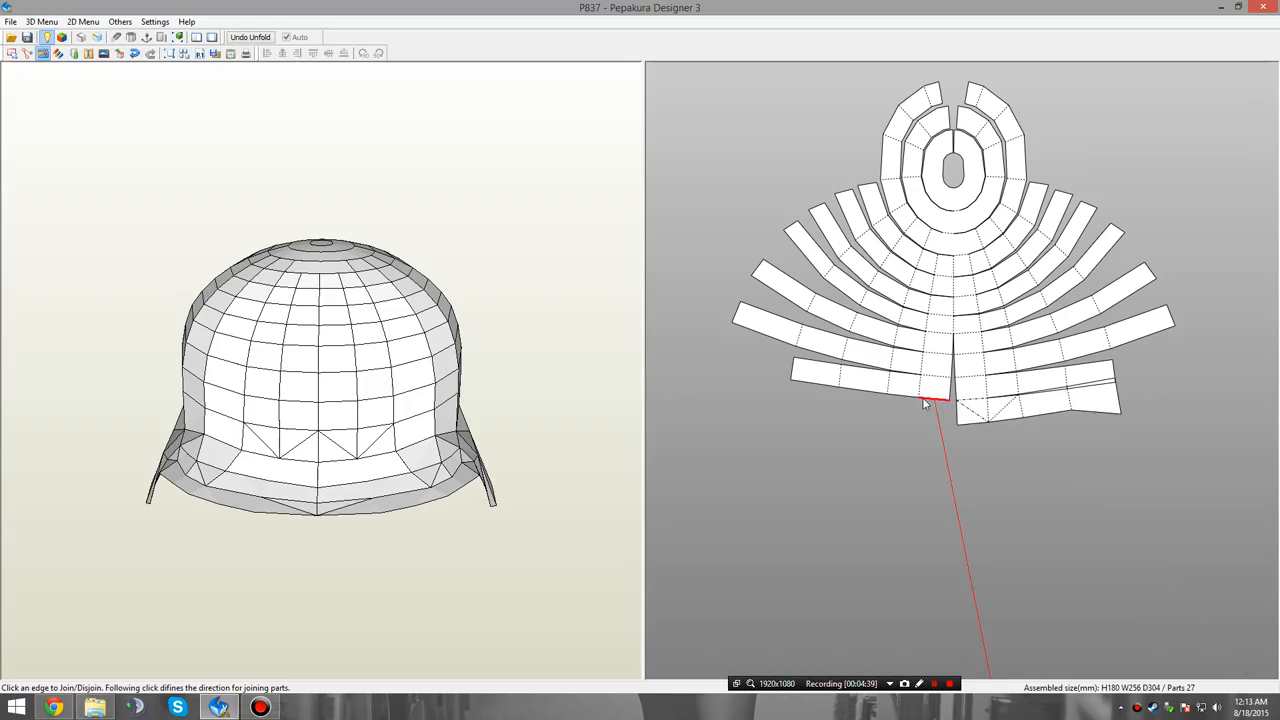
click(925, 400)
drag(500, 509, 466, 507)
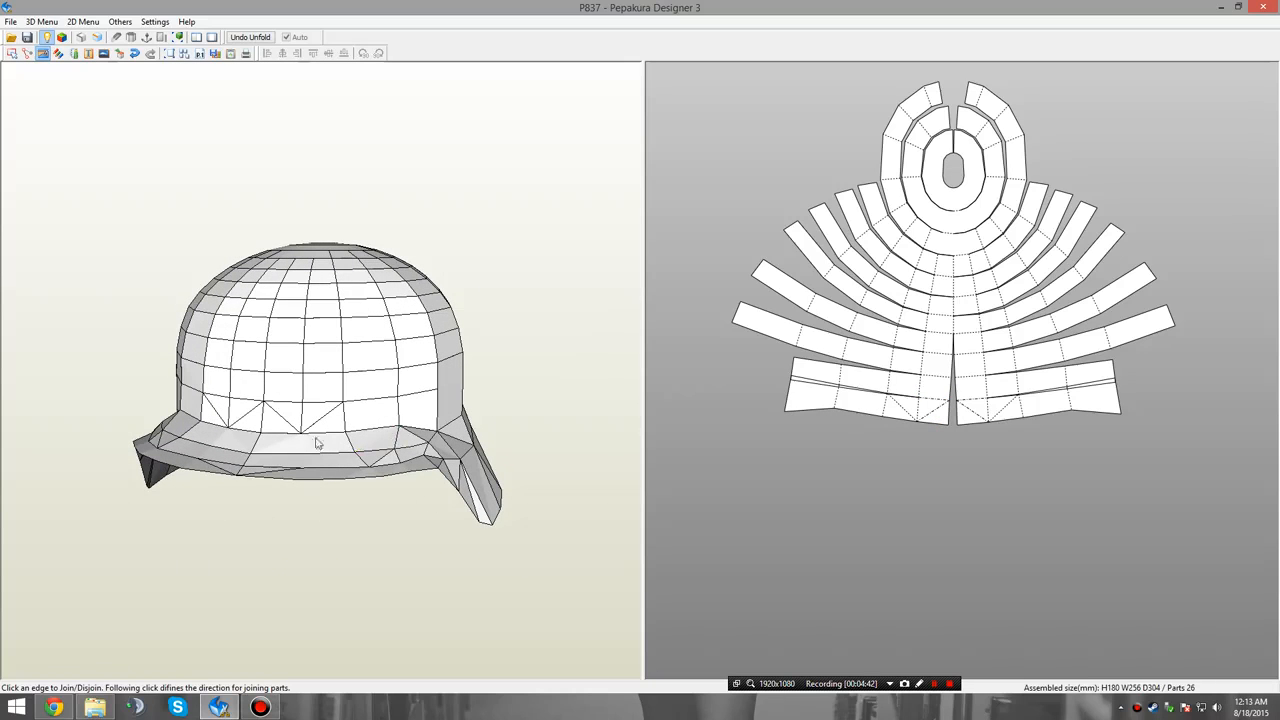
right_drag(184, 427, 202, 432)
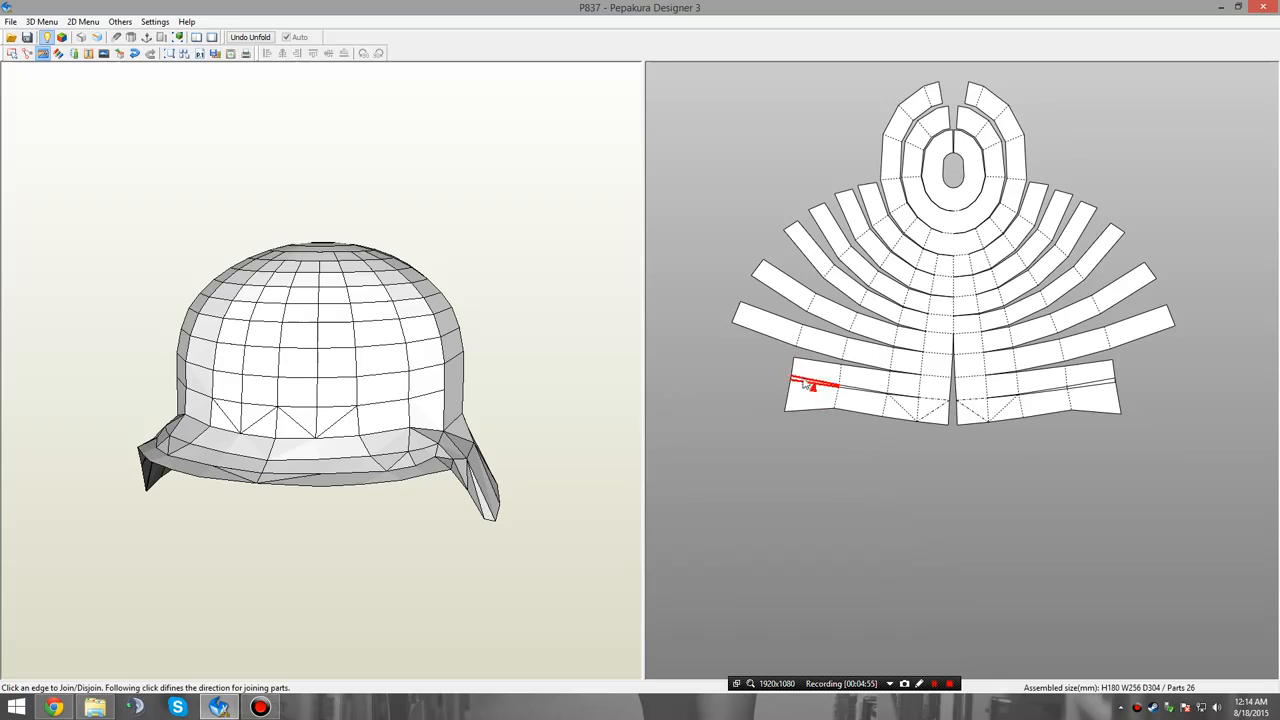
Detach the lowest left half-strip at its centre fold and rejoin it to the row above along the same edge.
scroll(910, 430, up, 5)
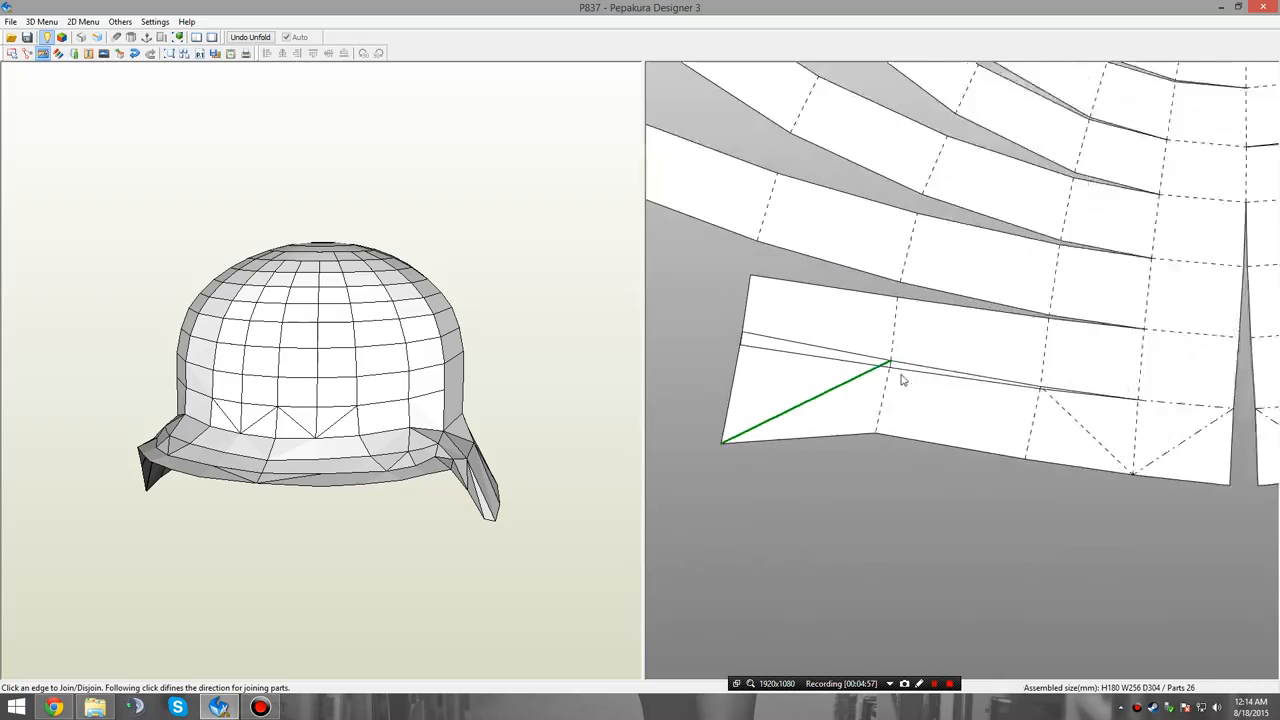
scroll(901, 379, up, 1)
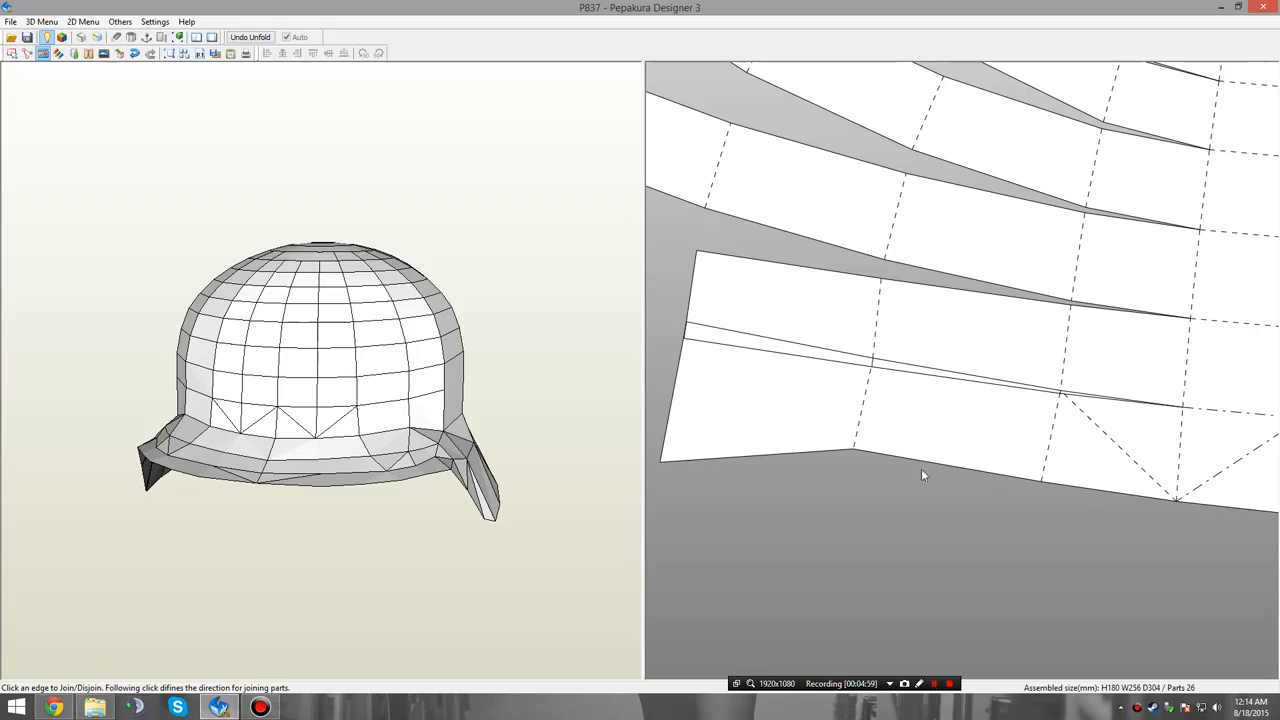
middle_drag(921, 470, 880, 423)
scroll(1080, 398, down, 1)
click(1137, 369)
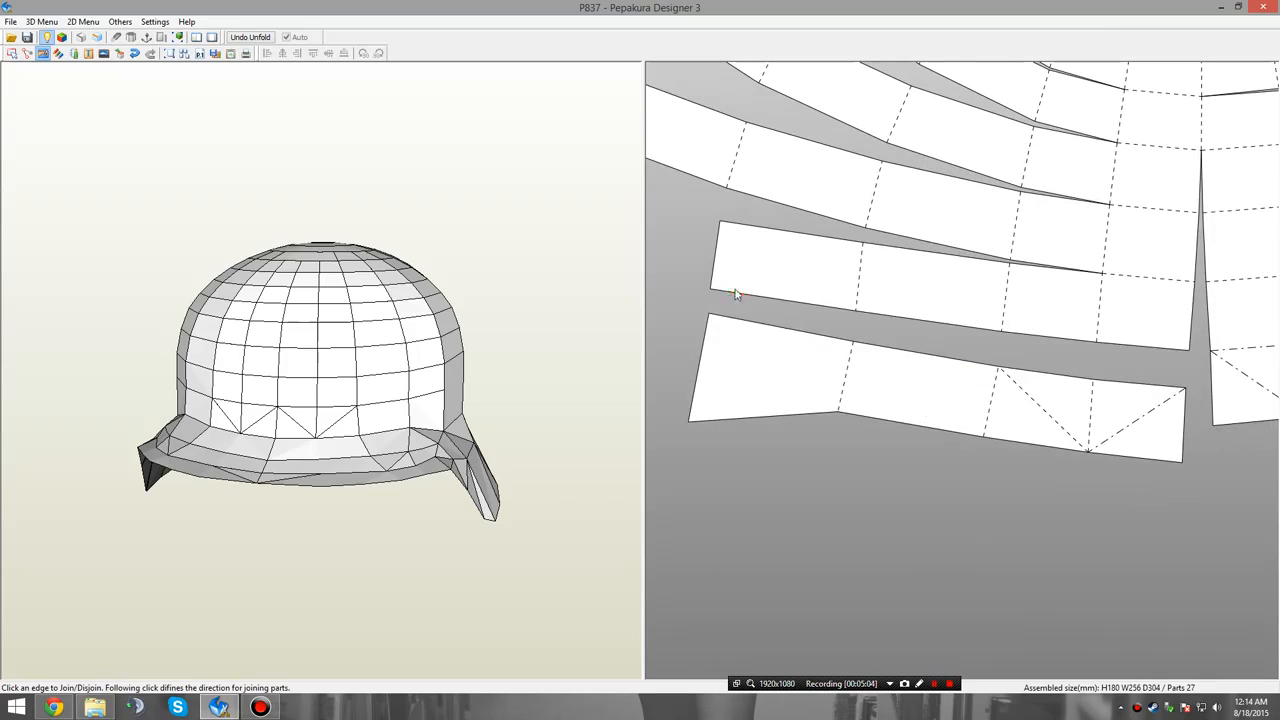
click(1141, 362)
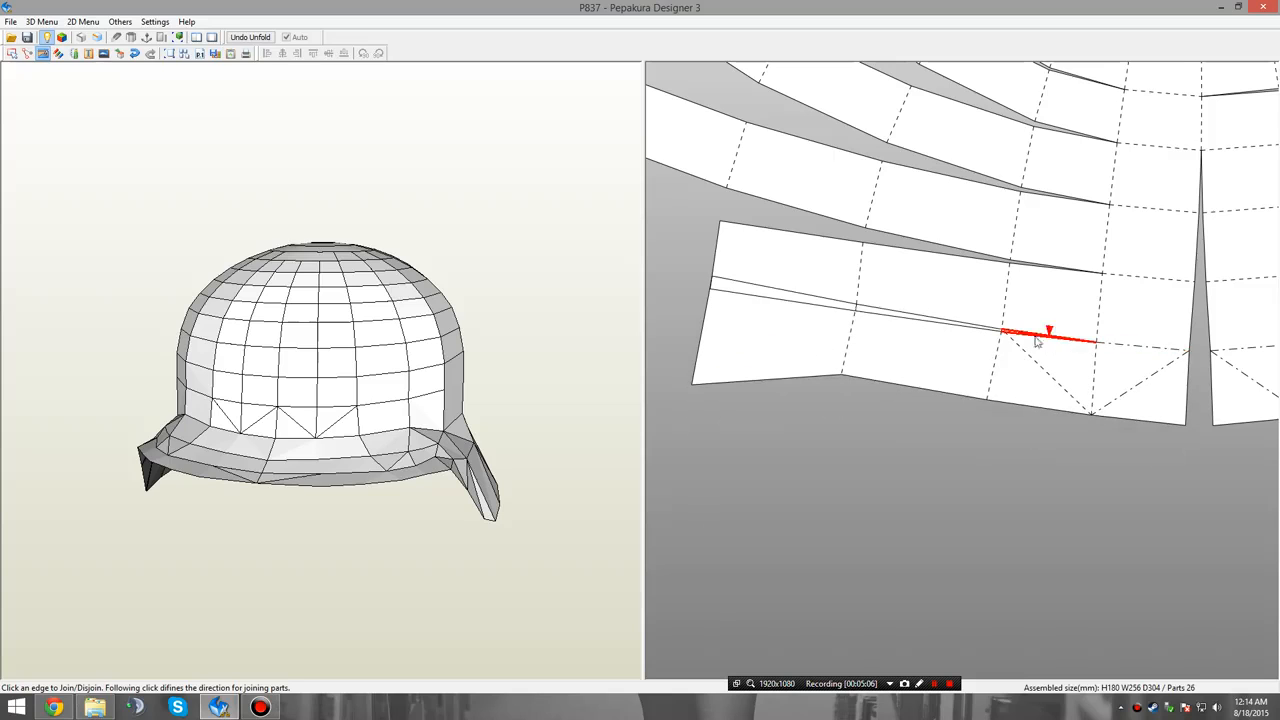
scroll(1142, 456, down, 6)
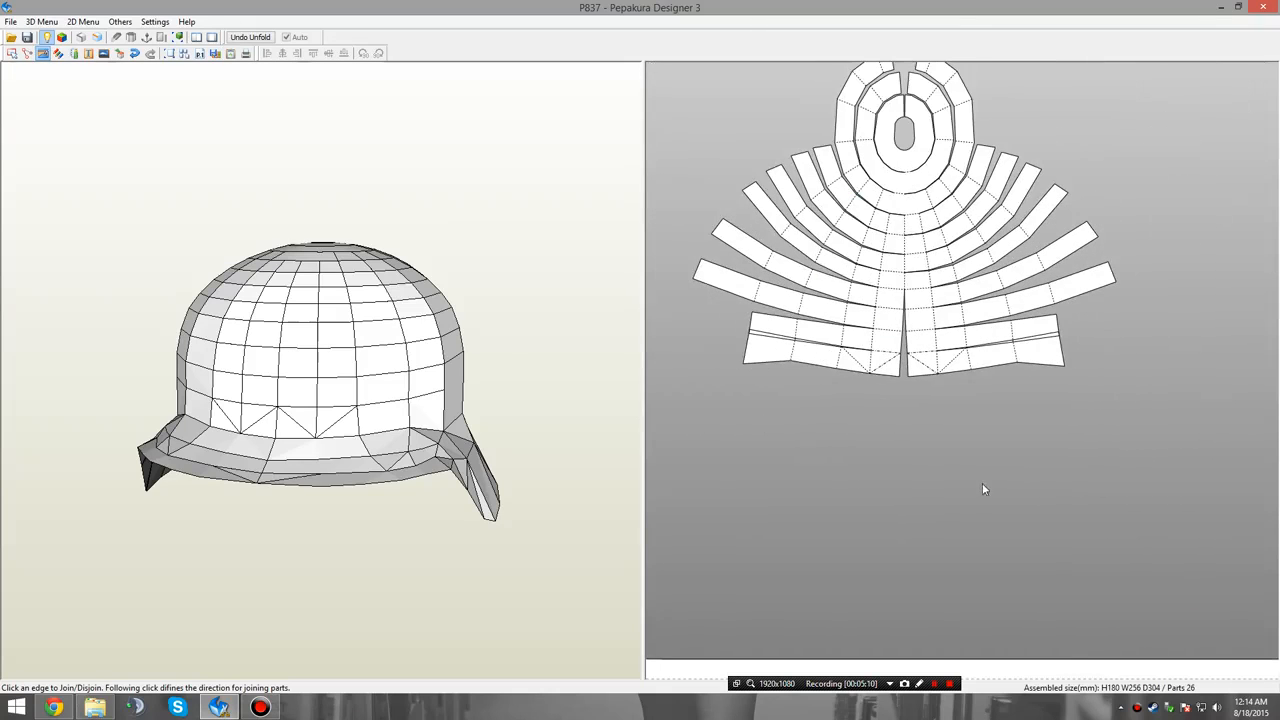
Try to join the curved rim strip onto the lowest centre edge of the crown part.
middle_drag(982, 483, 969, 544)
scroll(964, 420, up, 1)
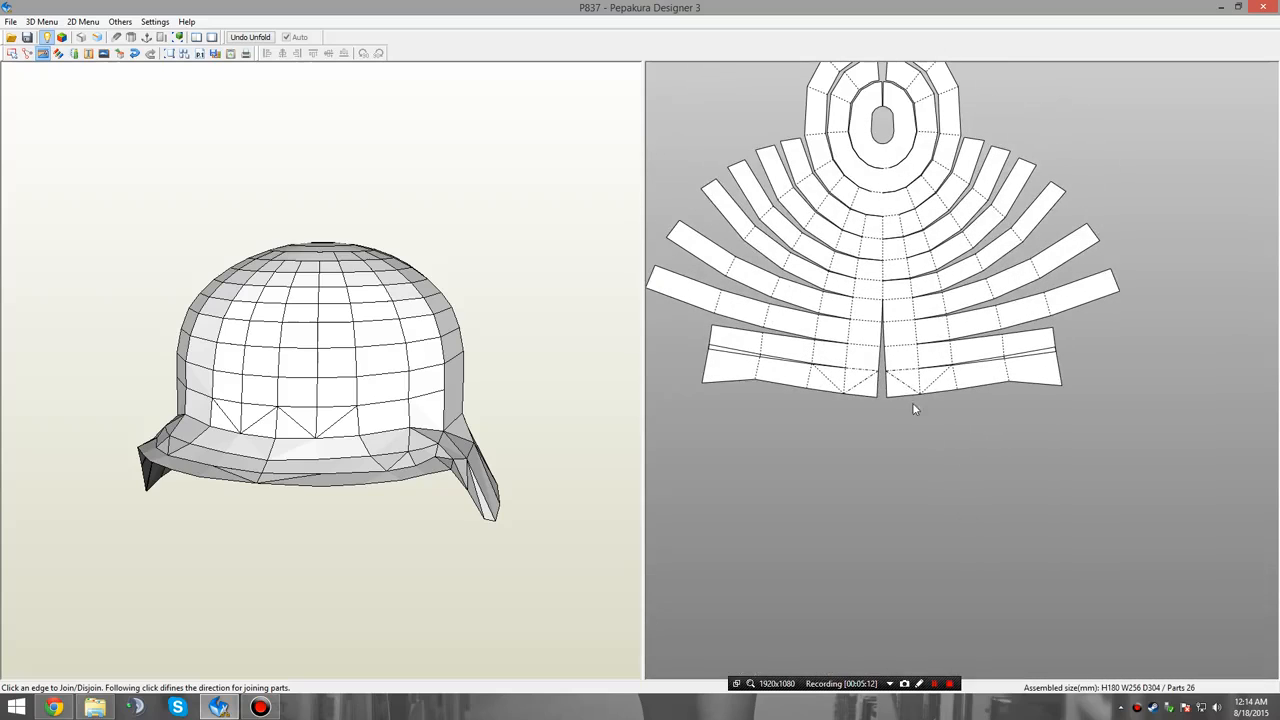
click(897, 388)
click(896, 396)
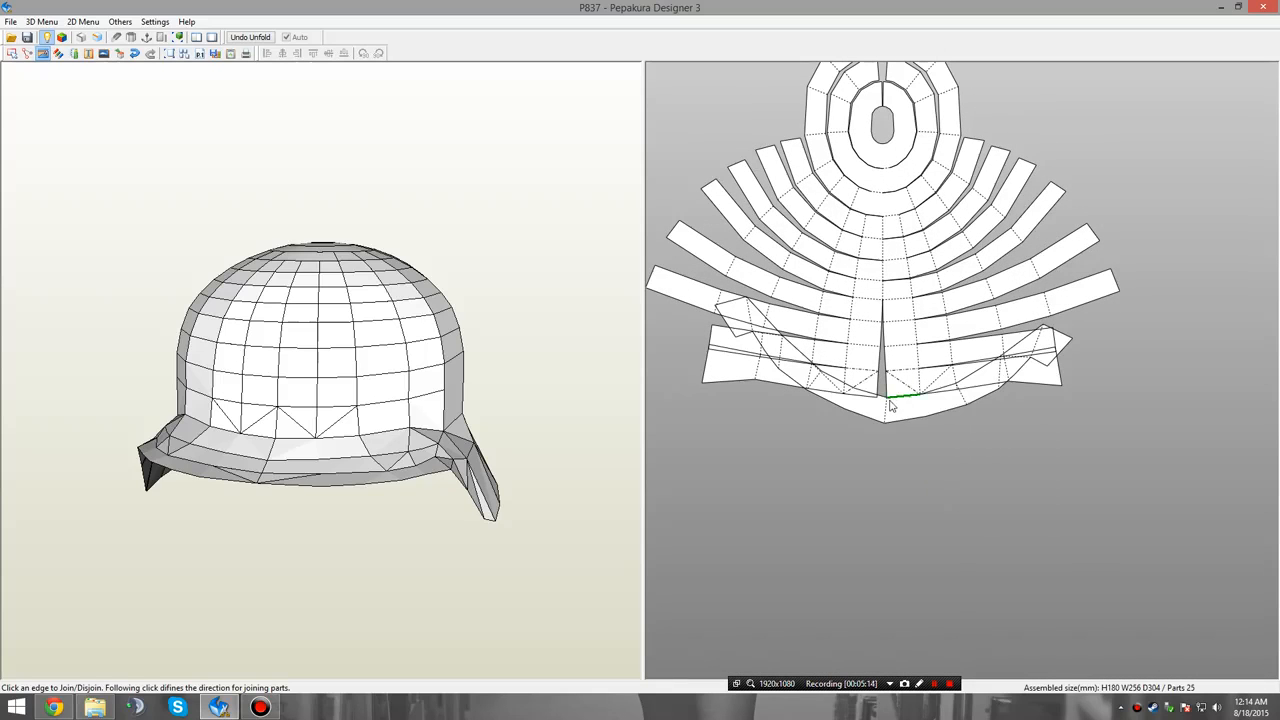
middle_drag(864, 498, 863, 404)
right_drag(324, 504, 354, 502)
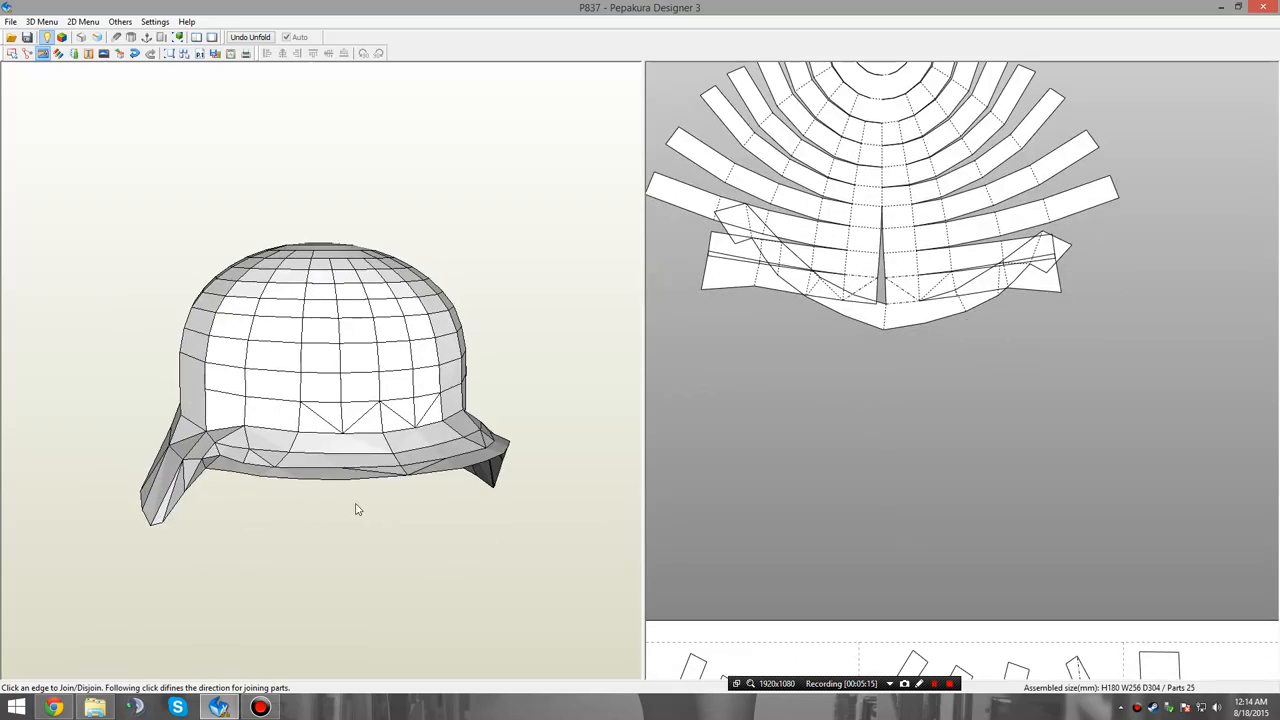
Select the enlarged crown part and examine from several angles which faces it covers on the 3D helmet.
right_click(922, 508)
click(924, 517)
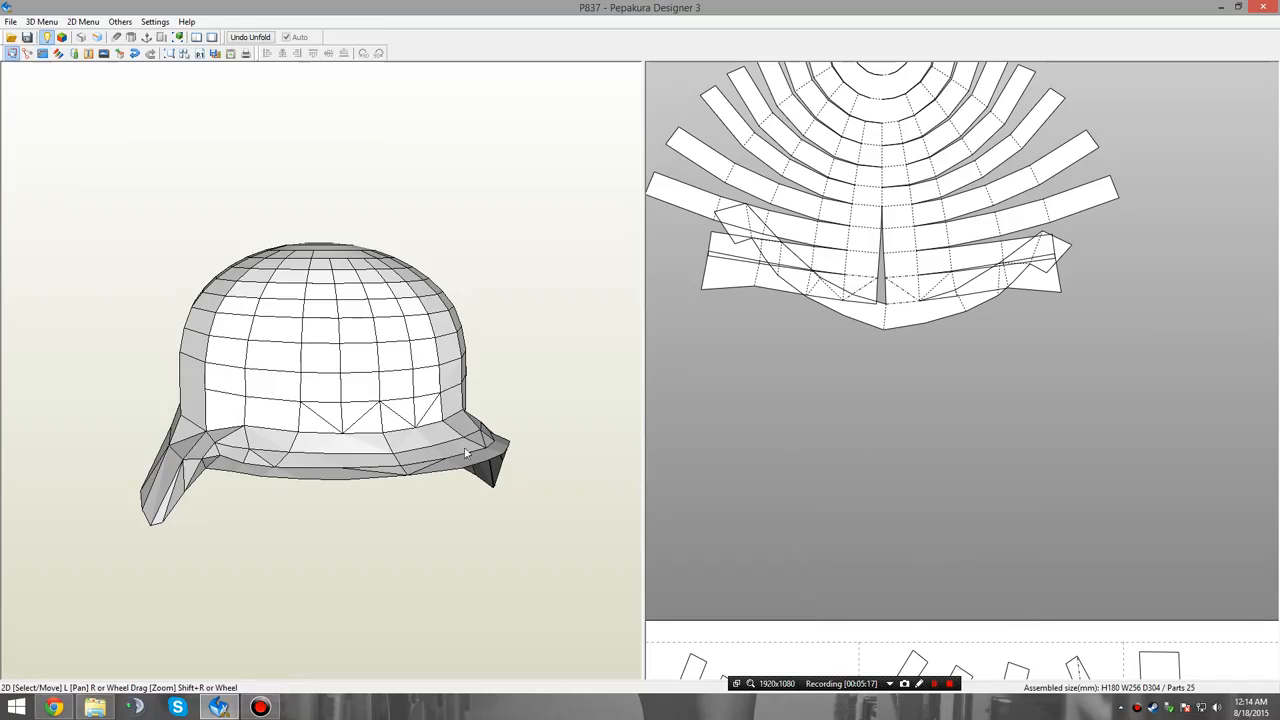
click(889, 319)
right_drag(538, 432, 486, 470)
drag(465, 479, 546, 466)
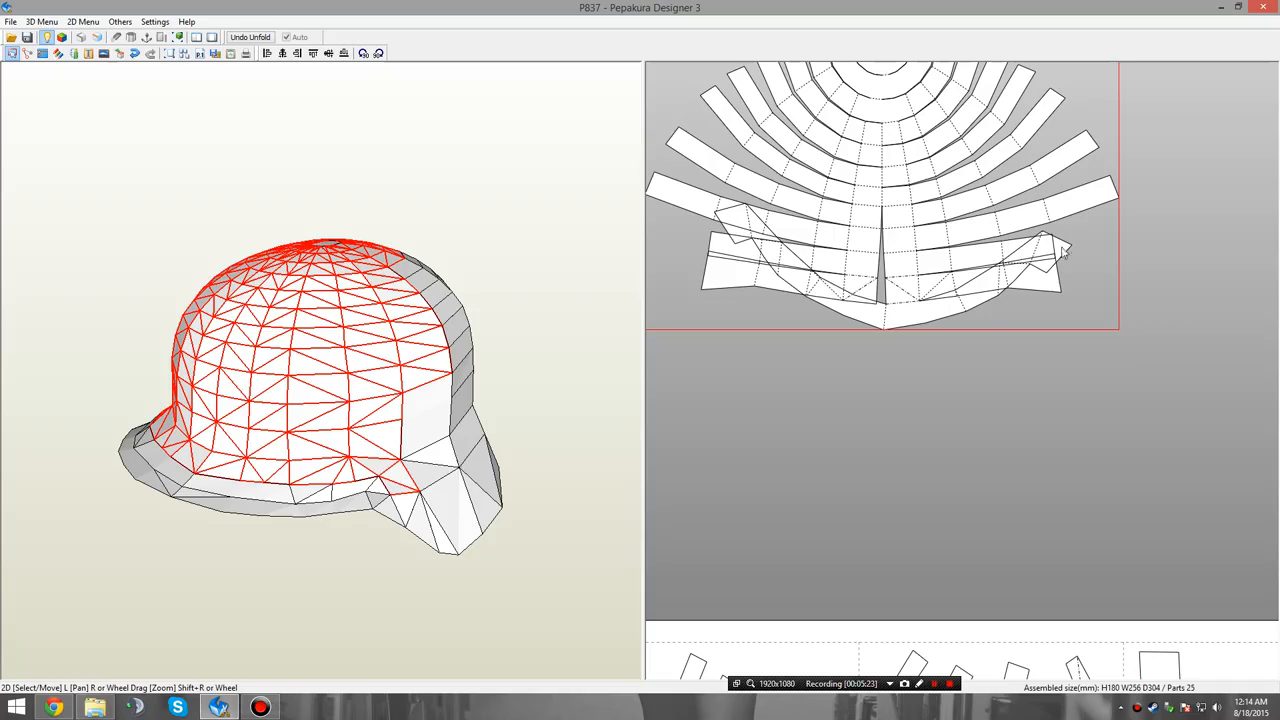
drag(448, 455, 436, 479)
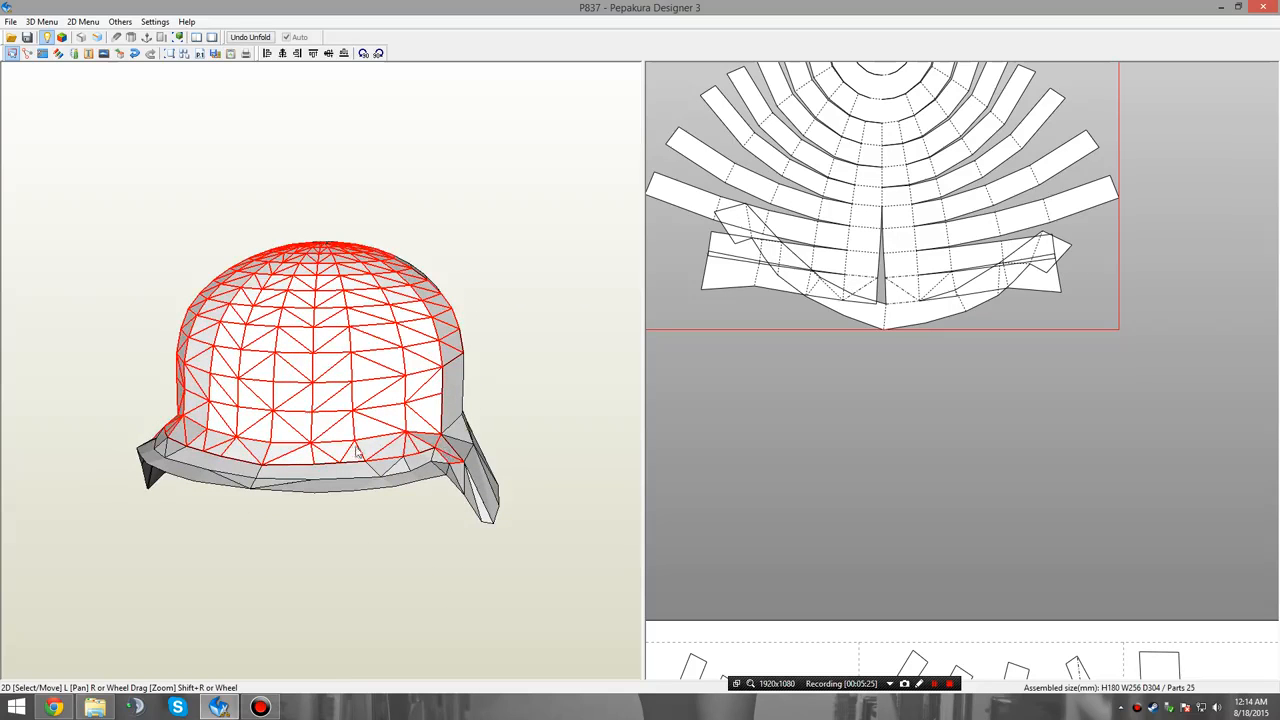
drag(356, 452, 307, 457)
drag(449, 436, 380, 426)
Undo the join of the curved rim strip to the crown part.
right_click(726, 353)
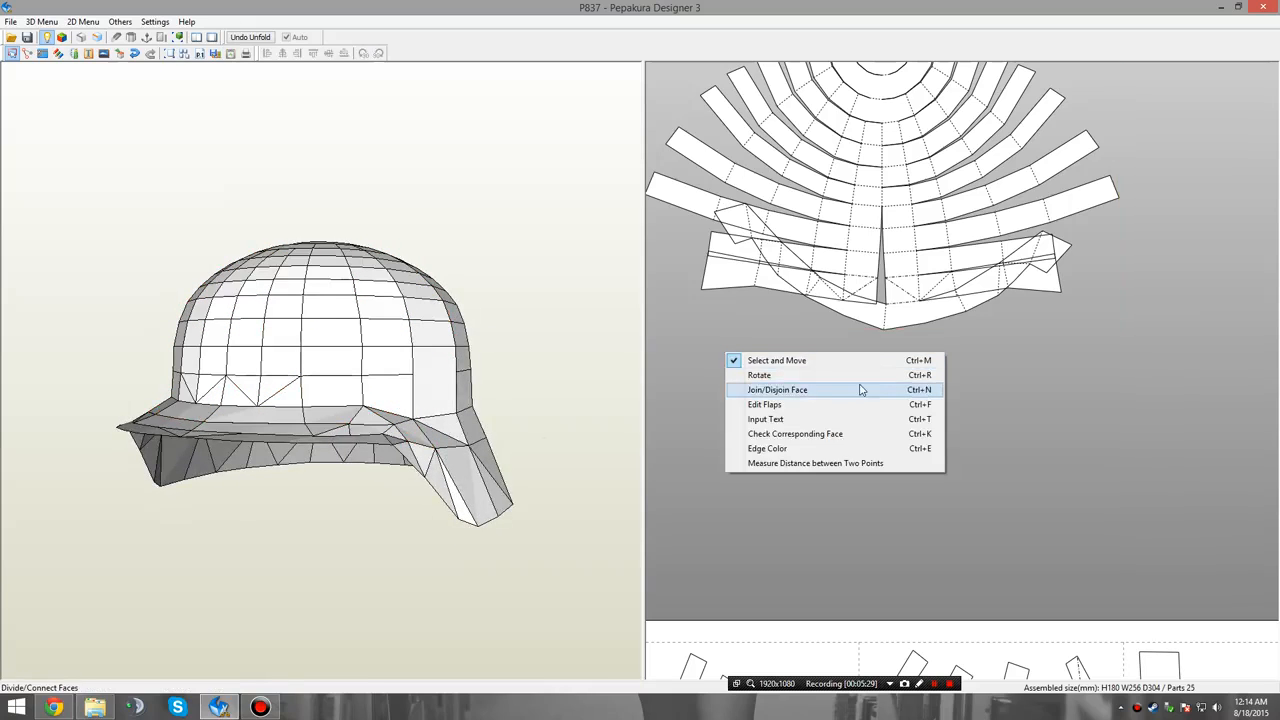
click(857, 389)
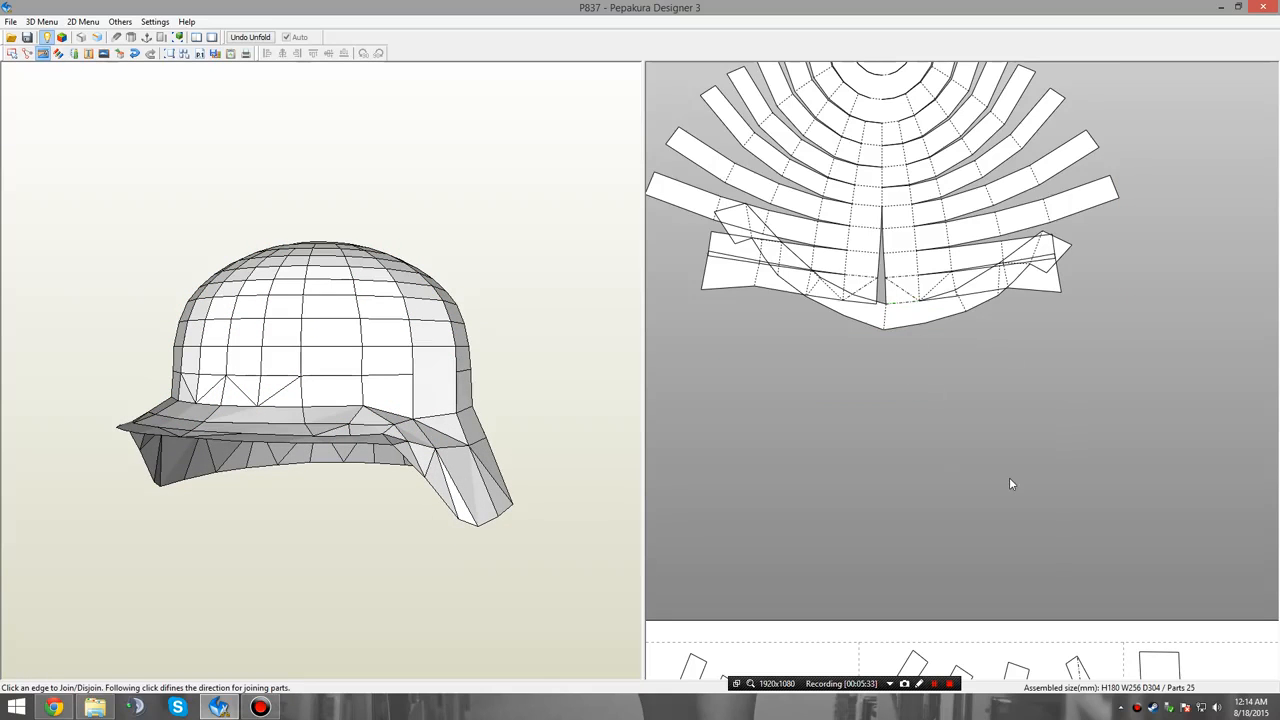
key(ctrl+z)
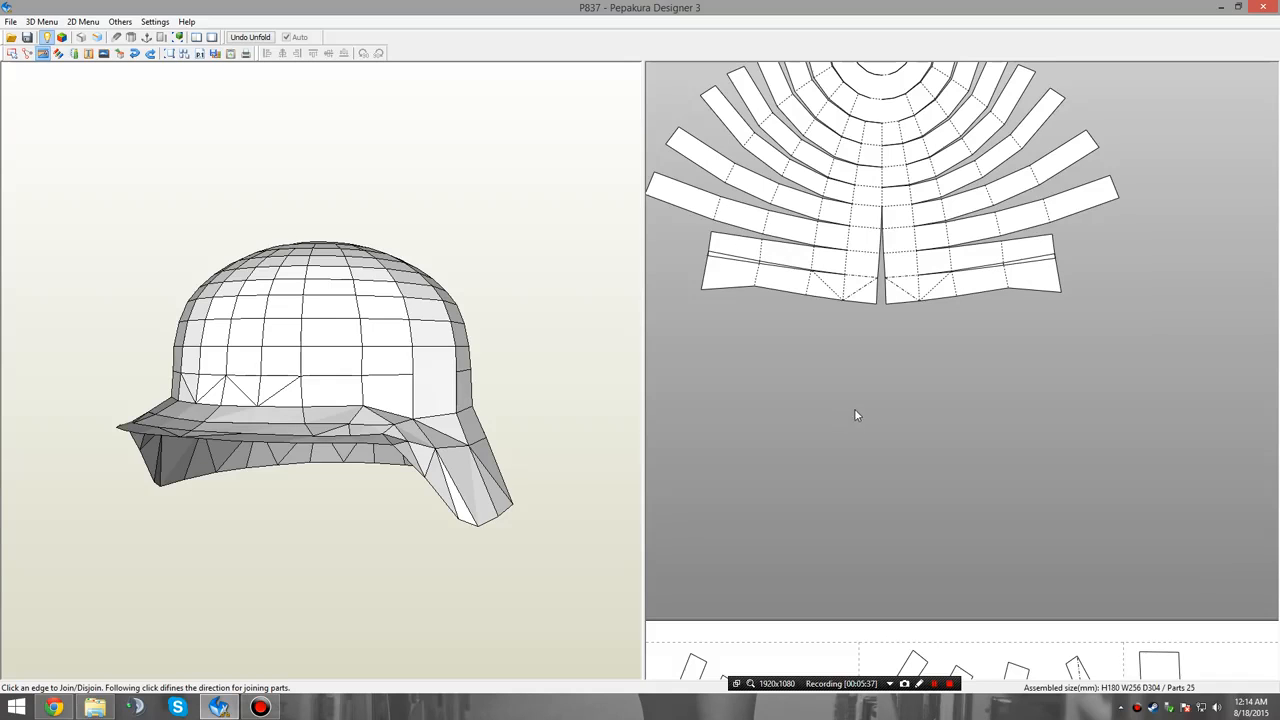
Disjoin the three crown rings along the side-to-side line, separating their upper halves from the lower fan of strips.
middle_drag(854, 411, 878, 468)
middle_drag(906, 409, 868, 663)
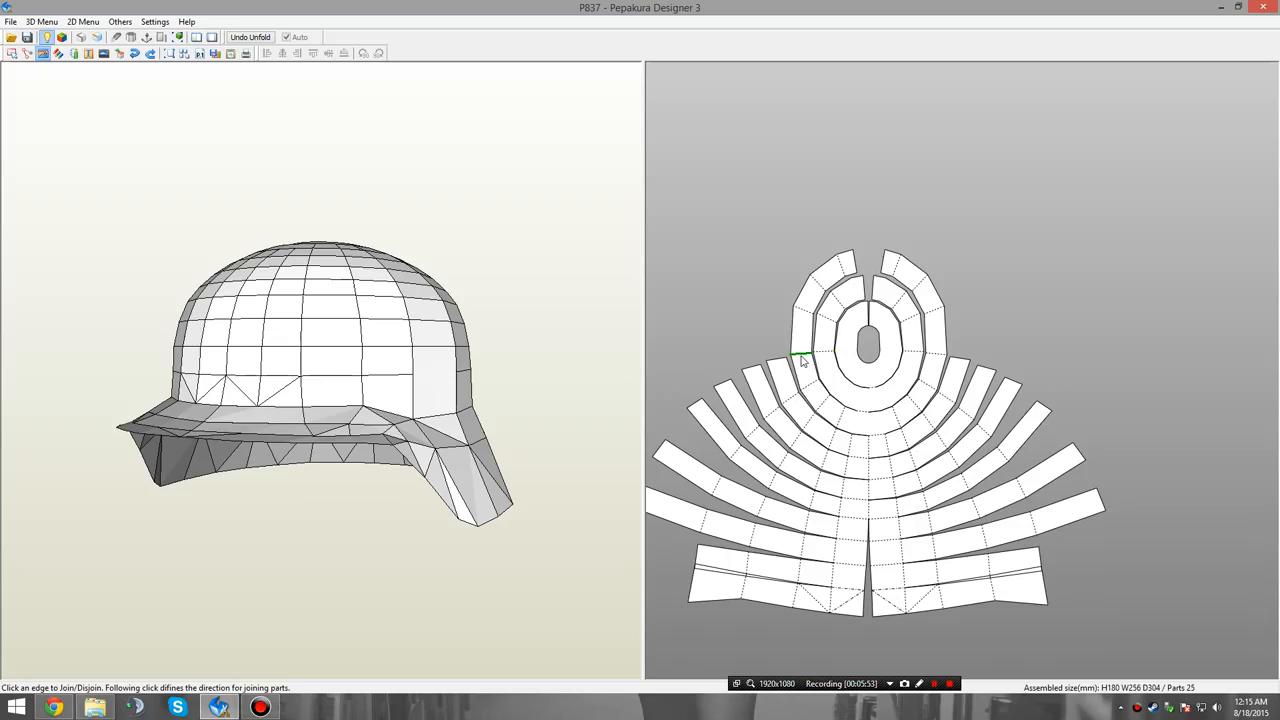
right_drag(308, 436, 384, 575)
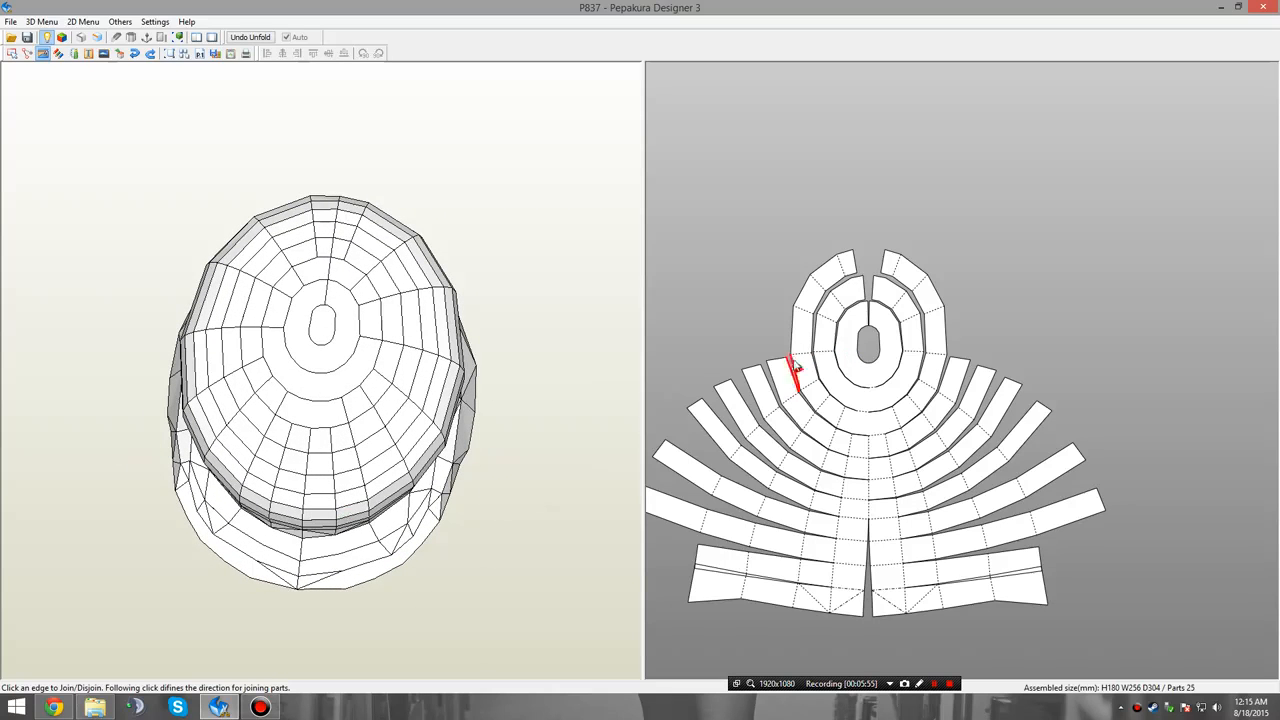
click(822, 352)
click(848, 362)
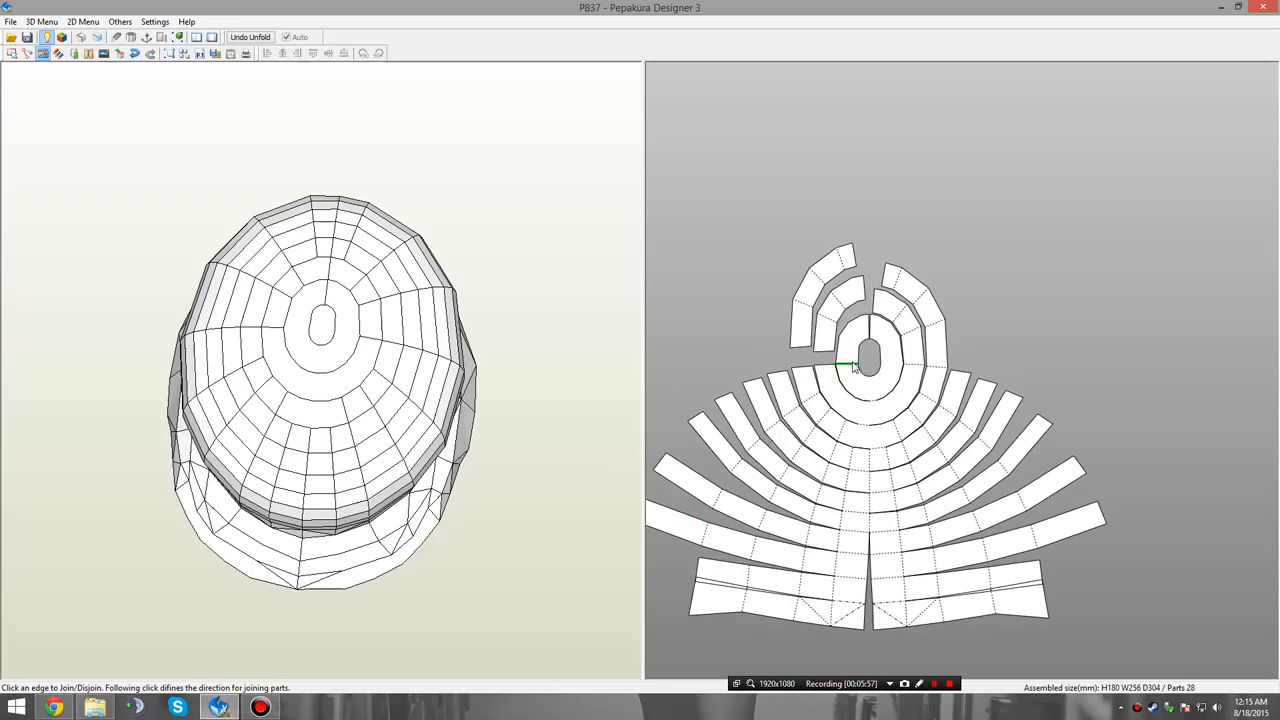
click(852, 366)
click(920, 377)
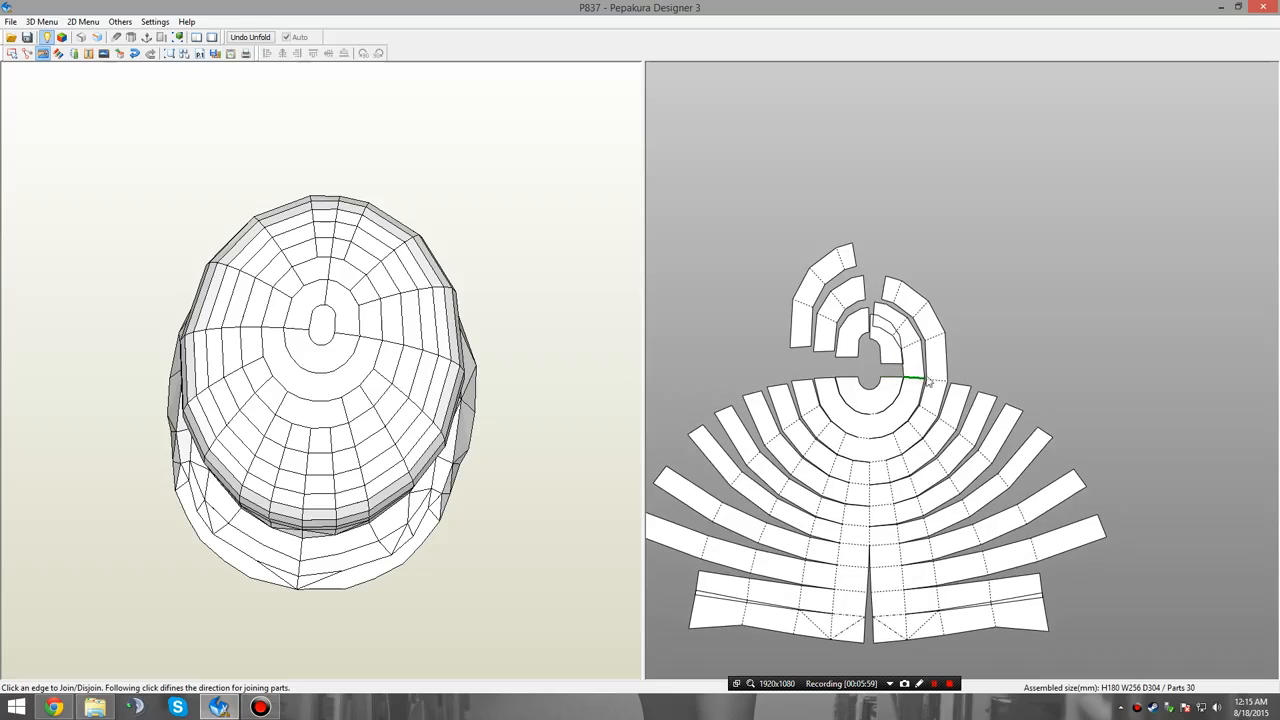
click(926, 381)
click(935, 388)
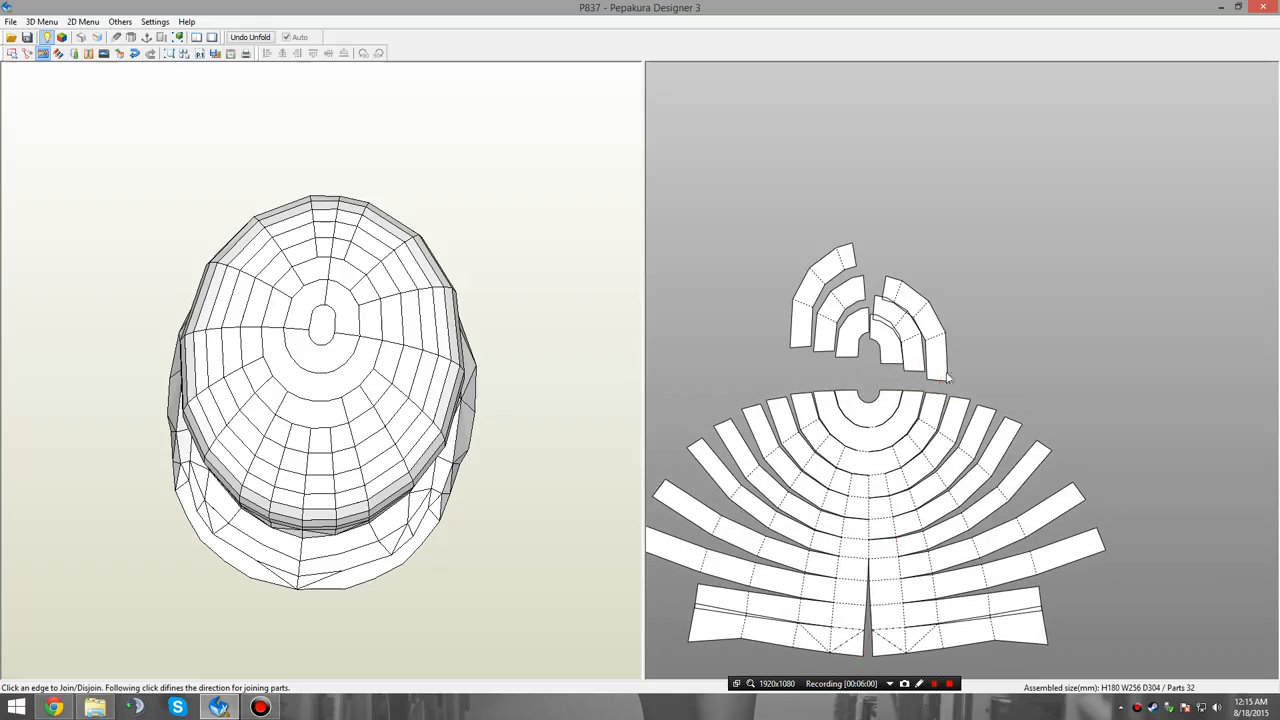
Join the left and right pieces of each detached ring half at the centre to form three continuous arcs.
click(868, 326)
click(875, 298)
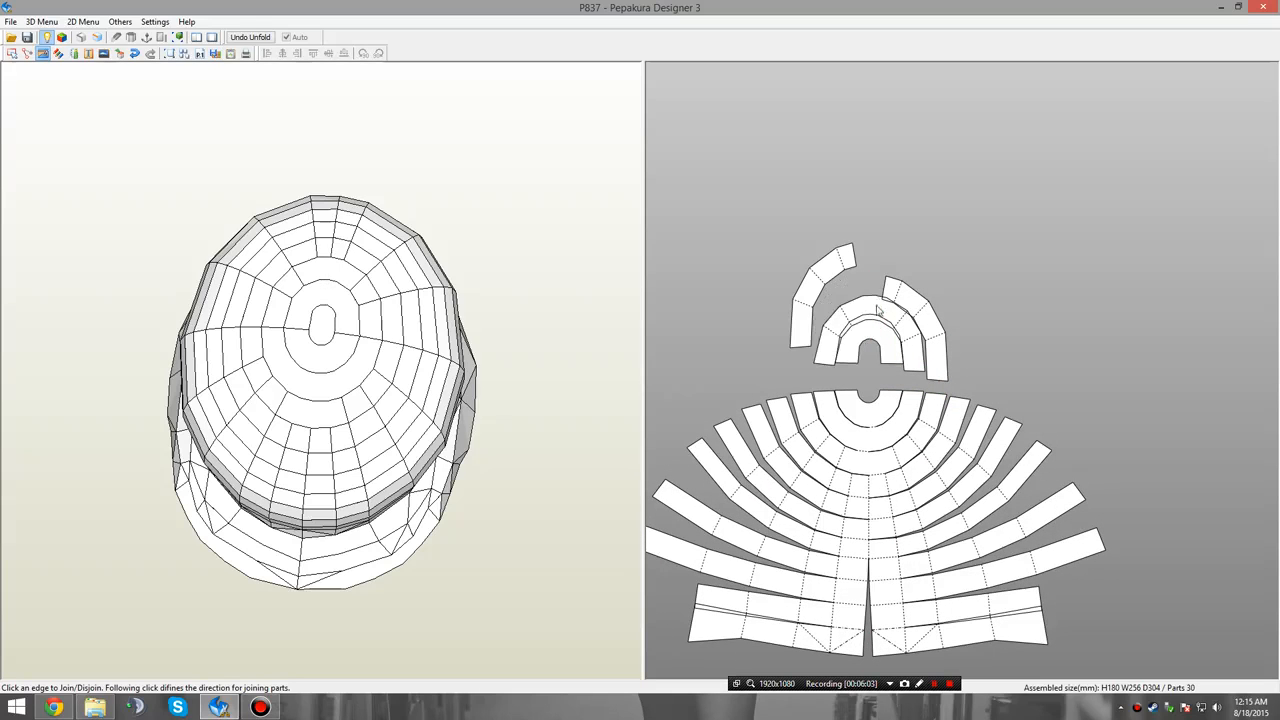
click(885, 291)
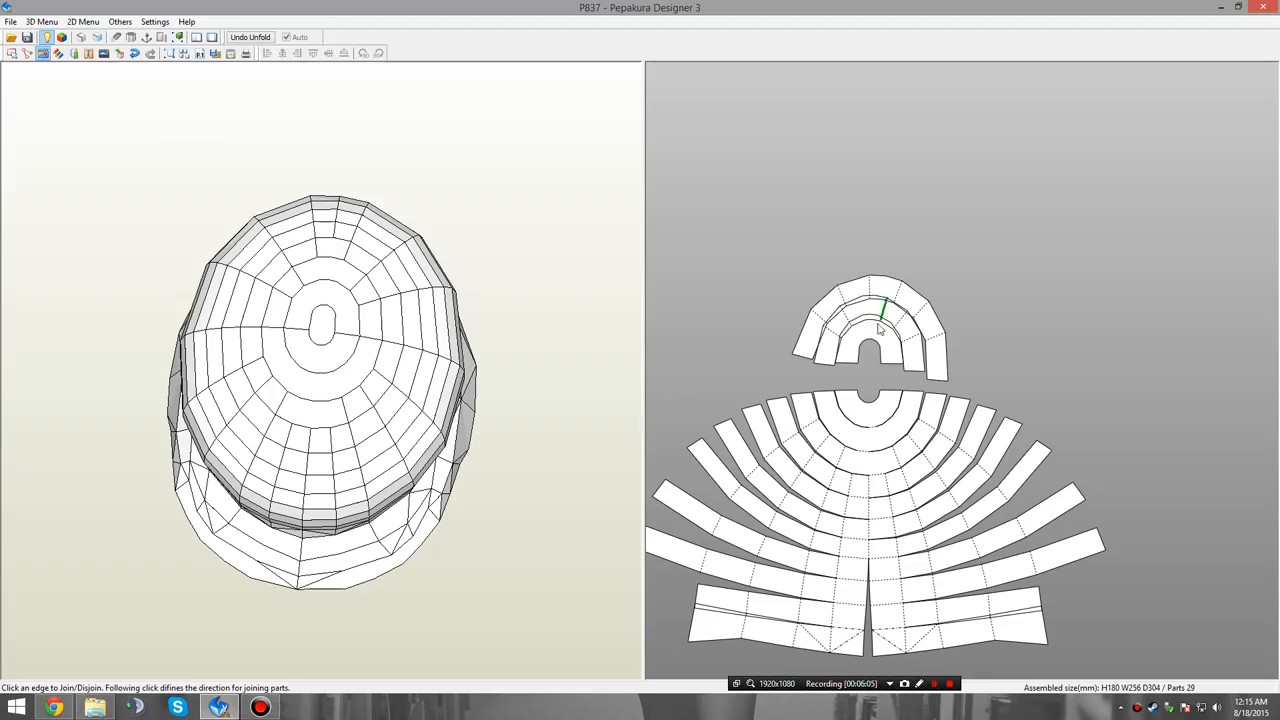
Move the detached arcs apart so that they are spaced one above another over the lower fan.
right_click(938, 336)
click(1045, 343)
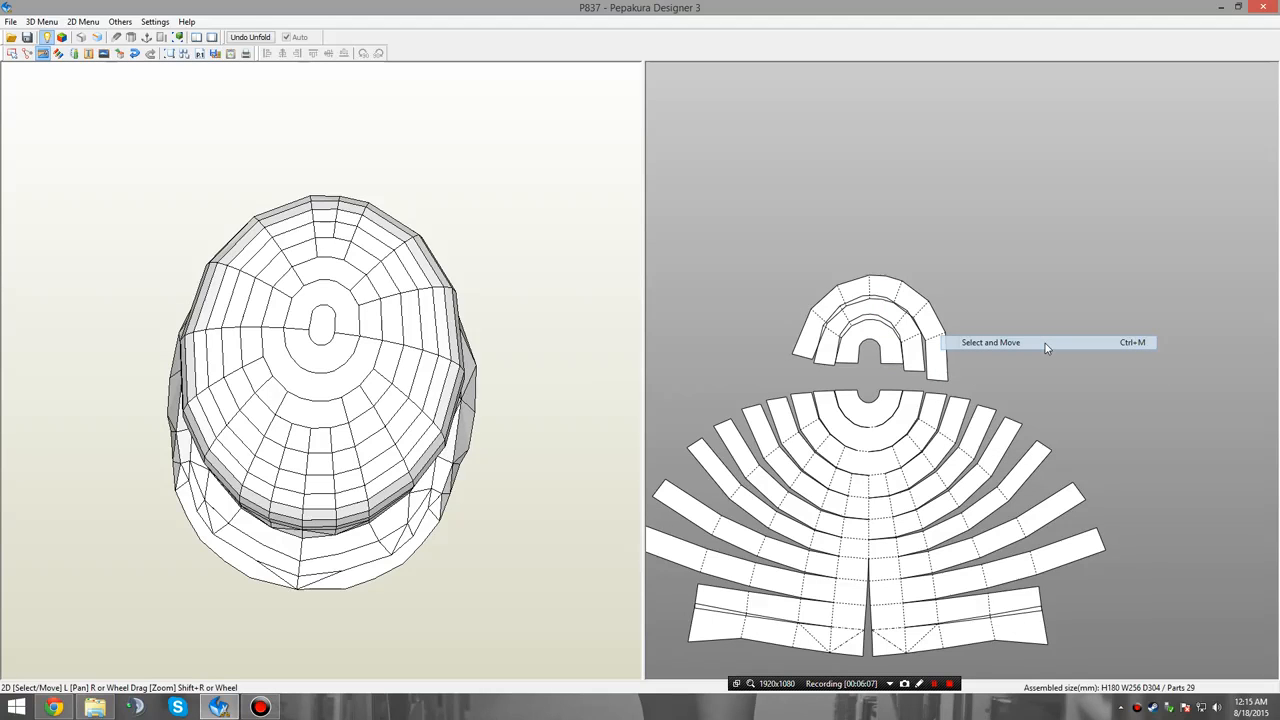
drag(884, 283, 885, 147)
mouse_move(900, 305)
mouse_down()
mouse_move(885, 290)
mouse_move(885, 306)
mouse_up()
Join the three arcs into one part and attach both halves of the fourth row to its outer centre edges.
right_click(1019, 343)
click(960, 382)
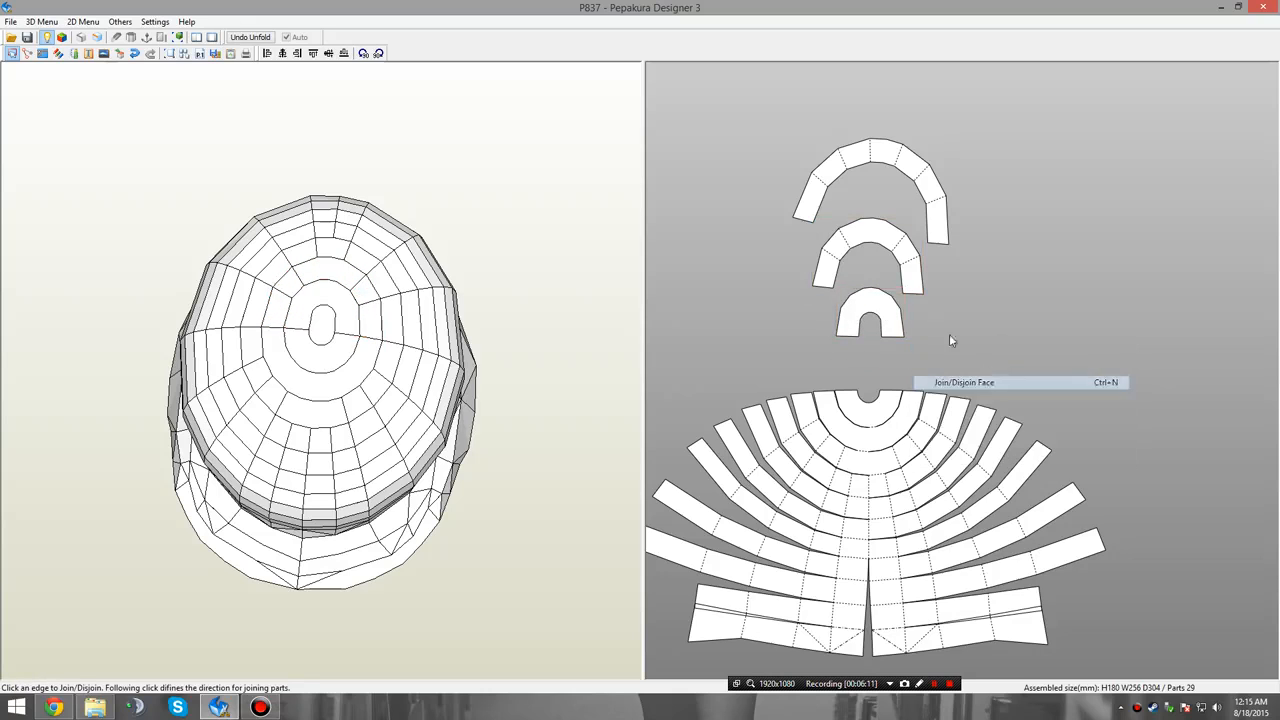
click(867, 290)
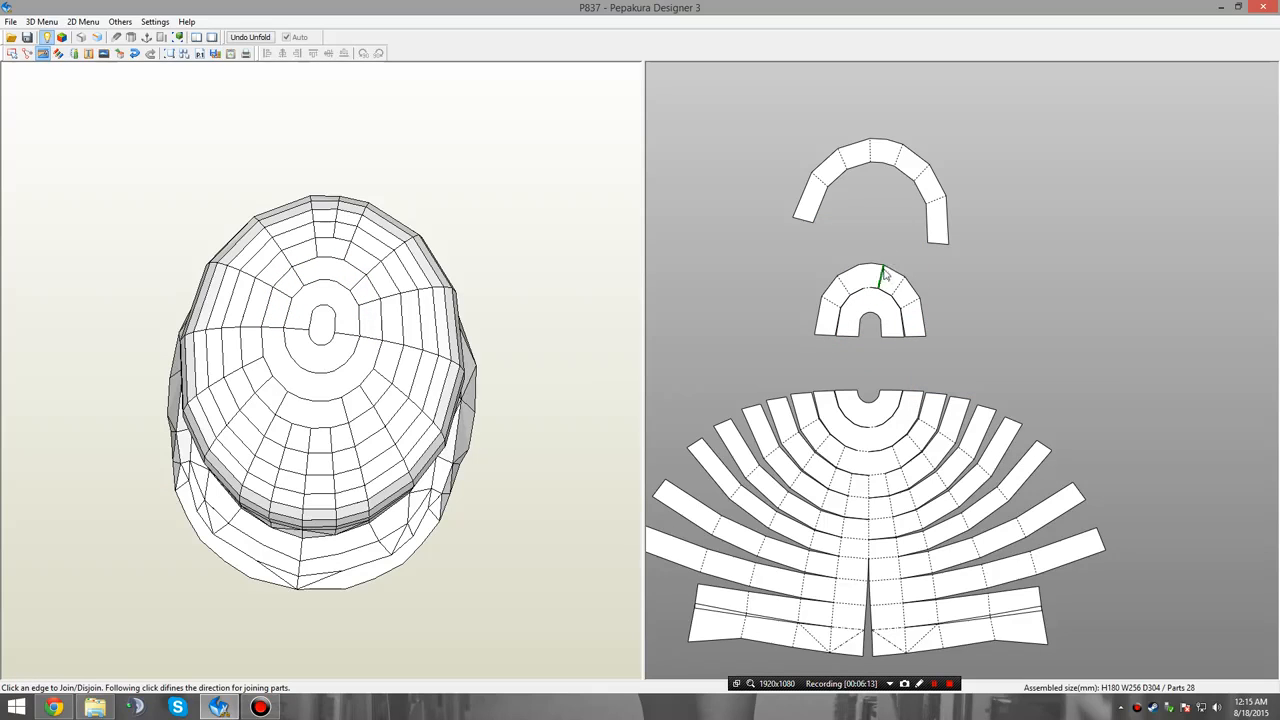
click(881, 274)
click(884, 276)
click(884, 271)
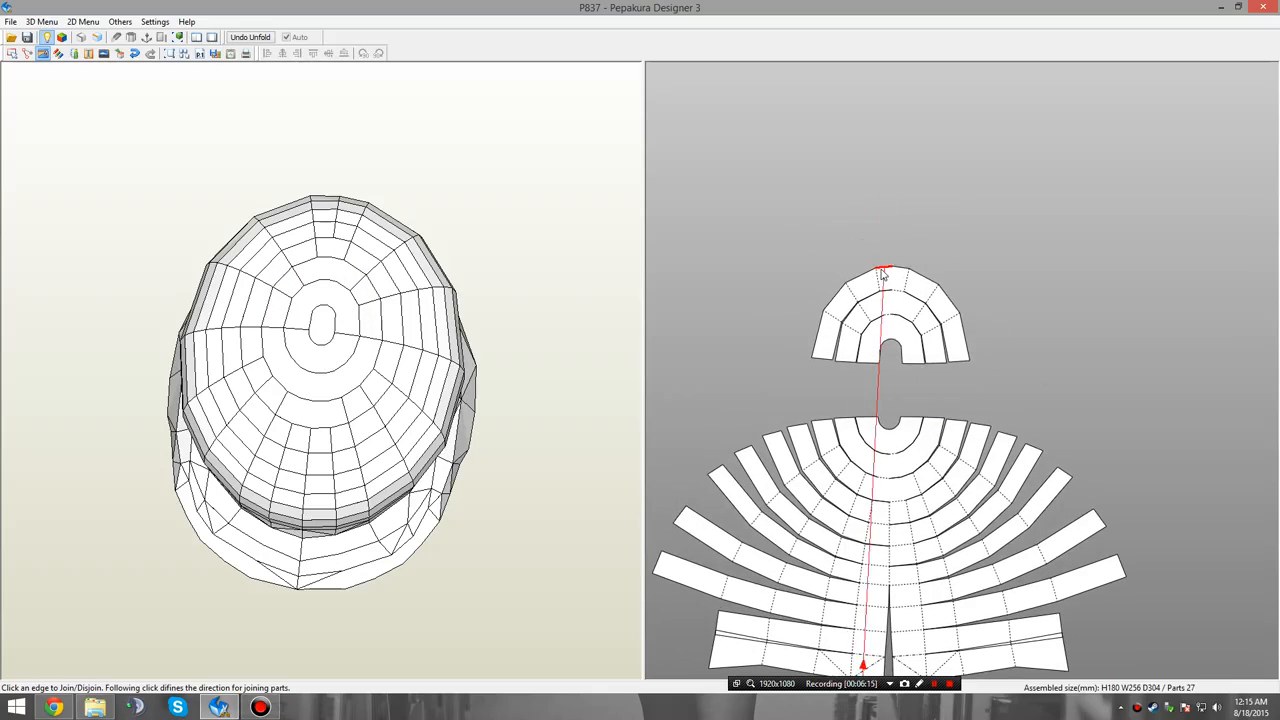
click(884, 271)
click(905, 263)
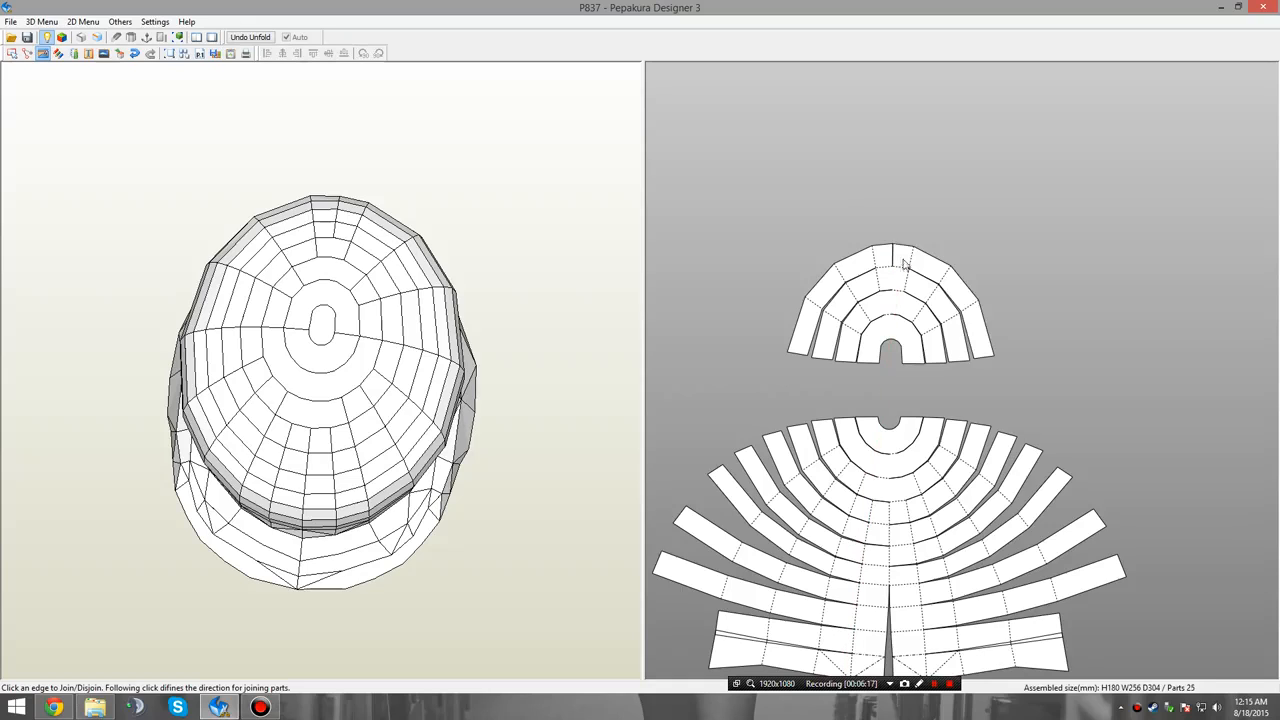
Join the left and right half-strips of the fifth to eighth rows successively onto the outer centre edges of the upper fan.
click(884, 250)
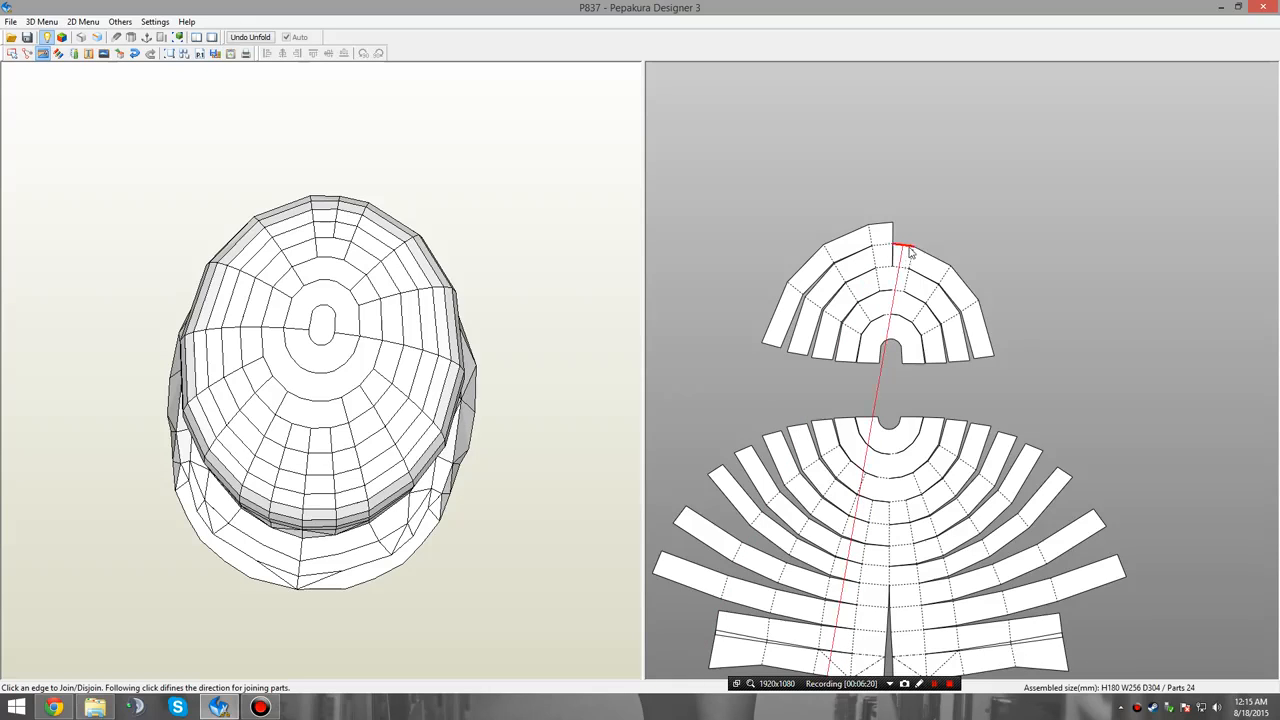
click(906, 251)
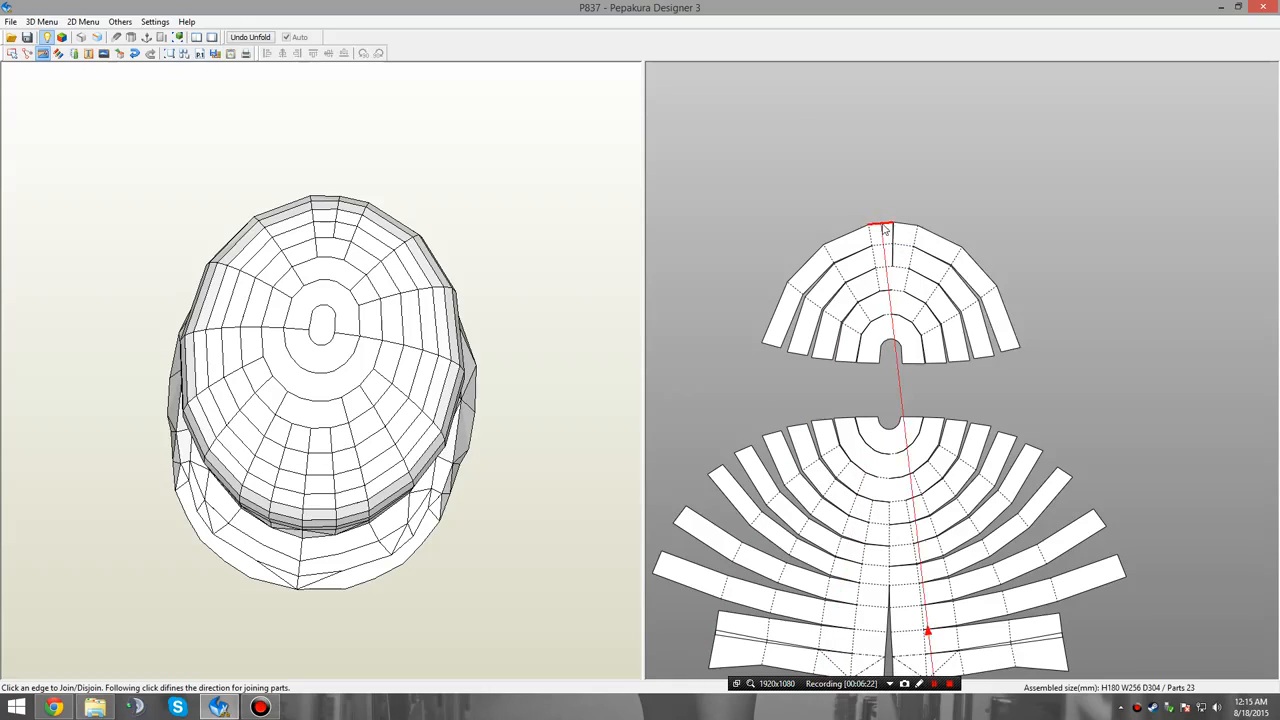
click(884, 230)
click(900, 214)
click(884, 203)
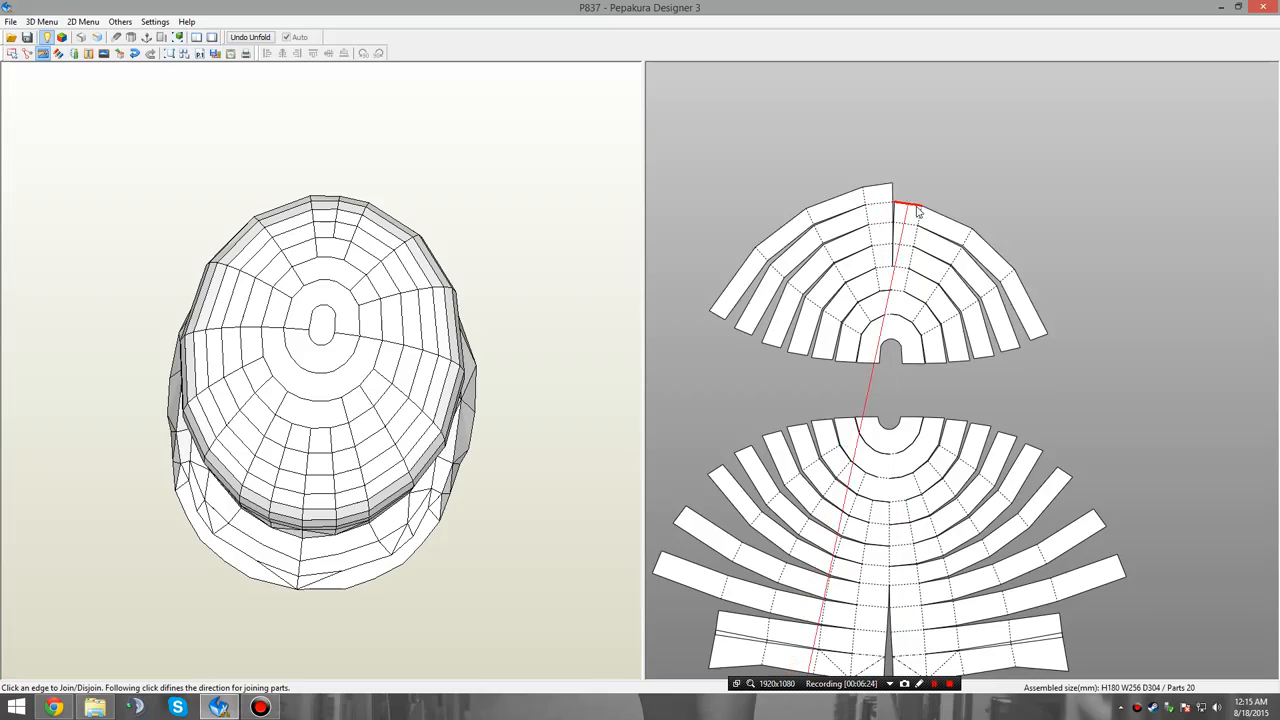
click(918, 211)
click(884, 189)
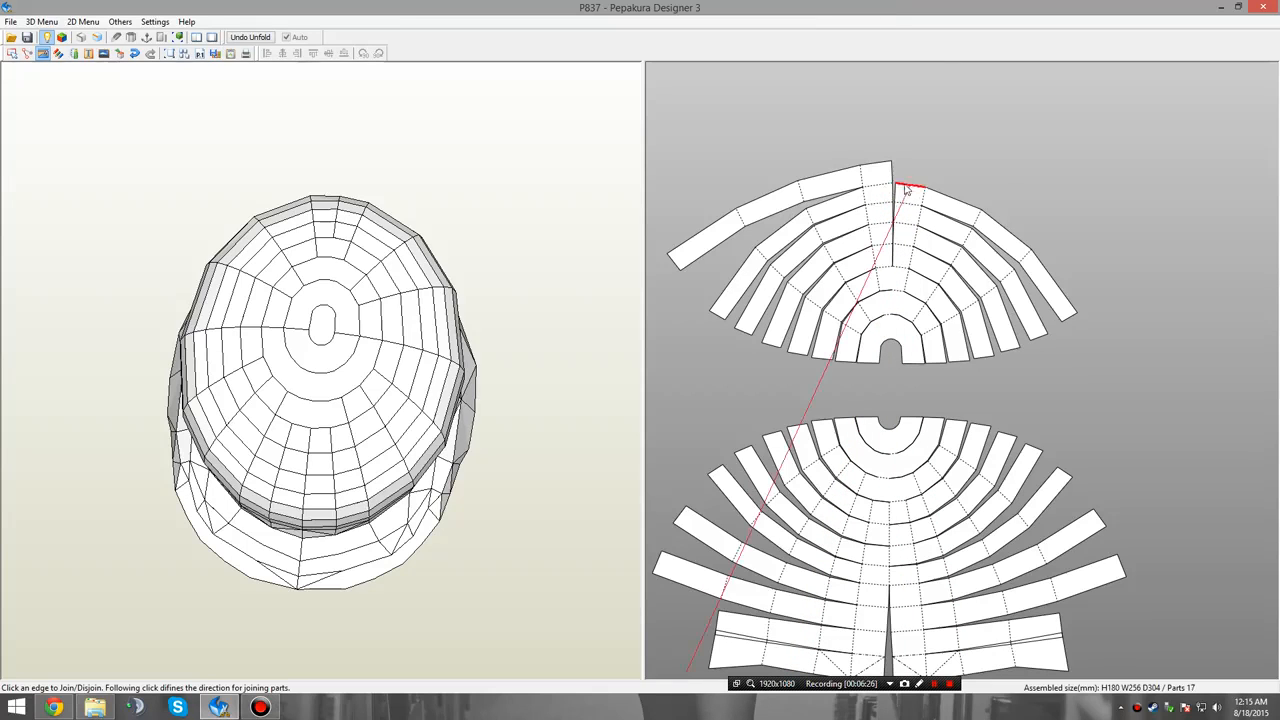
click(882, 171)
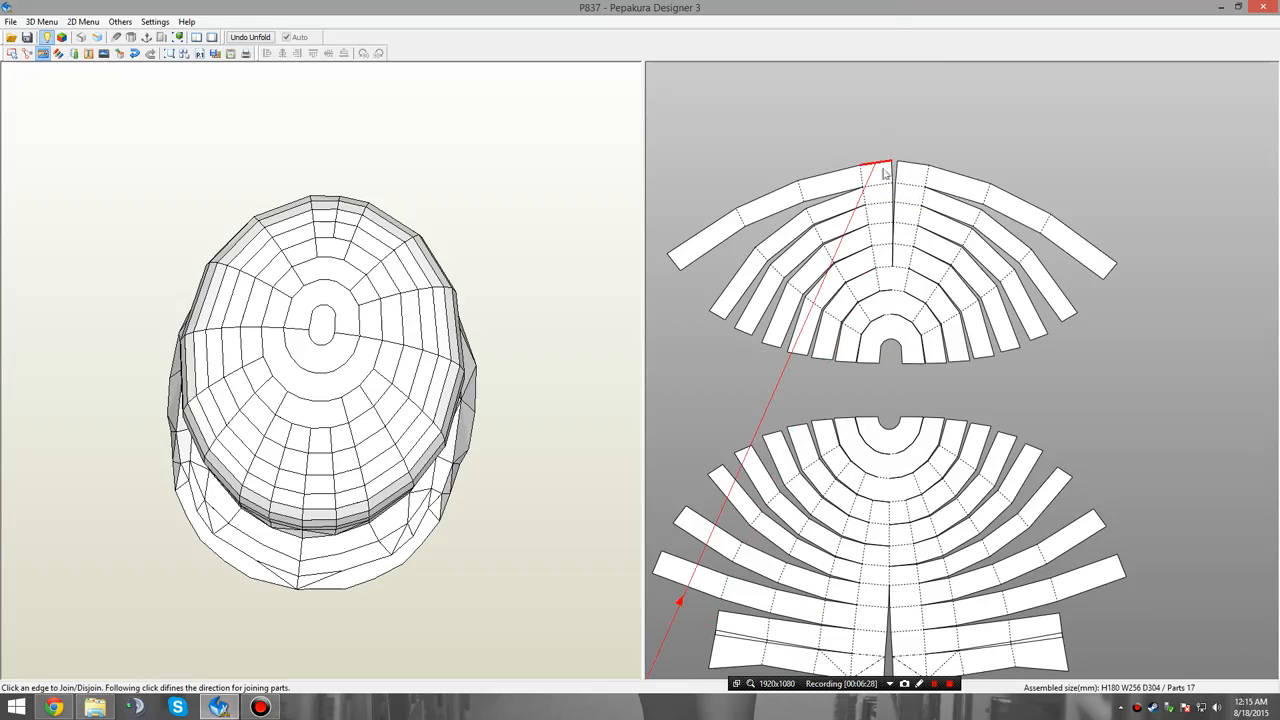
Join the left and right half-strips of the ninth to eleventh rows successively onto the outer centre edges of the upper fan.
middle_drag(854, 435, 936, 394)
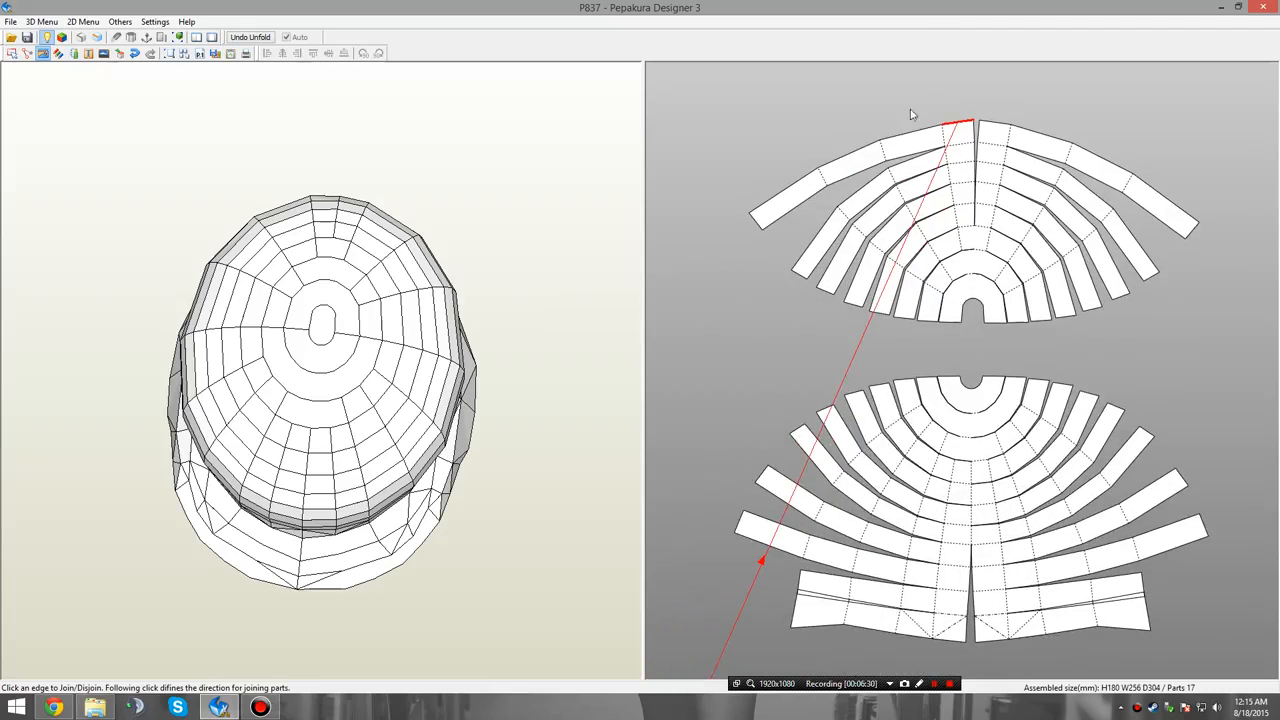
click(968, 126)
middle_drag(968, 126, 856, 216)
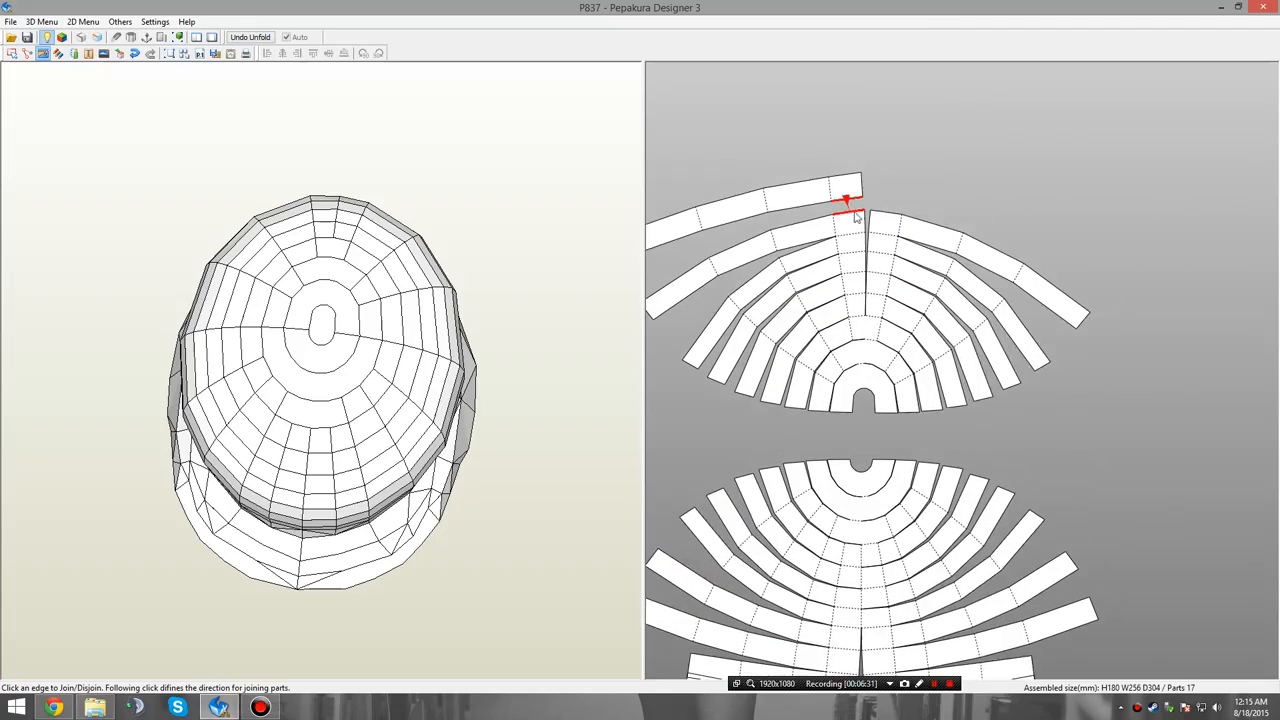
click(853, 216)
click(852, 193)
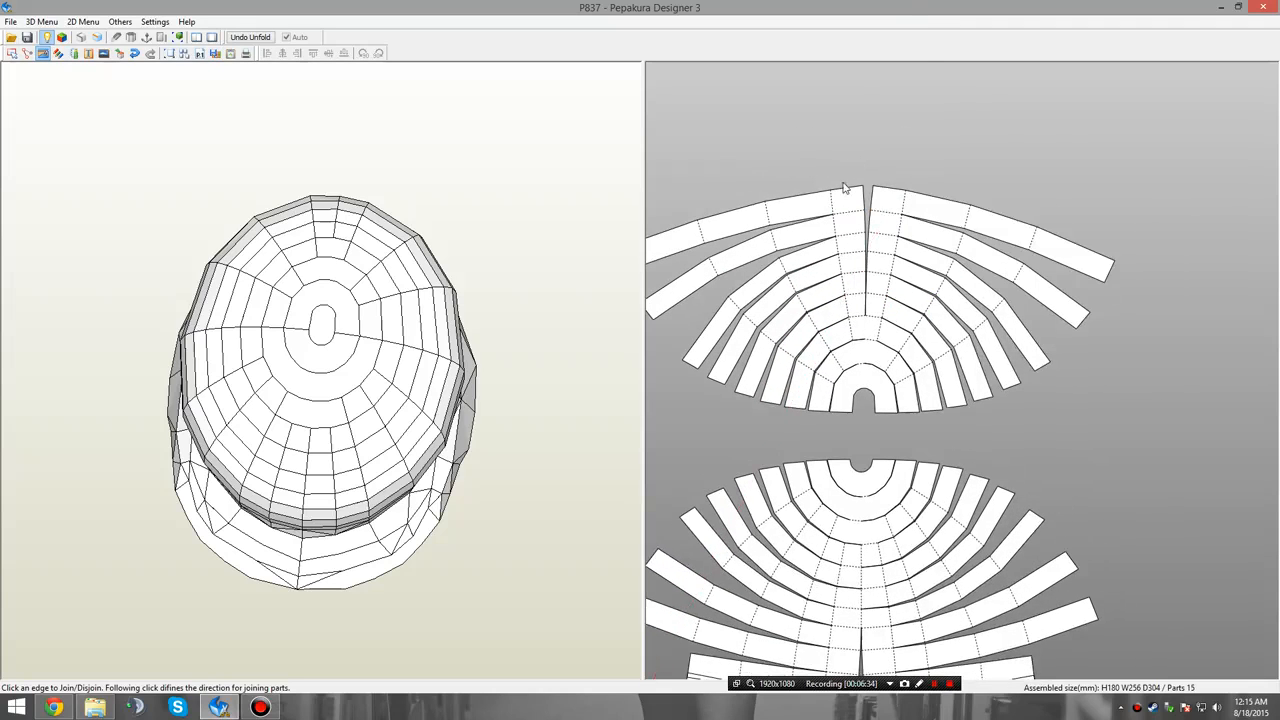
click(852, 193)
click(887, 192)
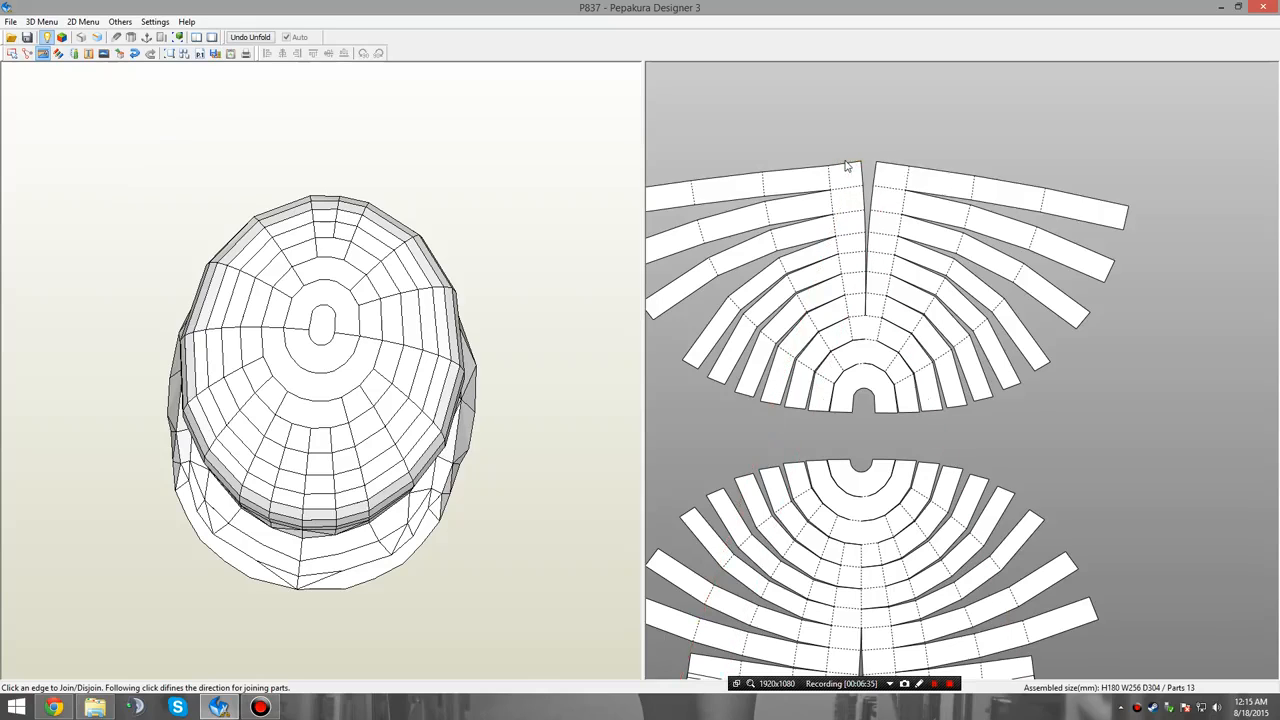
click(855, 168)
click(894, 171)
scroll(880, 172, up, 2)
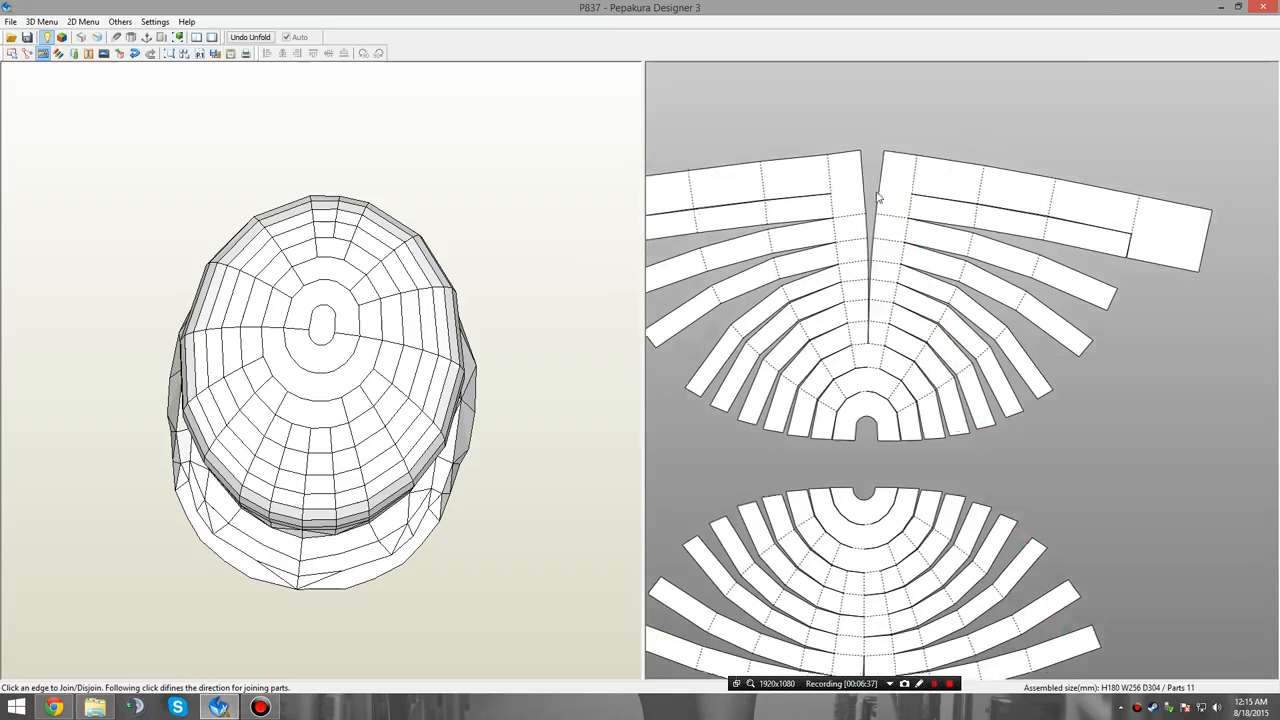
Try to join the left curved strip onto the outer centre edge of the upper fan's widest row.
click(853, 176)
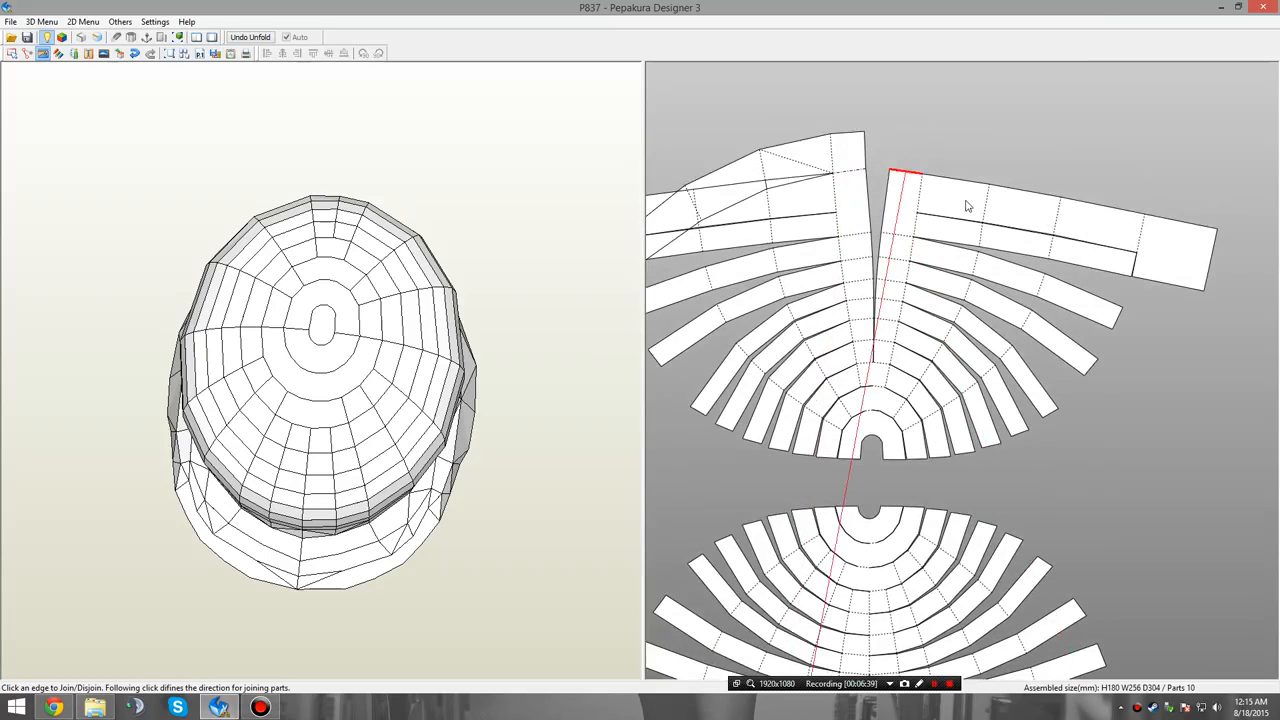
middle_drag(908, 175, 980, 205)
key(ctrl+z)
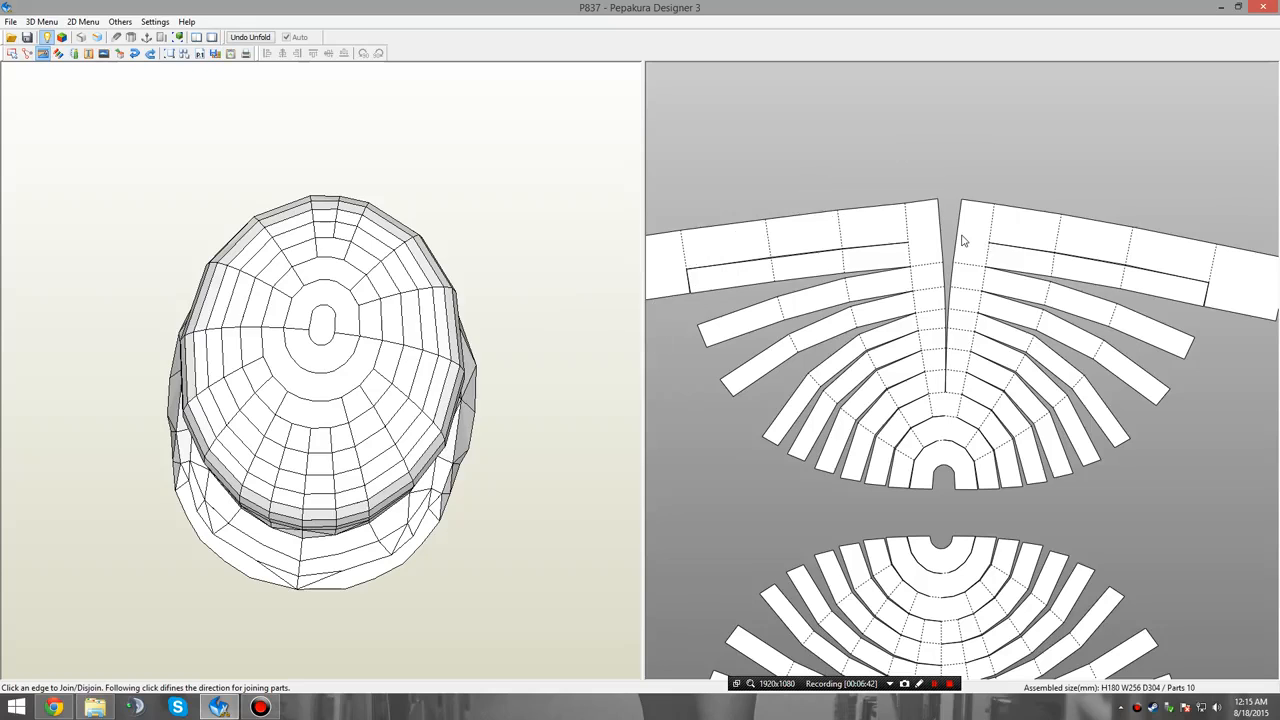
Join the left and right curved strips onto the outer centre edges of the upper fan's widest row.
middle_drag(857, 622, 868, 401)
scroll(870, 498, down, 5)
middle_drag(870, 498, 887, 299)
scroll(742, 497, down, 3)
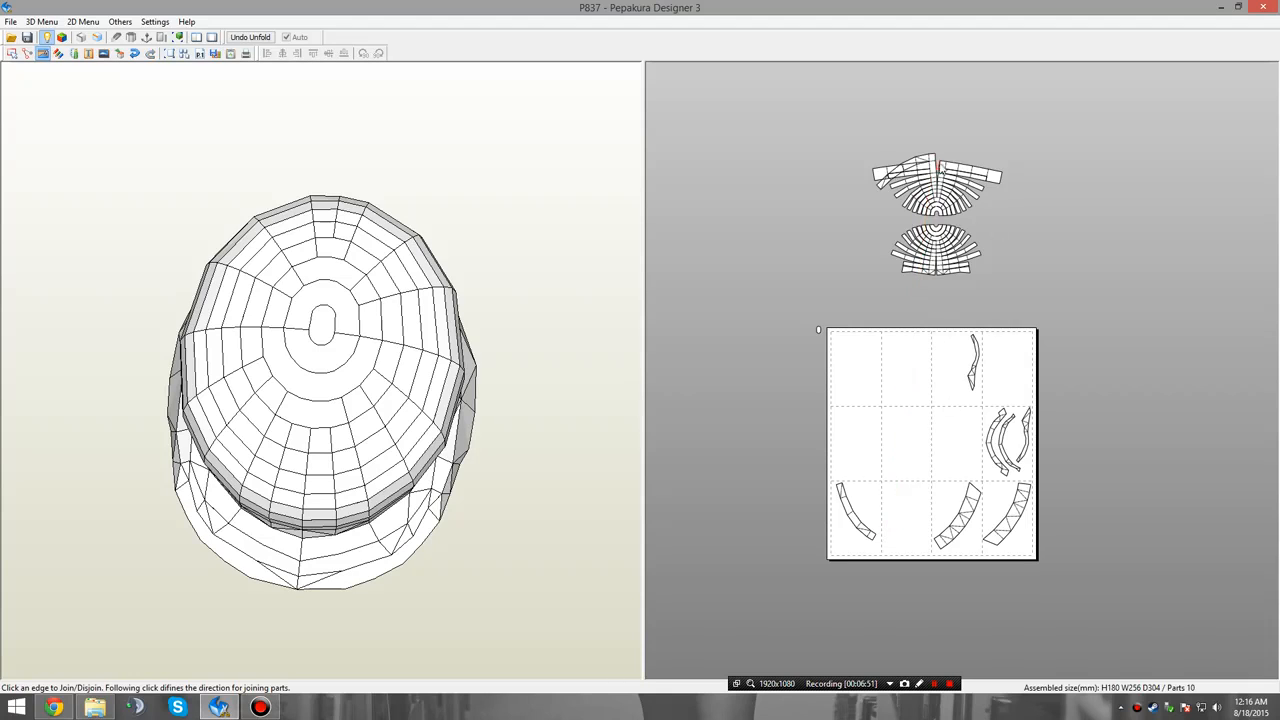
click(943, 164)
click(943, 164)
middle_drag(1062, 248, 1048, 302)
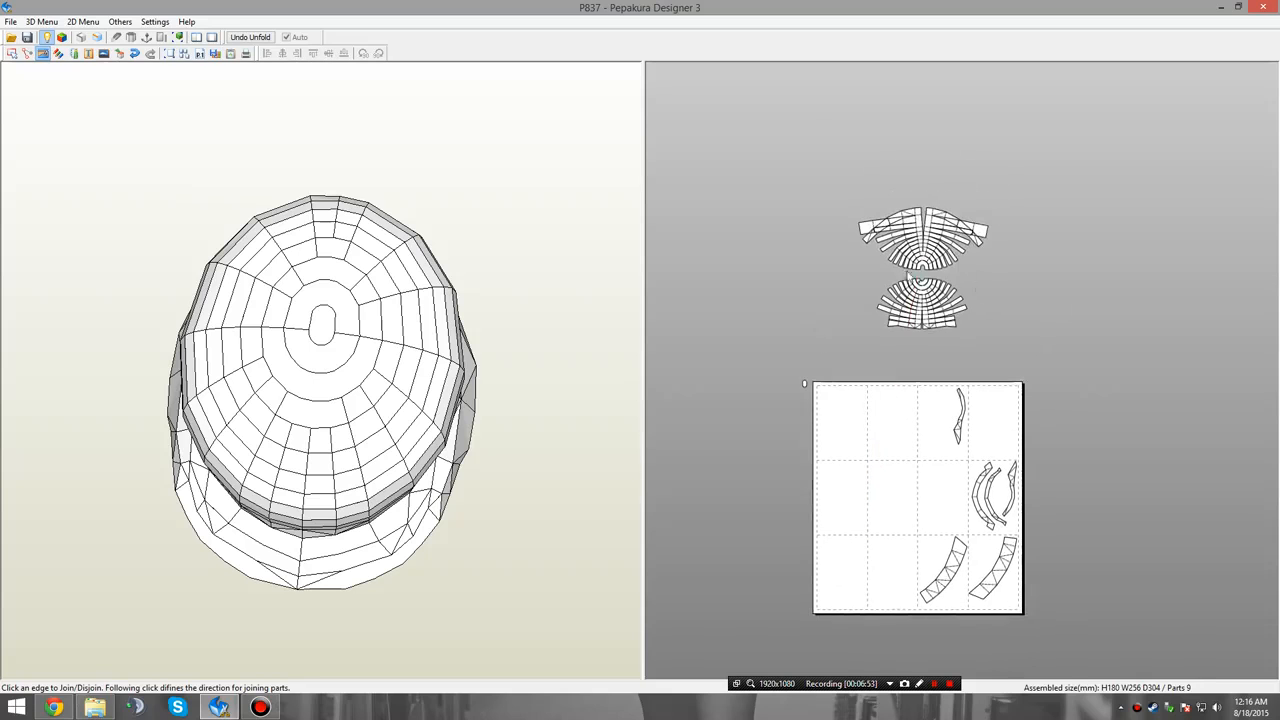
scroll(910, 290, up, 3)
middle_drag(927, 347, 934, 658)
scroll(911, 366, up, 6)
middle_drag(893, 533, 1038, 197)
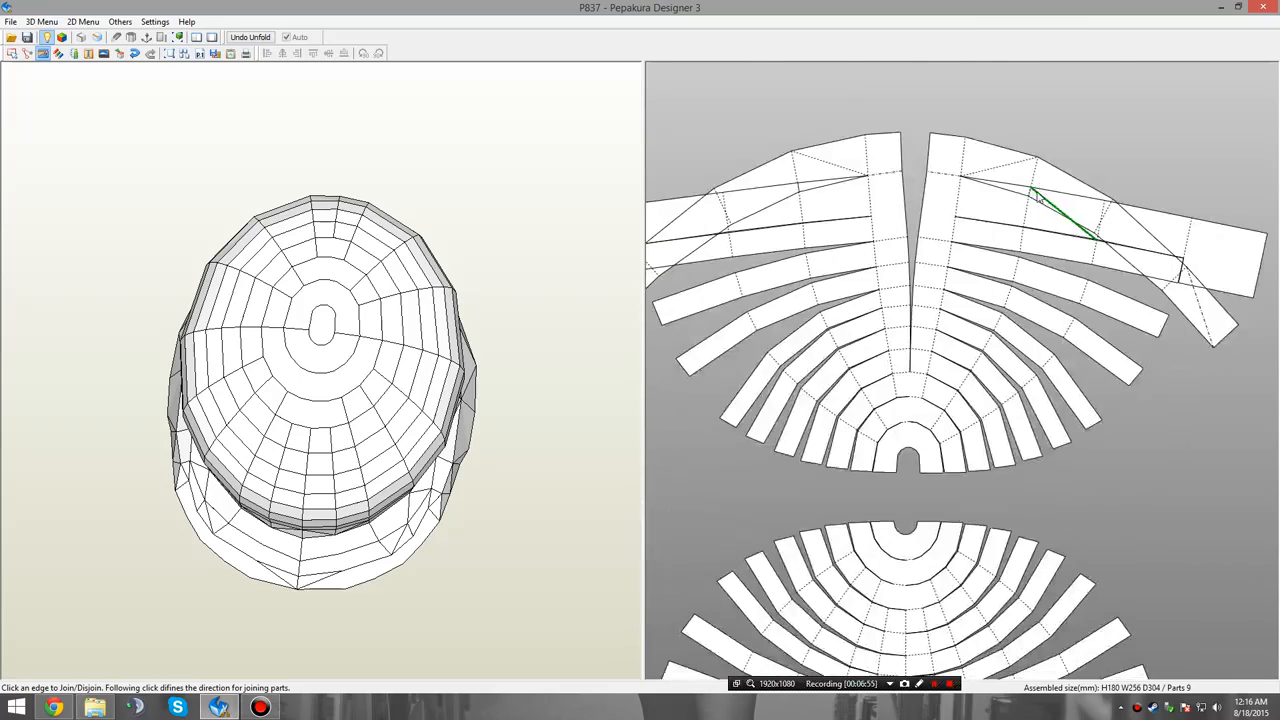
Detach both curved strips from the upper fan and place them clear of each other above it.
middle_drag(1012, 301, 1045, 375)
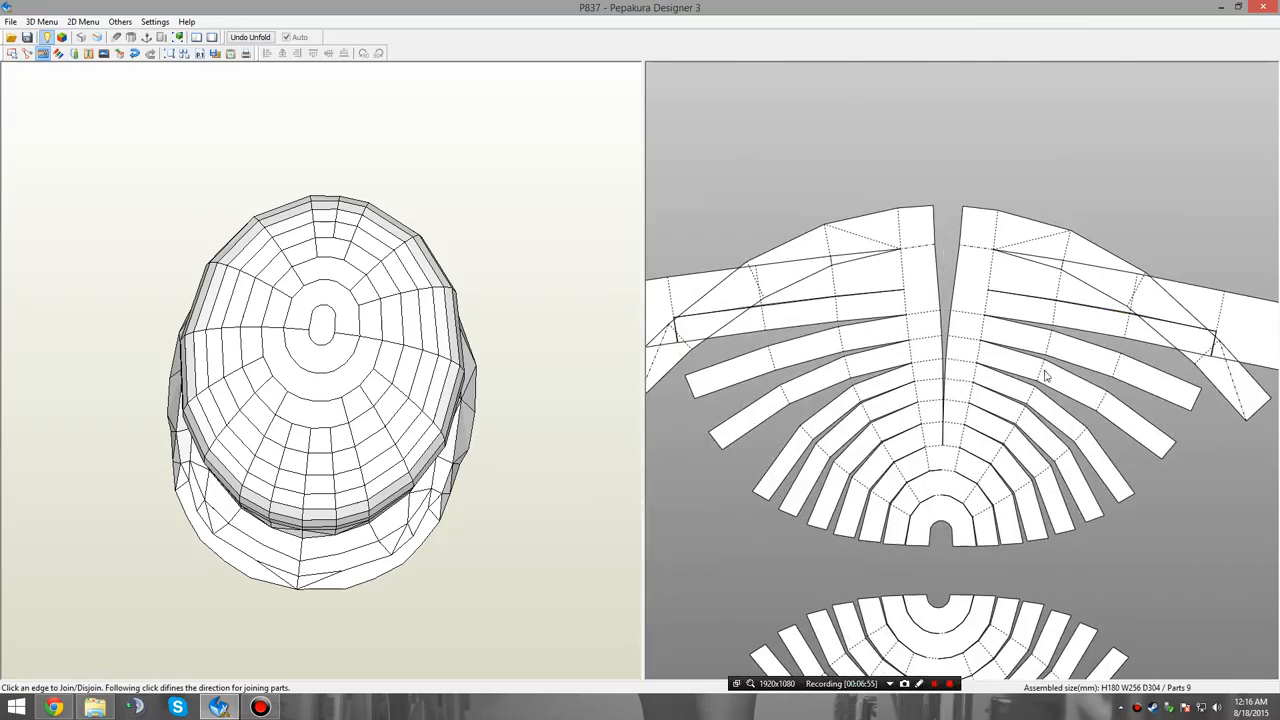
click(925, 249)
click(985, 256)
middle_drag(1041, 162, 1034, 214)
right_click(1069, 215)
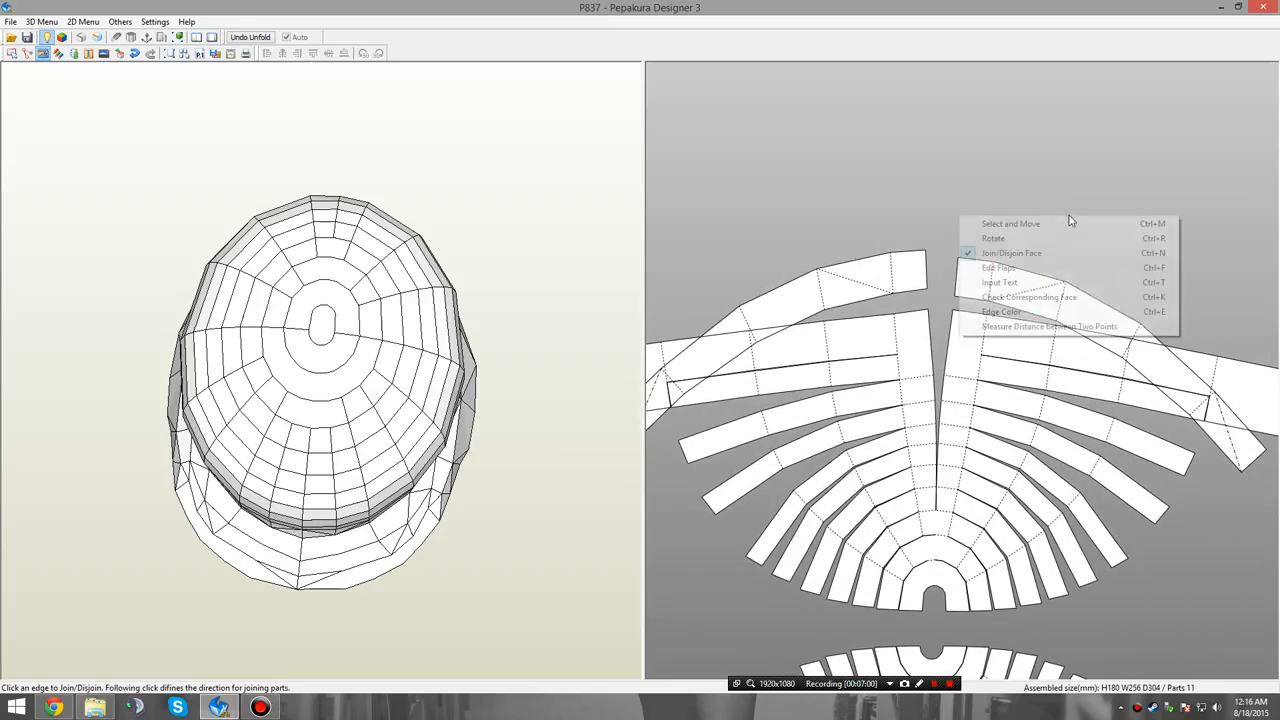
click(1086, 225)
drag(1080, 300, 1095, 145)
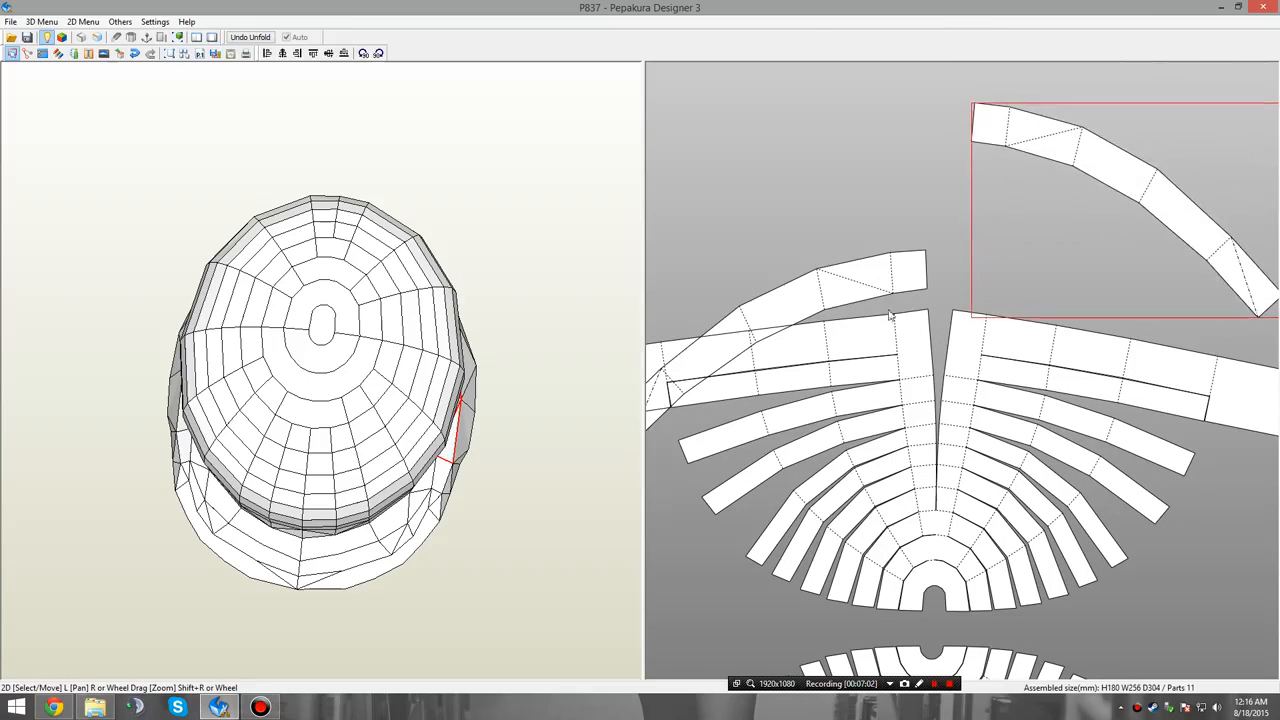
drag(889, 288, 862, 128)
click(1001, 229)
middle_drag(1040, 335, 988, 234)
scroll(1003, 300, down, 2)
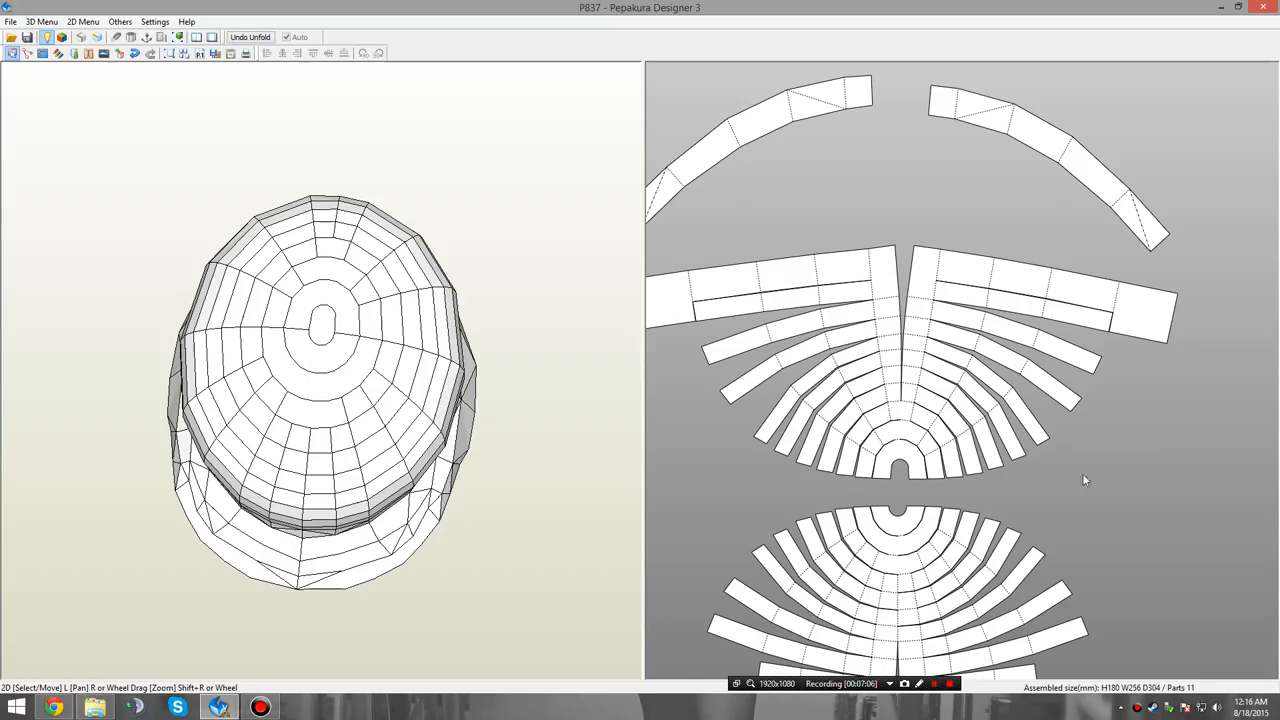
middle_drag(1083, 475, 1127, 175)
scroll(1056, 480, down, 3)
middle_drag(1056, 480, 1021, 281)
middle_drag(1098, 433, 1056, 577)
right_click(943, 325)
click(1057, 359)
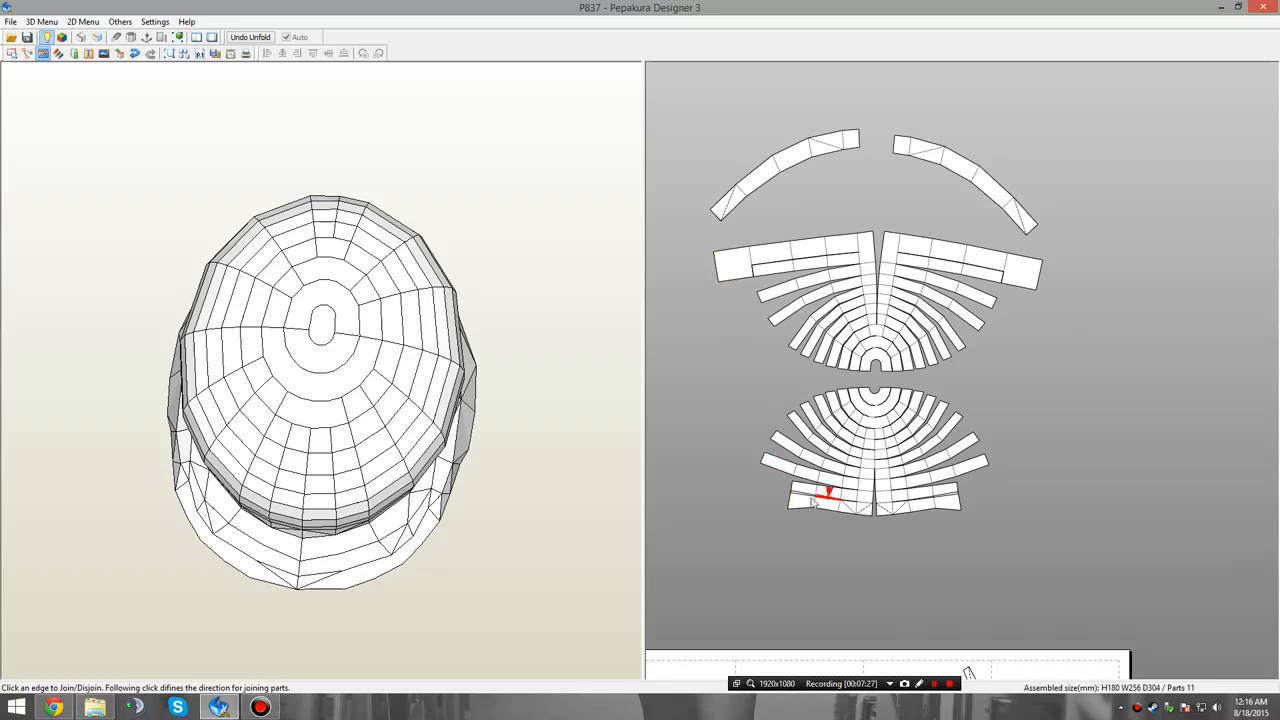
right_drag(504, 526, 322, 453)
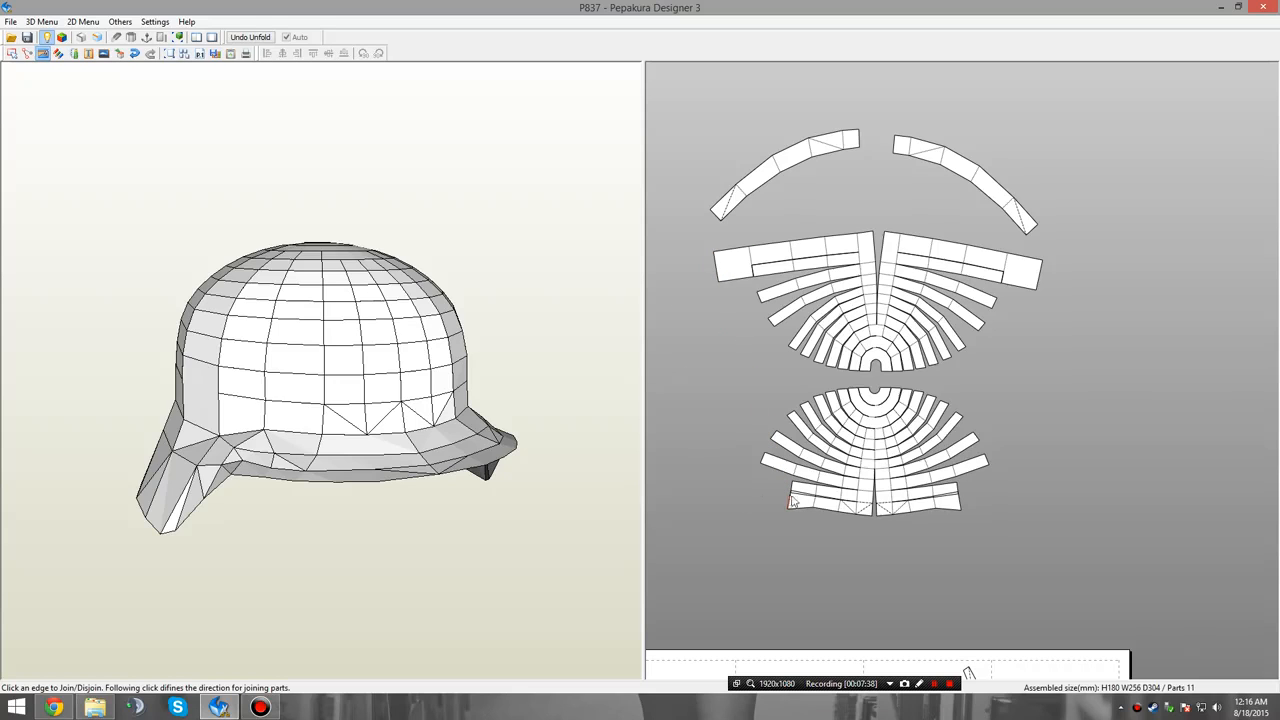
Switch to checking corresponding faces, shift the Part List aside and turn the 3D helmet to face forward.
right_click(978, 464)
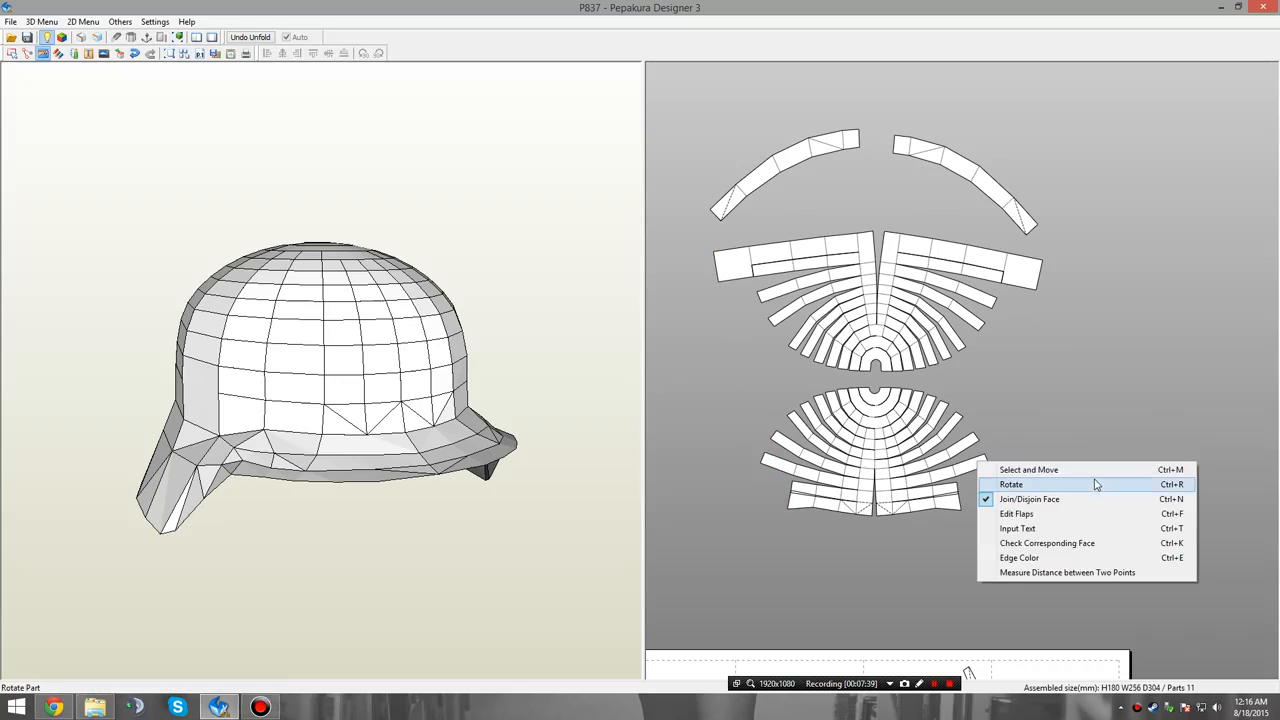
click(1091, 543)
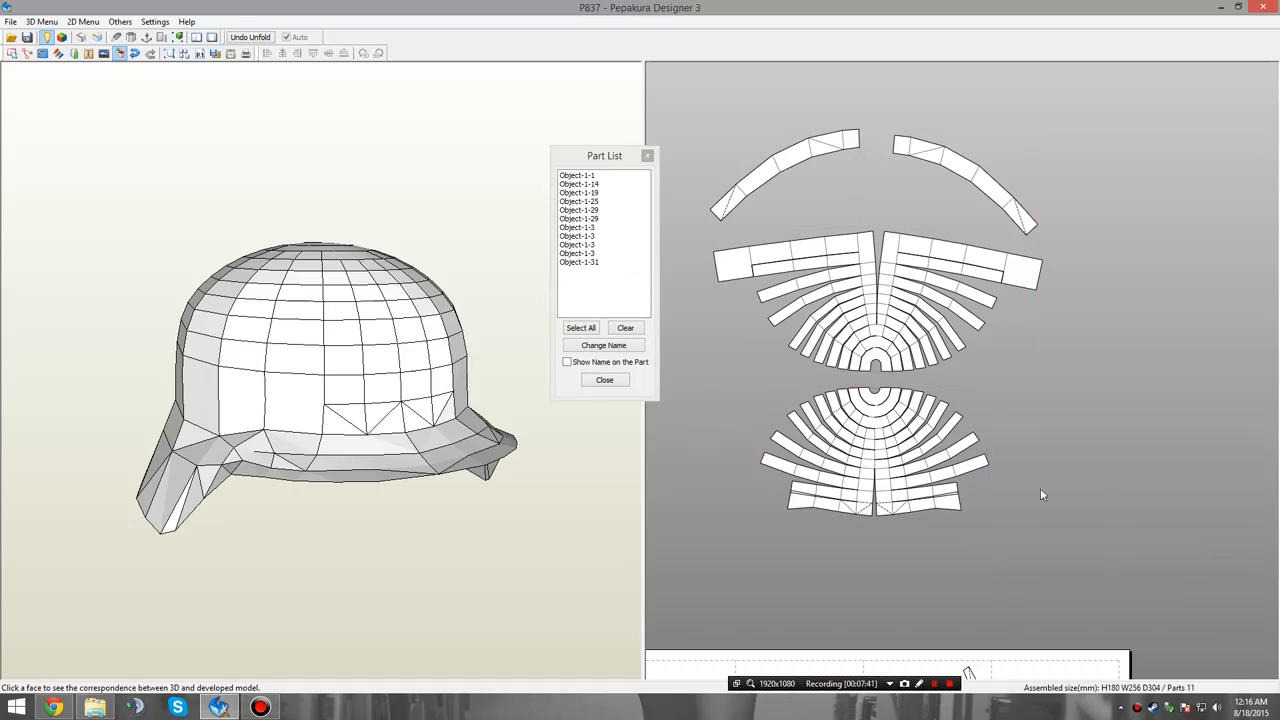
drag(561, 165, 550, 192)
right_click(735, 375)
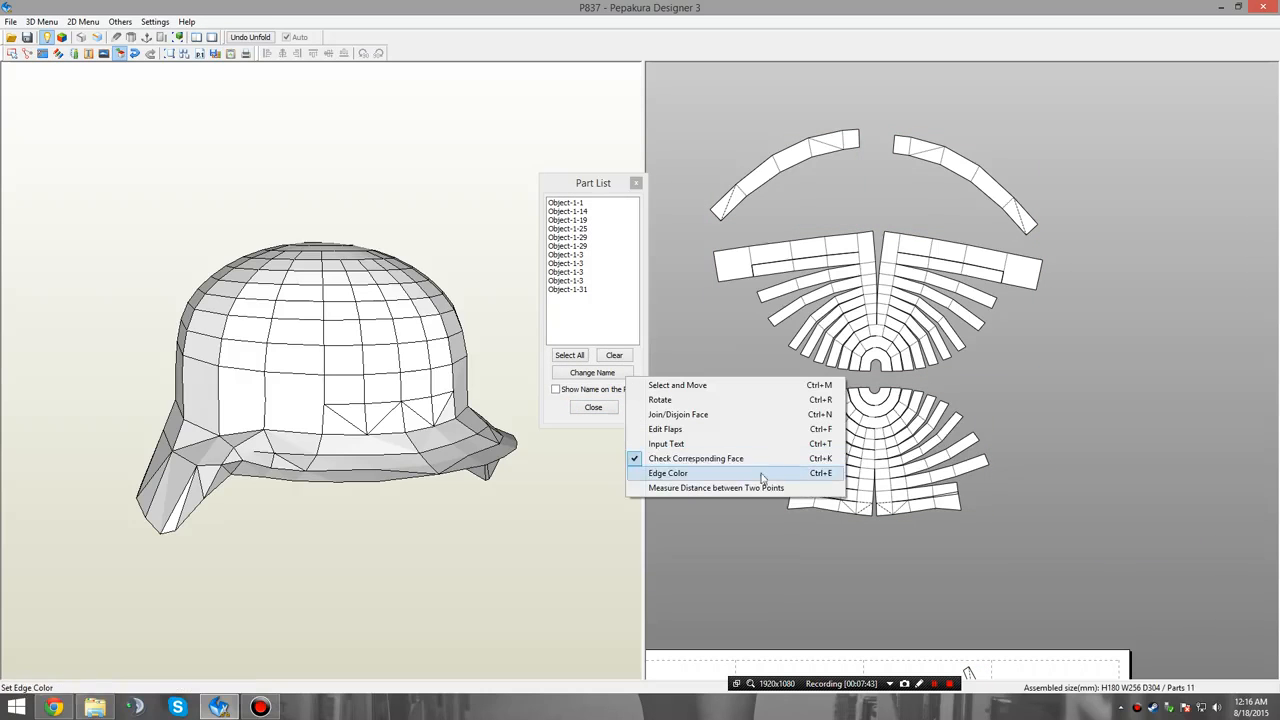
click(635, 285)
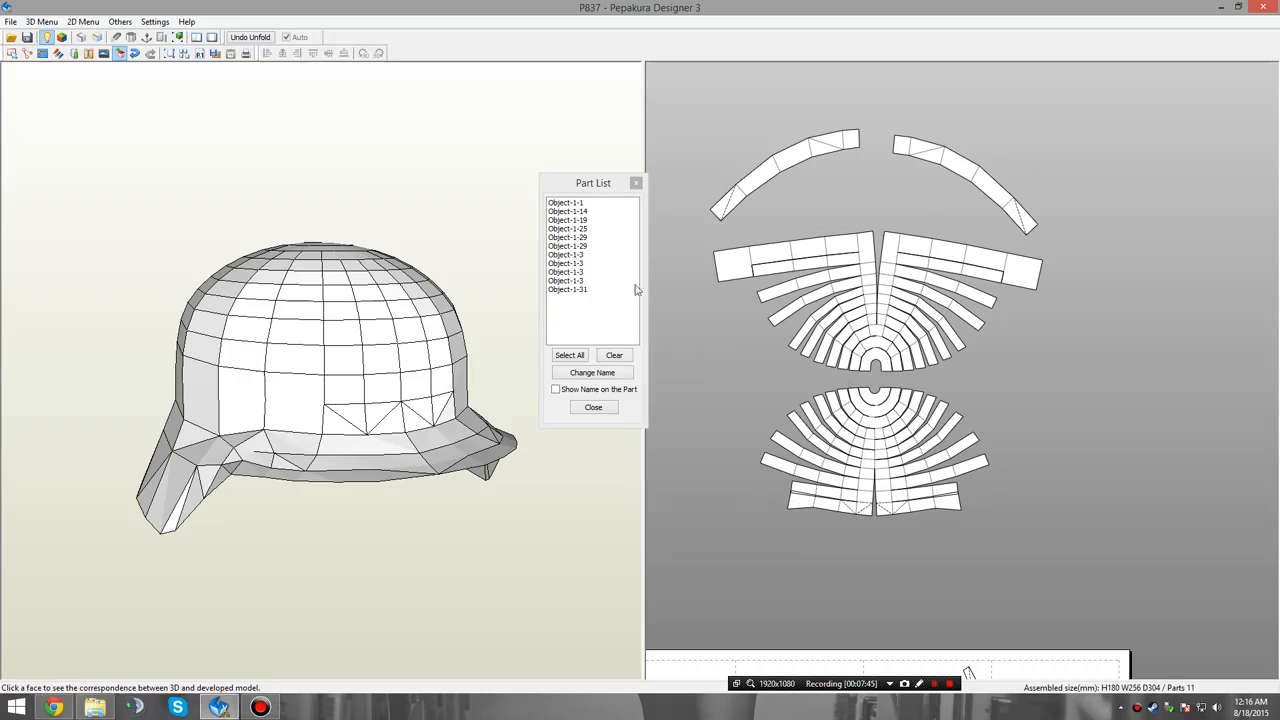
drag(473, 370, 809, 263)
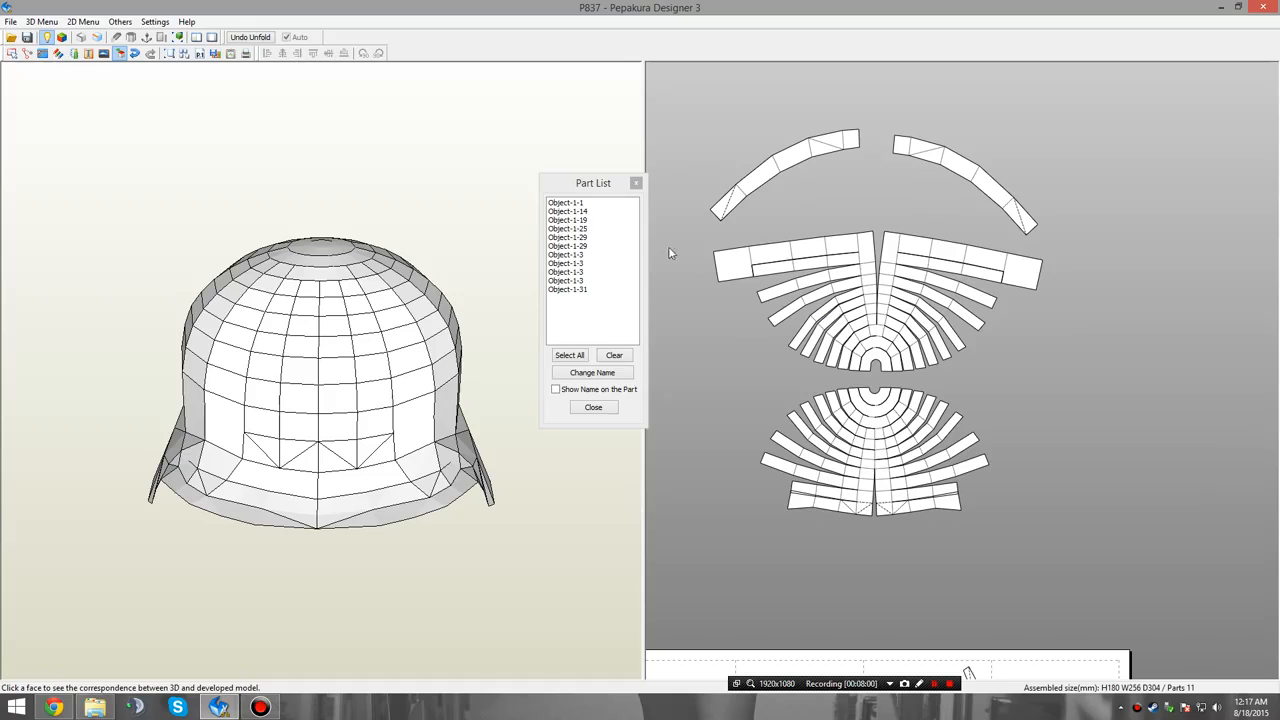
Highlight the upper fan on the 3D helmet and examine from several sides which crown faces it covers.
click(862, 249)
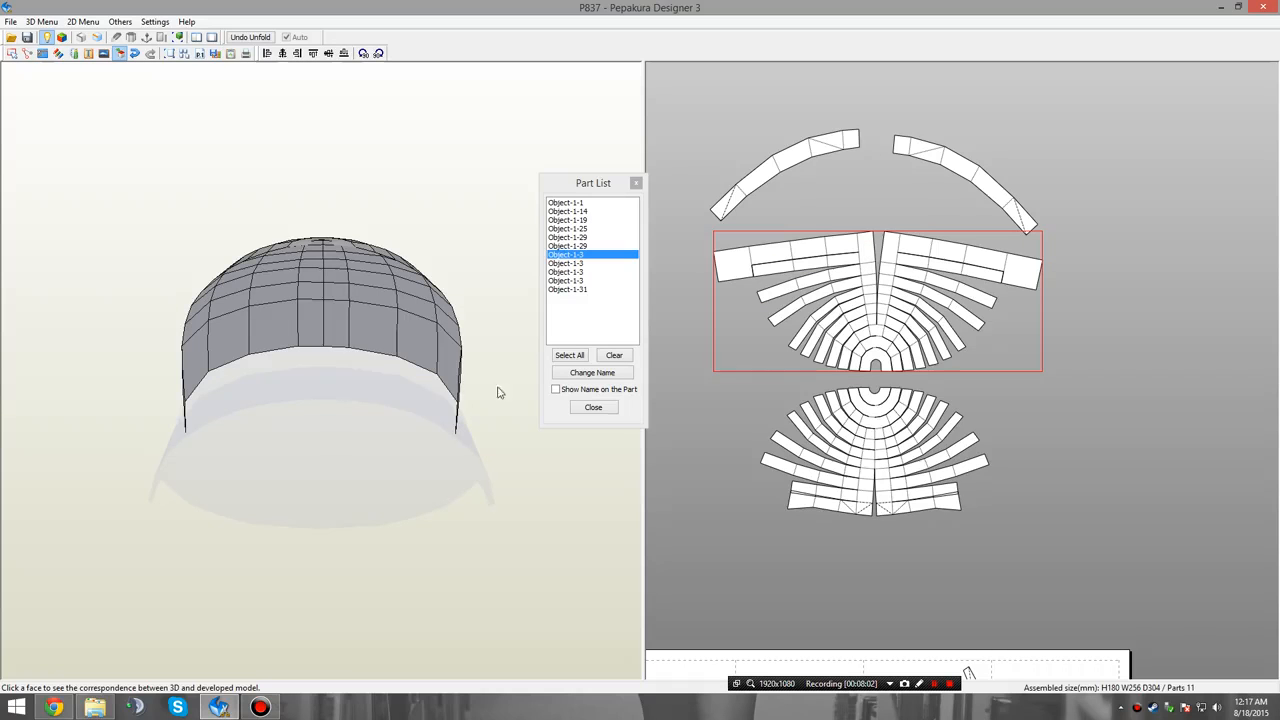
drag(476, 414, 256, 411)
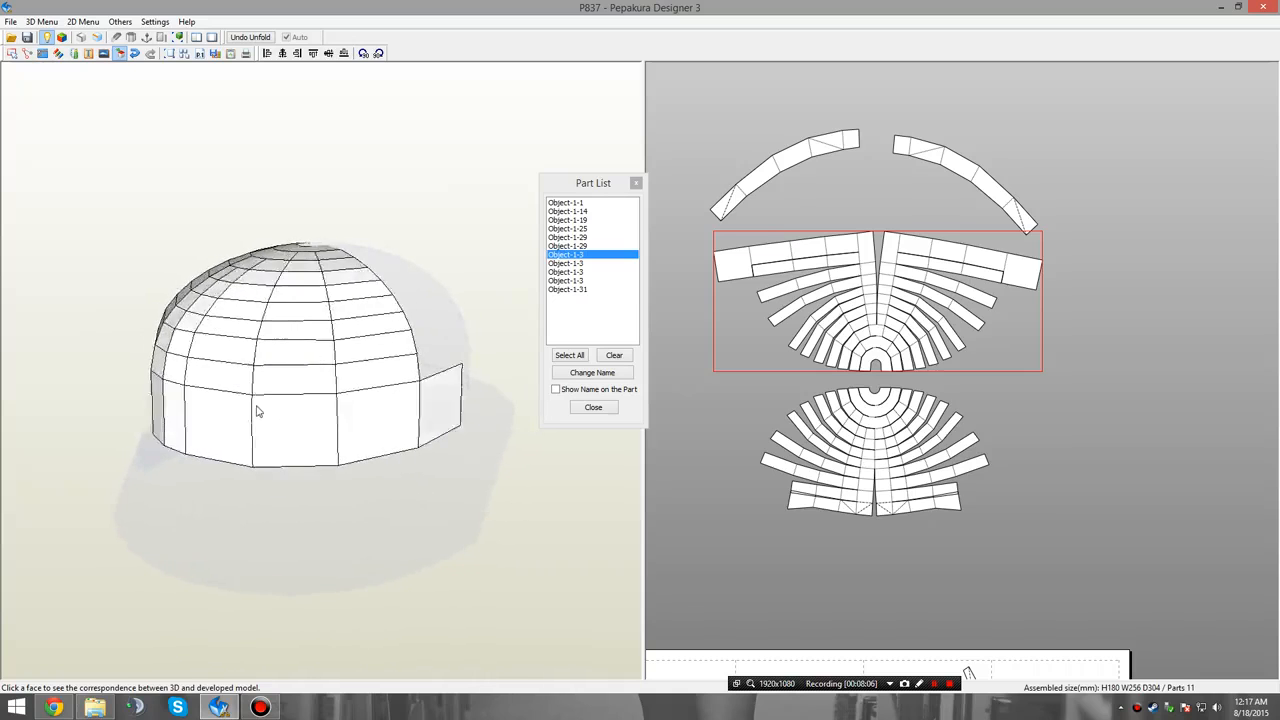
right_drag(256, 411, 415, 408)
click(729, 472)
right_drag(433, 478, 393, 468)
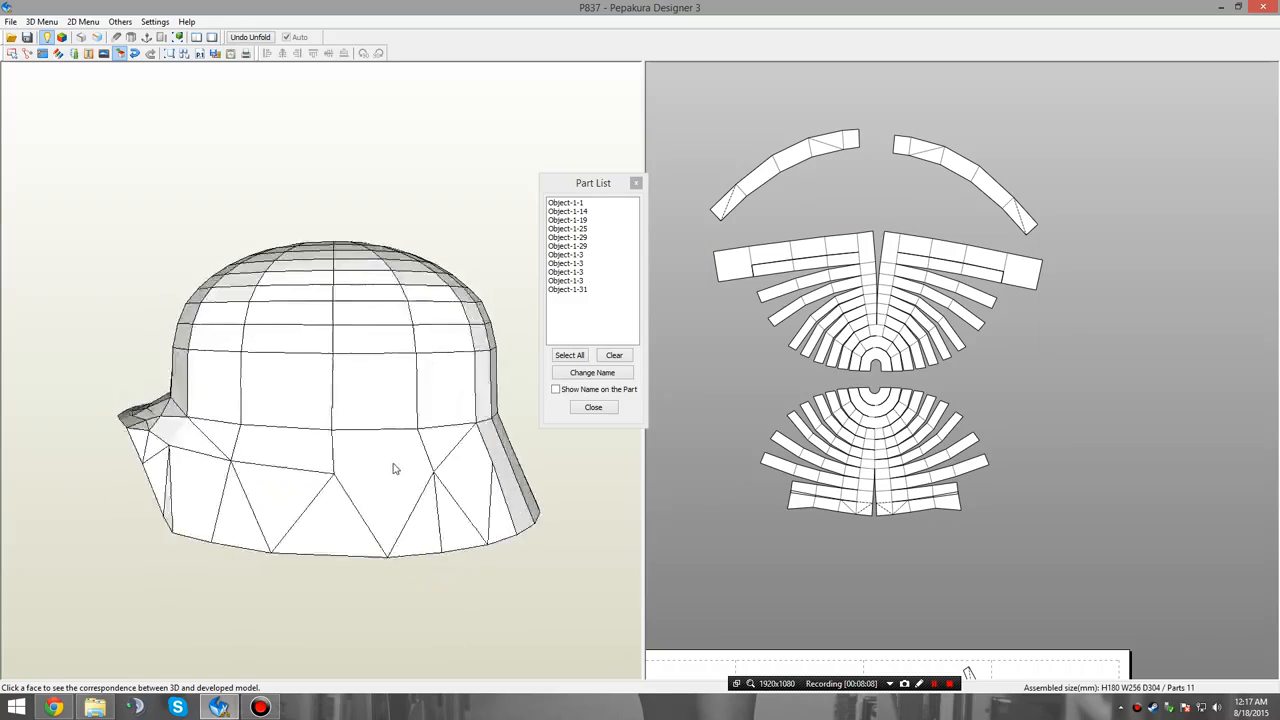
drag(393, 468, 669, 404)
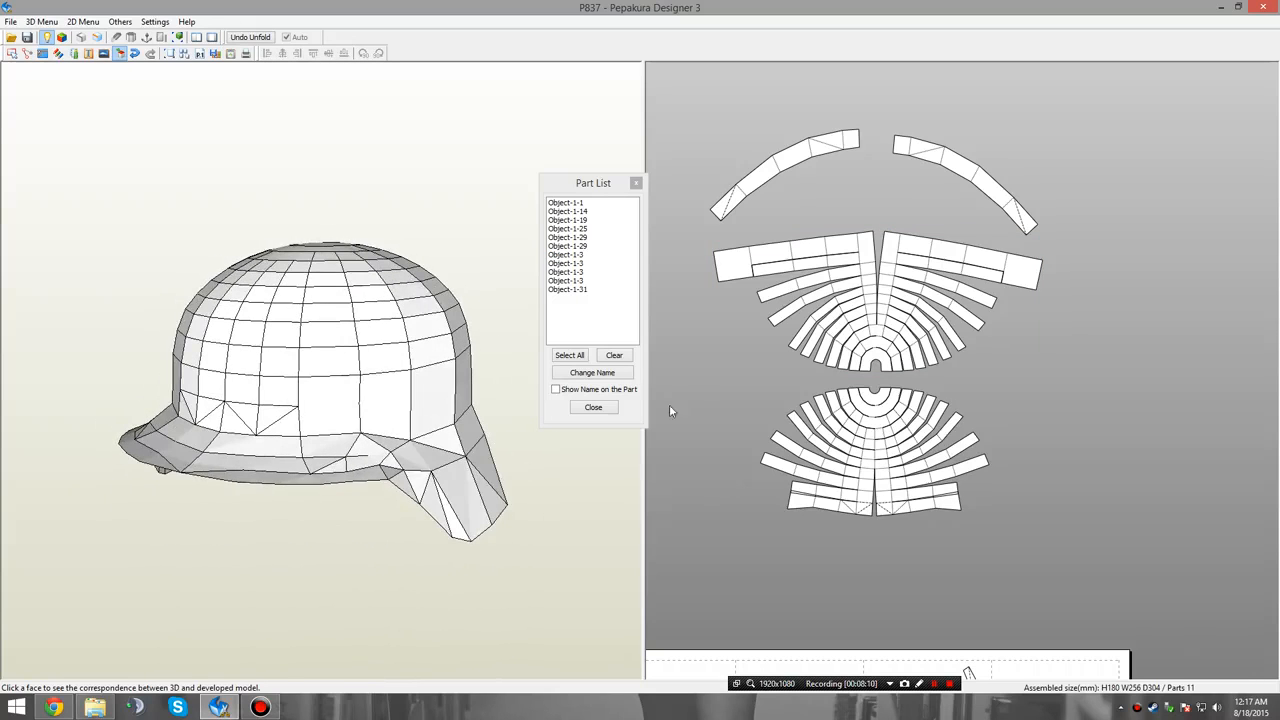
middle_drag(820, 402, 833, 387)
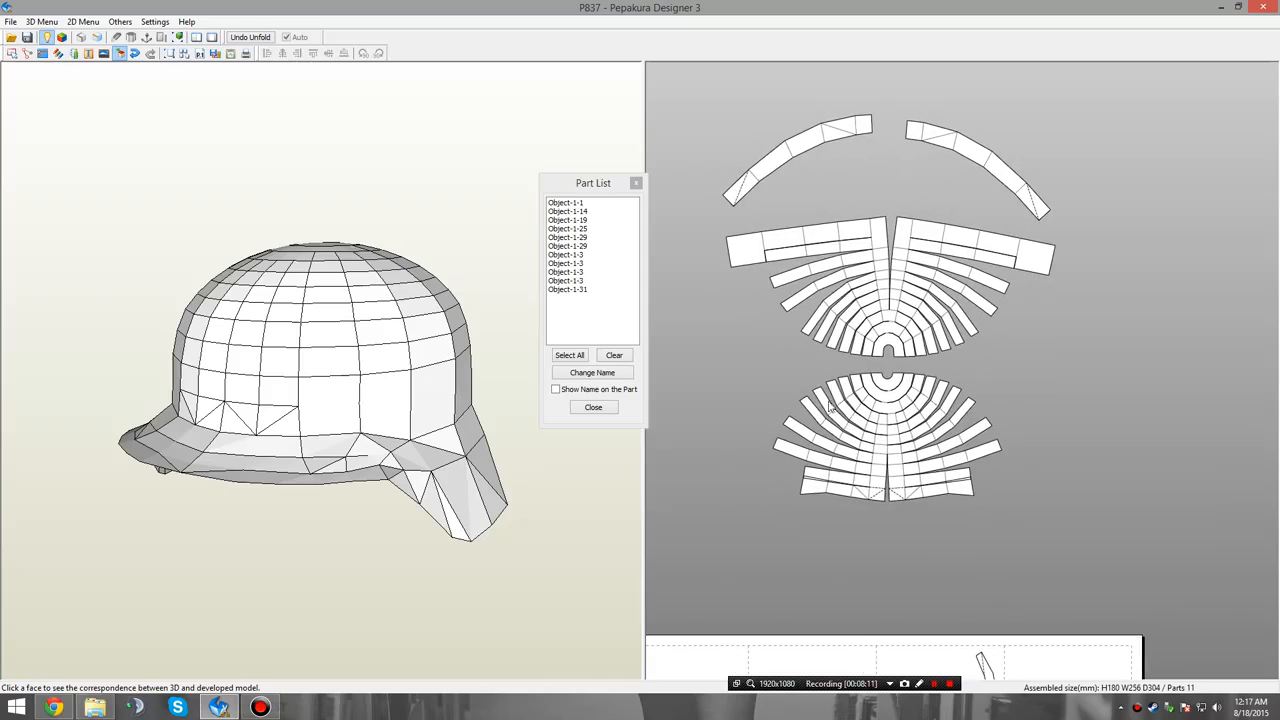
Check which helmet faces the detached curved strips correspond to and examine the flared rear rim of the model.
click(824, 136)
right_drag(482, 450, 294, 486)
click(567, 512)
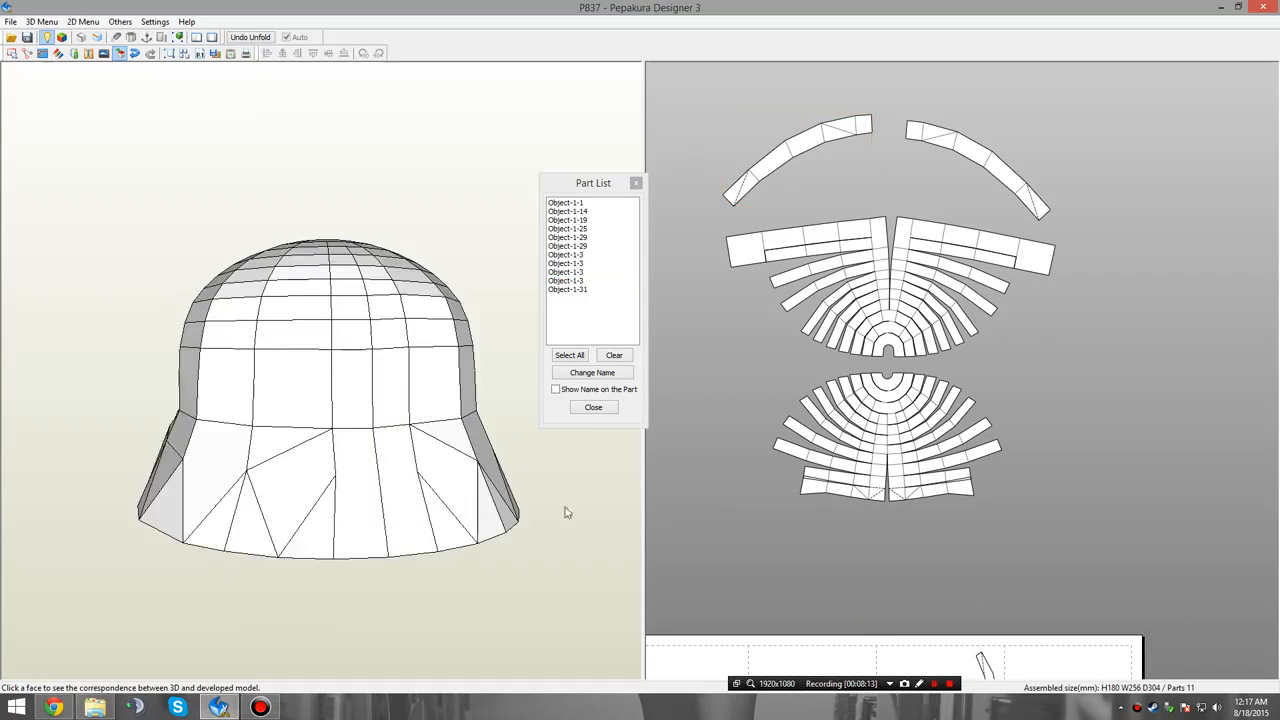
click(223, 459)
right_drag(223, 459, 301, 465)
click(744, 487)
right_drag(480, 555, 384, 527)
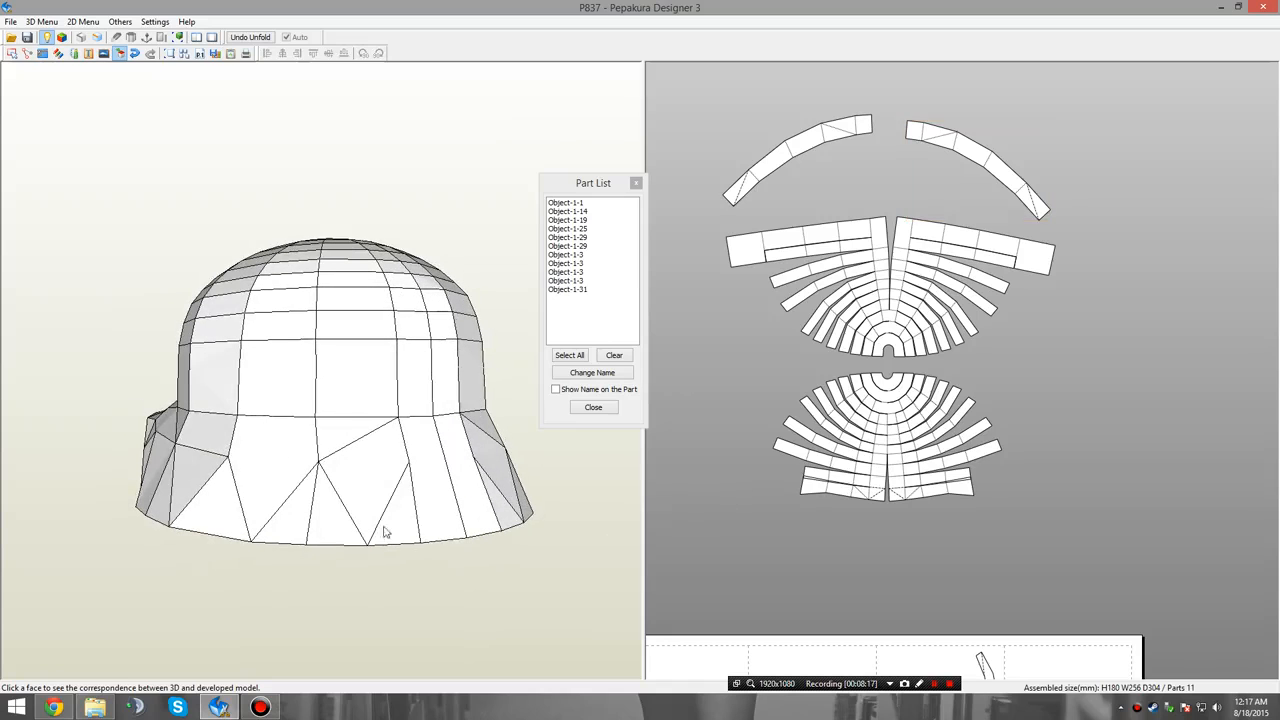
Join the wide triangulated rim bands from the page onto the outer edges of the right and left curved strips.
right_click(605, 506)
click(729, 541)
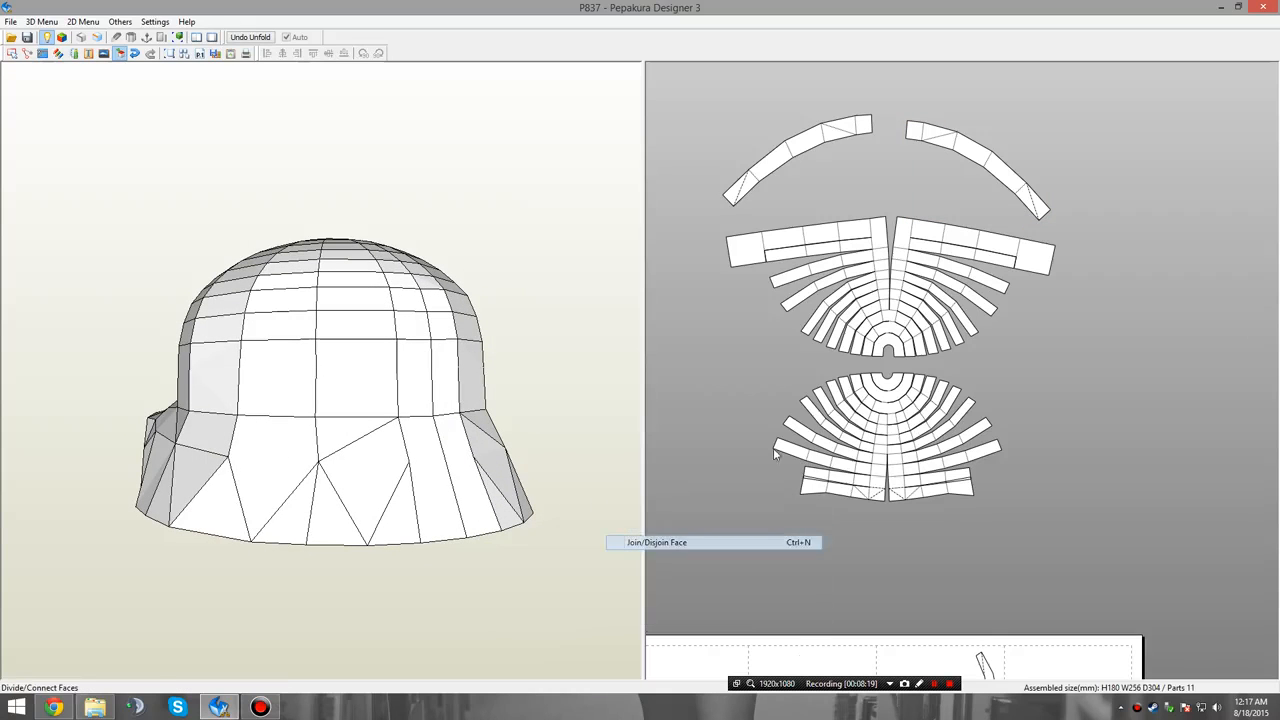
scroll(900, 260, down, 4)
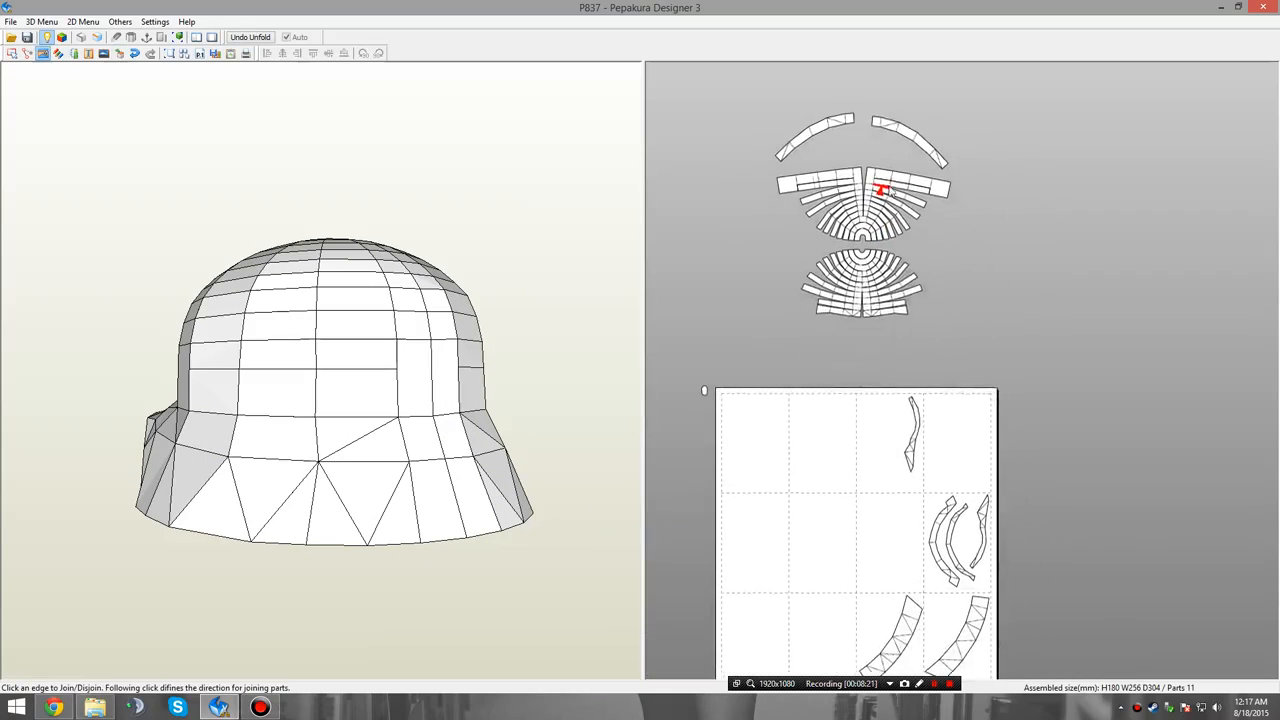
click(873, 108)
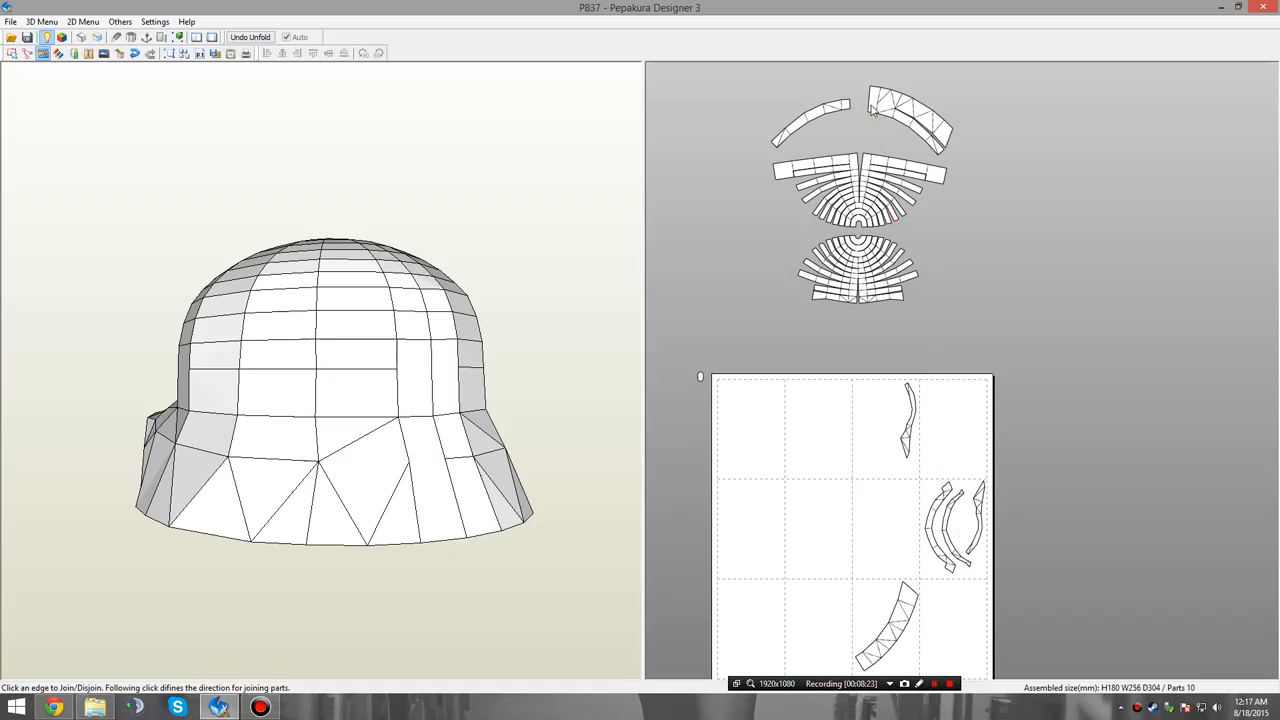
right_click(846, 105)
click(851, 101)
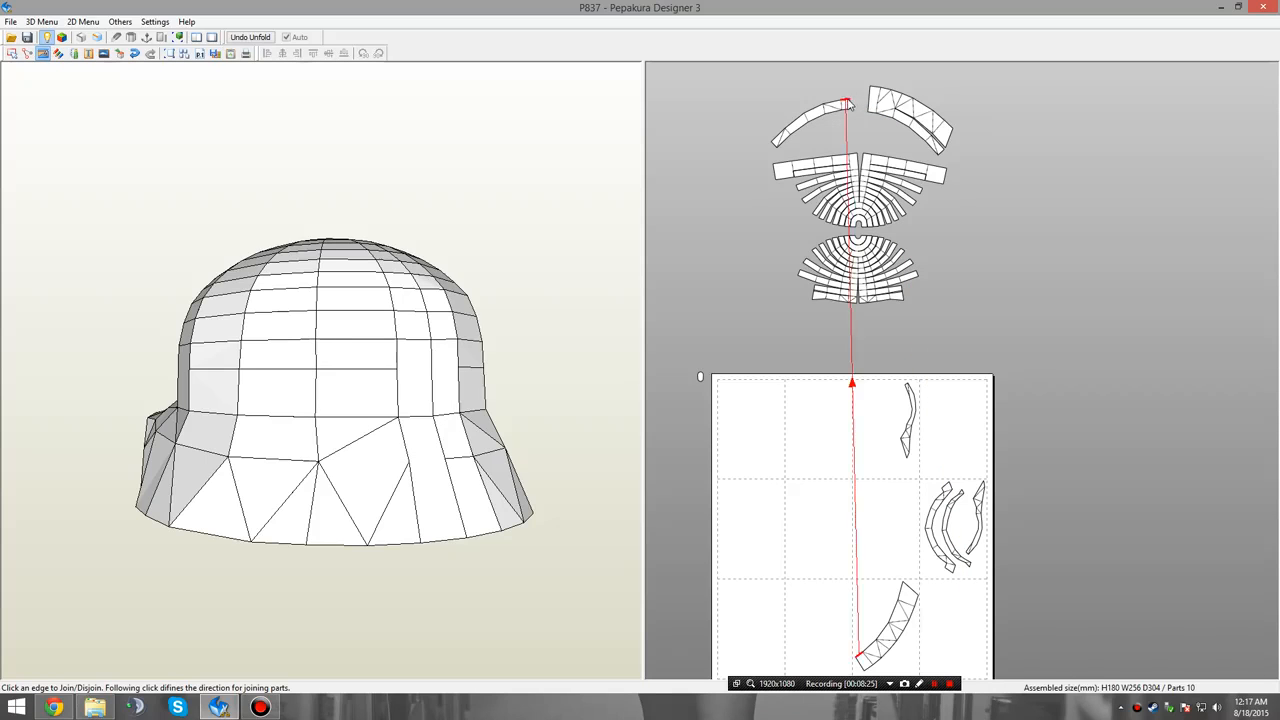
click(851, 101)
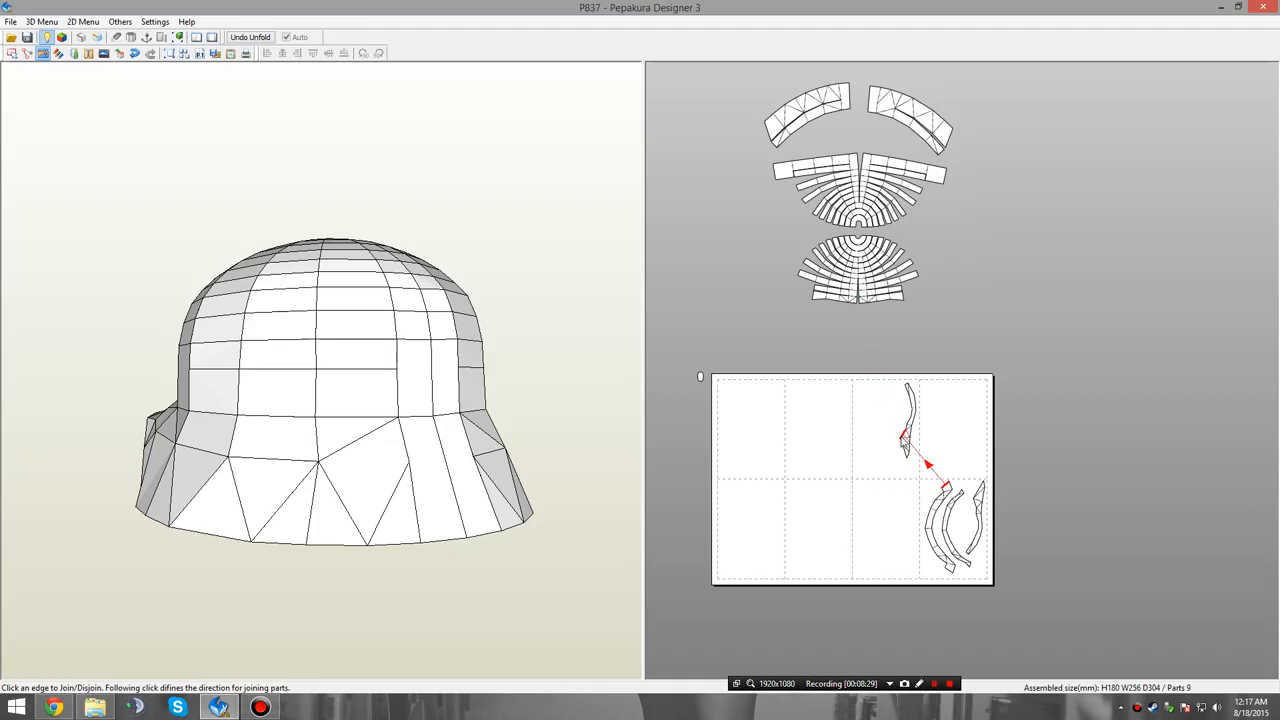
Switch to selecting parts and check which helmet faces the curved strips on the page cover, viewing the model from the side and front.
right_drag(311, 498, 361, 500)
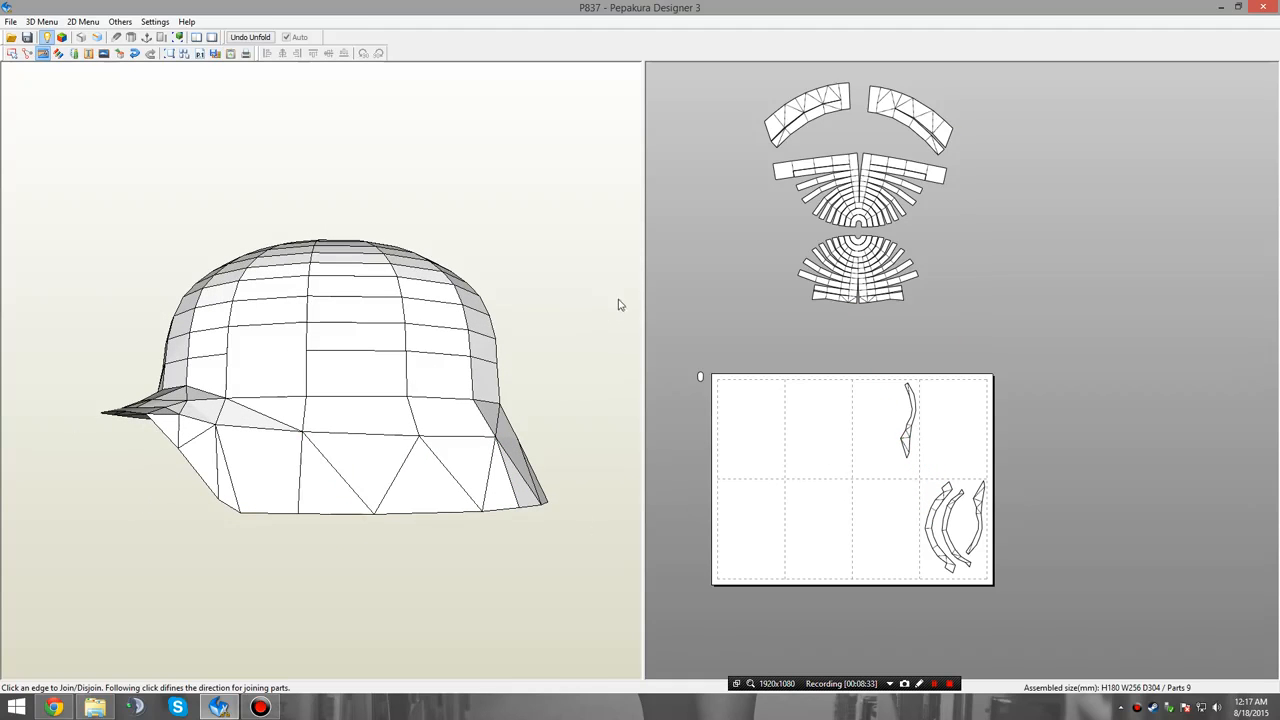
right_click(718, 291)
click(751, 301)
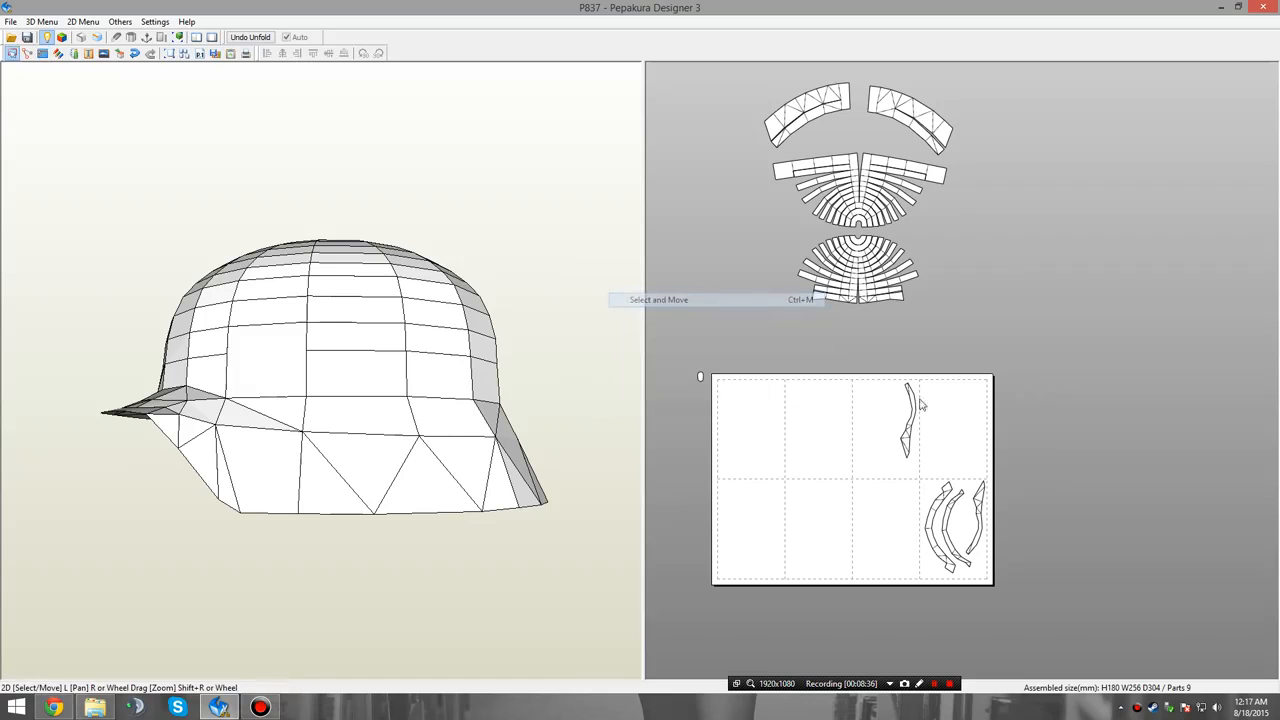
click(911, 403)
right_drag(316, 428, 338, 415)
drag(338, 416, 421, 446)
right_drag(421, 446, 394, 448)
click(945, 523)
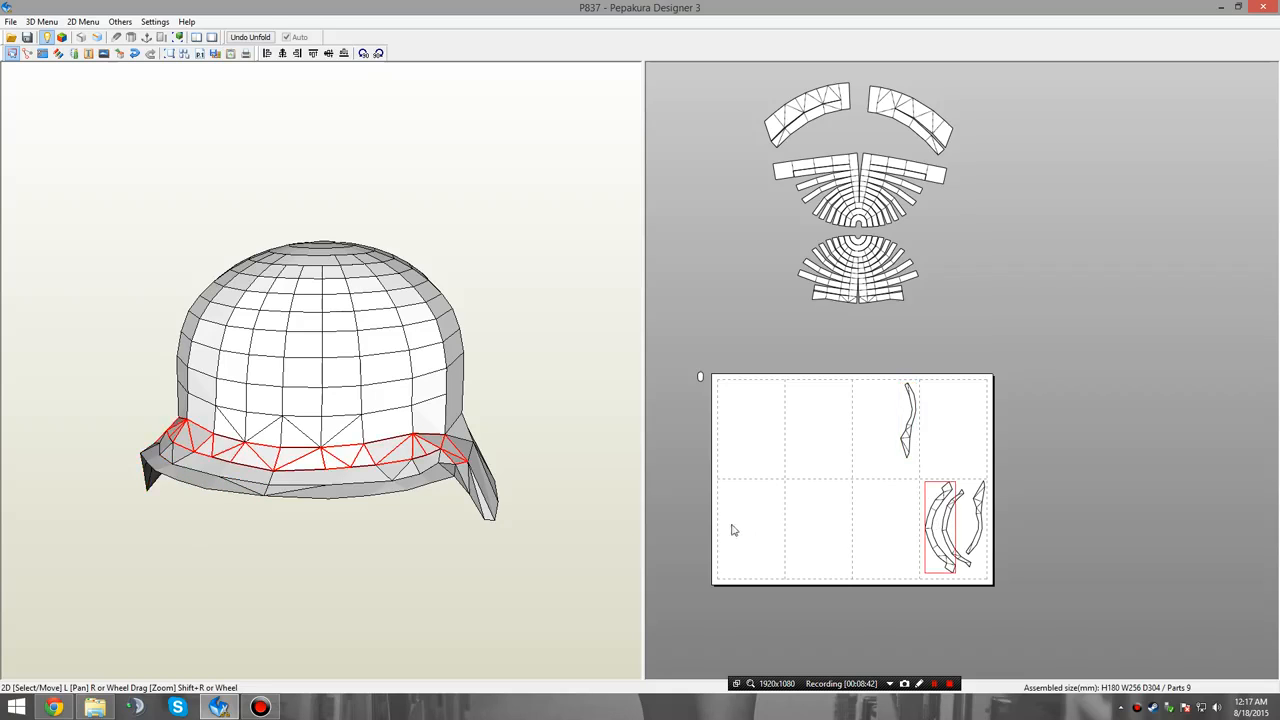
click(963, 563)
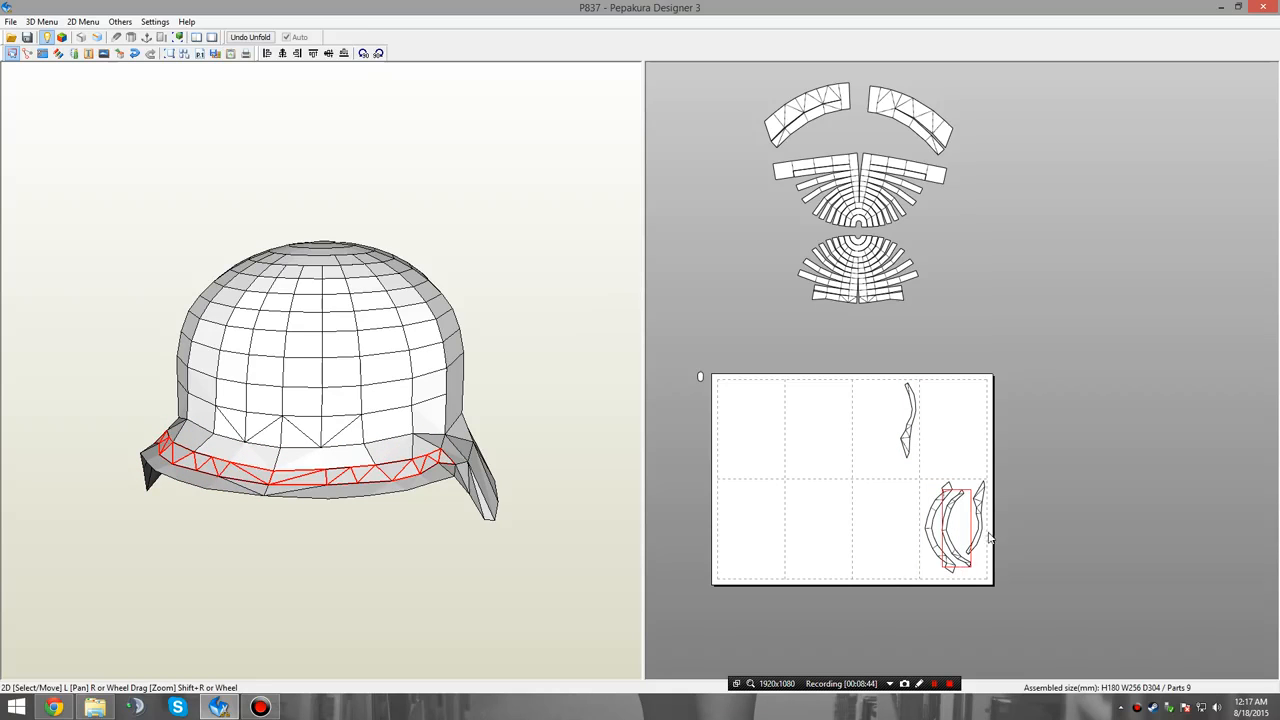
click(979, 530)
click(868, 474)
Switch to joining and disjoining faces and examine the concentric strips of the lower crown fan up close.
scroll(849, 337, up, 3)
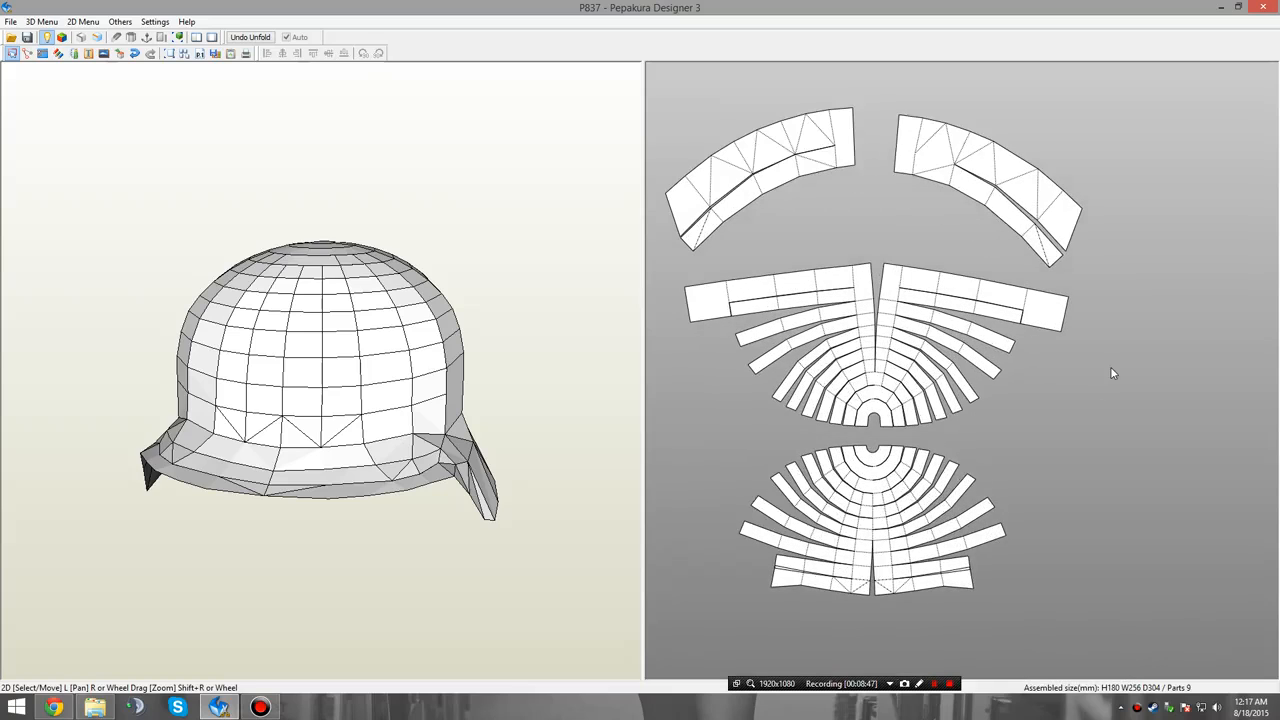
scroll(1110, 370, up, 1)
right_drag(1147, 357, 1164, 366)
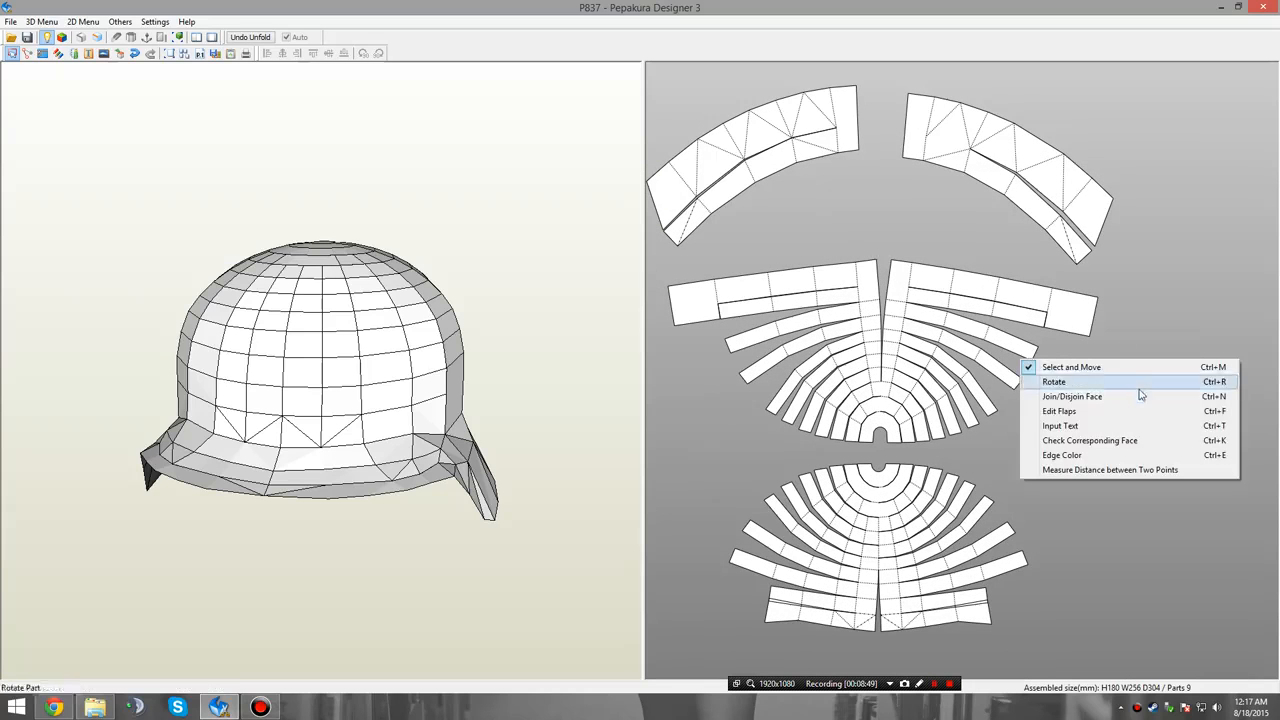
click(1141, 397)
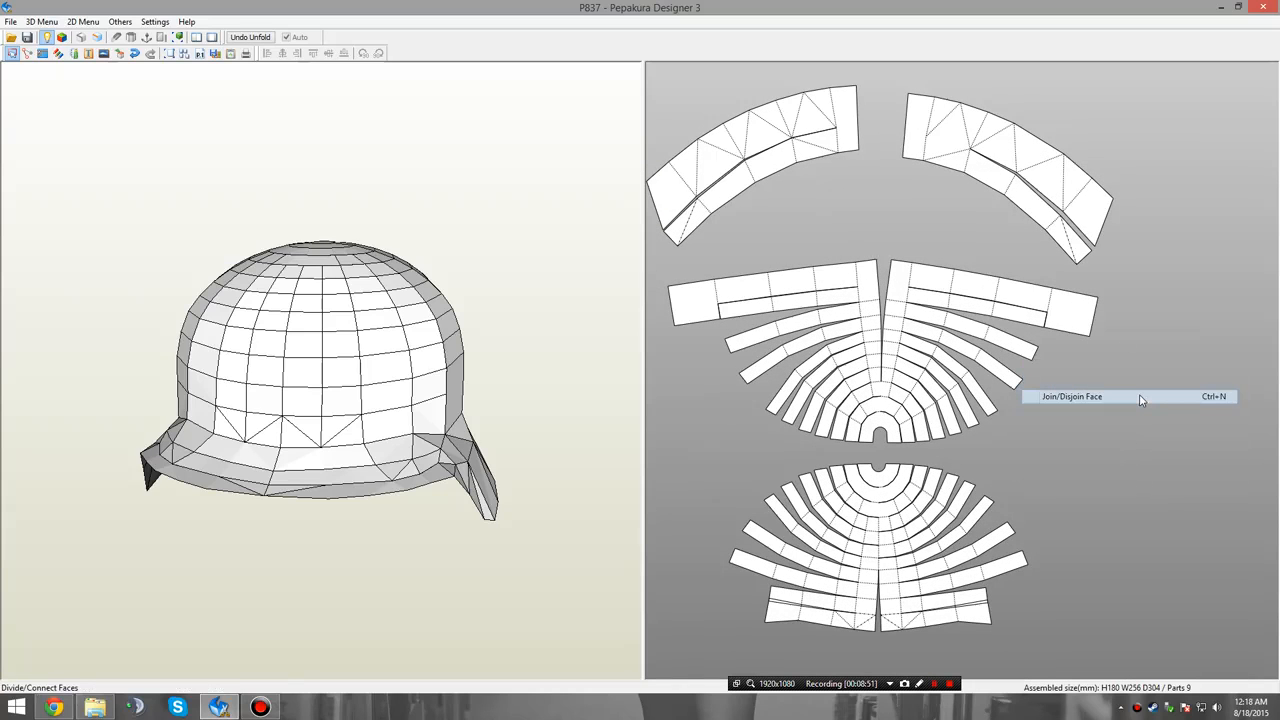
middle_drag(1090, 510, 1100, 338)
scroll(1060, 358, up, 2)
middle_drag(999, 326, 1099, 346)
middle_drag(1024, 369, 994, 400)
scroll(994, 398, up, 2)
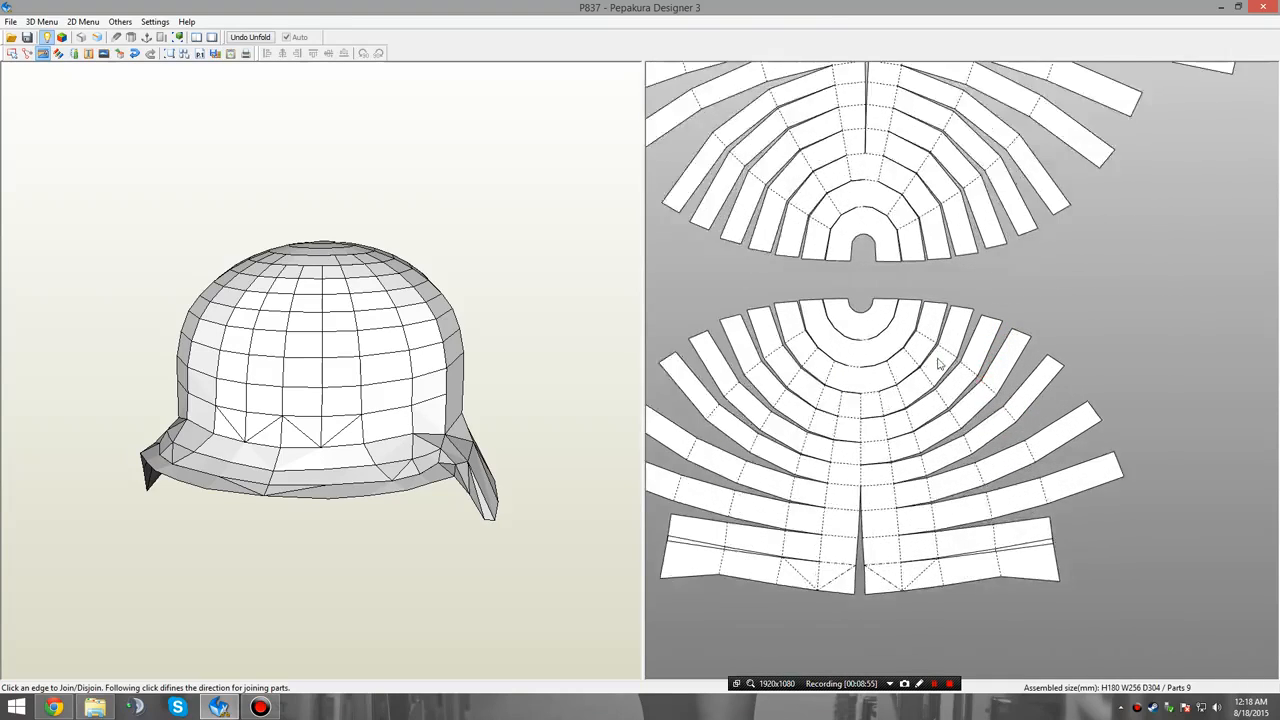
scroll(940, 364, up, 3)
middle_drag(894, 315, 930, 260)
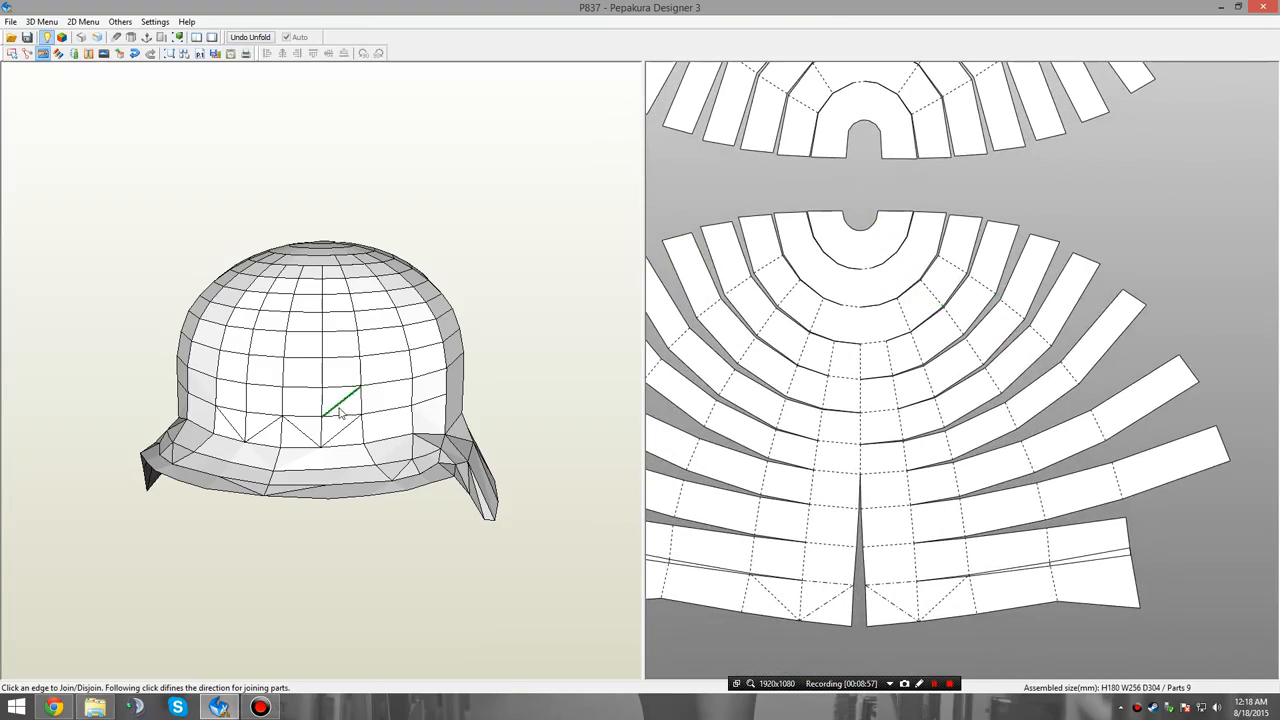
Examine the crown's face rings on the 3D helmet from above, the rear and the side against the lower fan.
right_drag(340, 412, 348, 328)
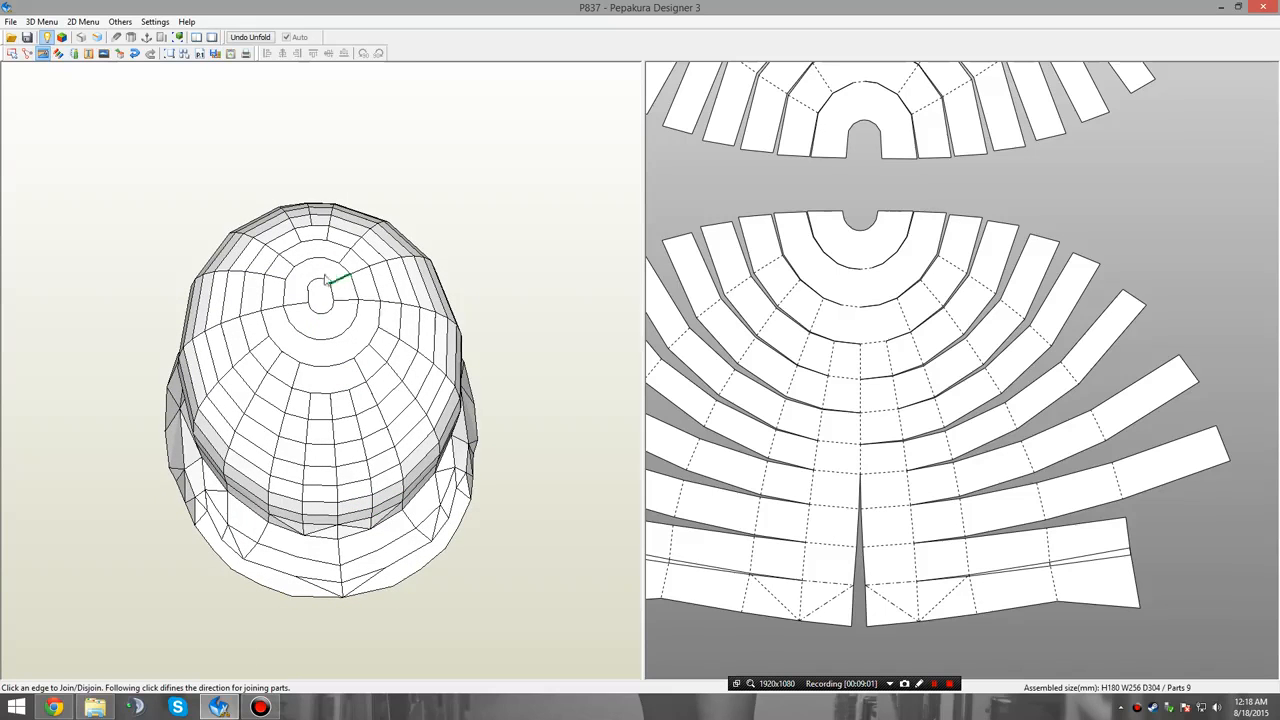
right_drag(479, 398, 334, 300)
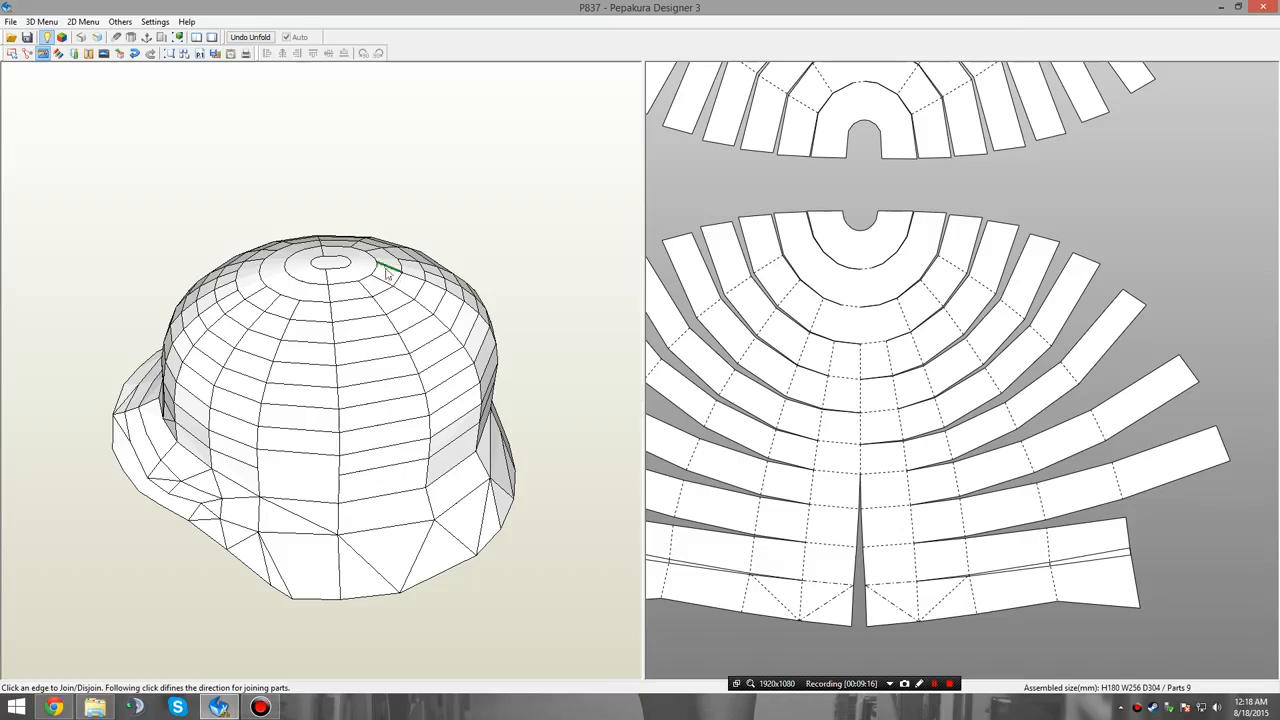
drag(508, 392, 342, 315)
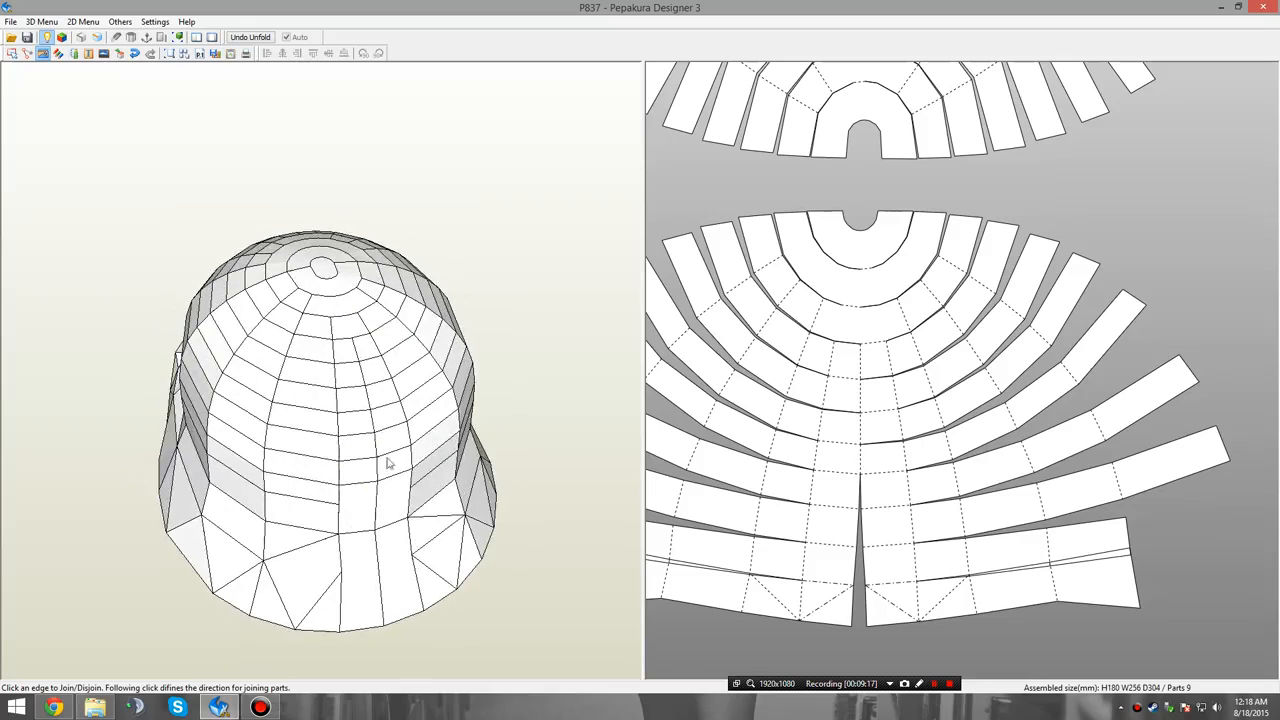
drag(388, 462, 327, 258)
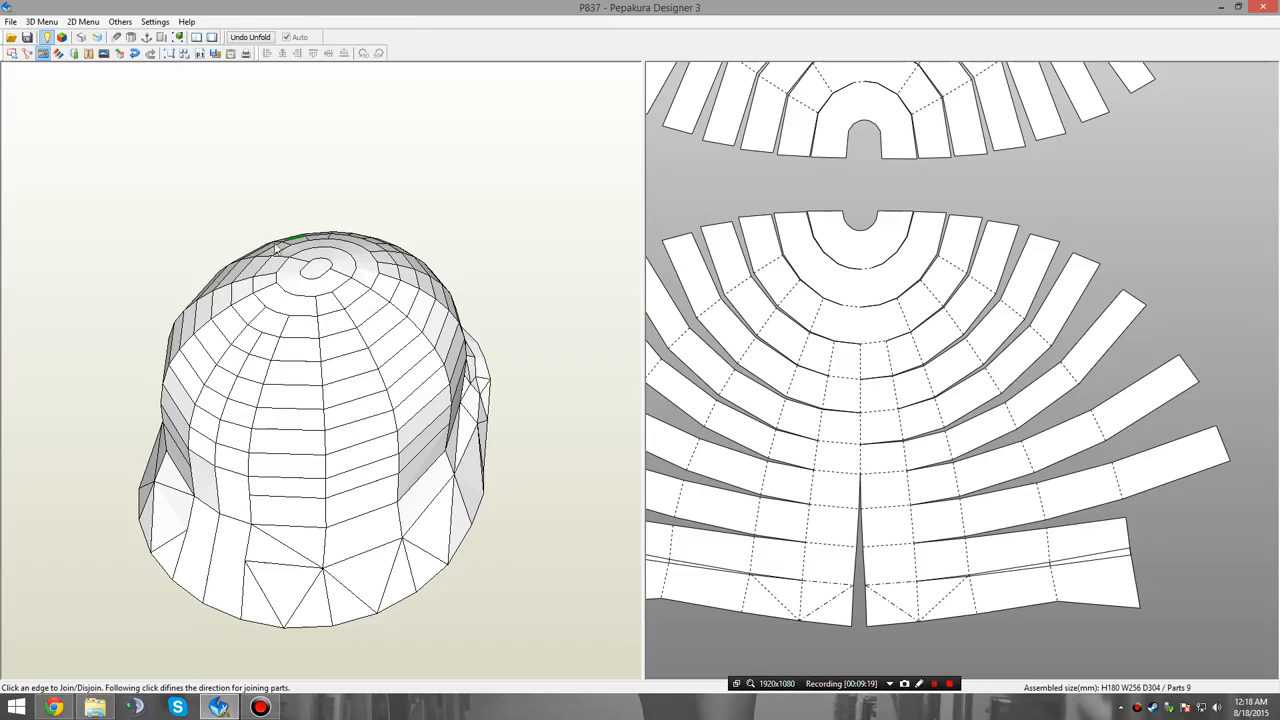
drag(326, 318, 338, 345)
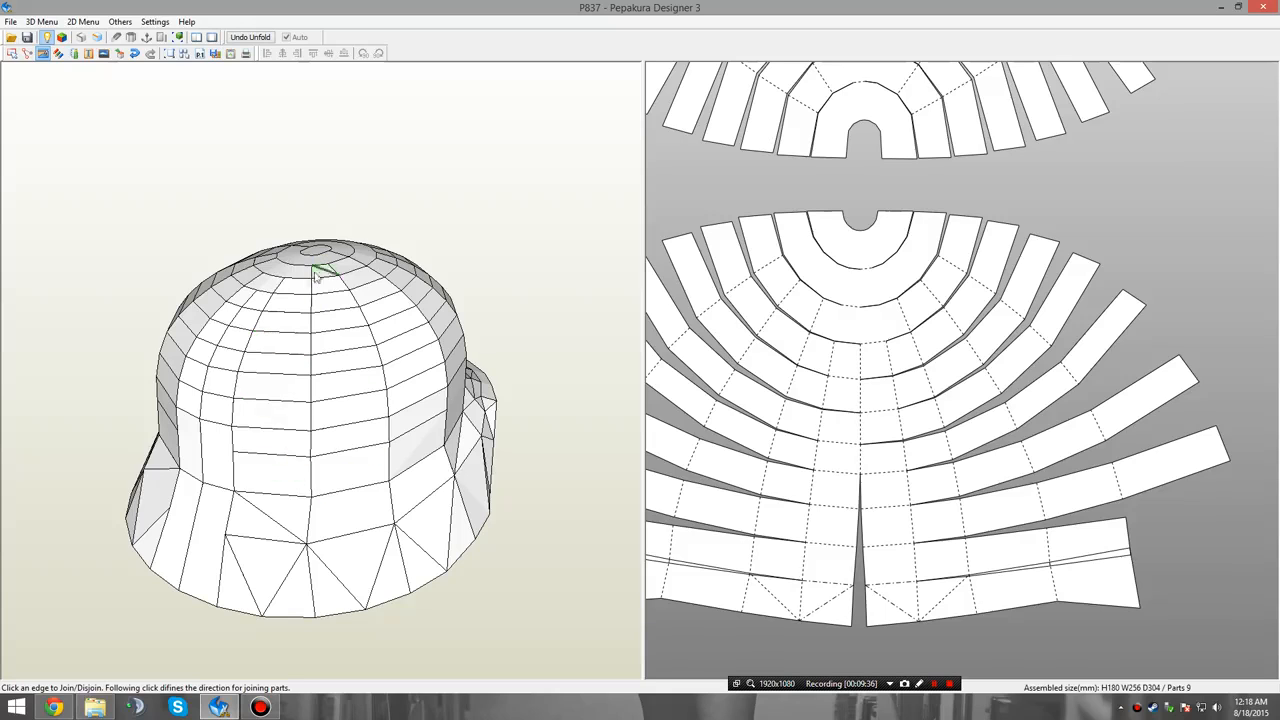
right_drag(310, 295, 328, 262)
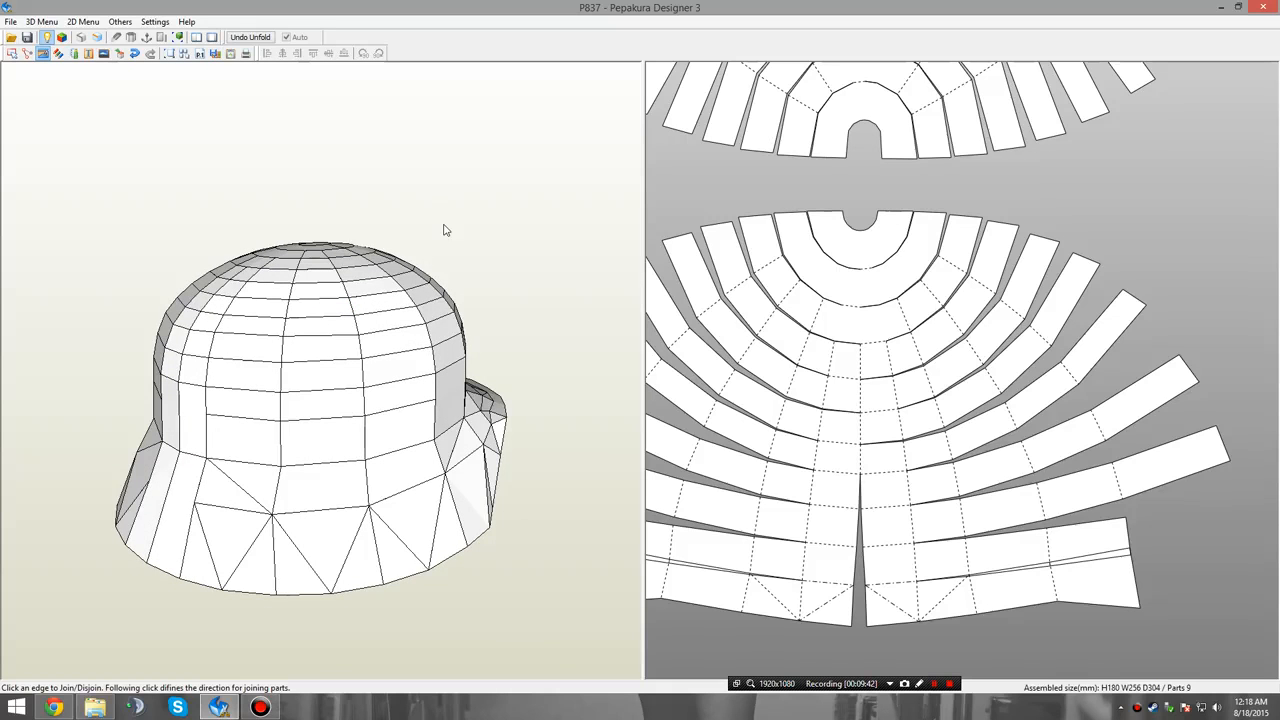
right_drag(456, 442, 381, 437)
middle_drag(910, 468, 898, 450)
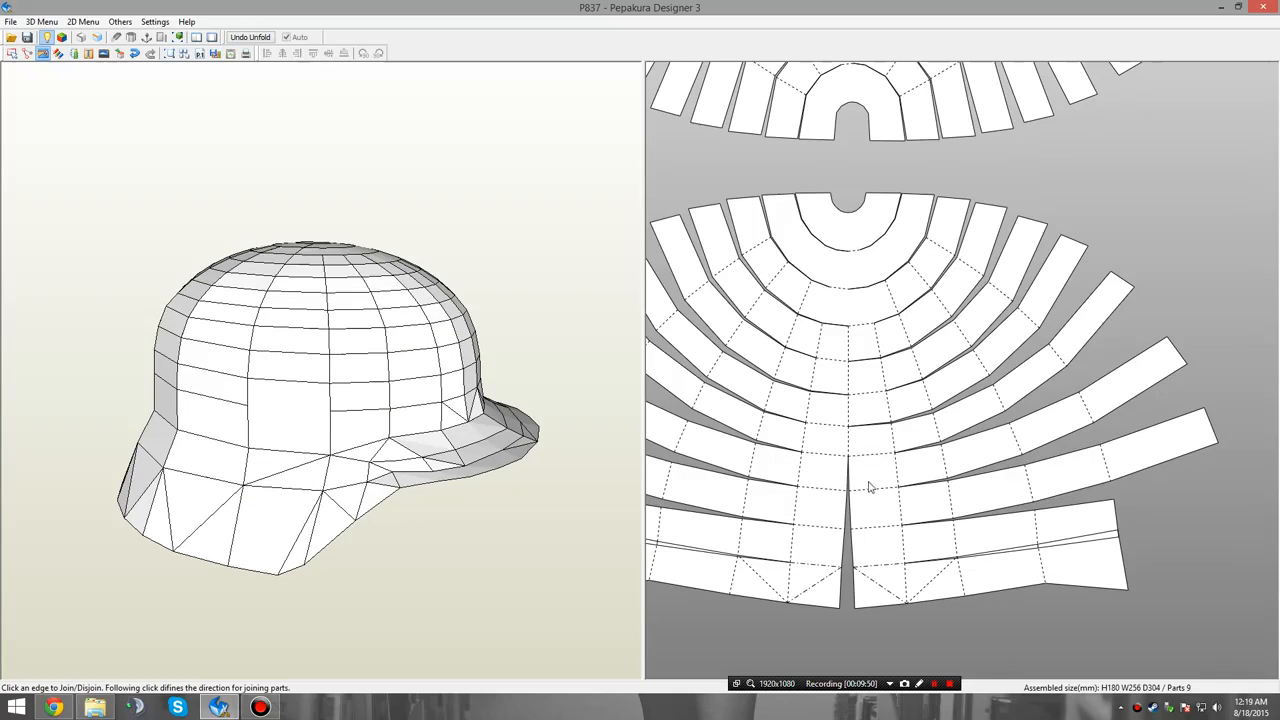
middle_drag(924, 363, 881, 364)
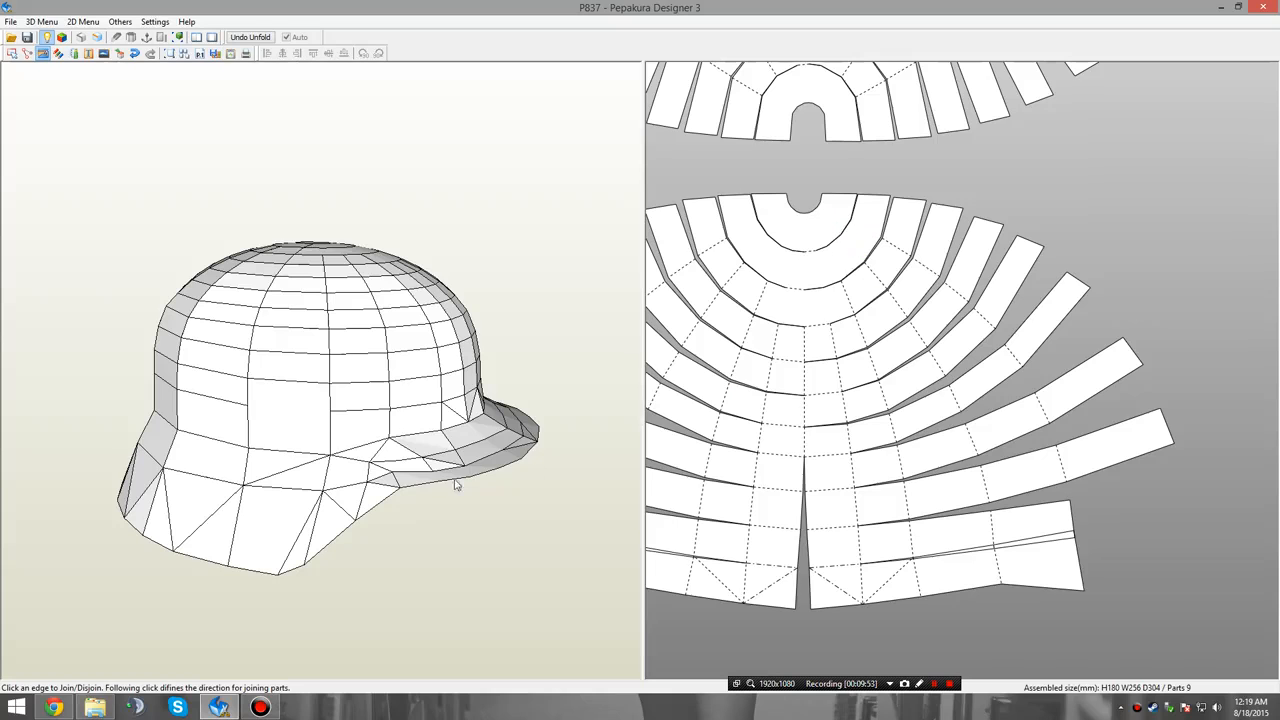
mouse_move(455, 485)
right_down()
mouse_move(420, 486)
mouse_move(447, 478)
right_up()
Switch to selecting parts and highlight the lower and upper fans one after the other to examine where they meet on the helmet.
right_click(1201, 158)
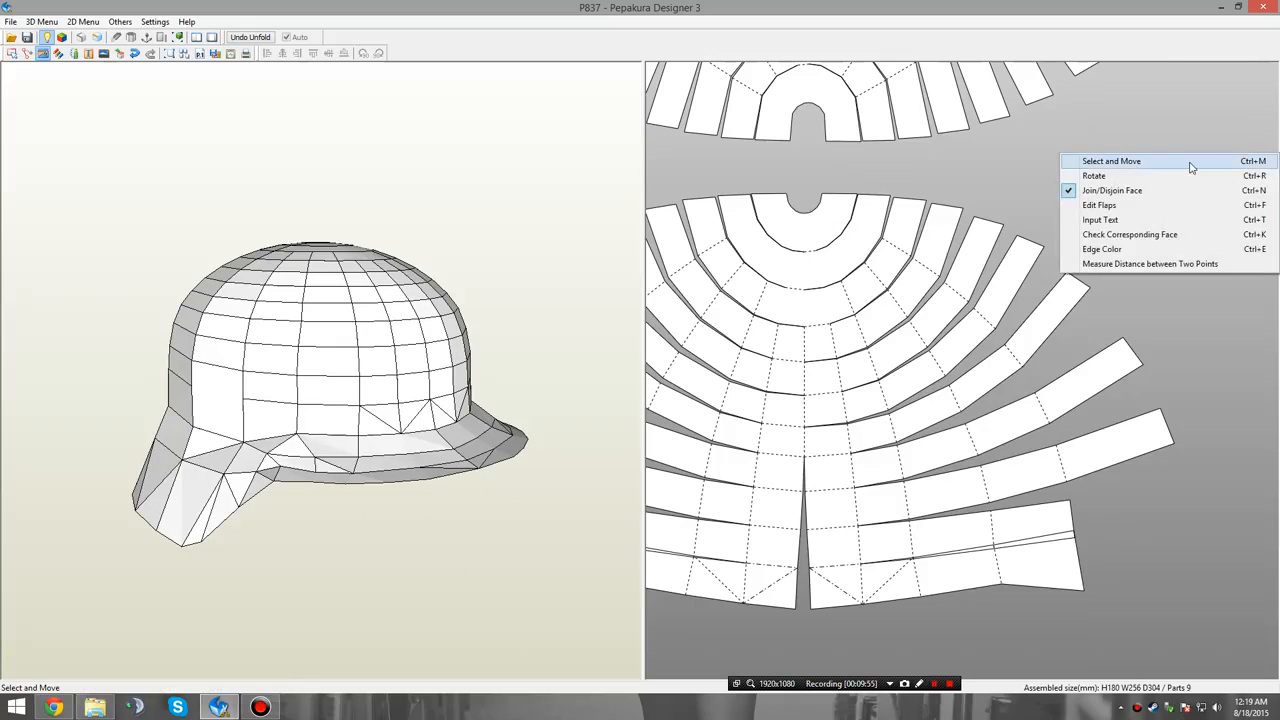
click(994, 176)
right_drag(463, 393, 459, 340)
right_click(884, 180)
click(1000, 189)
click(850, 265)
drag(354, 341, 341, 285)
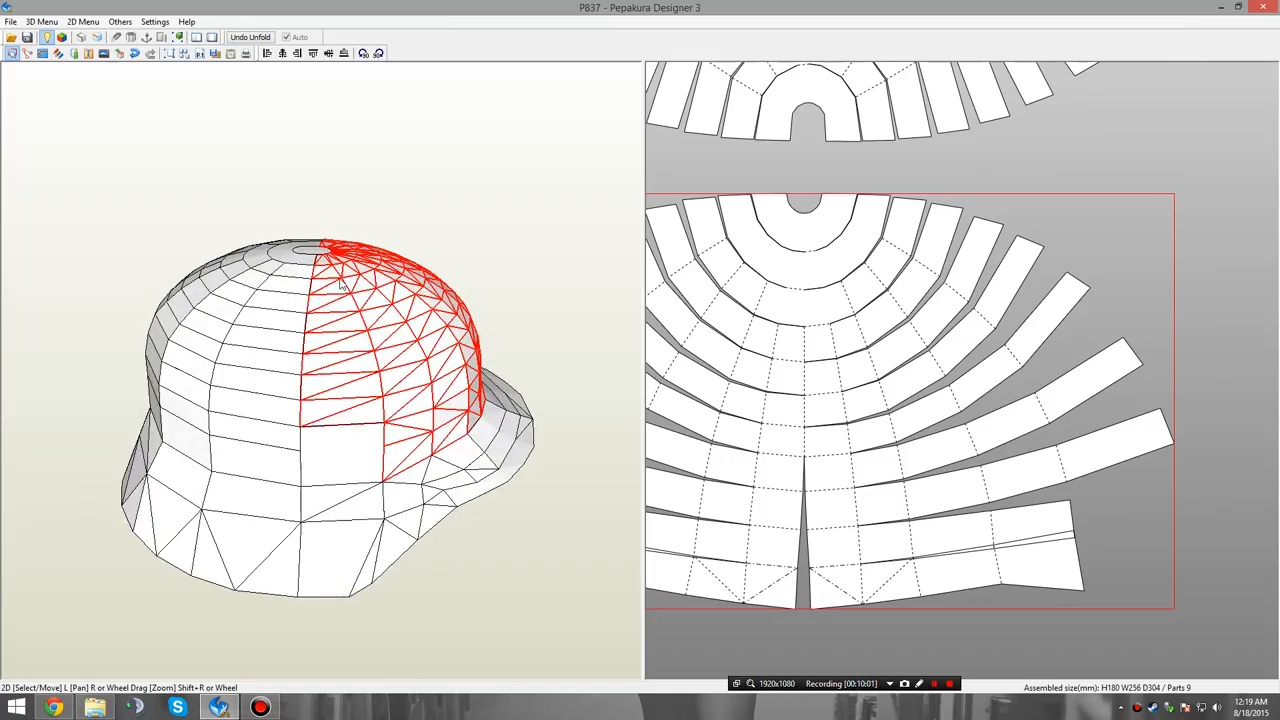
click(338, 465)
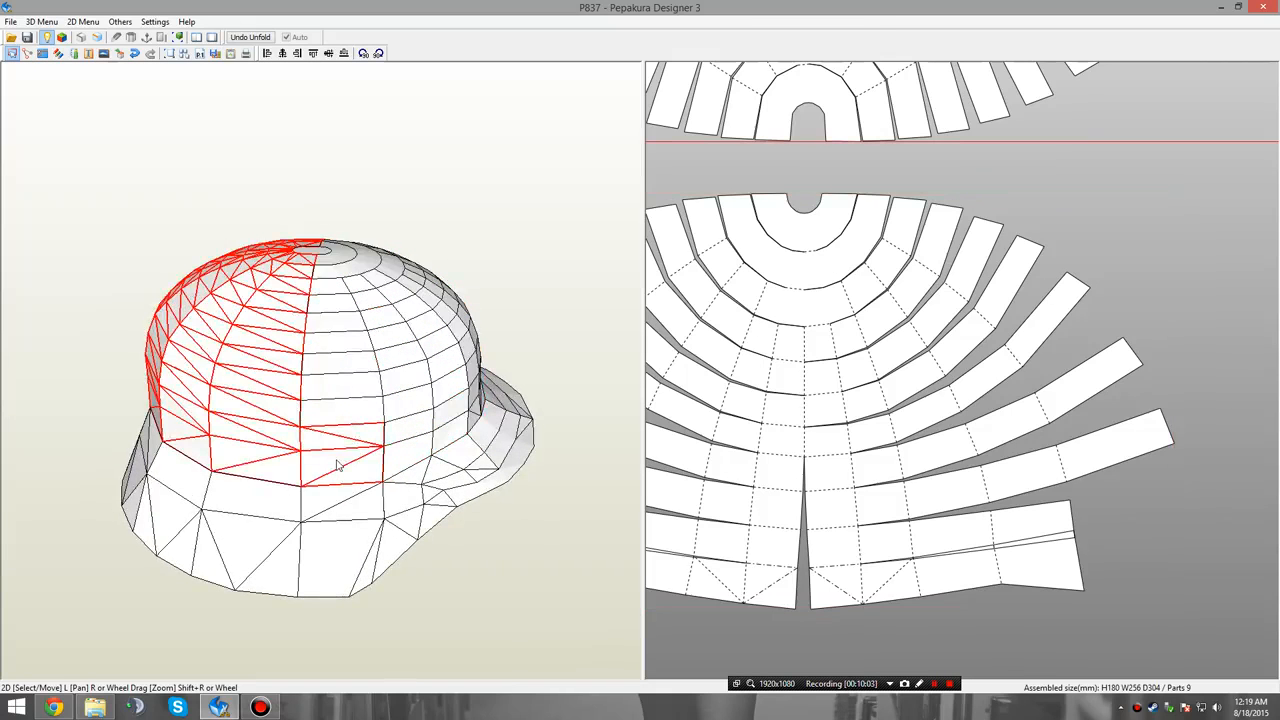
drag(381, 430, 330, 440)
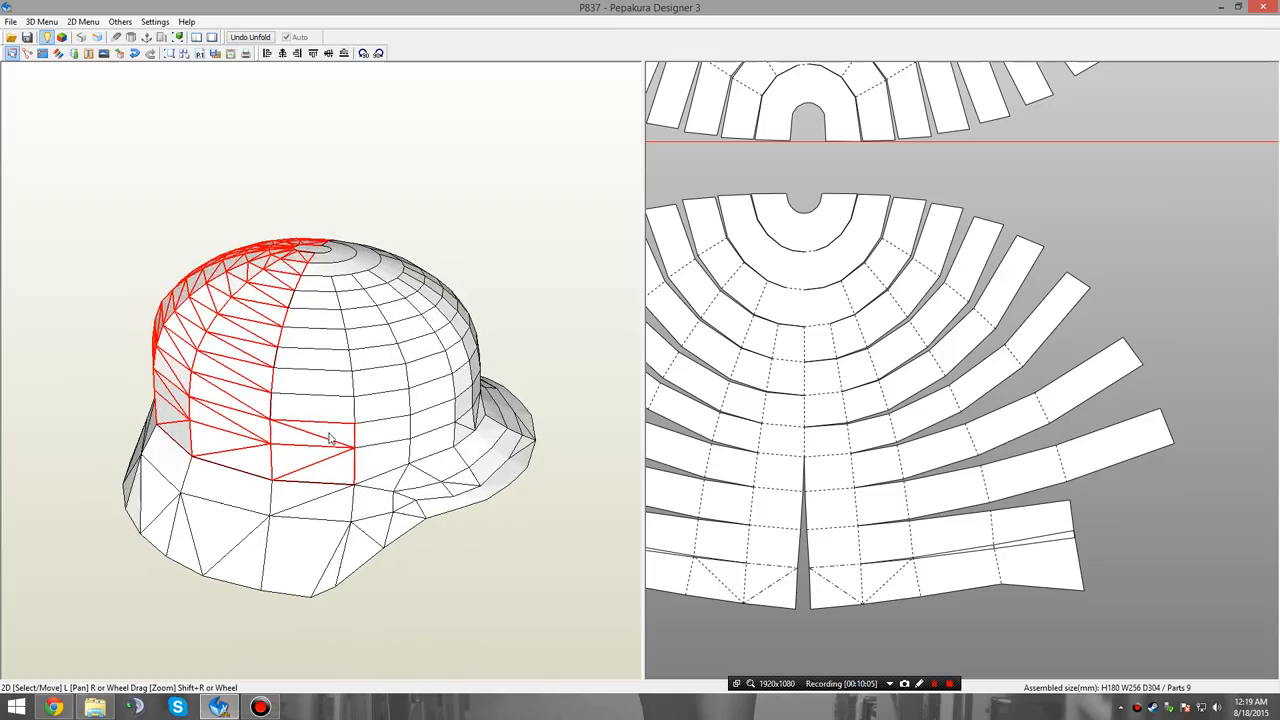
Disjoin the square end panel from each of the two wide outer strips of the upper crown fan.
scroll(899, 269, down, 4)
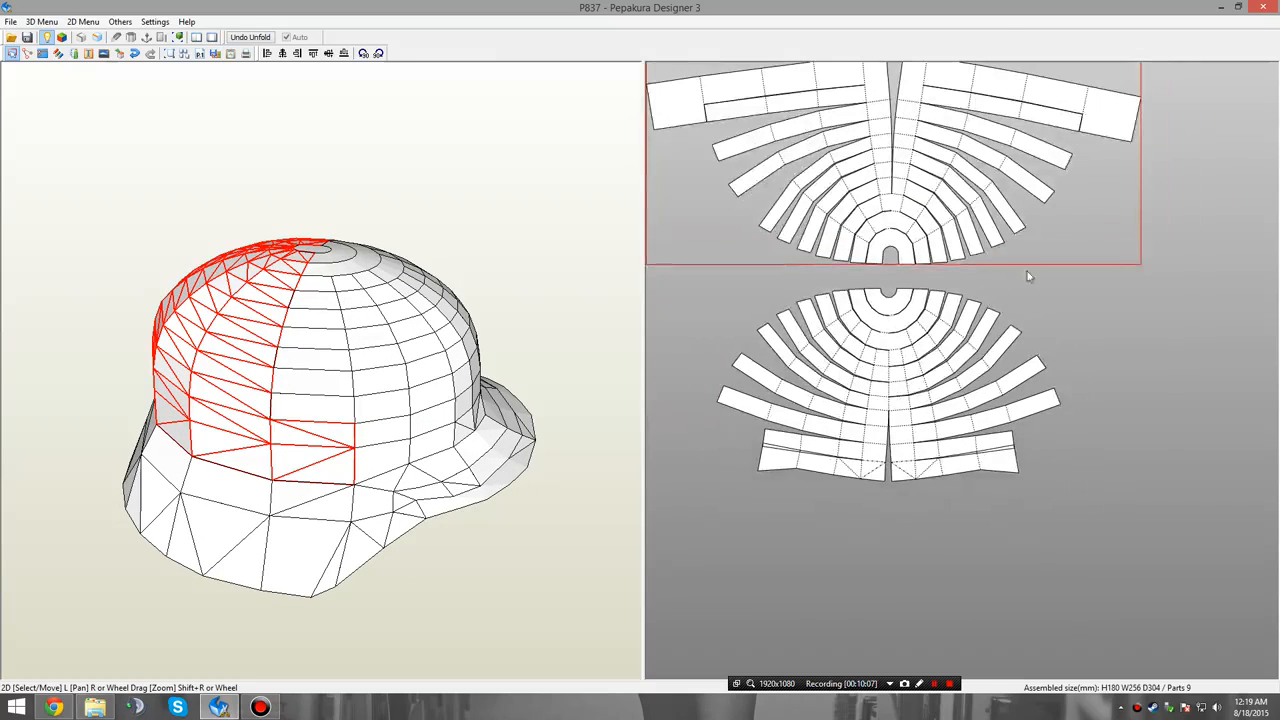
scroll(1027, 271, up, 1)
right_click(1137, 366)
click(1127, 405)
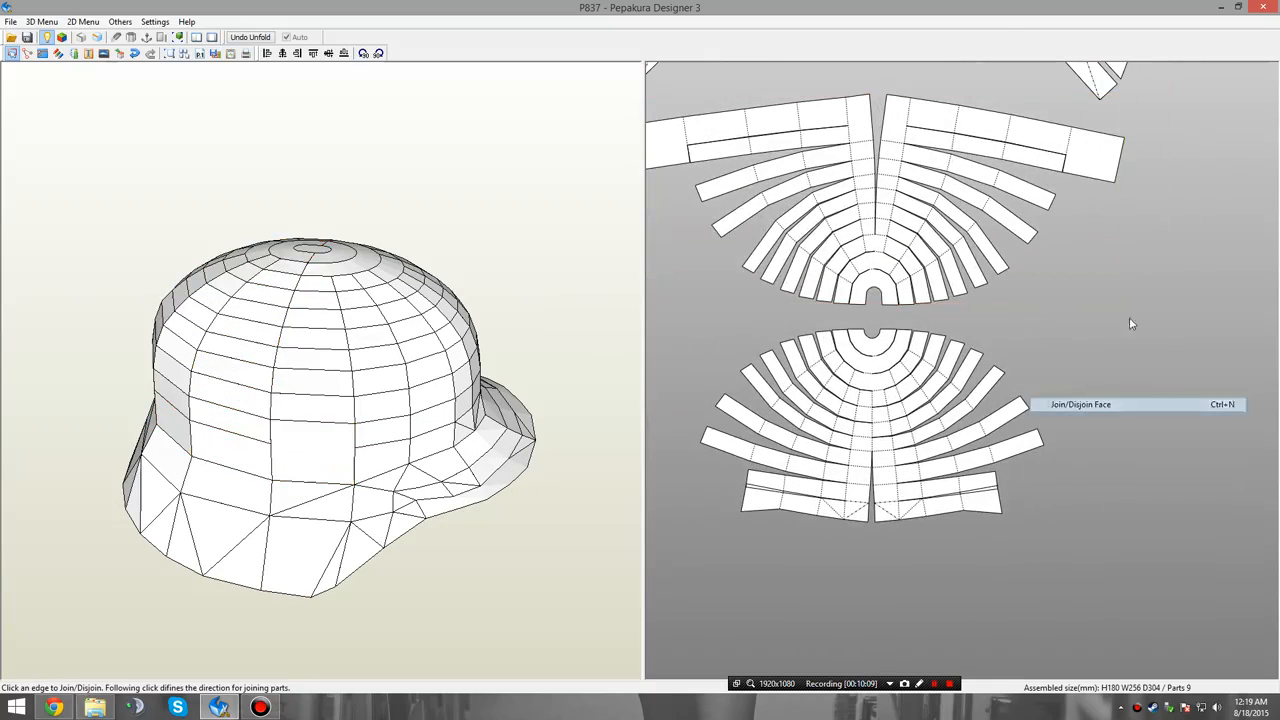
click(1068, 146)
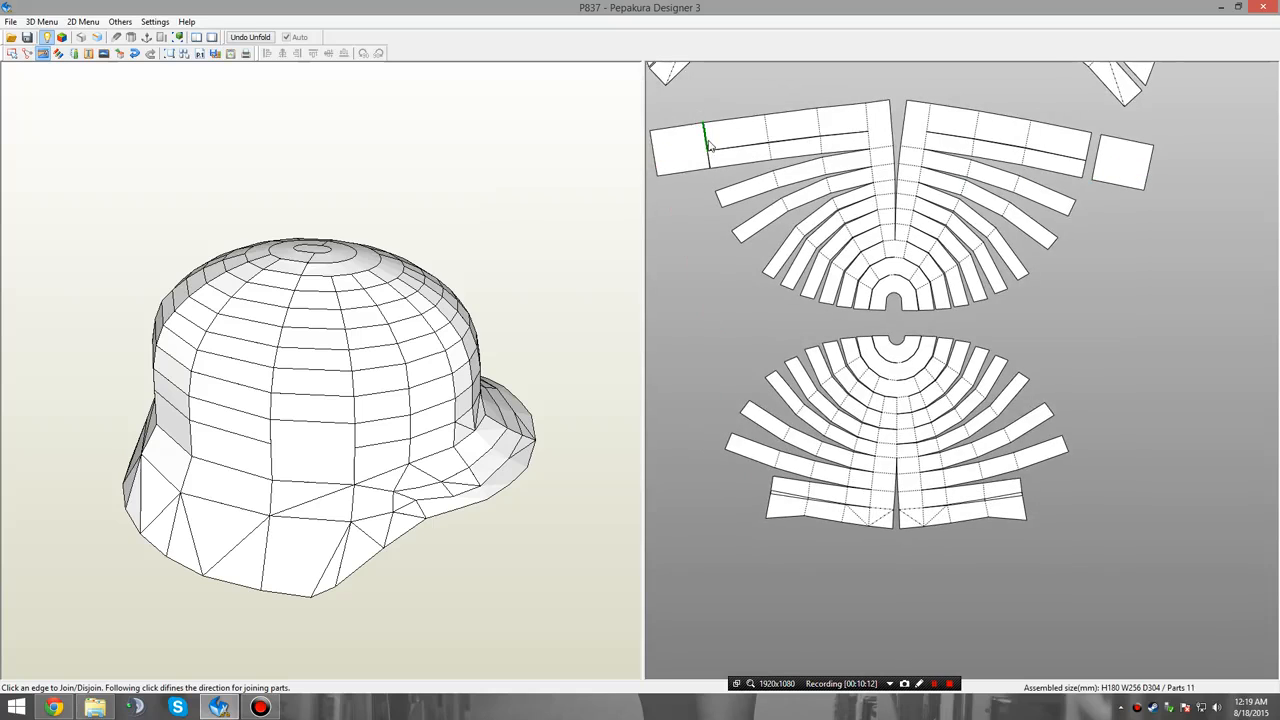
click(706, 145)
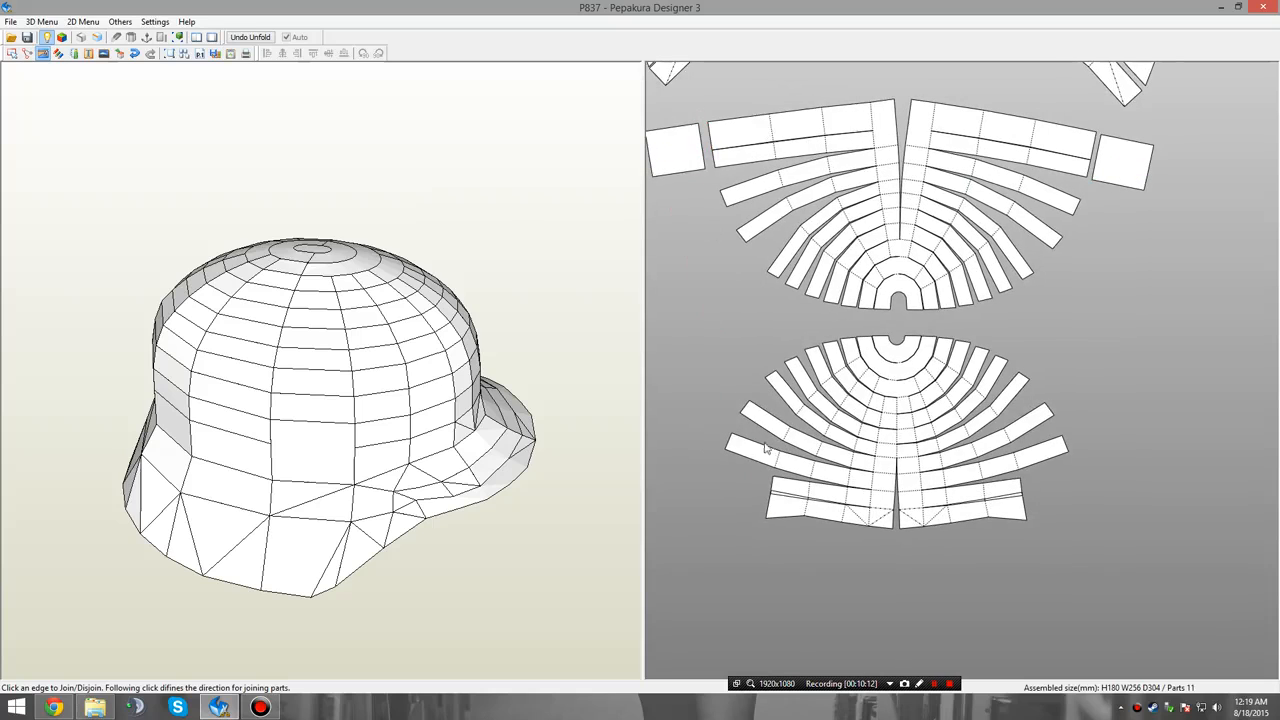
click(675, 177)
middle_drag(948, 379, 1080, 306)
scroll(1032, 394, down, 1)
middle_drag(1075, 417, 1087, 422)
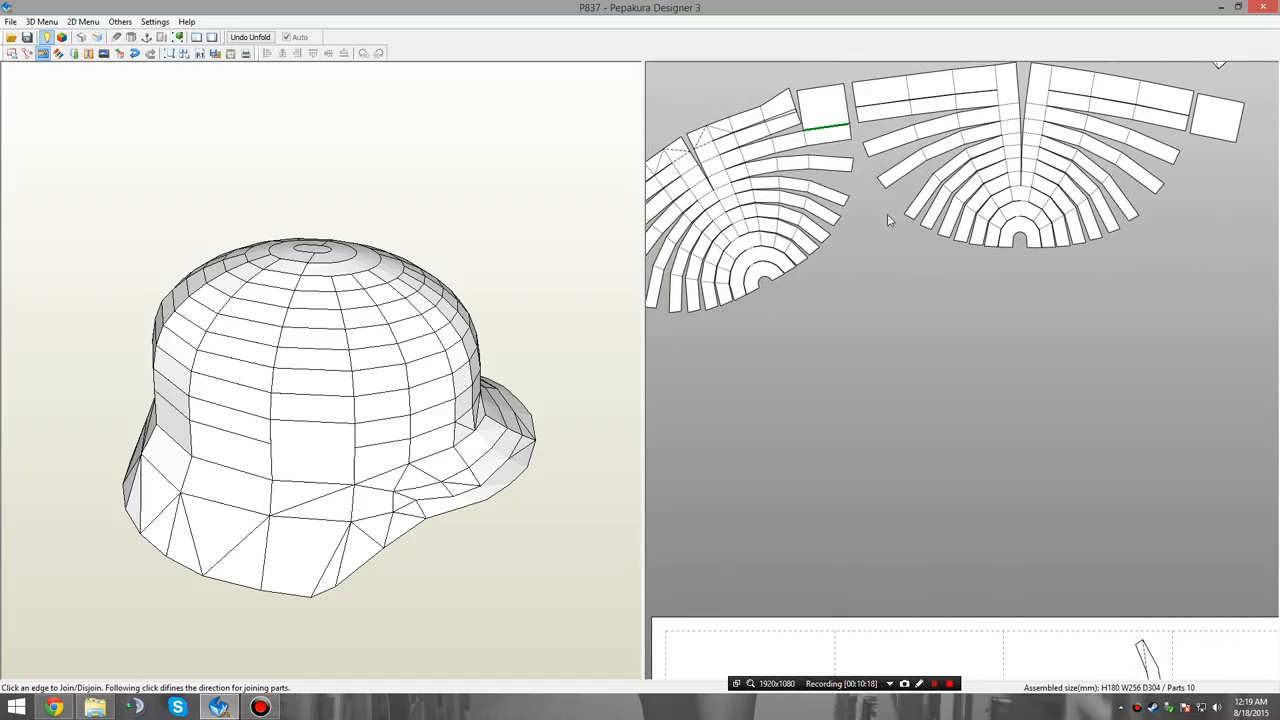
key(ctrl+z)
click(825, 129)
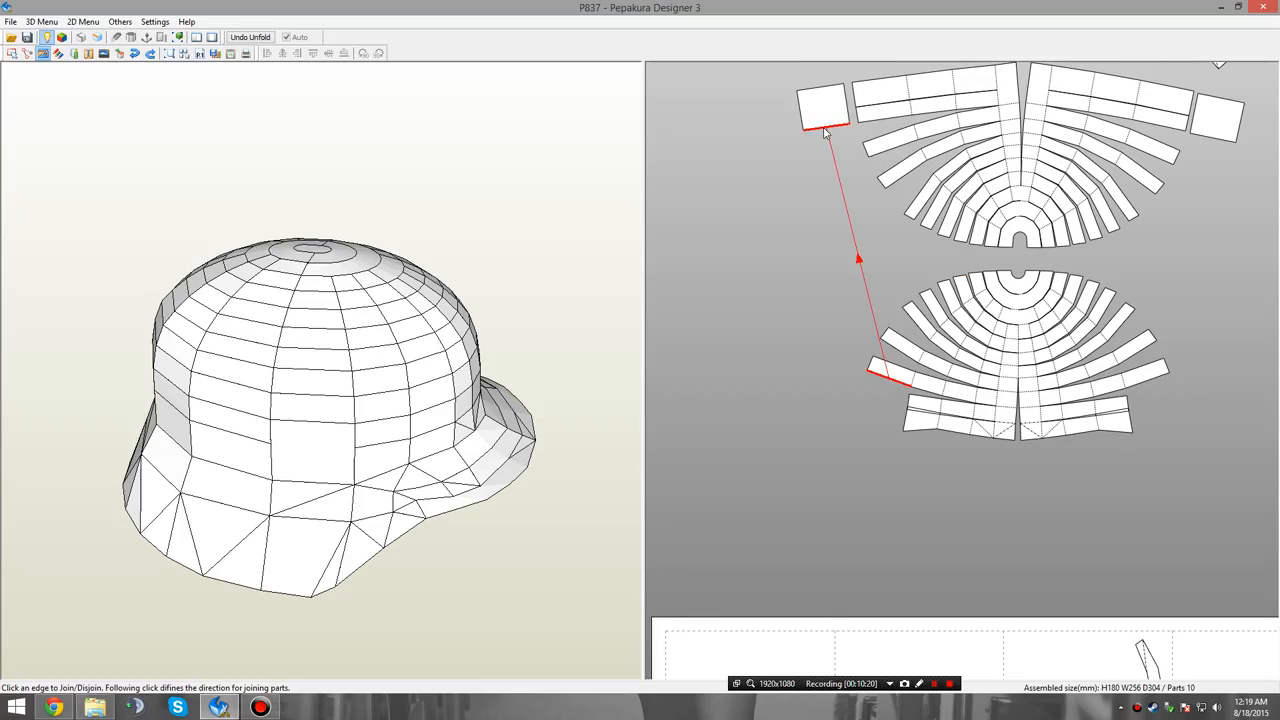
click(825, 129)
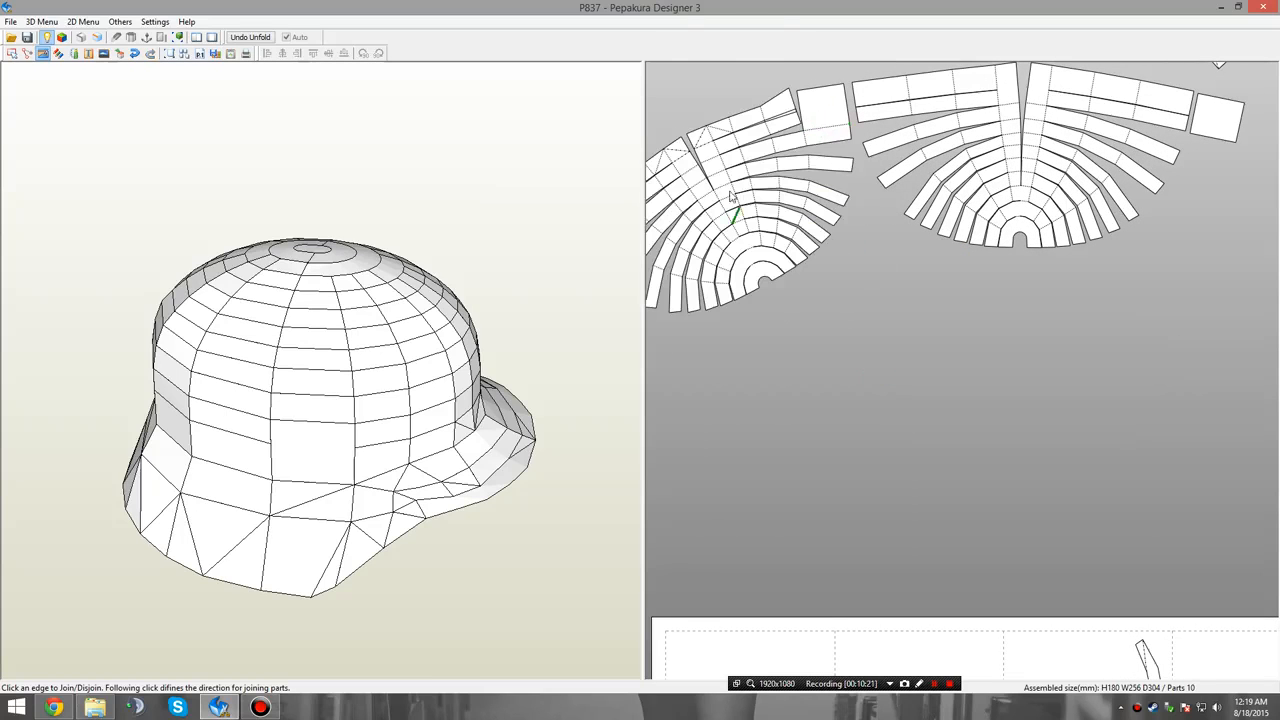
key(ctrl+z)
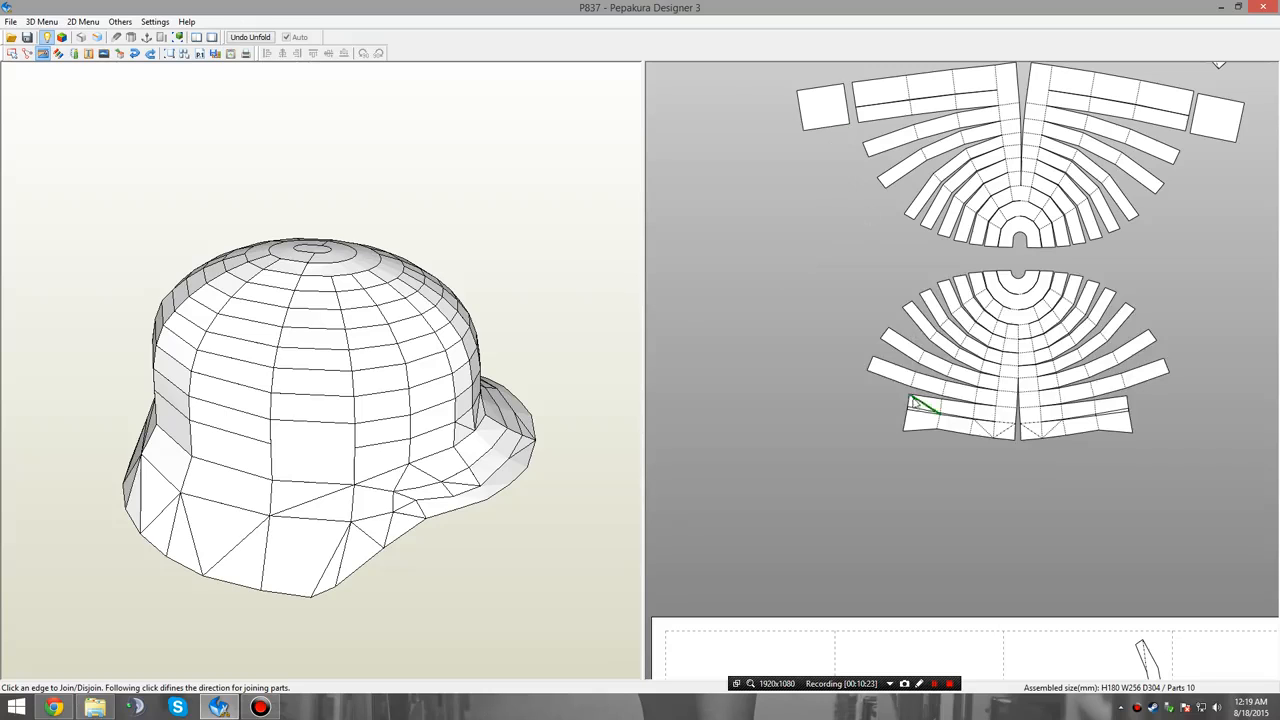
Join the two loose square panels onto the ends of the lower fan's longest side strips, keeping the fan in place.
click(888, 381)
click(888, 381)
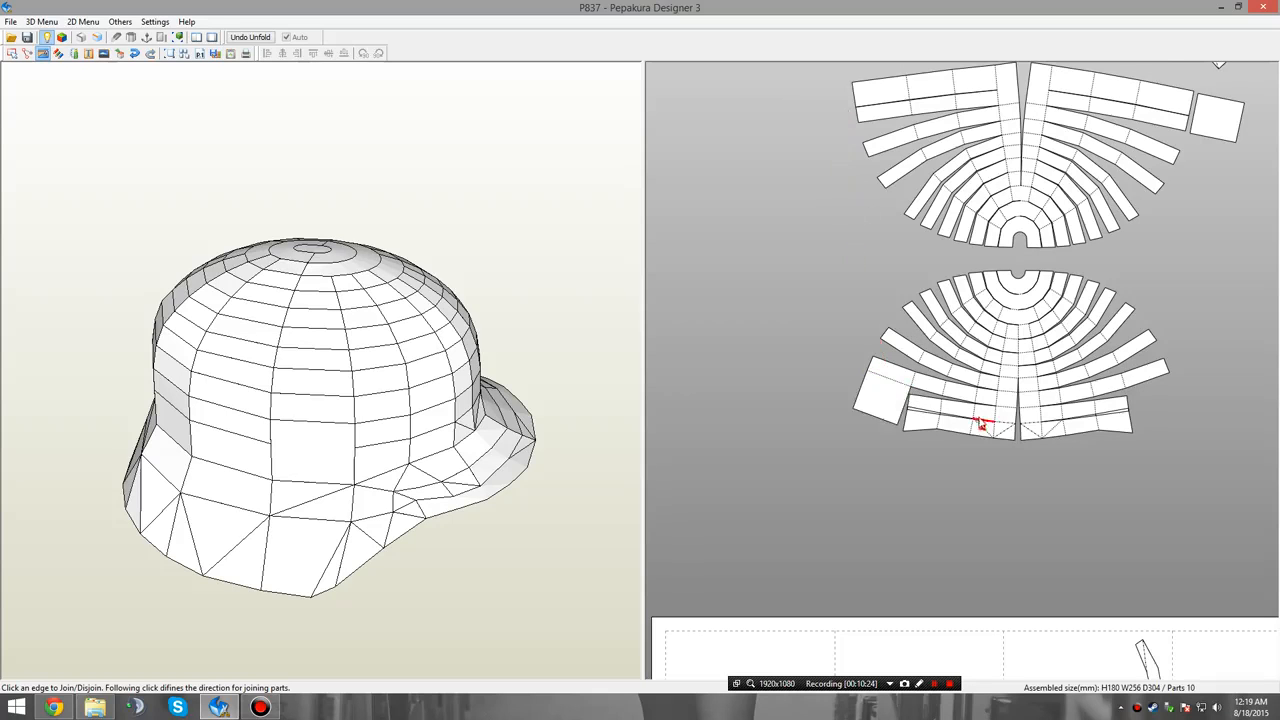
click(1090, 388)
click(1090, 388)
Disjoin the outermost face from each side strip on the right half of the lower fan, including the face carrying the square panel.
scroll(1103, 428, down, 1)
scroll(1079, 433, up, 4)
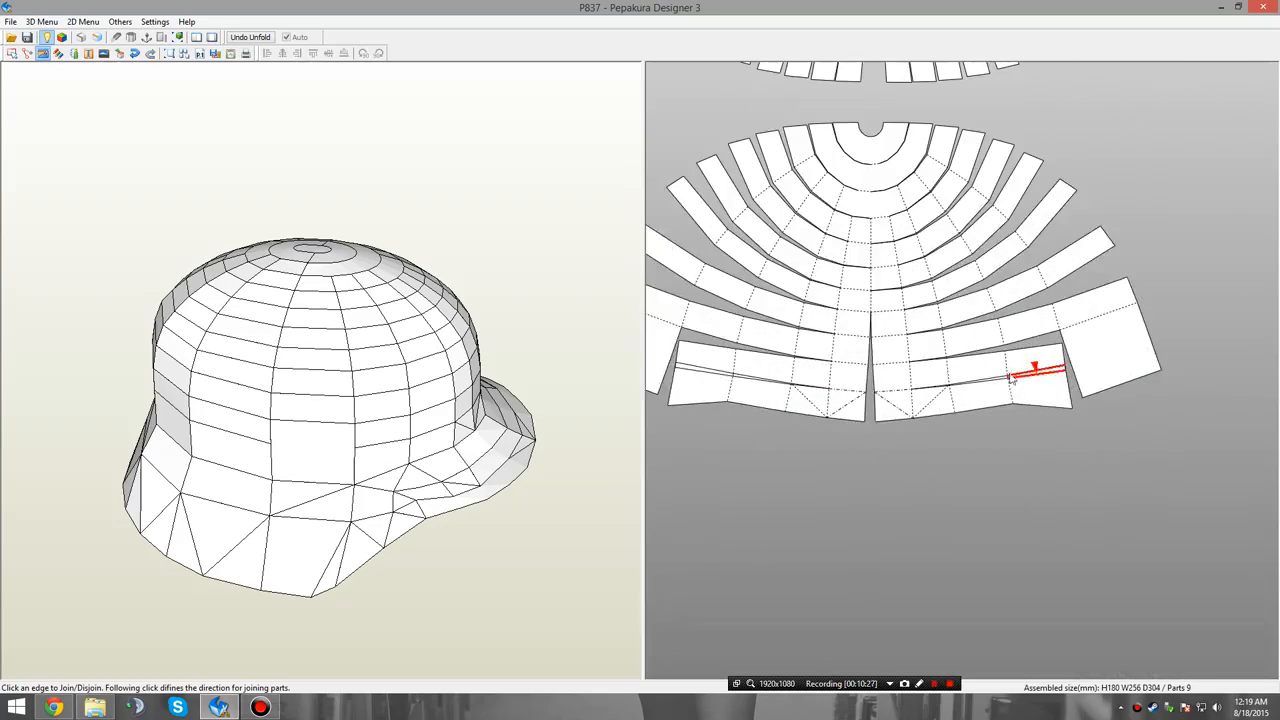
middle_drag(1042, 391, 1014, 397)
middle_drag(1106, 227, 1044, 305)
scroll(1129, 266, up, 1)
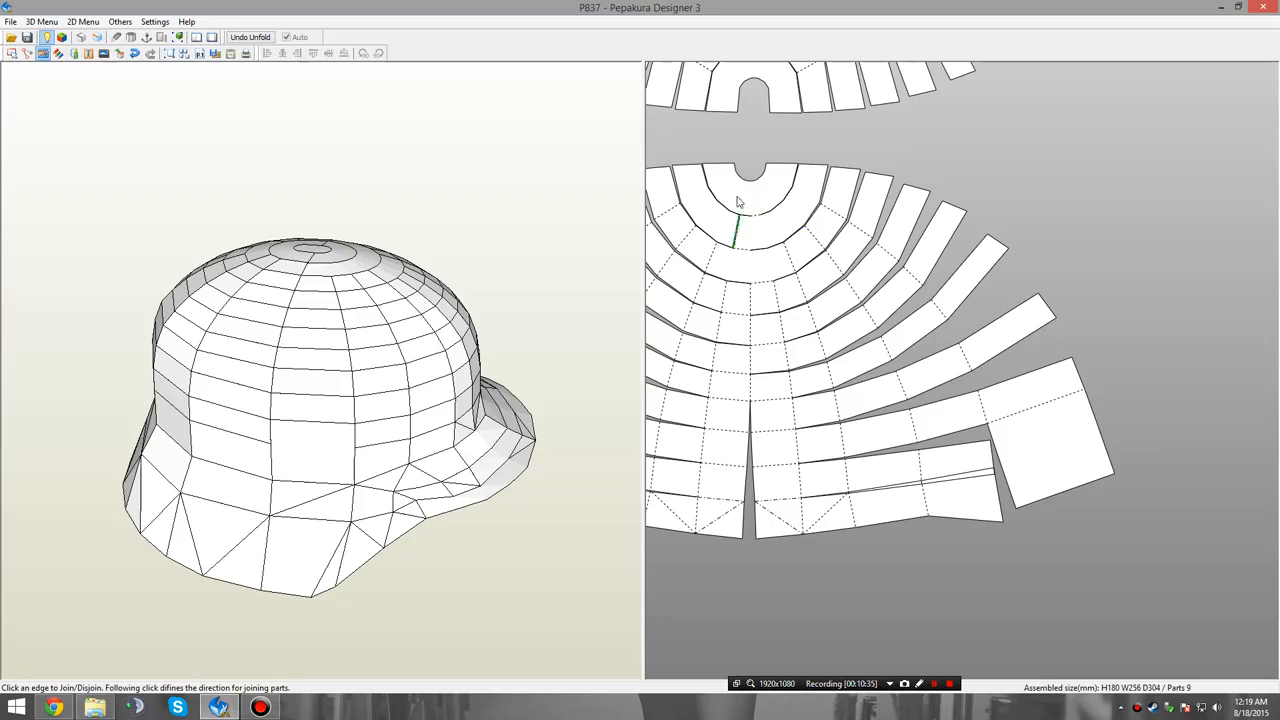
middle_drag(730, 106, 738, 160)
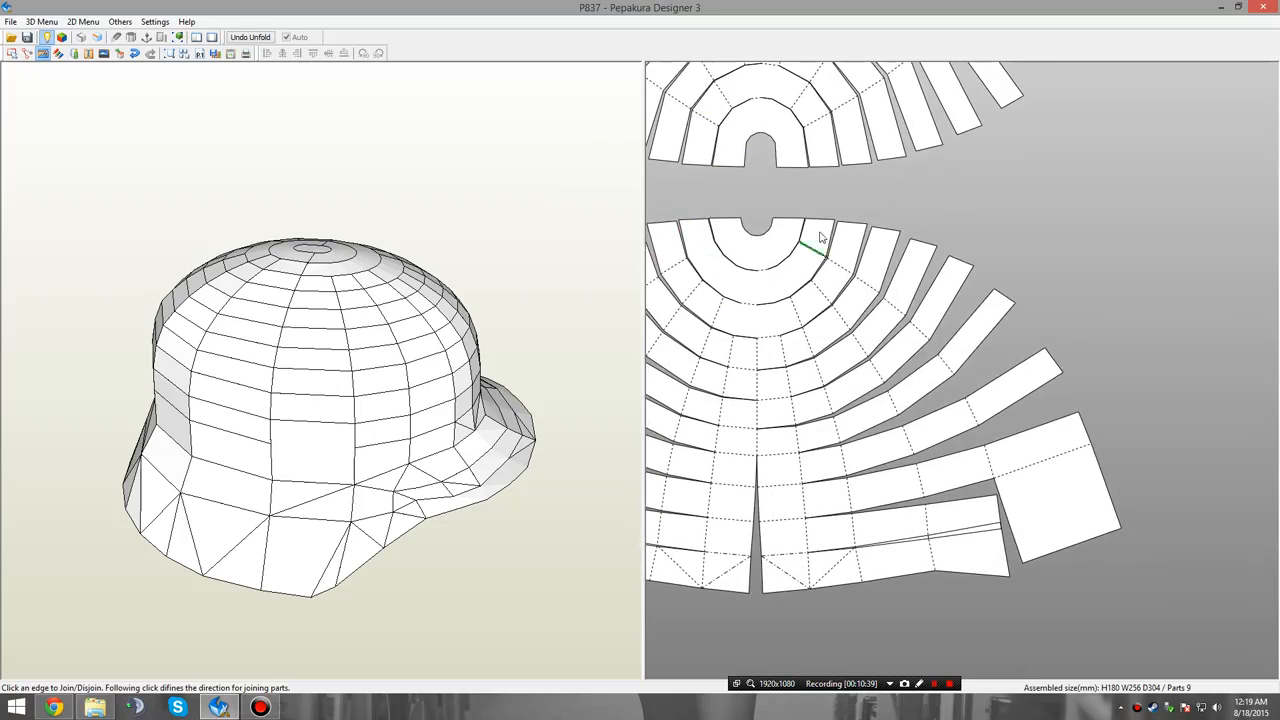
middle_drag(855, 277, 782, 189)
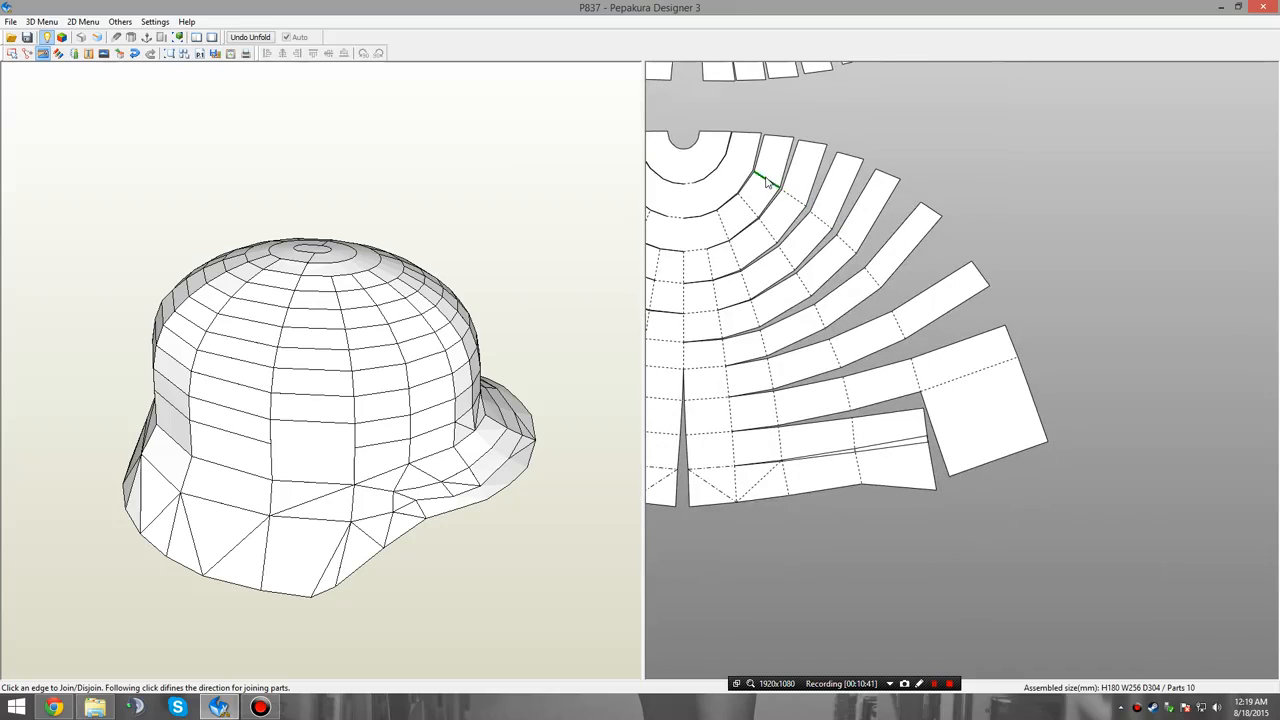
click(767, 181)
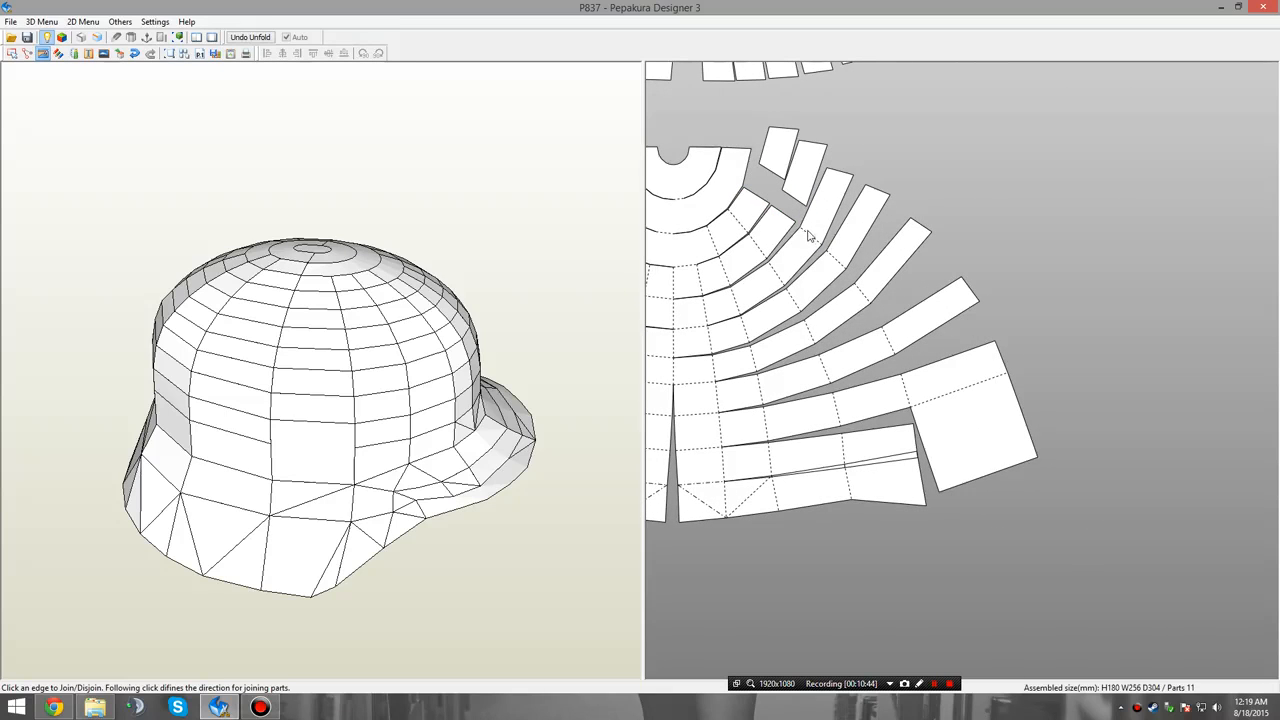
click(825, 257)
click(840, 284)
click(851, 314)
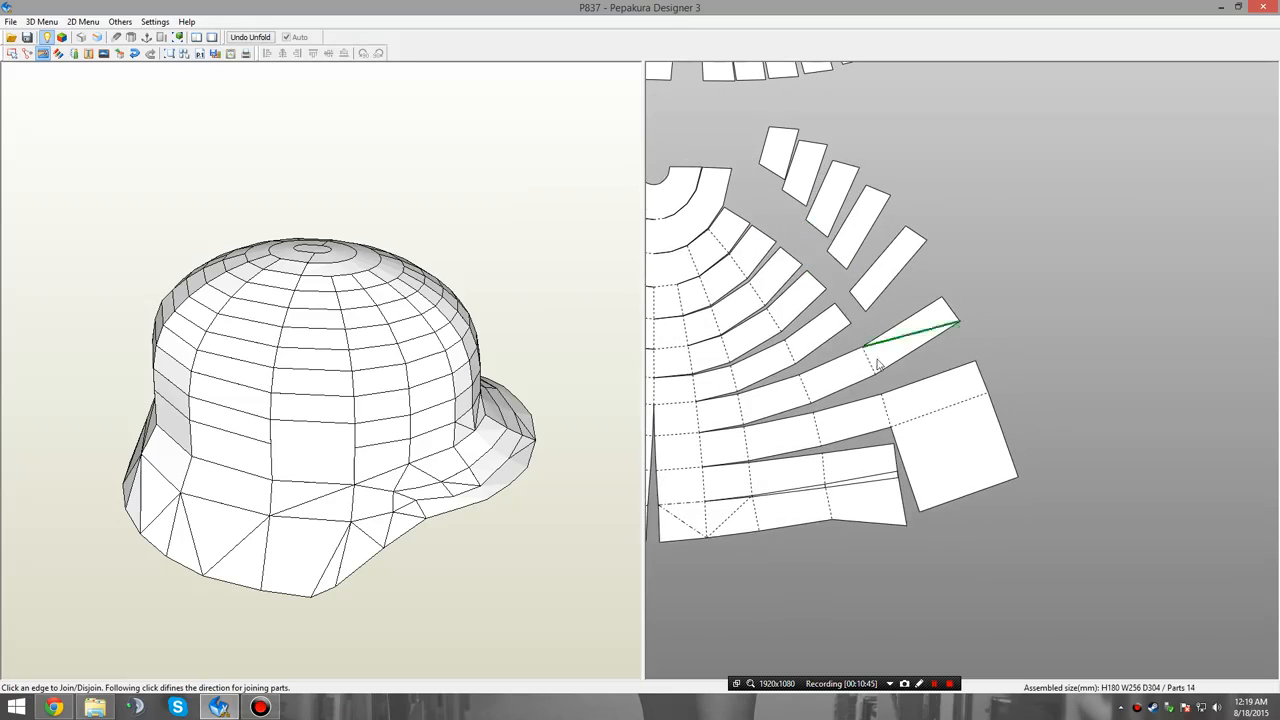
click(873, 372)
click(884, 415)
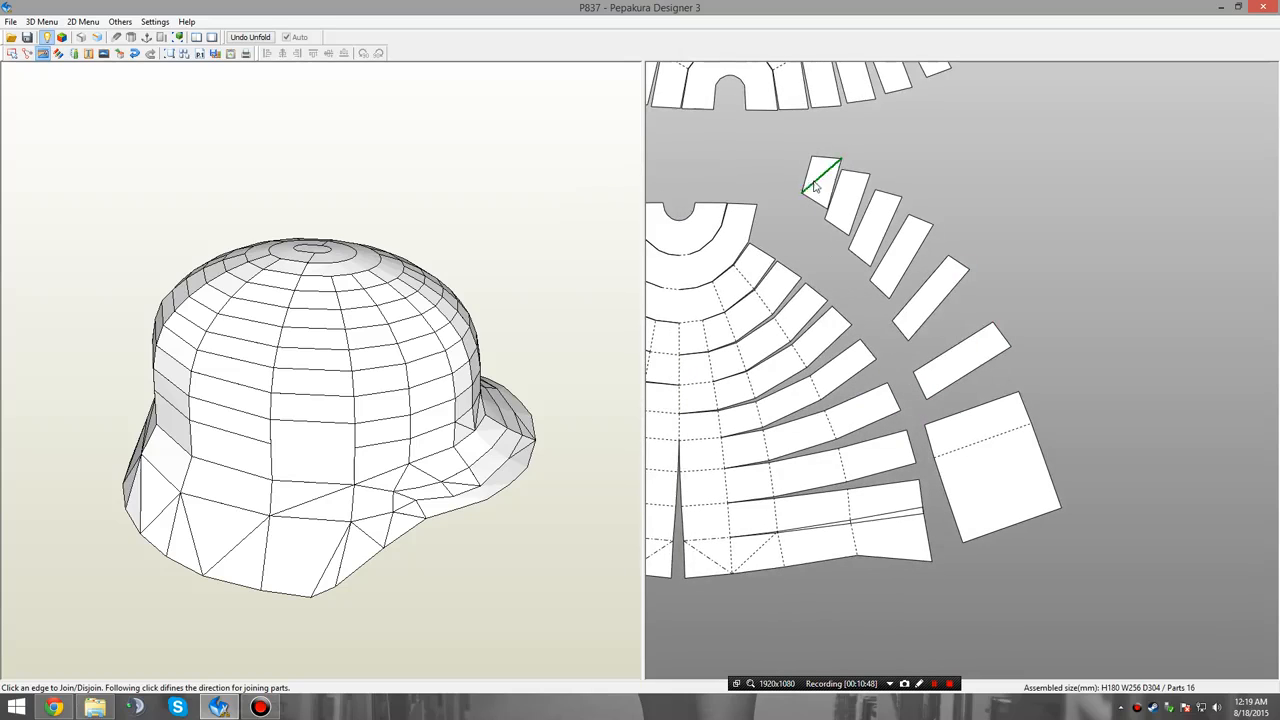
Join the seven loose end pieces in order of length into one tapered vertical panel, finishing with the square panel at its wide end.
click(836, 190)
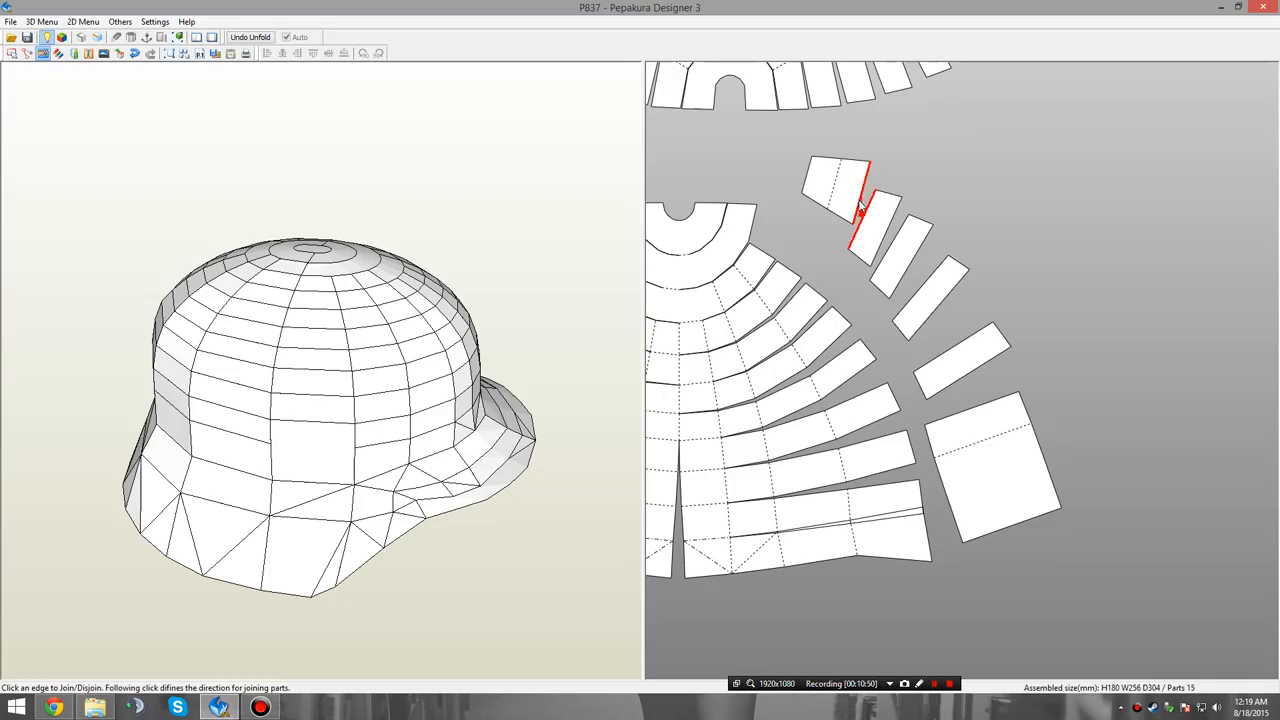
click(870, 216)
click(901, 242)
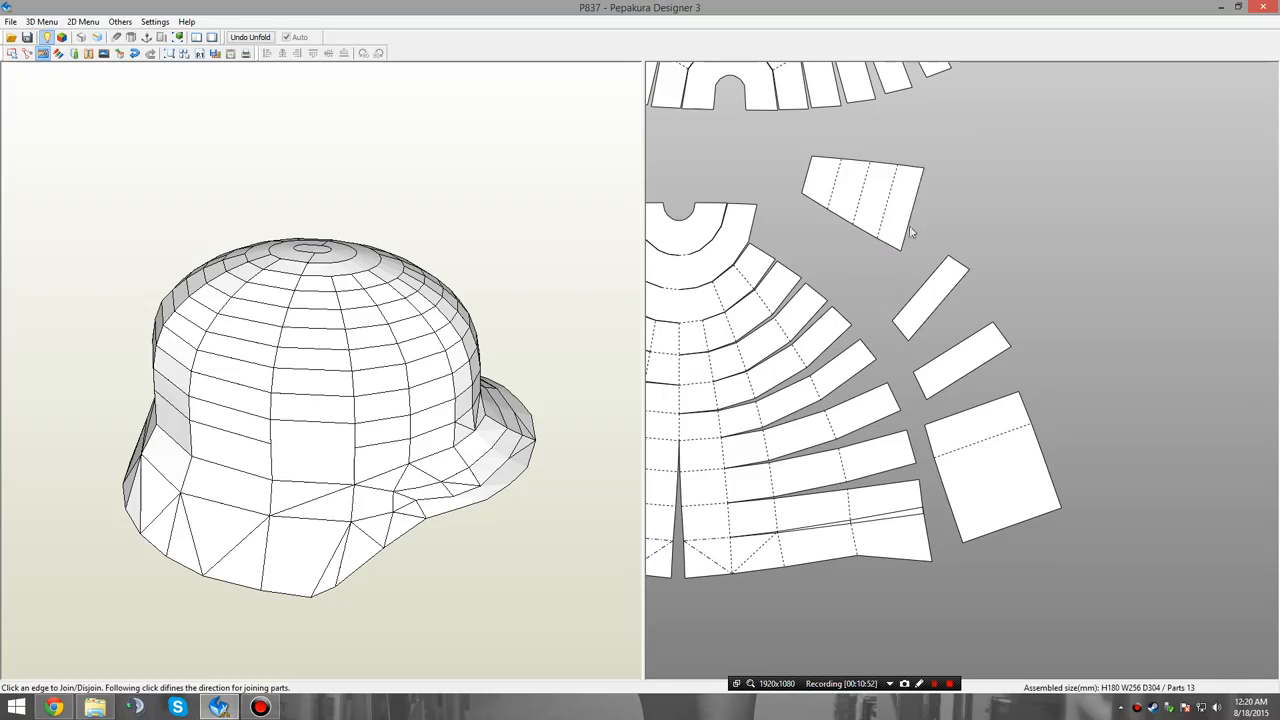
click(912, 237)
click(940, 240)
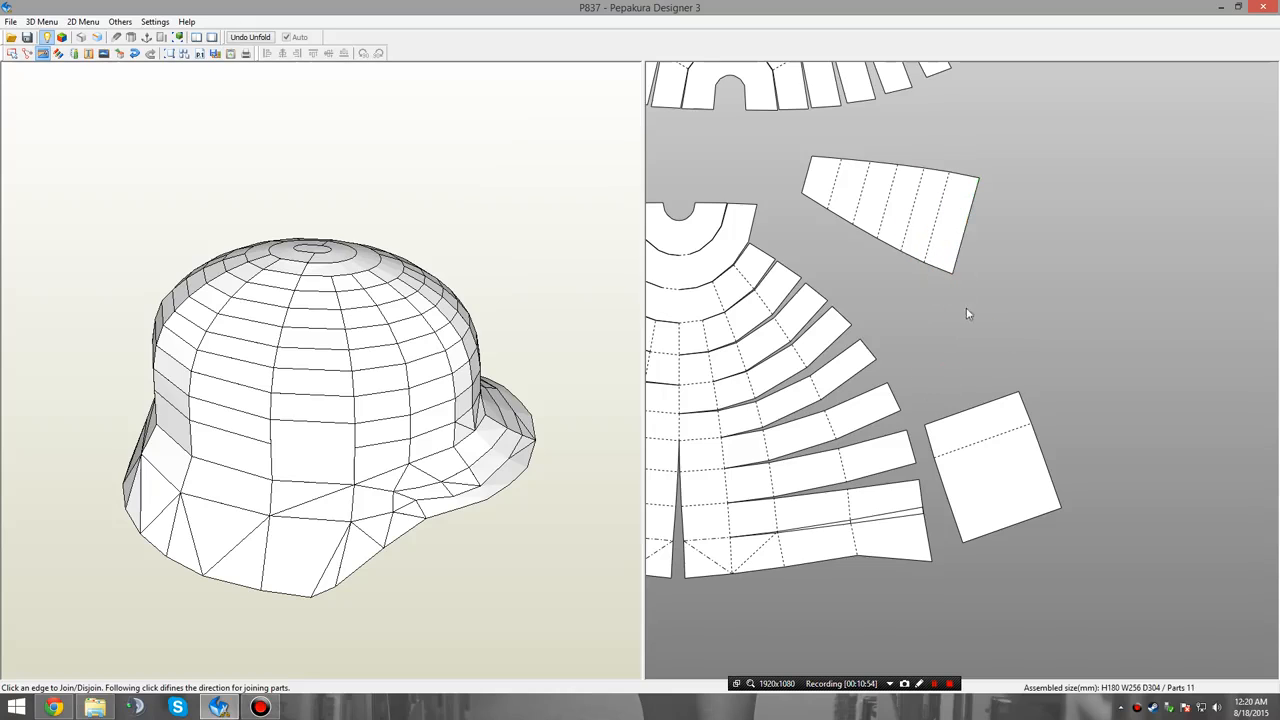
click(962, 246)
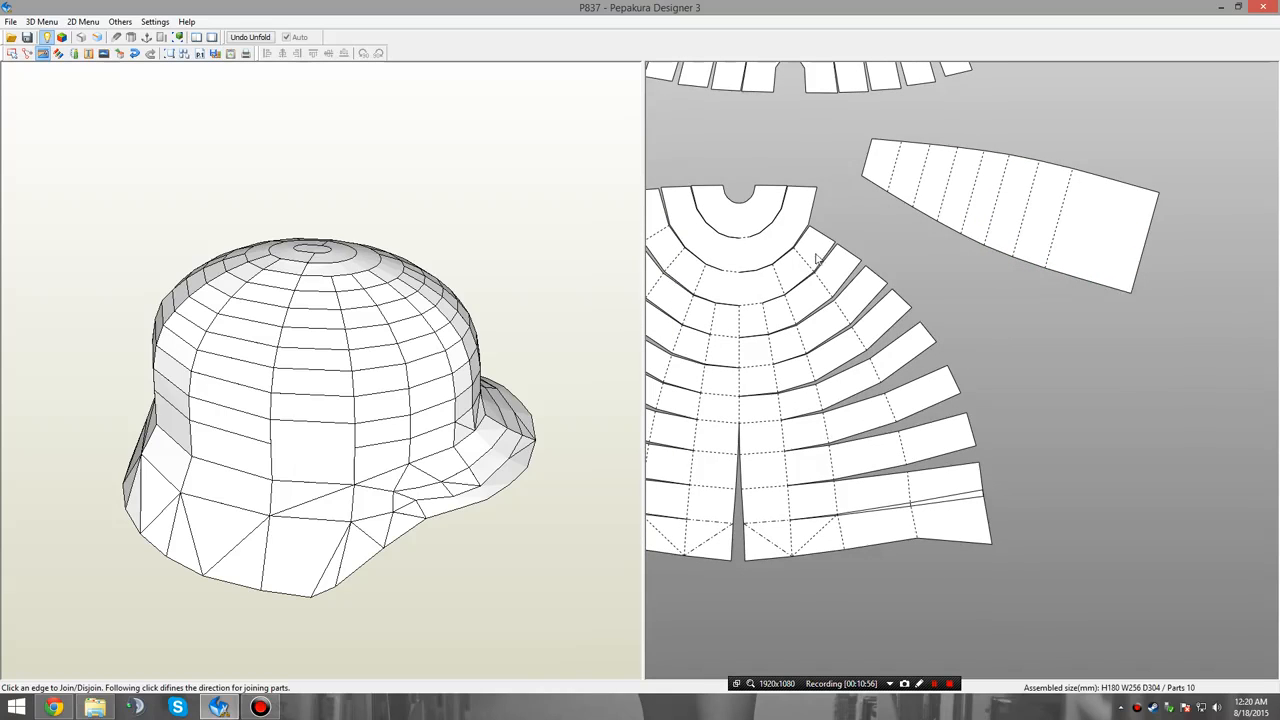
Disjoin the new outermost column of nine faces from the right-hand strips of the lower fan, down to the rim strip.
click(803, 263)
click(831, 310)
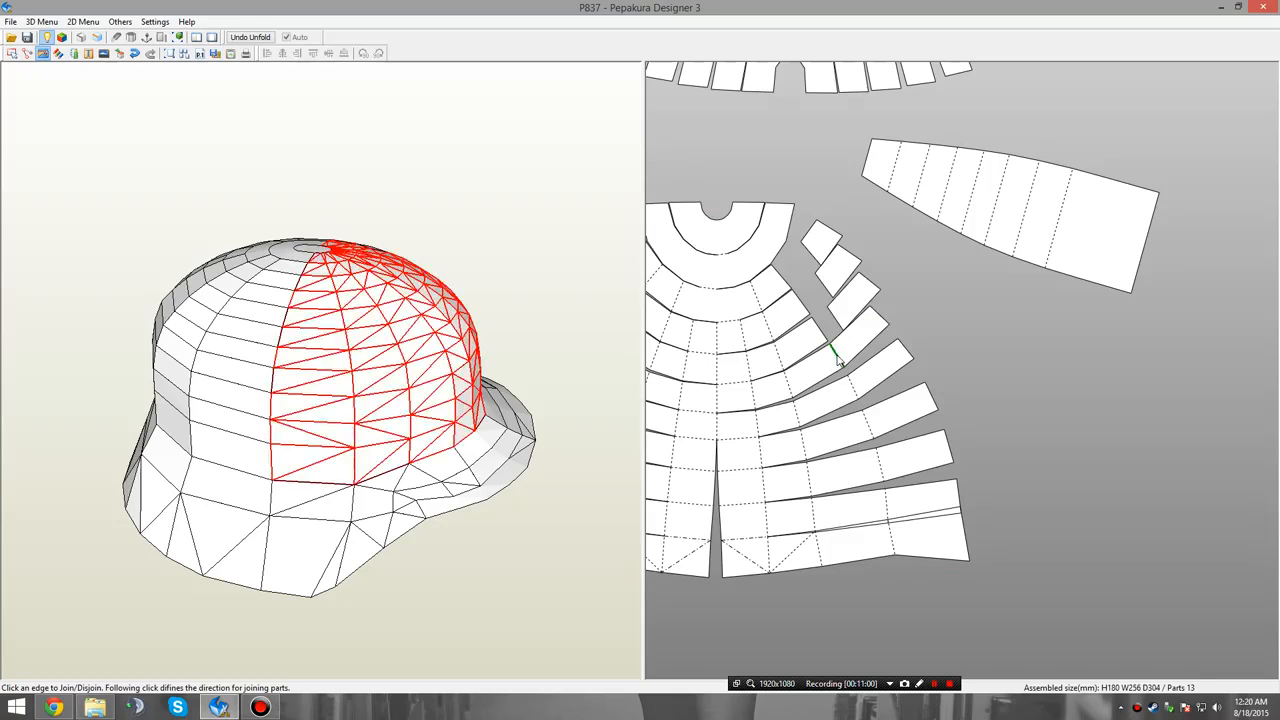
click(840, 360)
click(846, 397)
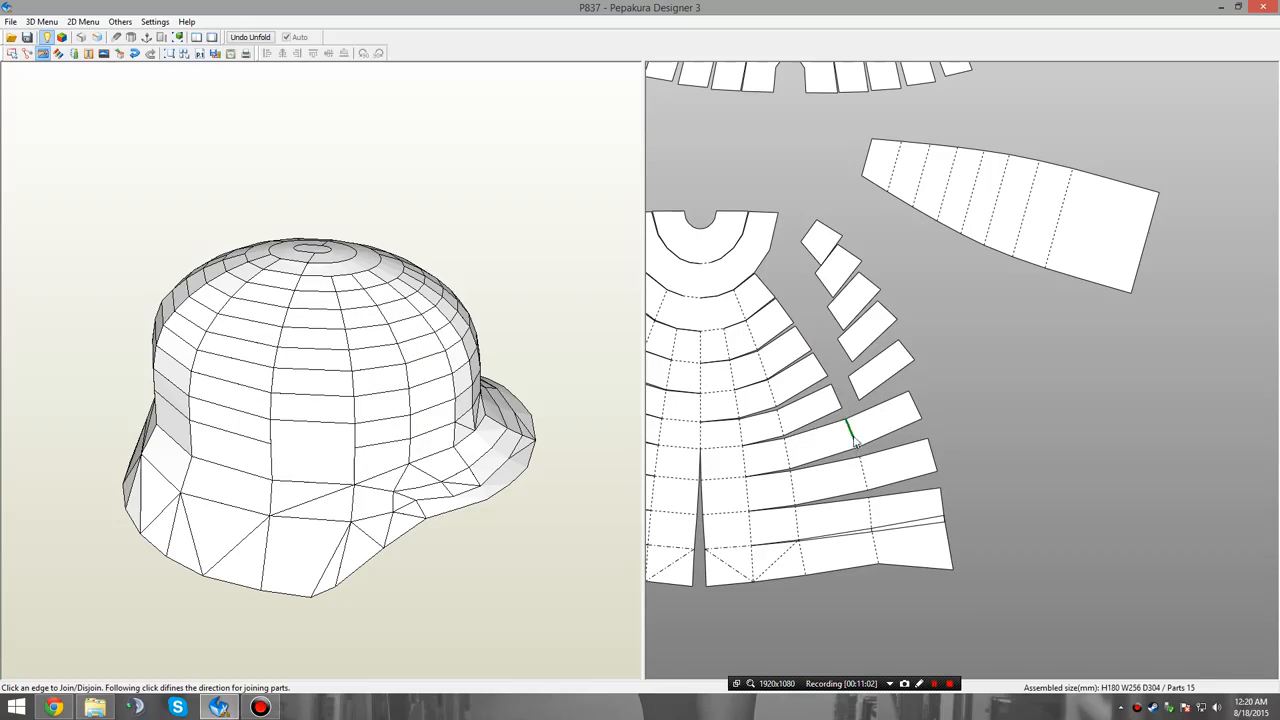
click(853, 448)
click(854, 476)
middle_drag(926, 528, 898, 430)
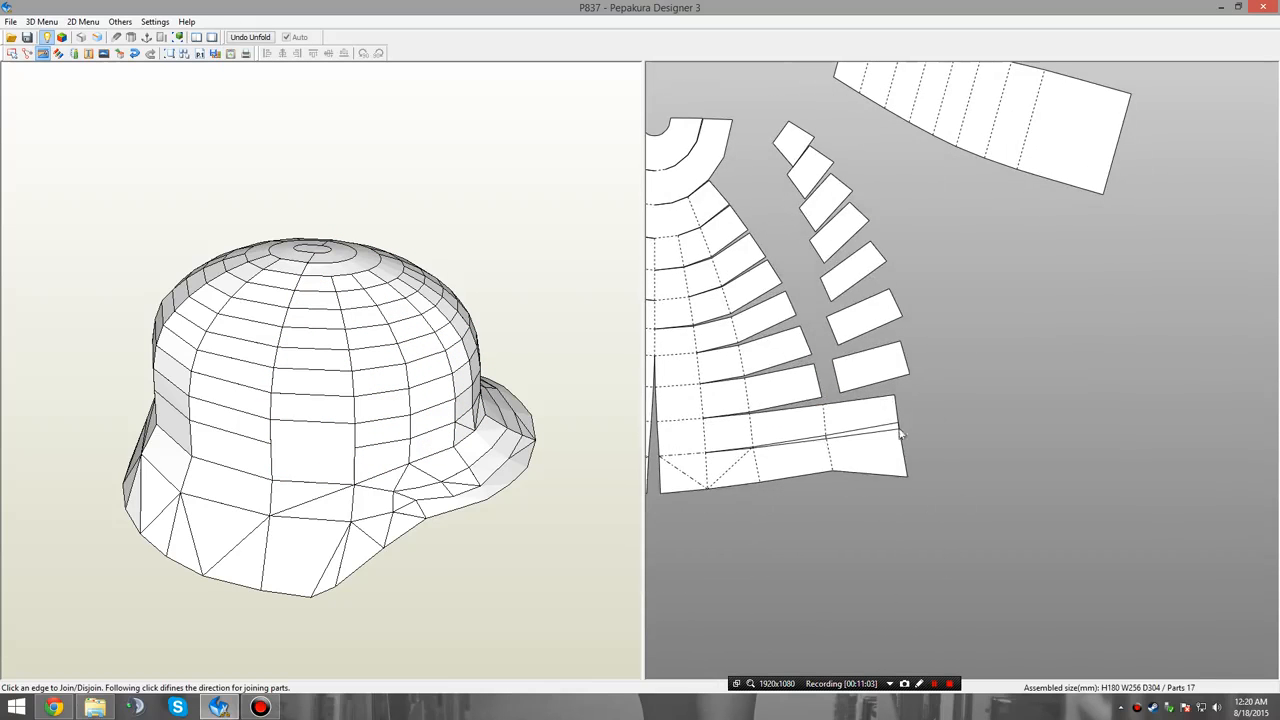
click(834, 424)
click(820, 455)
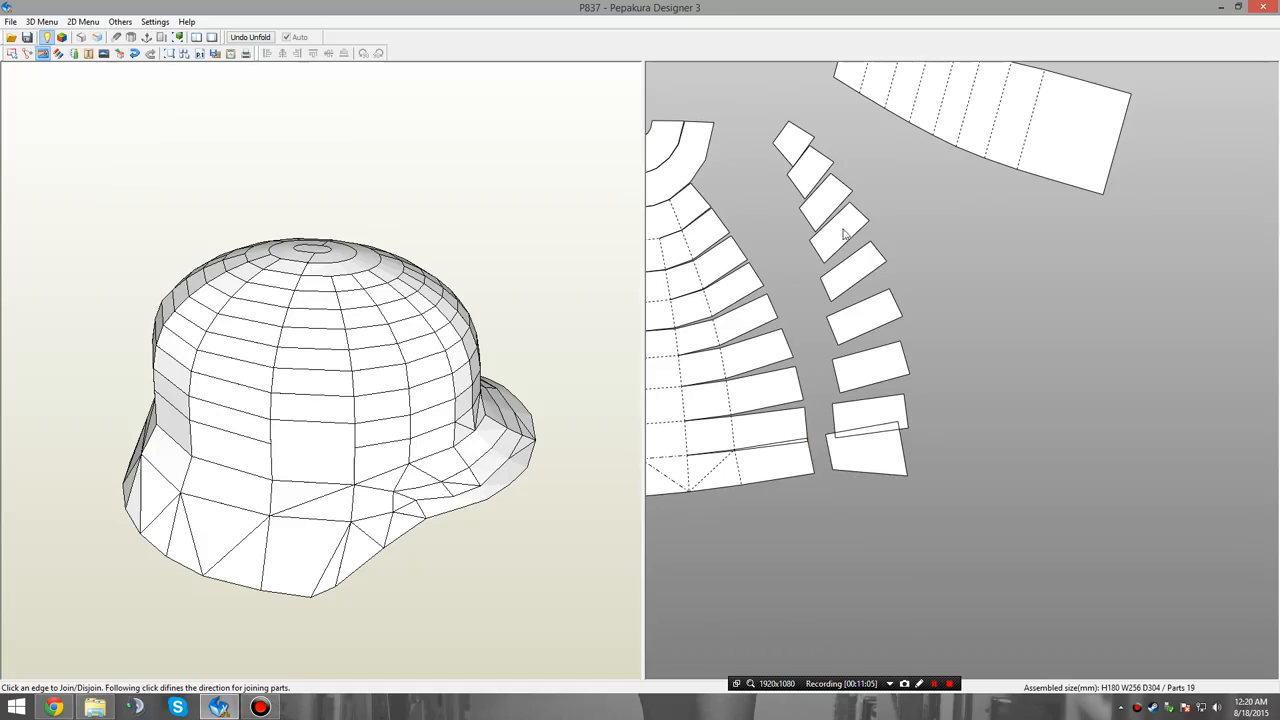
Join the nine loose faces edge to edge into a second tapered panel beside the one ending in the square.
click(800, 157)
click(814, 177)
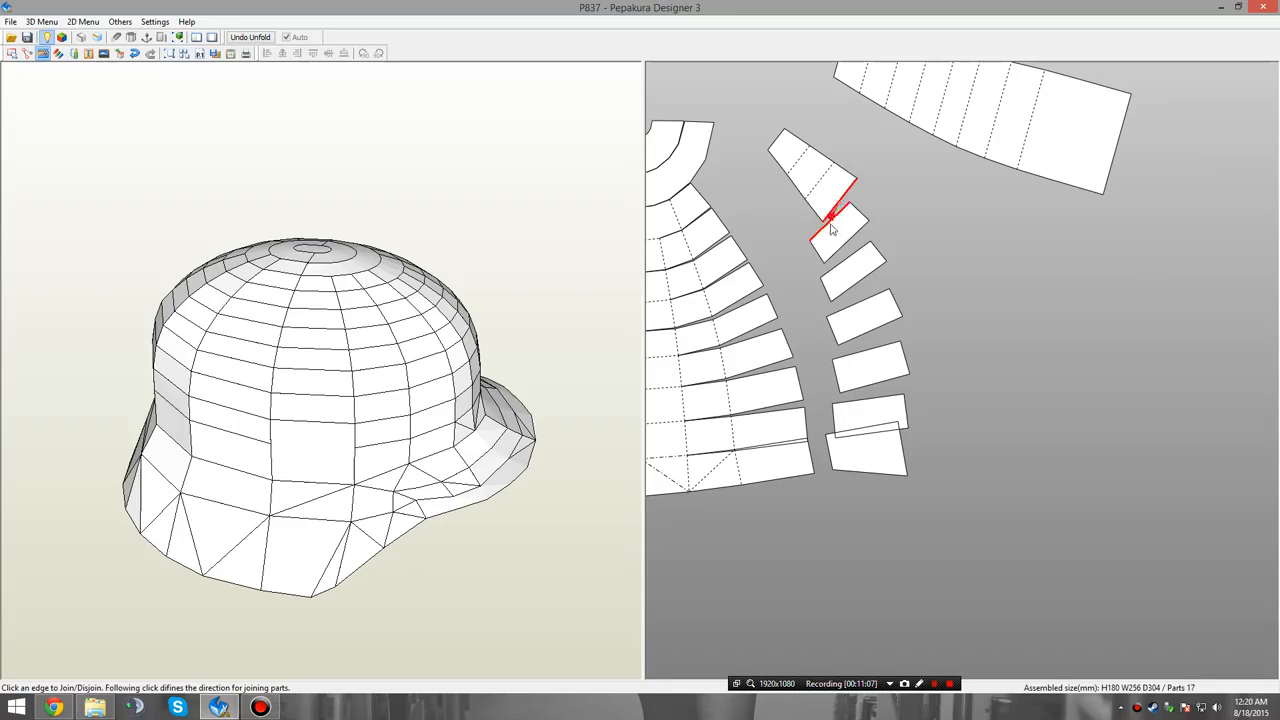
click(834, 214)
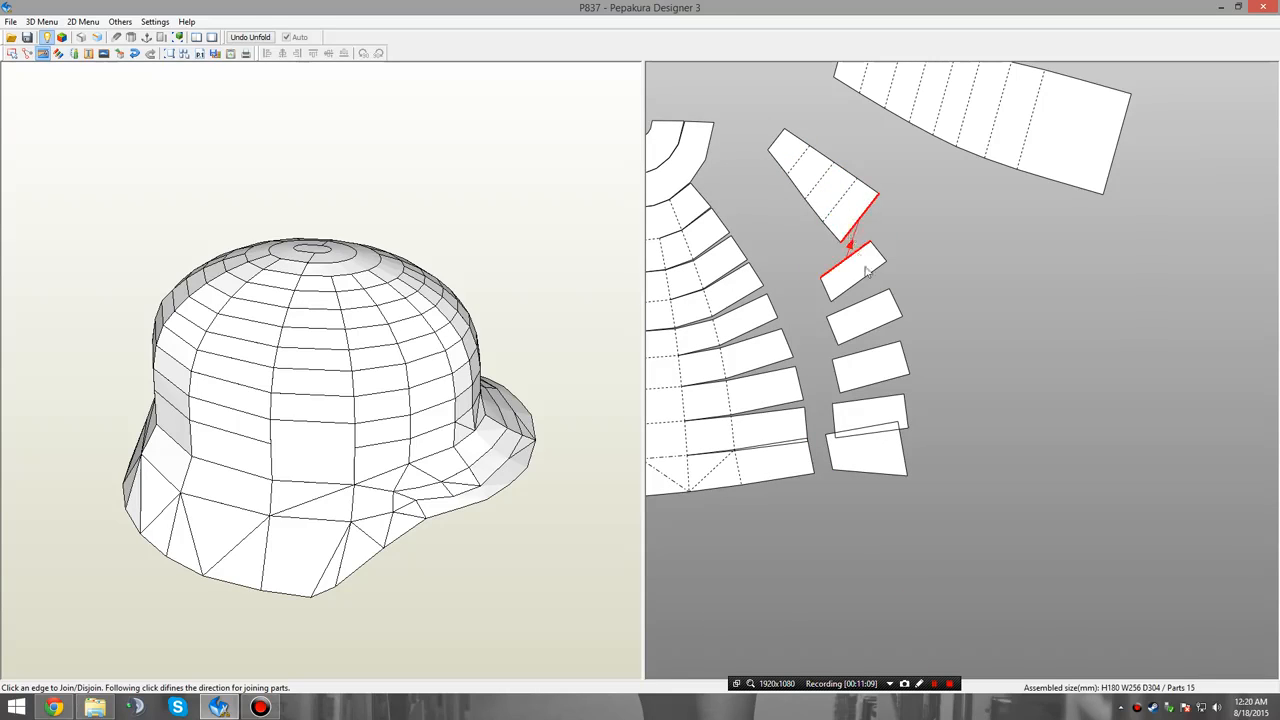
click(846, 246)
click(869, 271)
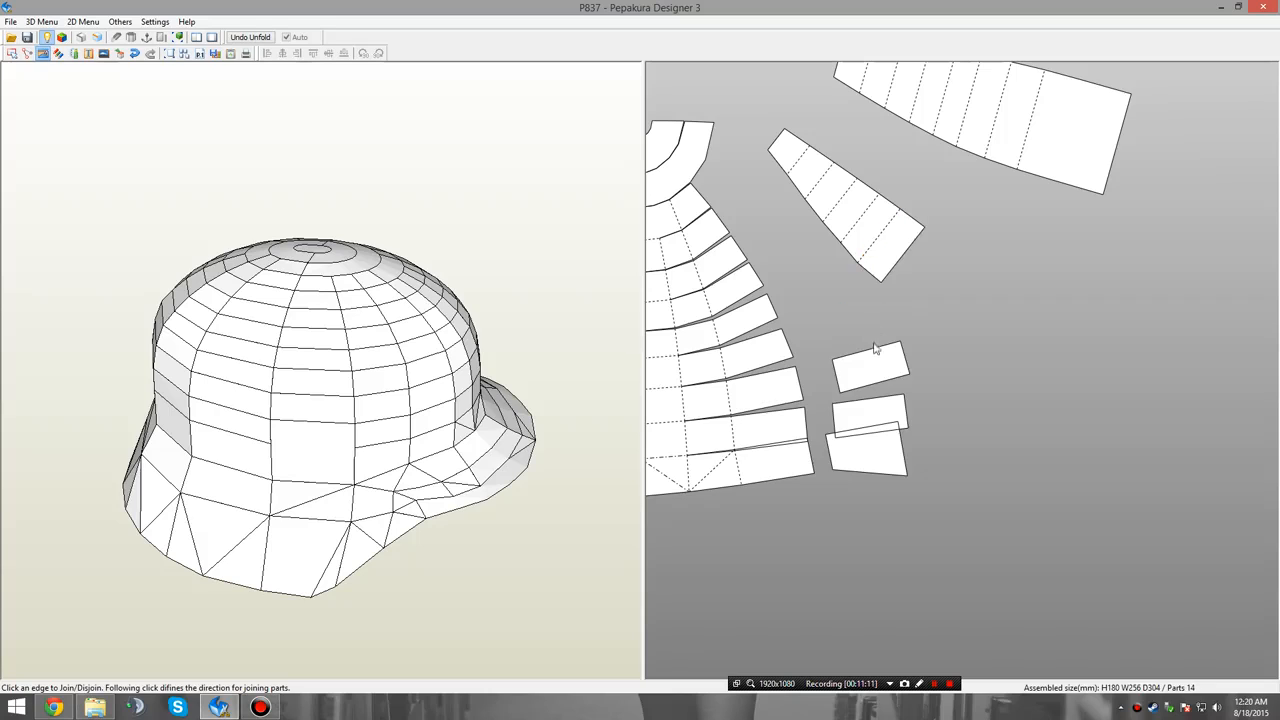
click(896, 305)
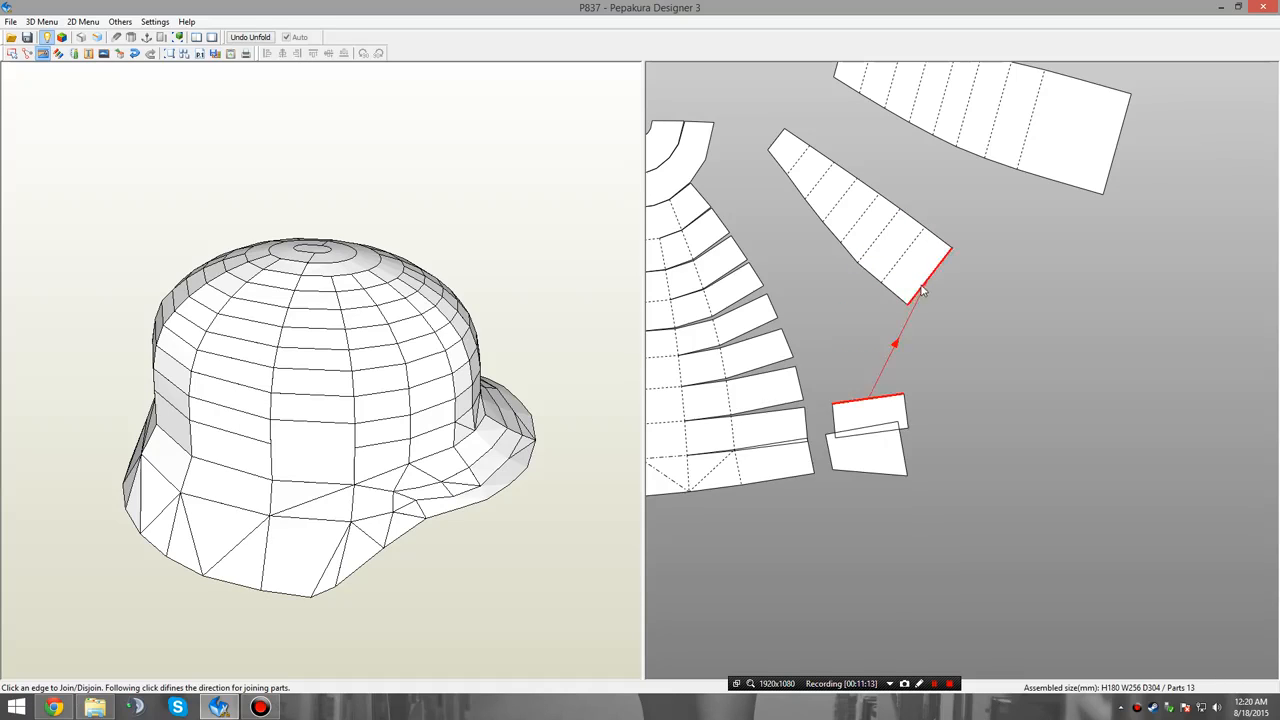
click(924, 358)
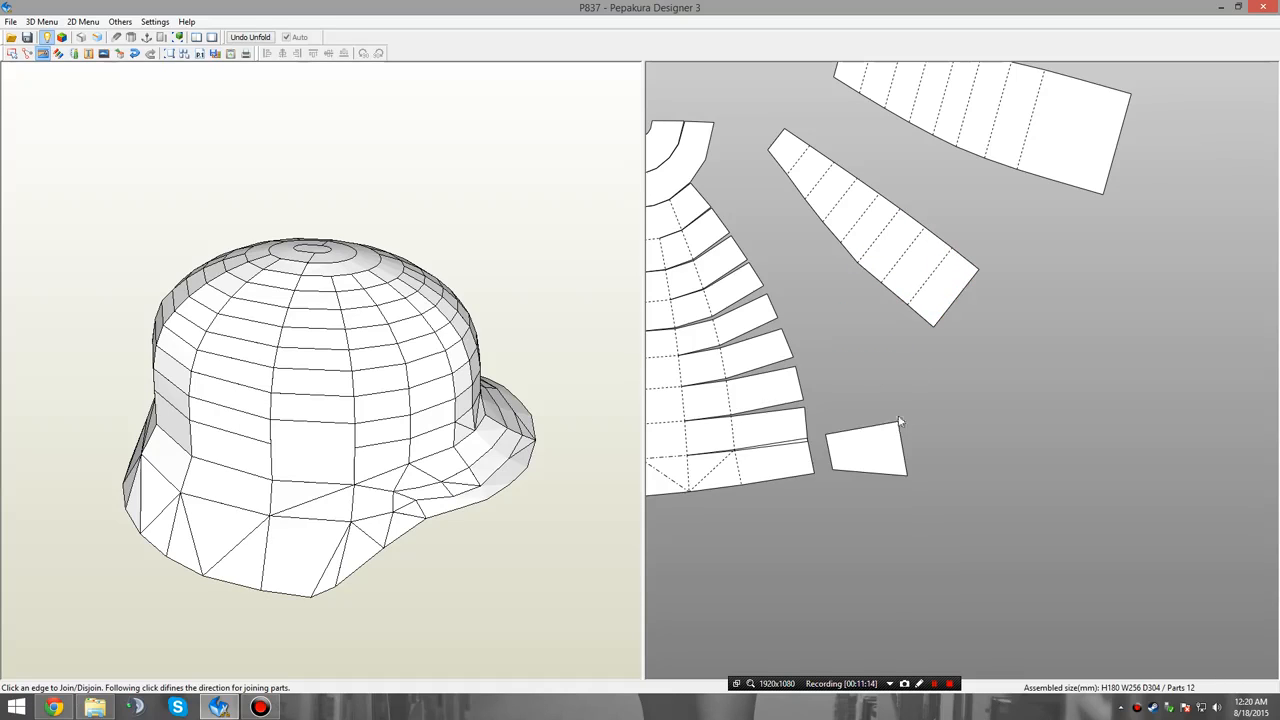
click(958, 296)
Disjoin the next column of nine faces from the lower fan's shortened right-hand strips, working from the crown to the rim.
click(790, 176)
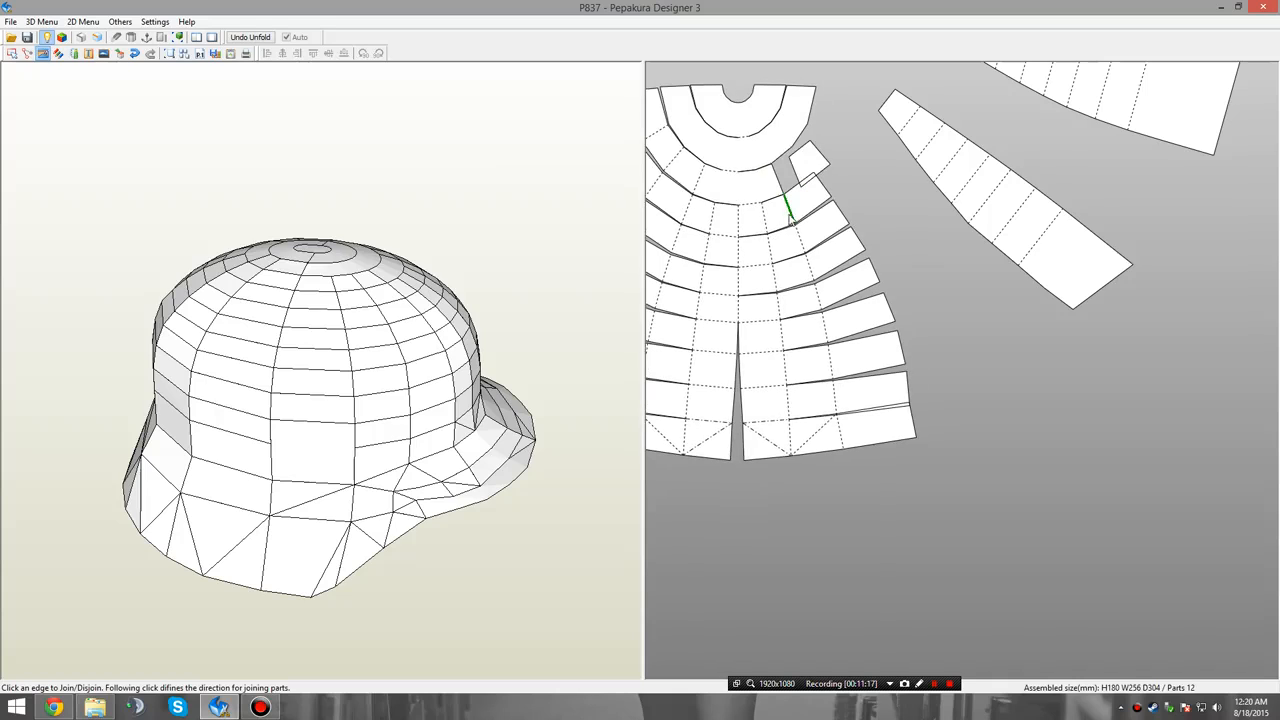
click(791, 215)
click(798, 252)
click(796, 292)
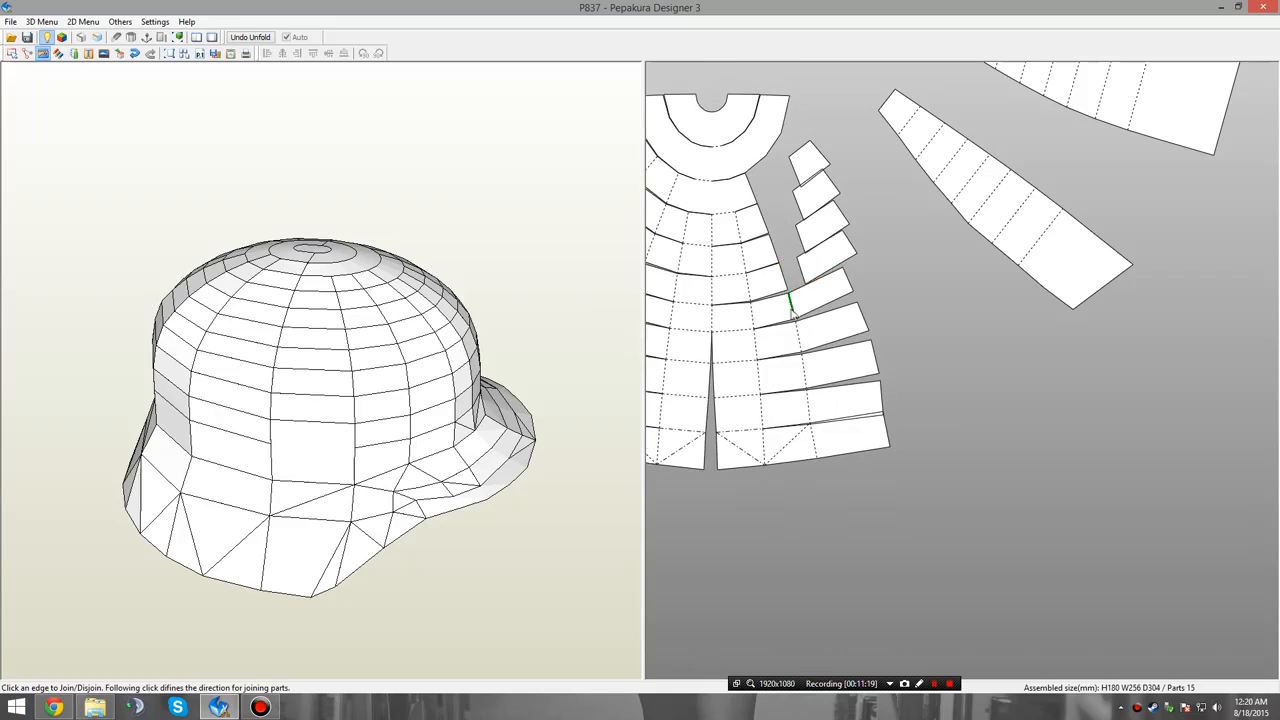
click(796, 330)
click(798, 368)
click(794, 404)
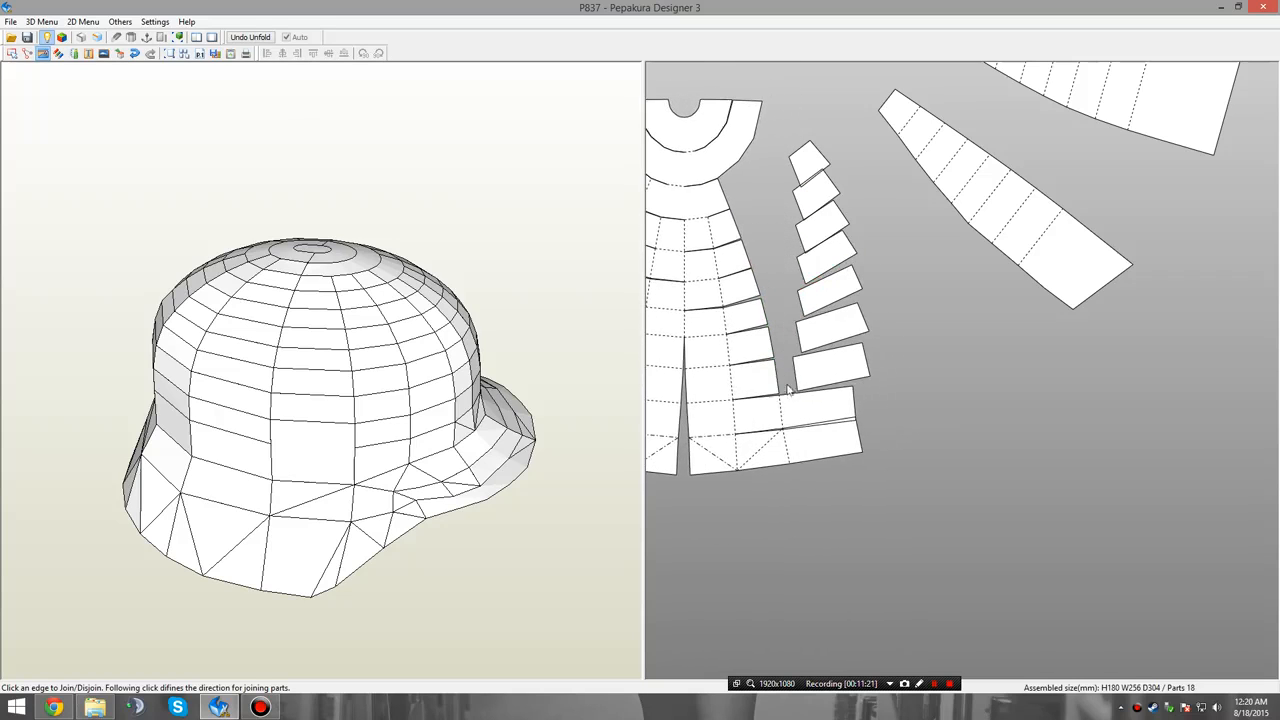
click(781, 446)
click(780, 450)
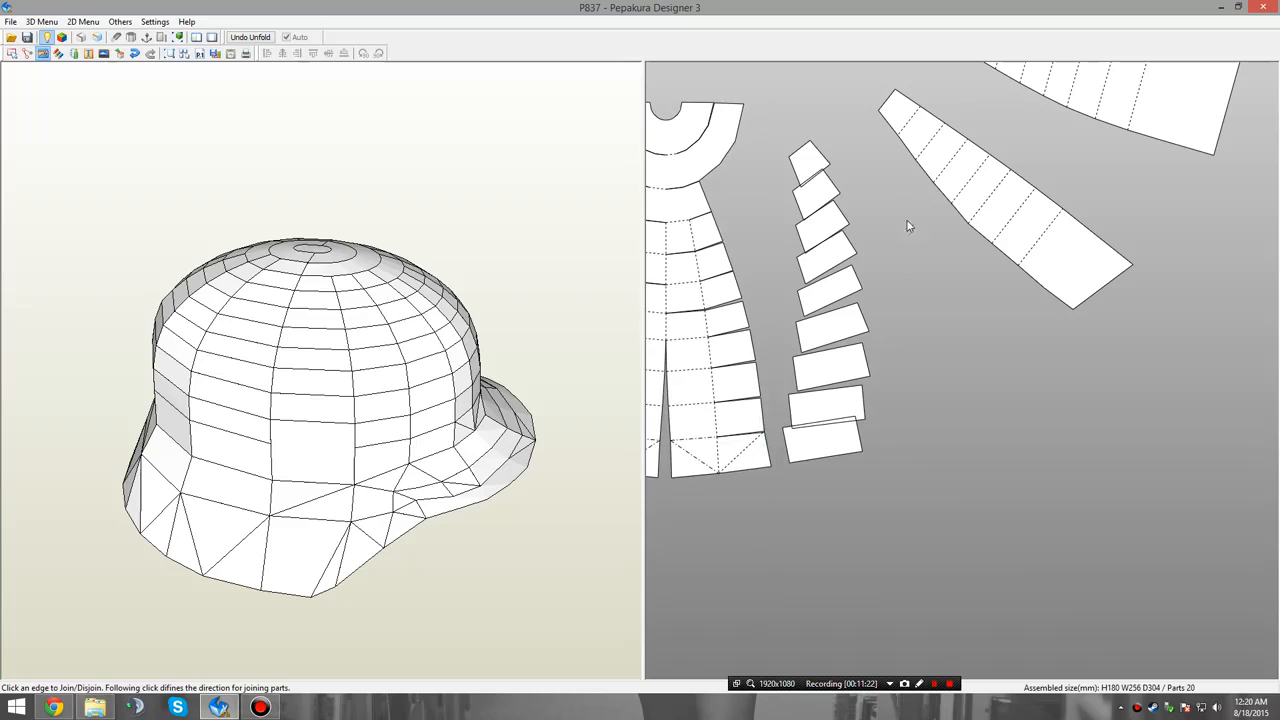
Join this third column of loose faces, from the smallest to the rim face, into another tapered panel.
click(829, 170)
click(831, 200)
click(840, 198)
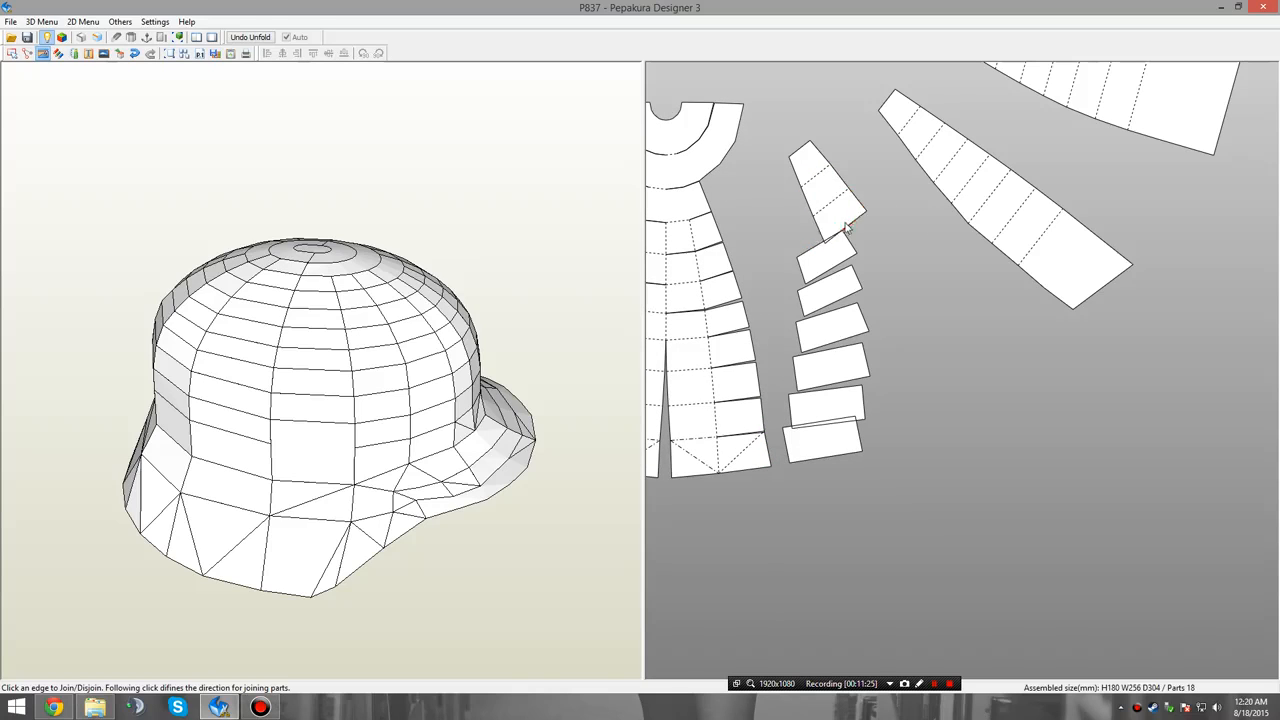
click(840, 238)
click(850, 264)
click(857, 288)
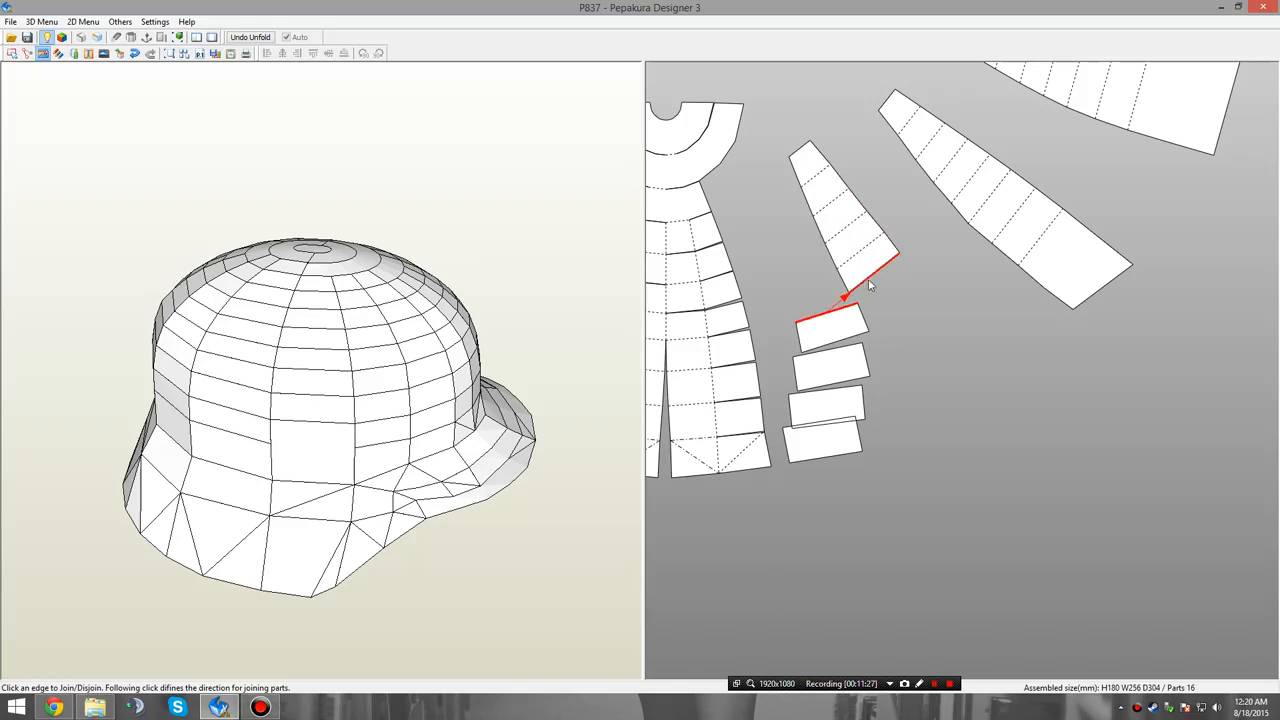
click(857, 294)
click(884, 306)
click(884, 312)
click(907, 331)
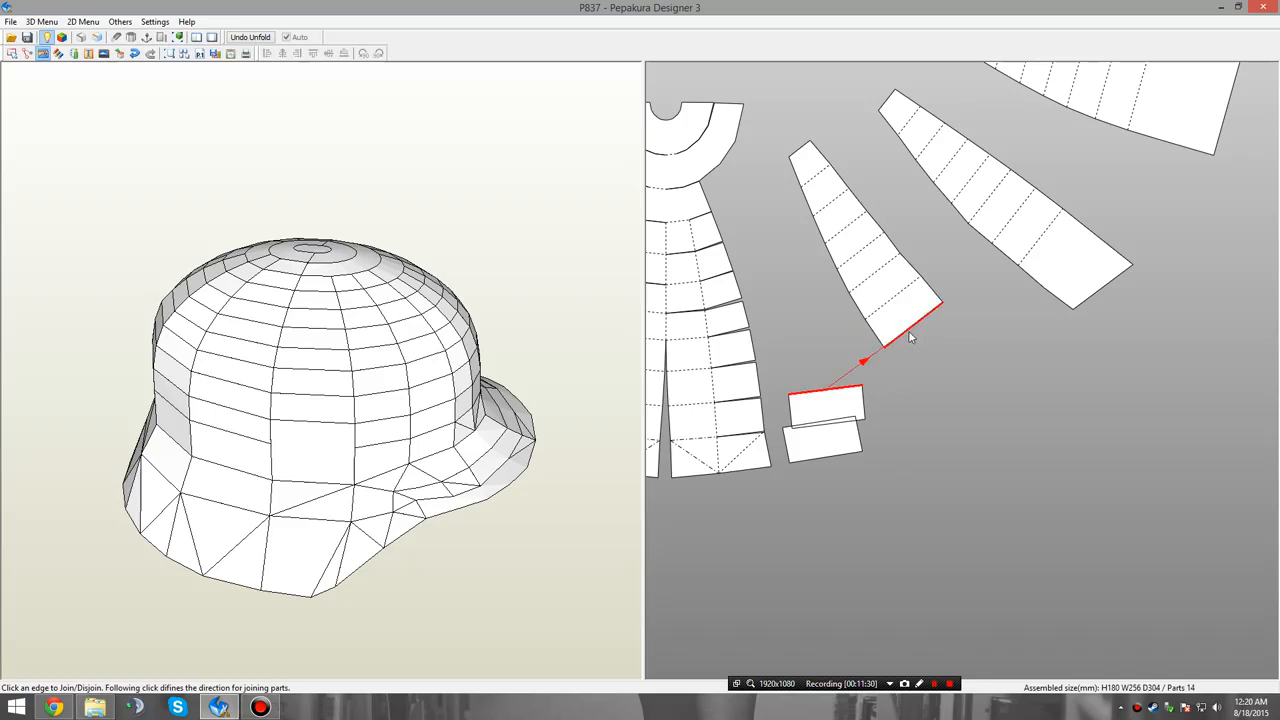
click(907, 339)
click(927, 360)
click(926, 367)
Disjoin the fourth column of faces from the lower fan, undoing one wrong cut near the rim and keeping the rim face's two triangles together.
middle_drag(912, 409, 1033, 394)
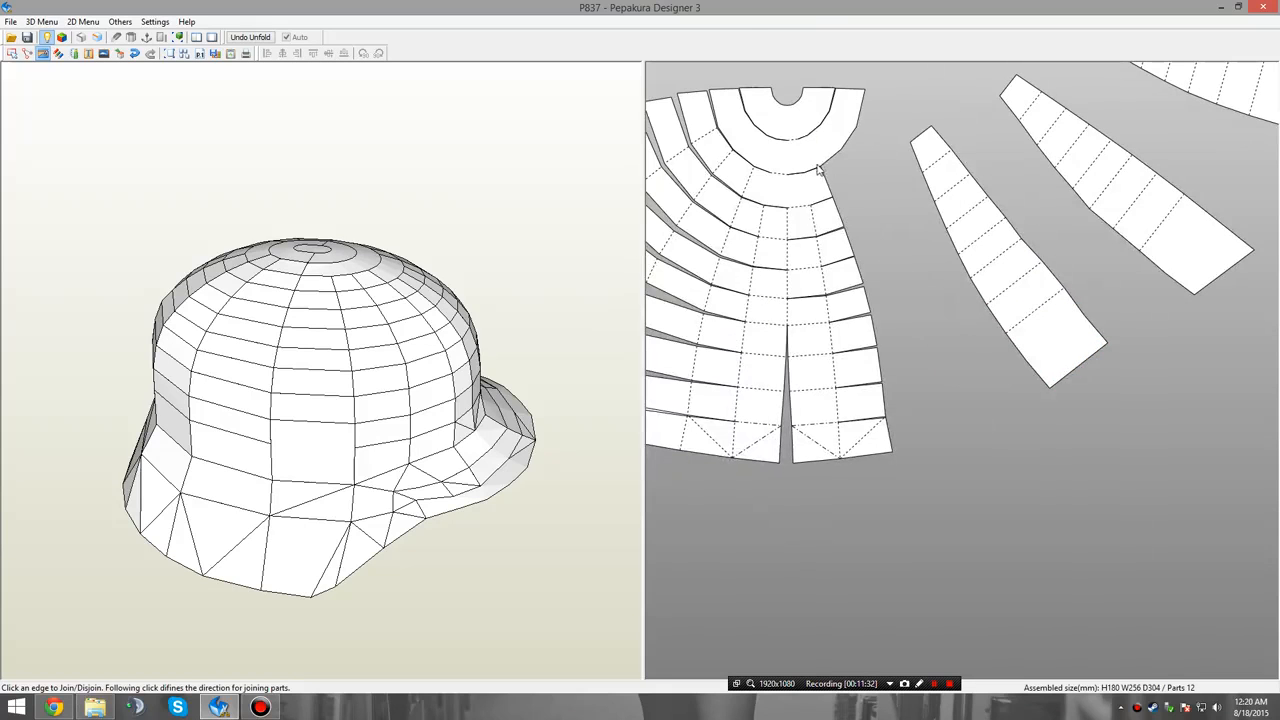
click(810, 212)
click(814, 242)
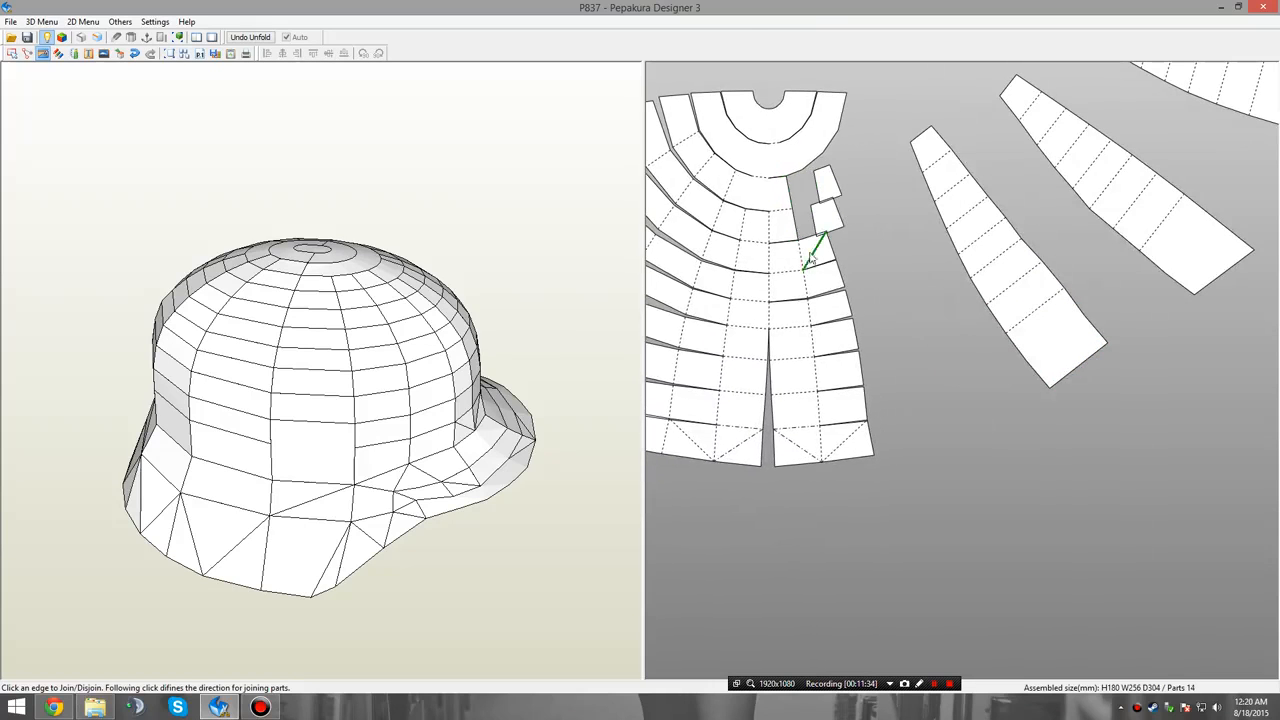
click(801, 262)
click(801, 298)
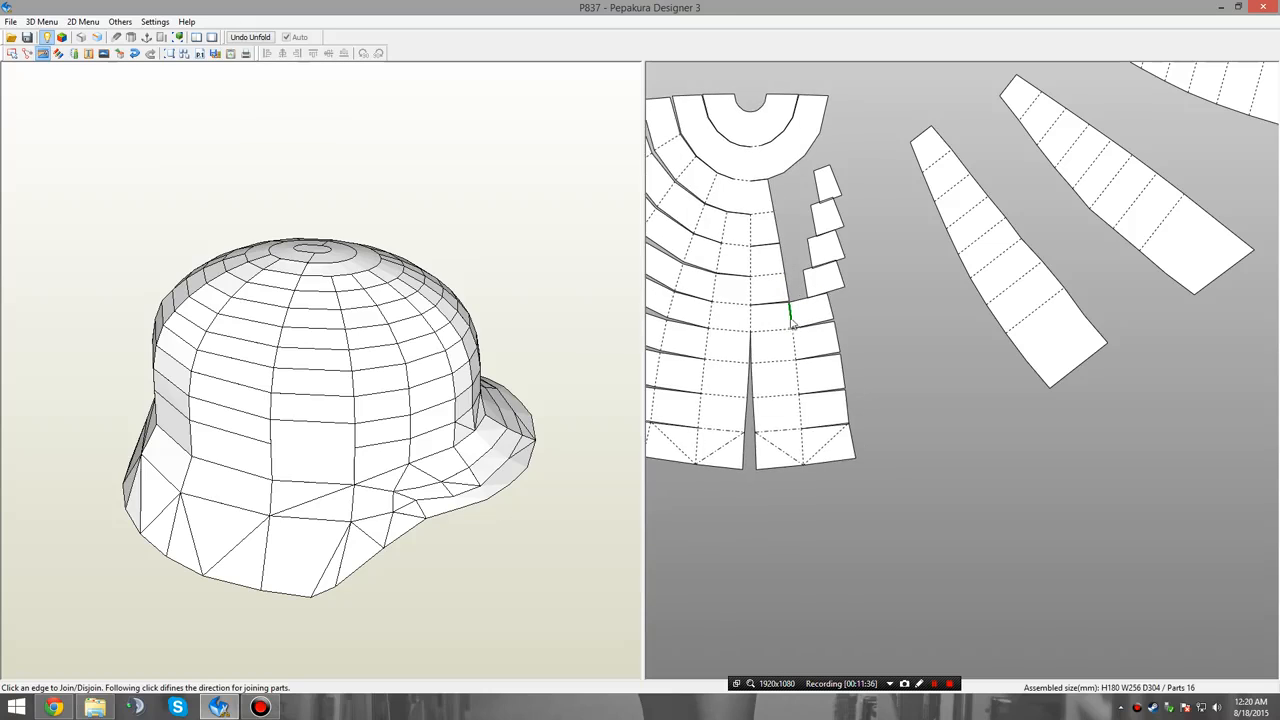
click(794, 327)
click(786, 356)
click(778, 392)
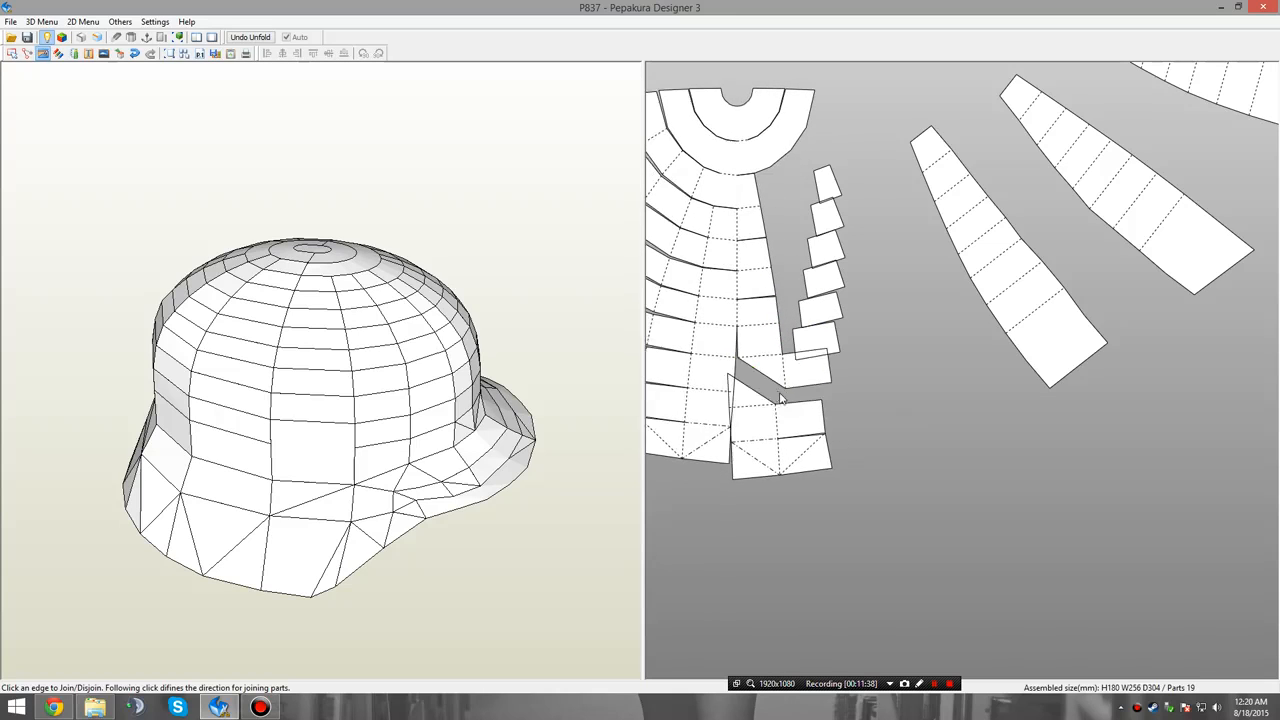
key(ctrl+z)
click(779, 382)
click(767, 429)
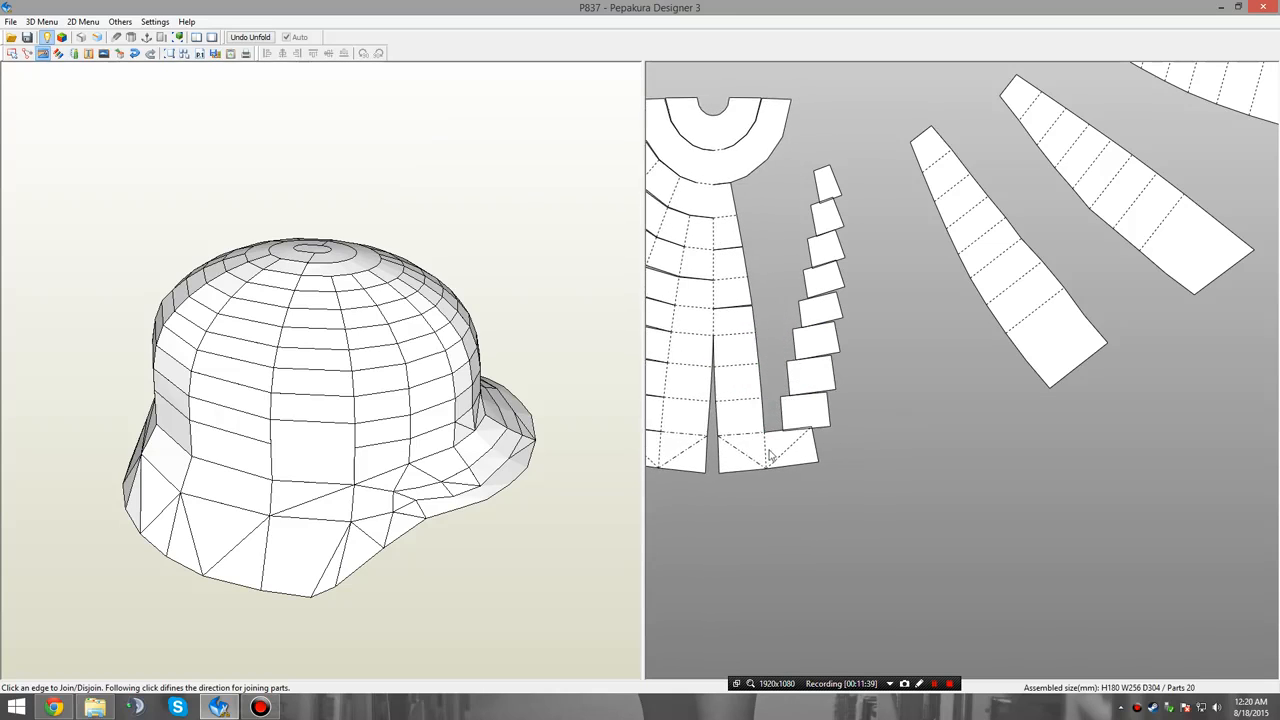
click(769, 449)
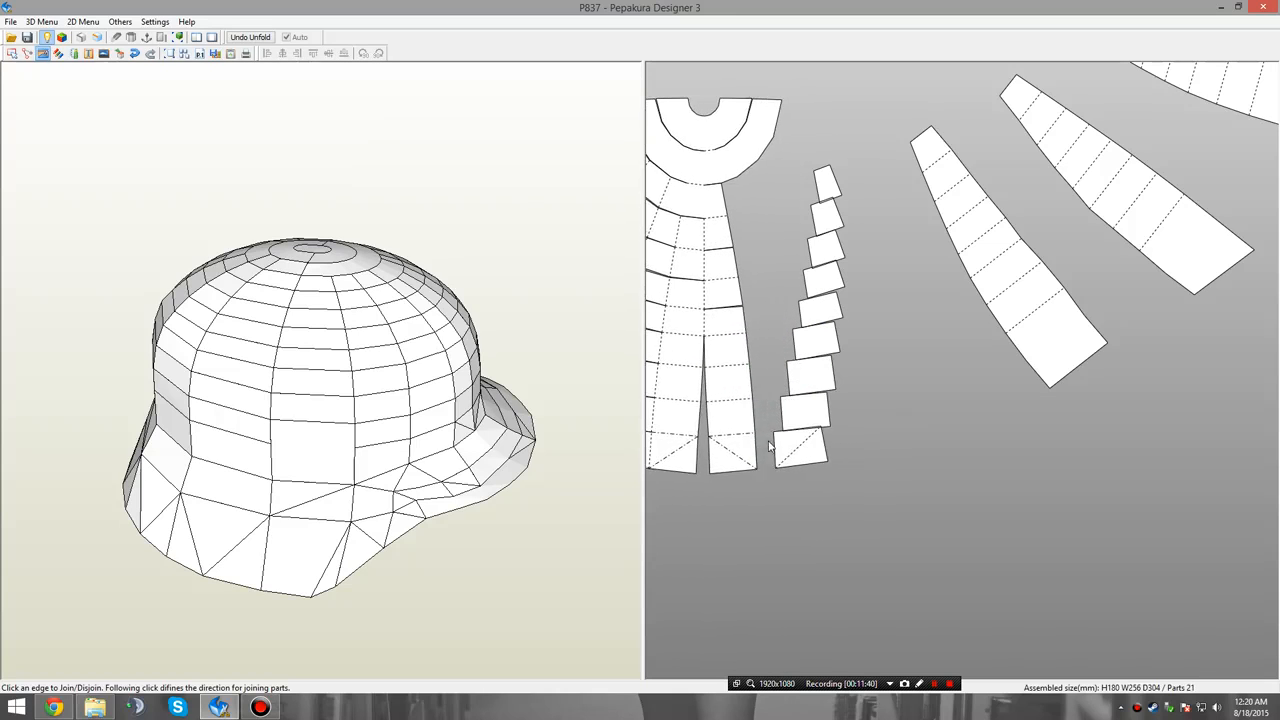
Join the fourth column's nine loose faces edge to edge, from the smallest to the rim face, into a tapered panel.
click(831, 207)
click(846, 238)
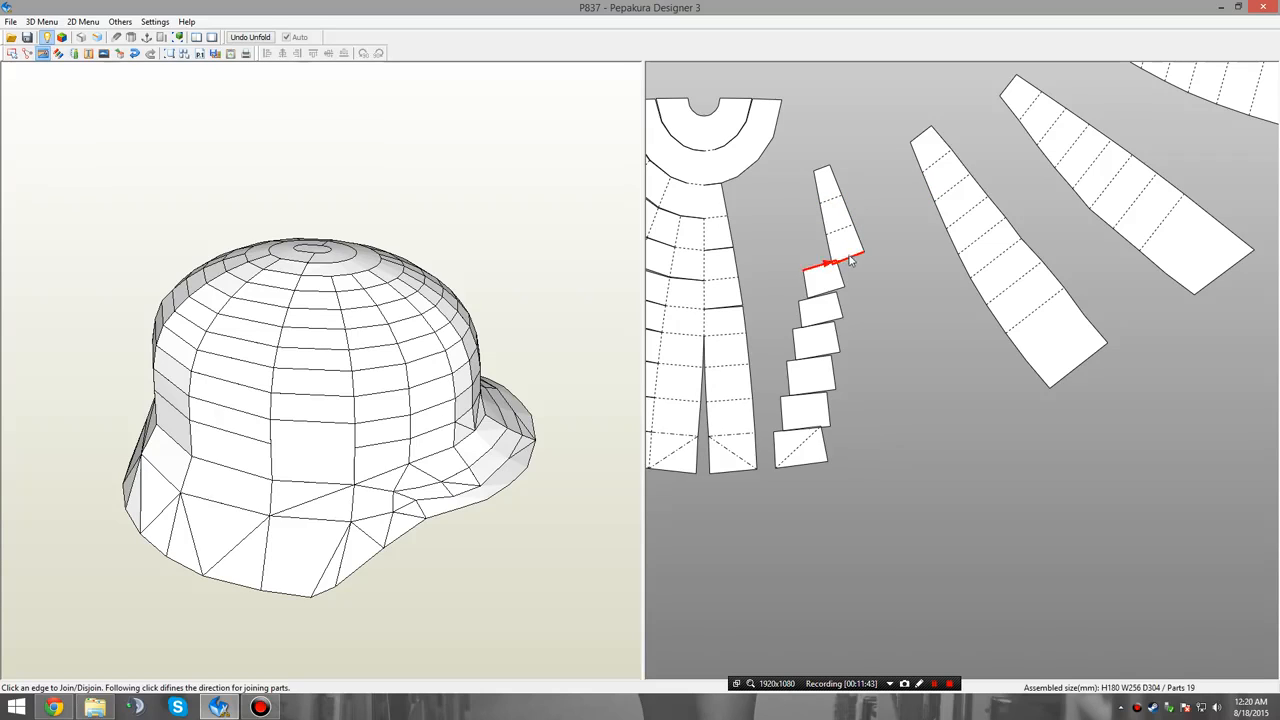
click(850, 268)
click(858, 288)
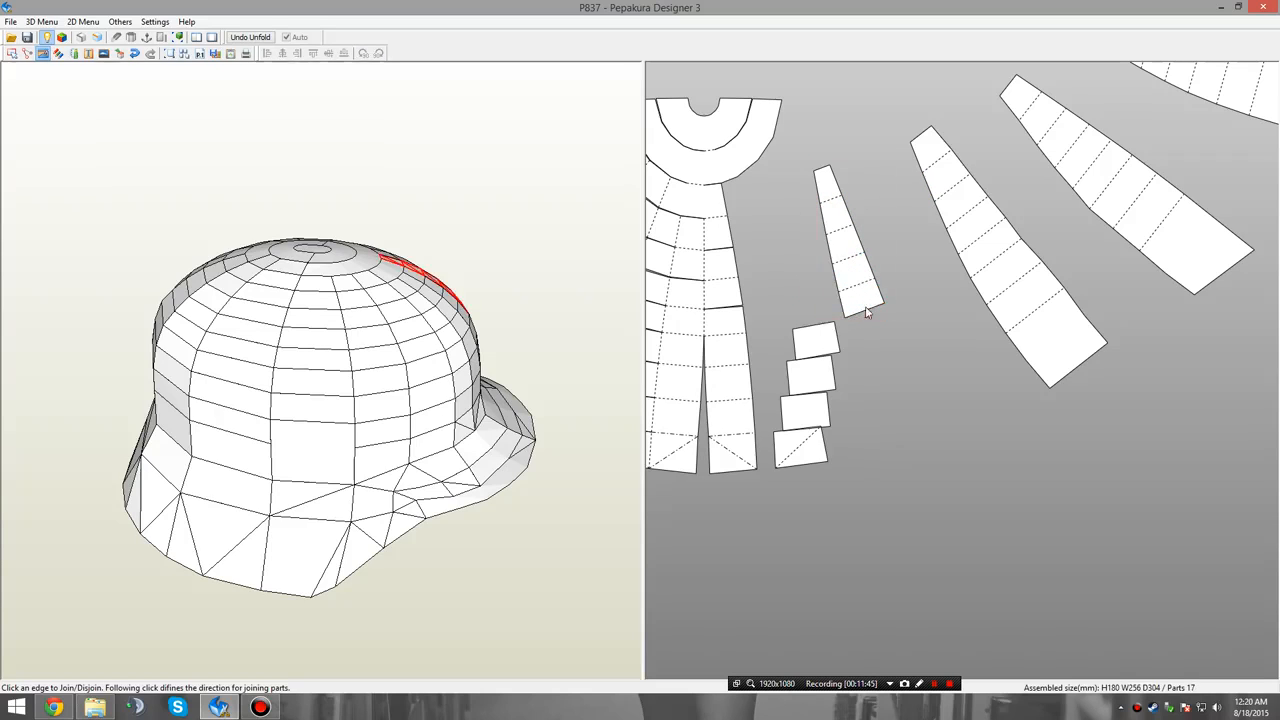
click(863, 317)
click(876, 341)
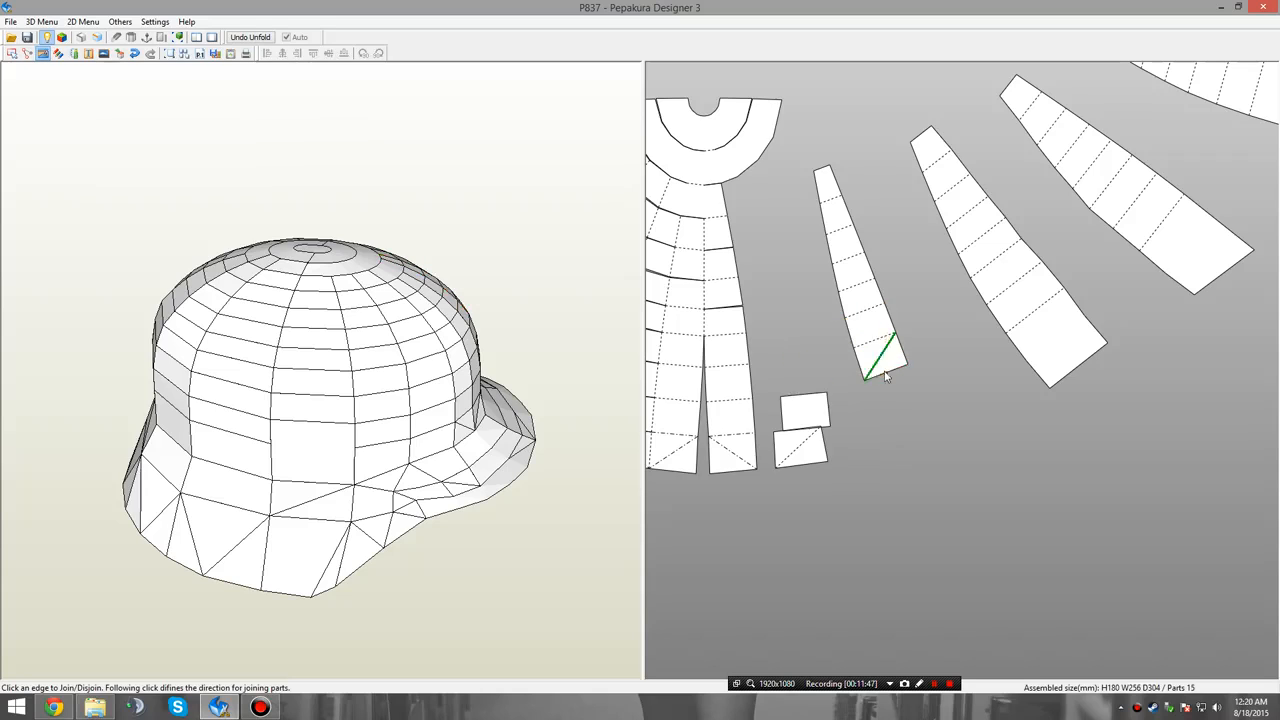
click(885, 375)
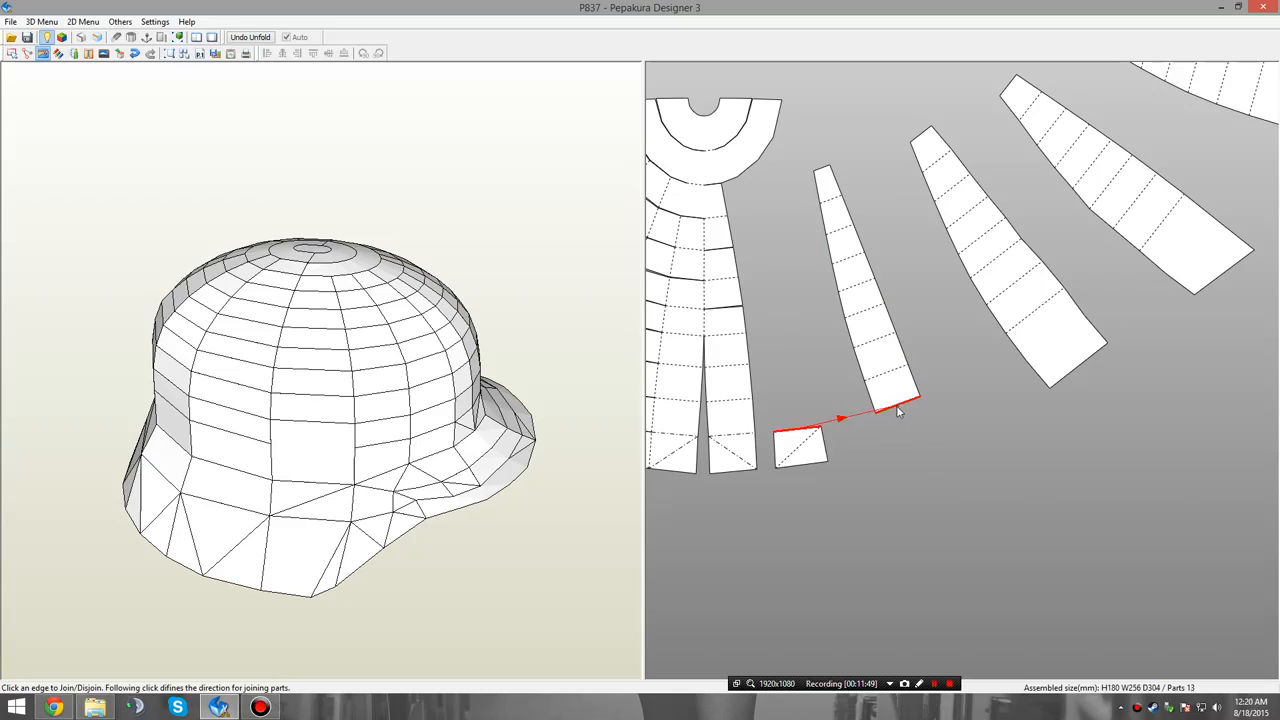
click(896, 406)
Disjoin the fifth column of faces from the lower fan's strips, working from the crown to the partly cut section.
middle_drag(949, 371, 1026, 340)
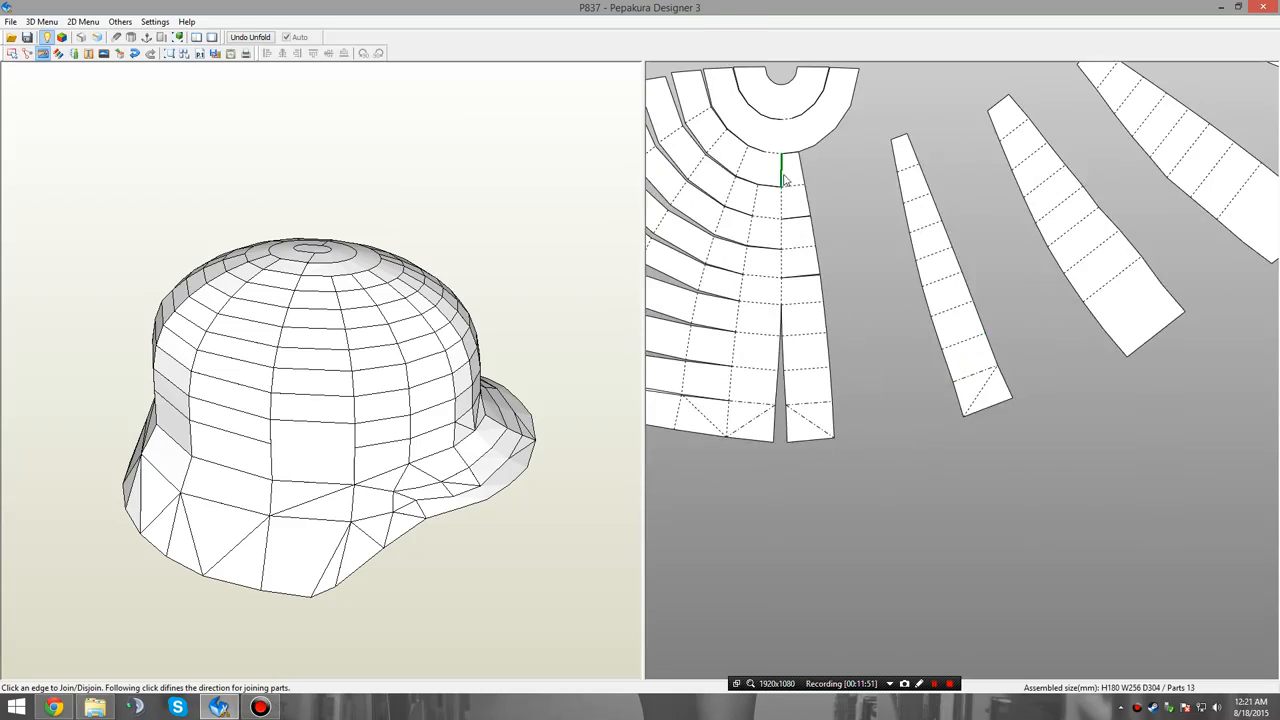
click(783, 176)
click(793, 216)
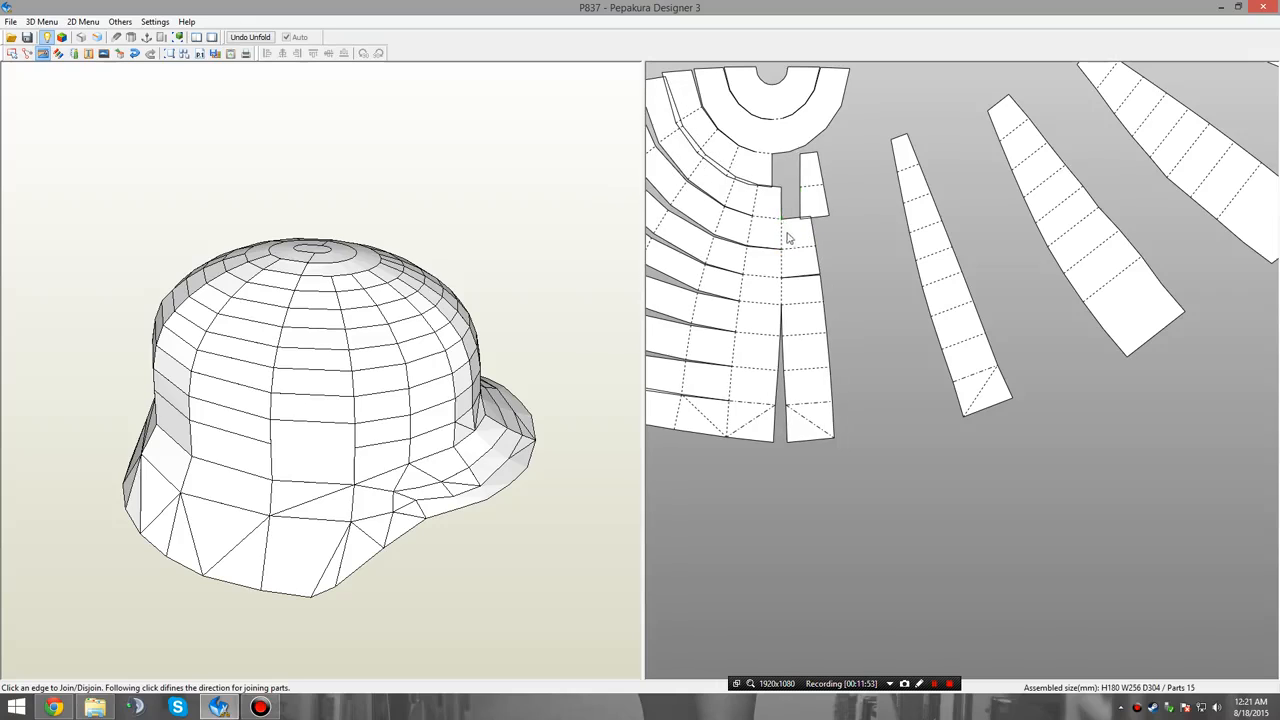
click(784, 243)
click(786, 280)
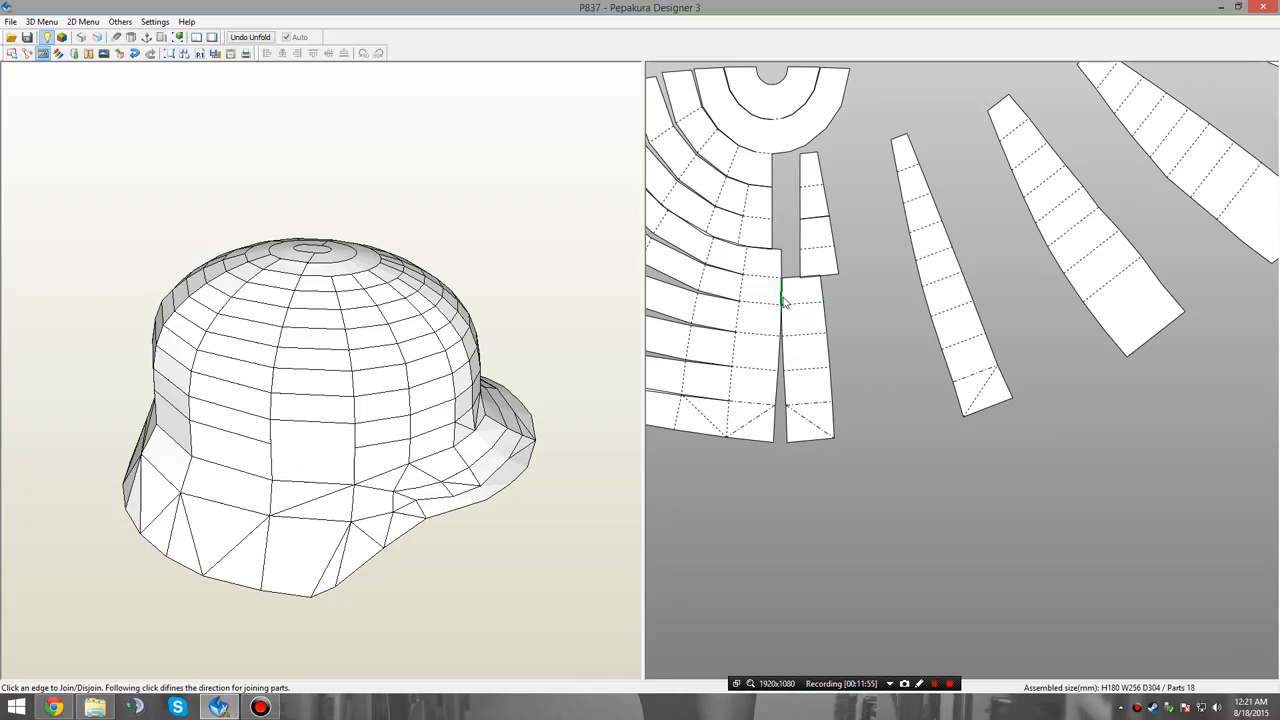
click(783, 294)
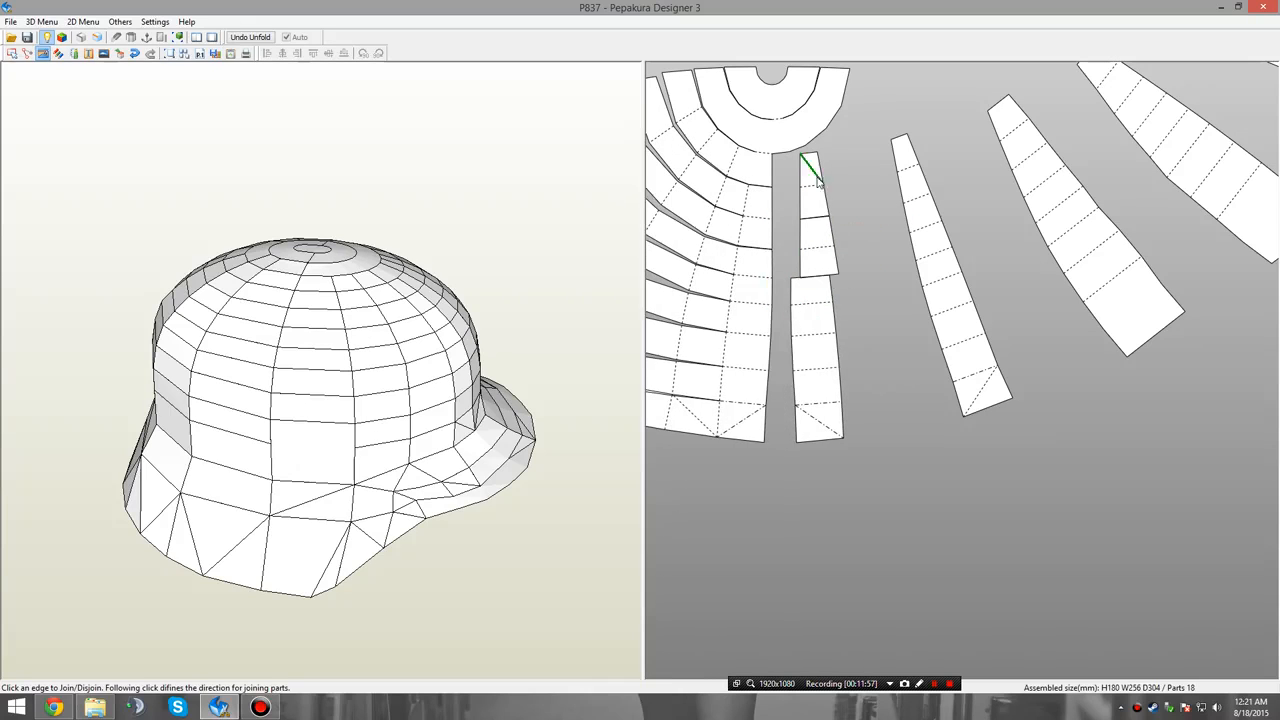
Join the fifth column's upper and lower pieces into one tapered panel.
click(828, 276)
click(836, 270)
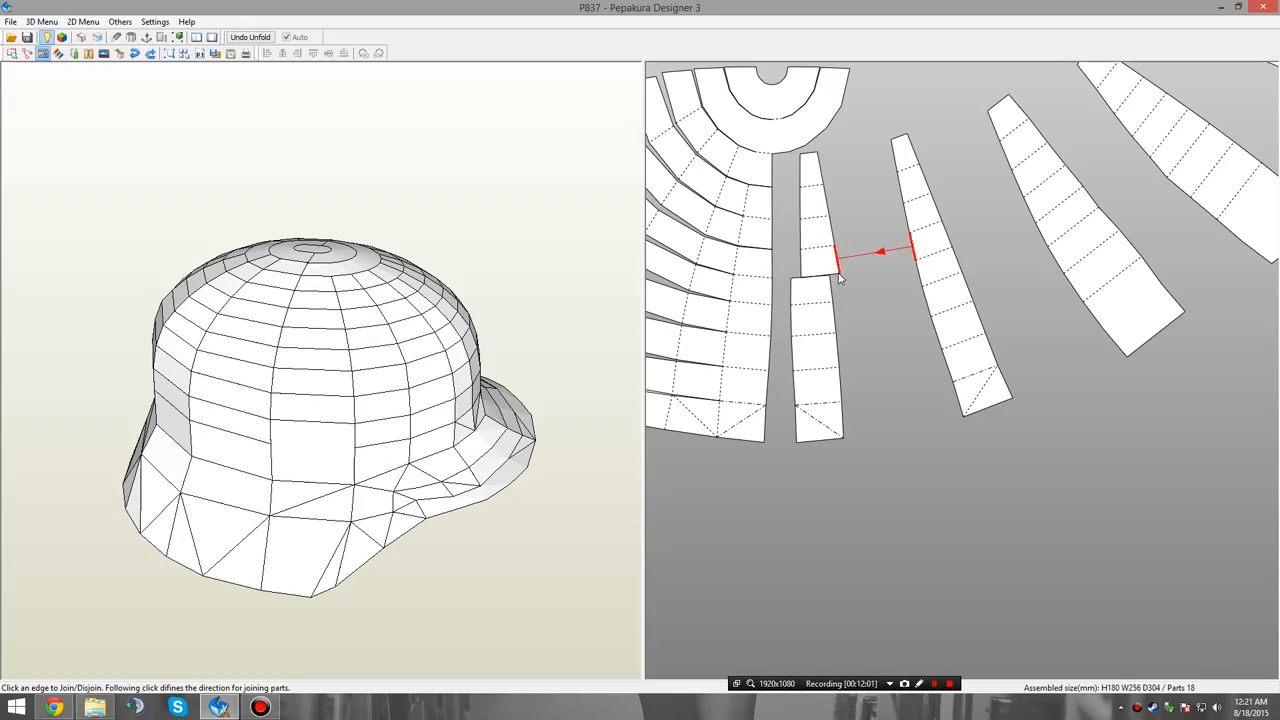
click(820, 278)
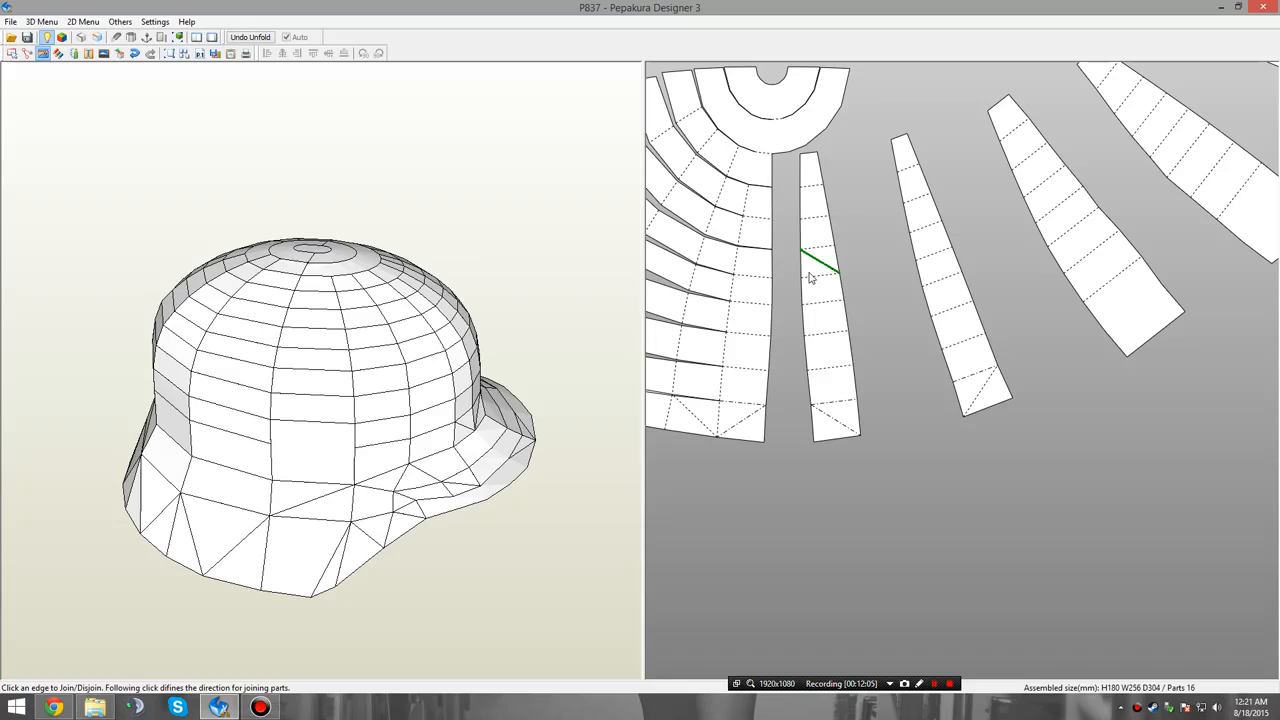
Disjoin the sixth column of faces from the half ring and the lower fan's strips, working from the crown to the rim.
click(752, 174)
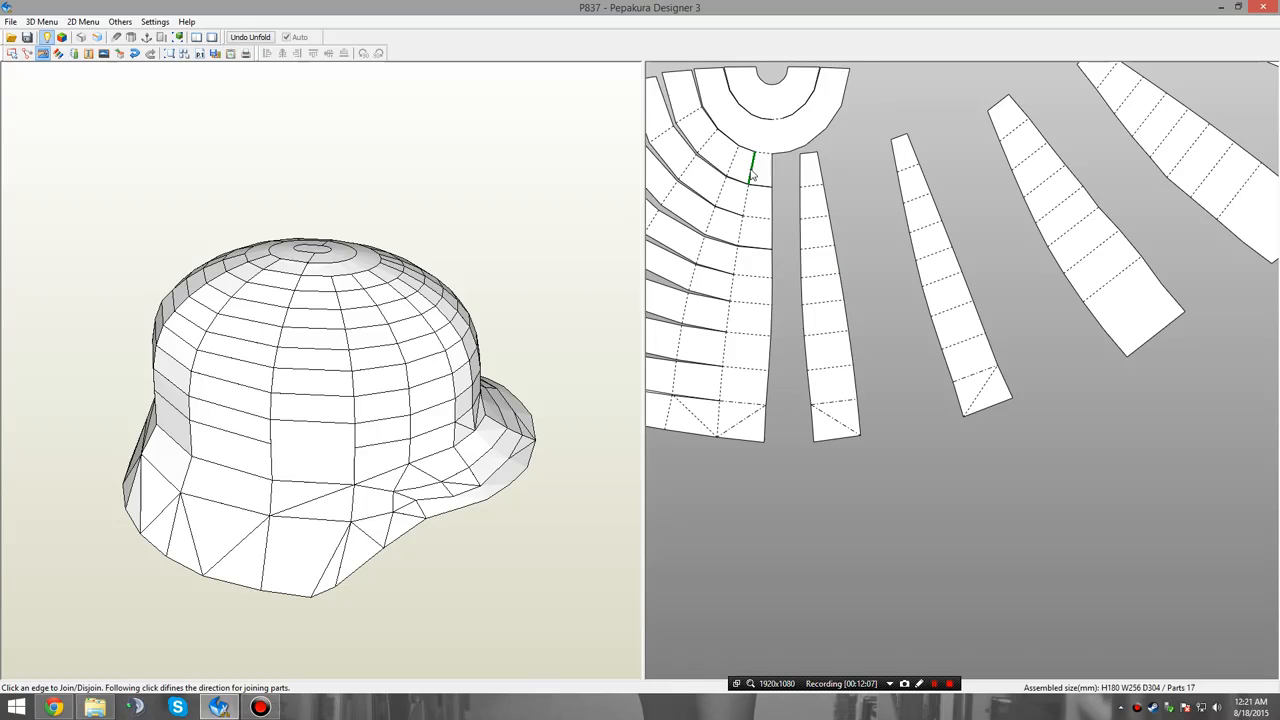
click(754, 172)
click(773, 162)
click(757, 179)
click(754, 177)
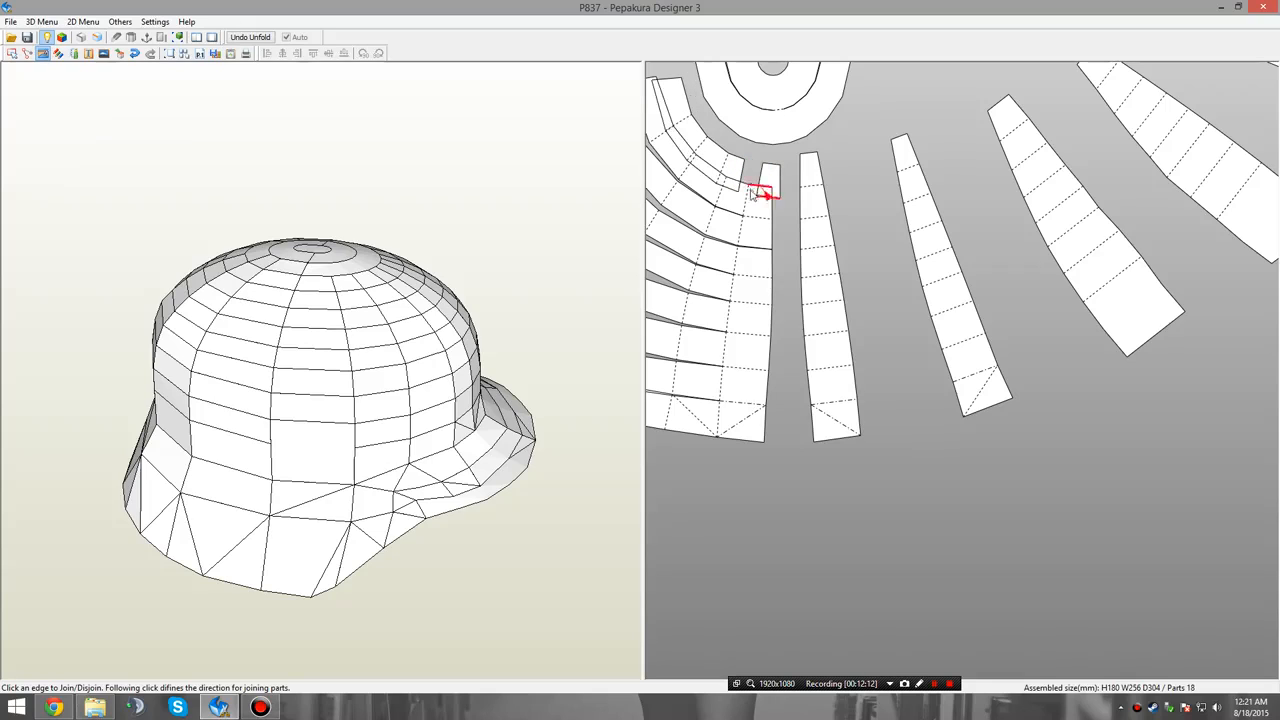
click(750, 232)
click(751, 243)
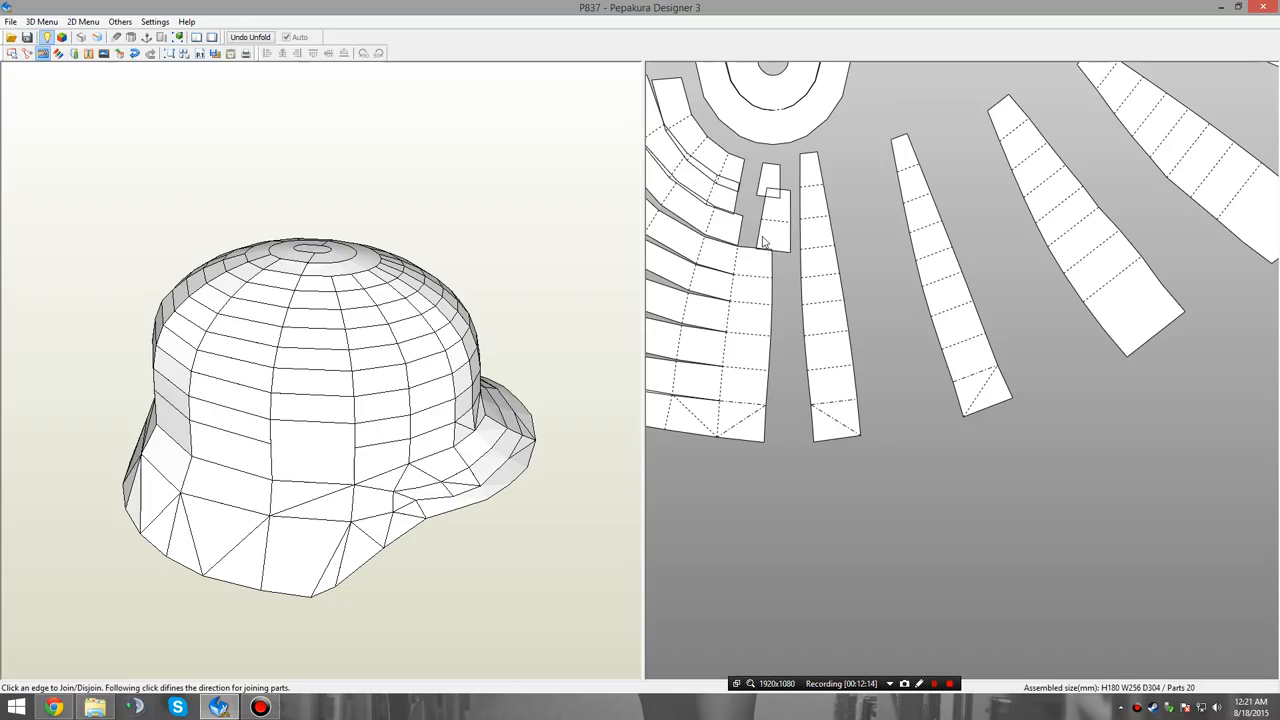
middle_drag(763, 238, 842, 287)
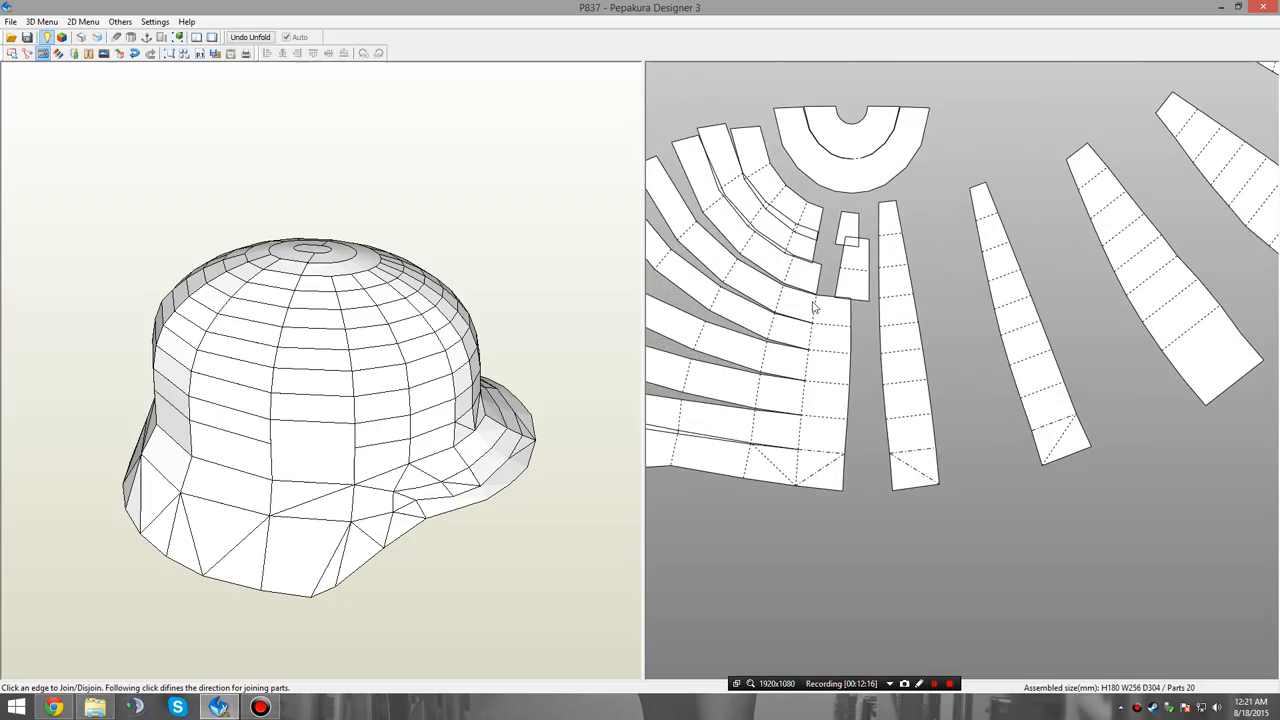
click(814, 310)
click(821, 345)
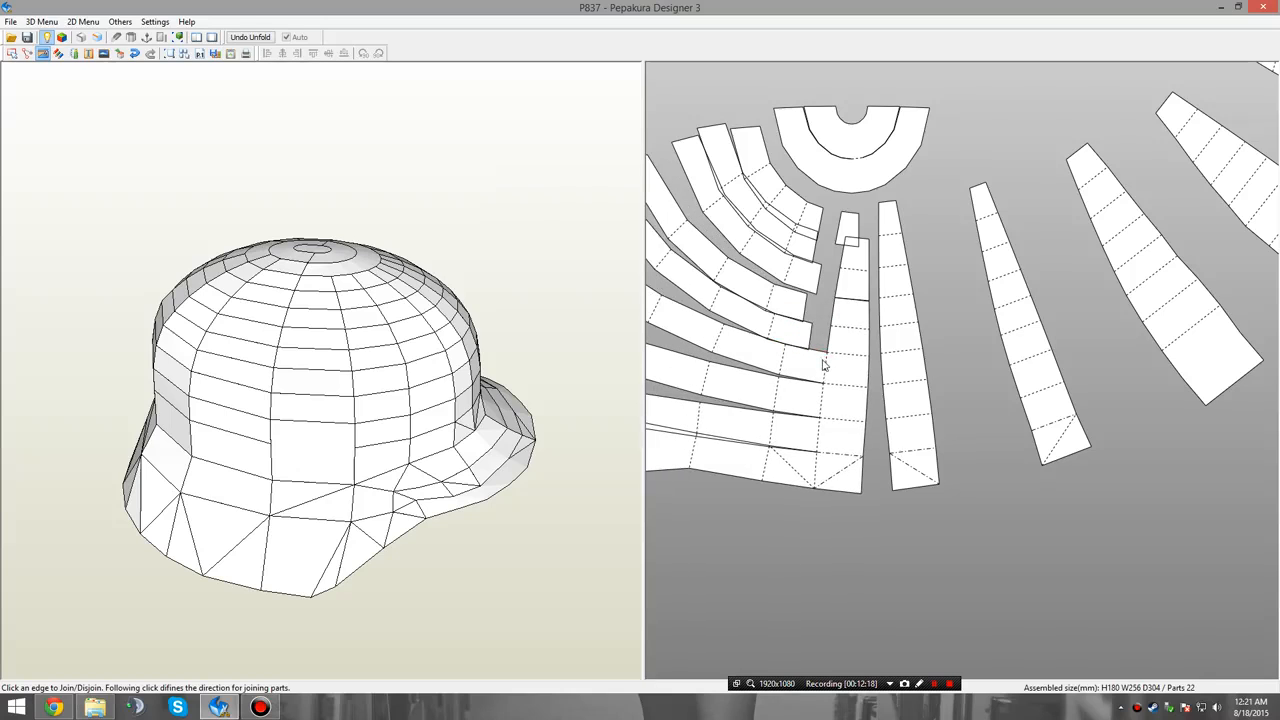
click(826, 368)
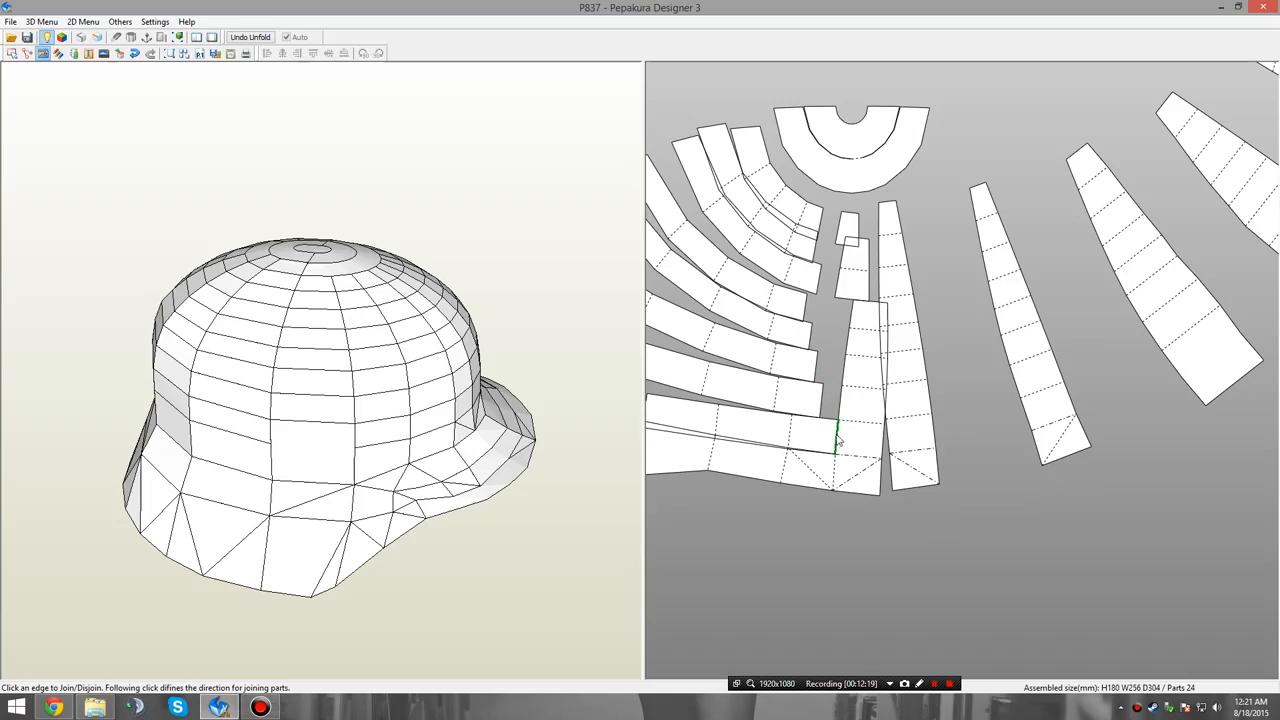
click(838, 437)
click(847, 477)
Join the sixth column's top face, two-face piece and lower section into one tapered panel.
middle_drag(994, 417, 882, 420)
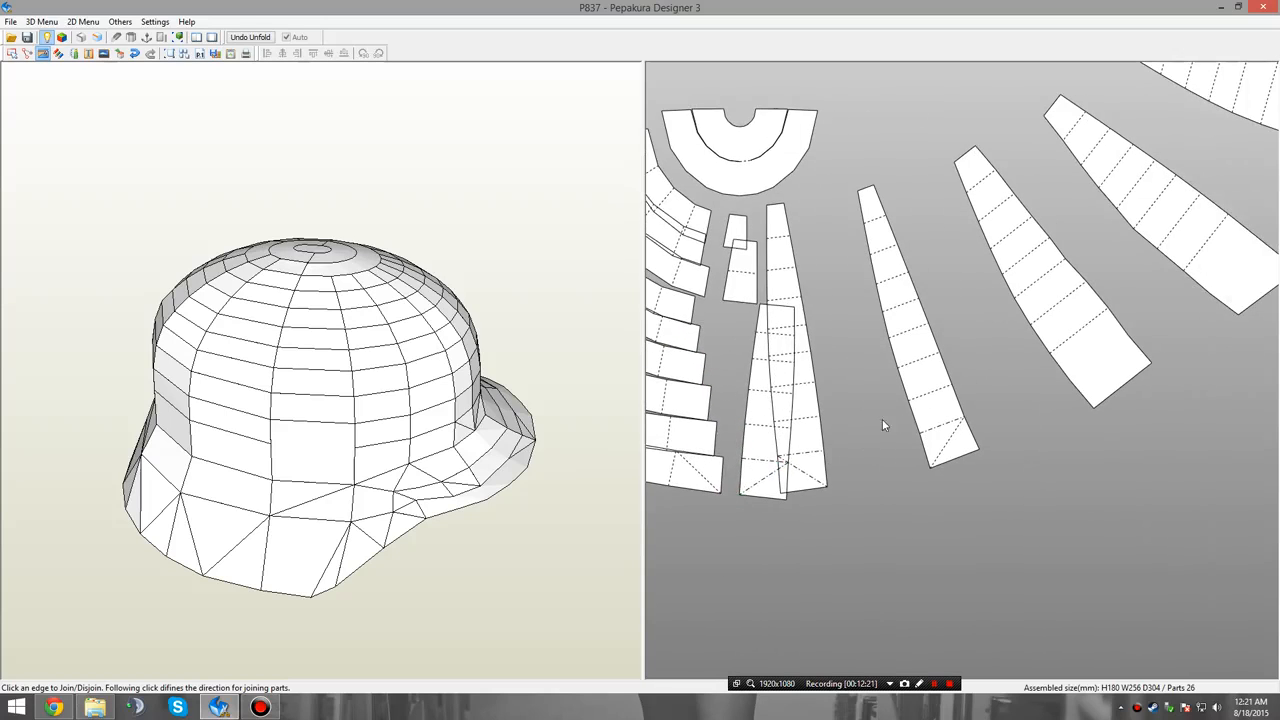
click(748, 248)
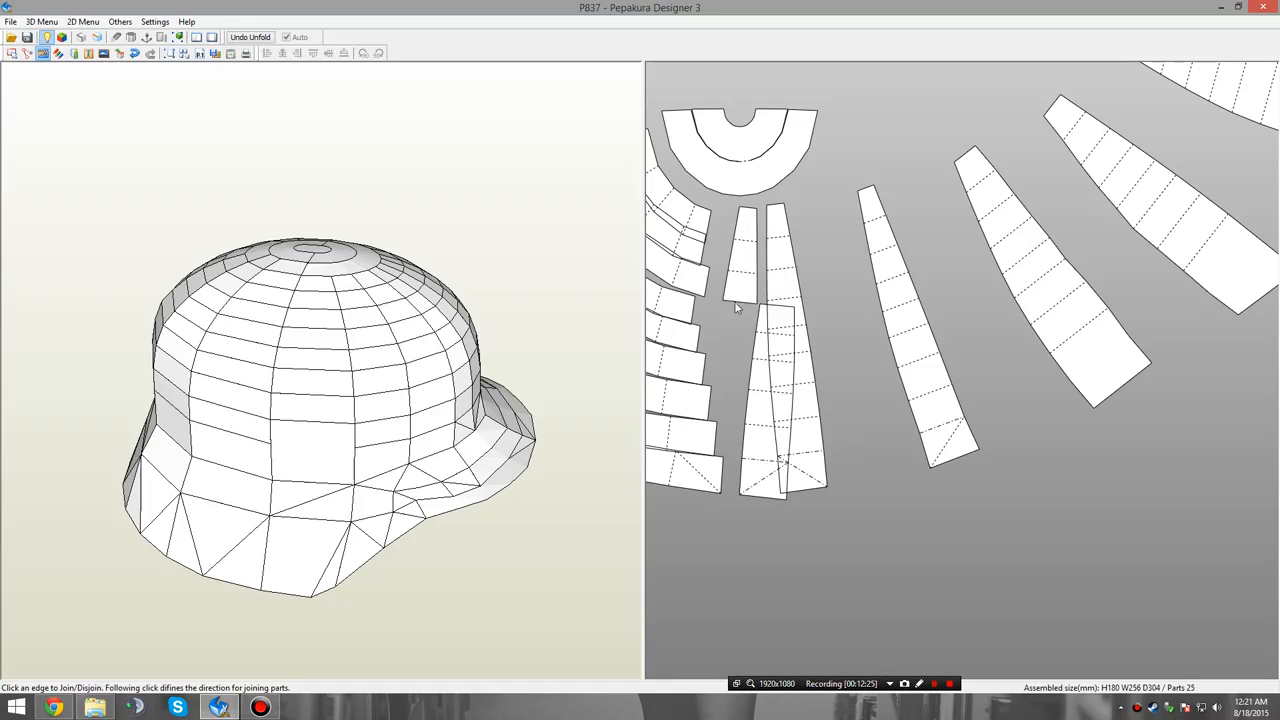
click(770, 305)
Move the half ring up away from the fan and spread the three upper curved strips apart so they stop overlapping.
middle_drag(812, 350, 930, 337)
right_click(961, 227)
click(960, 241)
middle_drag(960, 243, 1006, 285)
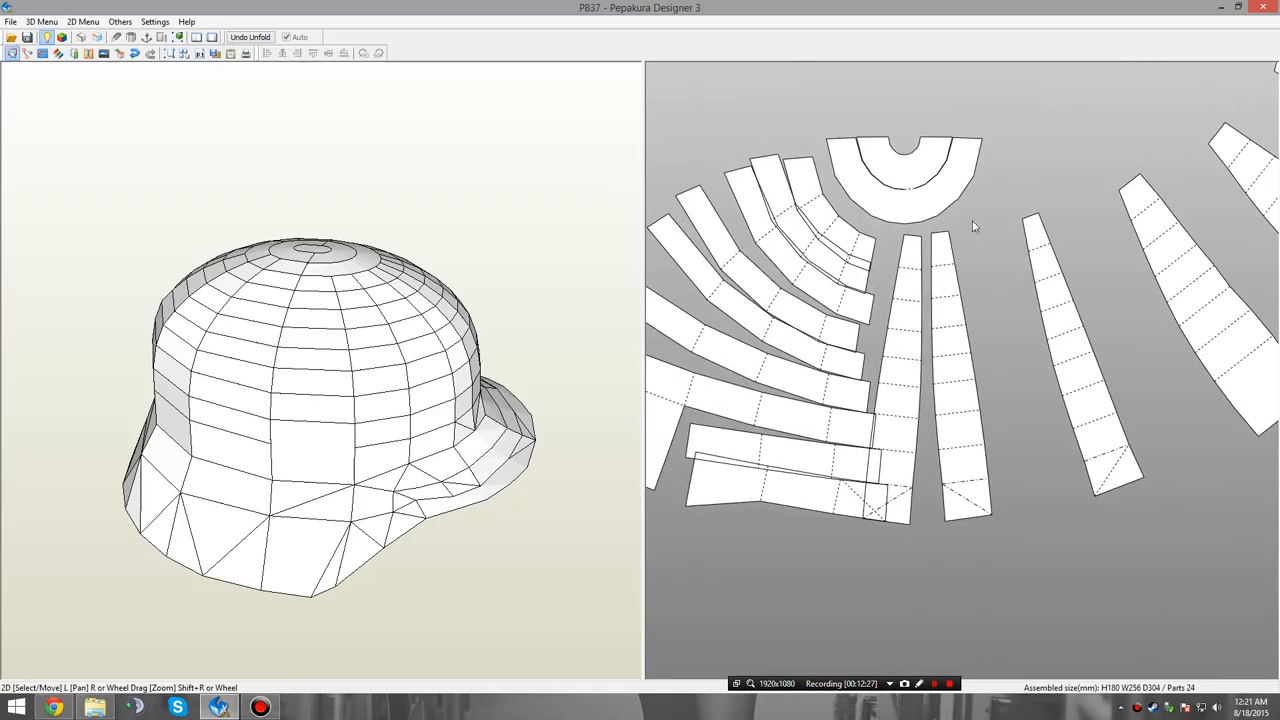
click(923, 189)
drag(923, 189, 929, 135)
click(849, 209)
click(820, 246)
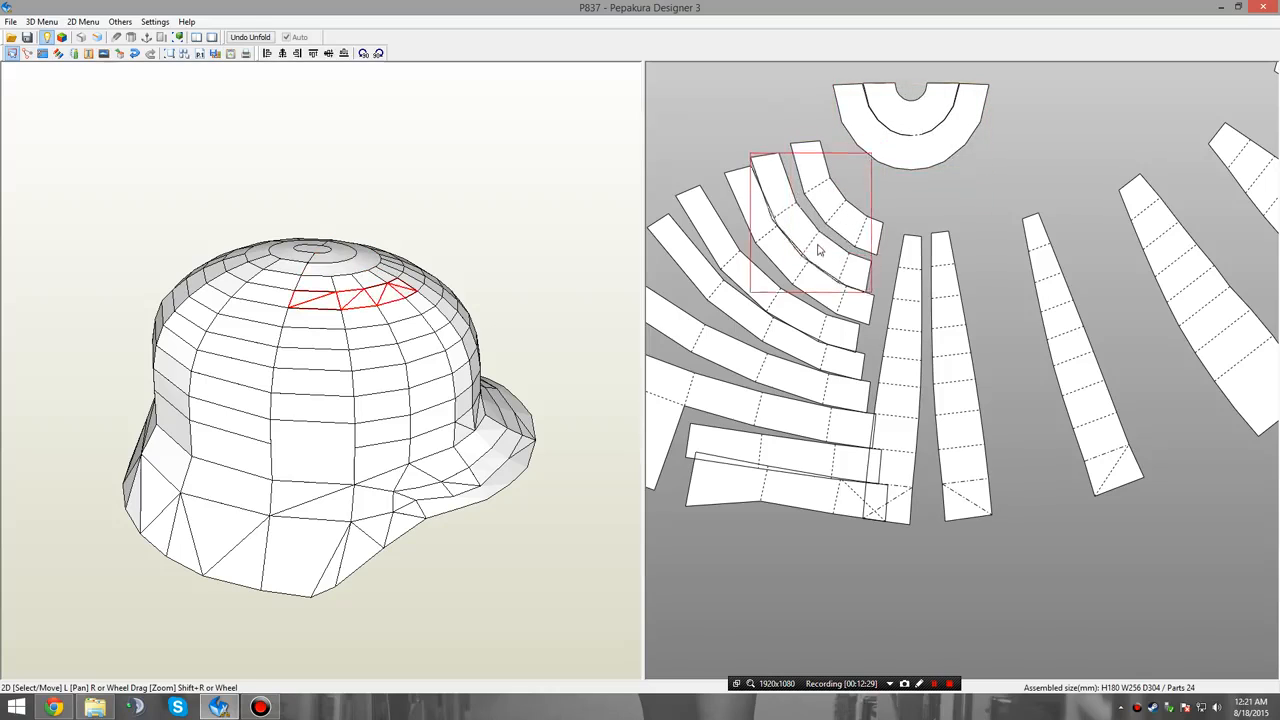
click(803, 268)
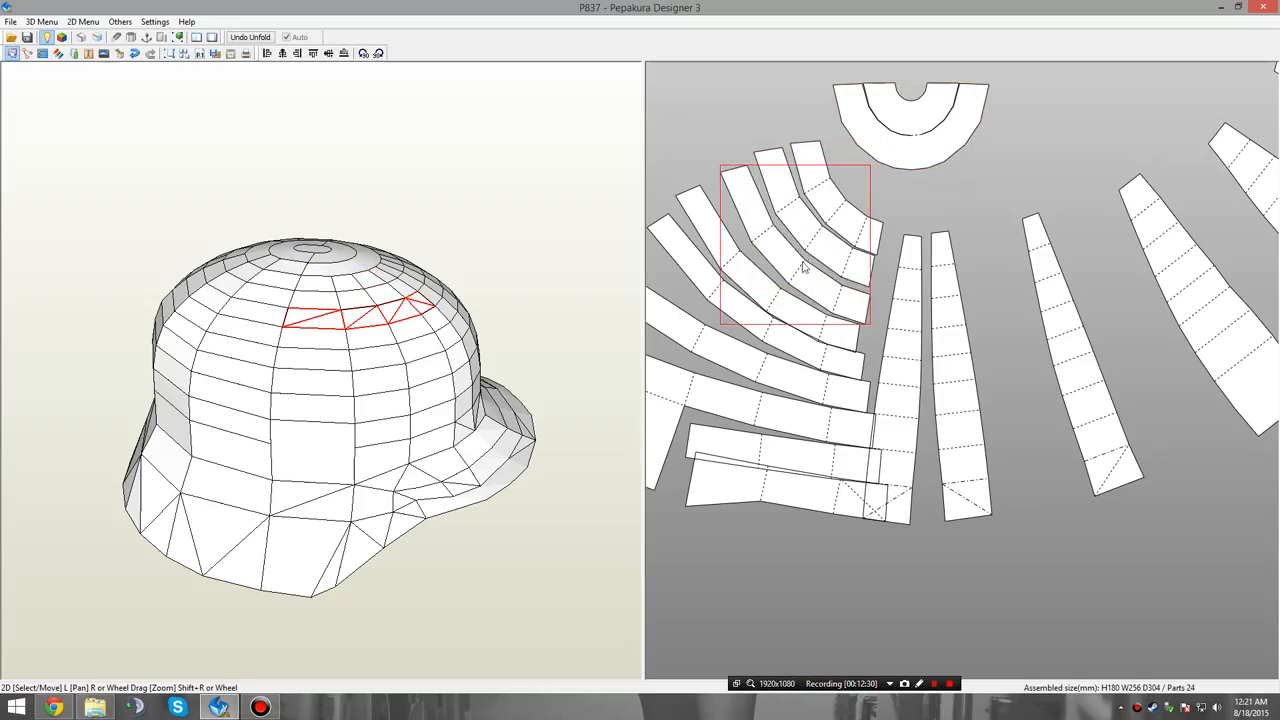
Select all six finished tapered panels and move them together away from the remaining fan strips.
click(912, 403)
shift+click(957, 390)
shift+click(1072, 358)
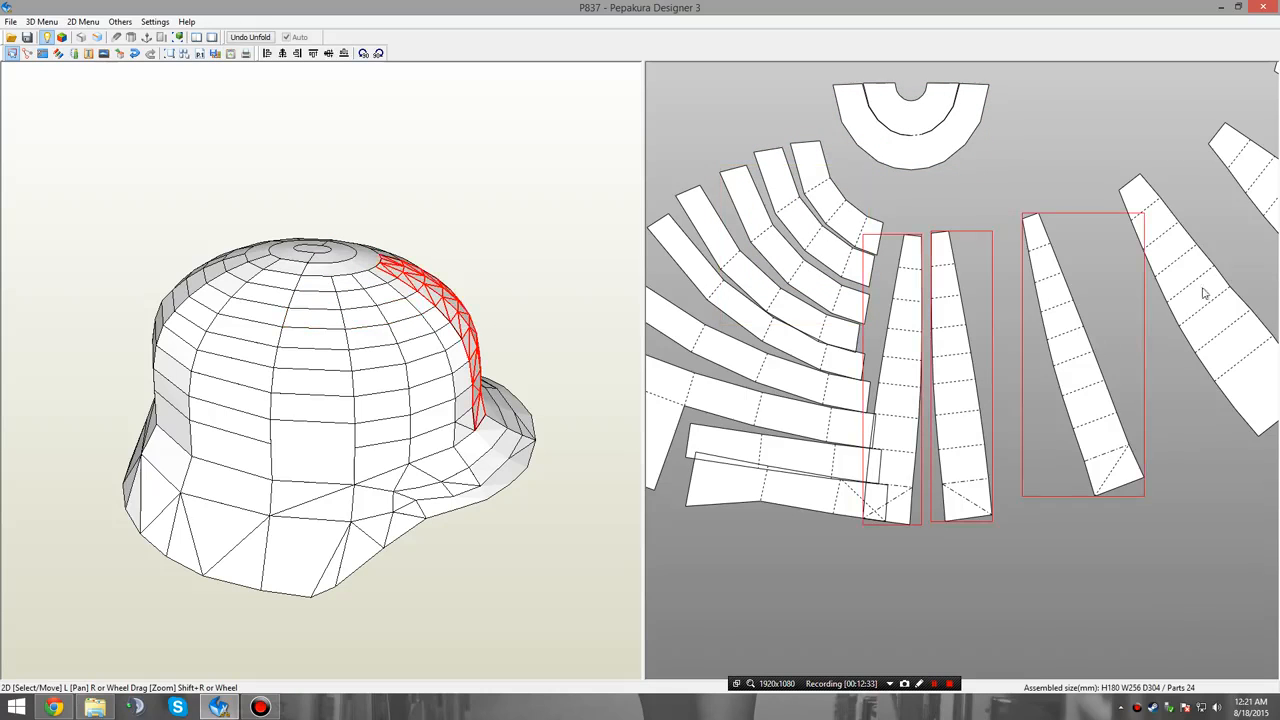
shift+click(1206, 286)
right_drag(1206, 286, 1024, 296)
shift+click(1128, 213)
scroll(1096, 329, down, 2)
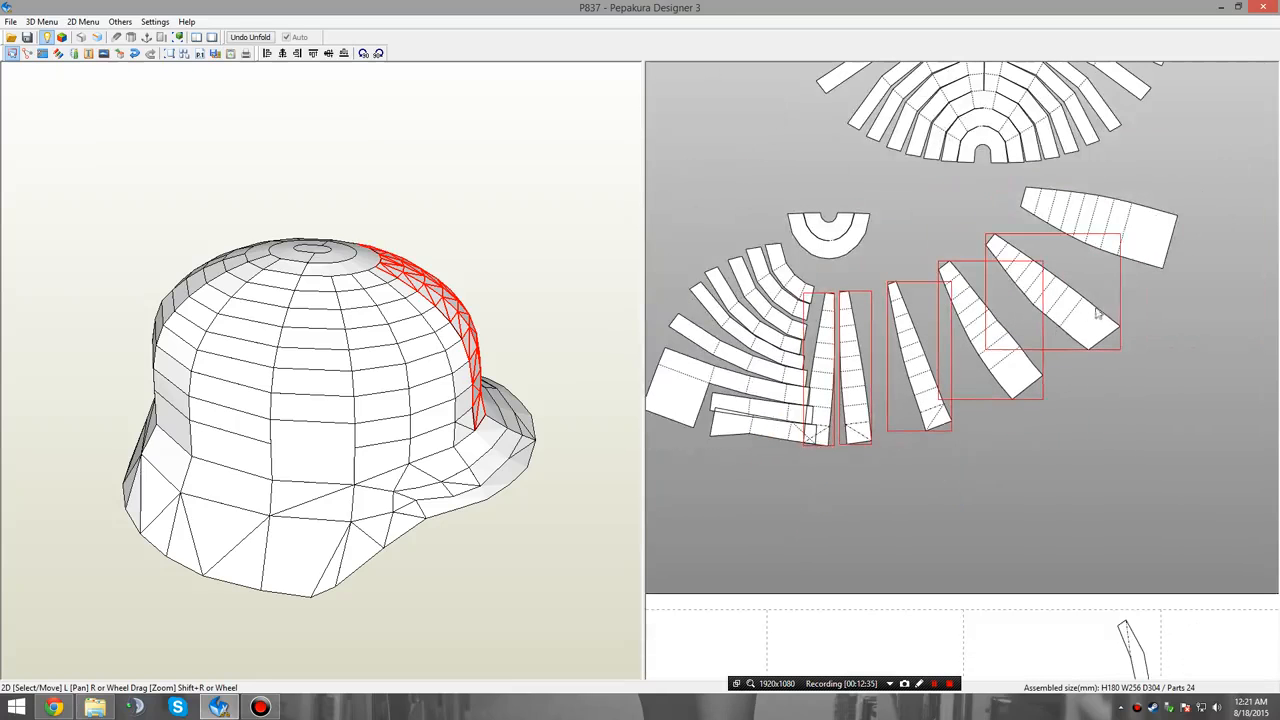
shift+click(1148, 215)
drag(1106, 226, 1274, 235)
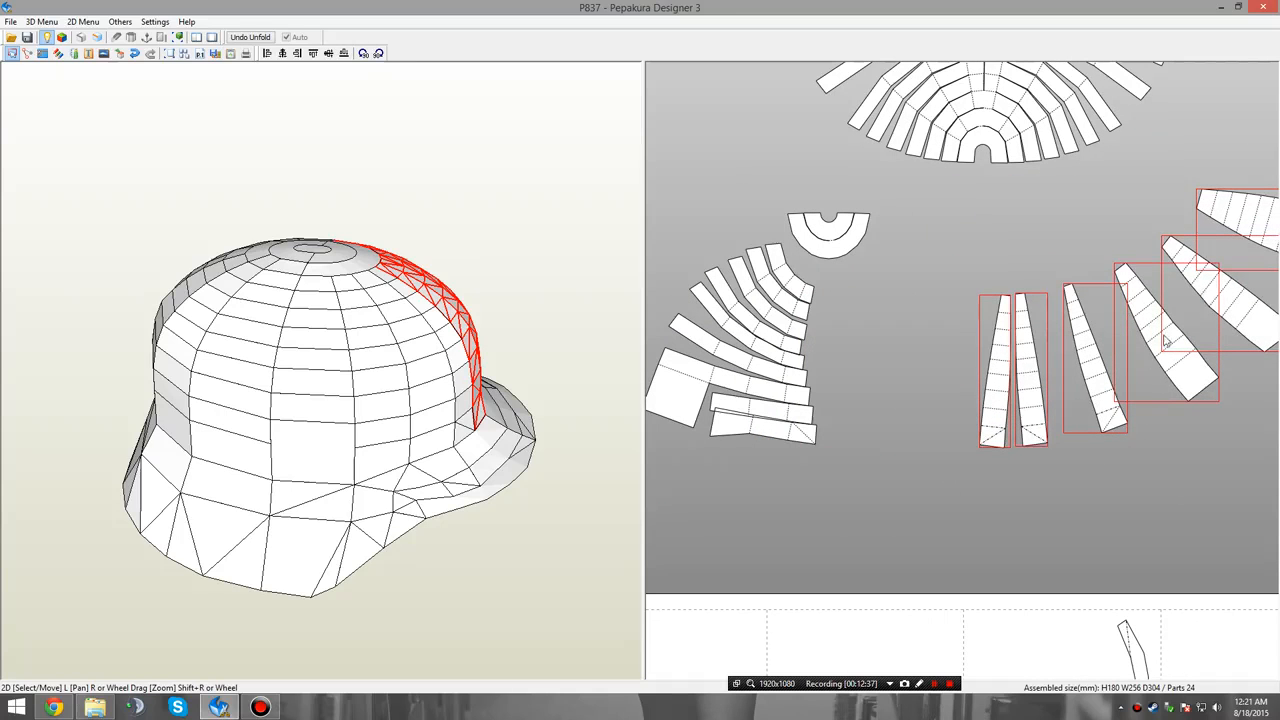
drag(1163, 335, 1240, 386)
click(890, 304)
Disjoin the end face from each of the eight remaining fan strips above the rim strip, working from the crown downward.
right_drag(792, 328, 926, 323)
scroll(926, 323, up, 5)
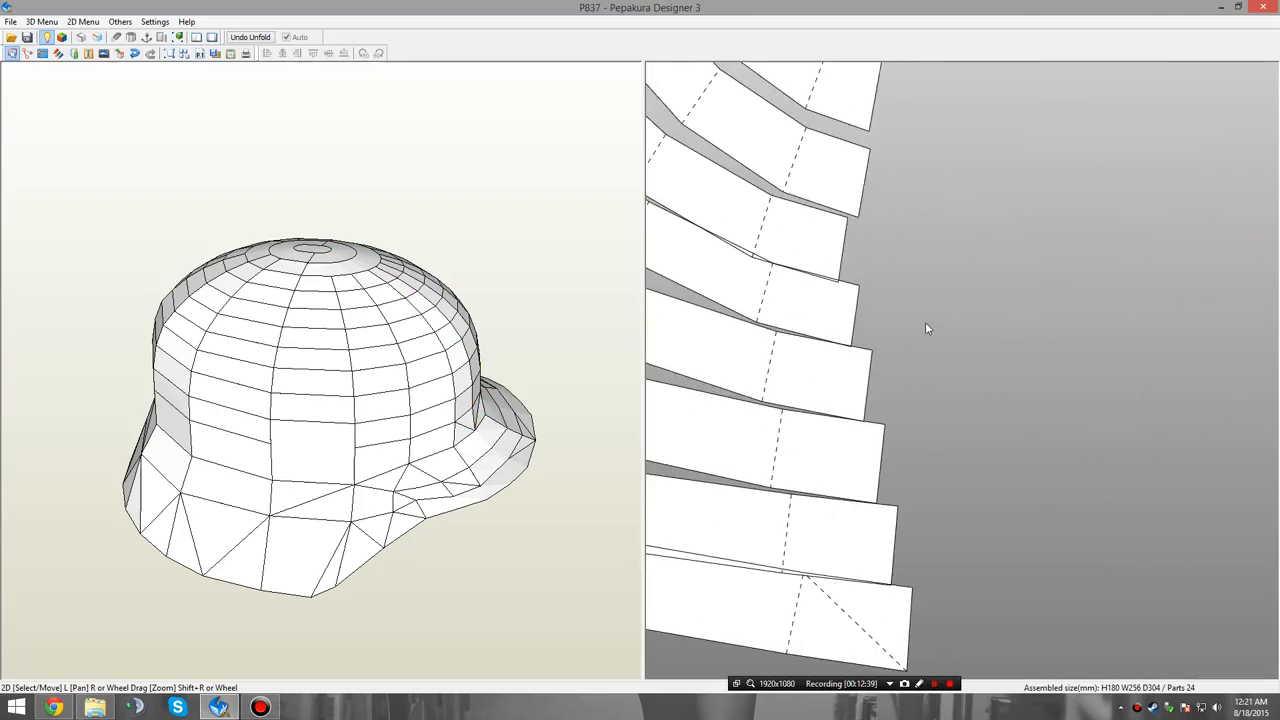
scroll(955, 314, down, 4)
right_click(921, 278)
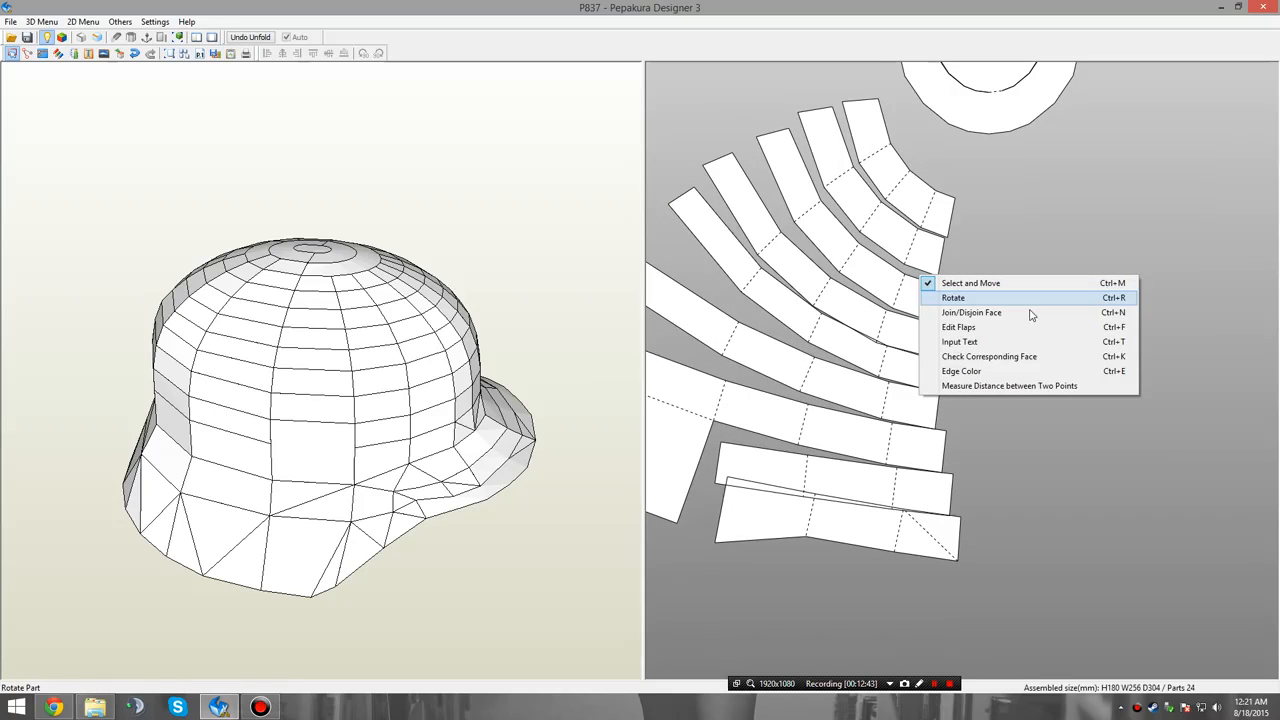
click(1031, 316)
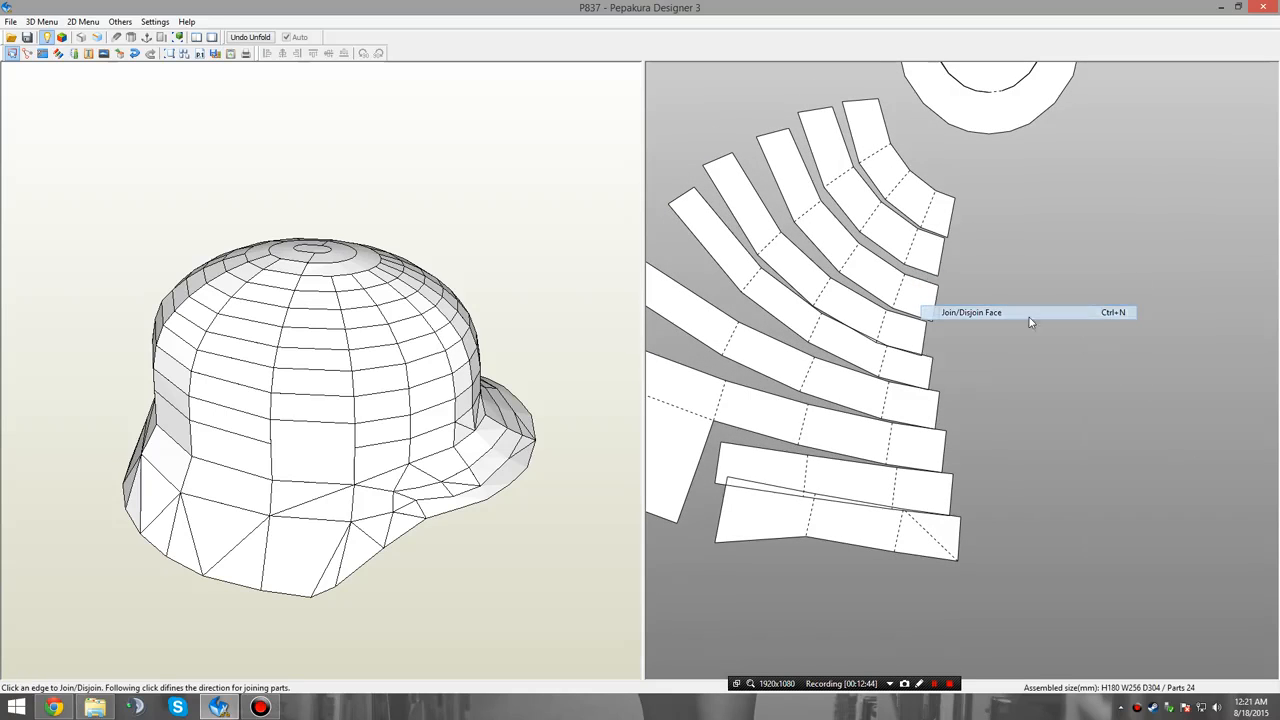
click(925, 224)
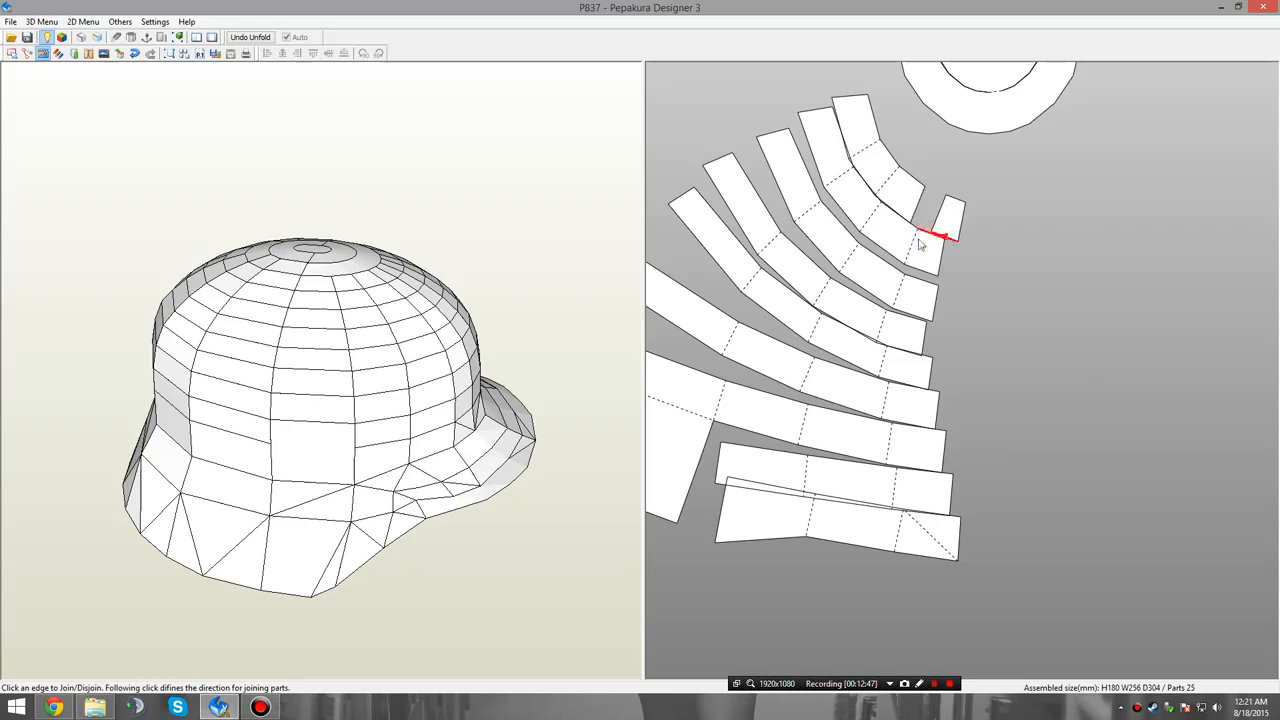
click(918, 252)
click(904, 288)
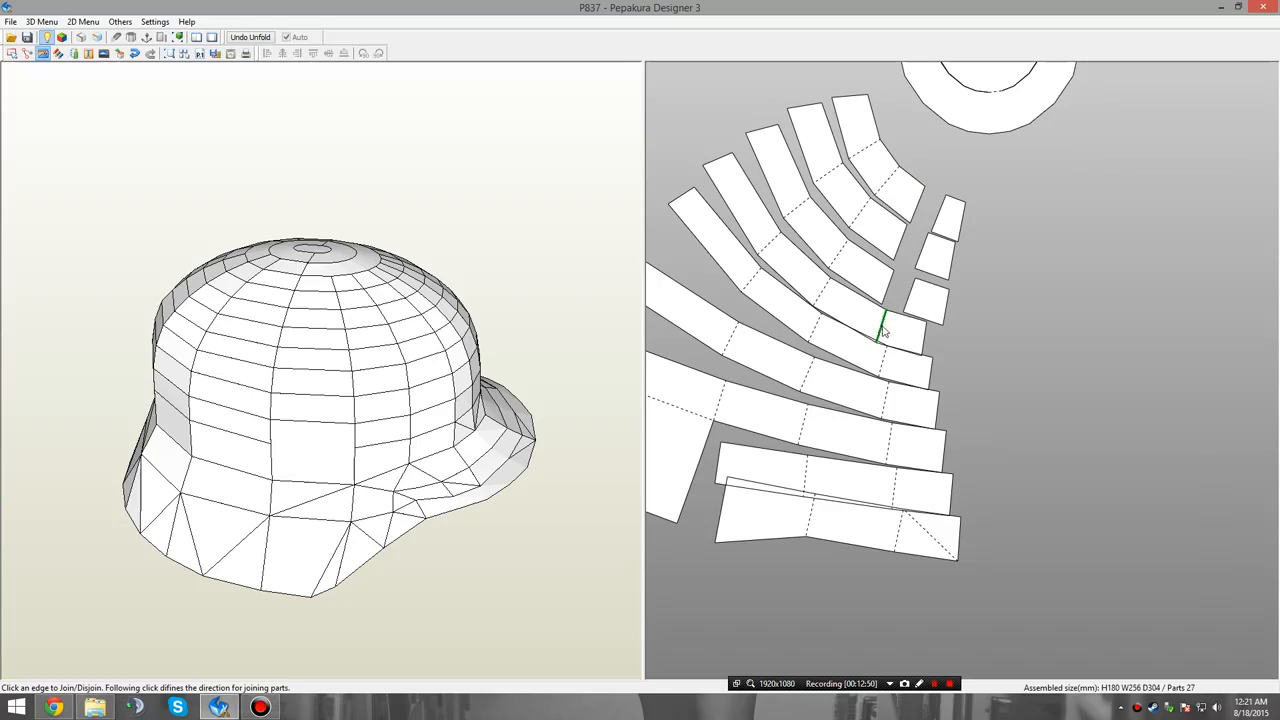
click(884, 332)
click(887, 370)
click(891, 425)
click(891, 440)
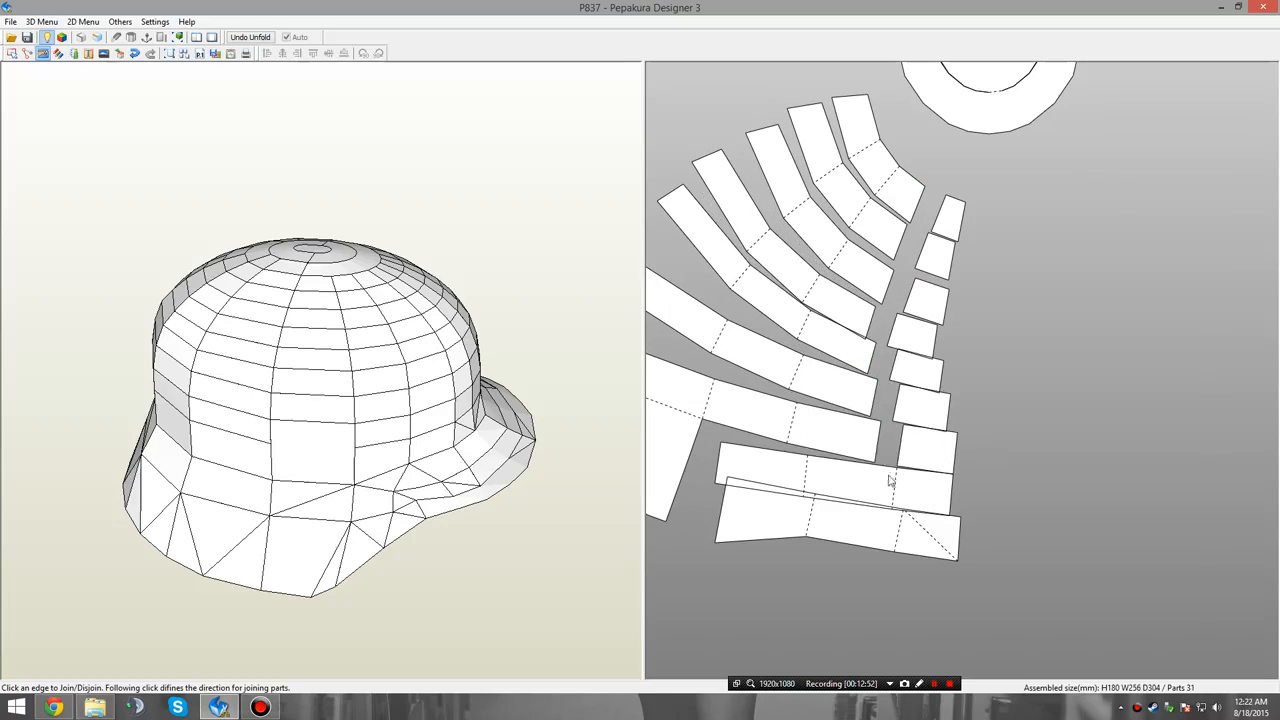
click(894, 483)
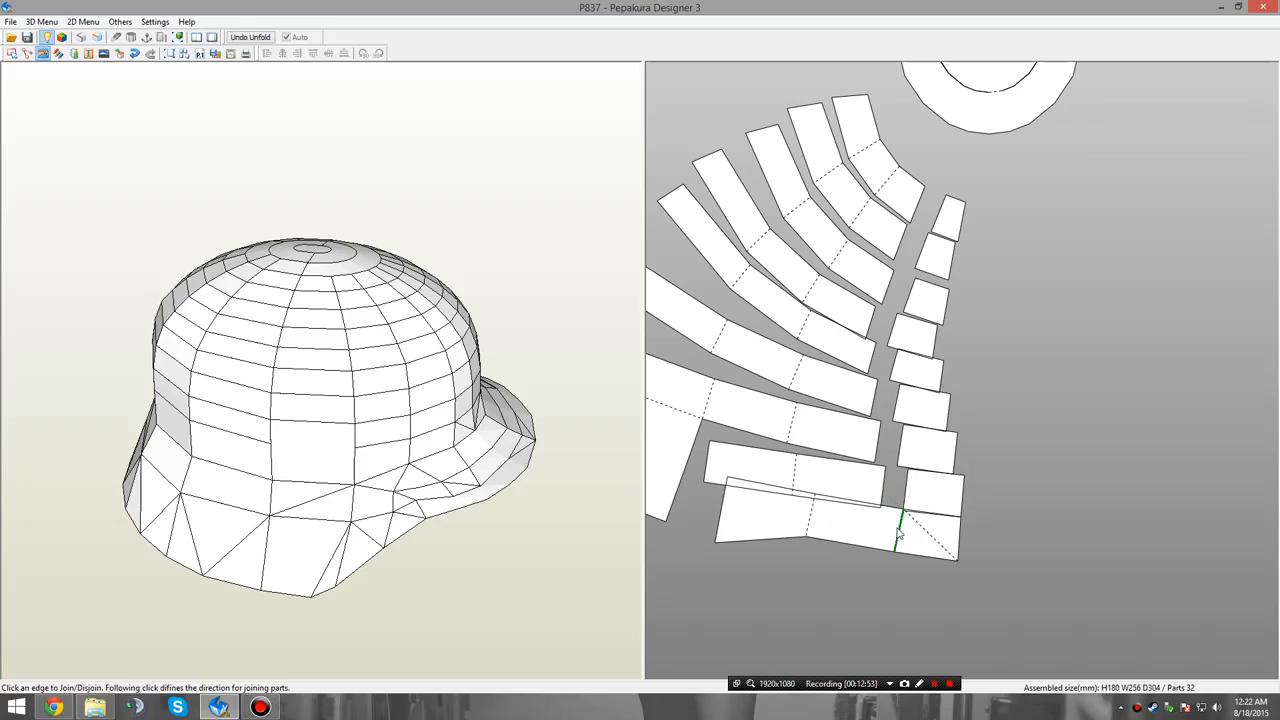
Join the upper six detached faces of the seventh column edge to edge, working down from the crown.
click(943, 235)
click(942, 238)
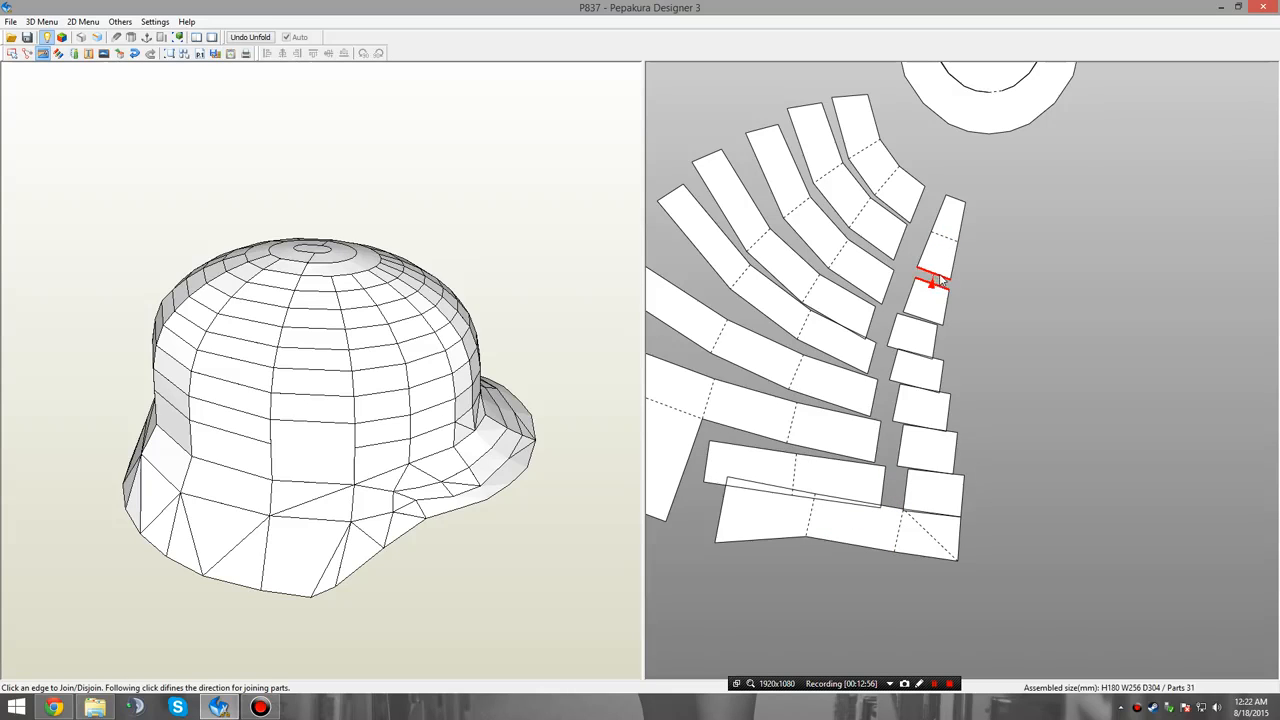
click(935, 285)
click(924, 320)
click(924, 322)
click(927, 340)
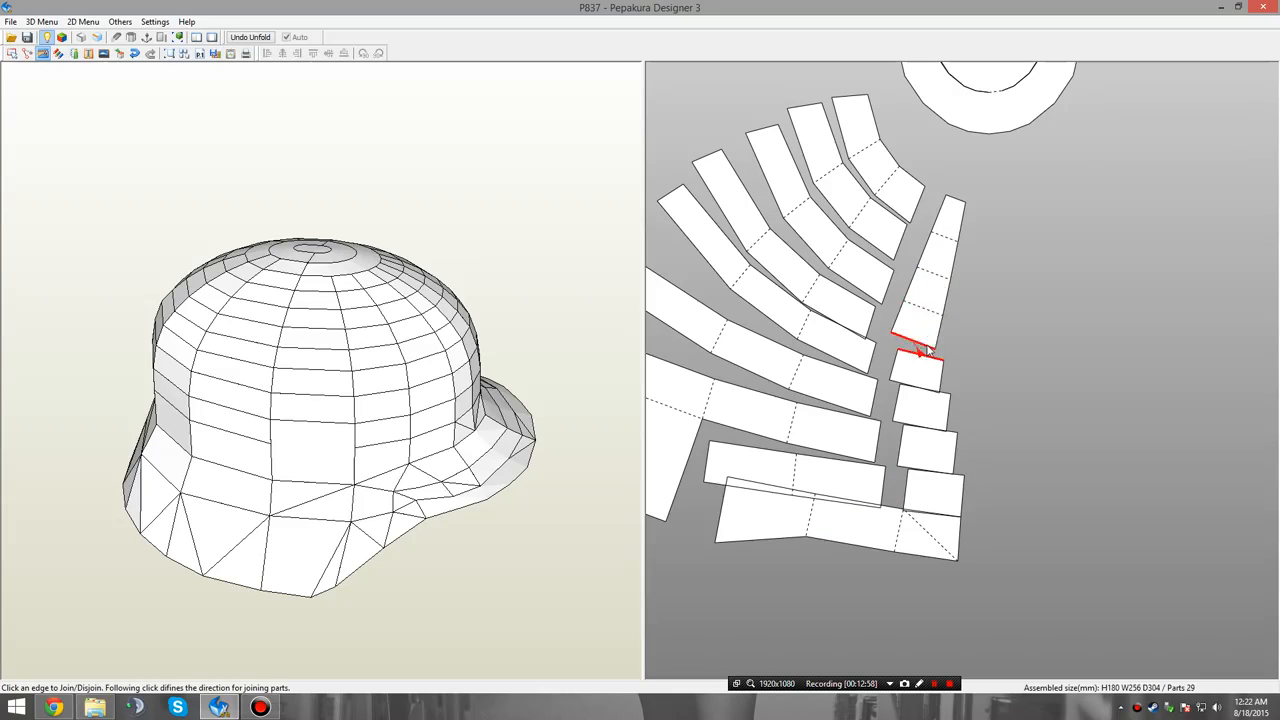
click(927, 342)
click(928, 385)
click(928, 390)
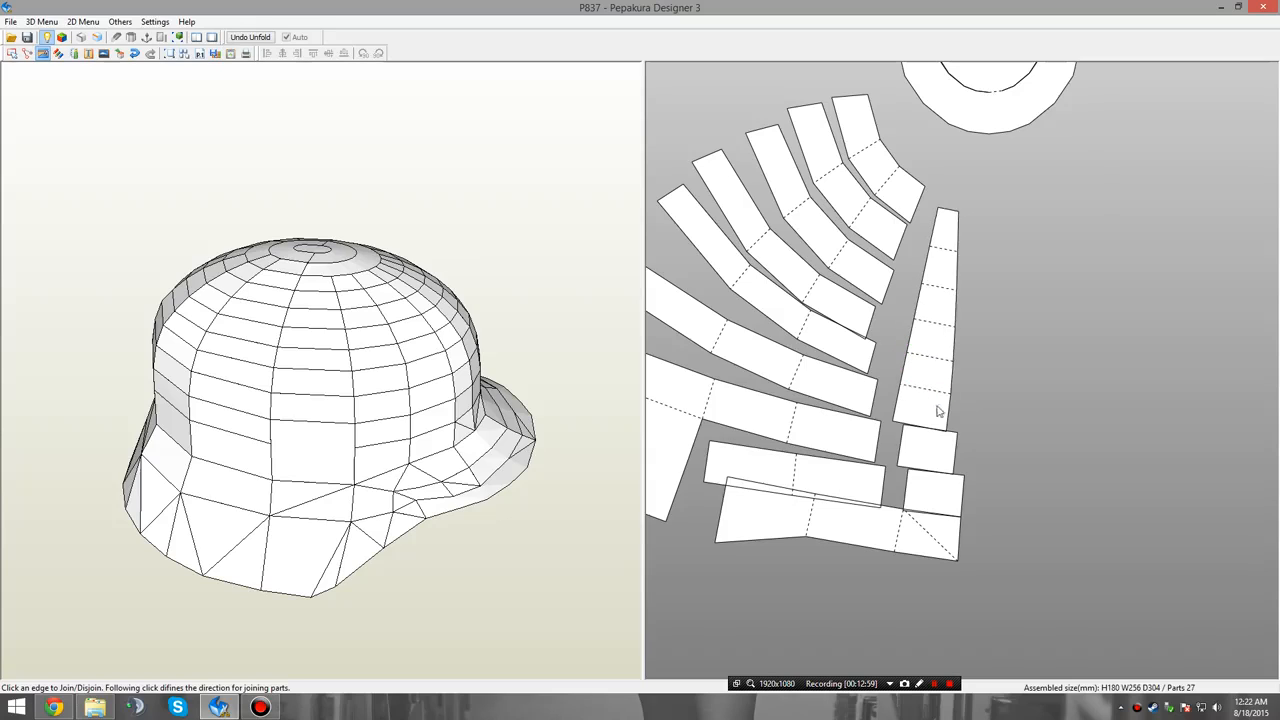
Join the column's two lower faces and the rim strip's end piece to the tapered panel, and disjoin that piece from the rest of the rim strip.
click(934, 436)
click(931, 452)
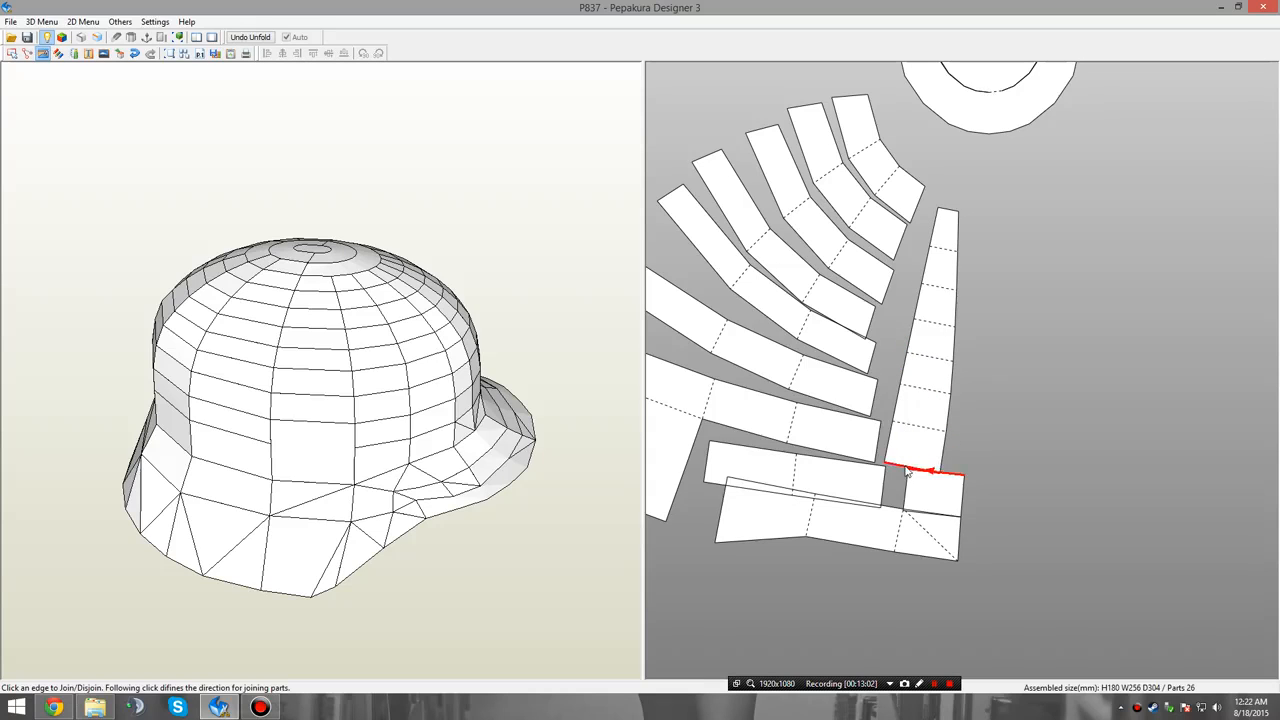
click(907, 473)
click(918, 512)
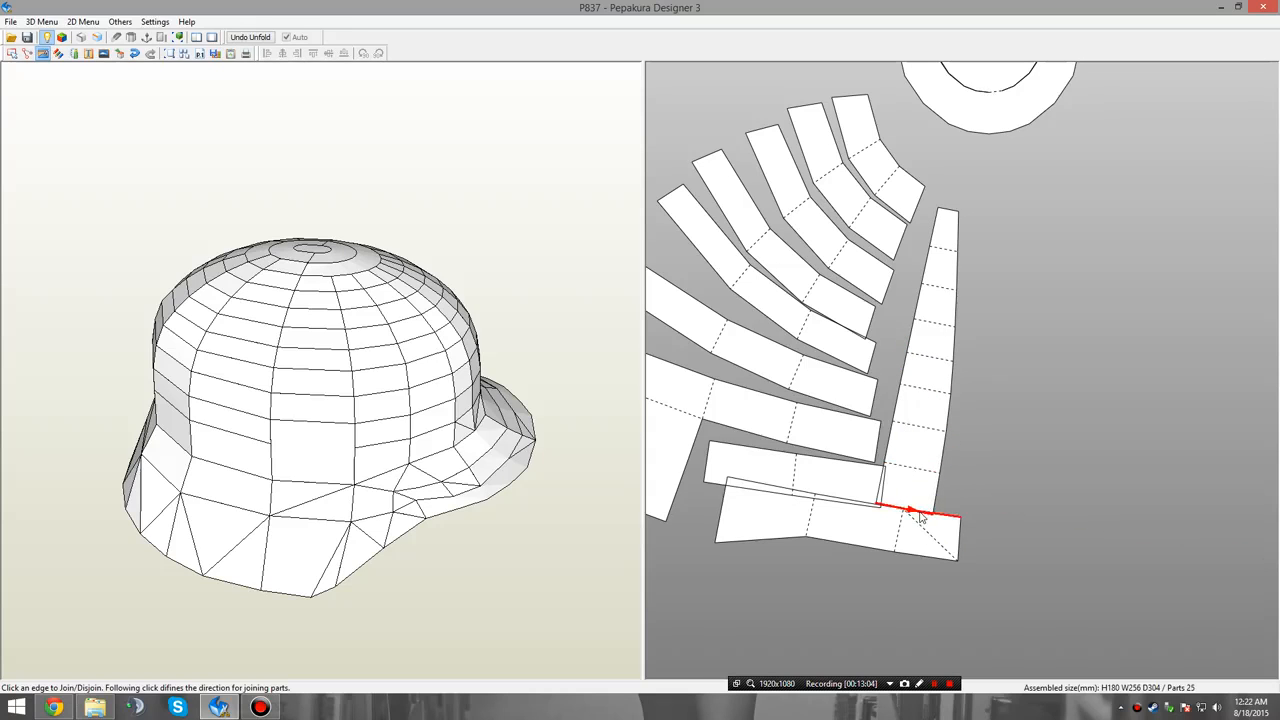
click(921, 516)
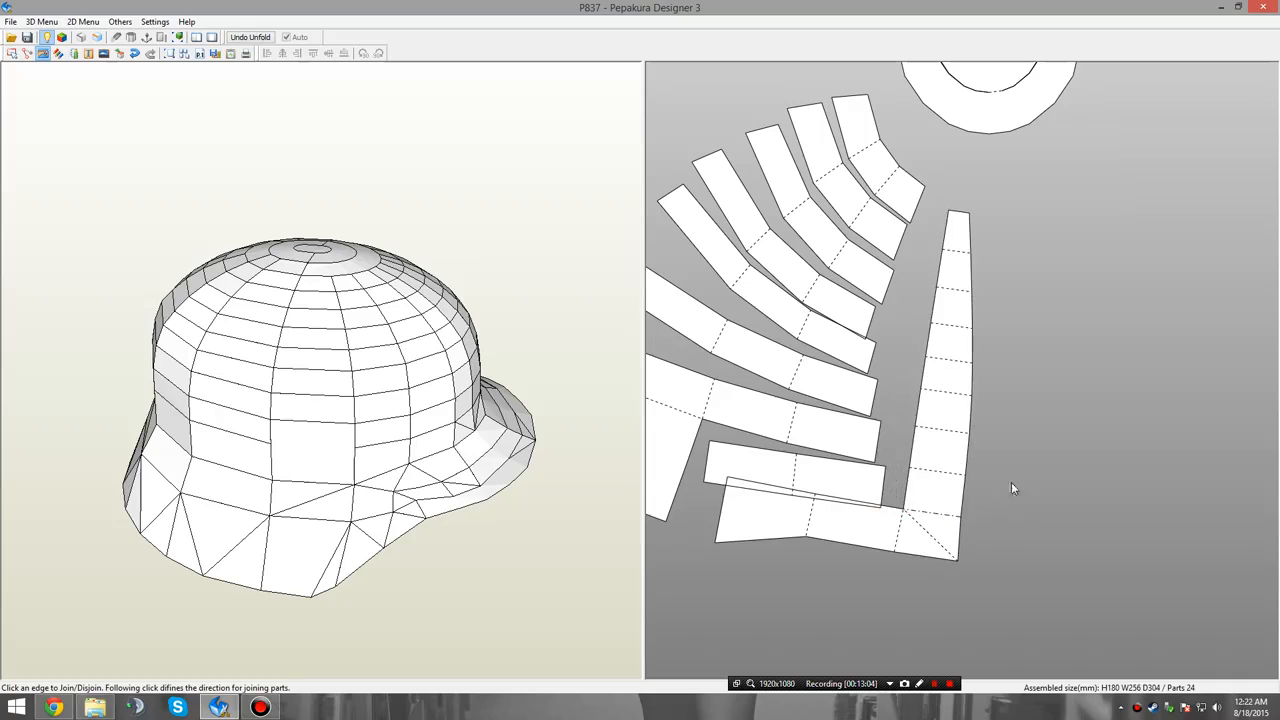
click(905, 526)
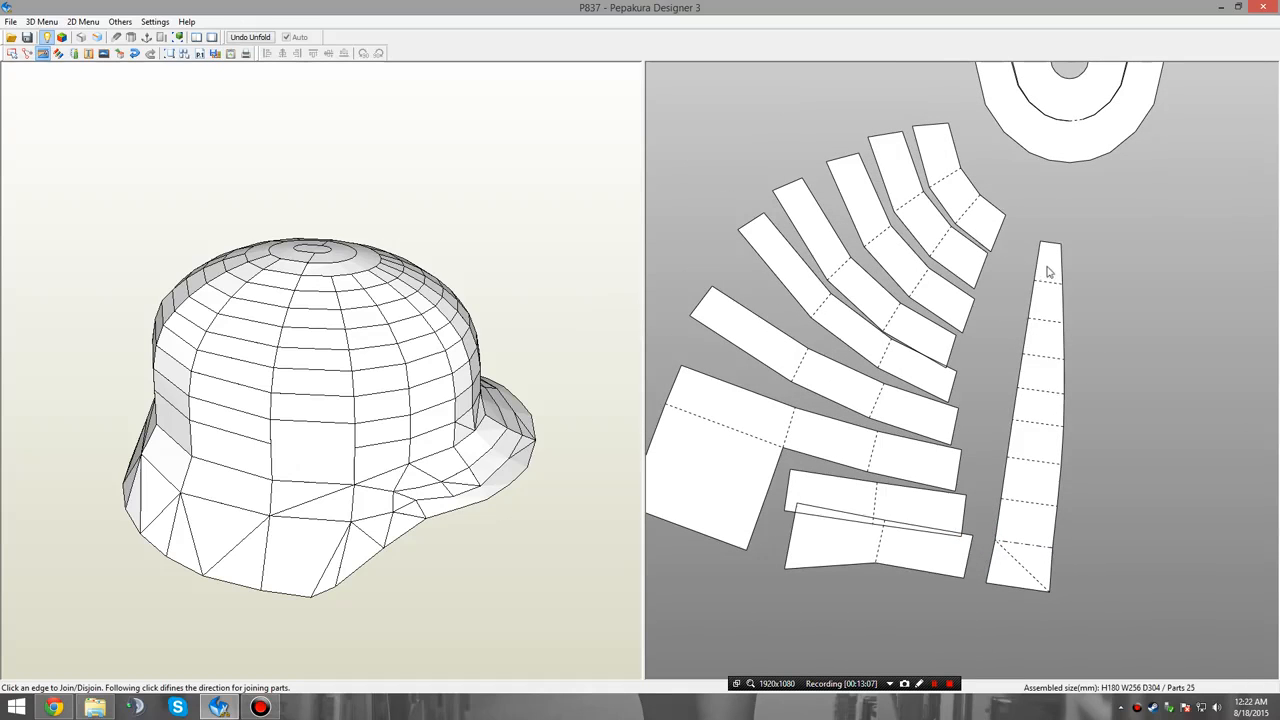
Move the finished seventh tapered panel well away from the remaining fan strips.
right_click(1110, 298)
click(1129, 300)
drag(1210, 322, 1214, 324)
click(1078, 333)
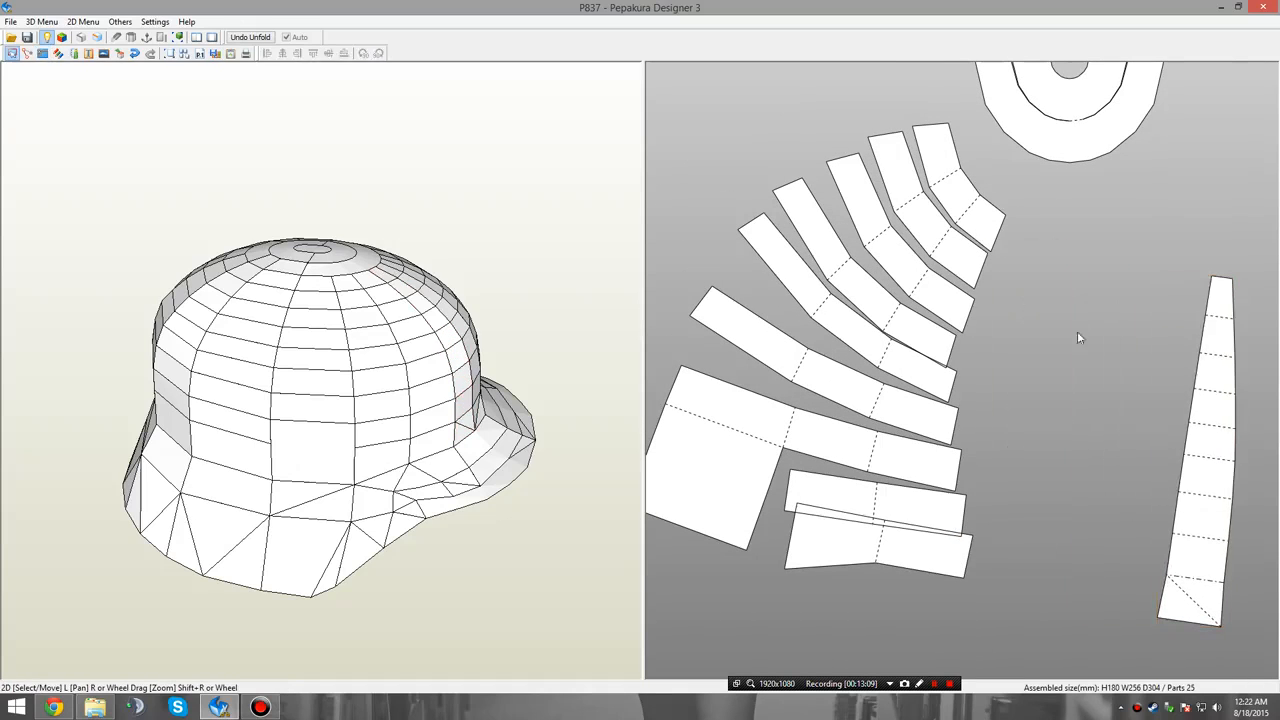
Disjoin the end face from each of the nine remaining fan strips, from the crown down to the rim strip.
middle_drag(1117, 438, 1159, 456)
right_click(1117, 308)
click(1128, 345)
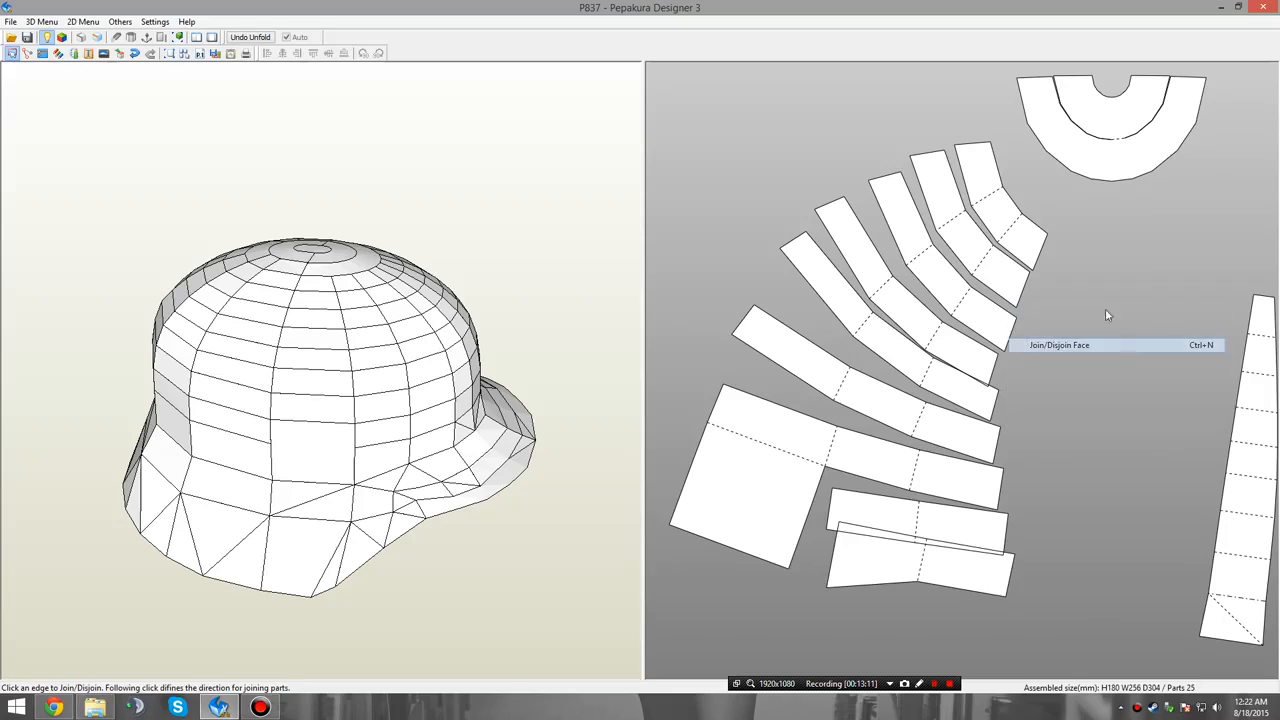
click(1010, 257)
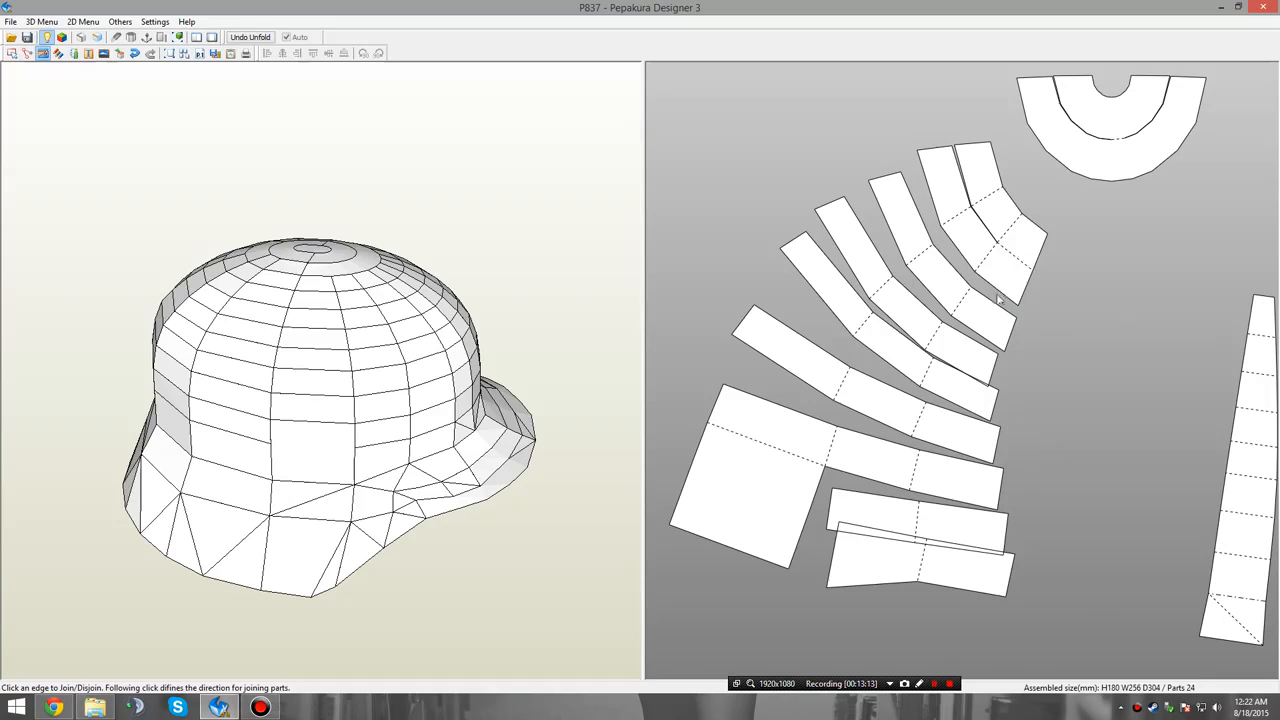
click(1015, 260)
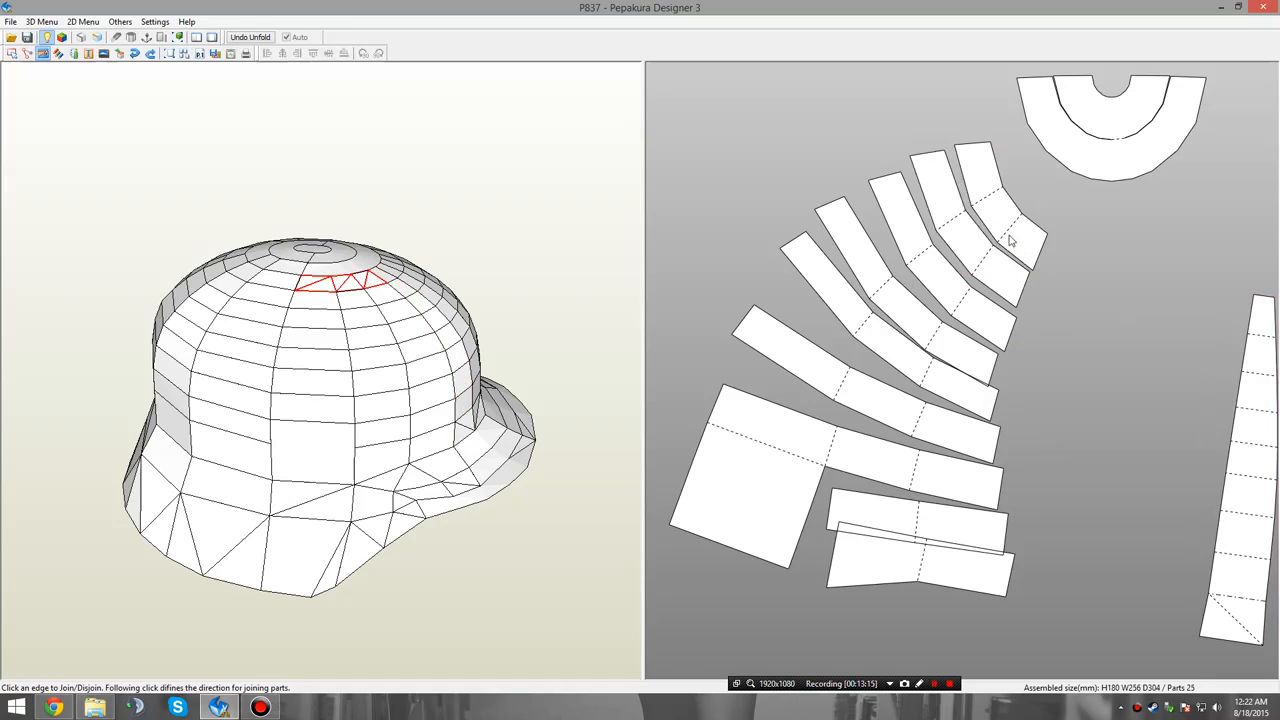
click(1008, 233)
click(978, 276)
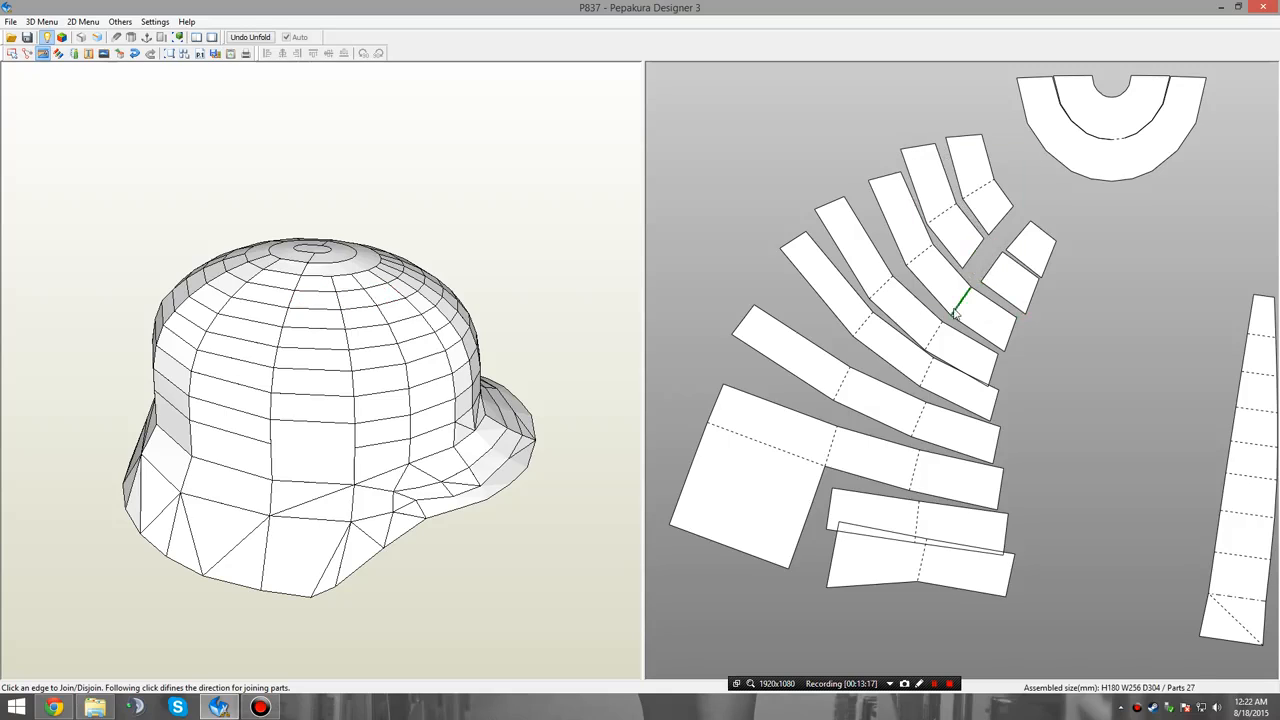
click(958, 314)
click(934, 348)
click(930, 368)
click(920, 417)
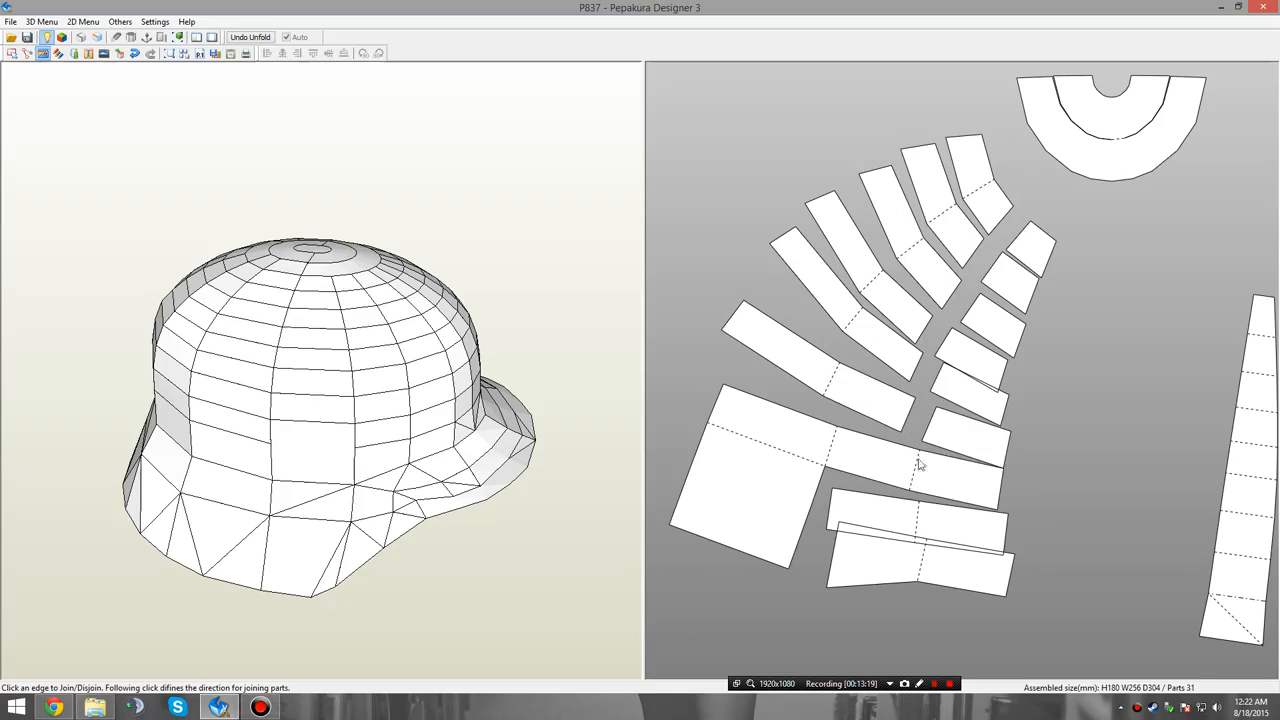
click(920, 463)
click(923, 543)
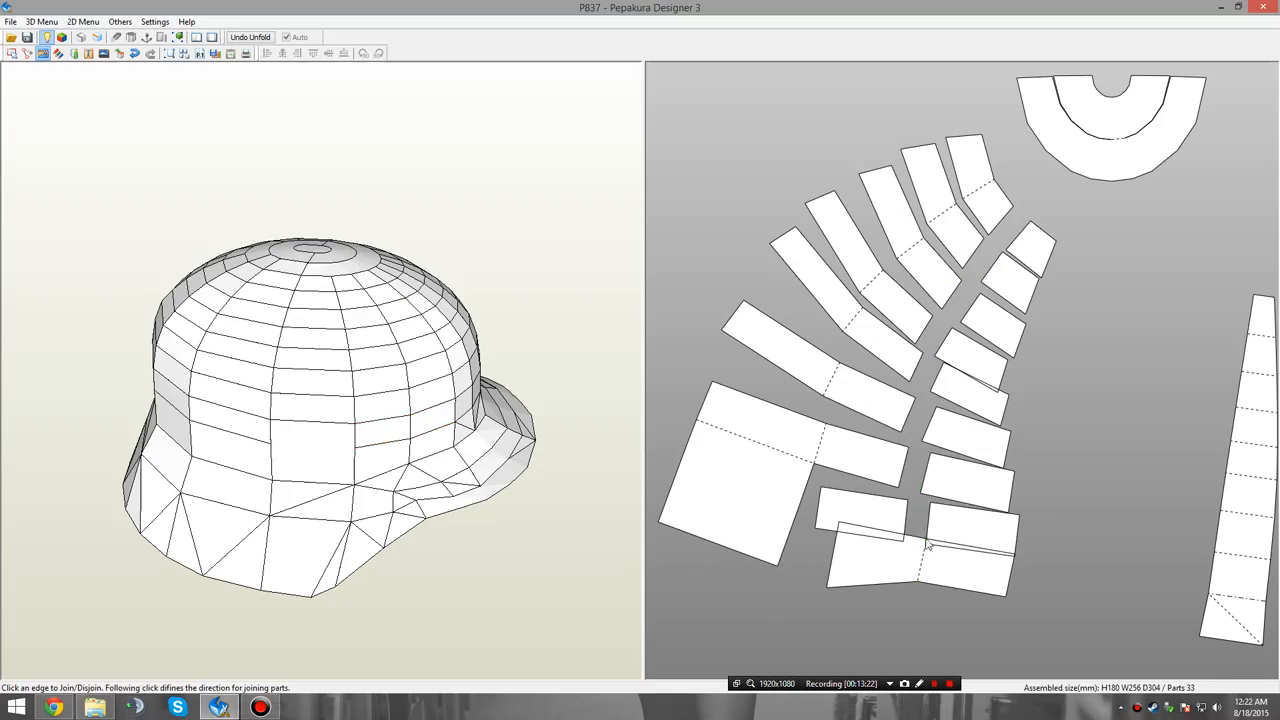
click(922, 562)
Join the nine detached faces of the eighth column from the crown down to the rim into one tapered panel.
click(1015, 260)
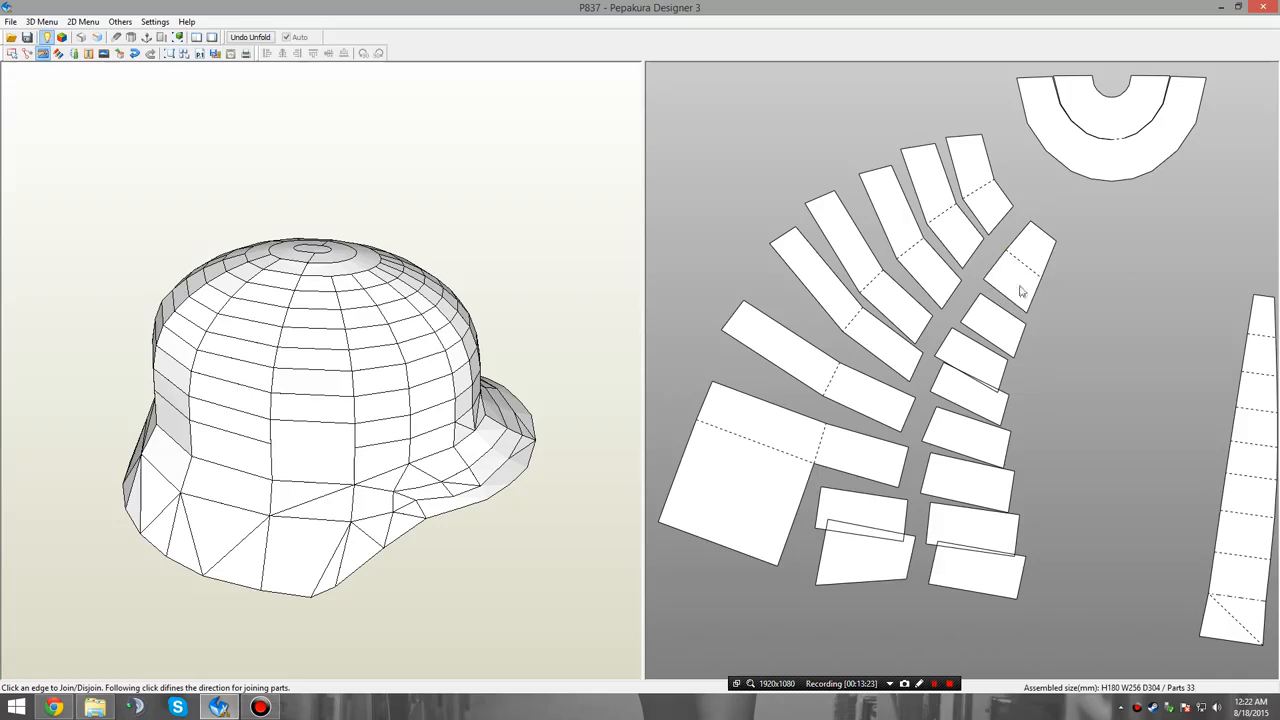
click(1007, 307)
click(988, 340)
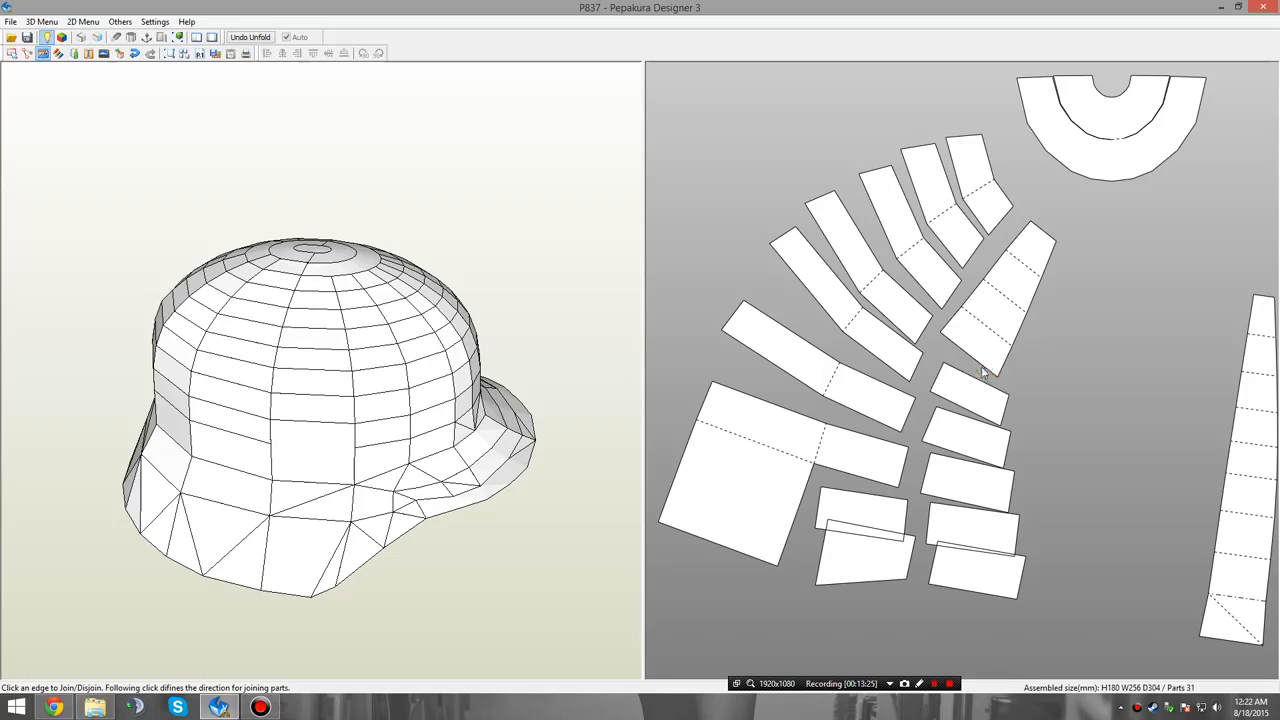
click(978, 371)
click(970, 400)
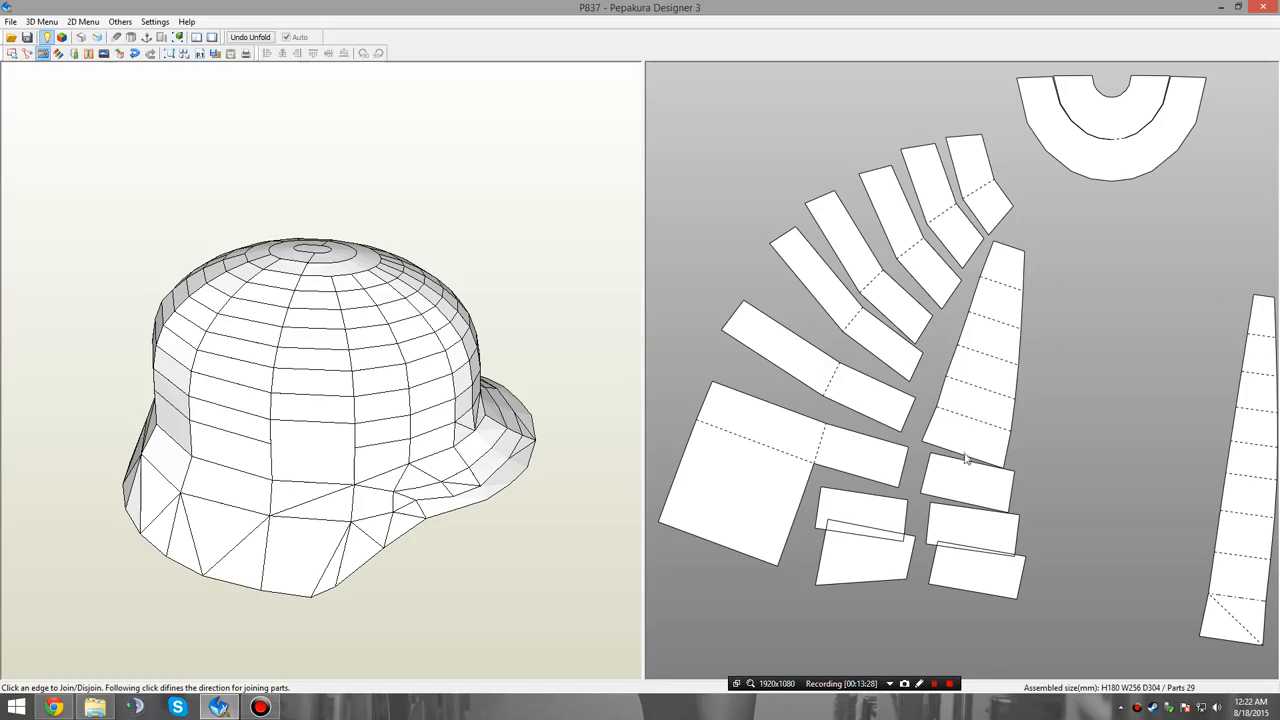
click(972, 462)
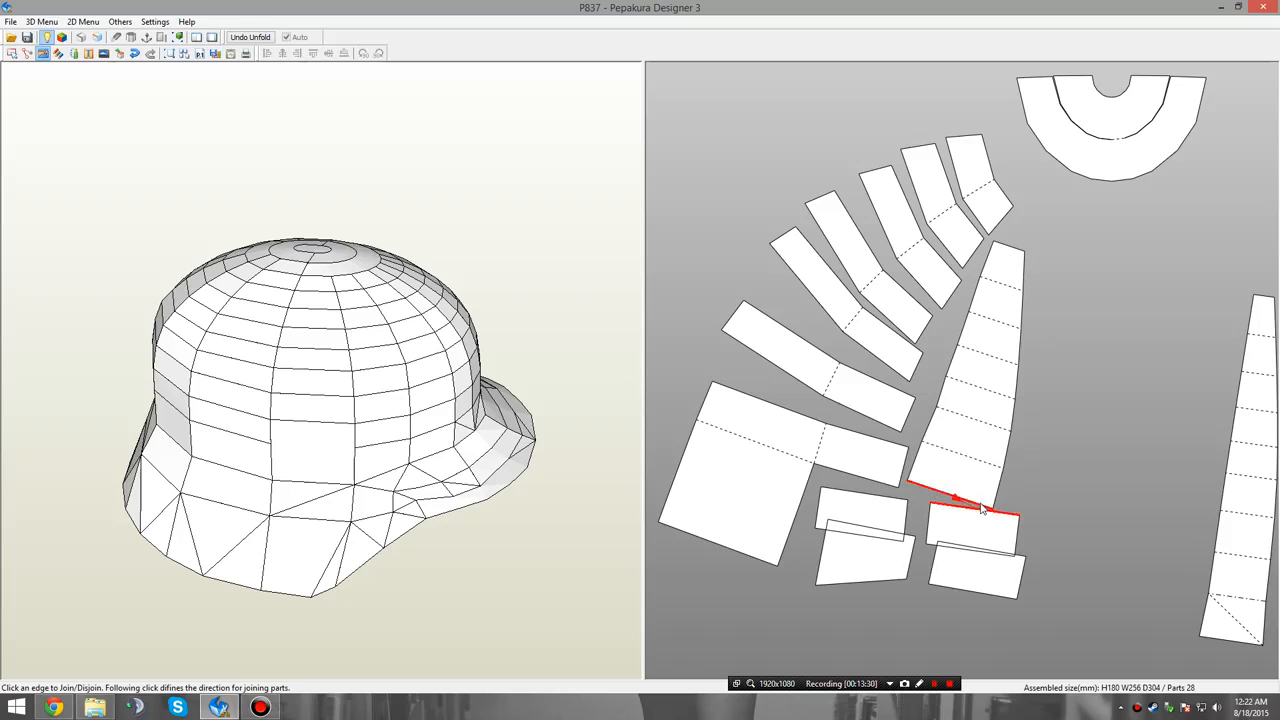
click(982, 508)
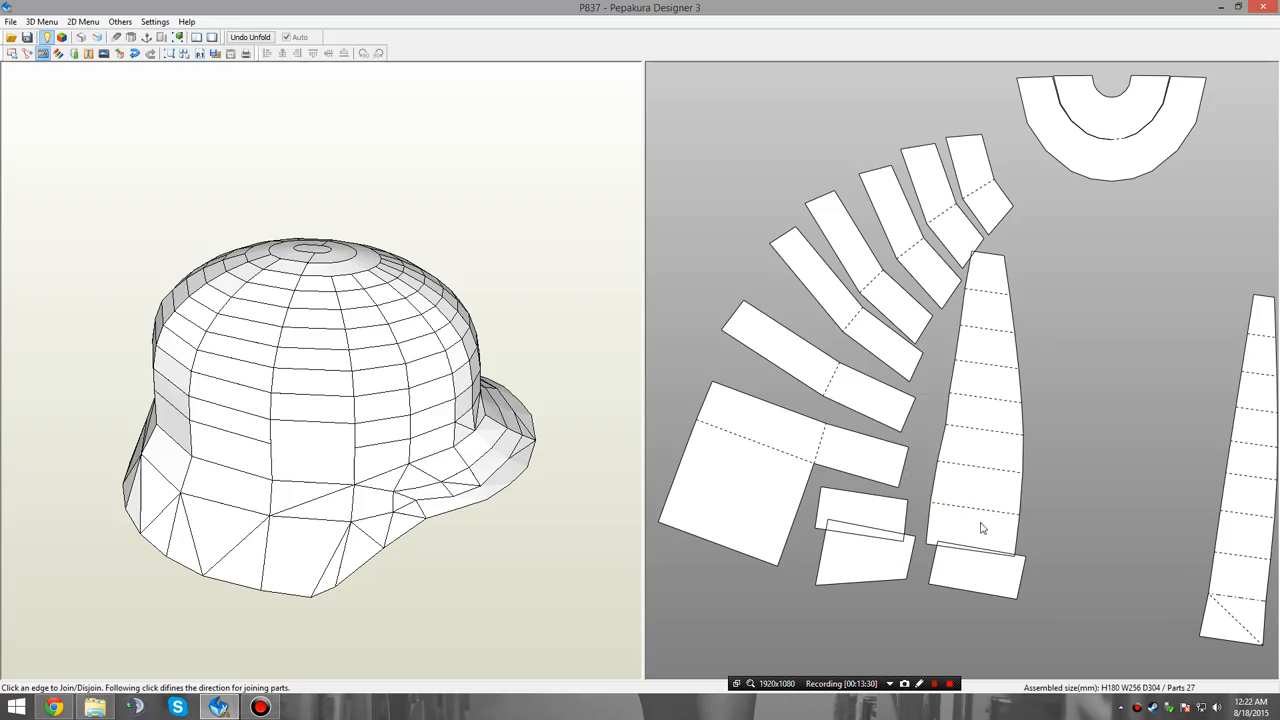
click(930, 548)
Move the eighth tapered panel next to the seventh one, clear of the fan strips.
right_click(964, 386)
click(1000, 392)
drag(1016, 360, 1198, 367)
Disjoin the end face from each of the seven upper fan strips, including the one attached to the wide block.
right_click(1088, 295)
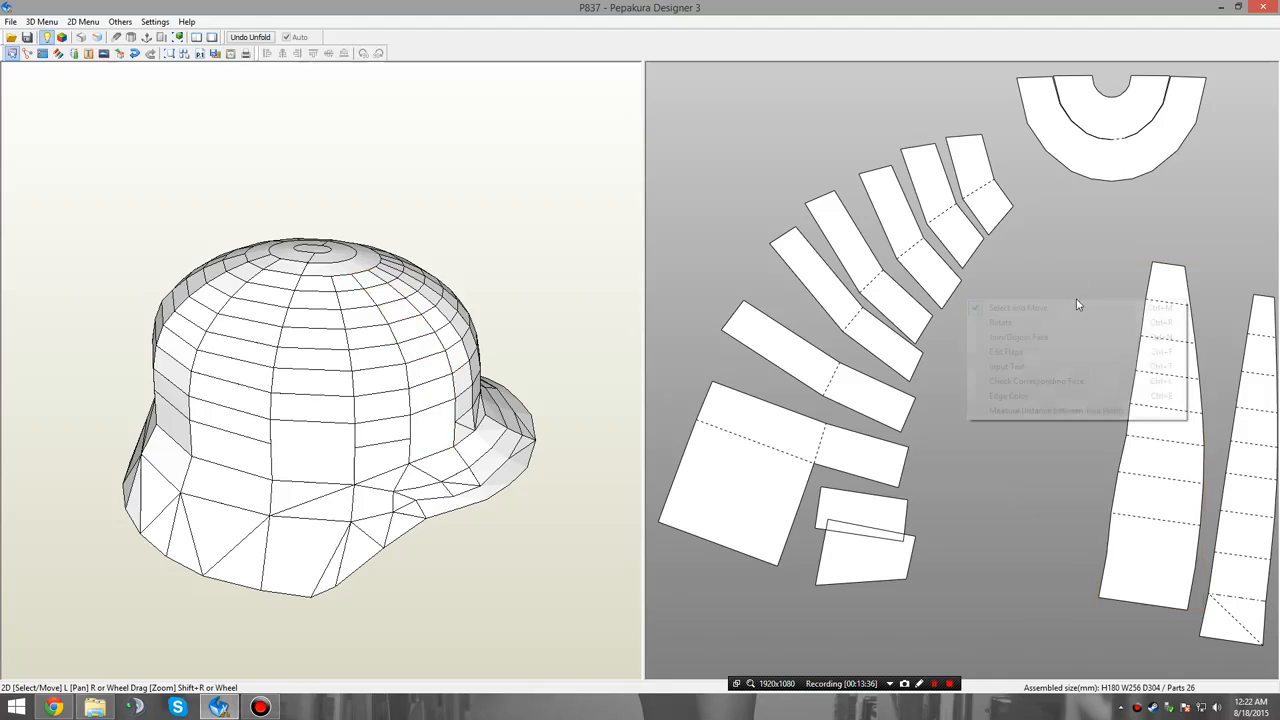
click(1078, 337)
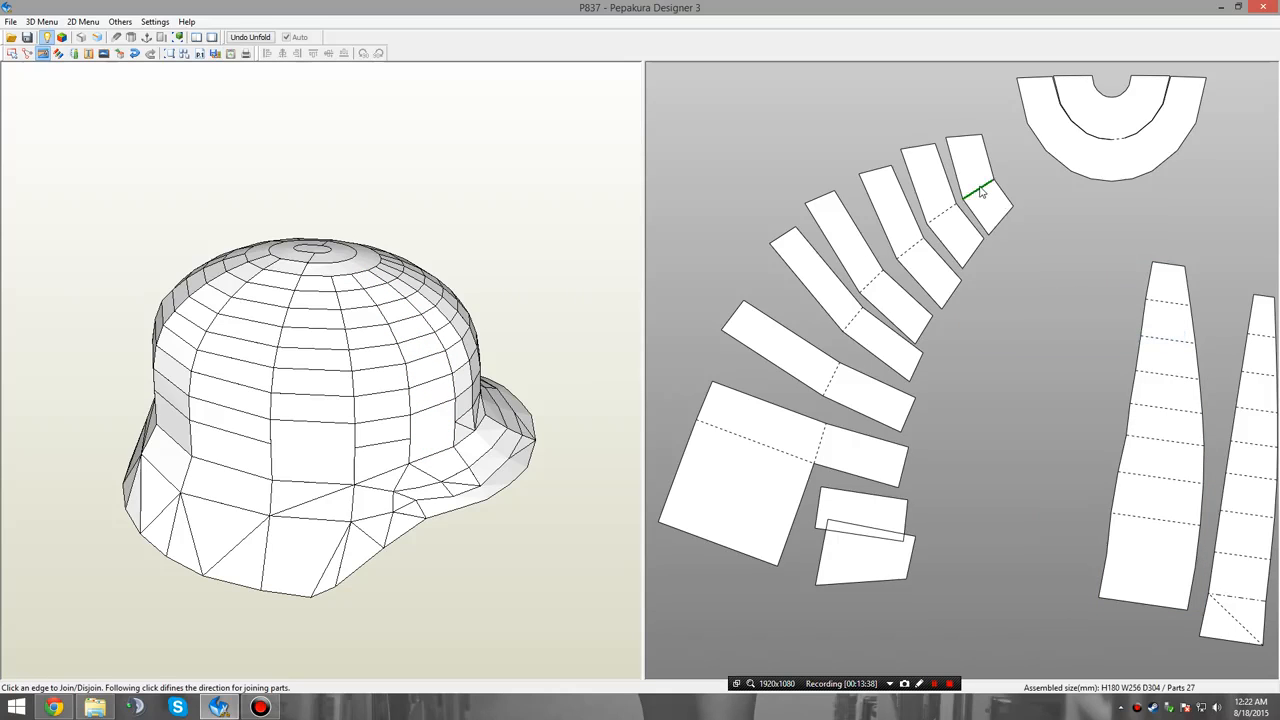
click(982, 194)
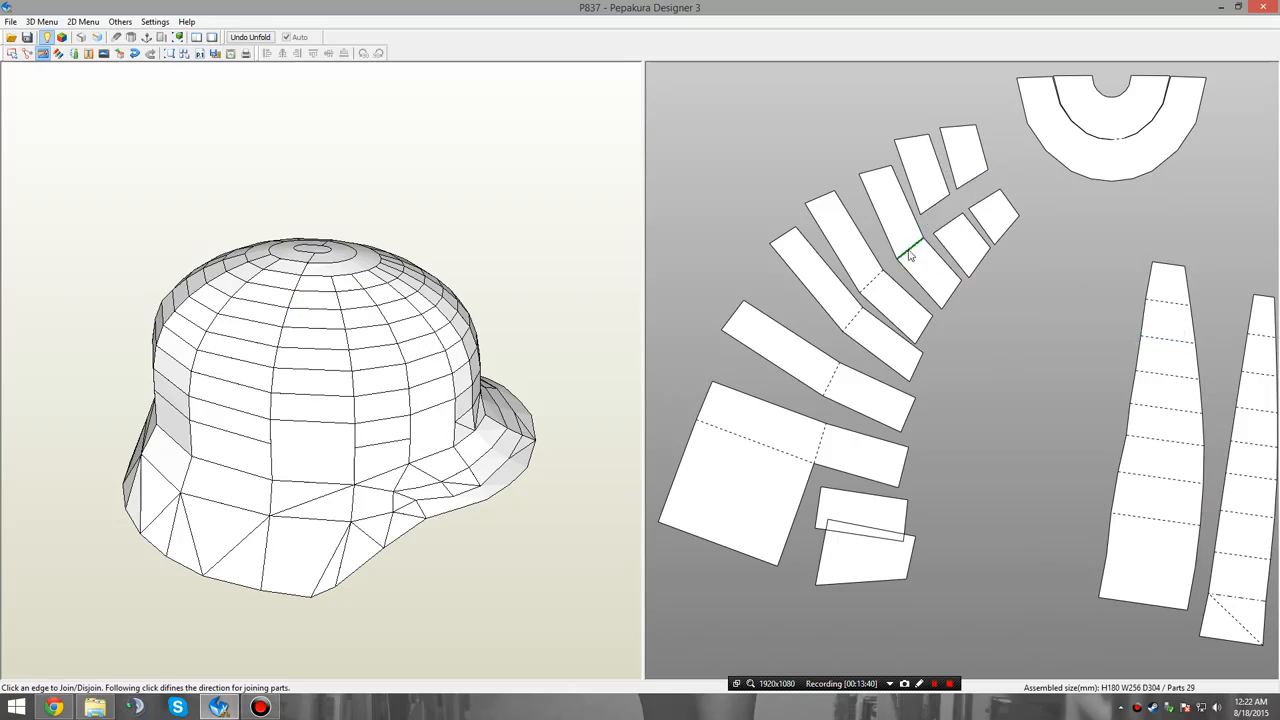
click(909, 248)
click(870, 290)
click(846, 360)
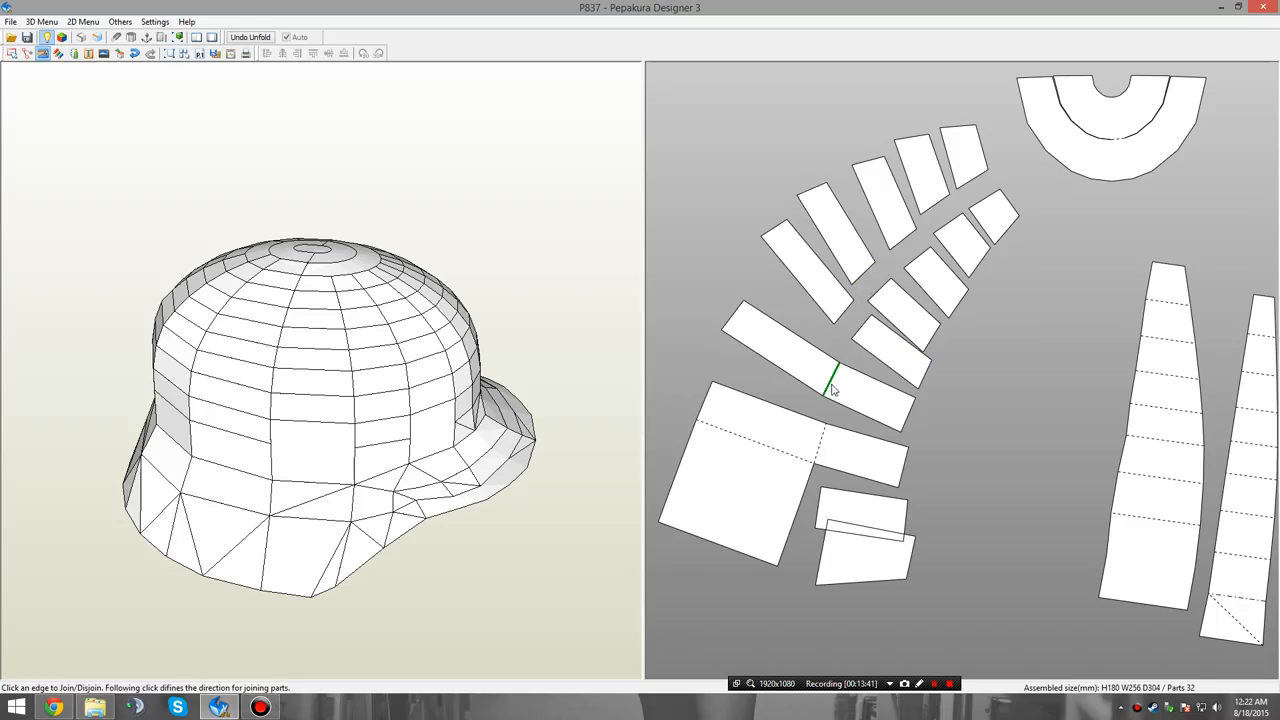
click(832, 377)
click(820, 448)
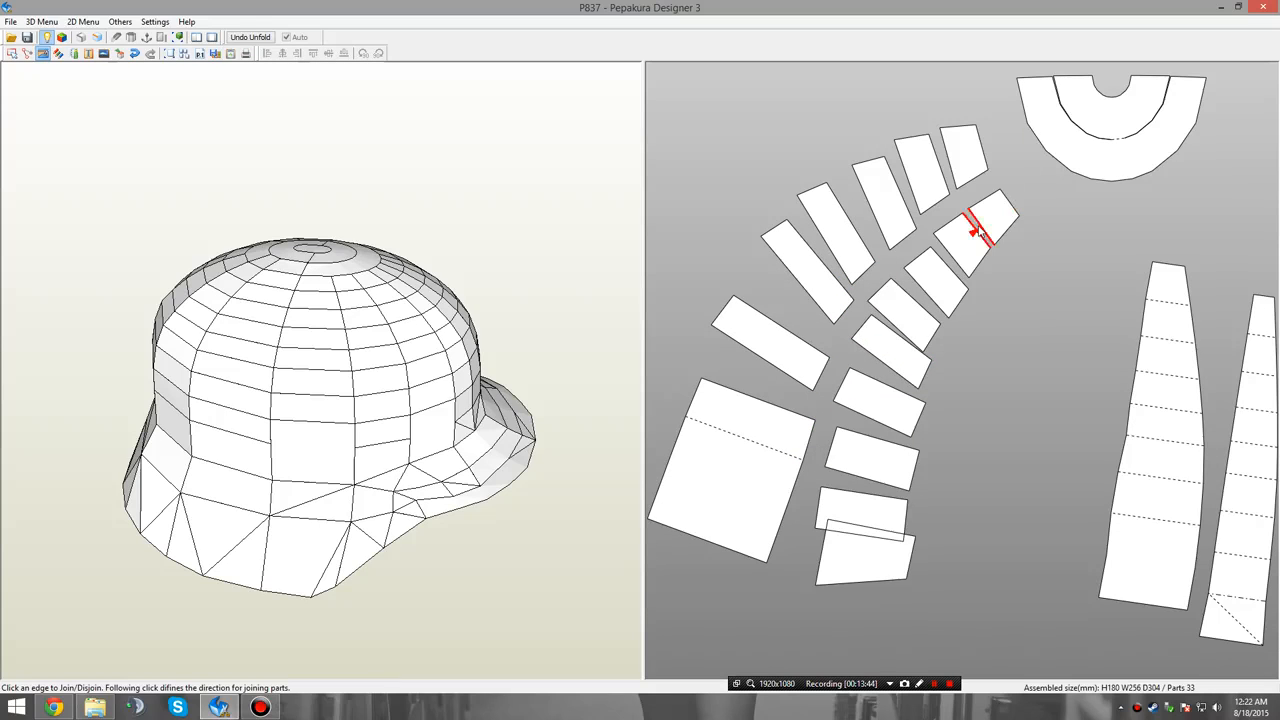
Join the ninth column's nine faces, from the smallest crown face to the rim face, into one tapered panel.
click(980, 232)
click(950, 271)
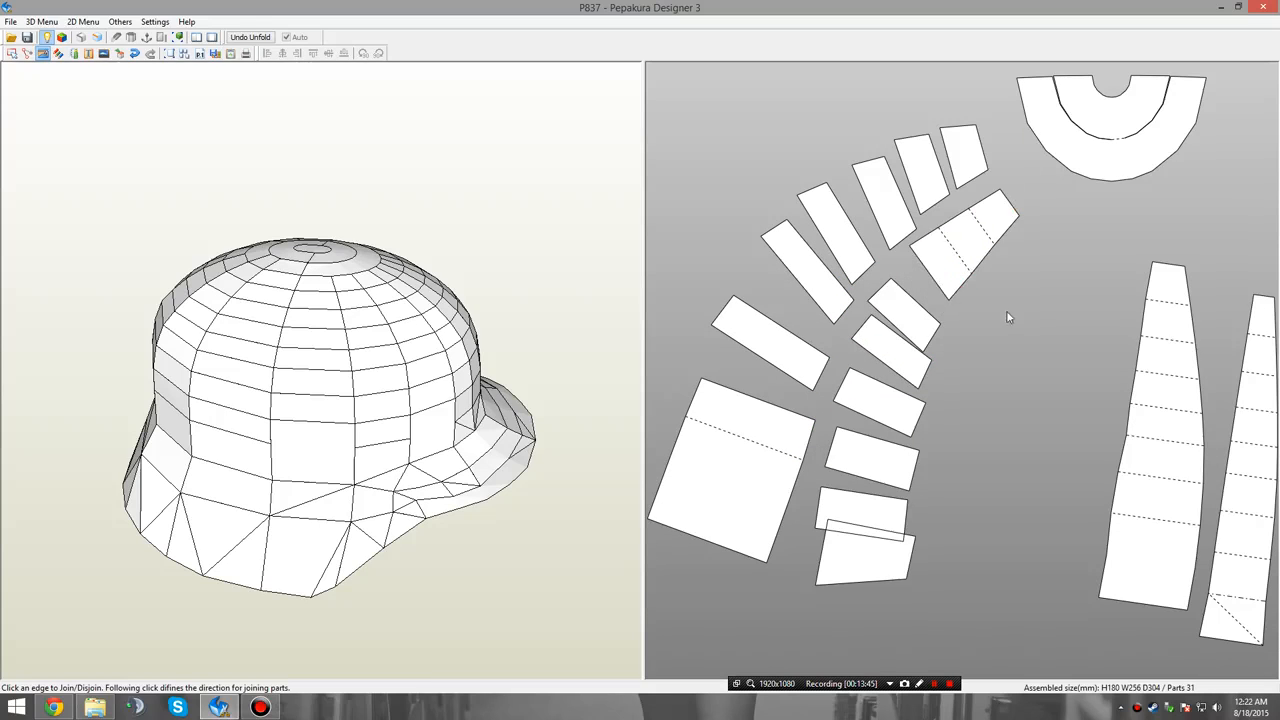
click(912, 298)
click(907, 305)
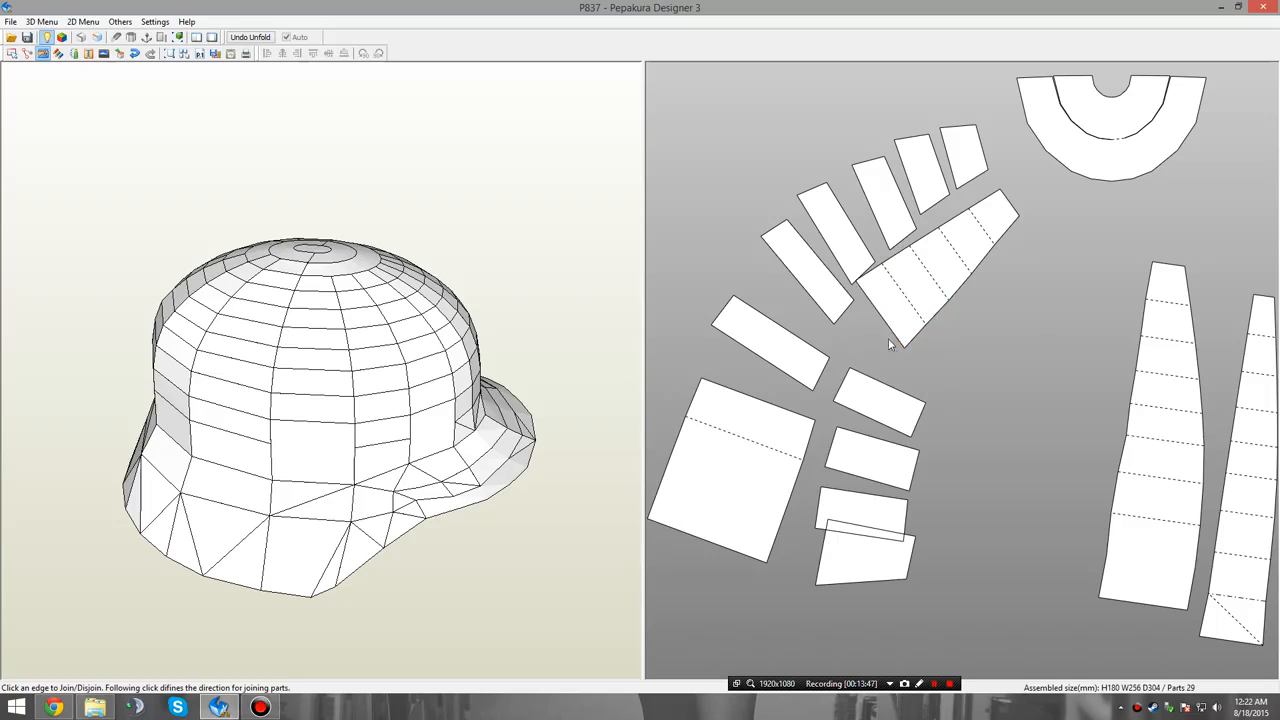
click(886, 343)
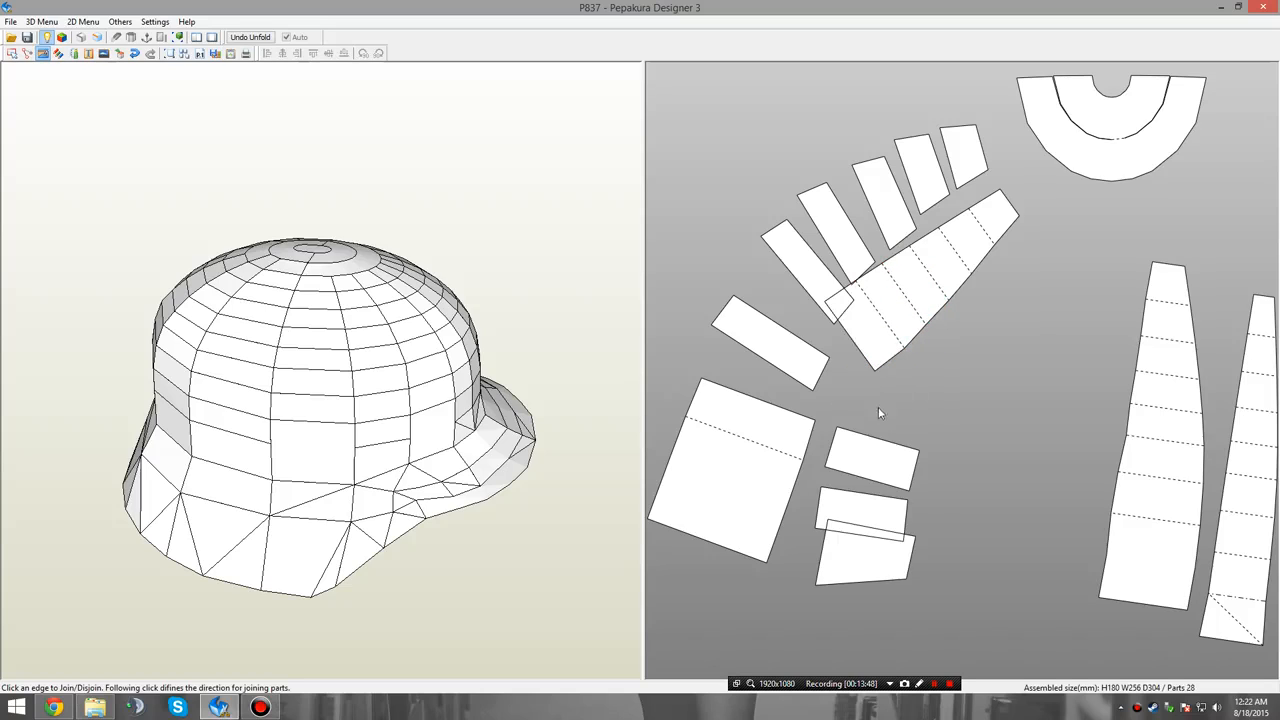
click(859, 348)
click(826, 377)
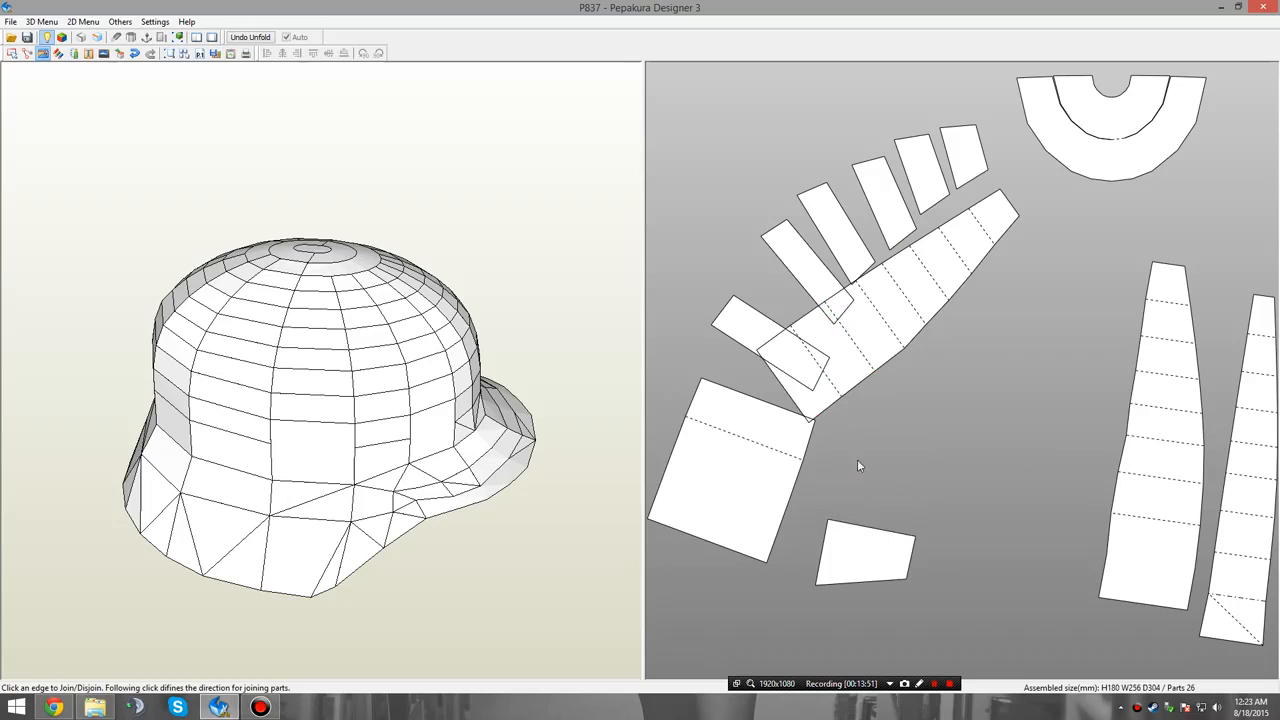
click(790, 402)
Move the ninth tapered panel off the remaining single faces towards the finished panels.
right_click(857, 407)
click(968, 408)
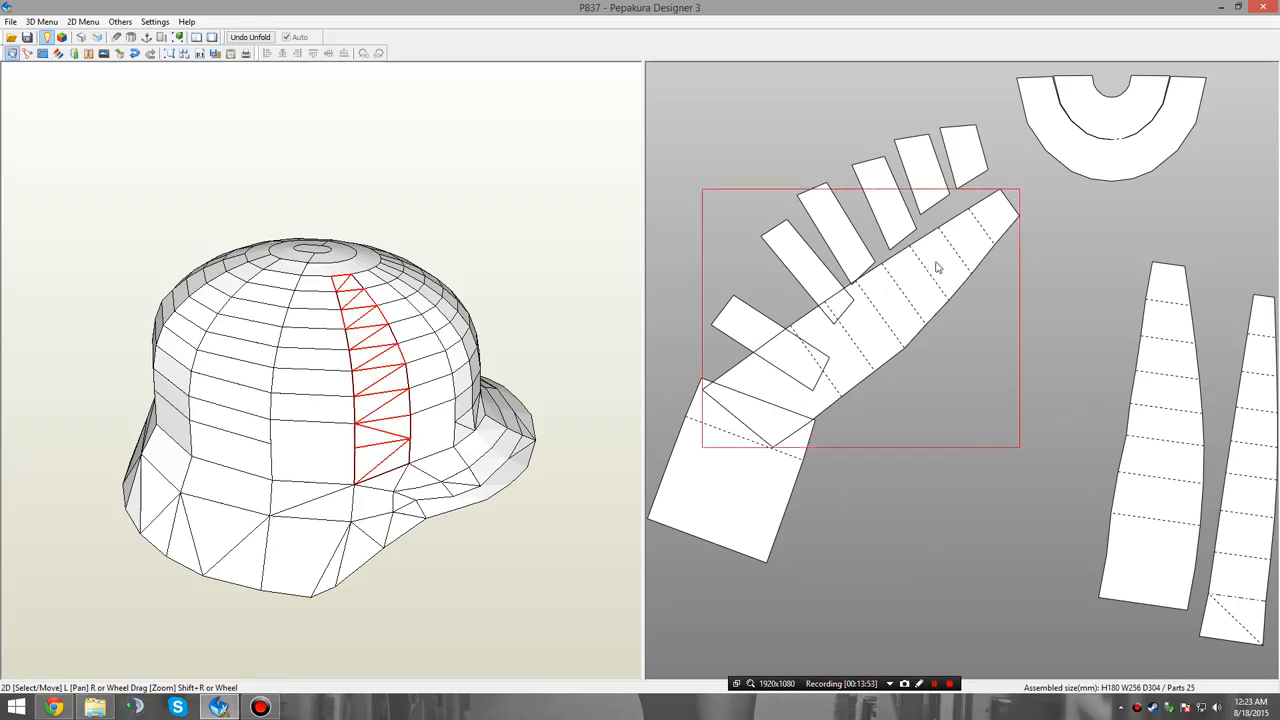
drag(938, 267, 1068, 345)
Rotate the ninth tapered panel to a more upright angle and place it beside the eighth panel without overlap.
right_click(951, 231)
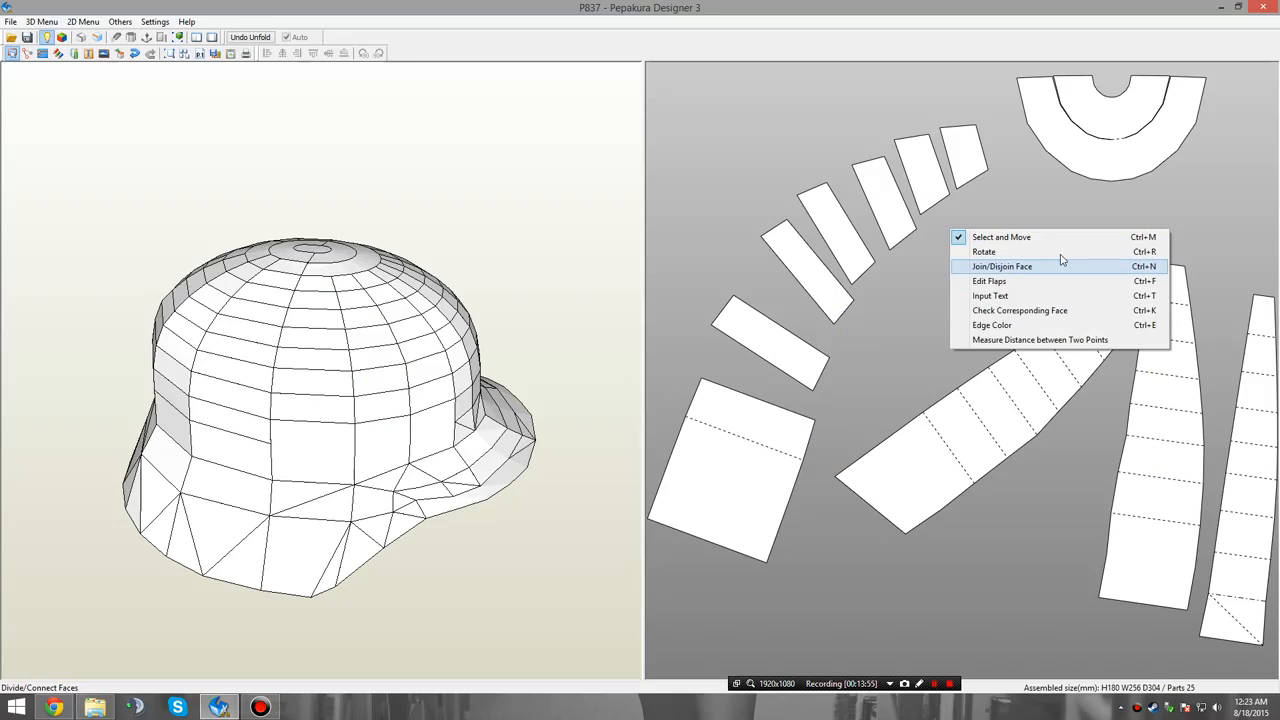
click(1060, 251)
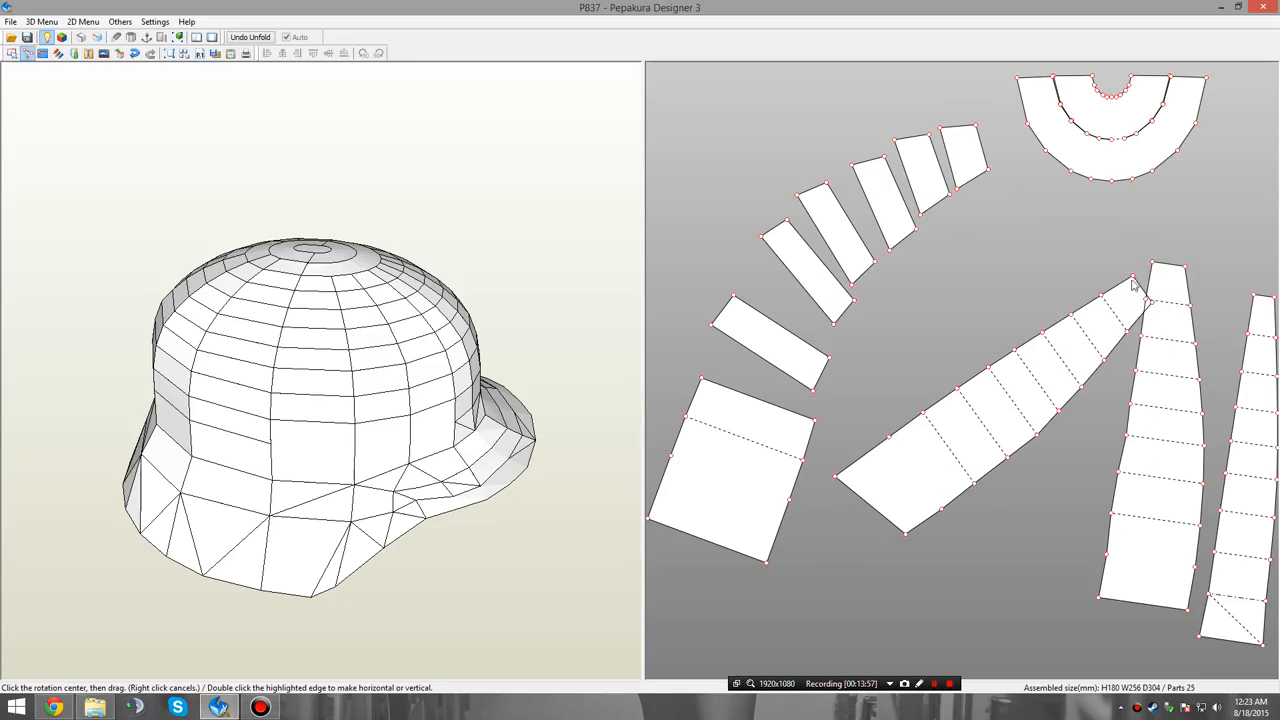
click(1132, 278)
drag(1152, 304, 1169, 307)
right_click(1122, 232)
click(1123, 242)
right_click(1003, 222)
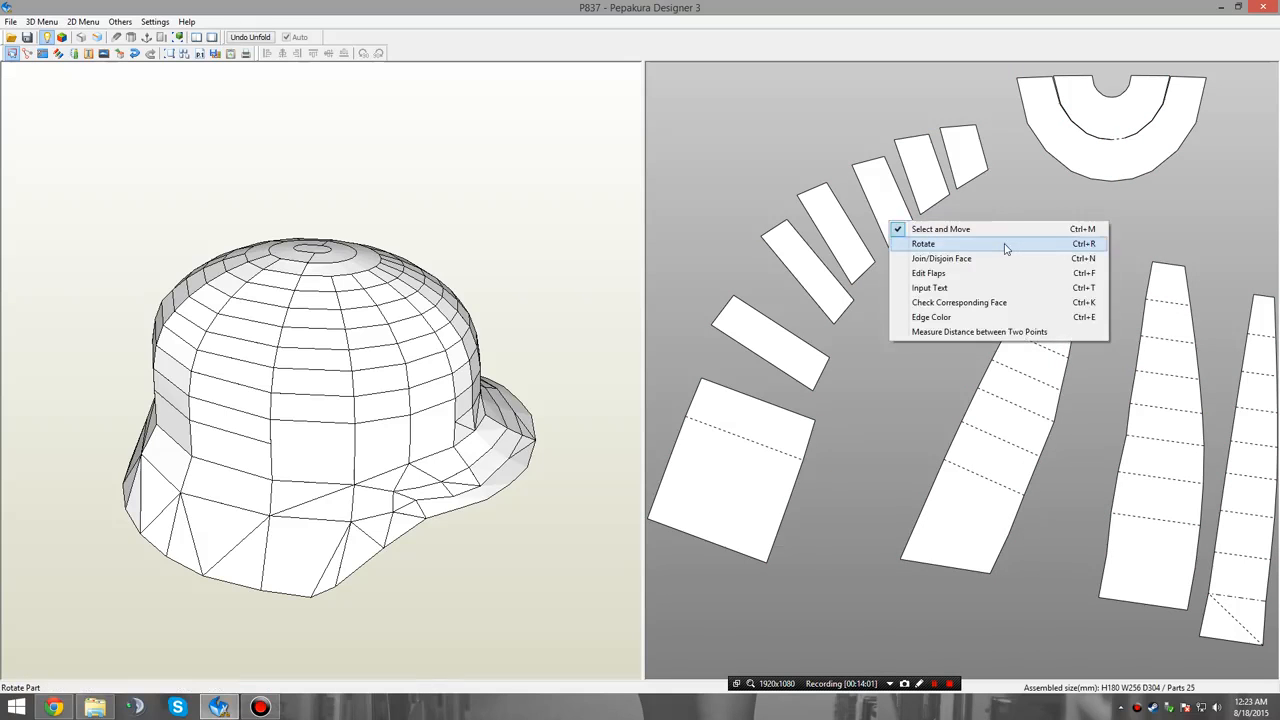
click(1006, 244)
Join the last column's faces, from the smallest crown face to the wide rim block, into one tapered panel.
right_click(986, 212)
click(985, 246)
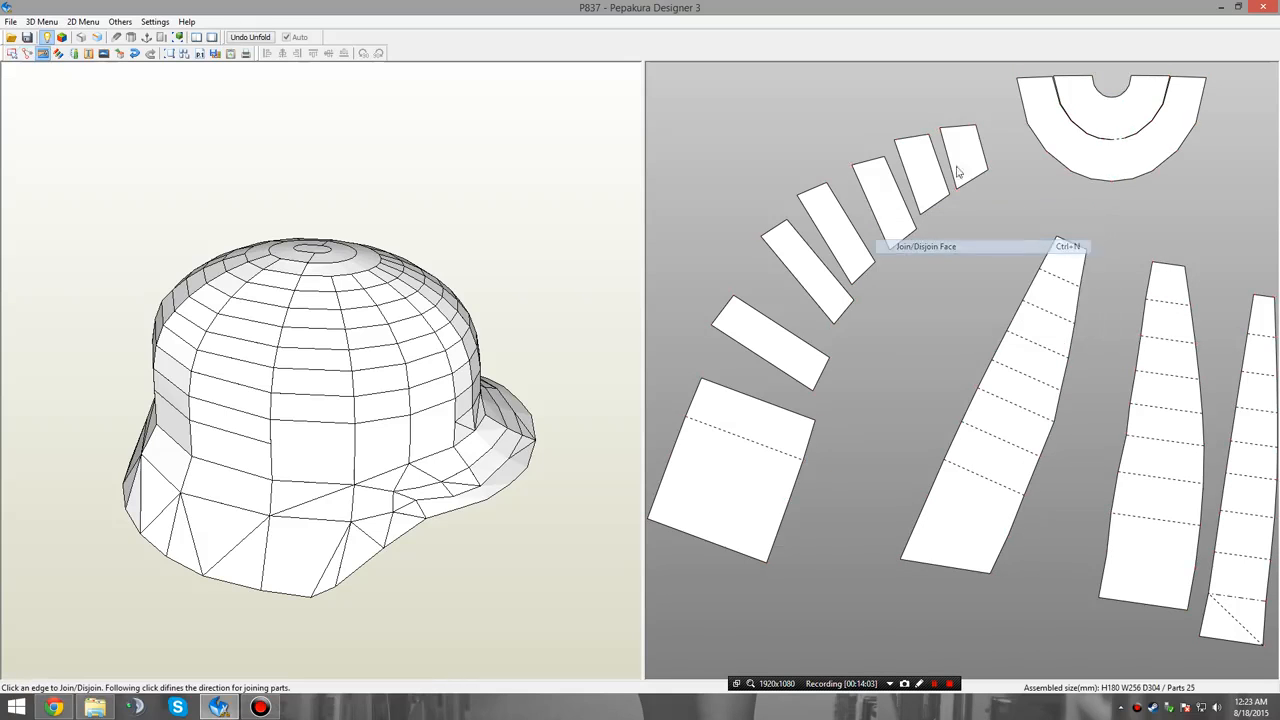
click(948, 152)
click(906, 178)
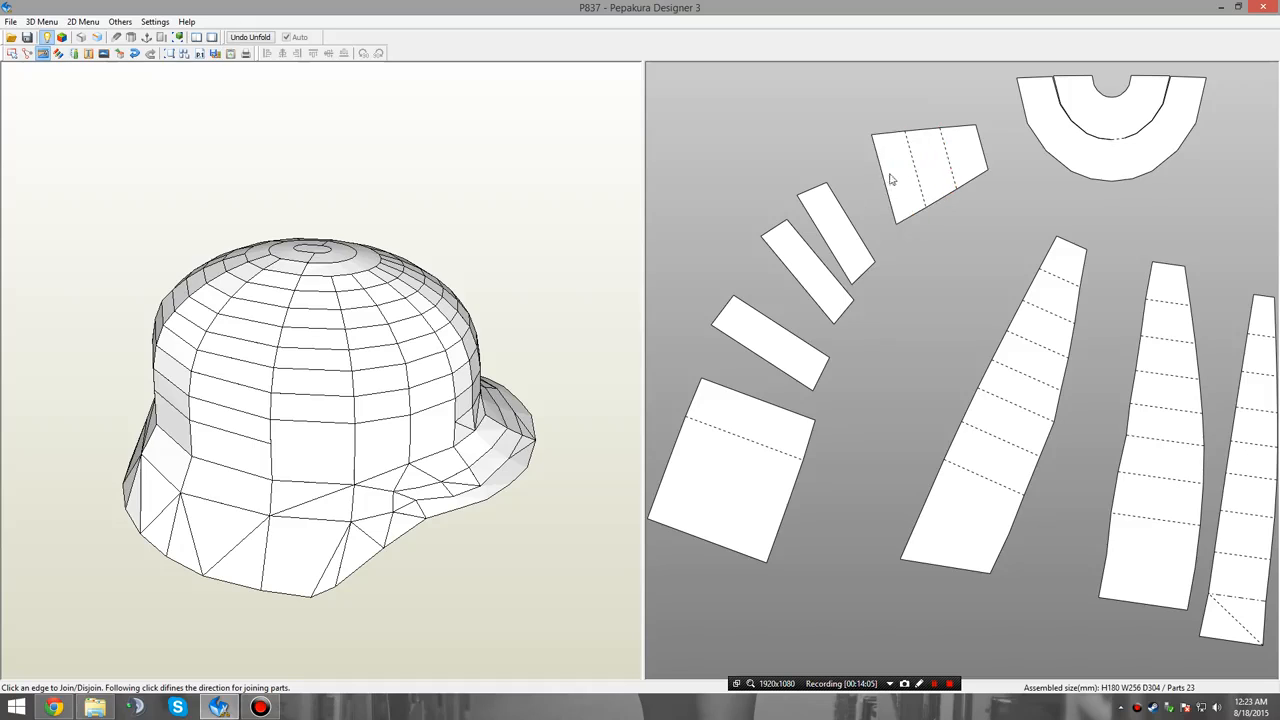
click(881, 181)
click(852, 193)
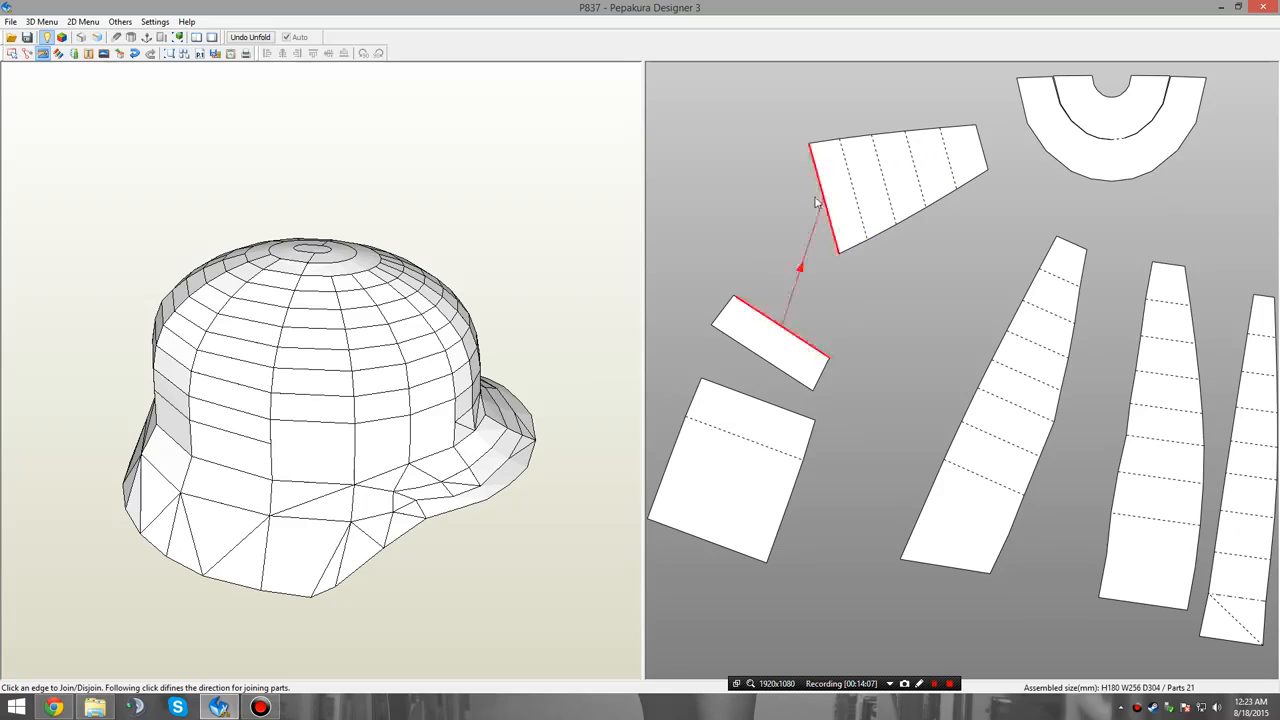
click(822, 197)
click(800, 245)
Move the tenth tapered panel down into the clear space beside the ninth panel.
right_click(894, 360)
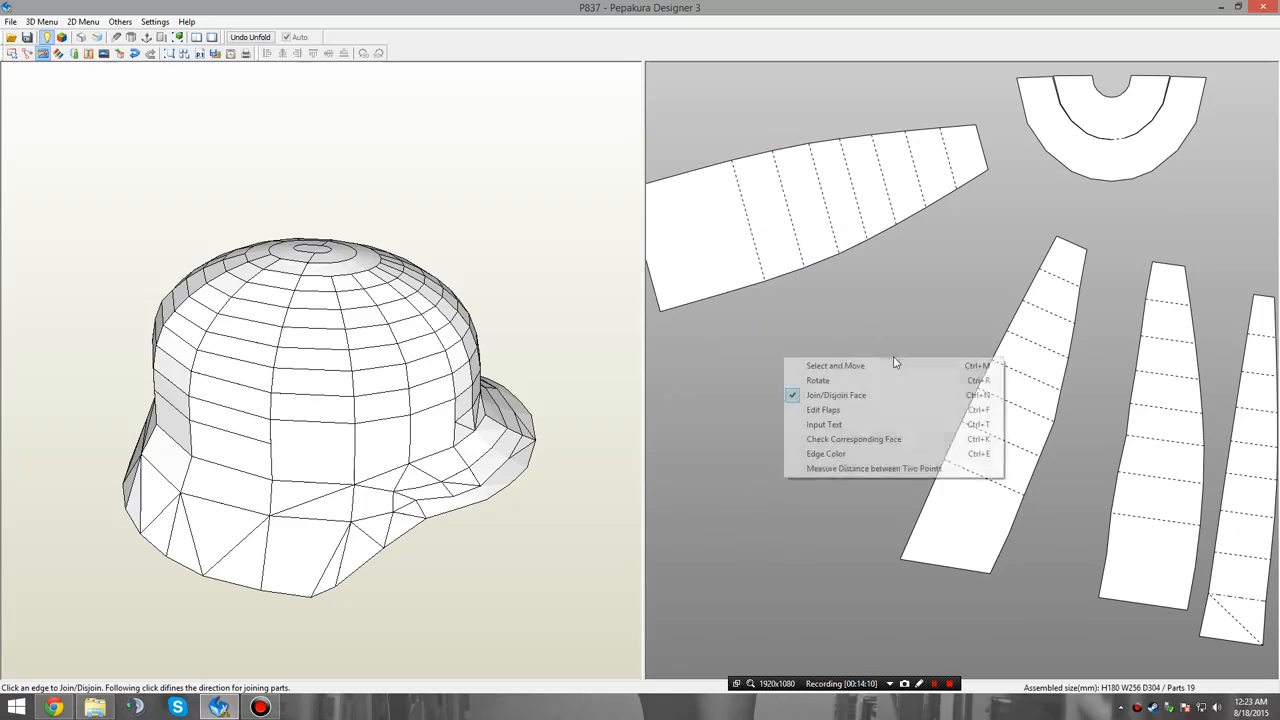
click(899, 370)
drag(831, 208, 846, 348)
Rotate the tenth tapered panel to a more upright angle and place it next to the ninth panel without overlap.
right_click(918, 218)
click(935, 233)
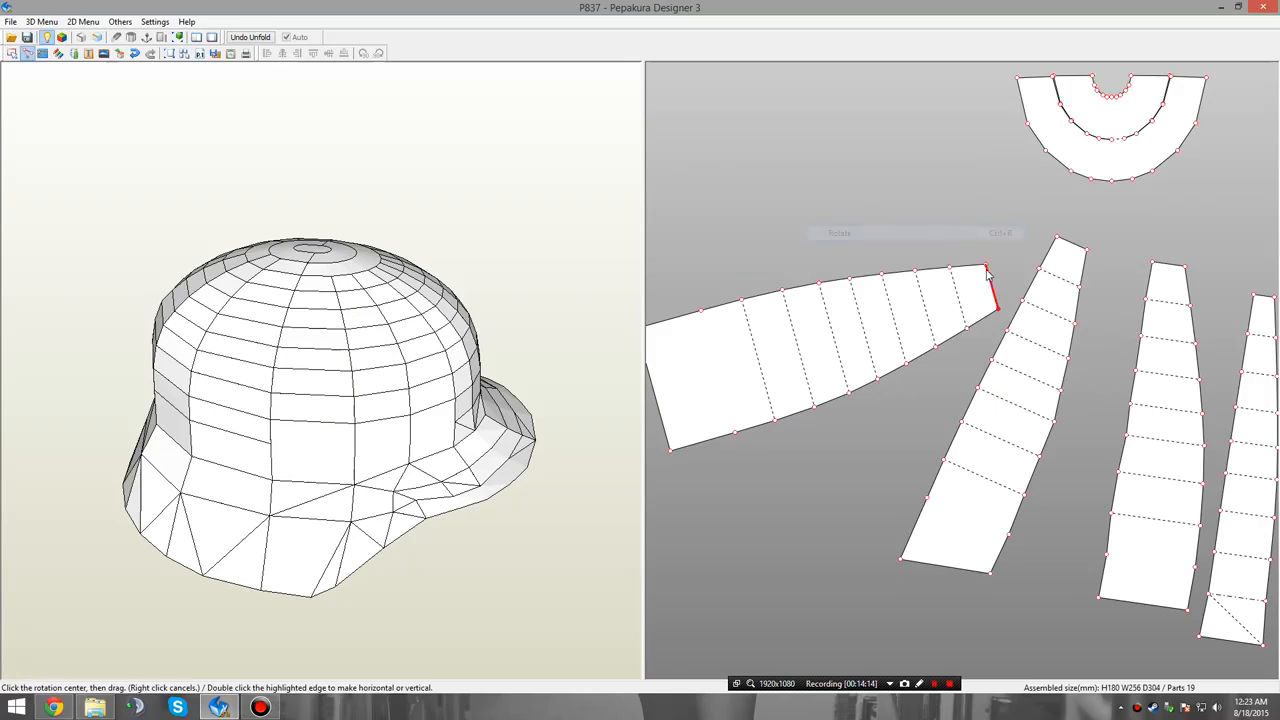
drag(986, 265, 1032, 288)
right_click(943, 241)
click(928, 247)
drag(886, 212, 915, 233)
Move the four finished panels below the half-ring piece down towards the page and space them apart in a row.
scroll(962, 292, down, 5)
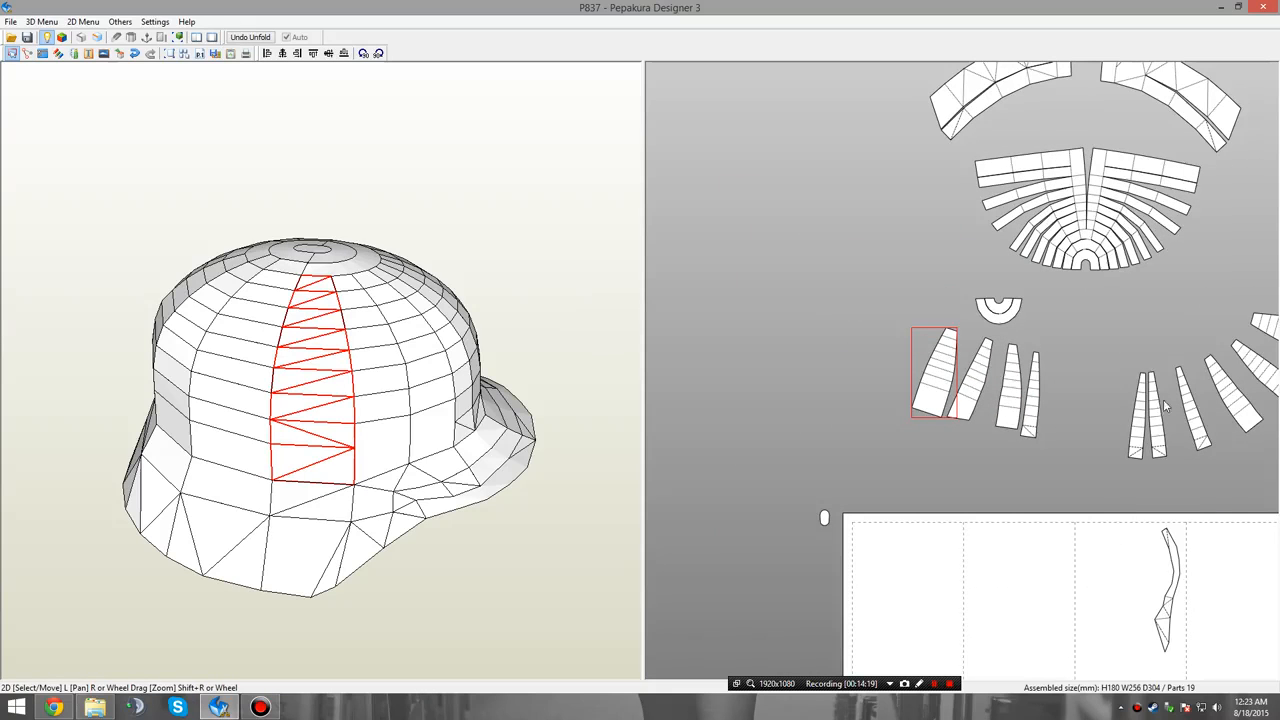
right_drag(1165, 405, 1019, 370)
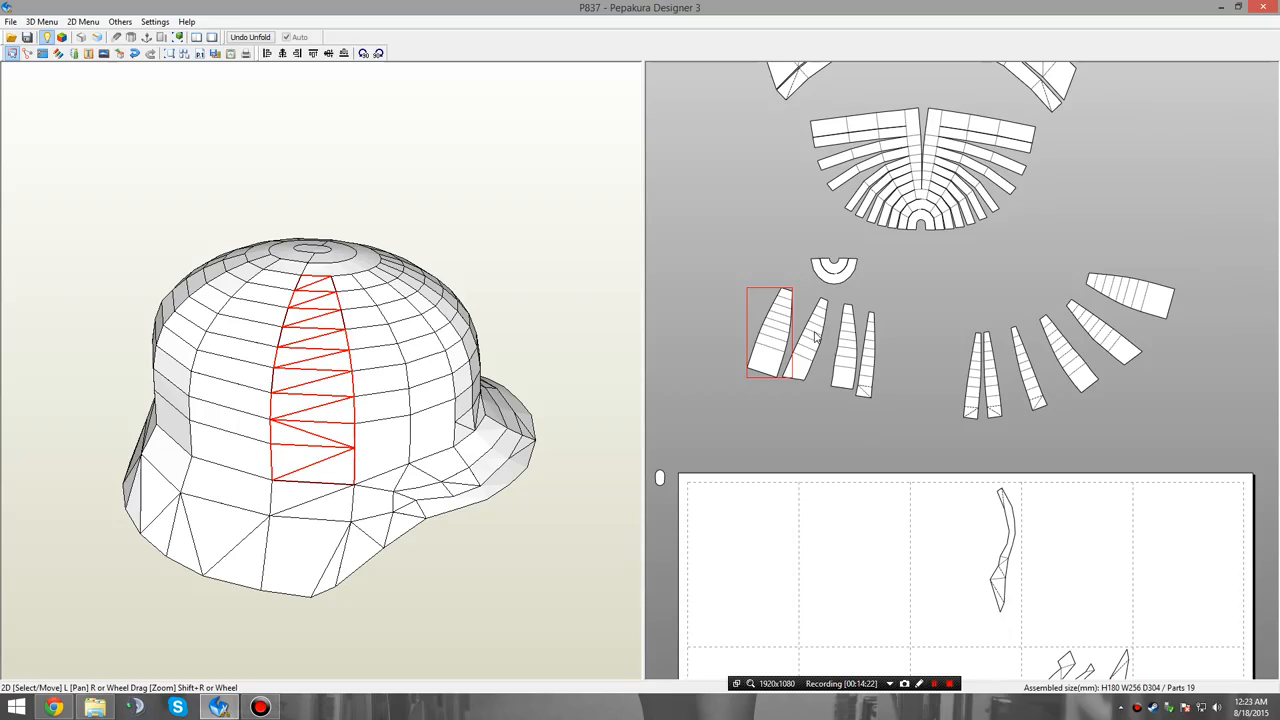
scroll(827, 331, up, 2)
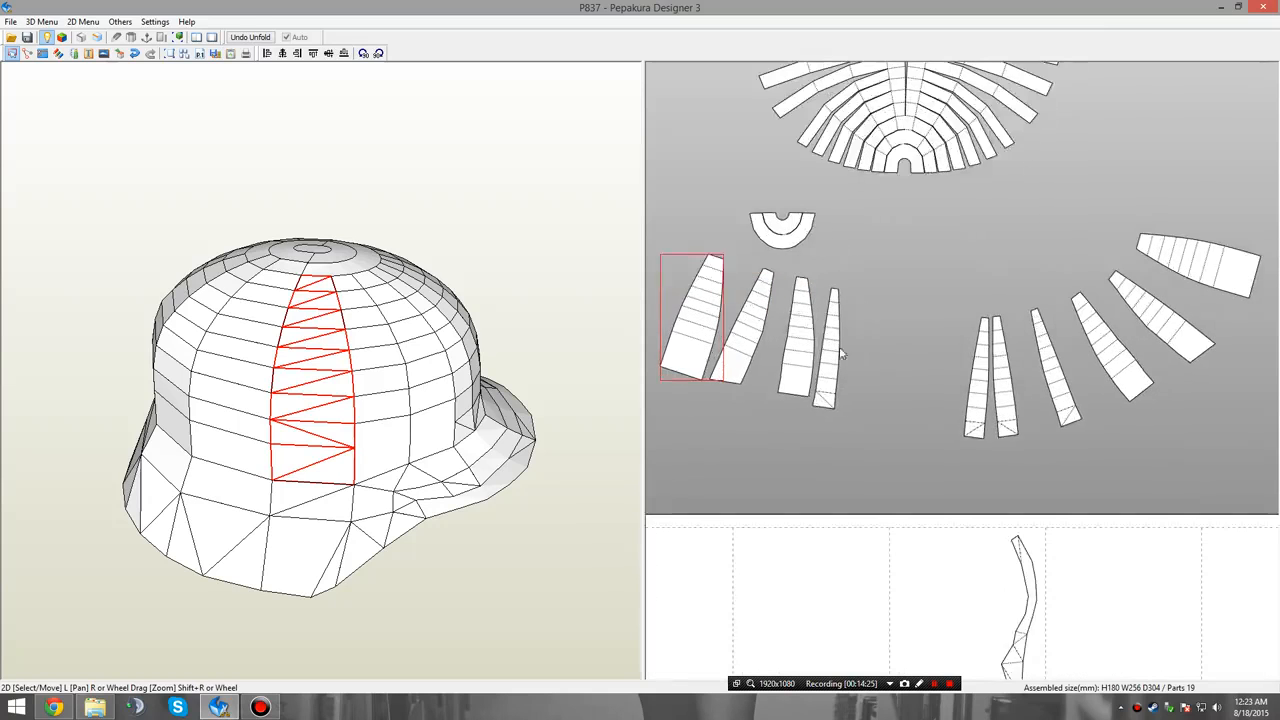
right_drag(839, 346, 930, 394)
drag(783, 375, 710, 481)
drag(845, 398, 778, 505)
drag(895, 390, 838, 500)
drag(928, 405, 919, 497)
right_drag(958, 436, 954, 366)
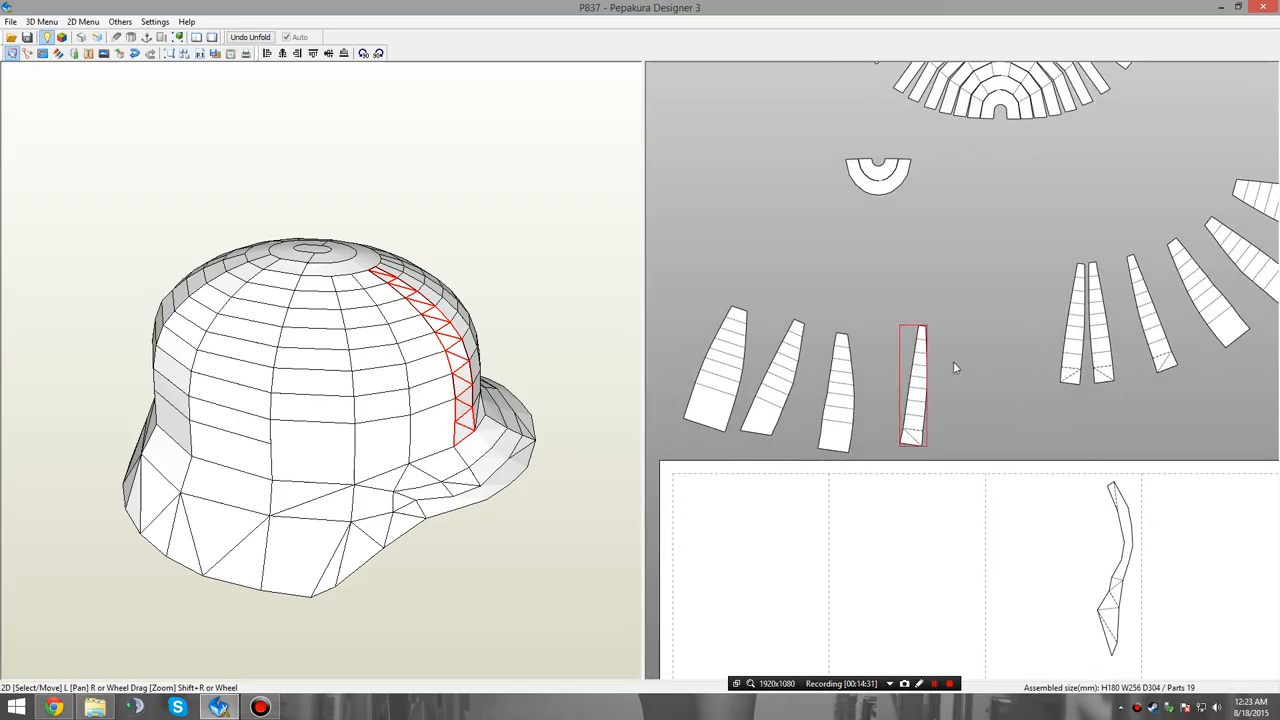
Start a text label on the widest panel of the row of four.
right_click(954, 366)
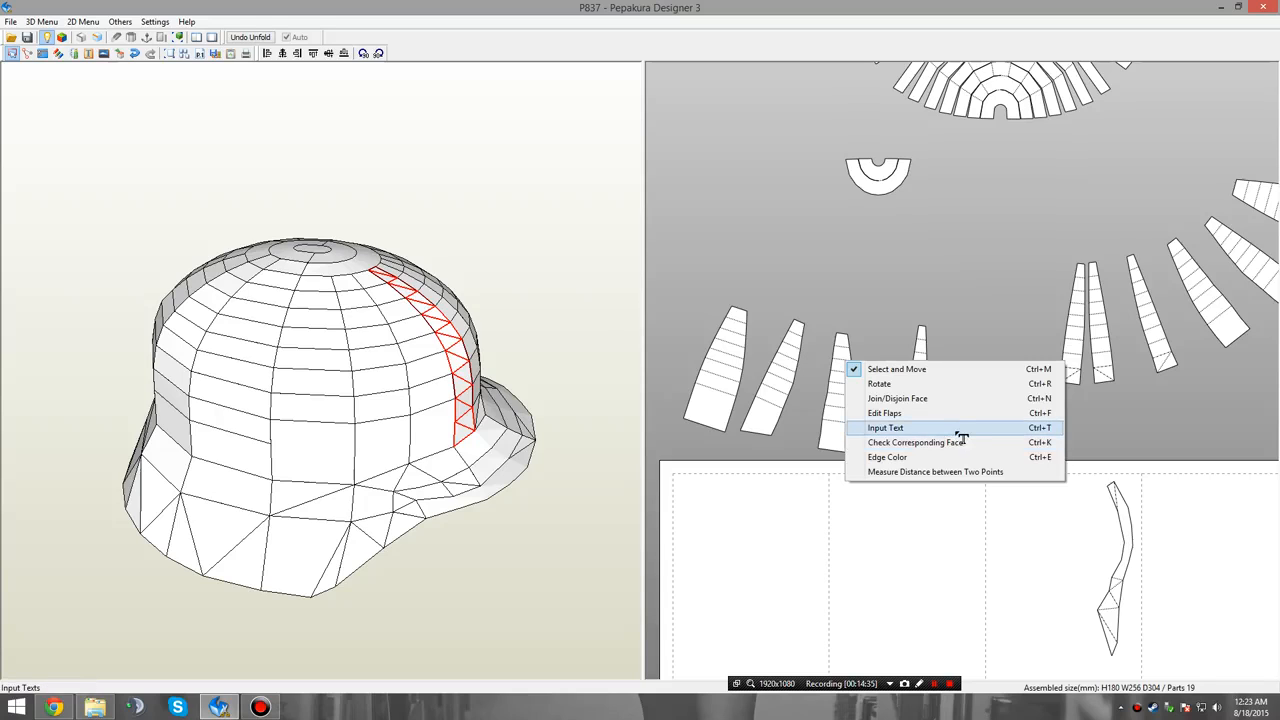
click(958, 430)
click(735, 395)
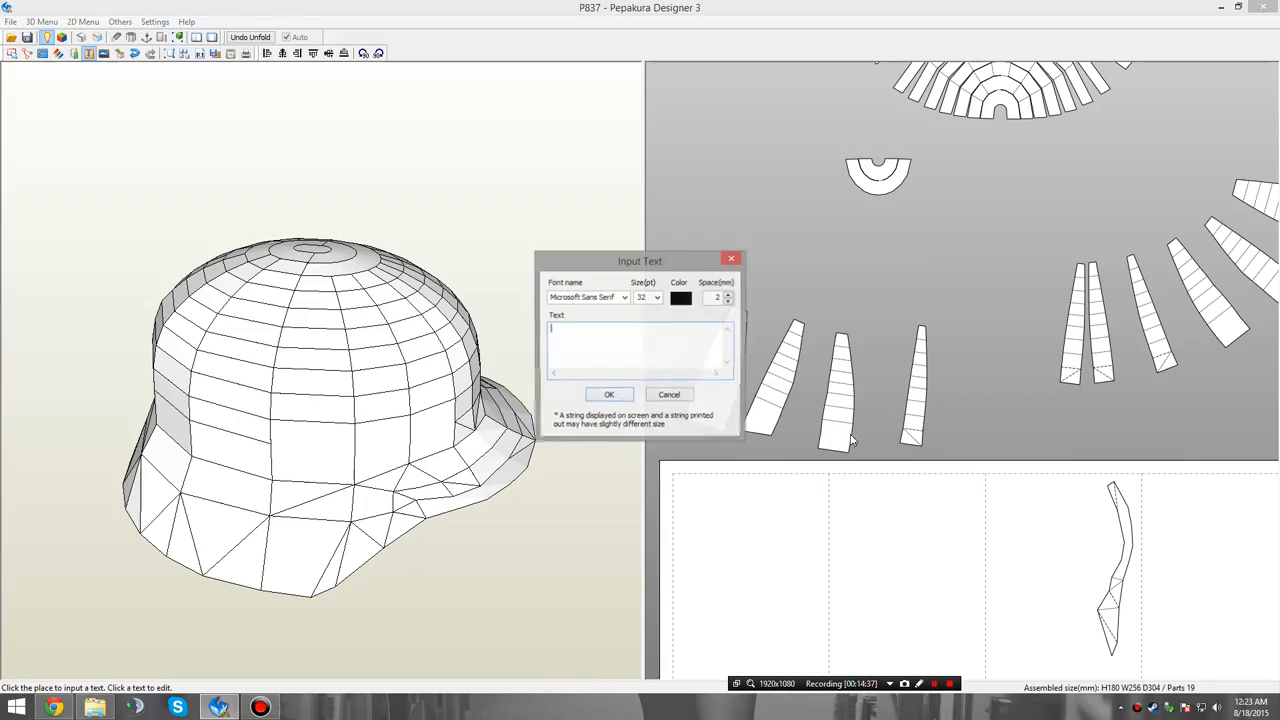
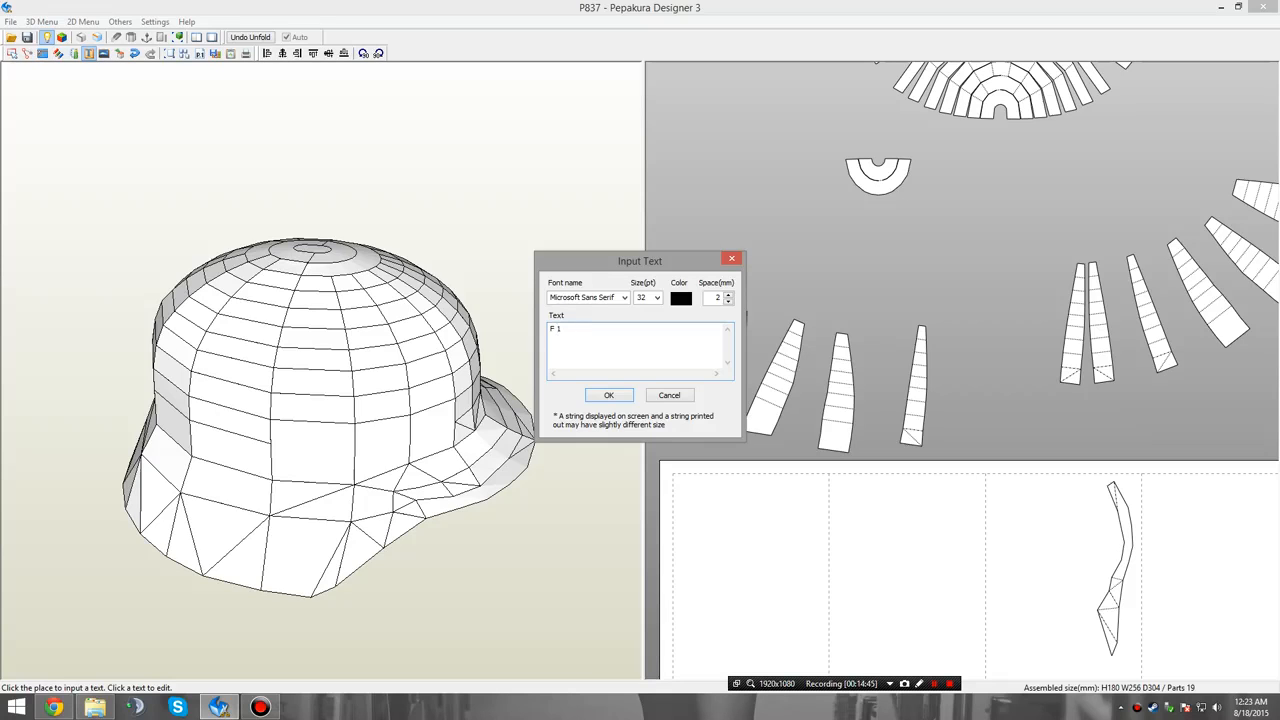
click(669, 396)
right_click(843, 271)
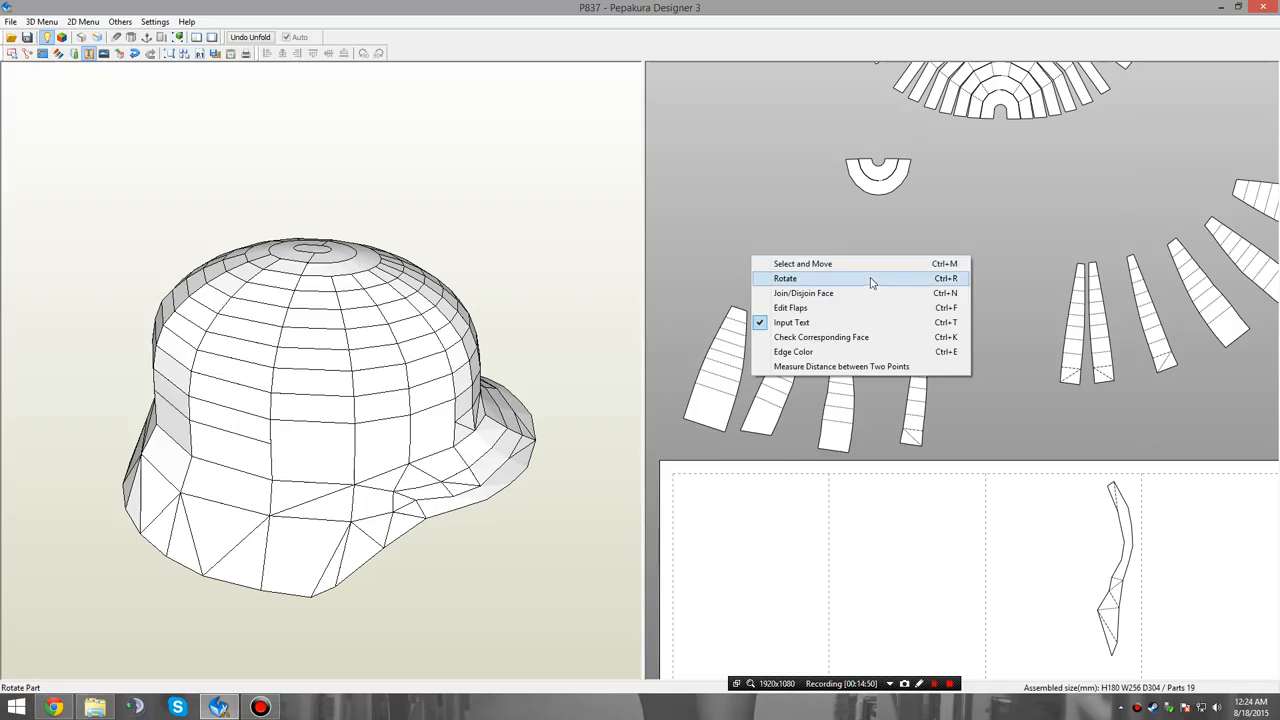
click(871, 280)
scroll(855, 295, up, 4)
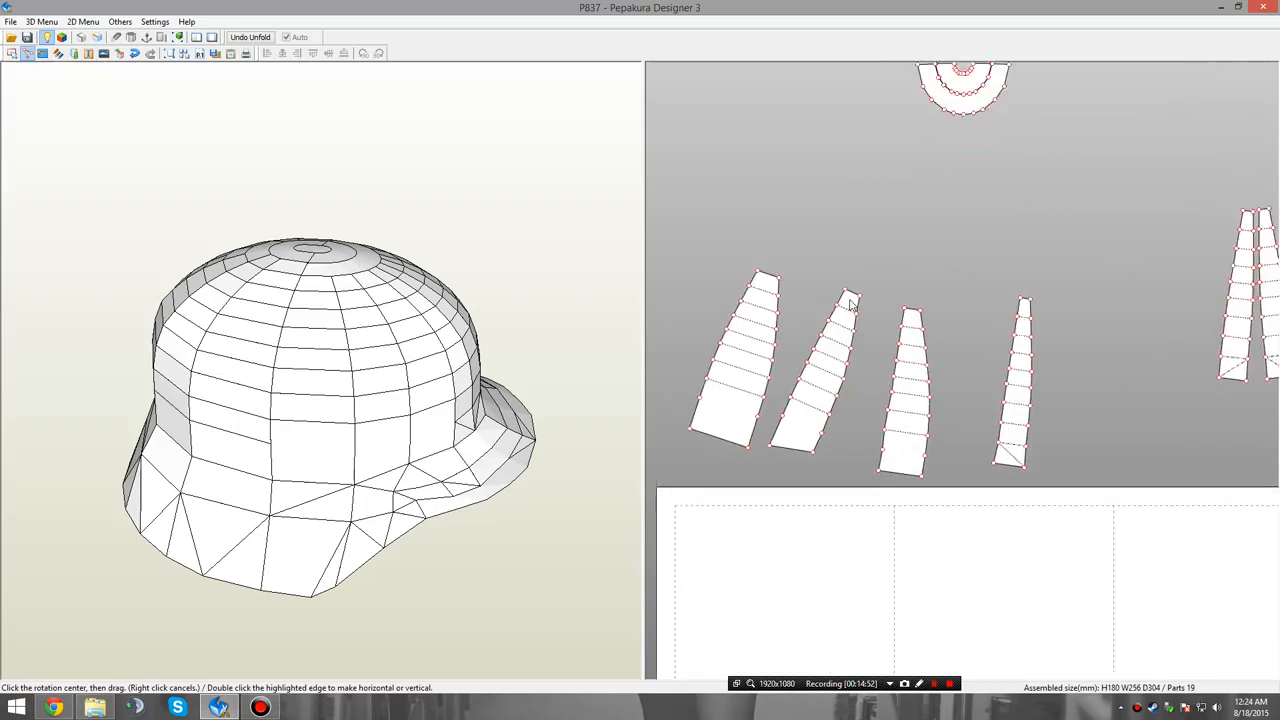
click(912, 260)
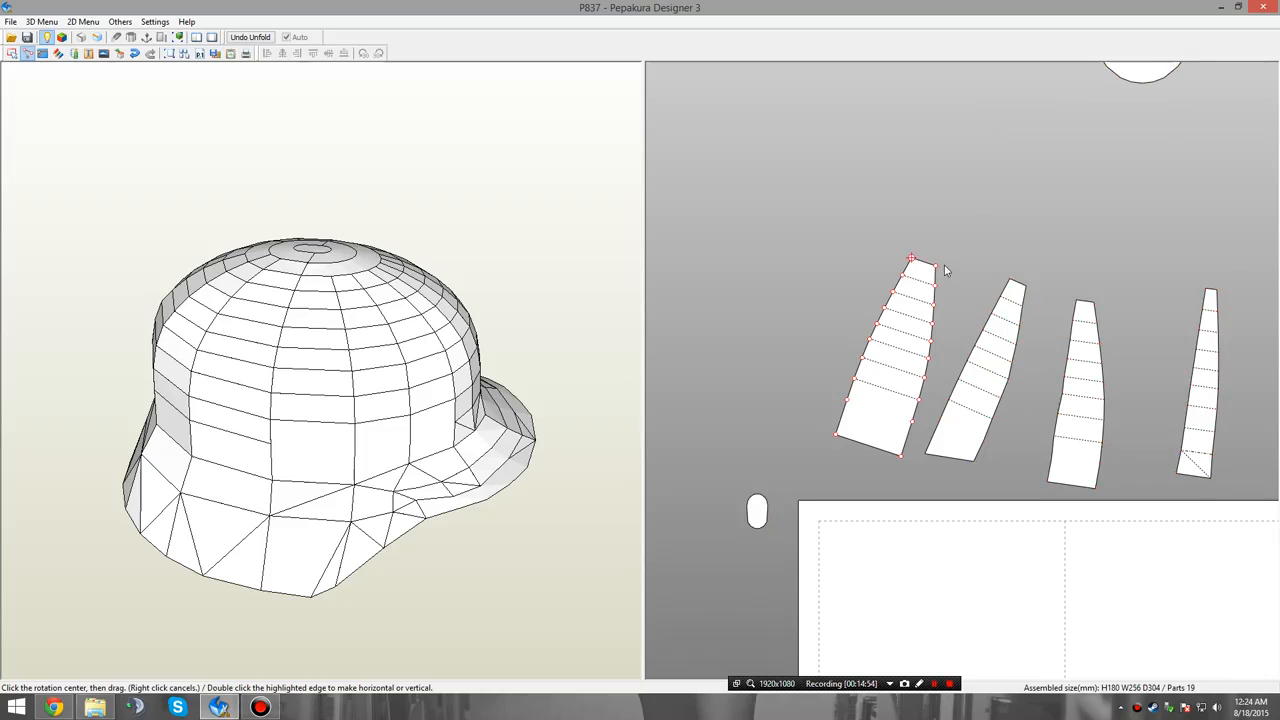
right_click(957, 246)
click(990, 249)
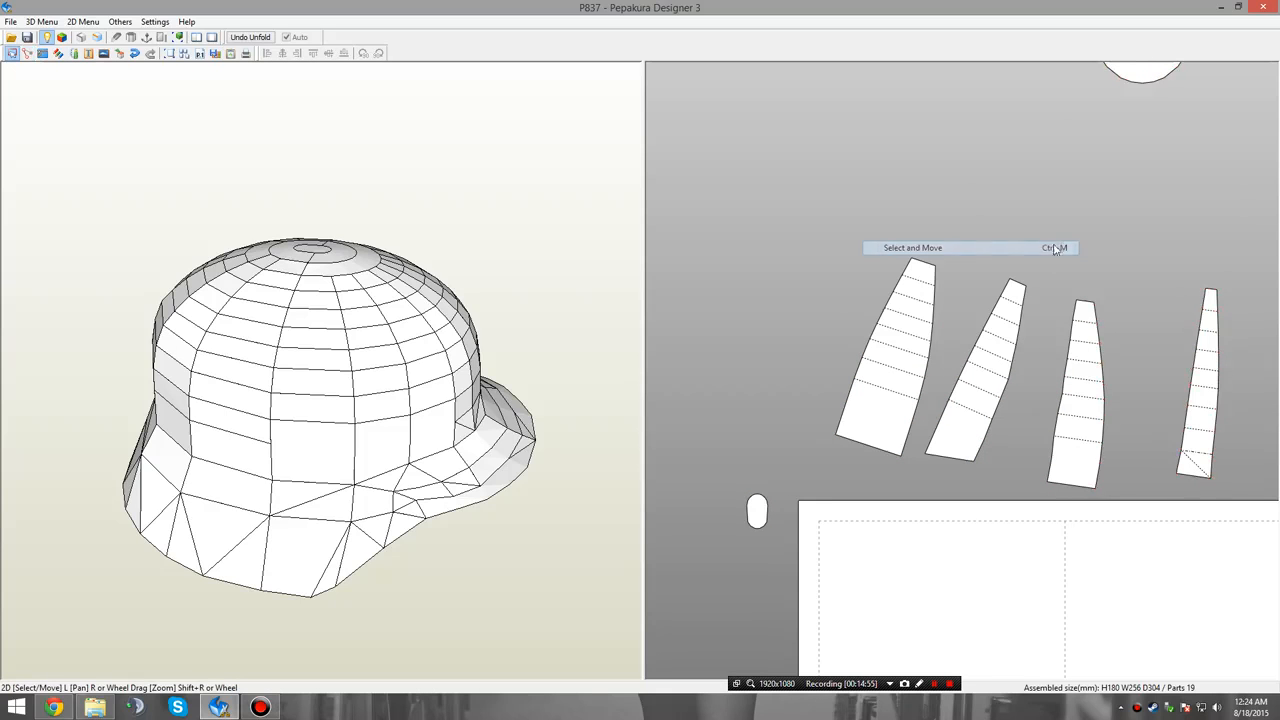
Move the half-ring piece into the clear space directly beneath the lower crown fan.
middle_drag(1109, 284, 1016, 424)
middle_drag(1122, 233, 989, 468)
middle_drag(1127, 398, 943, 373)
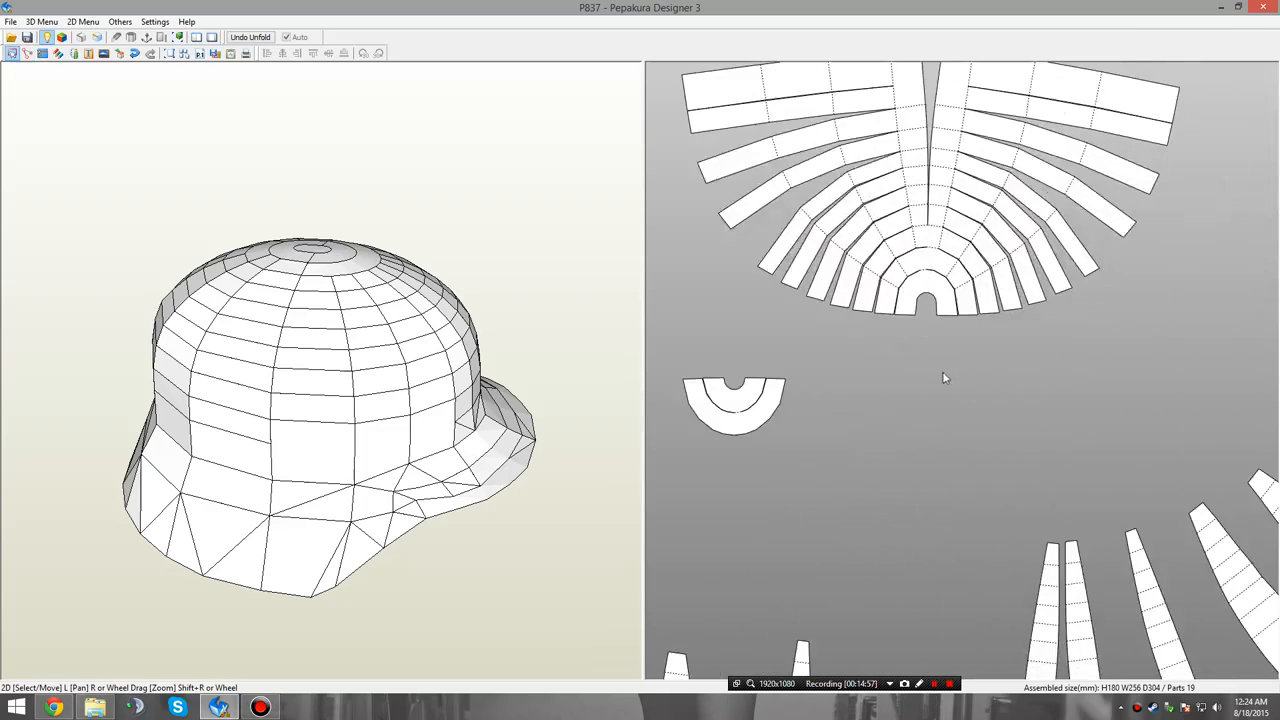
middle_drag(888, 443, 851, 362)
drag(705, 345, 906, 481)
click(977, 329)
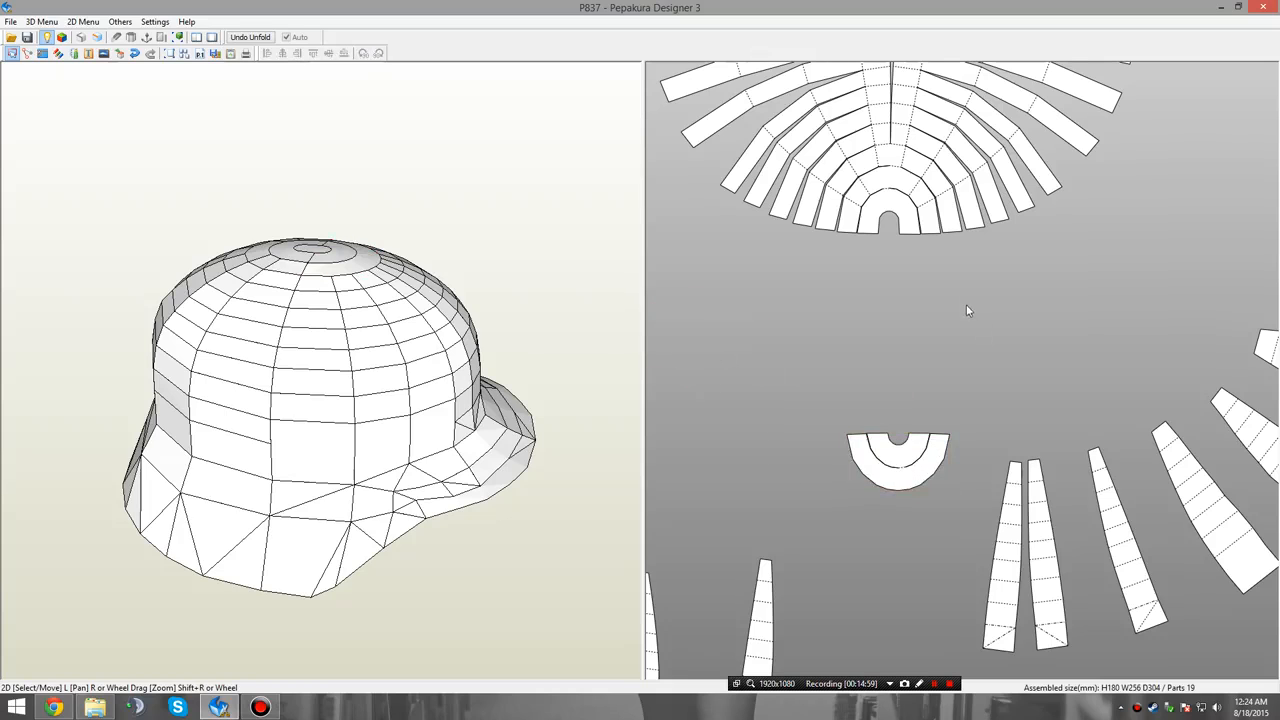
Examine the front and side of the helmet model and compare them with the crown fan and curved skirt pieces.
middle_drag(966, 305, 845, 359)
drag(463, 512, 410, 488)
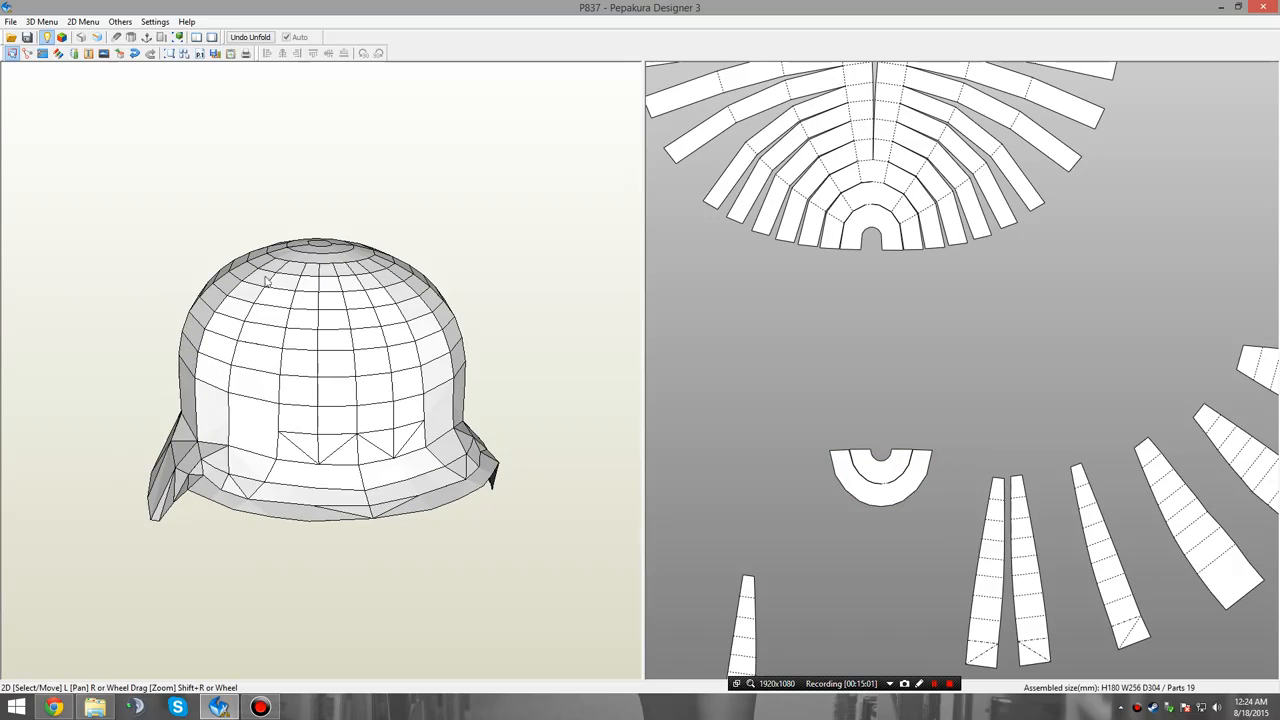
drag(440, 410, 544, 416)
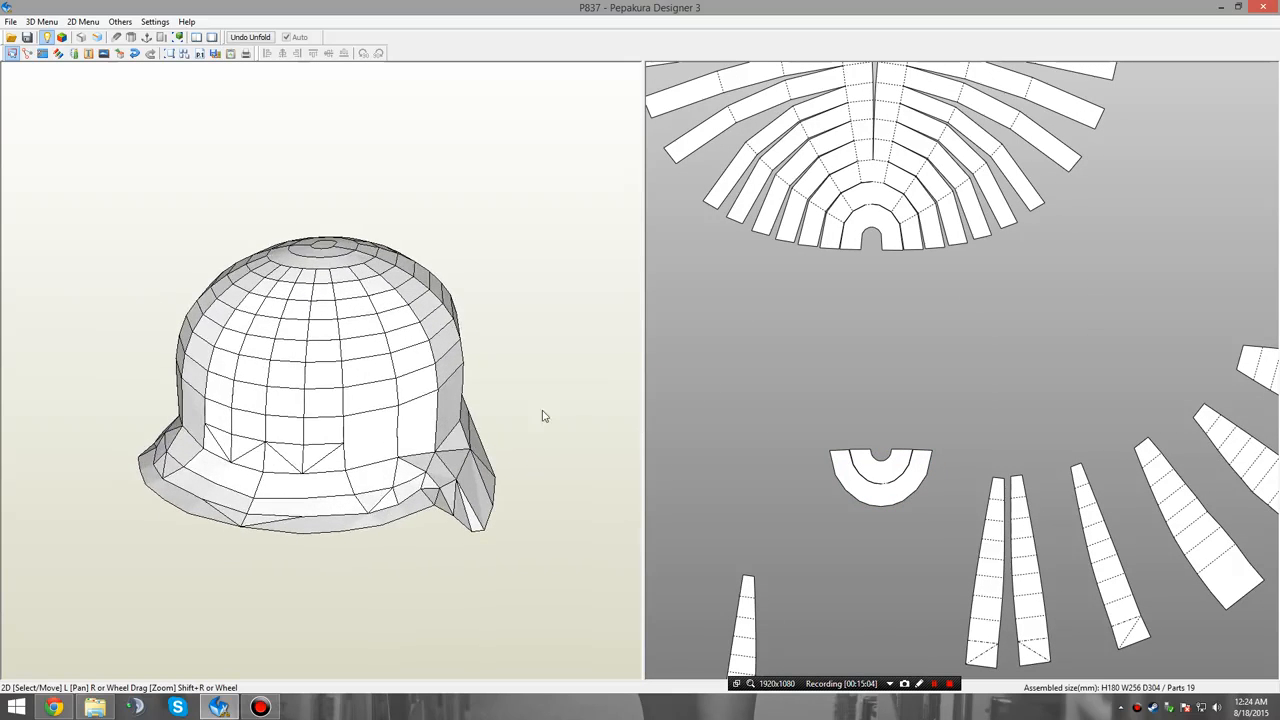
middle_drag(741, 406, 923, 467)
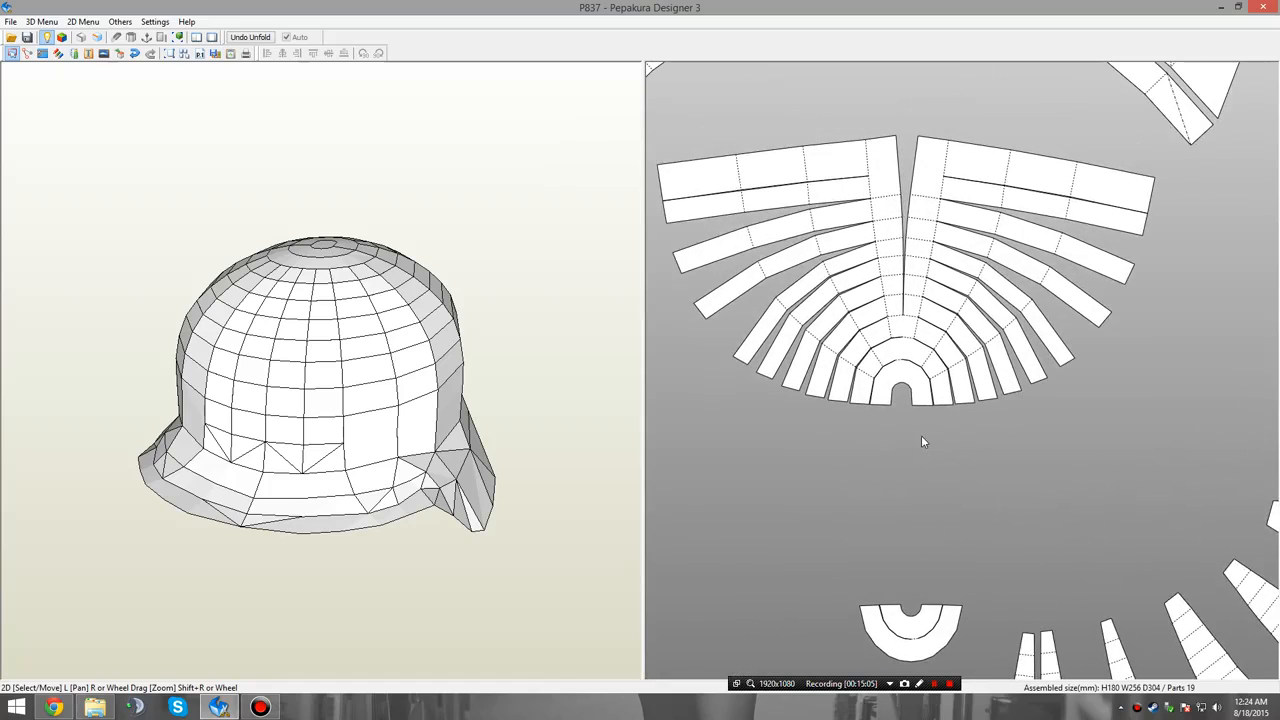
middle_drag(930, 521, 1002, 556)
scroll(1010, 530, down, 1)
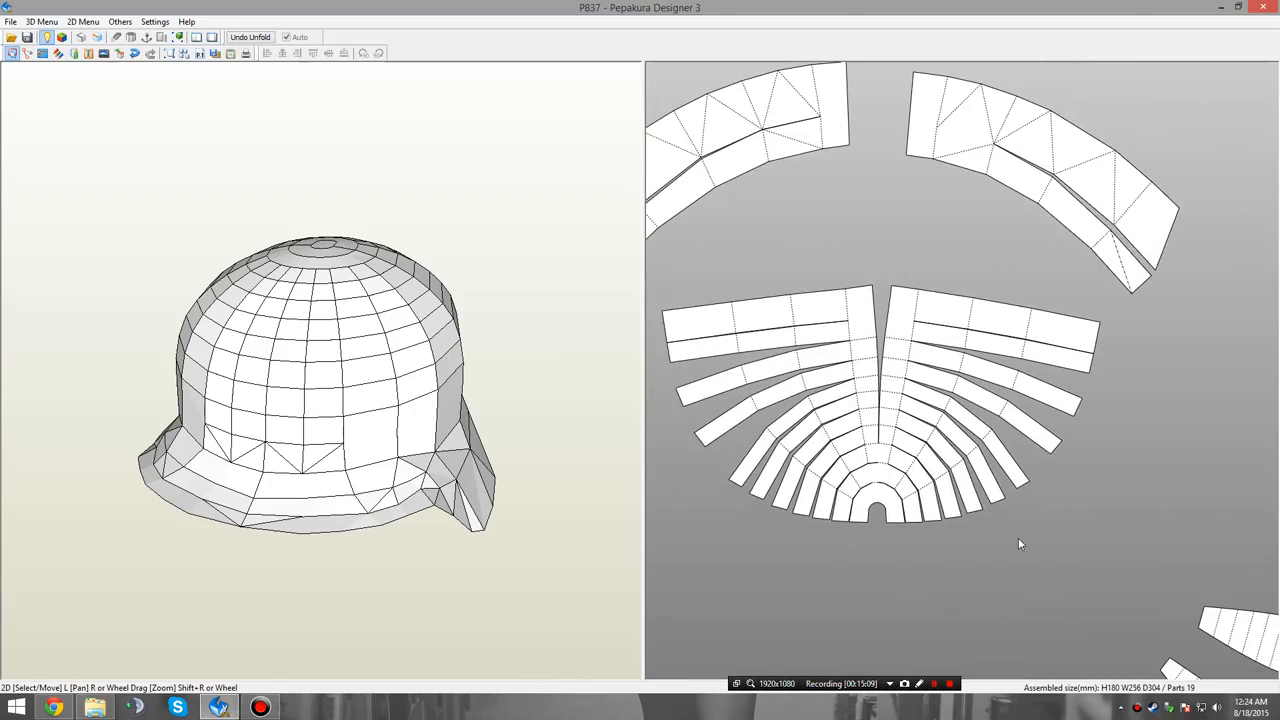
scroll(1016, 535, down, 1)
drag(515, 475, 410, 491)
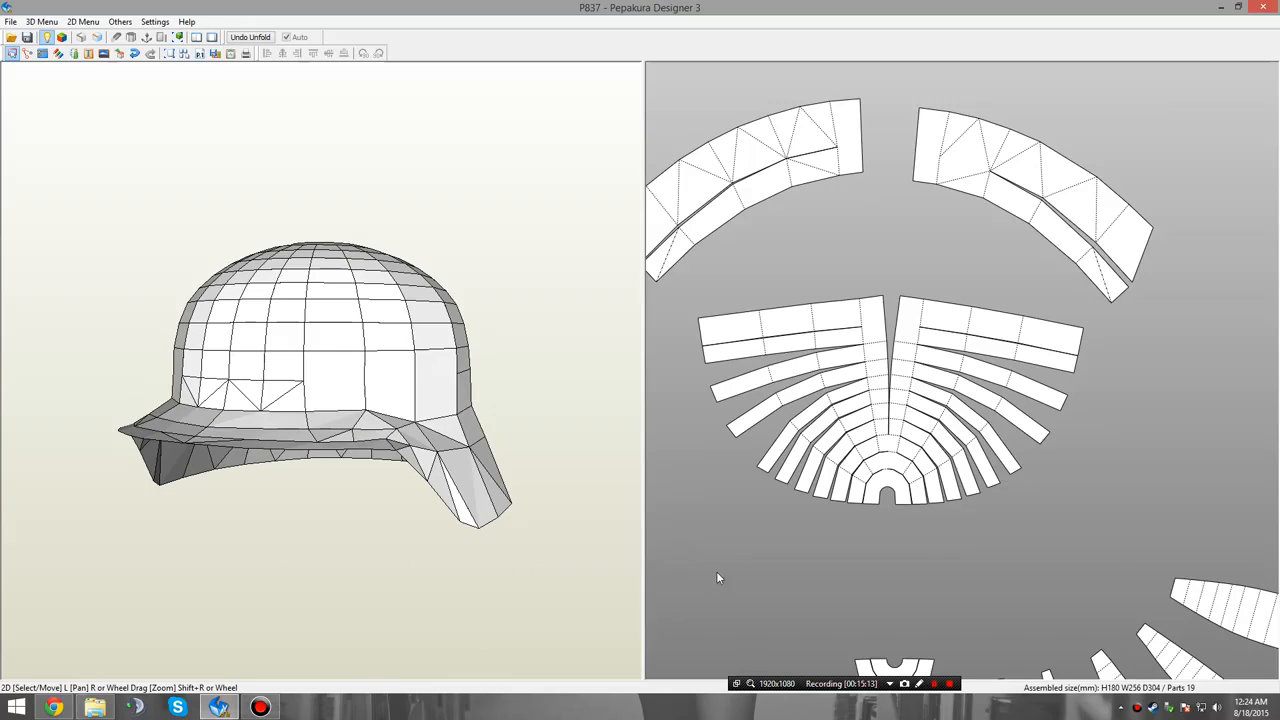
scroll(716, 575, up, 3)
scroll(995, 495, up, 3)
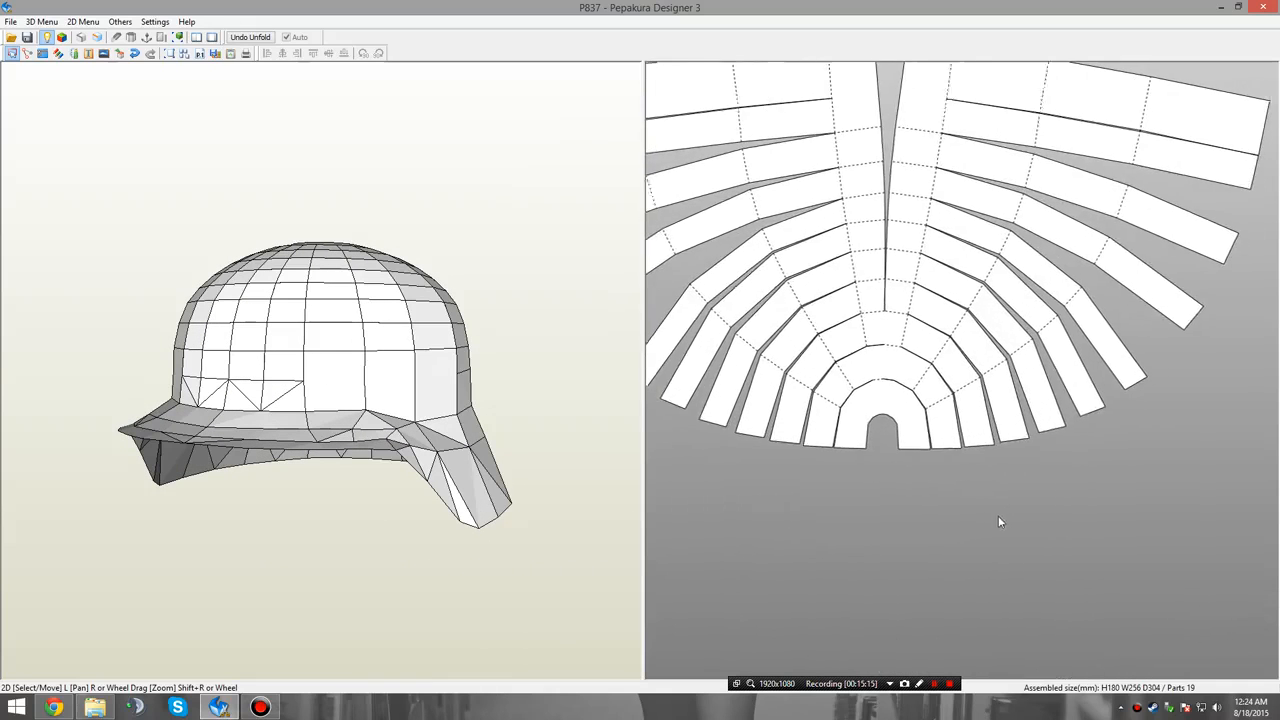
Disjoin the two innermost arches from the crown fan and move them down above the half-ring piece.
right_click(862, 528)
click(993, 566)
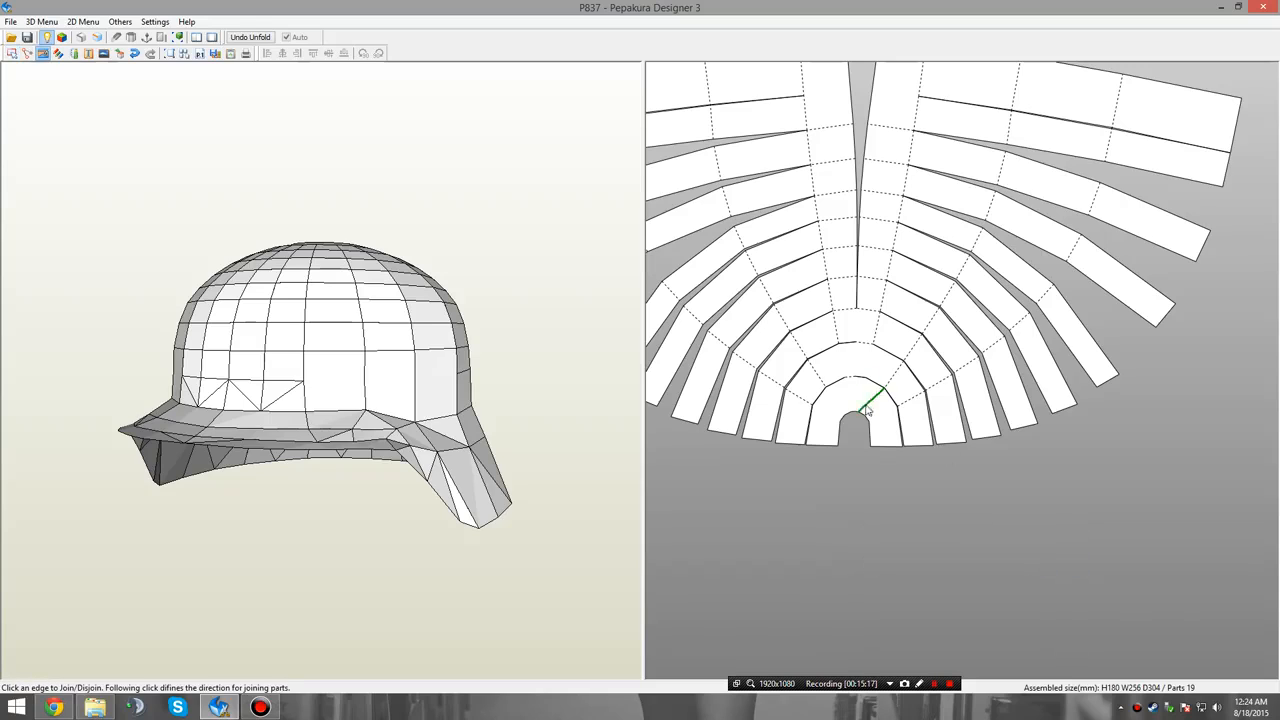
click(865, 344)
right_click(841, 498)
click(954, 508)
drag(863, 397, 892, 560)
Disjoin the outermost segment from each of the nine strips on the right side of the crown fan.
right_click(928, 500)
click(966, 537)
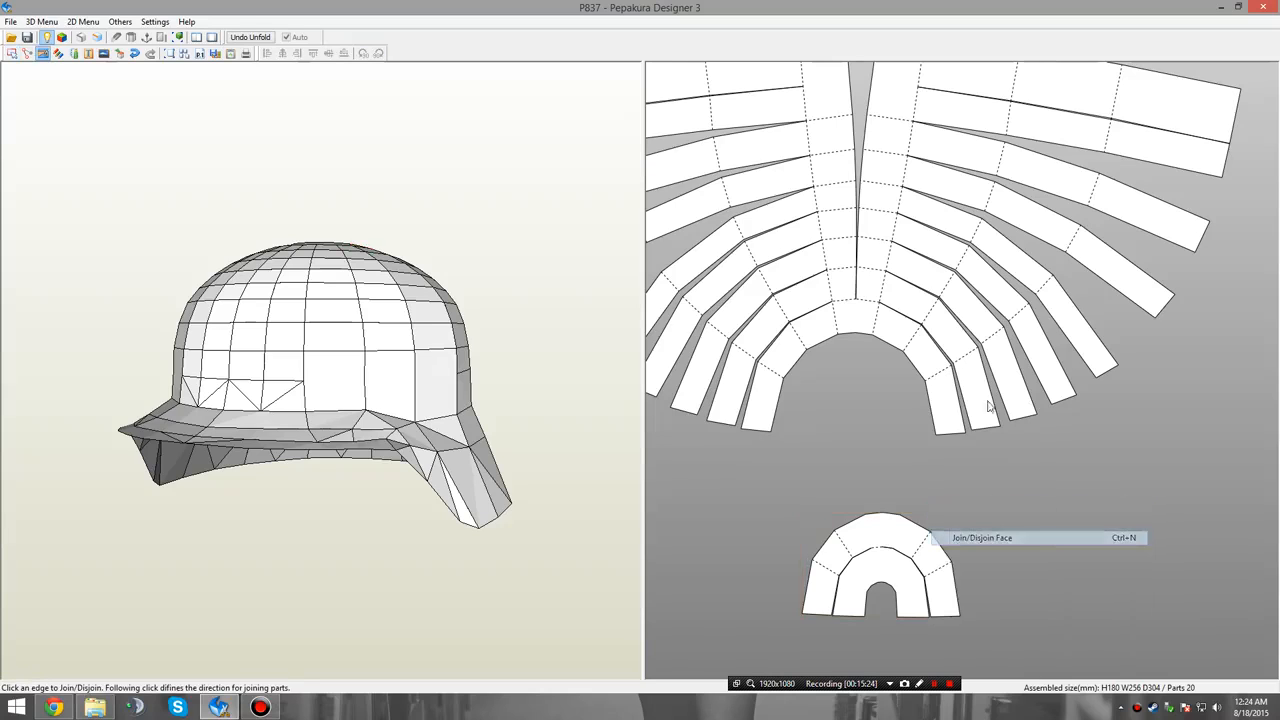
click(945, 374)
click(968, 348)
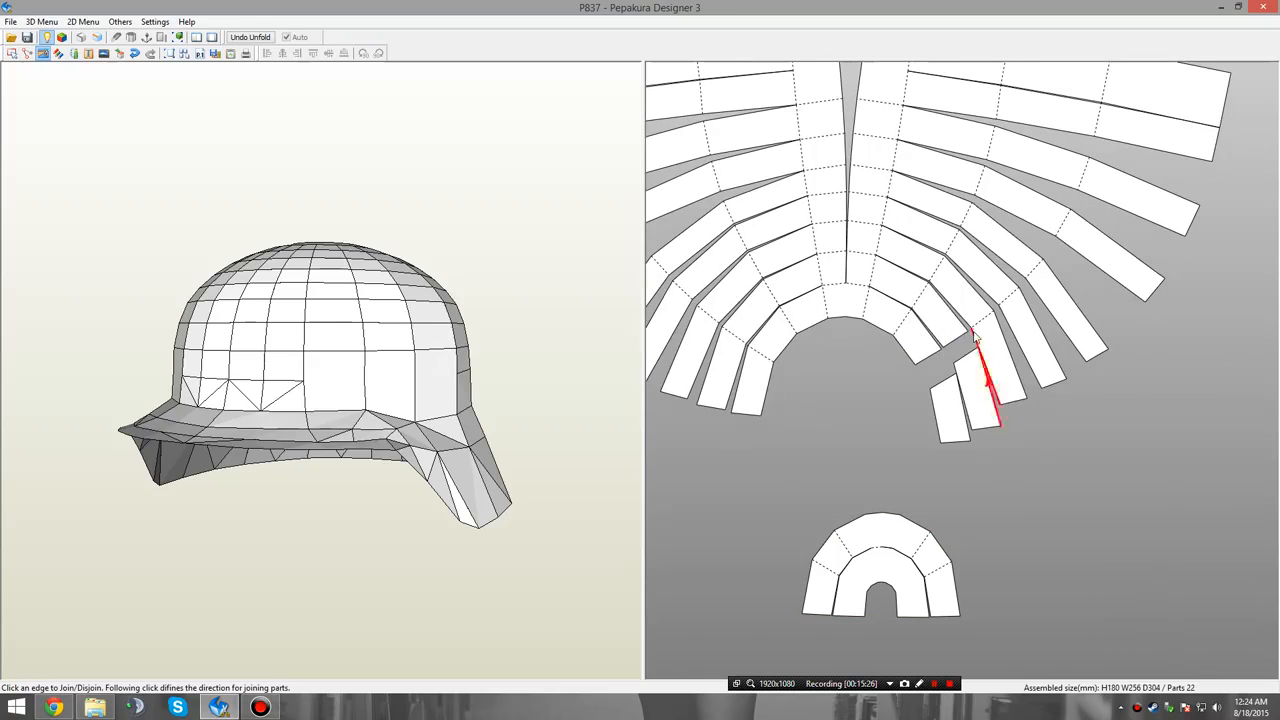
click(980, 322)
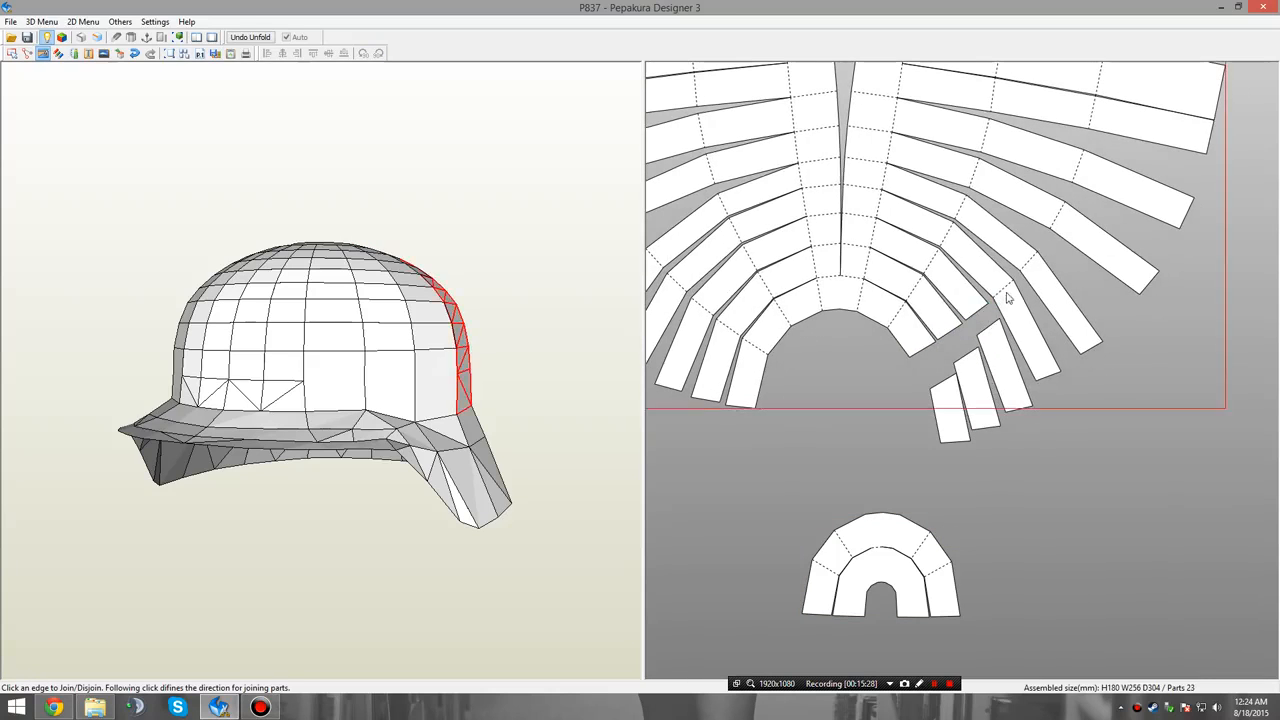
click(1003, 293)
click(1027, 260)
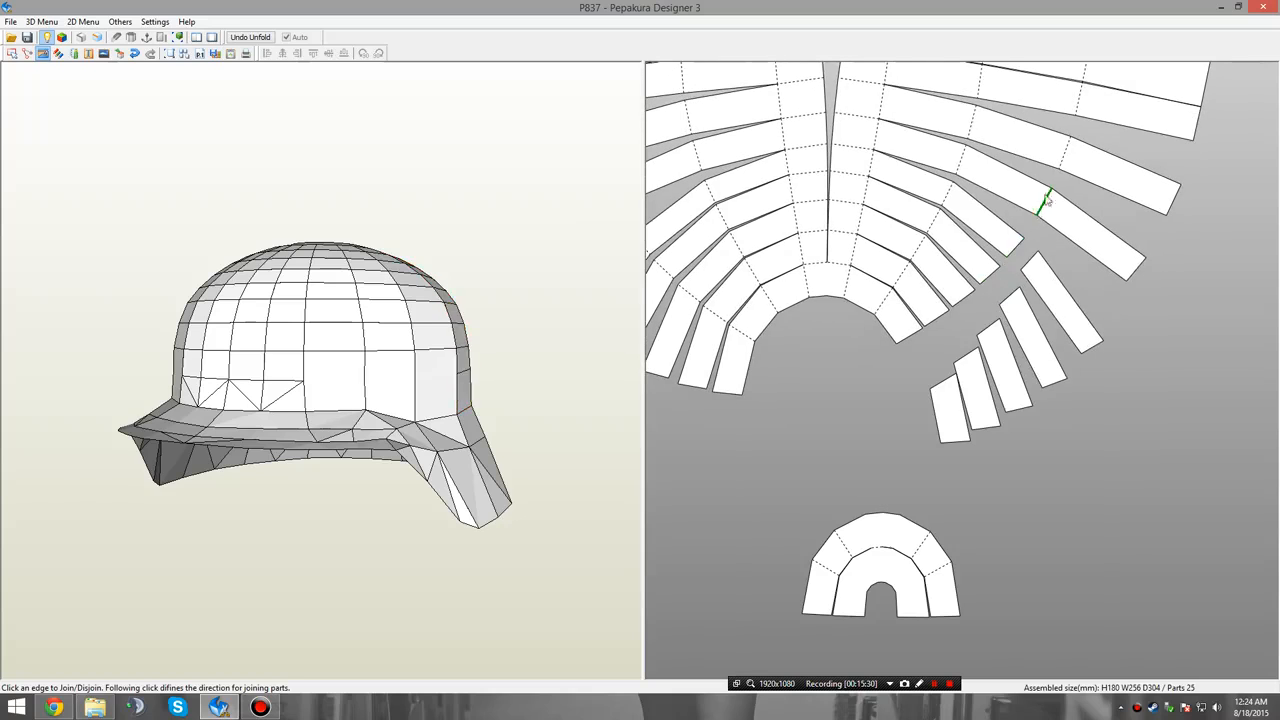
click(1048, 201)
click(1060, 148)
scroll(1064, 303, up, 2)
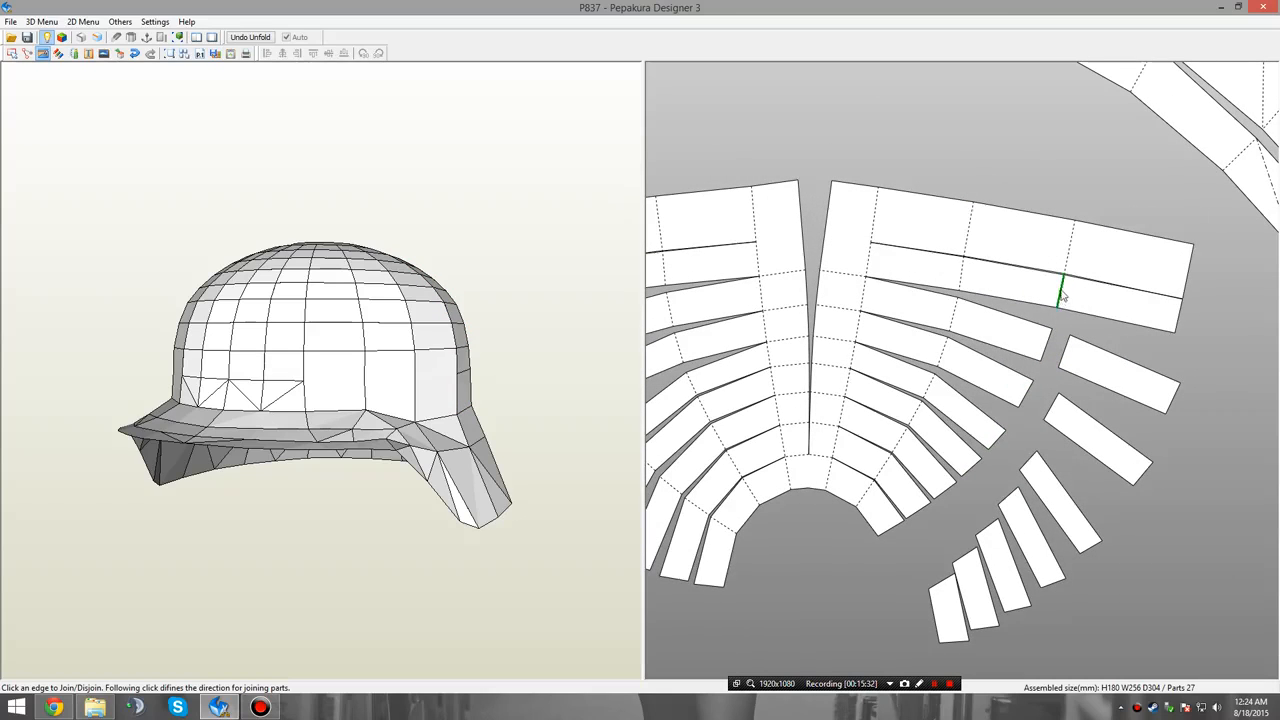
click(1063, 293)
click(1060, 249)
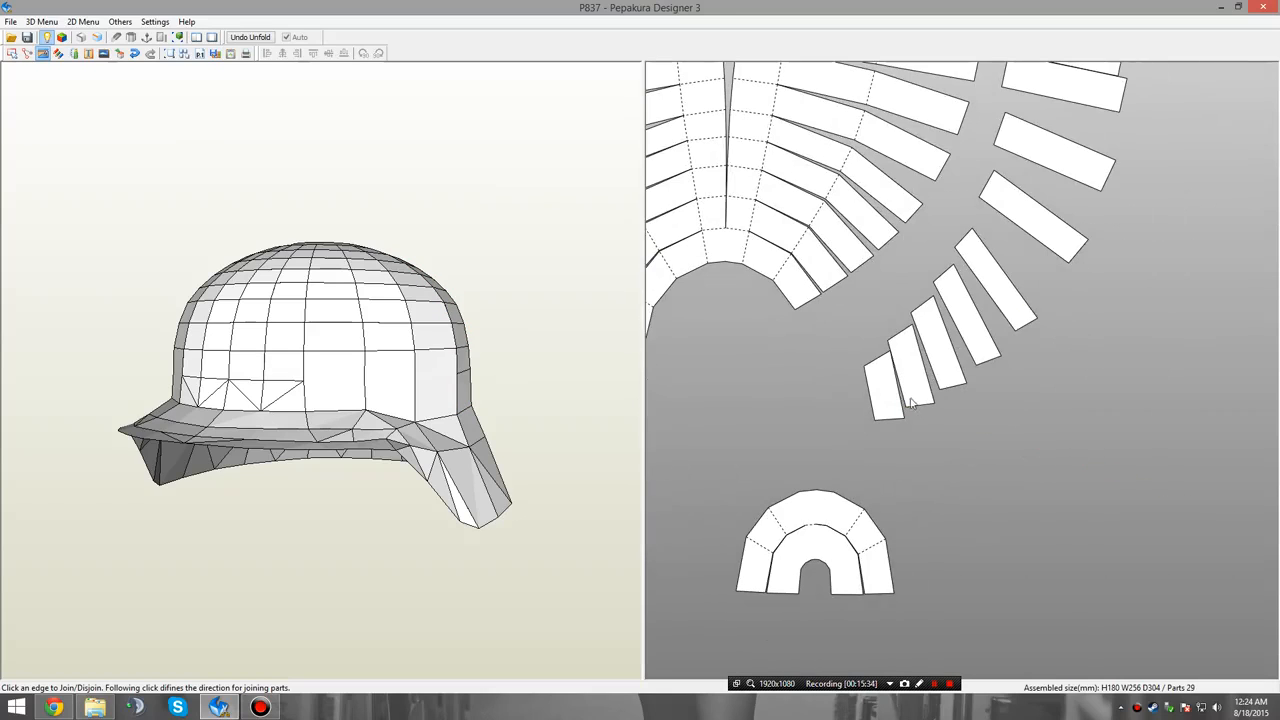
Join the nine detached segments edge to edge, from smallest to largest, into one tapered panel.
click(900, 405)
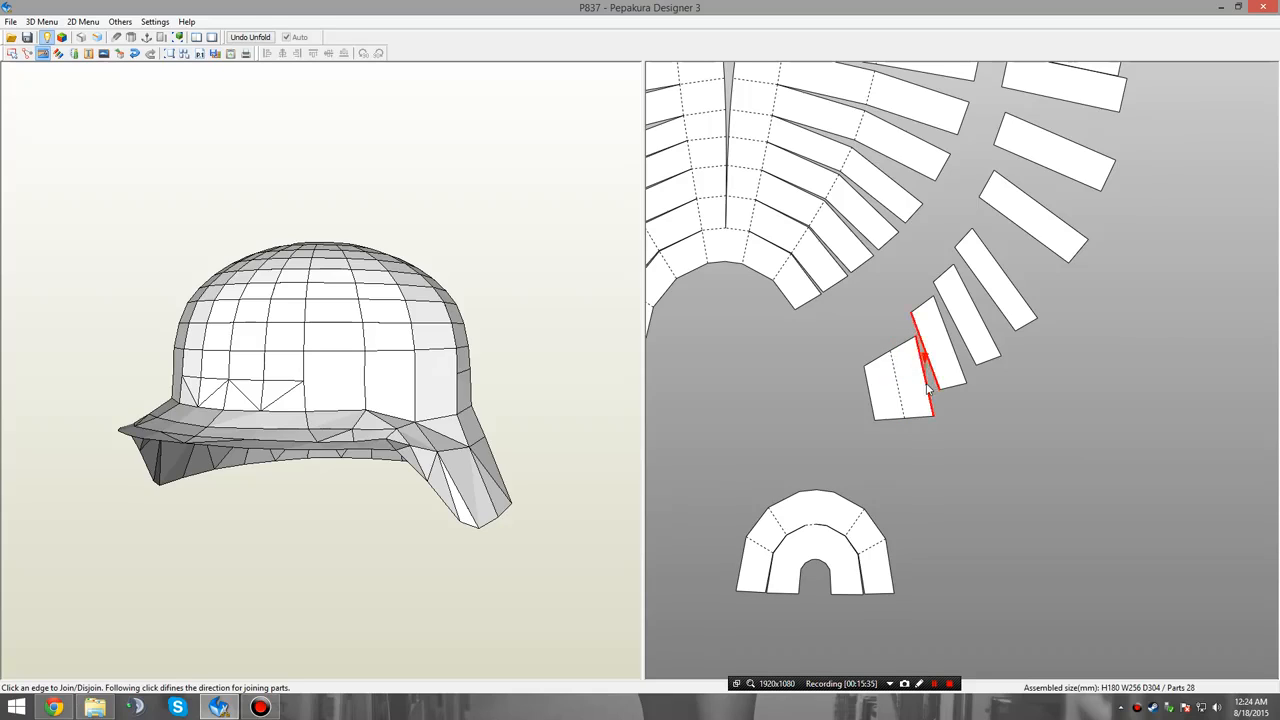
click(930, 390)
click(959, 346)
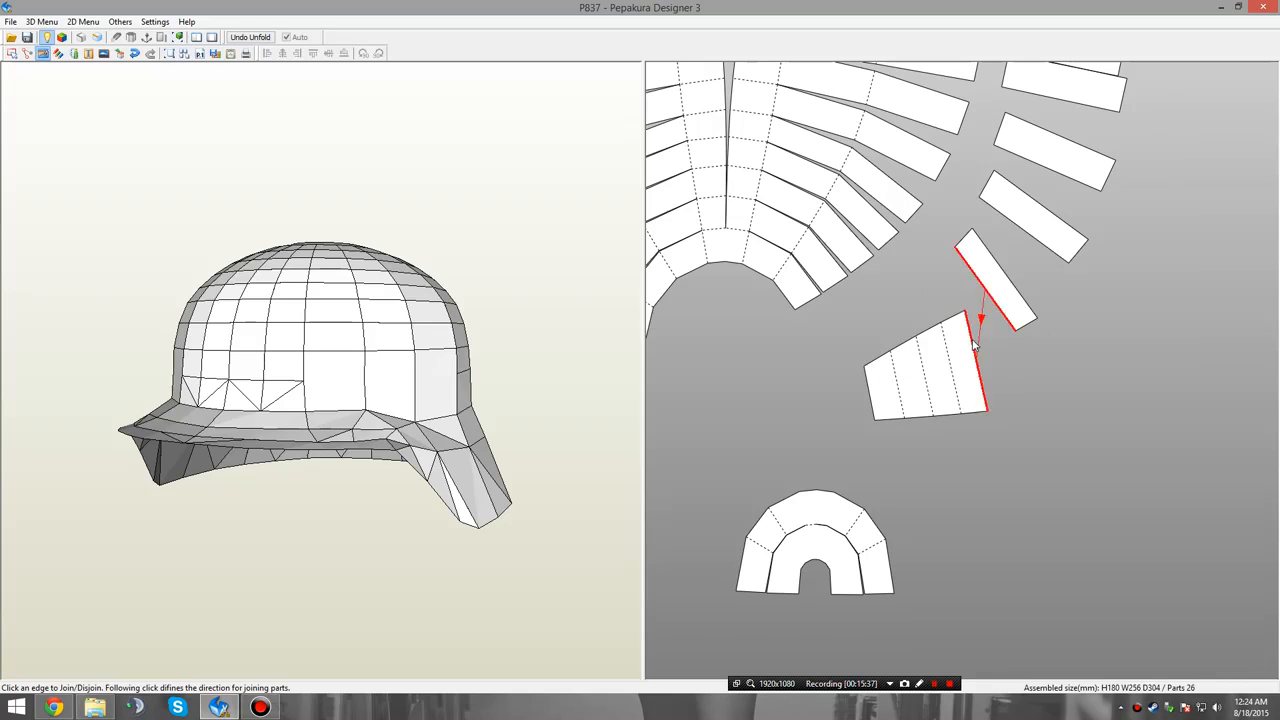
click(984, 328)
click(1003, 322)
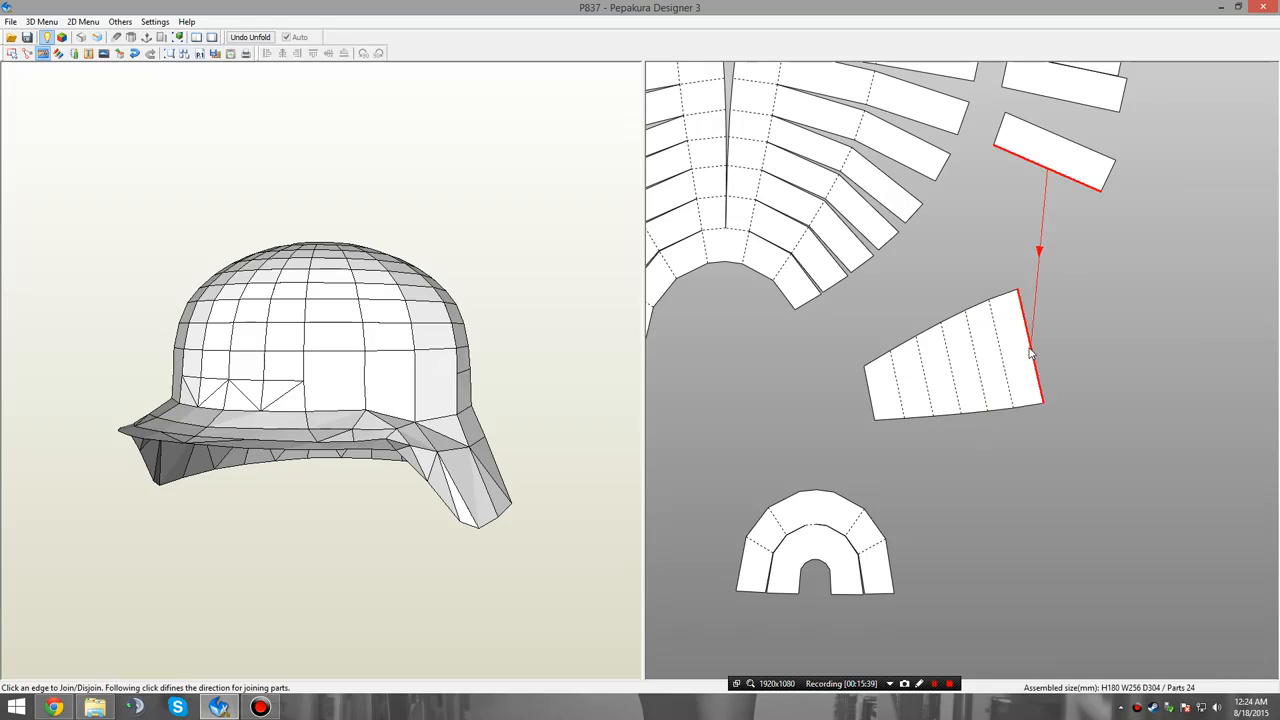
click(1042, 360)
click(1062, 340)
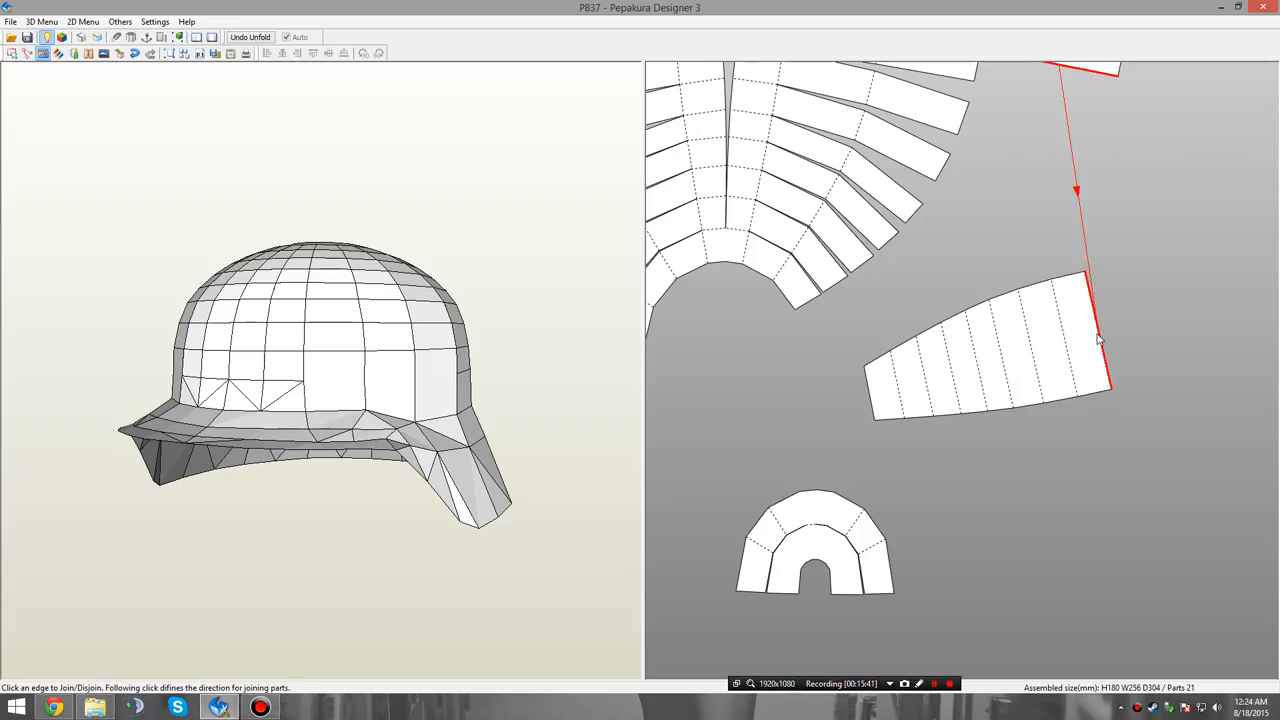
click(1075, 343)
Cut through the inner and outer bands of the right curved skirt piece to separate its end section.
middle_drag(1060, 343, 980, 389)
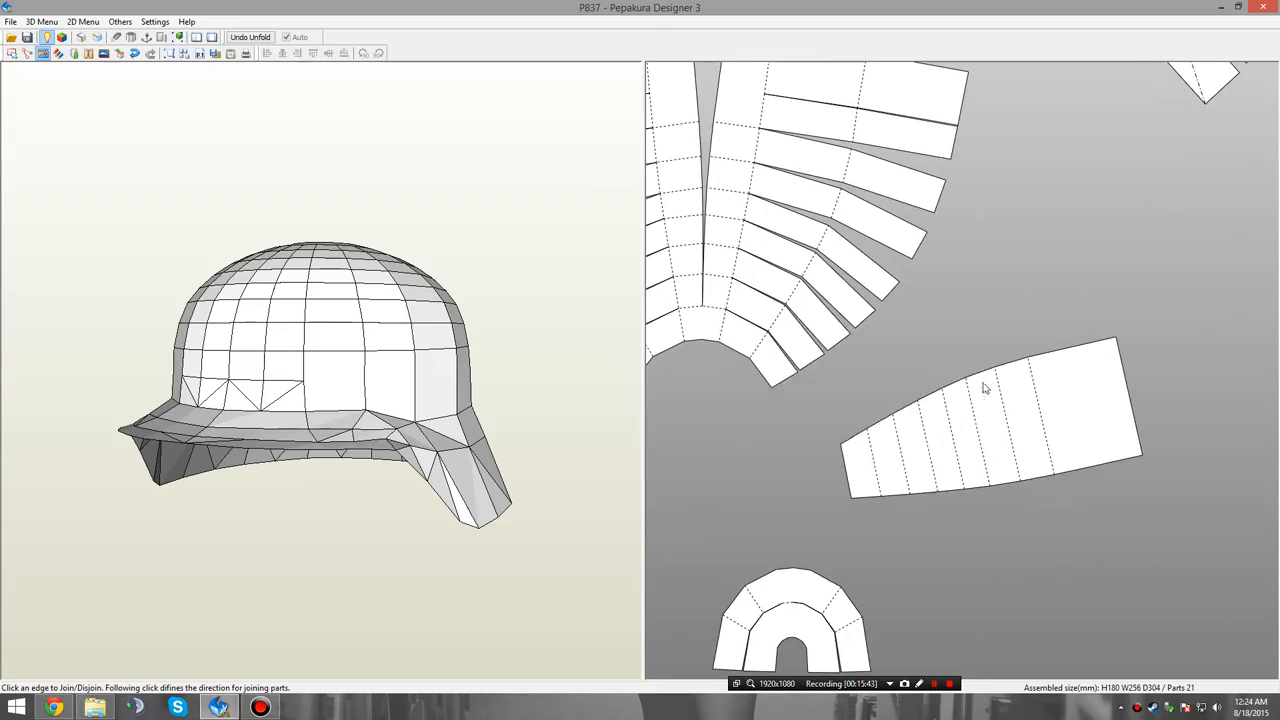
right_click(779, 352)
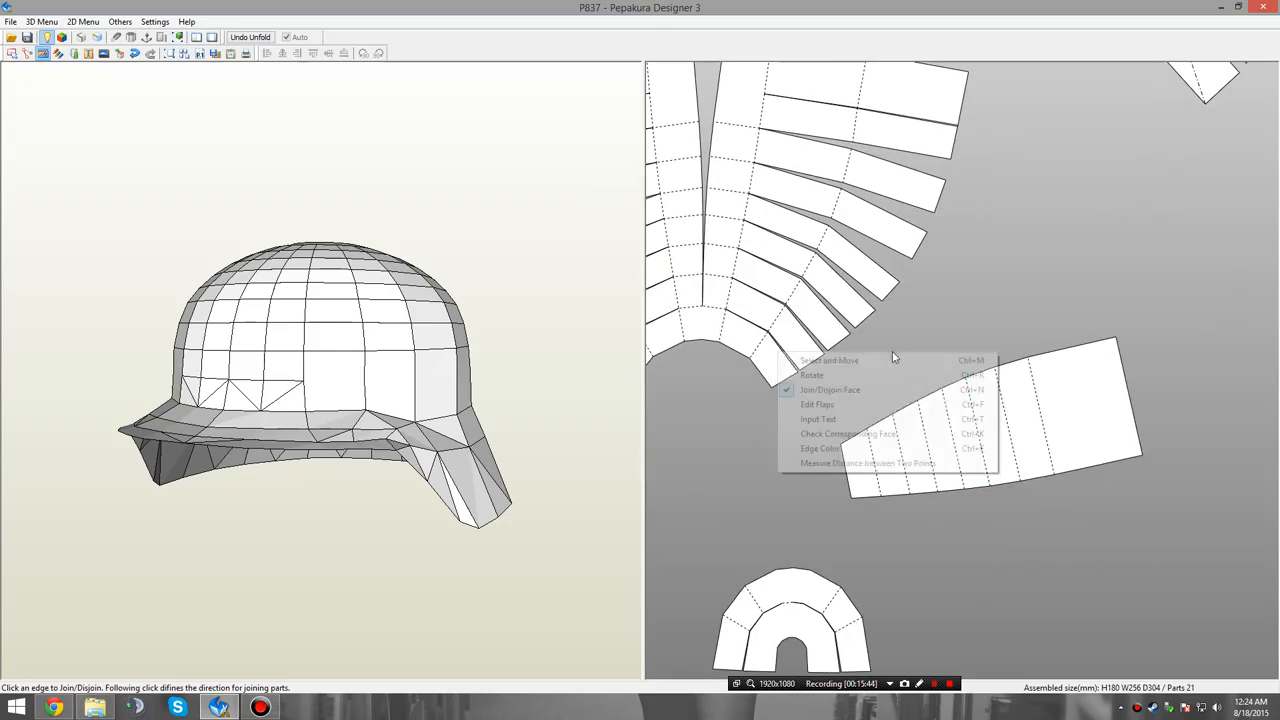
click(982, 320)
middle_drag(1062, 270, 985, 414)
middle_drag(1064, 513, 1014, 563)
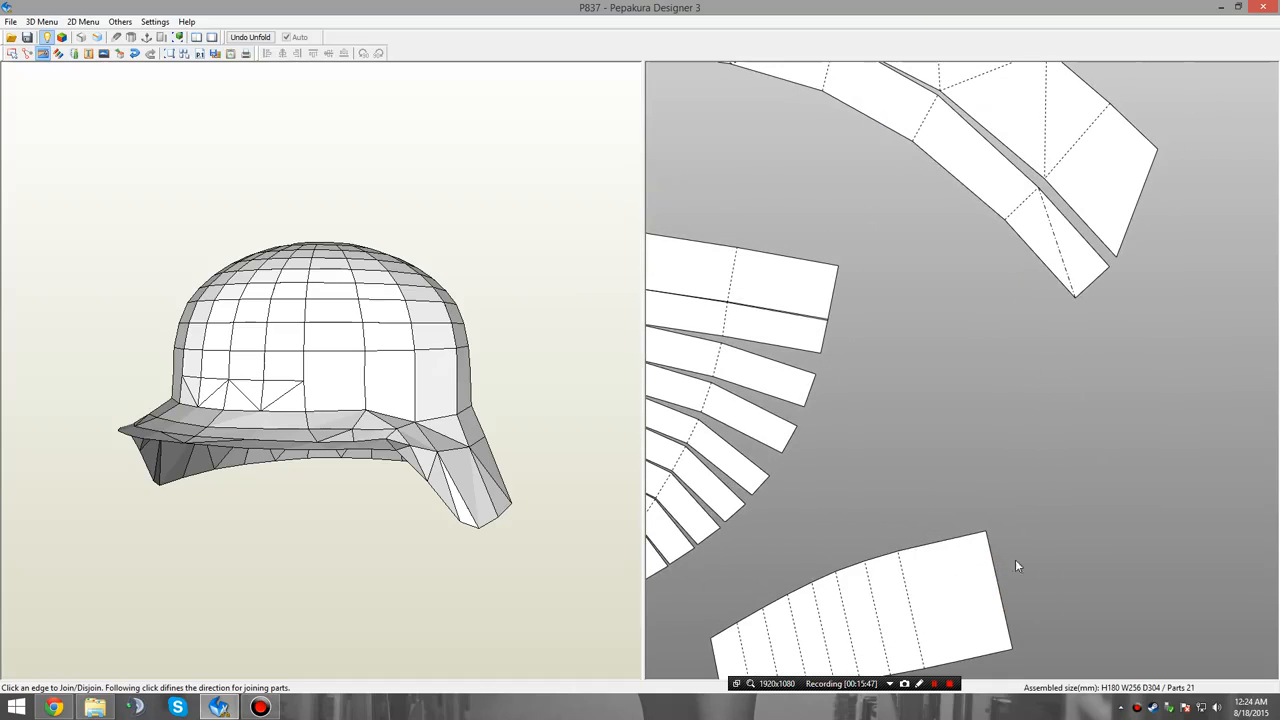
click(919, 130)
middle_drag(967, 167, 969, 227)
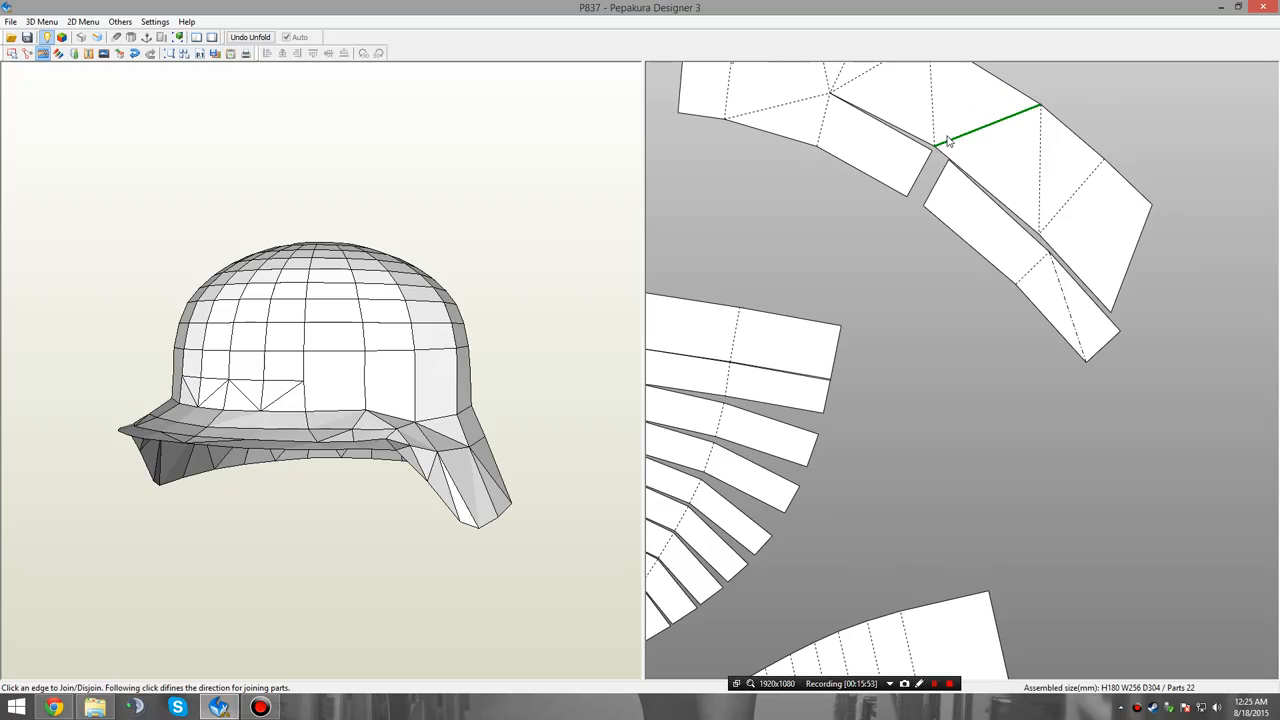
middle_drag(956, 122, 968, 217)
click(966, 228)
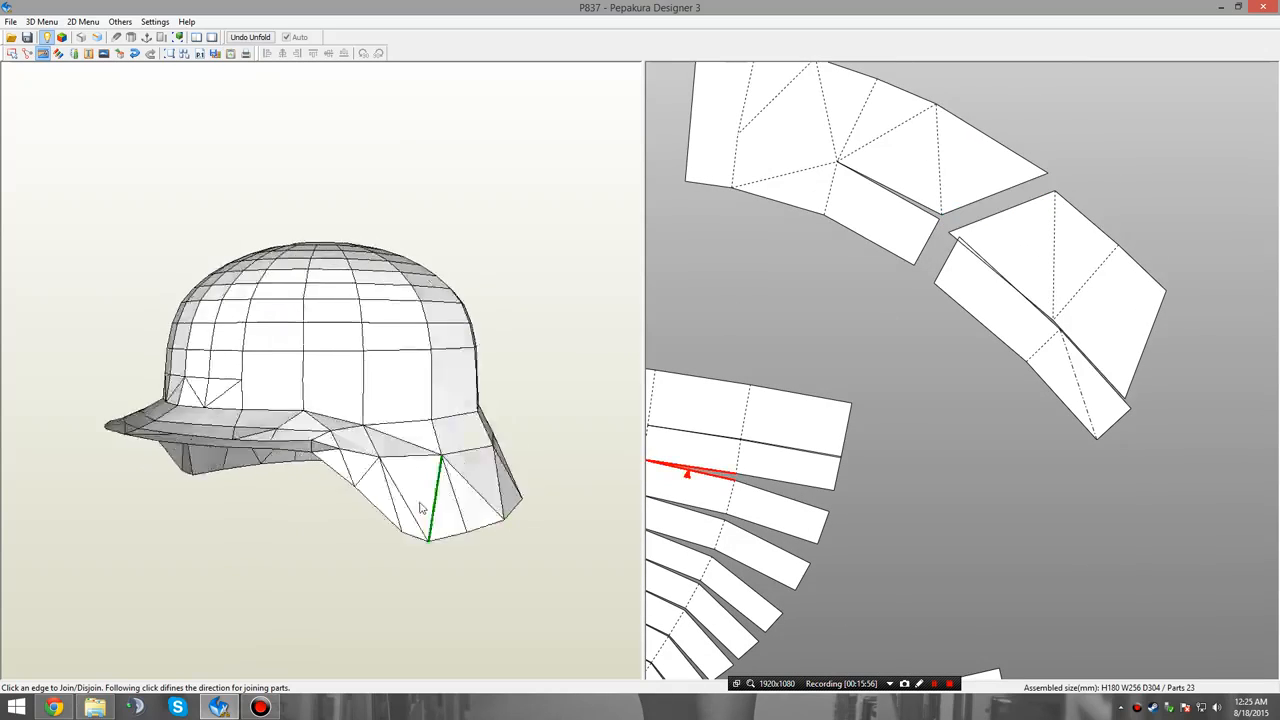
Join the inner and outer parts of the skirt end section and attach them to the new tapered panel's wide end.
right_drag(425, 505, 284, 466)
middle_drag(1078, 248, 1051, 246)
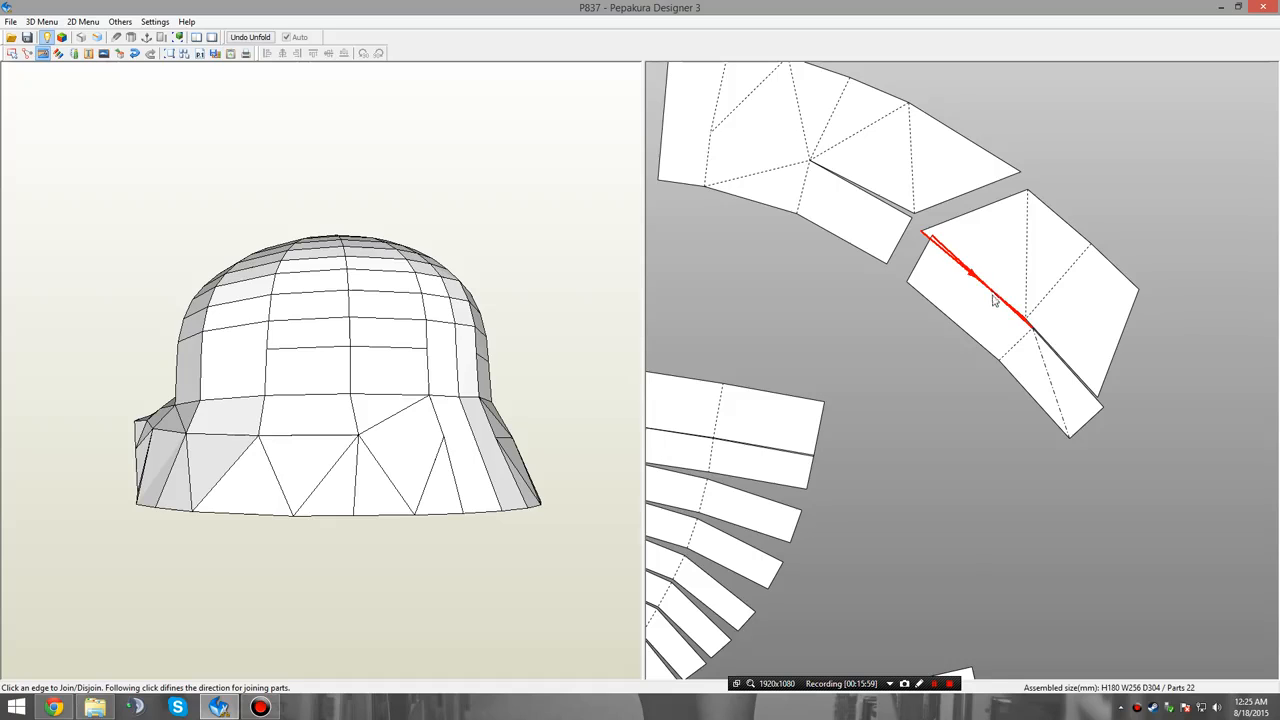
middle_drag(995, 300, 972, 117)
click(967, 558)
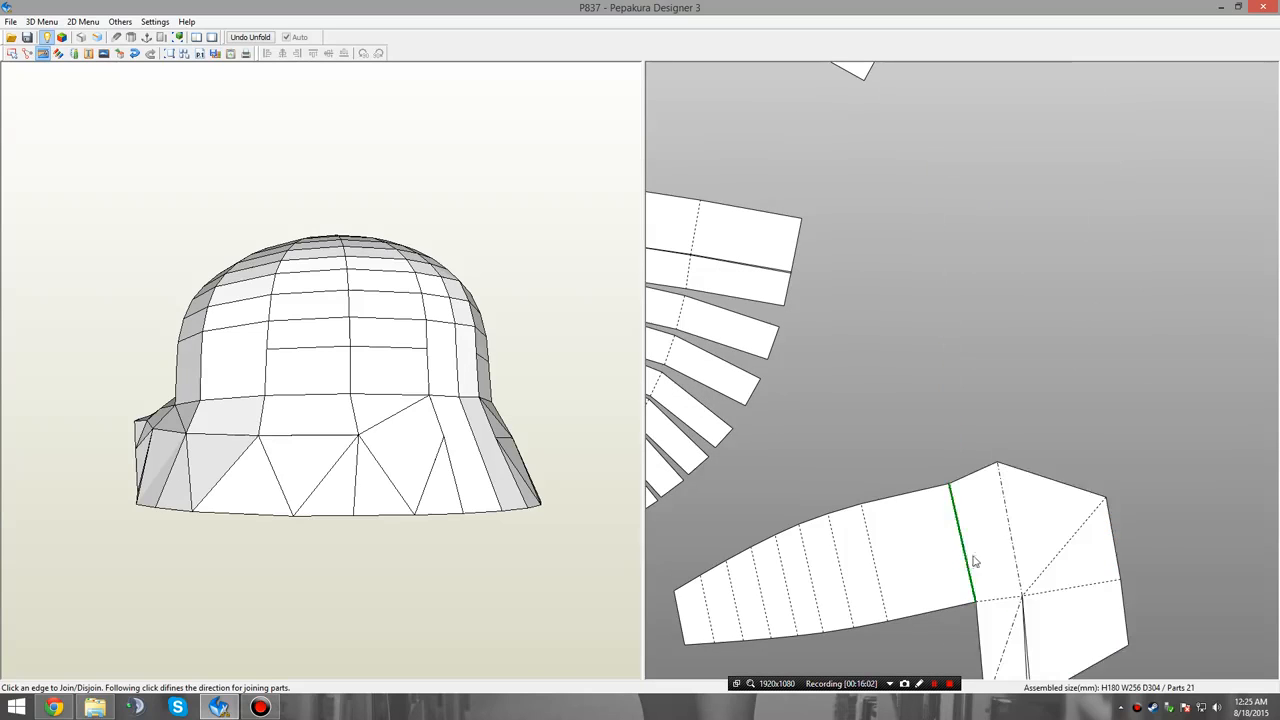
Detach the lower skirt faces from the new panel and join them to the wide end of the neighbouring tapered panel.
middle_drag(975, 562, 1049, 177)
scroll(937, 390, down, 3)
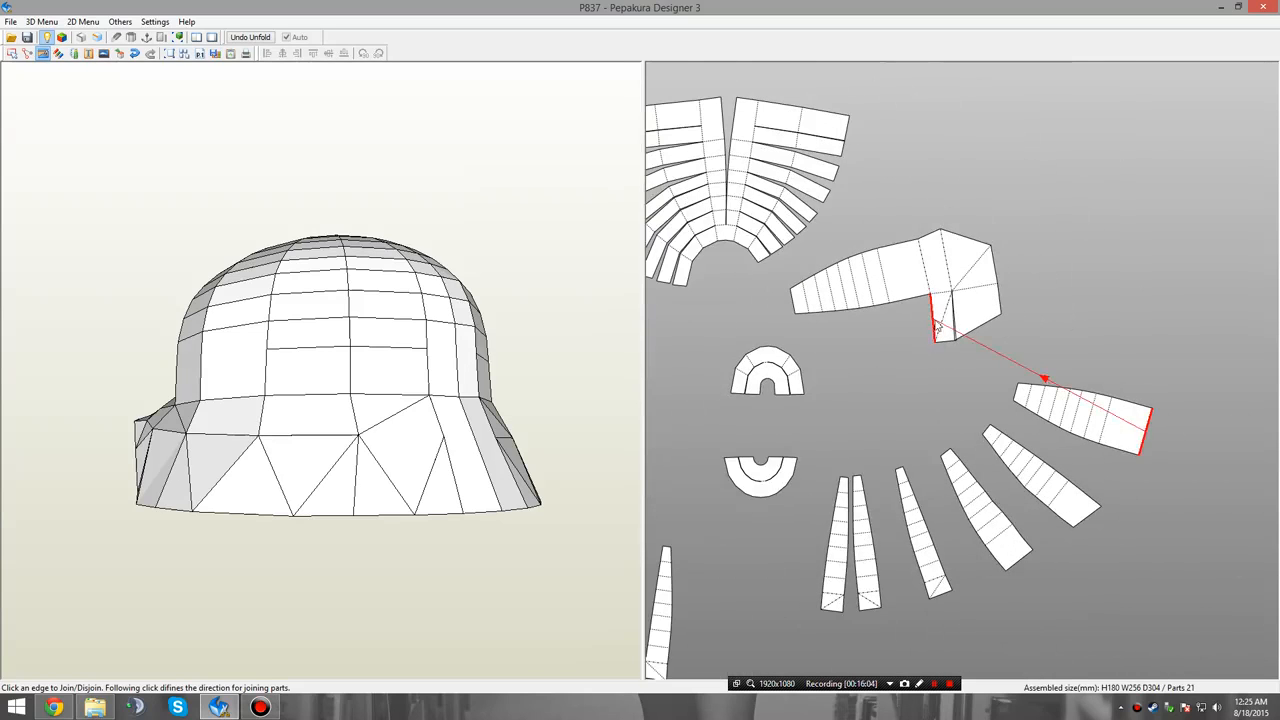
click(950, 293)
click(980, 289)
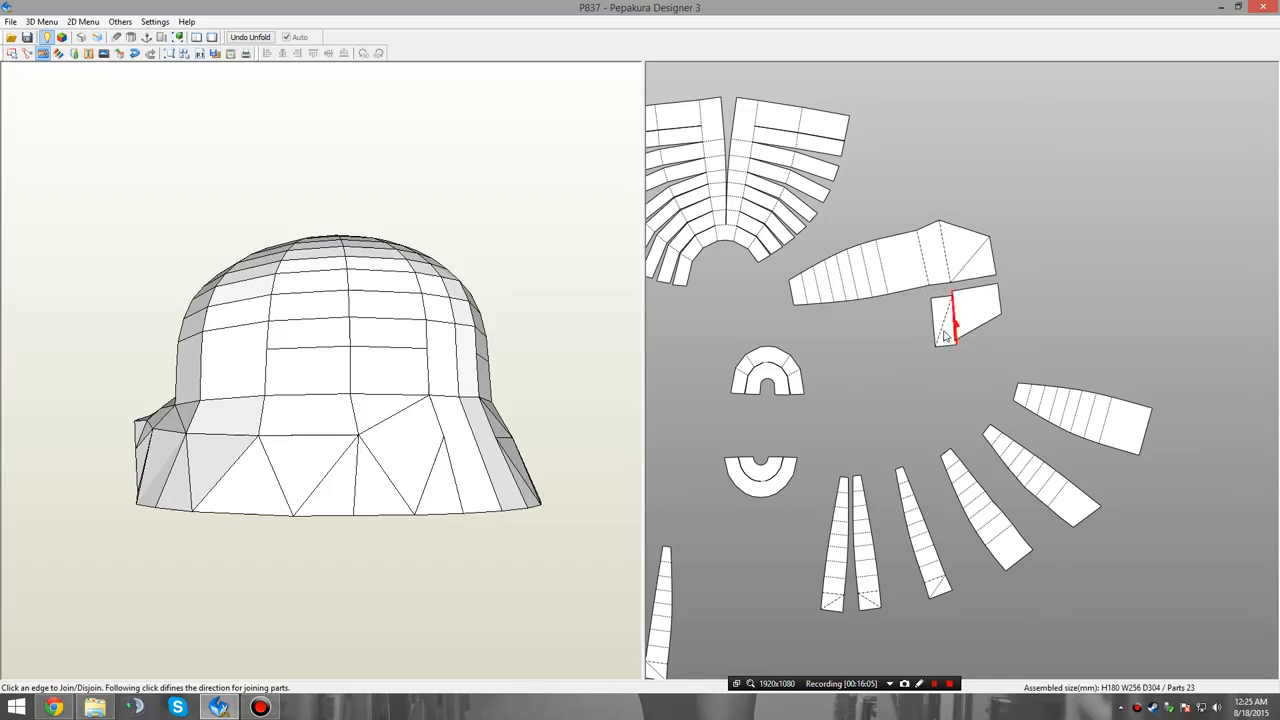
click(955, 320)
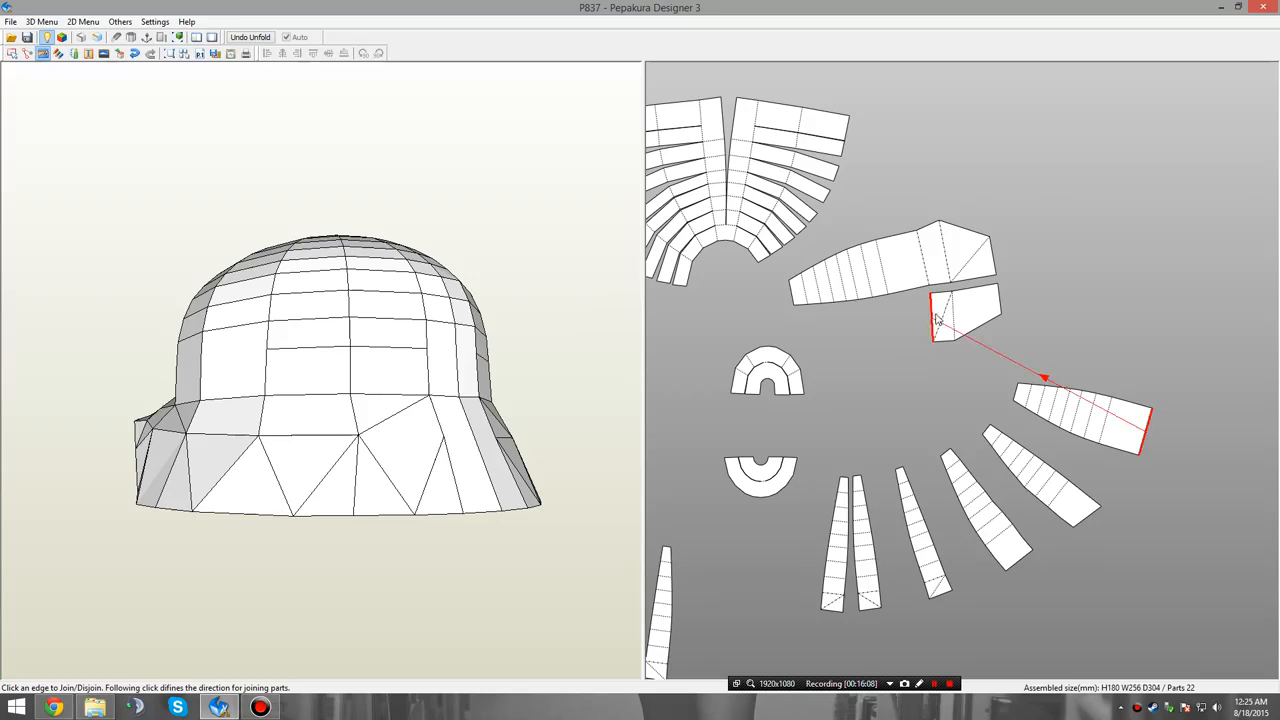
click(1148, 433)
Disjoin the next end section from the remaining right curved skirt piece along the edges by its inner band.
middle_drag(973, 327, 1058, 370)
middle_drag(951, 370, 1027, 431)
scroll(923, 295, up, 1)
middle_drag(923, 295, 891, 416)
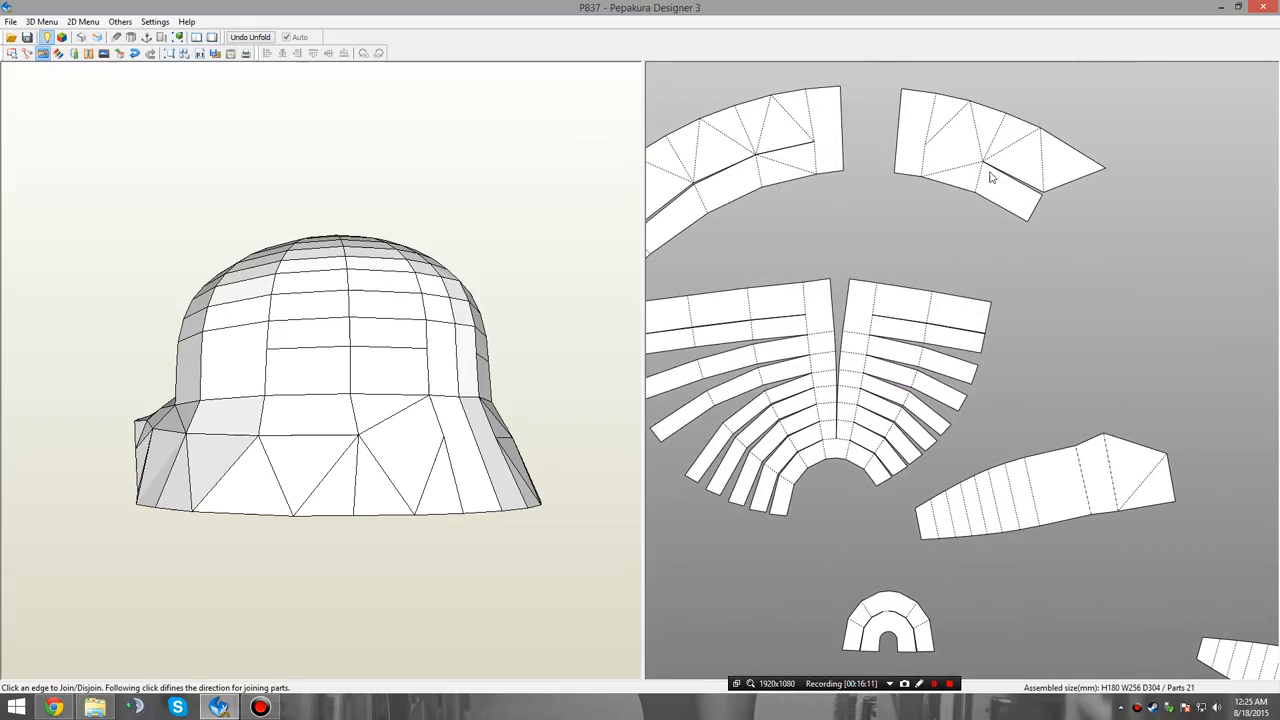
click(980, 178)
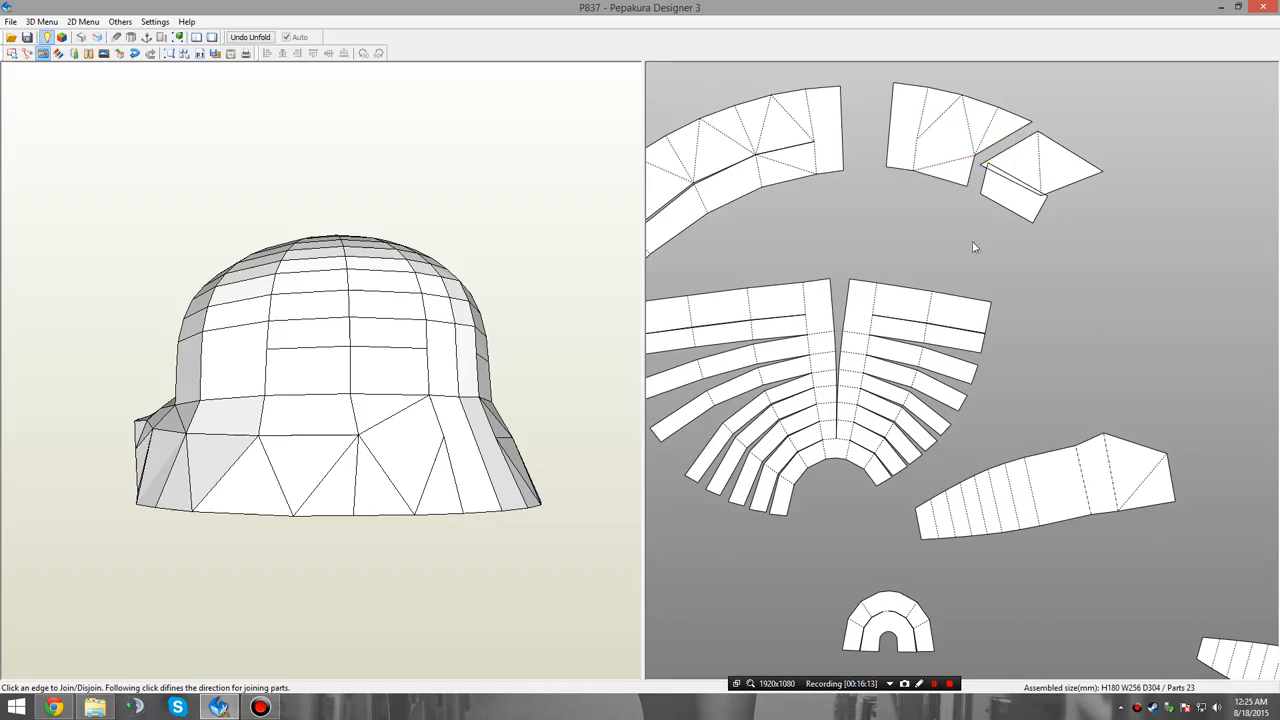
Join the two parts of the skirt end section and attach them to the outer end of the crown fan's upper strip.
middle_drag(987, 263, 963, 203)
click(931, 160)
click(941, 152)
middle_drag(1146, 552, 1192, 440)
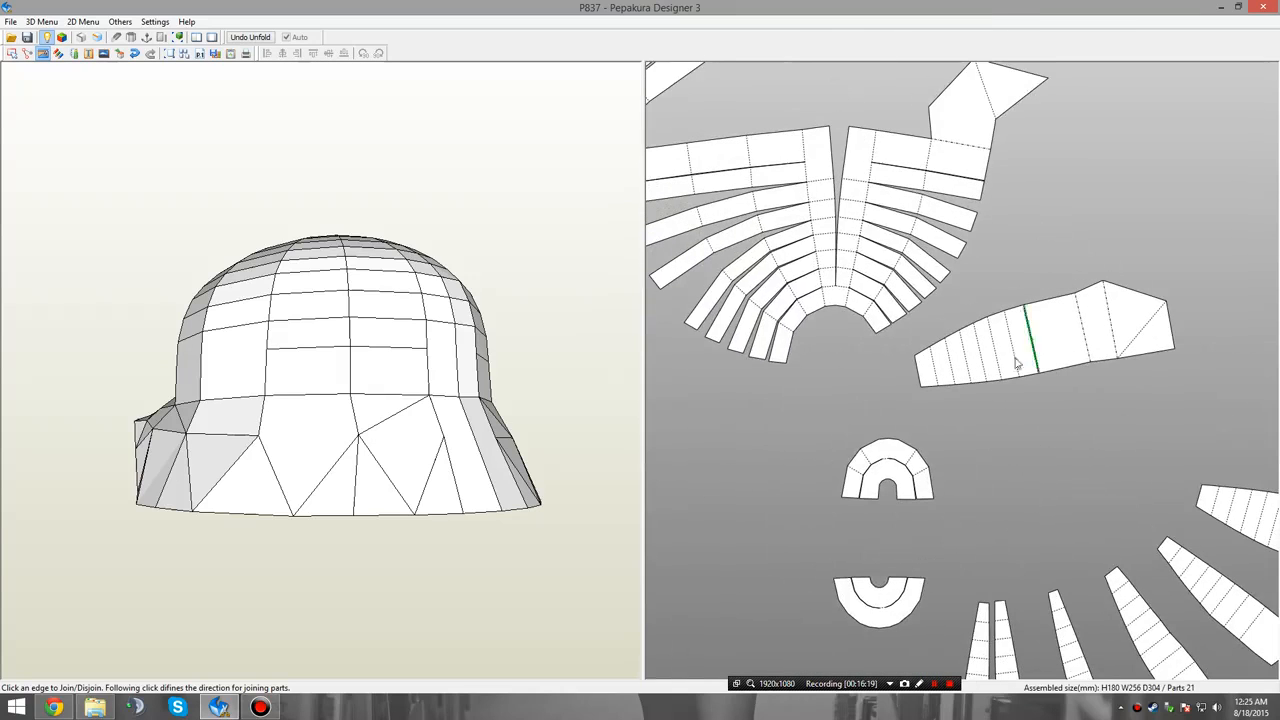
Disjoin the crown fan's outermost right column row by row, from the narrow inner arc to the widest strip.
click(868, 306)
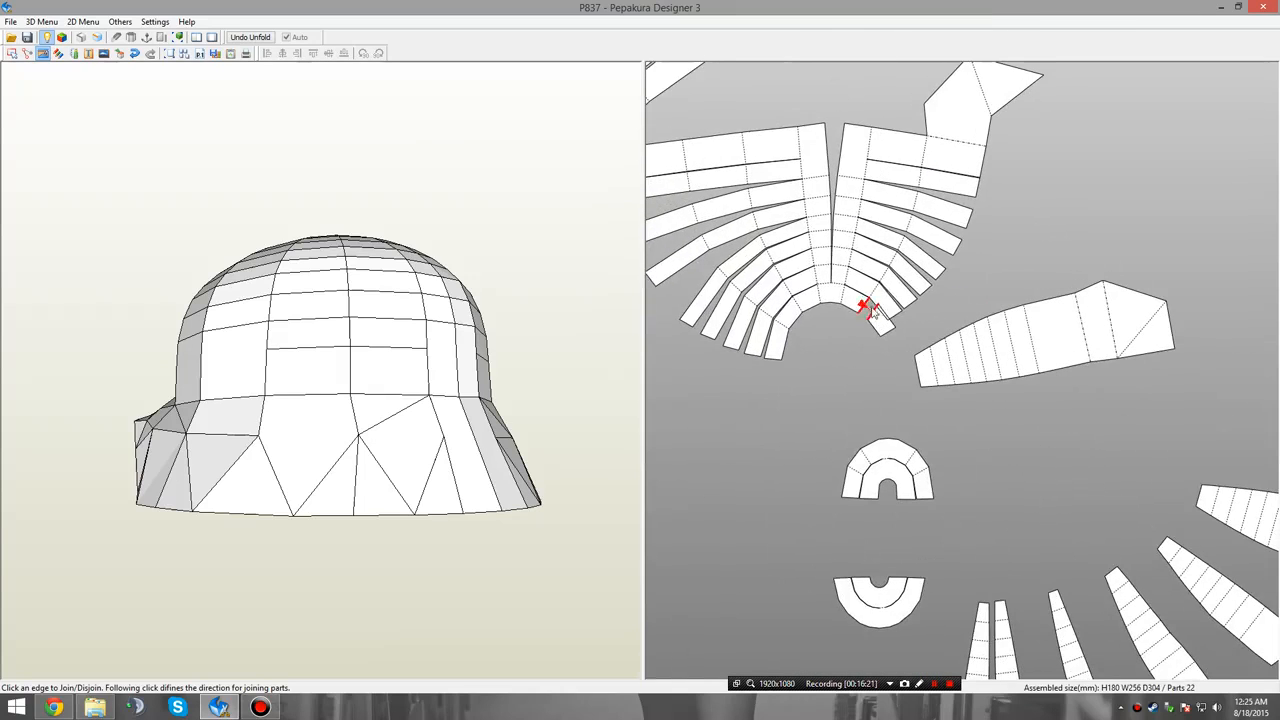
click(878, 287)
click(885, 268)
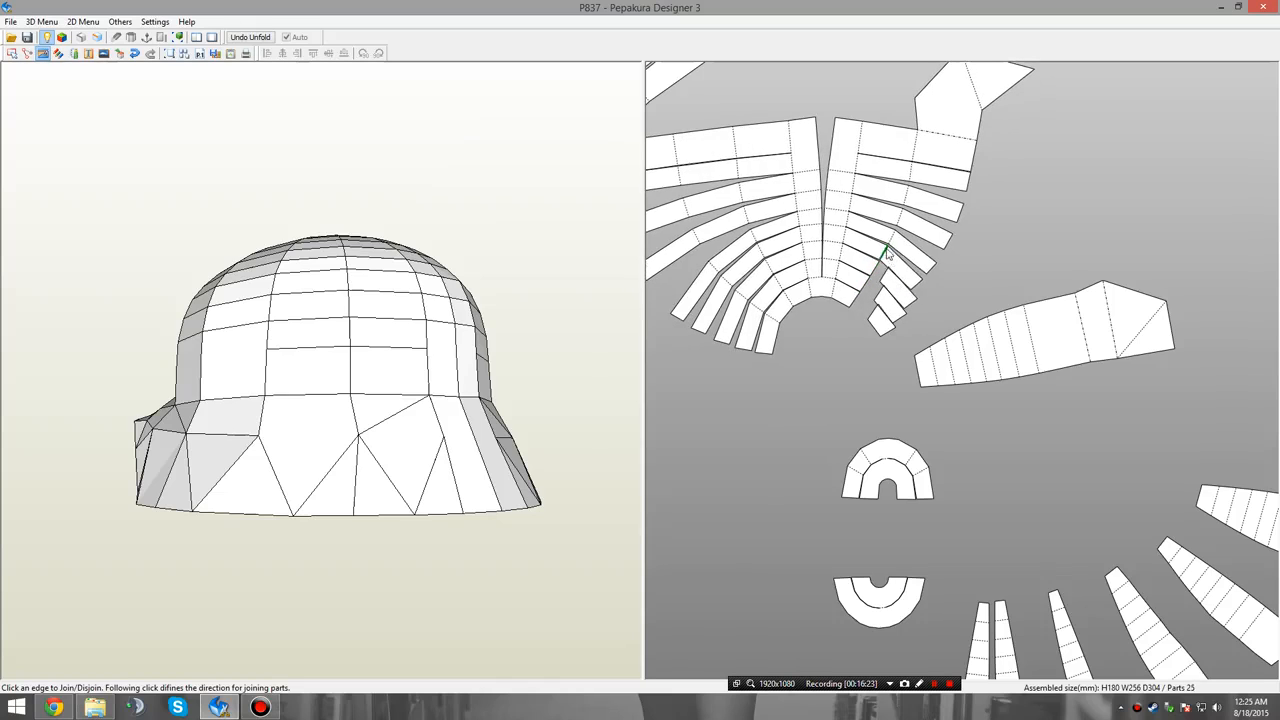
click(889, 250)
click(893, 230)
click(893, 213)
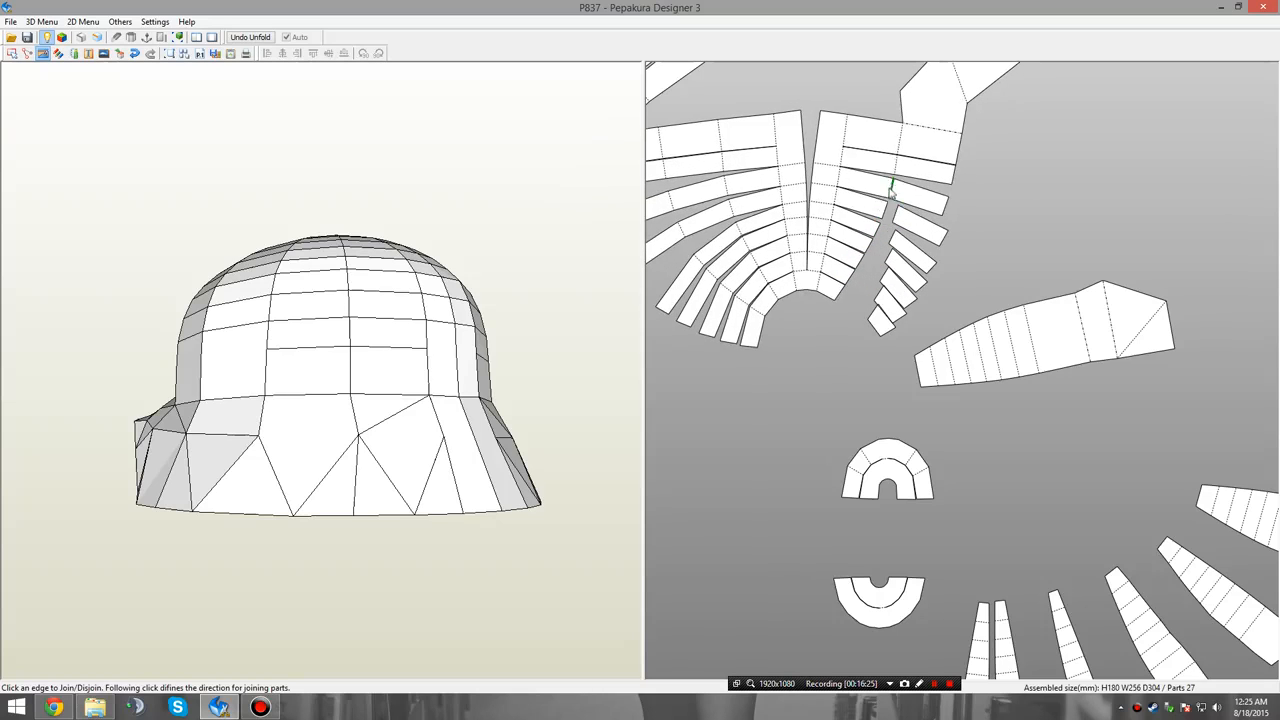
click(891, 190)
click(892, 166)
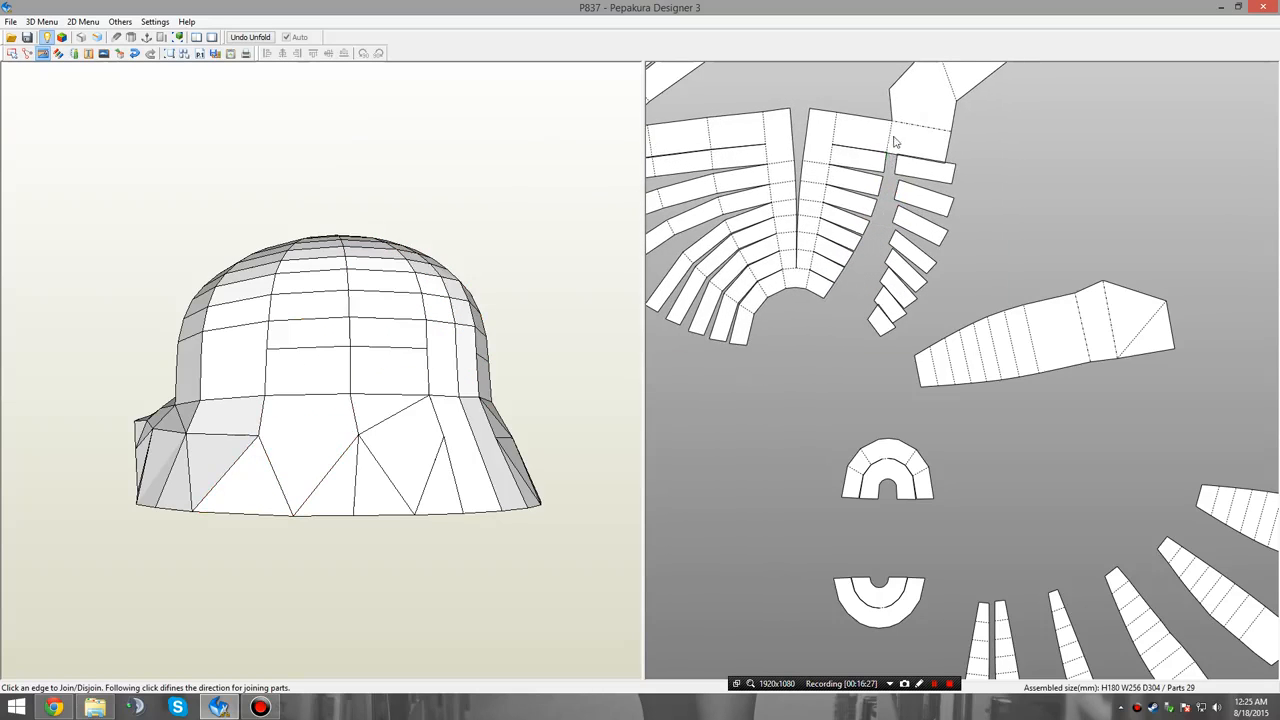
scroll(906, 230, up, 5)
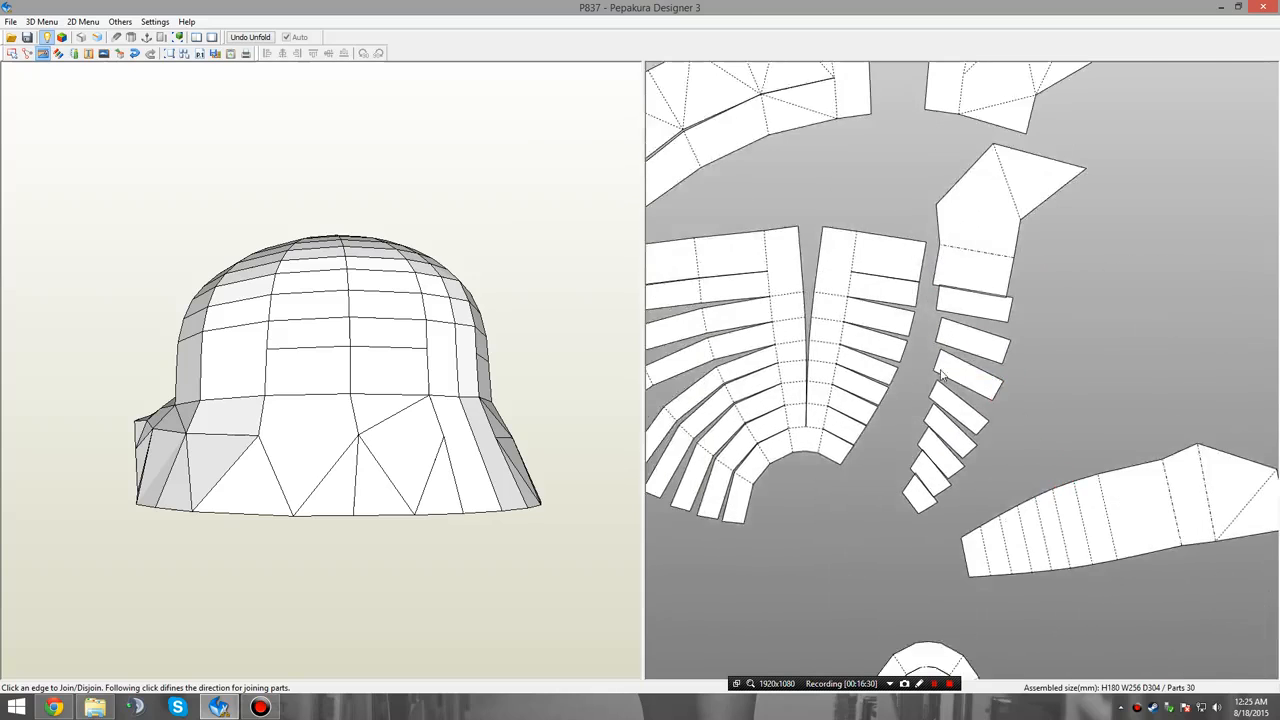
Join the loose column segments in order of width into one tapered panel ending at the segment with the skirt section.
scroll(907, 233, up, 1)
click(835, 328)
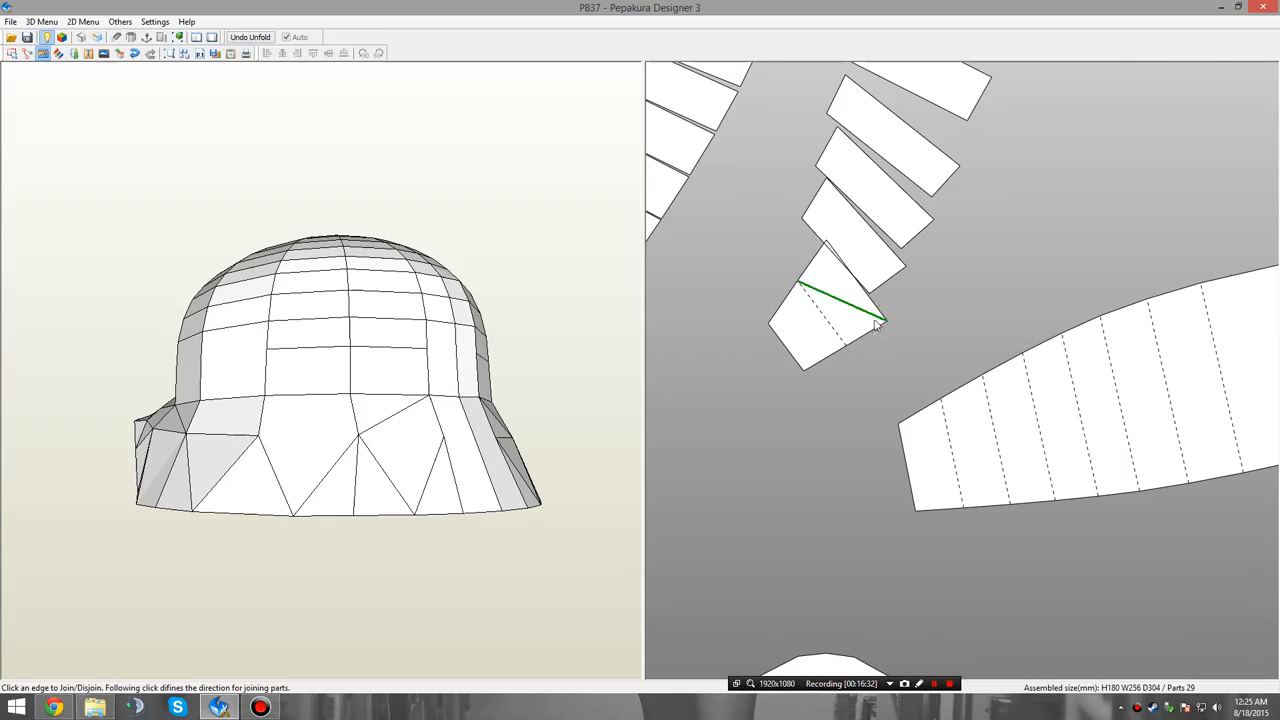
click(882, 316)
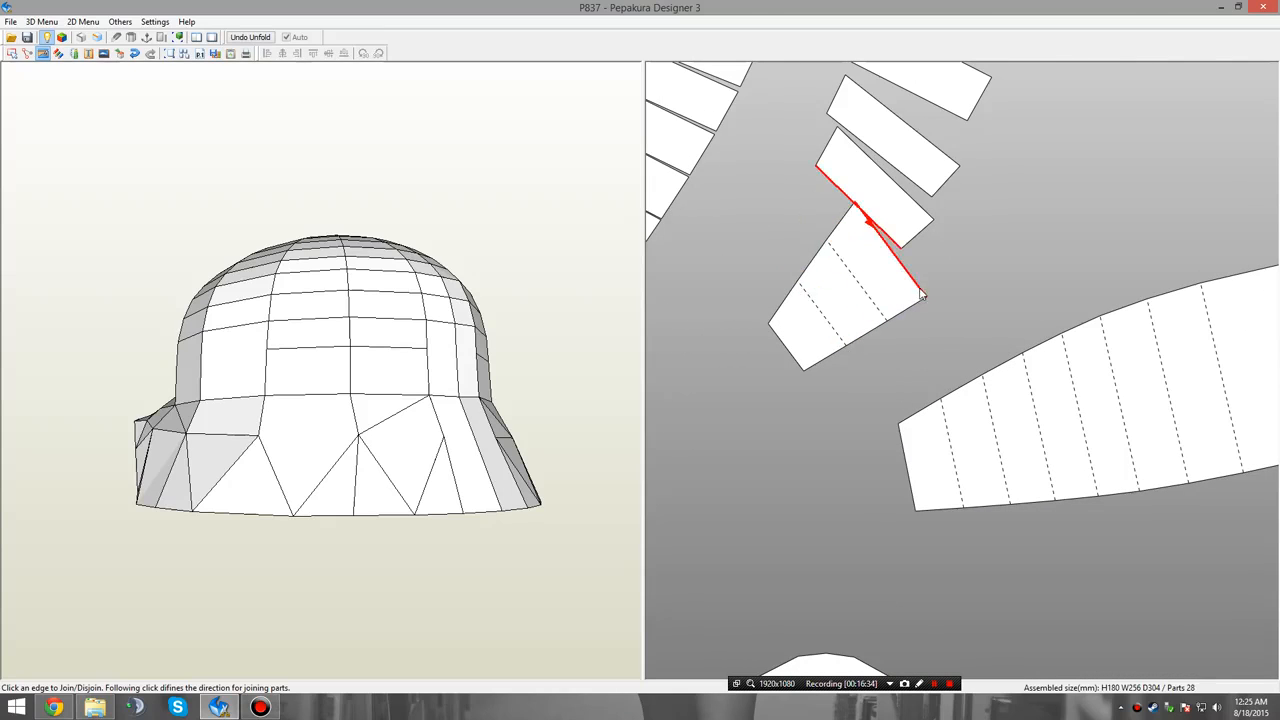
click(868, 238)
click(944, 262)
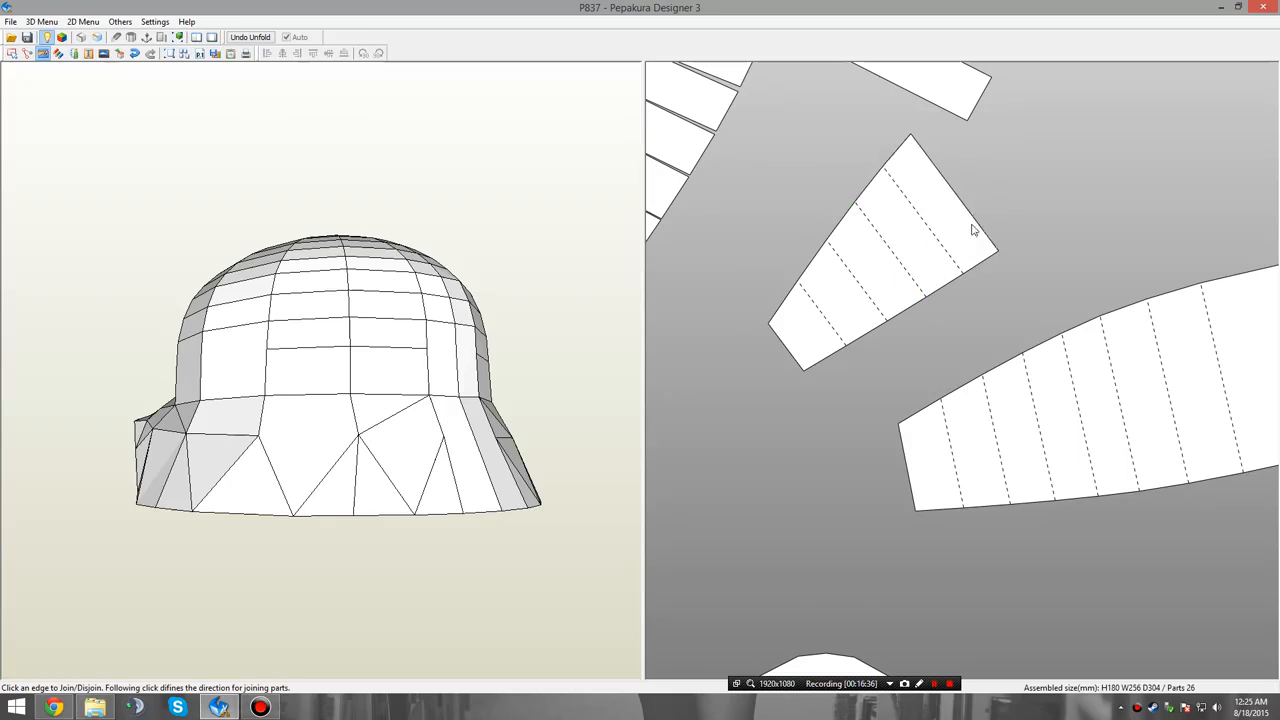
click(982, 238)
scroll(942, 316, down, 1)
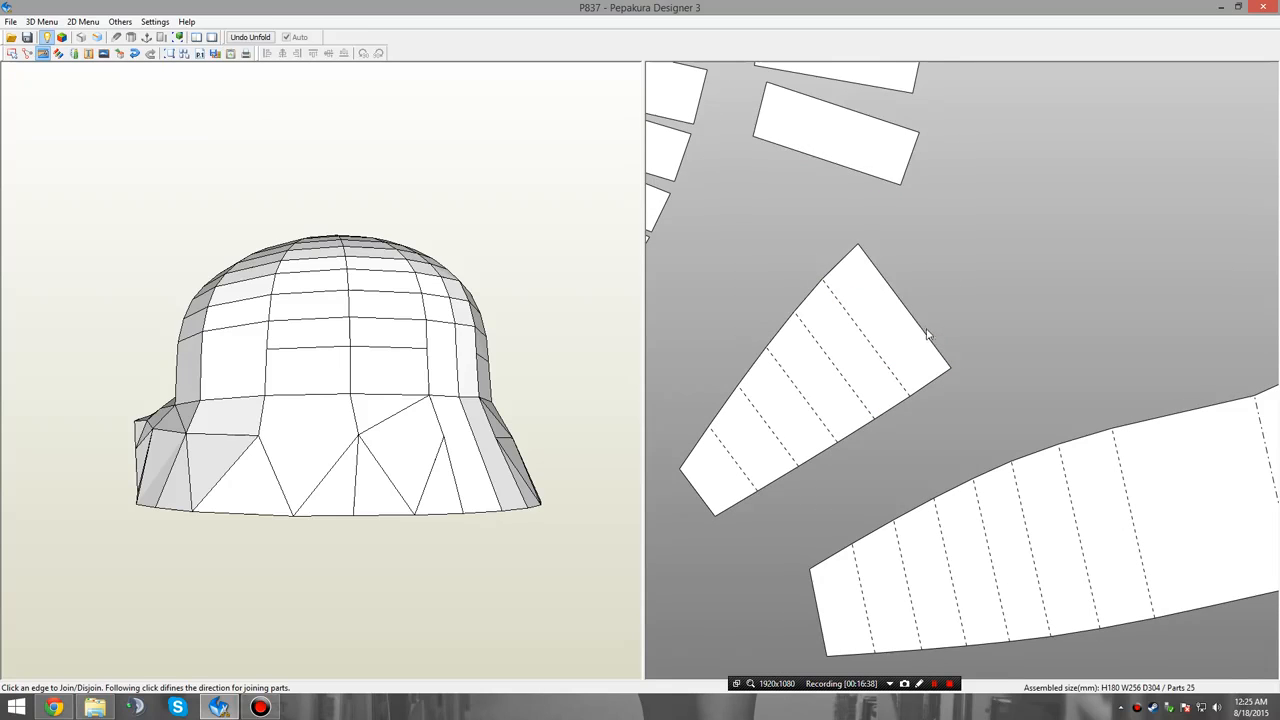
click(949, 331)
scroll(960, 368, up, 1)
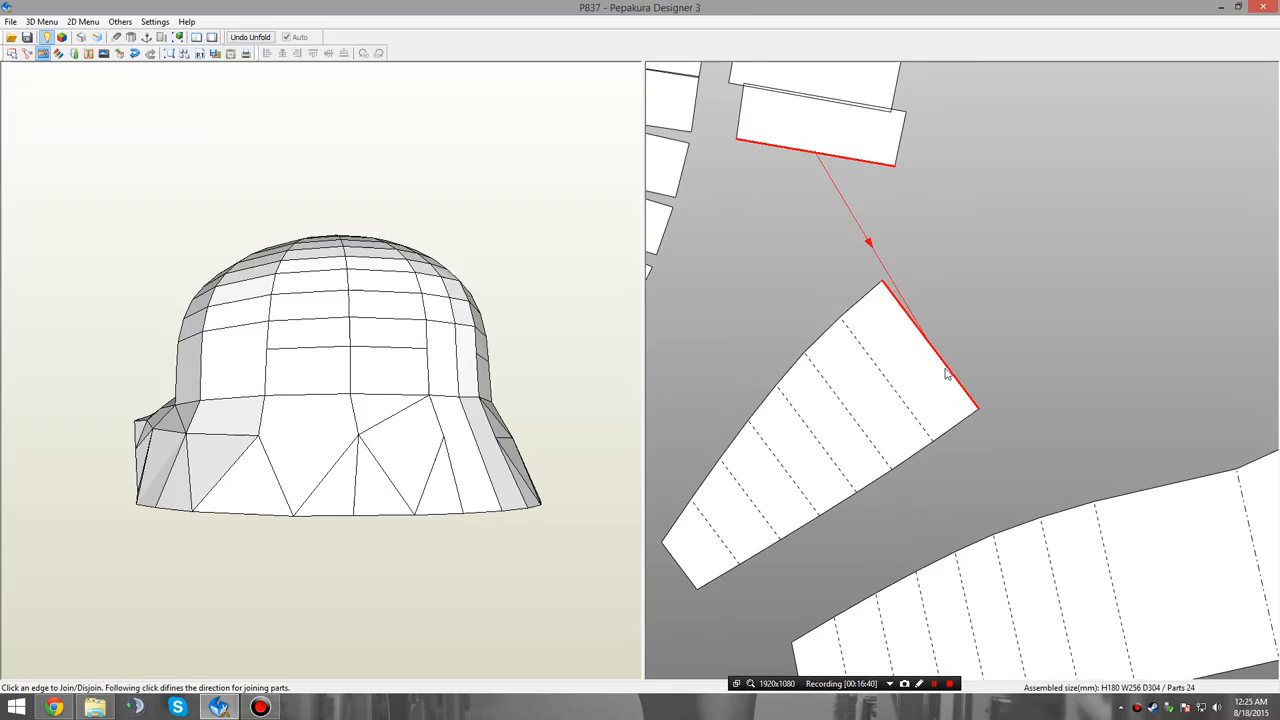
click(951, 370)
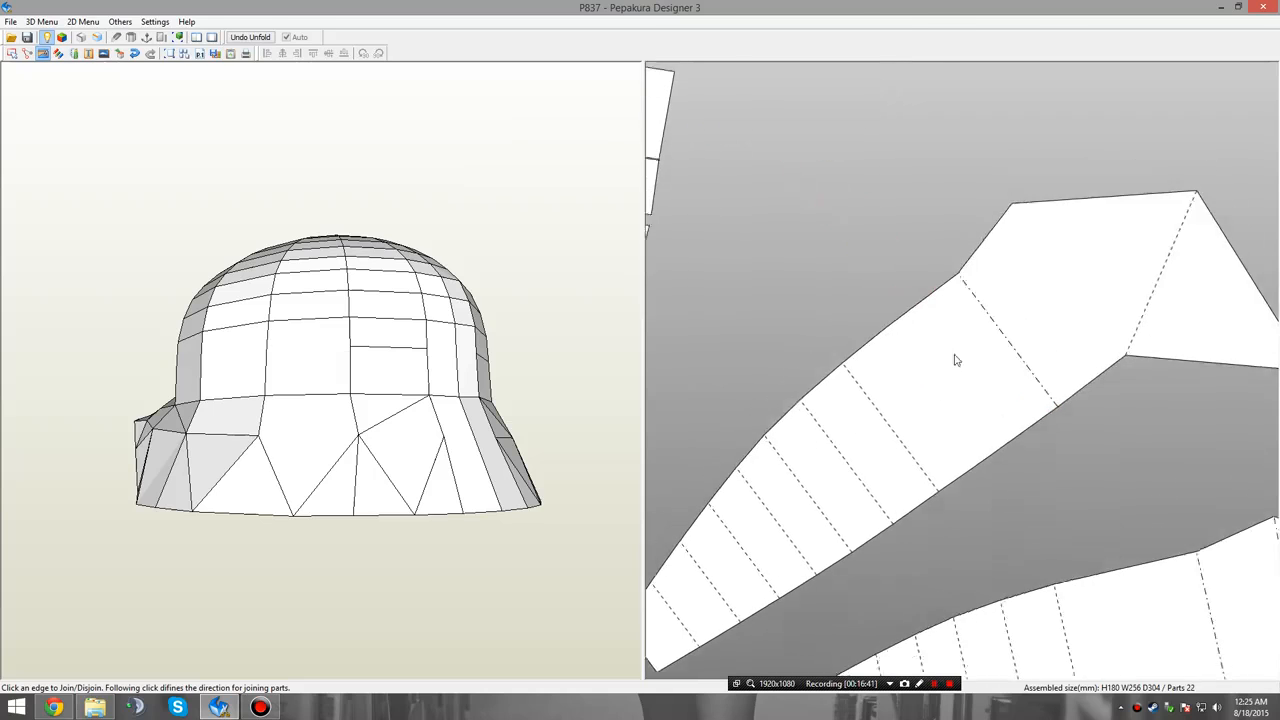
Disjoin the fan's next outer column row by row and cut the matching skirt section from its narrow straight strip.
scroll(831, 368, down, 2)
scroll(840, 385, up, 2)
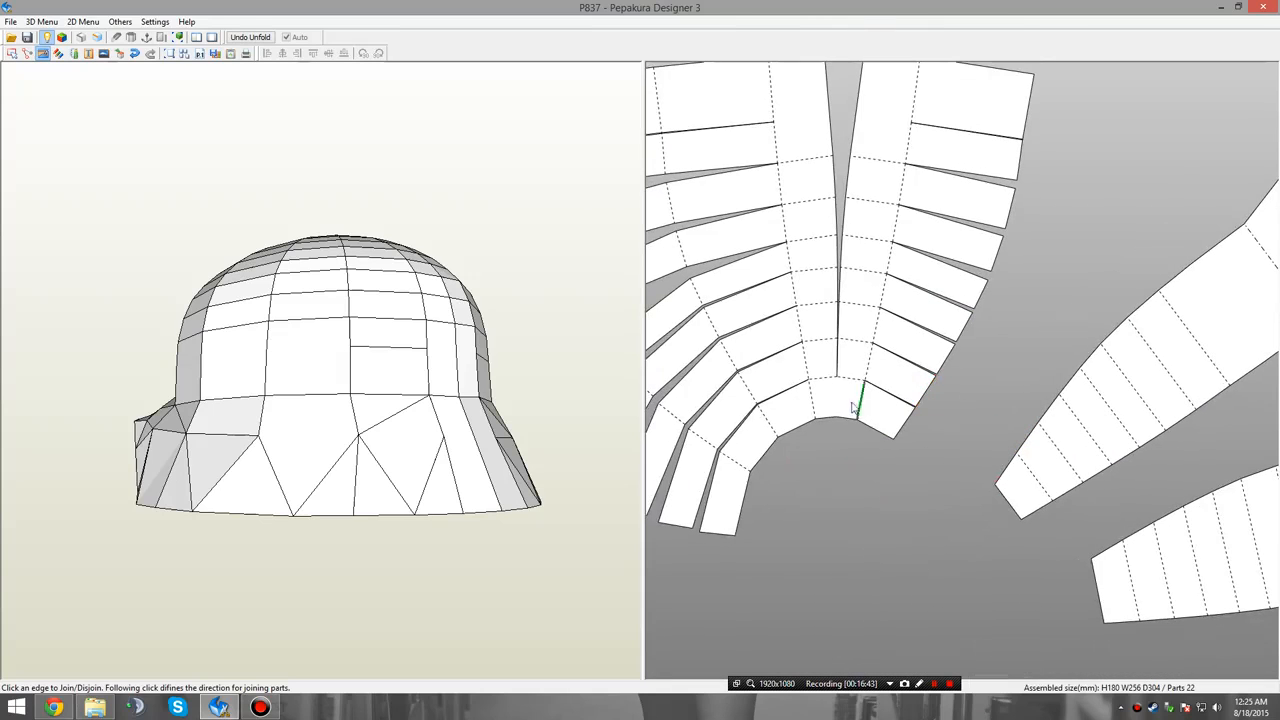
click(871, 356)
click(855, 356)
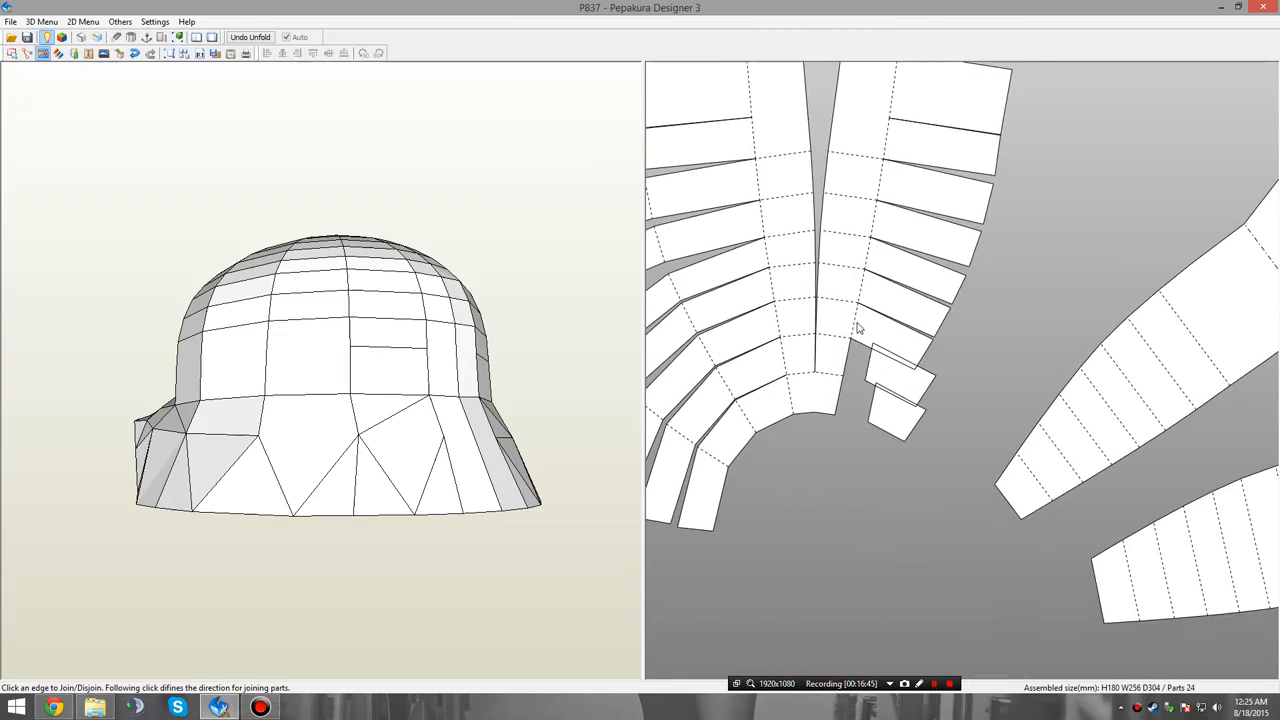
click(859, 316)
click(852, 303)
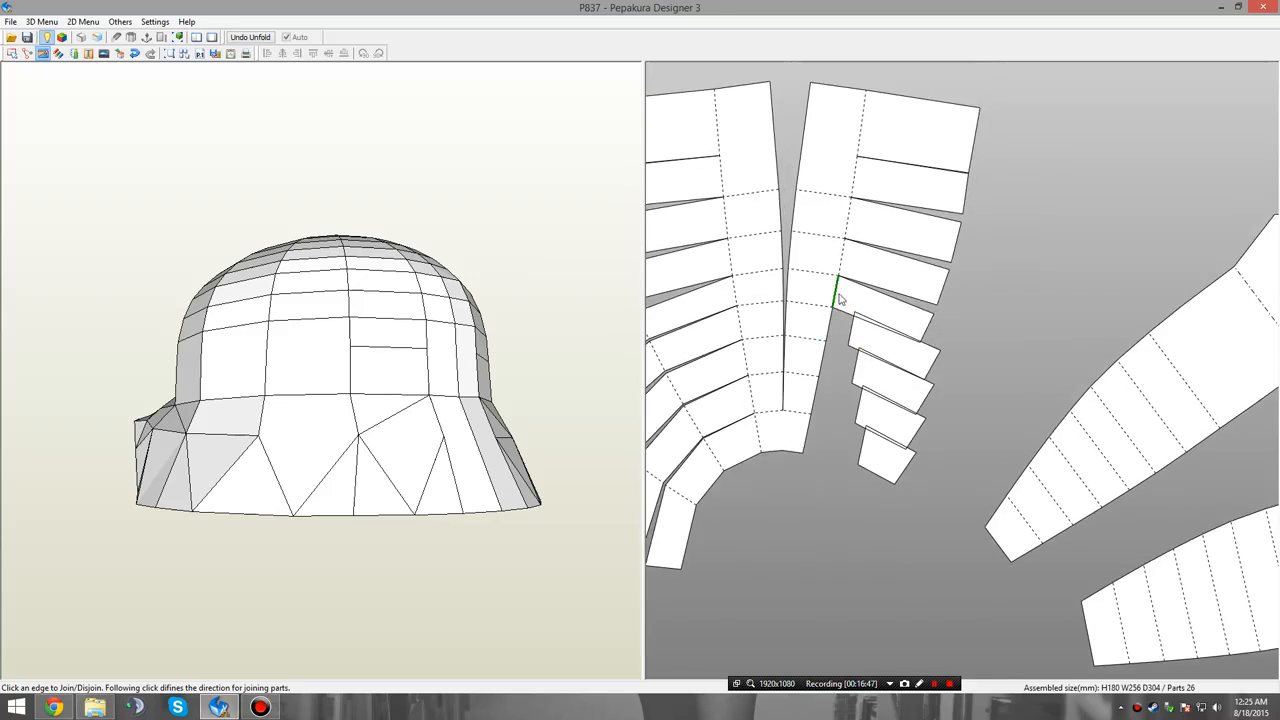
click(838, 298)
click(836, 295)
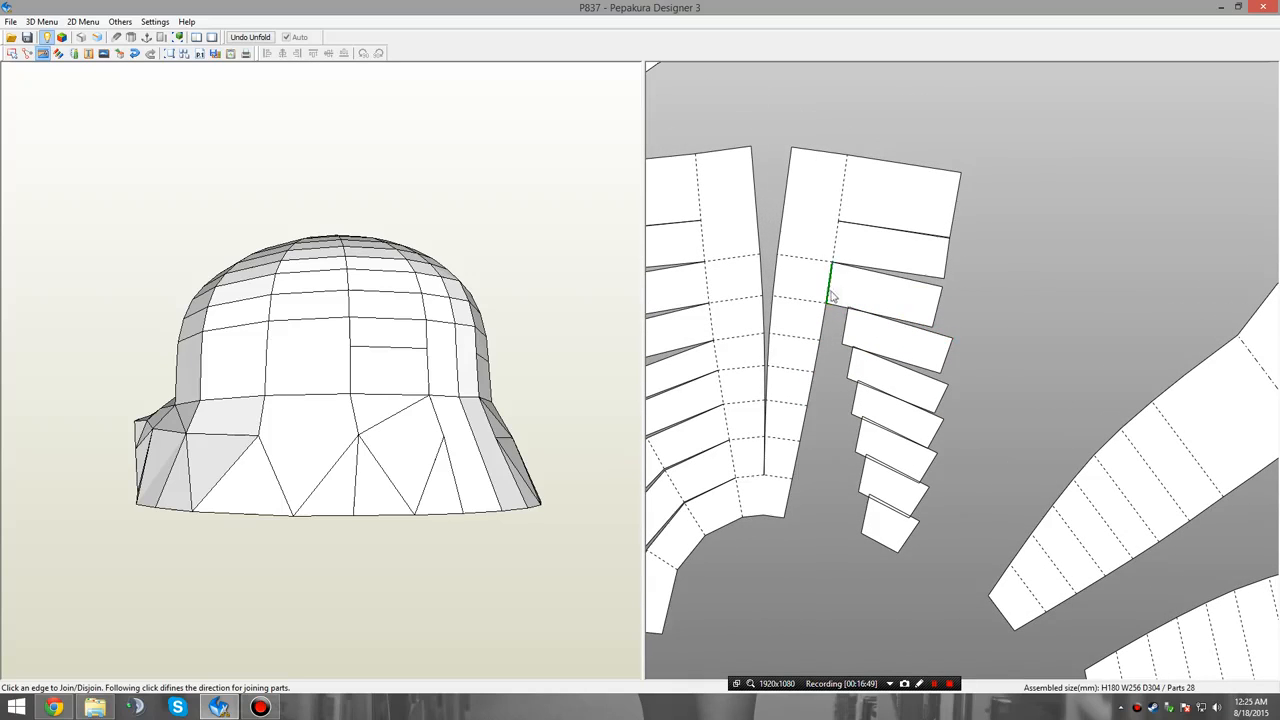
click(831, 295)
click(826, 252)
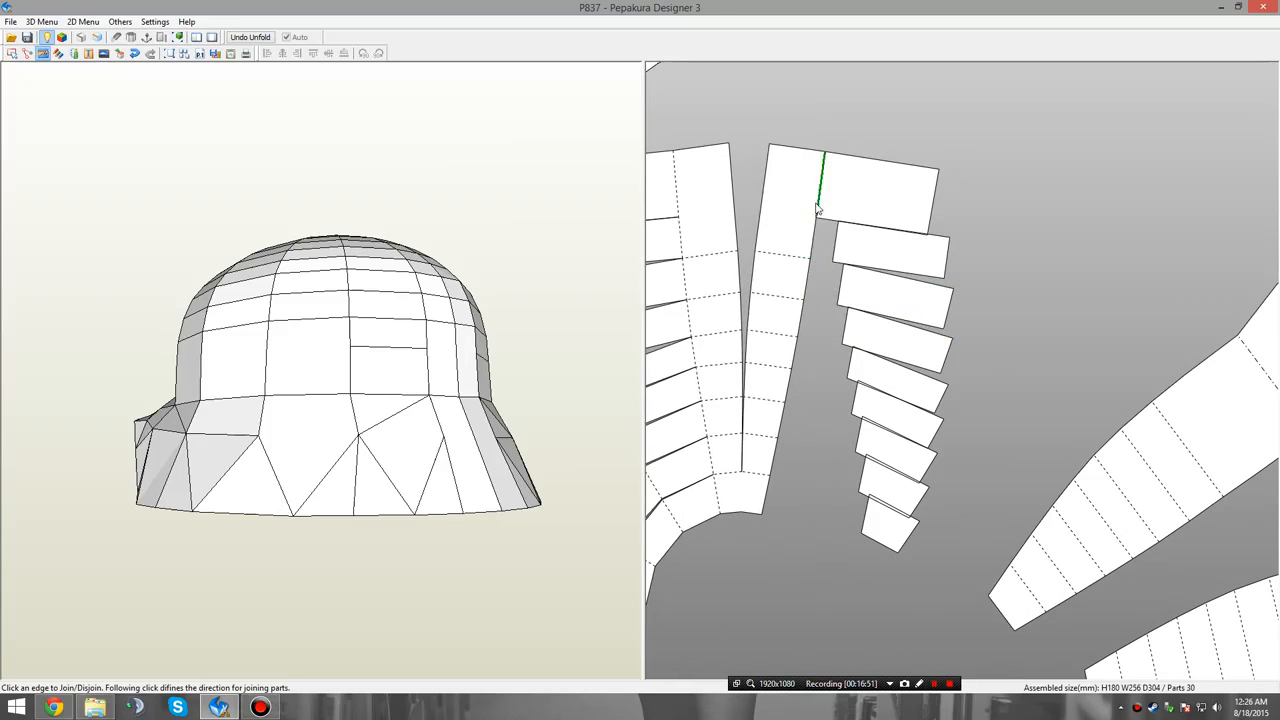
click(817, 205)
scroll(877, 178, down, 5)
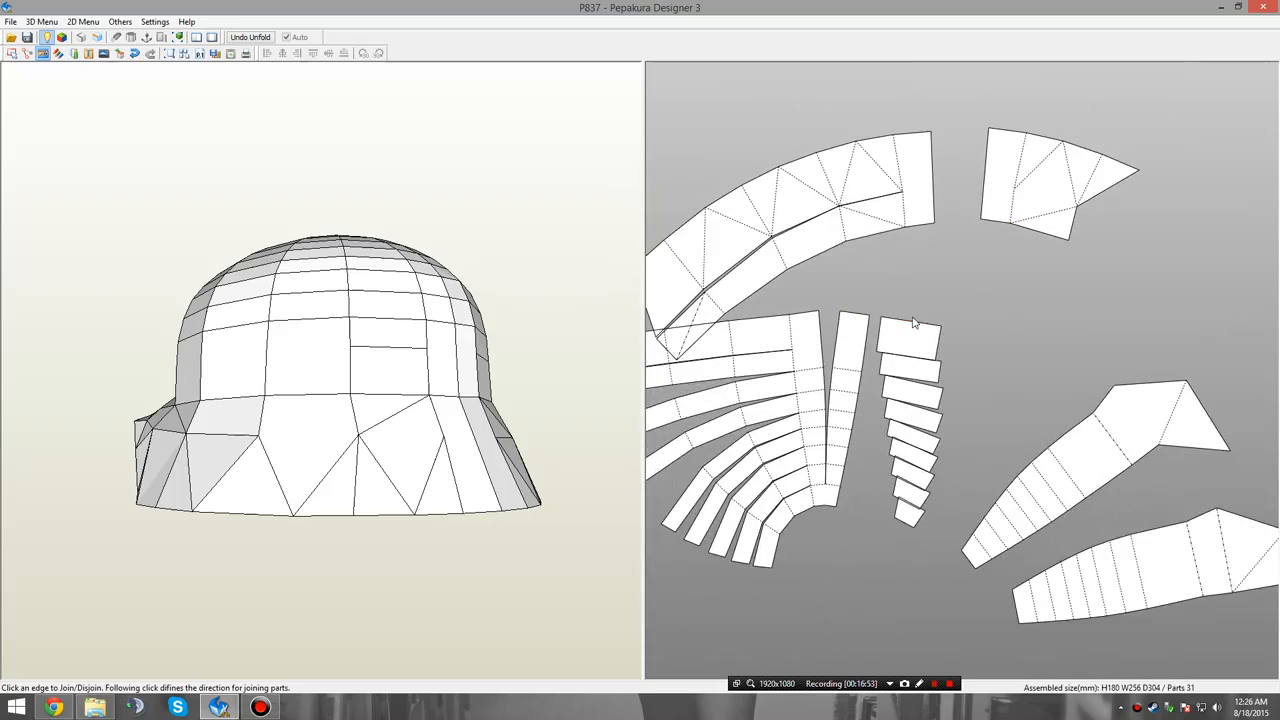
click(1021, 177)
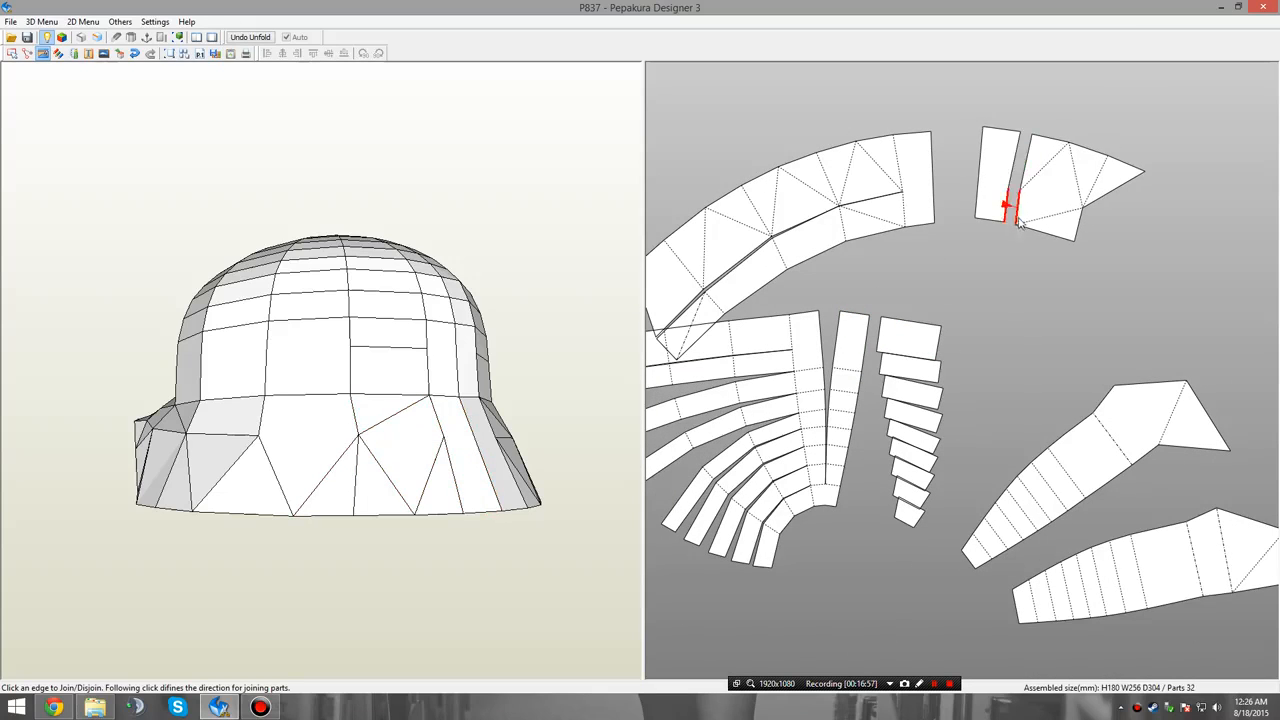
Join the newly loose segments into another tapered panel and attach the matching skirt section to its wide end.
scroll(1003, 266, up, 5)
scroll(912, 467, up, 3)
middle_drag(912, 467, 1026, 184)
click(937, 359)
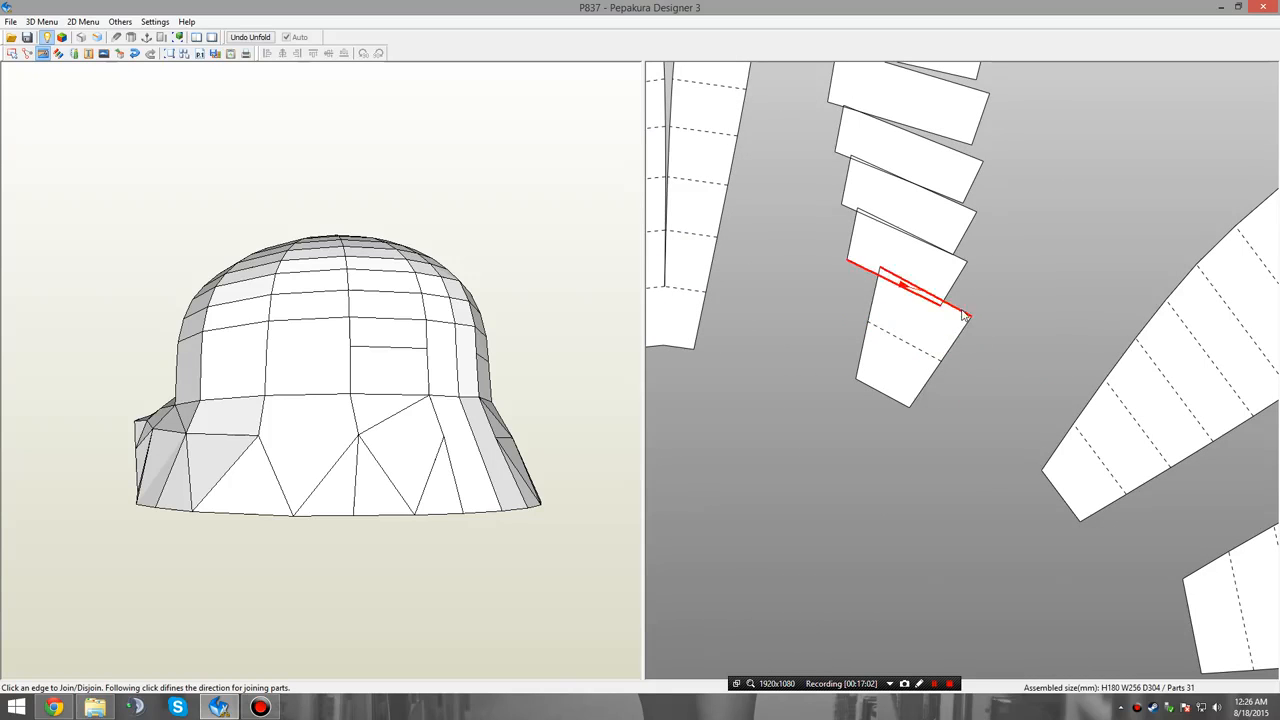
click(971, 305)
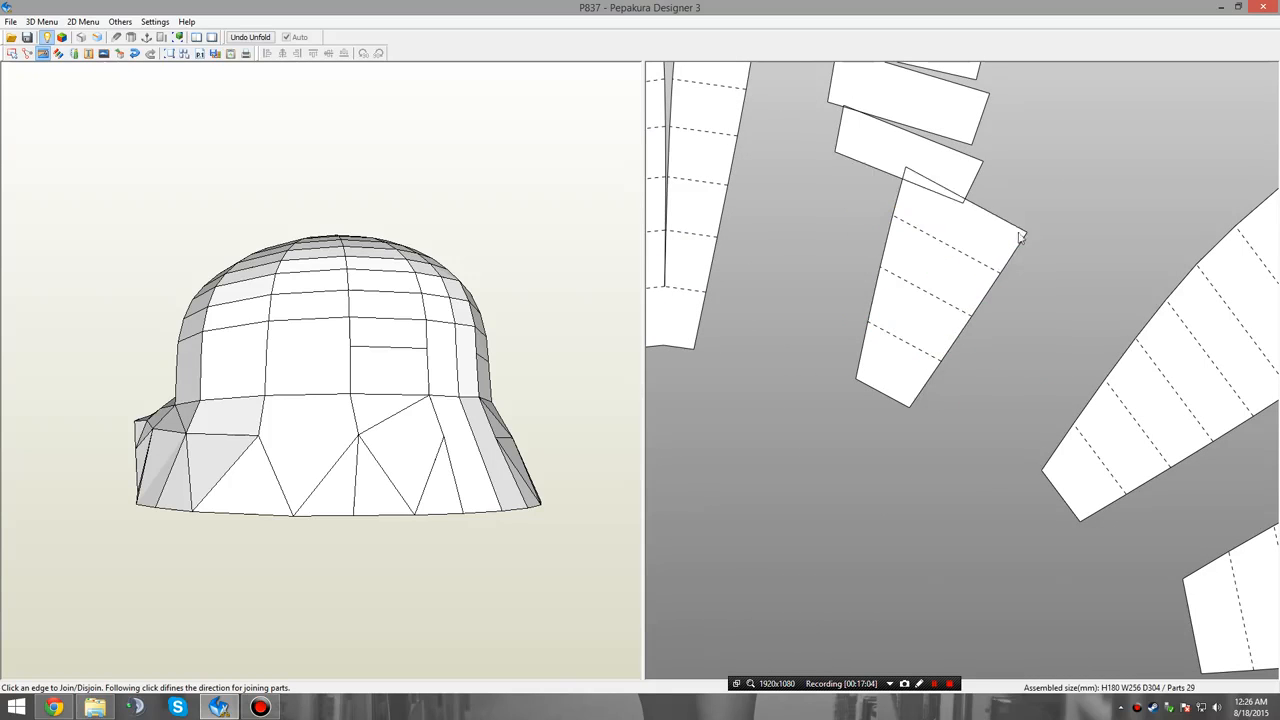
click(1021, 228)
middle_drag(1042, 212, 948, 355)
click(943, 333)
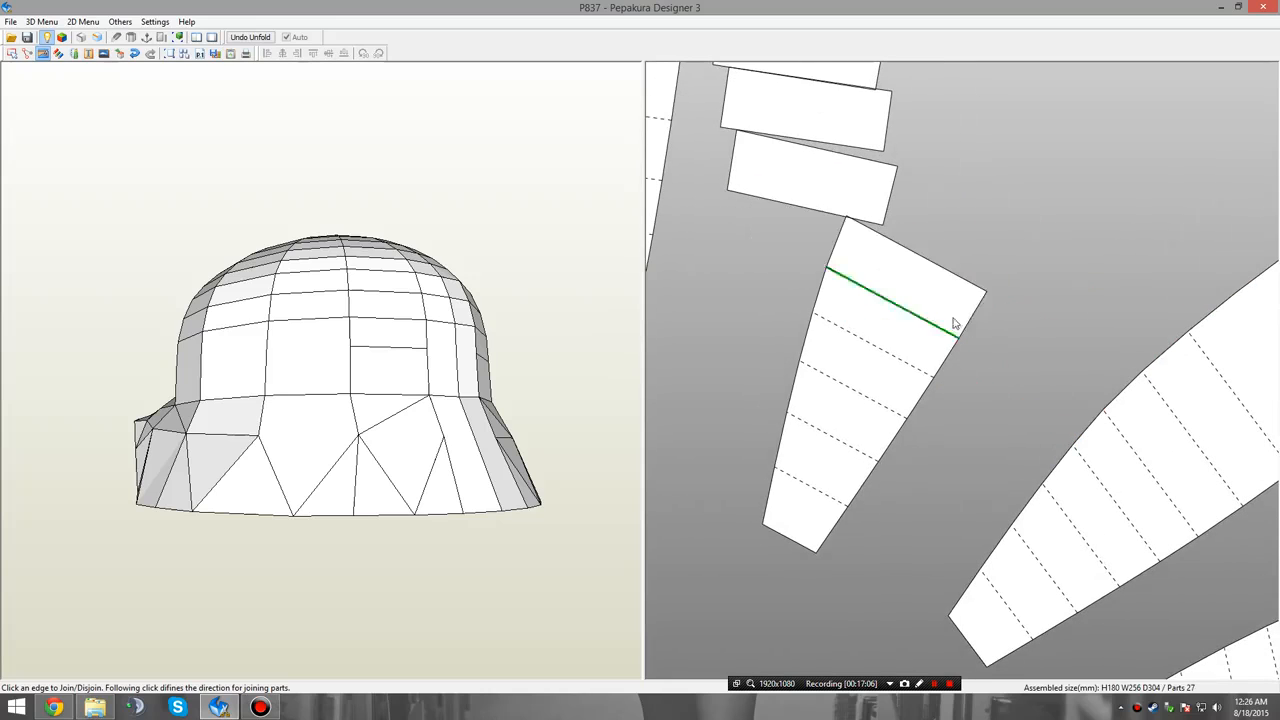
click(854, 224)
middle_drag(1038, 252, 983, 345)
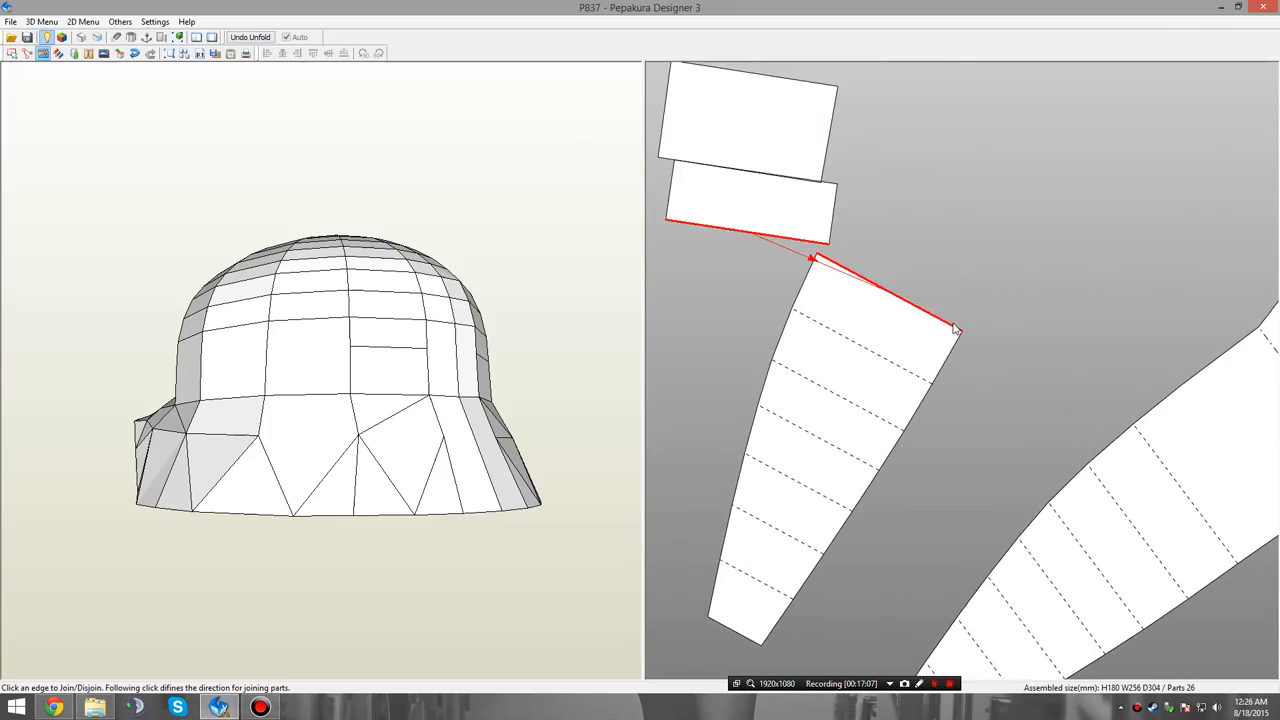
click(817, 257)
middle_drag(1008, 290, 965, 355)
click(948, 350)
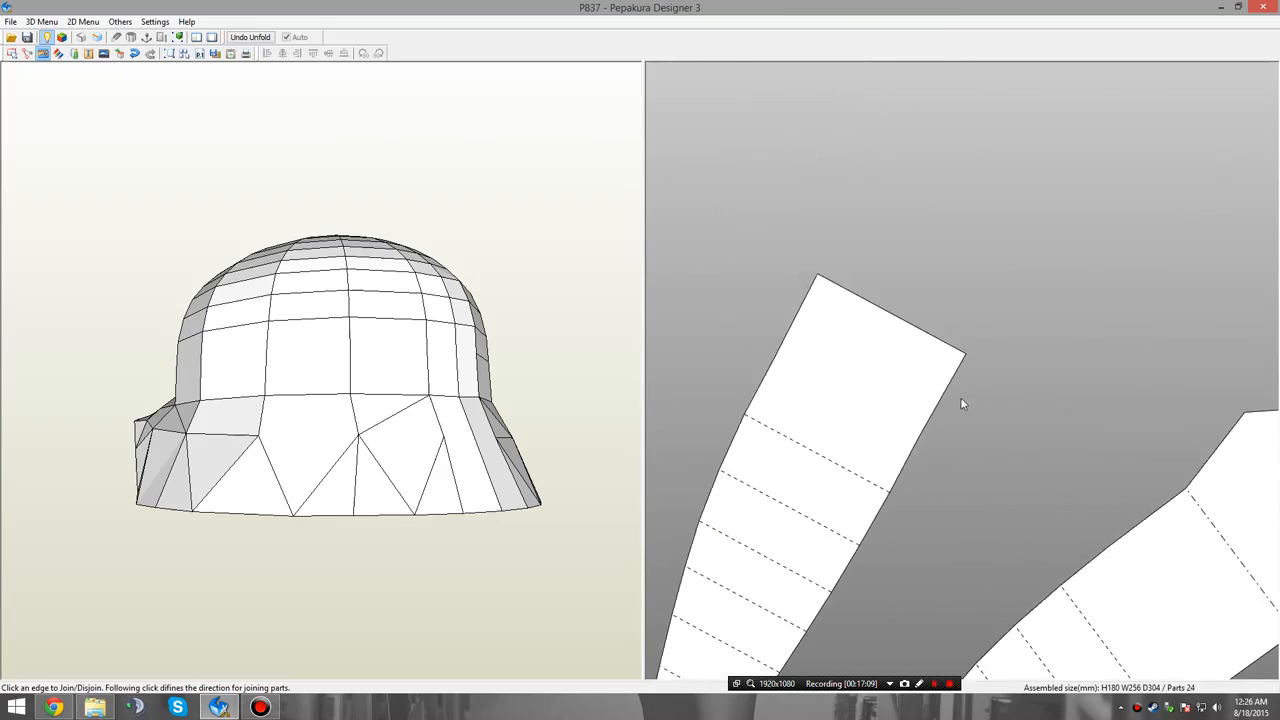
scroll(960, 395, down, 2)
click(956, 358)
Move the finished tapered panels with their skirt sections into a radial arrangement next to the other separated panels.
middle_drag(1103, 344, 1236, 155)
middle_drag(1033, 413, 811, 314)
right_click(811, 314)
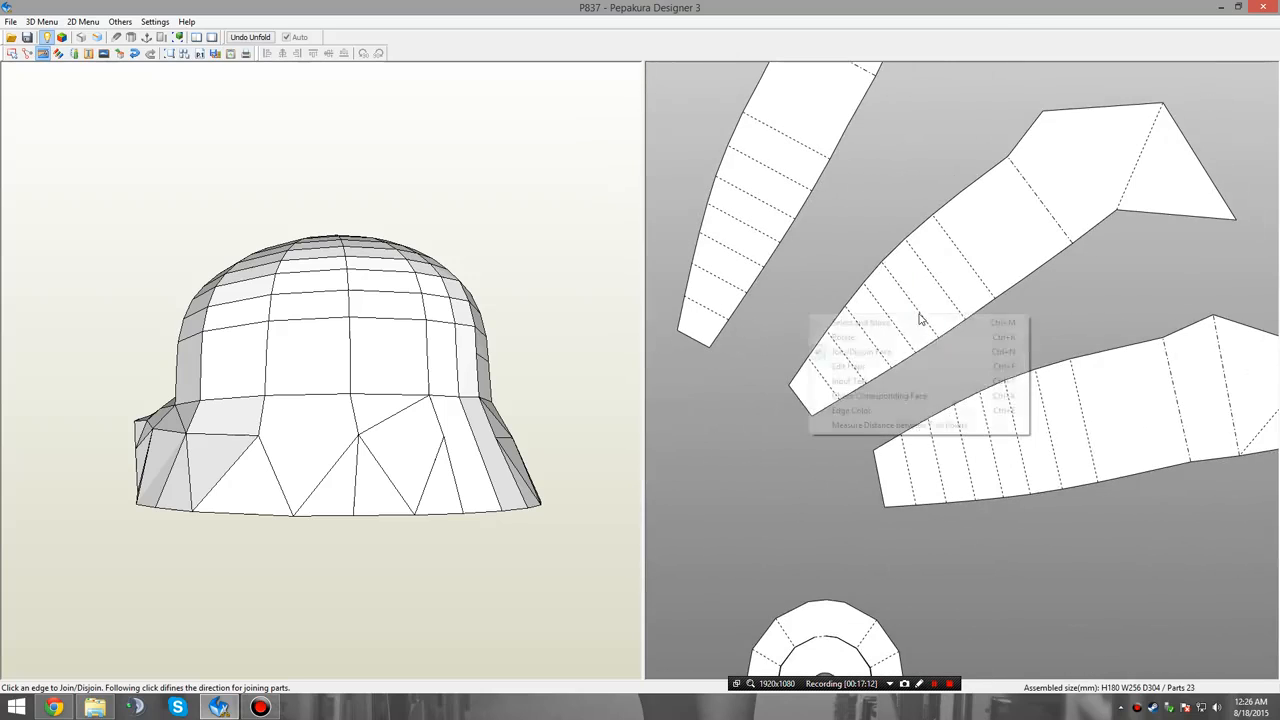
click(1028, 321)
middle_drag(1135, 359, 938, 275)
scroll(940, 280, down, 3)
drag(935, 345, 1105, 405)
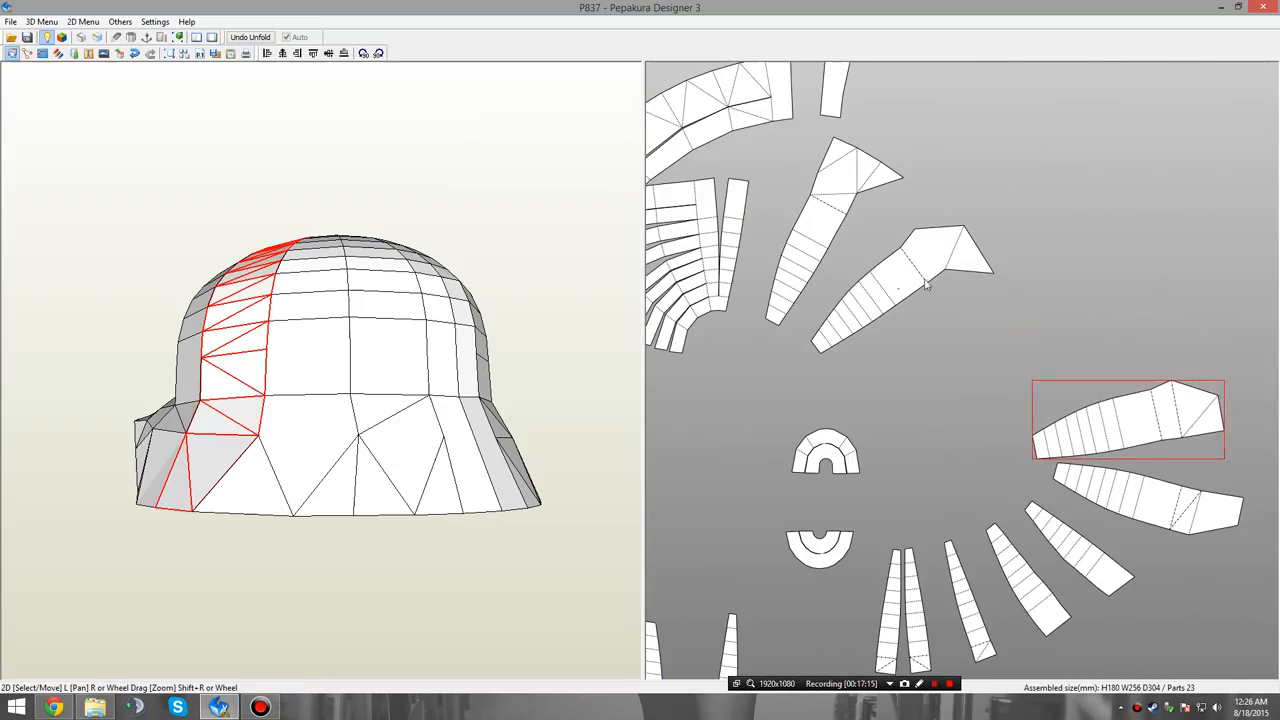
drag(895, 288, 1097, 361)
drag(792, 216, 1024, 274)
drag(1005, 278, 1028, 304)
click(1037, 180)
middle_drag(1037, 180, 1033, 267)
Disjoin the narrow column from the fan's right side and join the narrow skirt strip to its wide end.
click(831, 167)
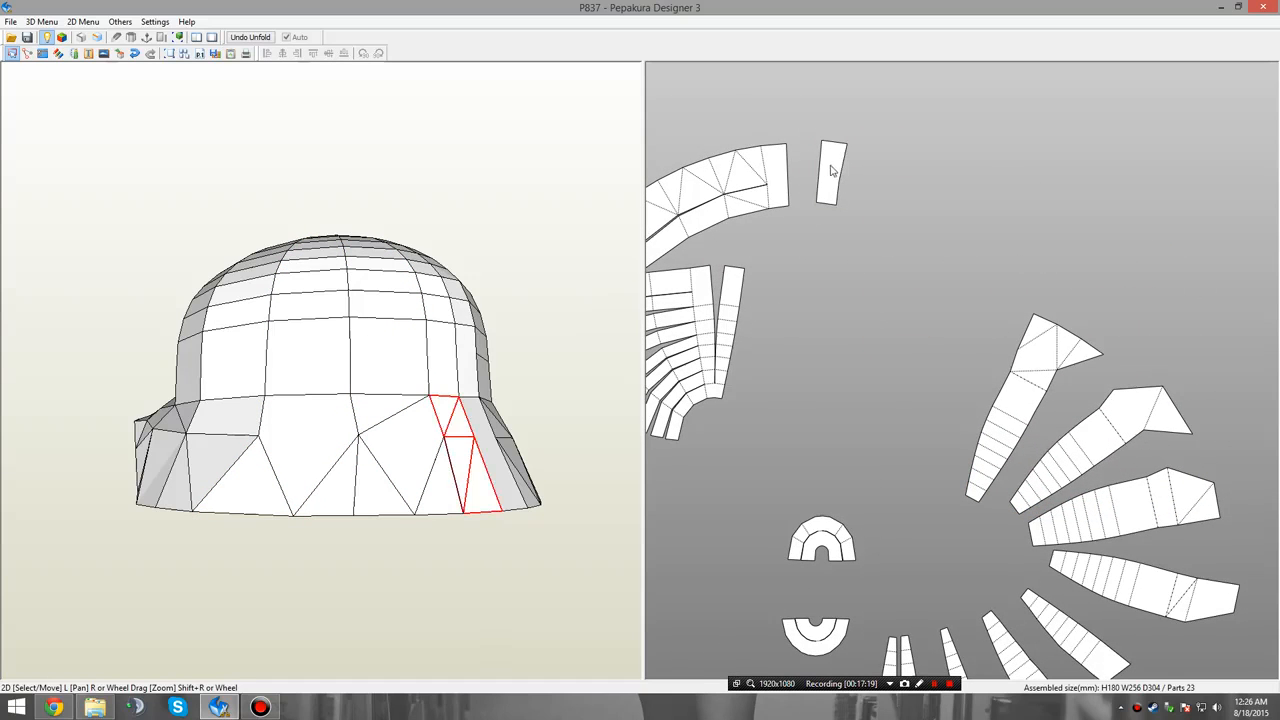
drag(832, 170, 876, 216)
click(829, 322)
middle_drag(929, 424, 1012, 470)
scroll(835, 410, up, 4)
middle_drag(898, 449, 926, 352)
right_click(932, 382)
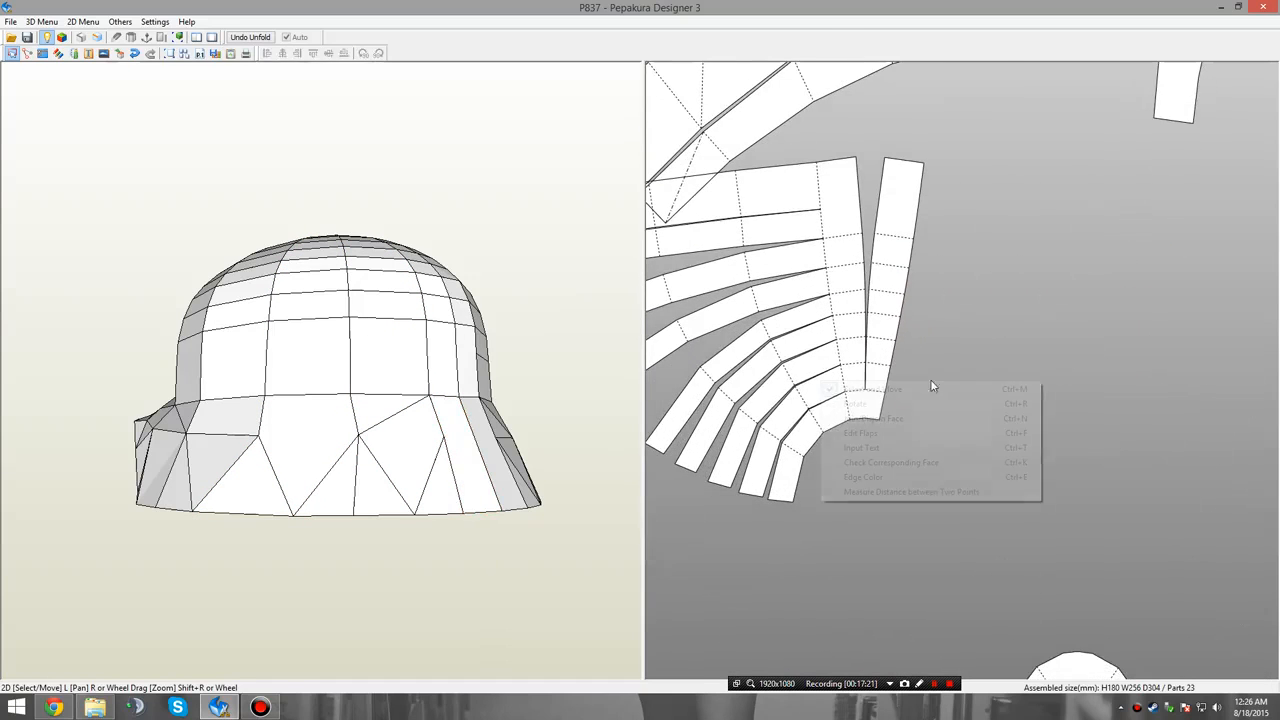
click(865, 418)
click(866, 405)
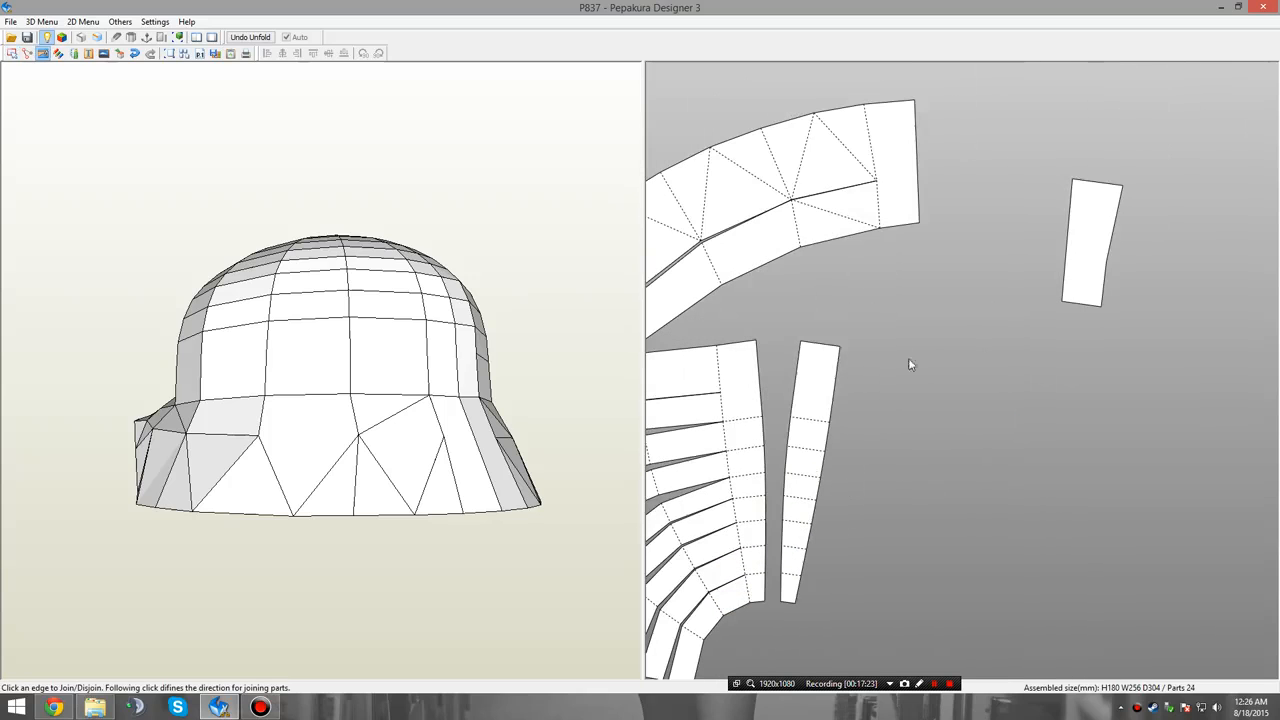
click(829, 348)
Move the new narrow panel beside the other finished panels to continue the radial arrangement.
right_click(982, 380)
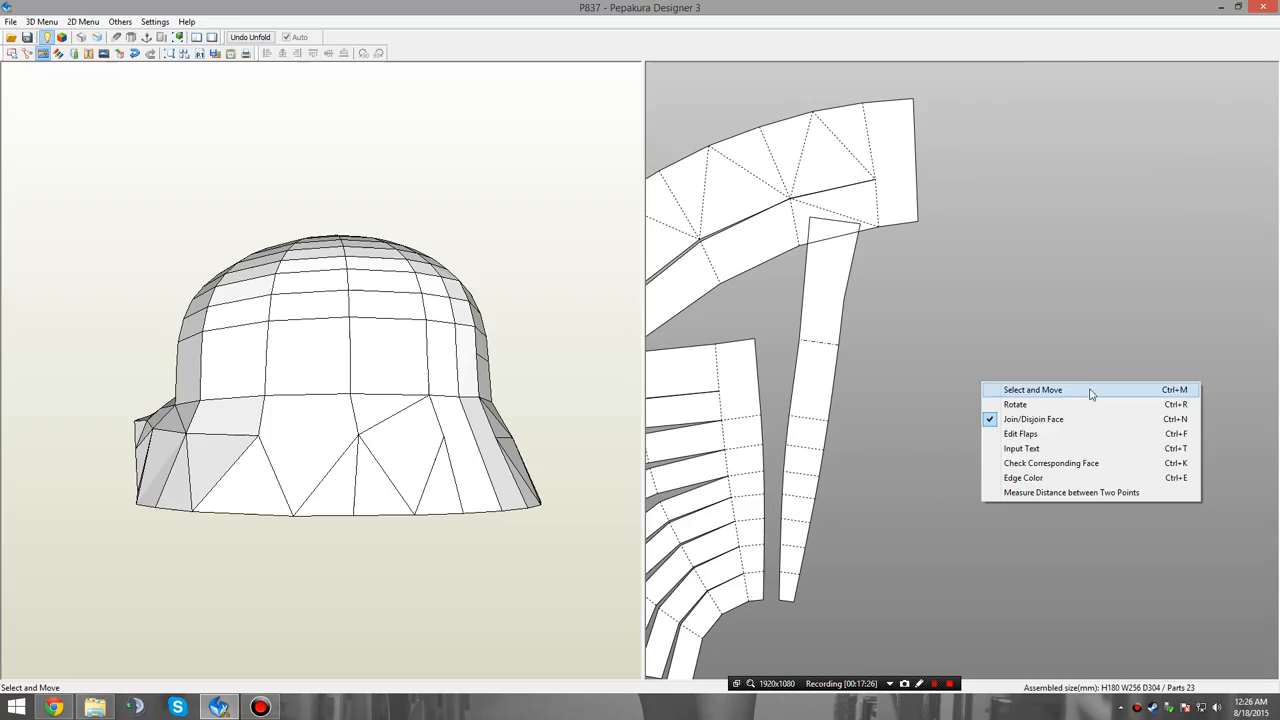
click(1011, 390)
drag(835, 321, 1253, 397)
middle_drag(1120, 364, 917, 234)
scroll(919, 240, down, 2)
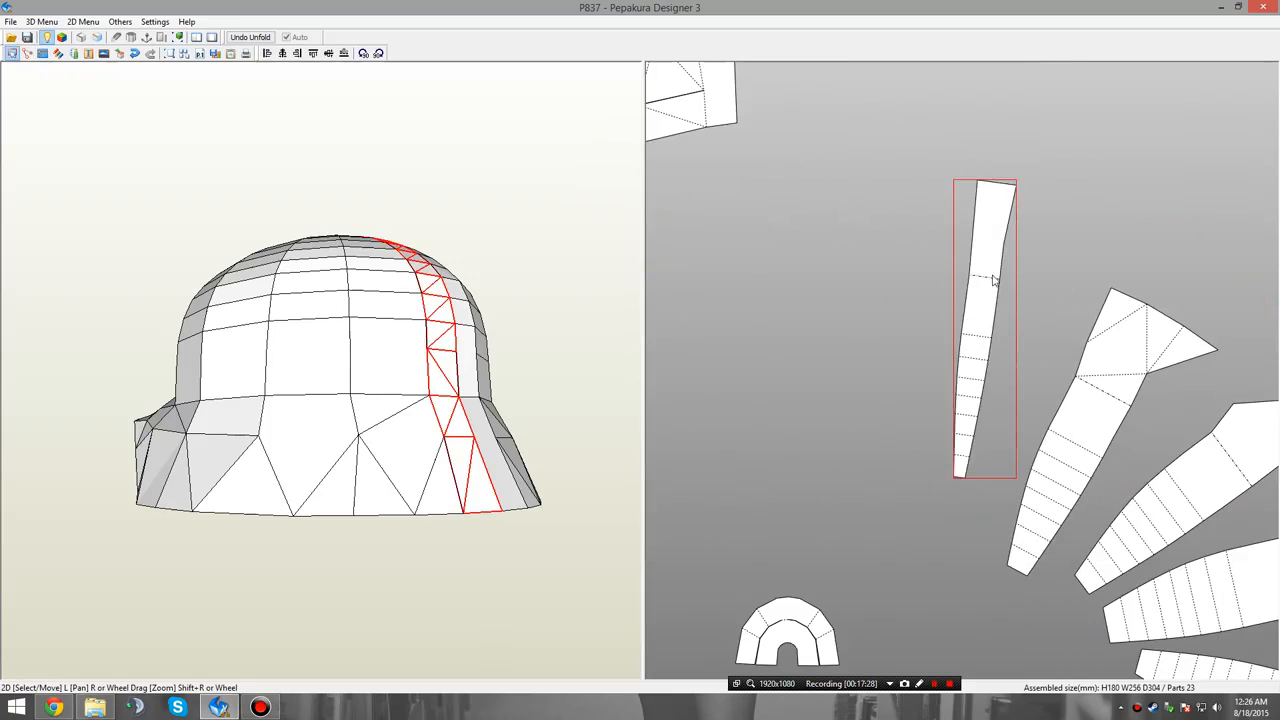
drag(997, 298, 1018, 367)
Move the remaining curved skirt piece clear of the crown fan it overlaps.
click(940, 279)
middle_drag(837, 263, 1093, 436)
scroll(888, 387, up, 1)
middle_drag(887, 389, 995, 215)
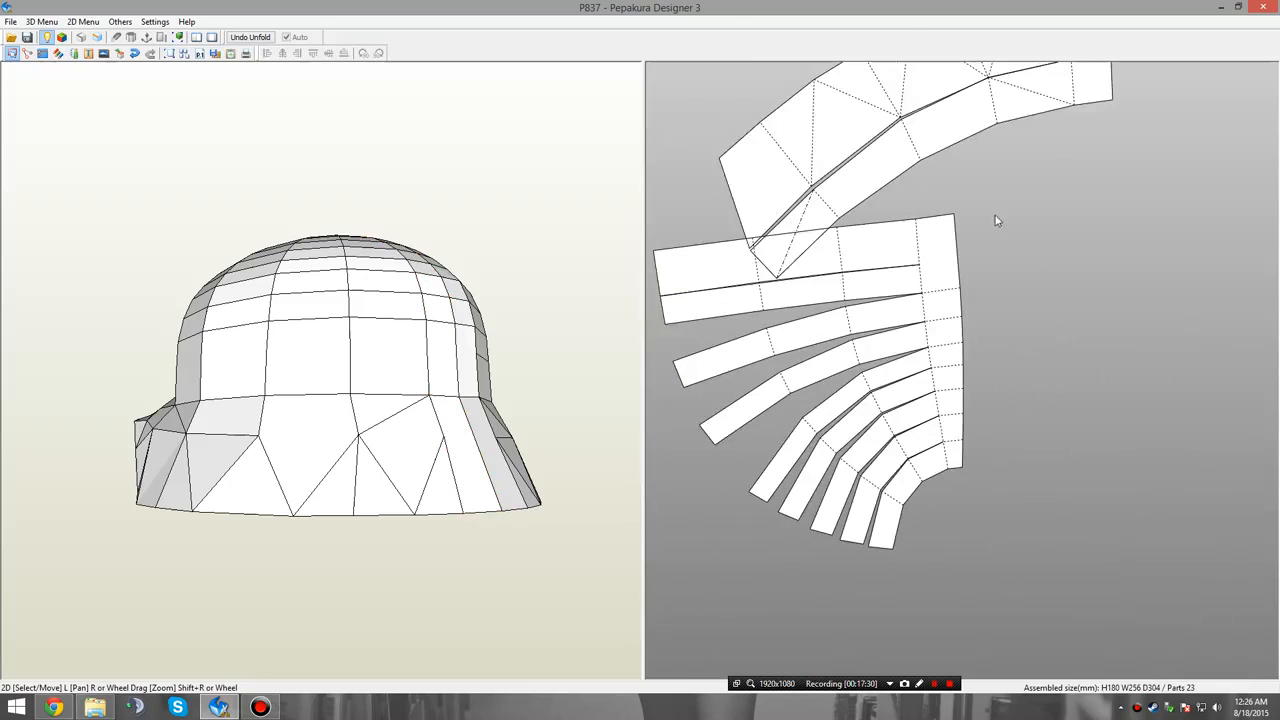
scroll(1108, 333, down, 1)
drag(1038, 137, 808, 105)
middle_drag(942, 192, 910, 154)
Try to disjoin the two lowest strips of the crown fan from its long edge band, and undo both cuts.
right_click(1165, 319)
click(1130, 352)
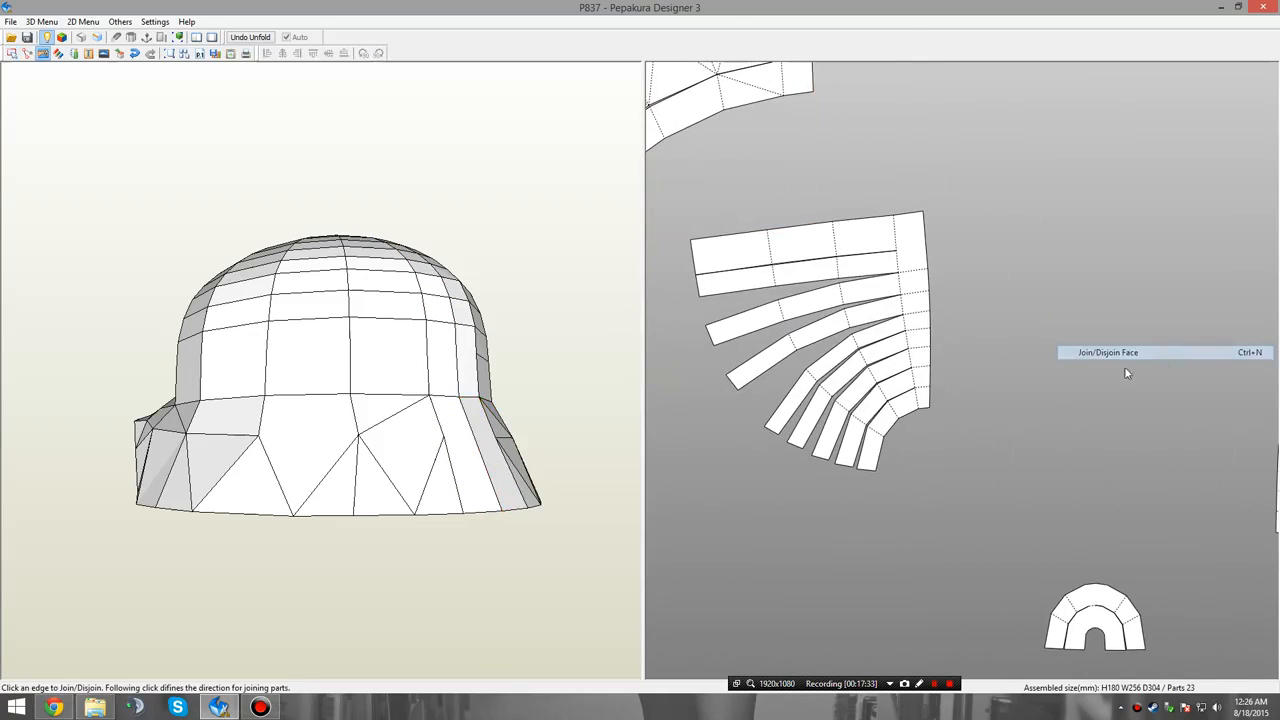
click(918, 399)
scroll(921, 399, down, 1)
scroll(924, 401, up, 1)
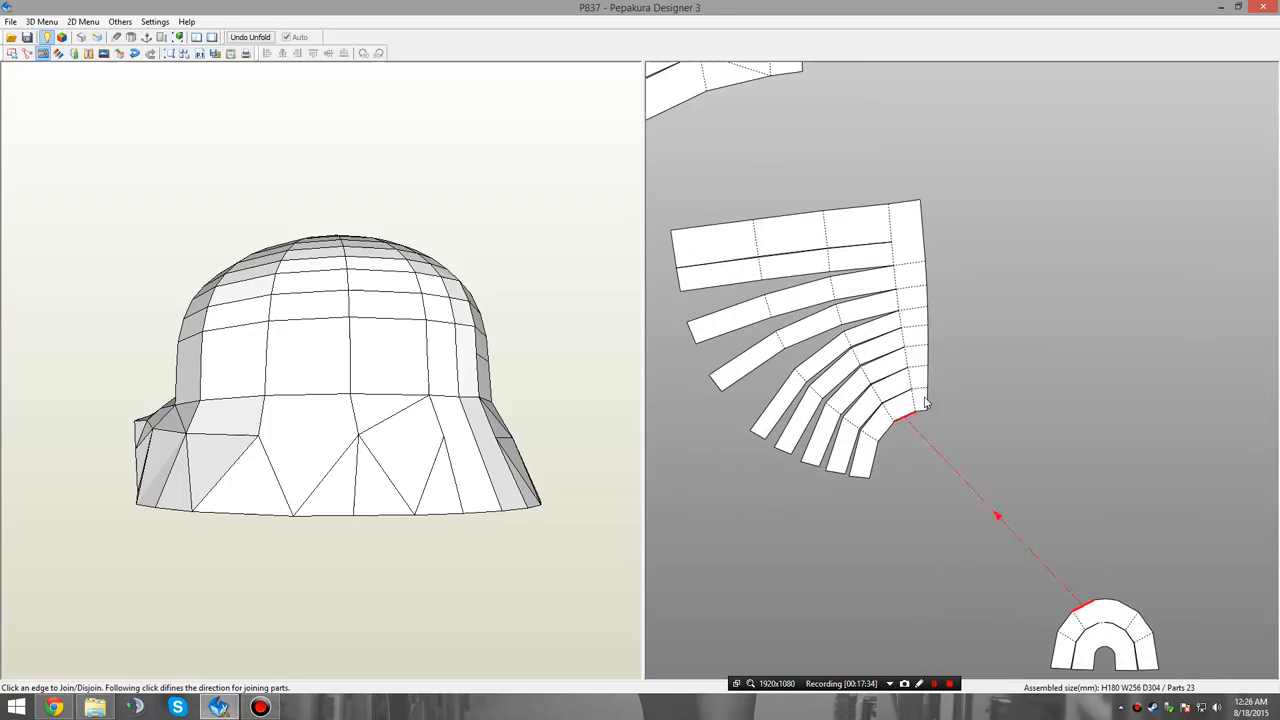
click(912, 399)
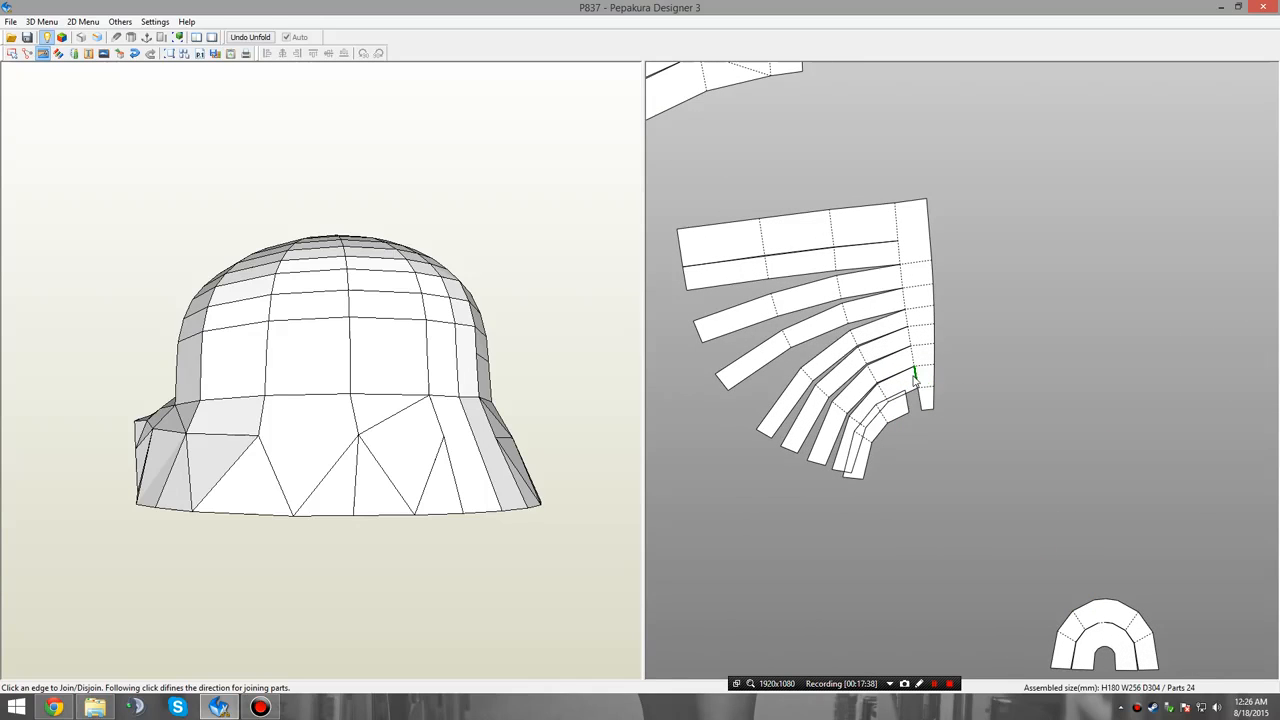
click(916, 376)
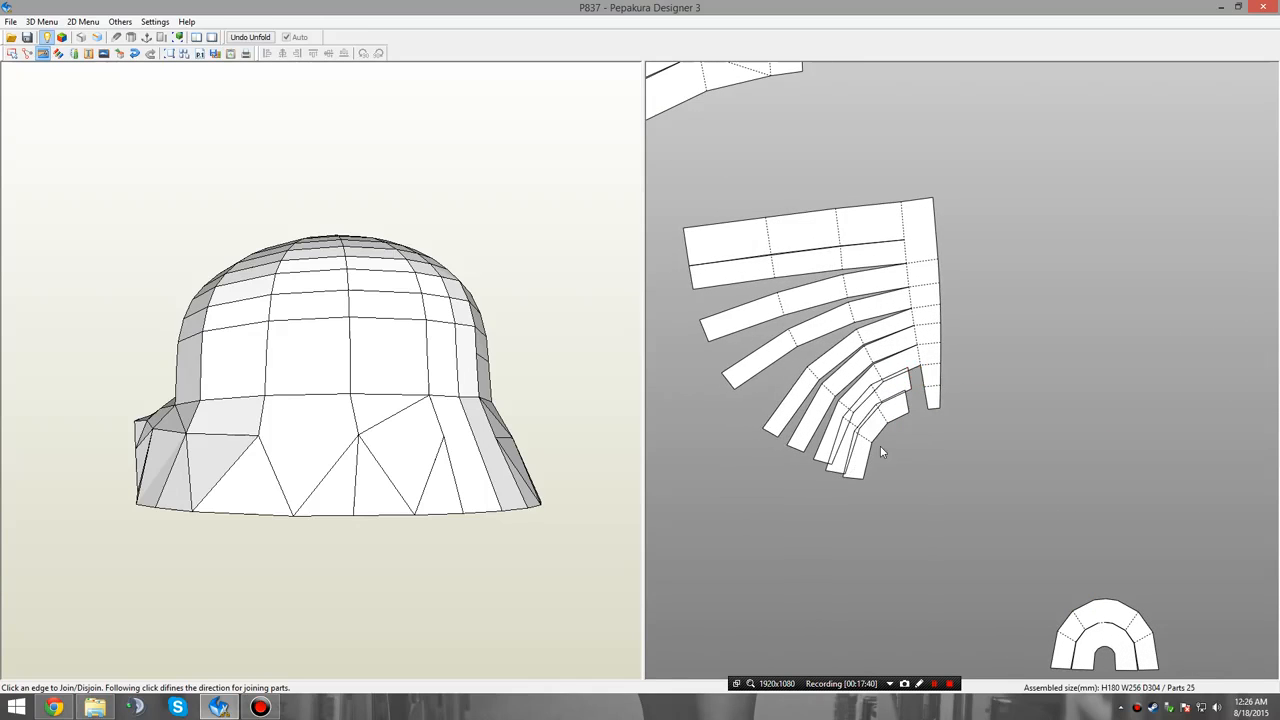
key(ctrl+z)
key(ctrl+z)
Disjoin the outermost segment from each of the crown fan's nine strips.
middle_drag(876, 462, 898, 383)
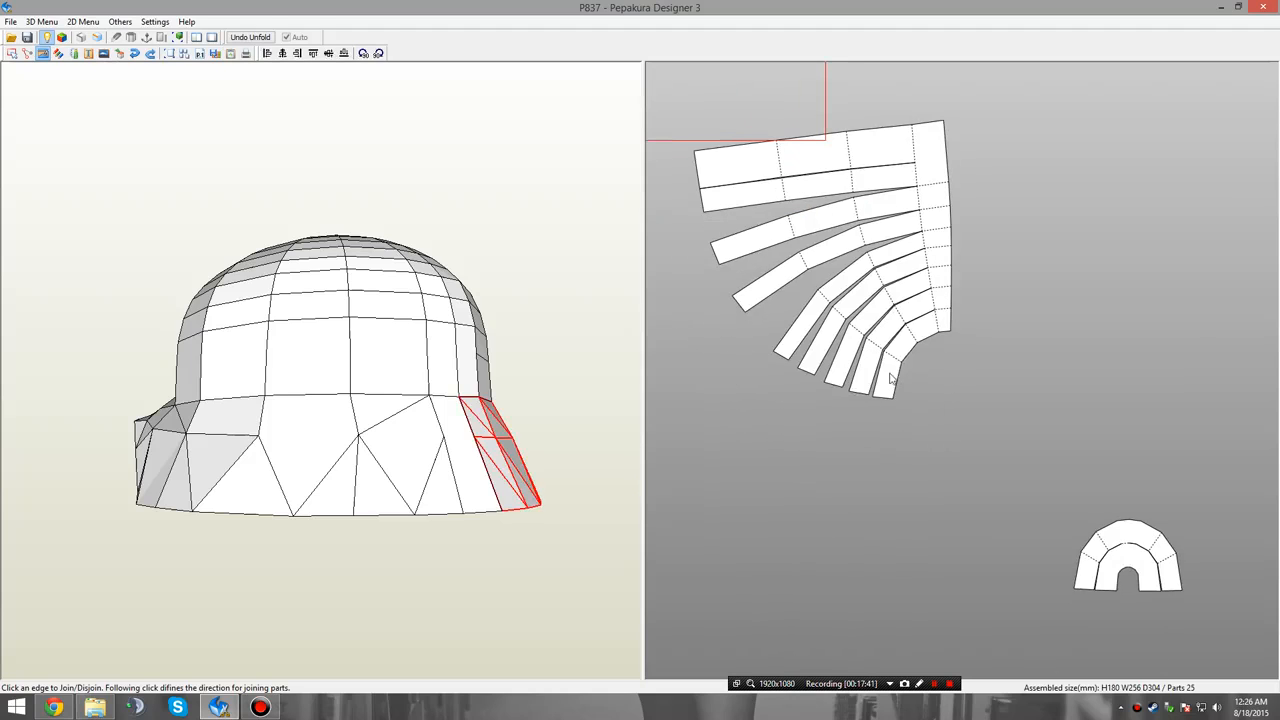
click(891, 359)
click(892, 358)
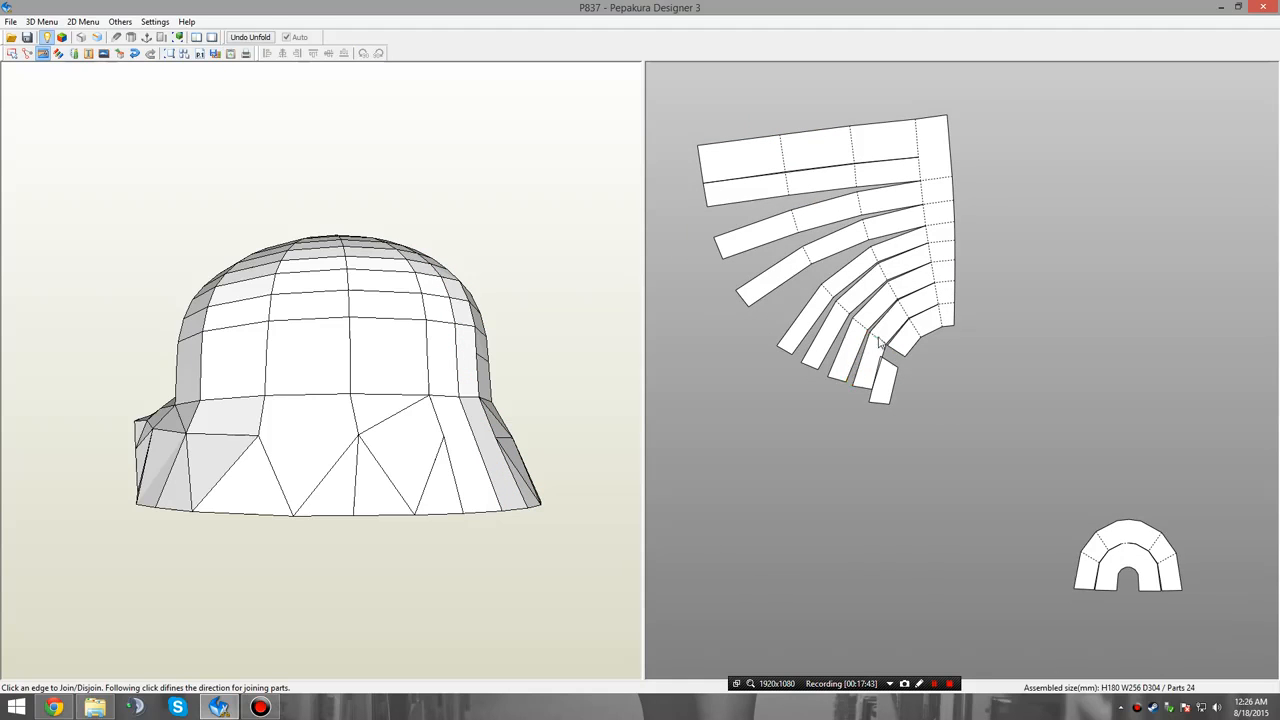
click(879, 343)
click(866, 324)
click(854, 304)
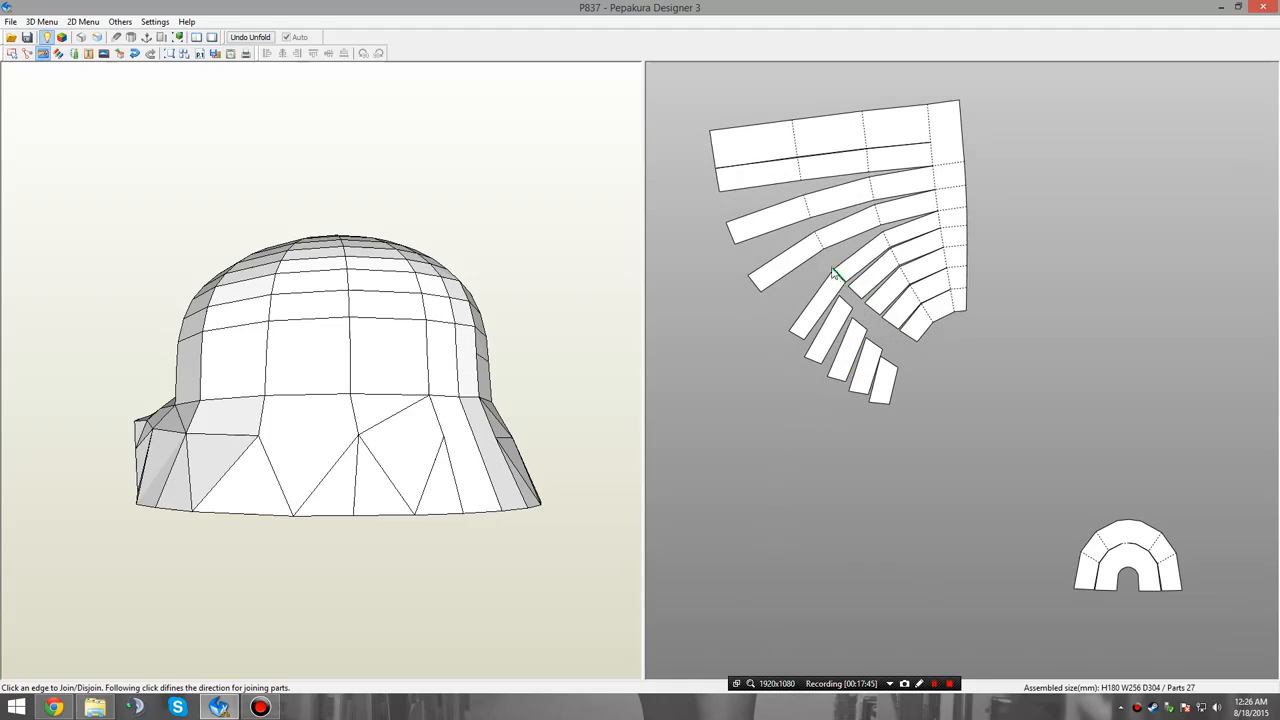
click(835, 272)
click(826, 228)
click(822, 205)
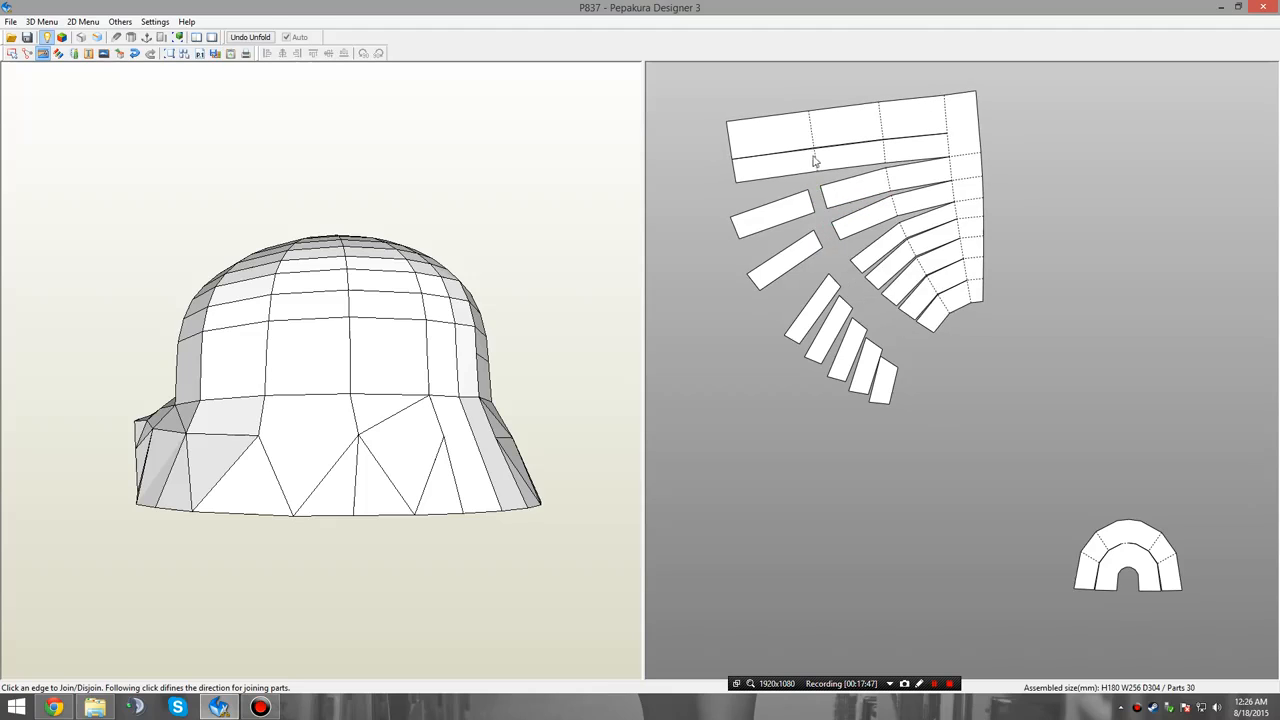
click(814, 156)
click(816, 124)
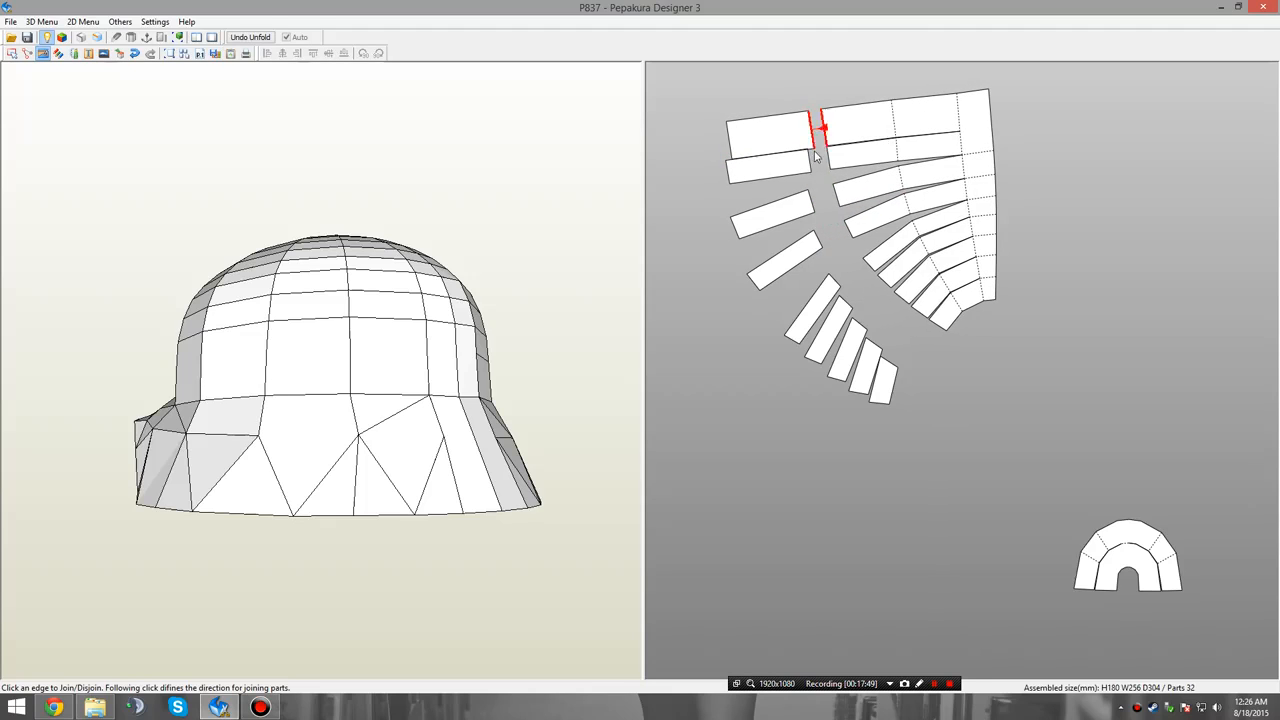
Join the nine separated outer segments side by side along their long edges into one tapered panel.
click(875, 375)
scroll(879, 350, up, 4)
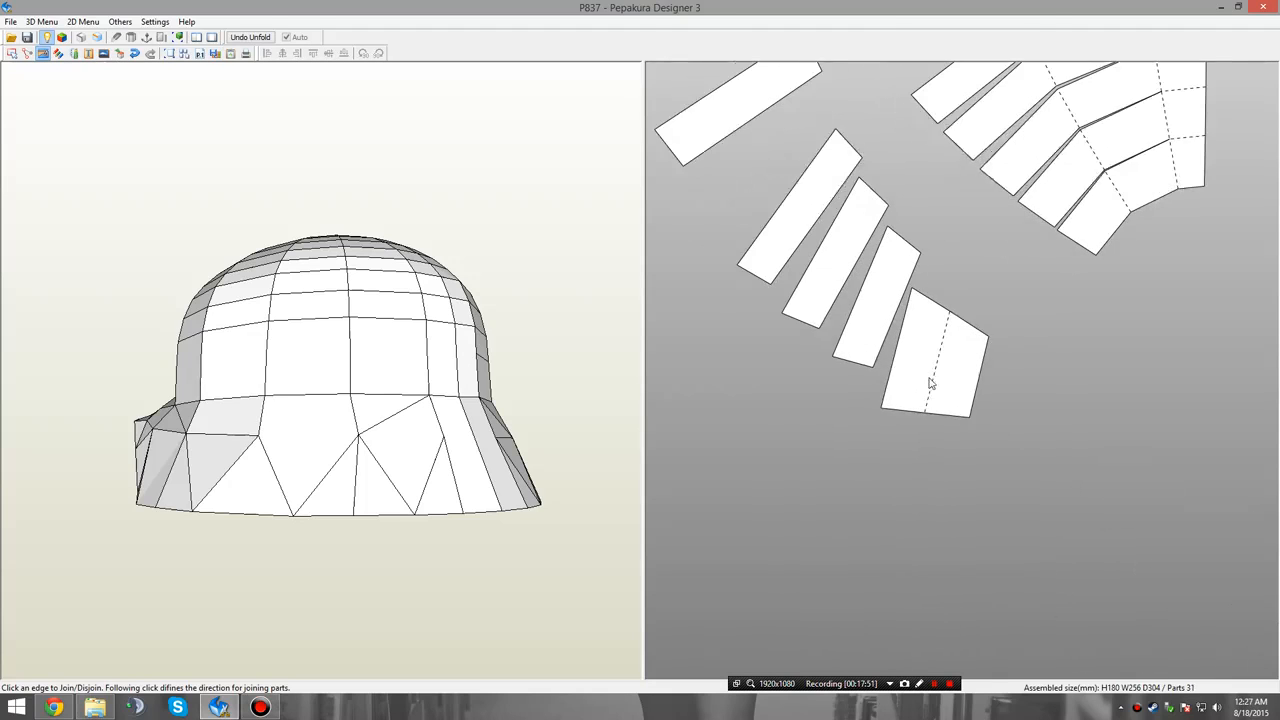
click(894, 362)
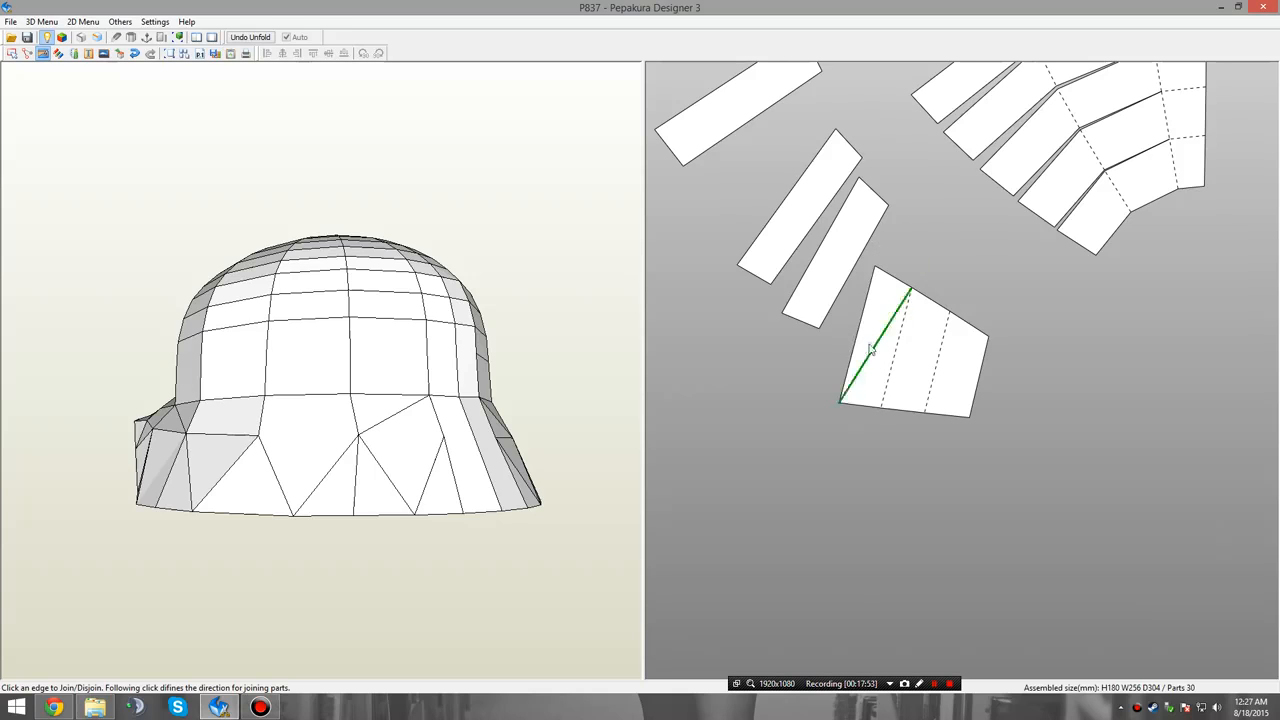
click(849, 296)
click(822, 316)
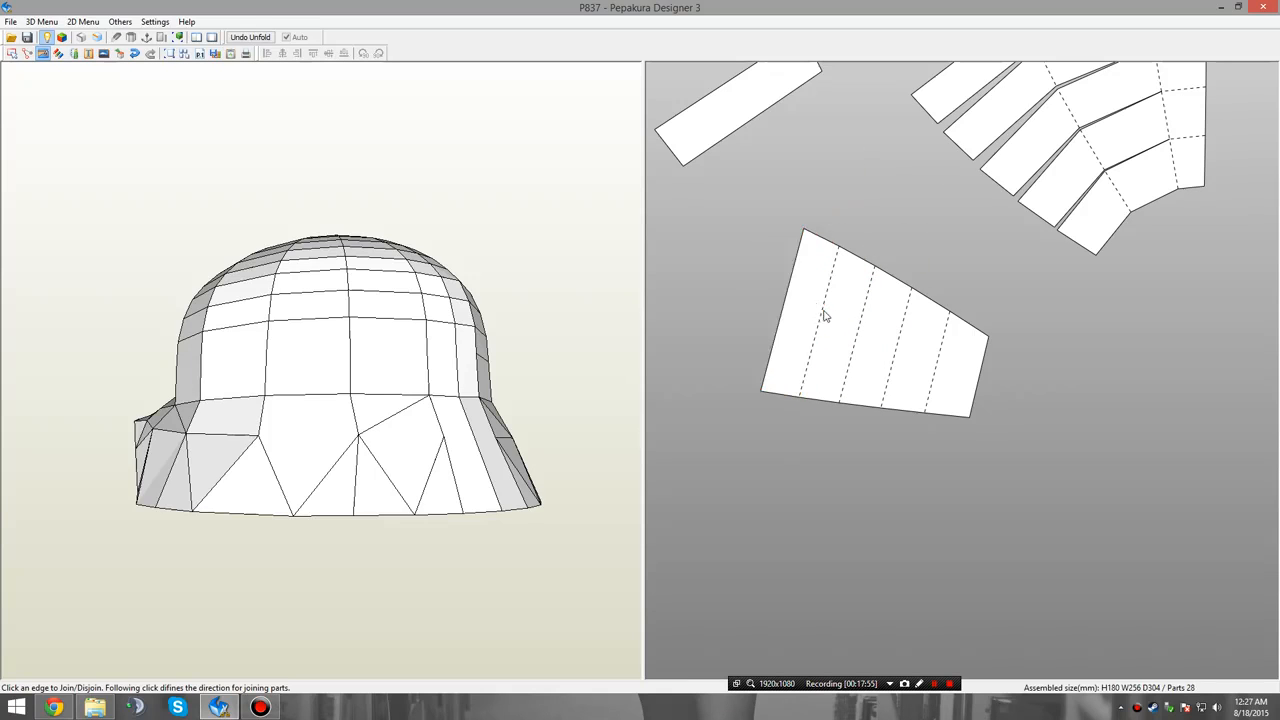
click(798, 325)
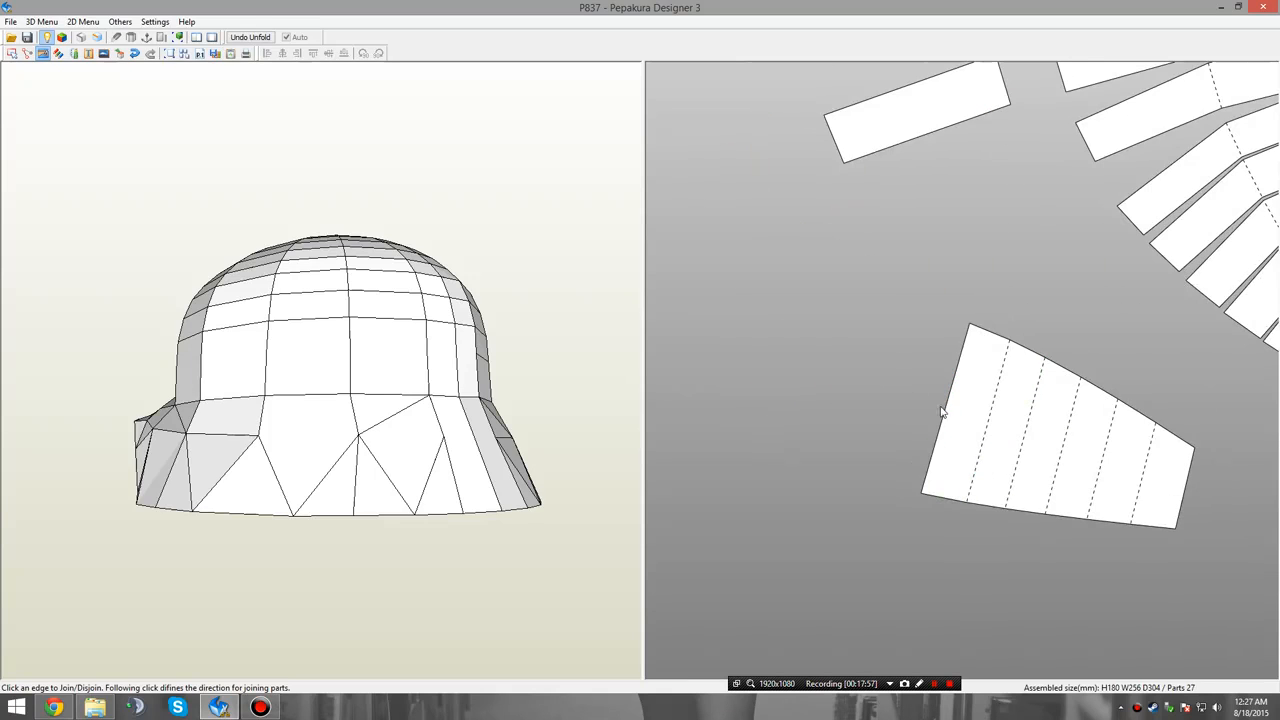
click(946, 414)
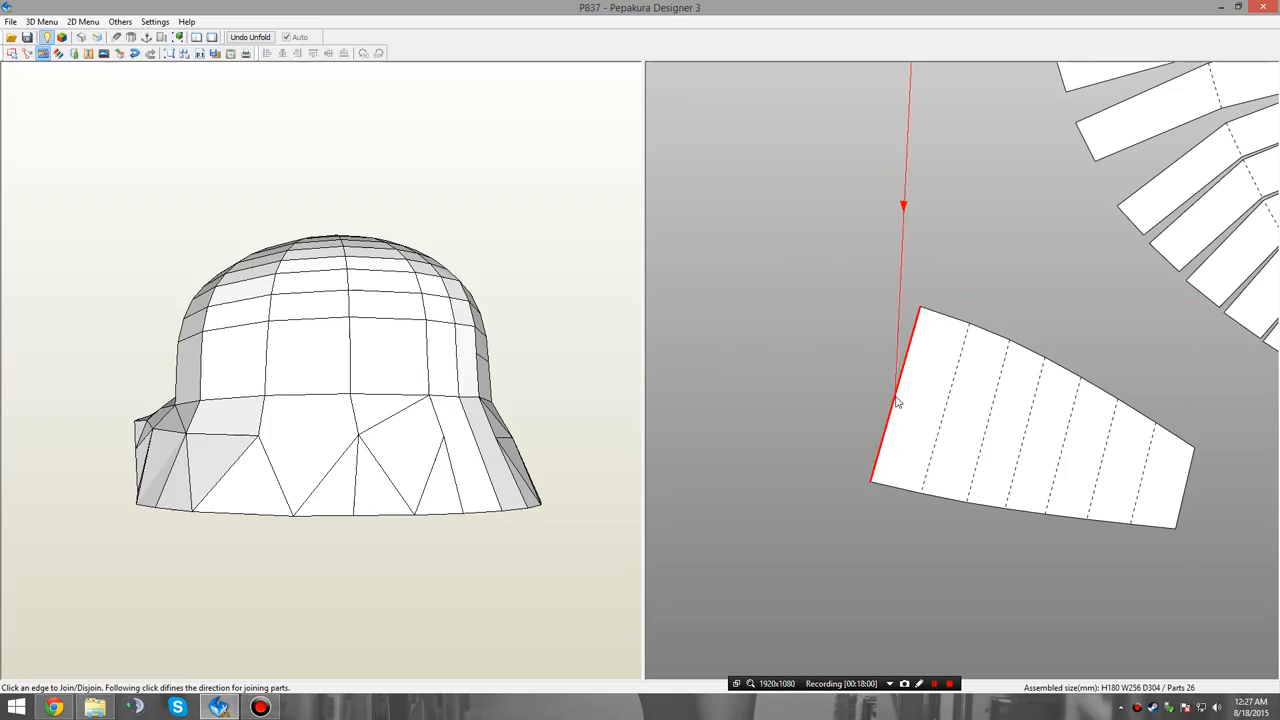
click(894, 398)
click(891, 399)
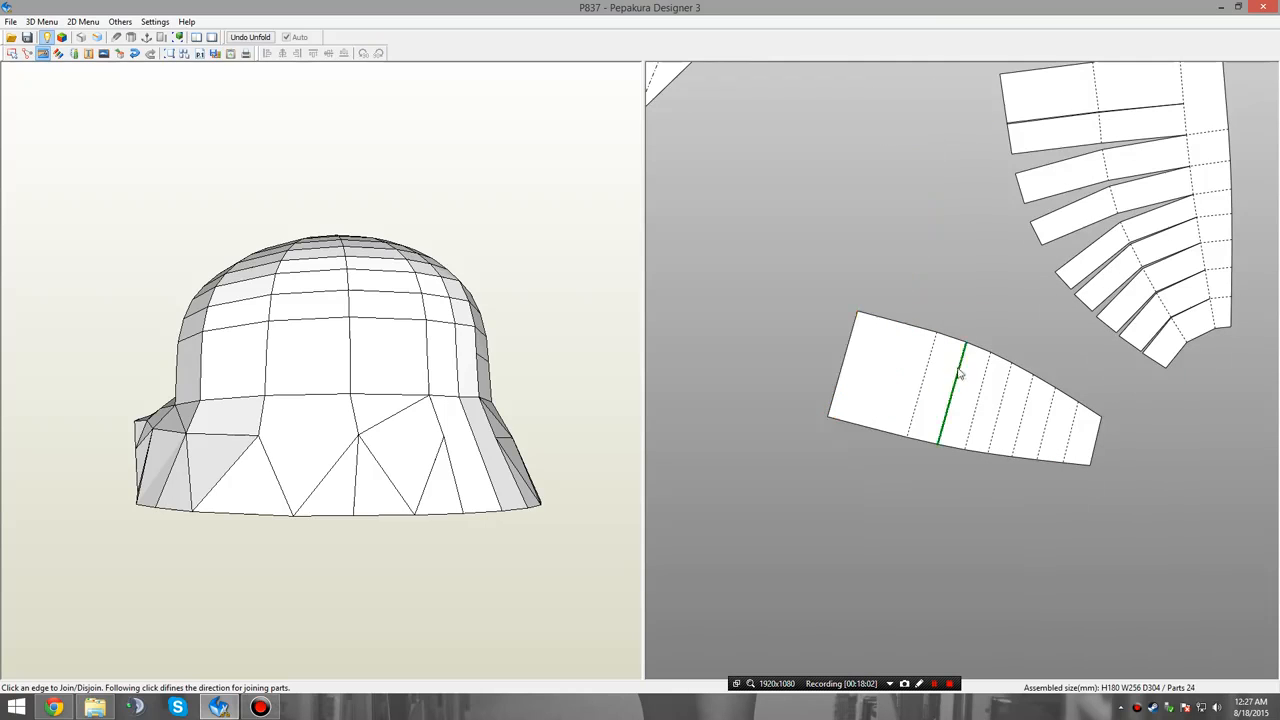
Split the curved skirt piece across both rows to separate its end section and the neighbouring section.
middle_drag(793, 343, 817, 331)
scroll(757, 402, down, 6)
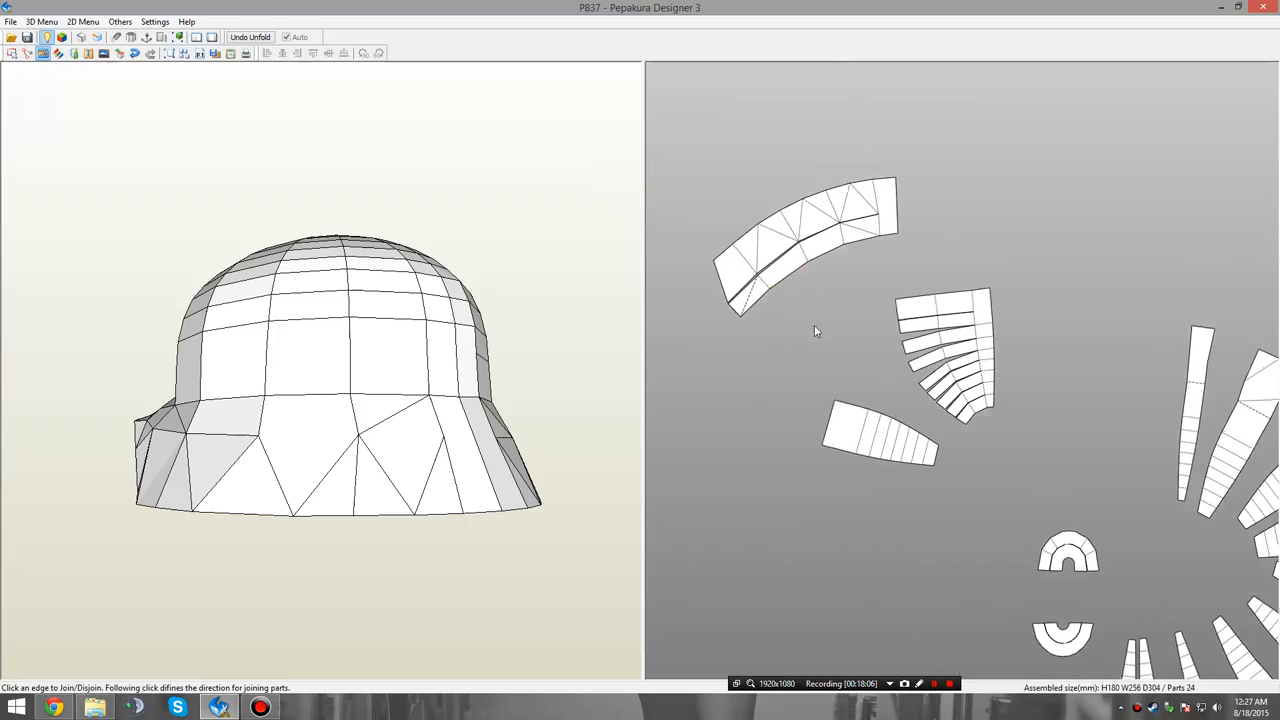
click(804, 259)
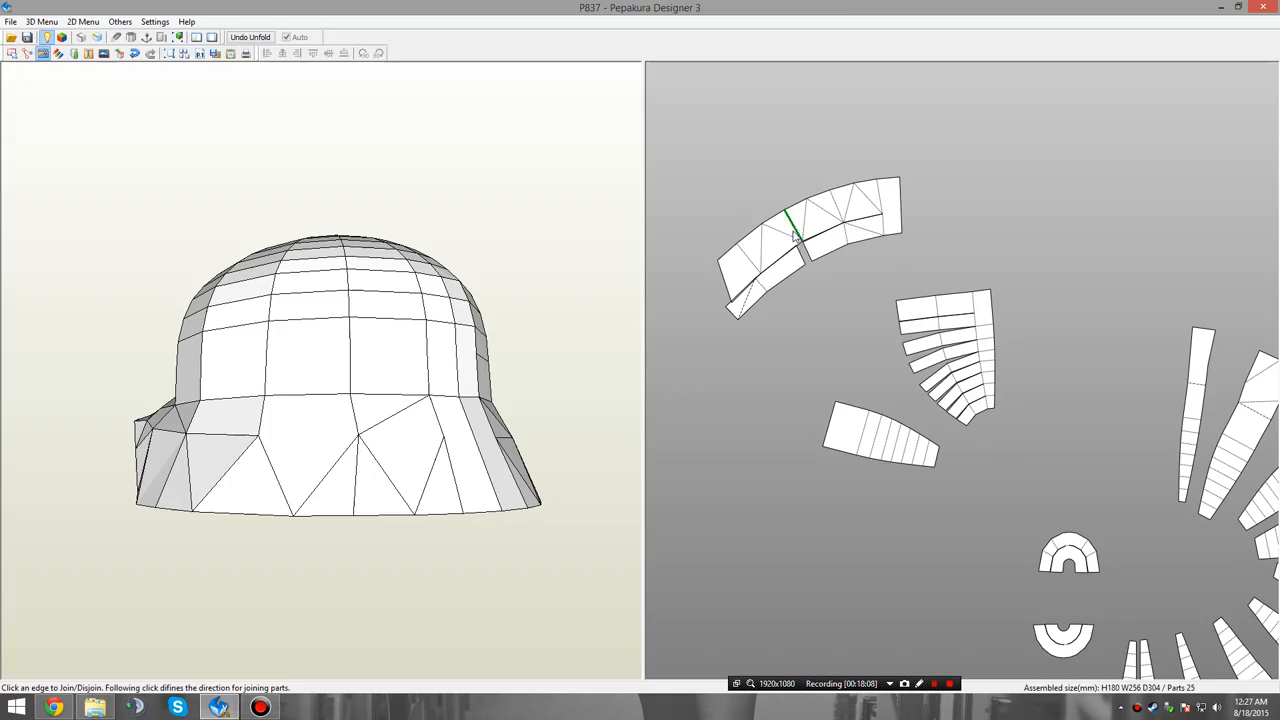
click(793, 230)
click(764, 285)
click(755, 283)
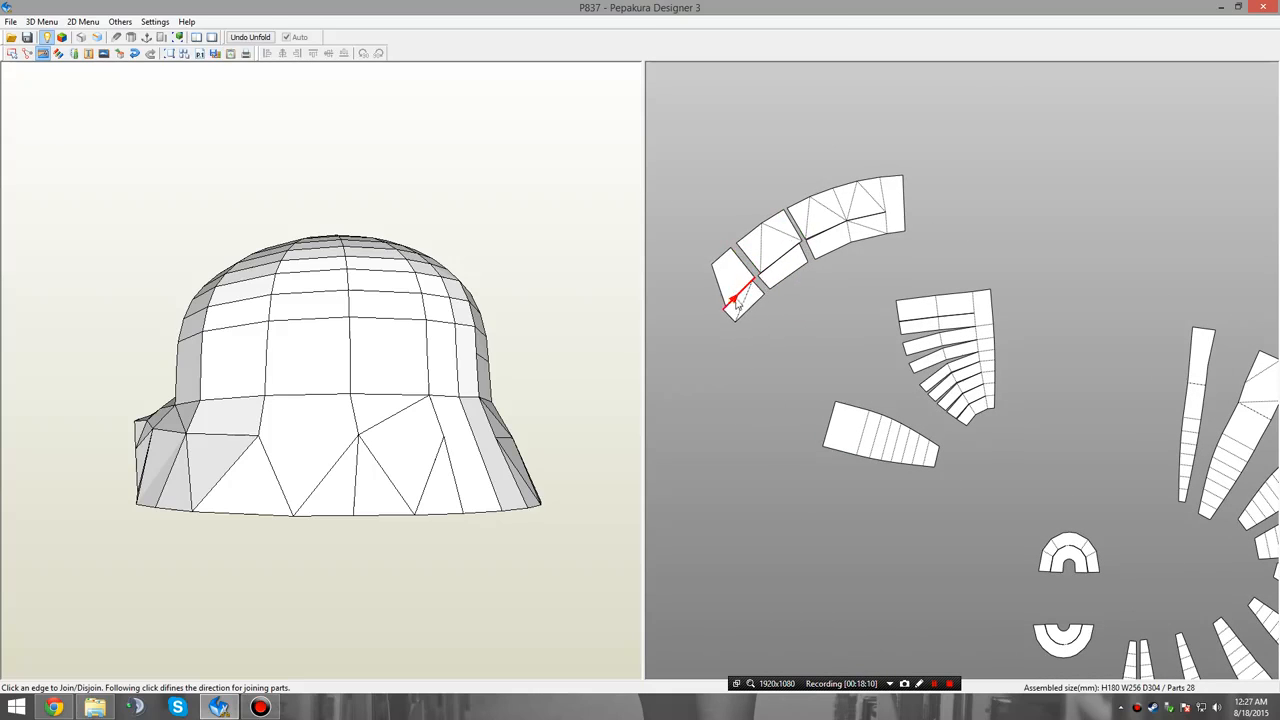
Join the two pieces of the skirt's end section and attach them to the wide end of the matching finished panel.
click(727, 313)
middle_drag(788, 333, 715, 218)
middle_drag(813, 364, 857, 274)
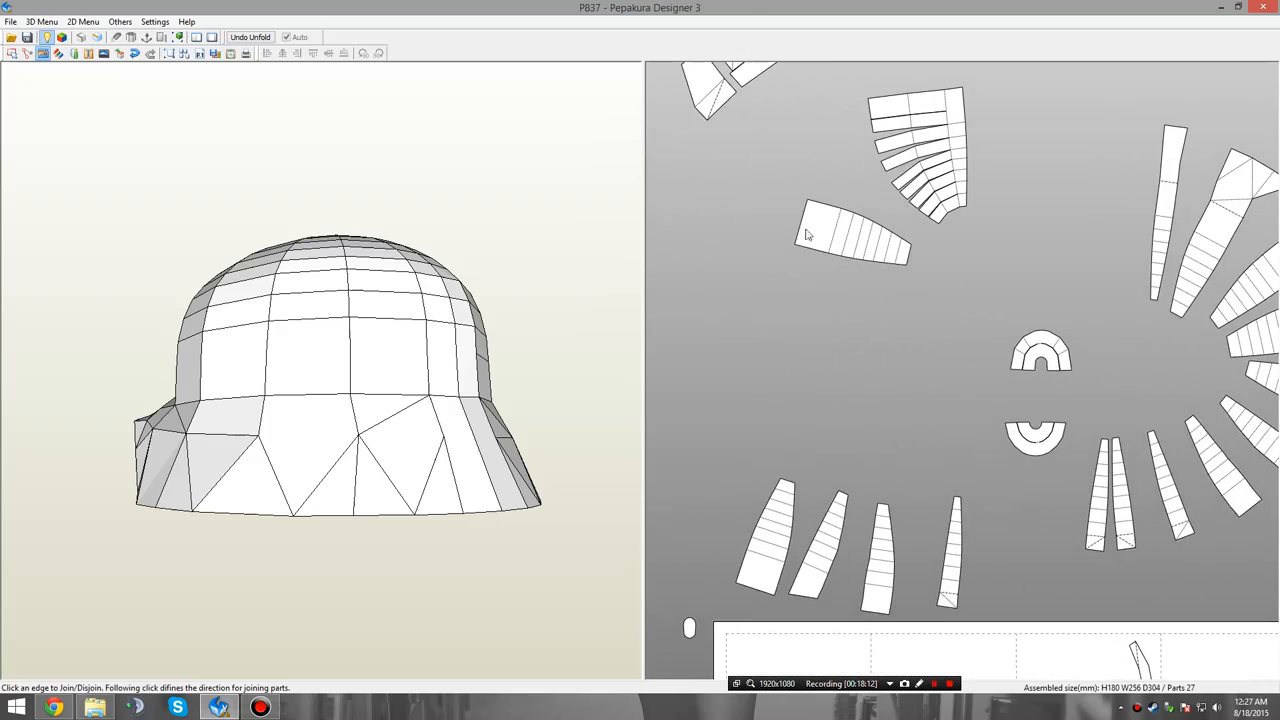
click(760, 590)
Join the lower and upper pieces of the separated middle skirt section to the wide end of the new tapered panel.
middle_drag(845, 193, 820, 391)
scroll(820, 391, up, 4)
middle_drag(723, 355, 811, 353)
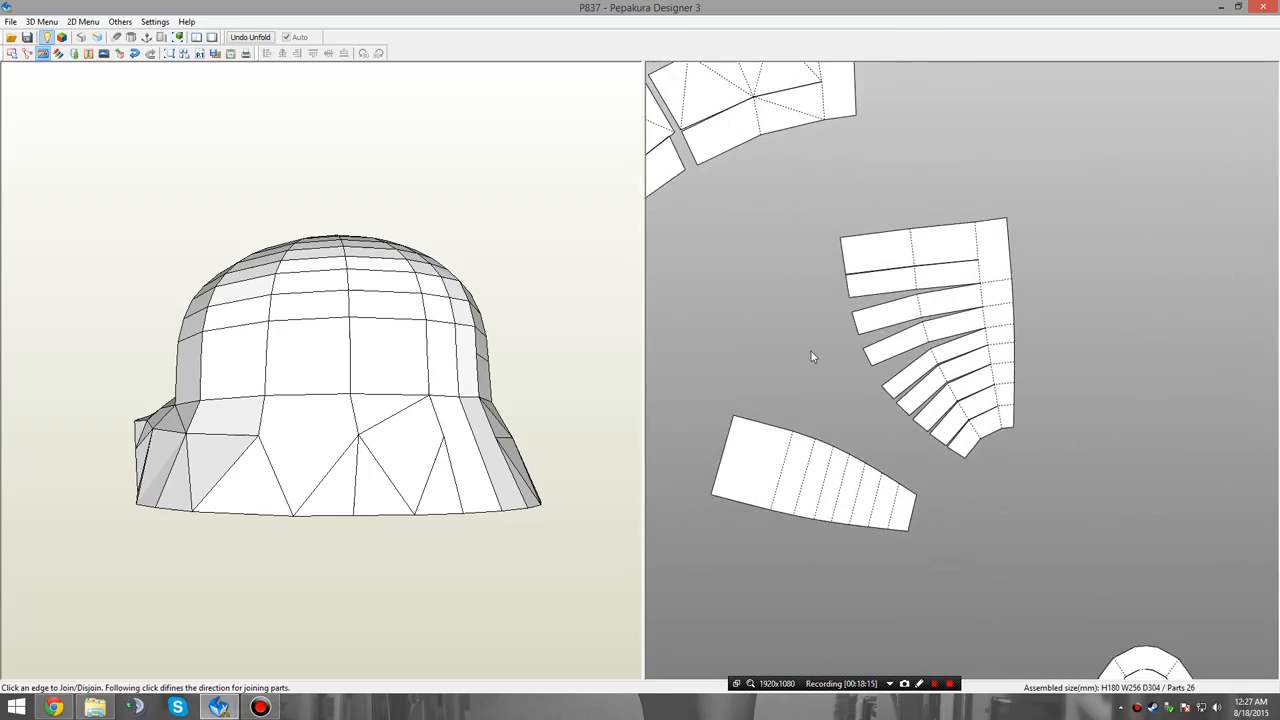
middle_drag(689, 214, 752, 240)
click(787, 500)
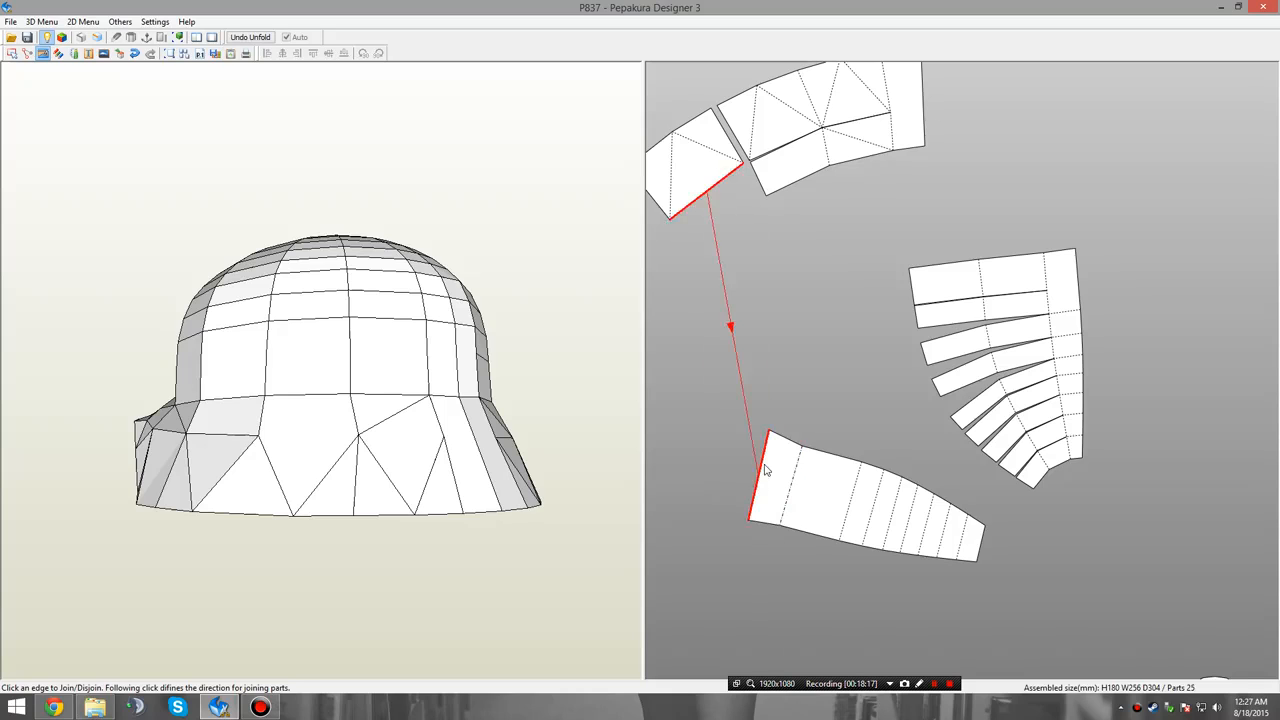
click(763, 469)
Move the new tapered panel with its skirt section down, clear of the crown fan.
middle_drag(1043, 491, 975, 484)
scroll(971, 458, up, 2)
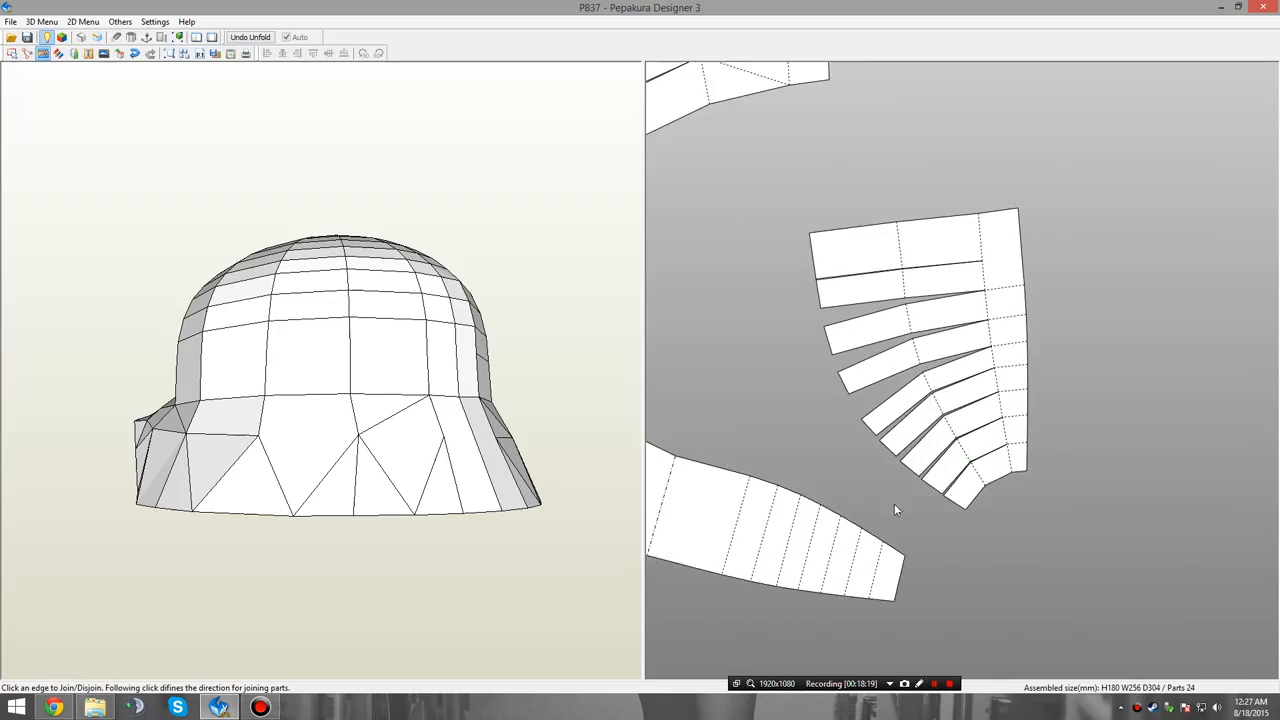
middle_drag(898, 512, 926, 332)
right_click(927, 333)
click(929, 342)
drag(812, 327, 814, 609)
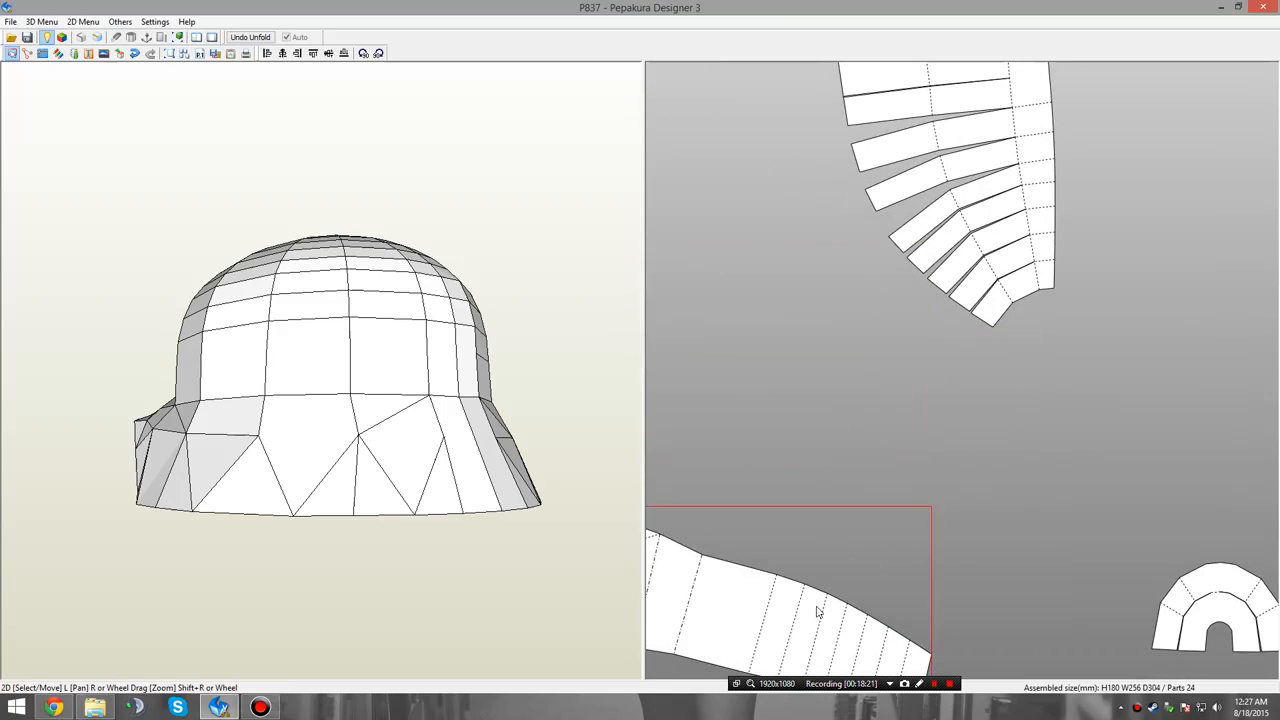
click(903, 502)
Disjoin the next outermost segment from each of the crown fan's nine strips.
right_click(915, 423)
click(923, 460)
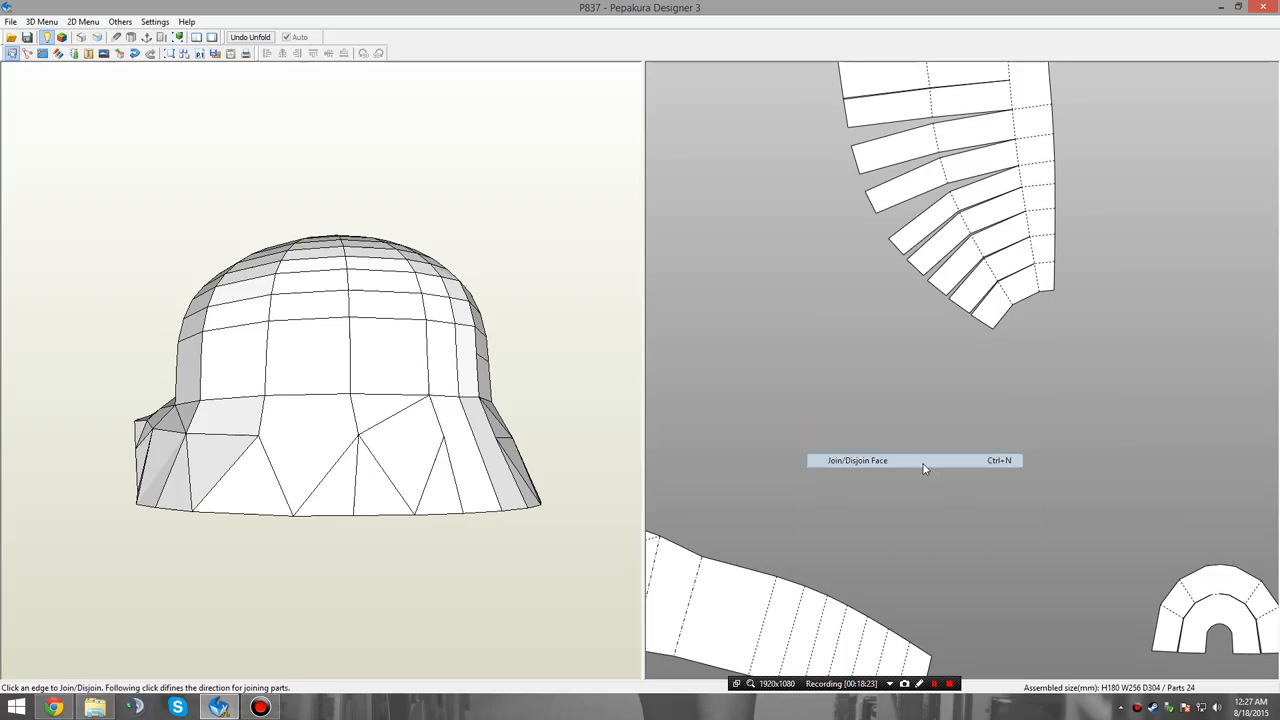
middle_drag(966, 330, 963, 451)
scroll(990, 472, up, 1)
click(957, 428)
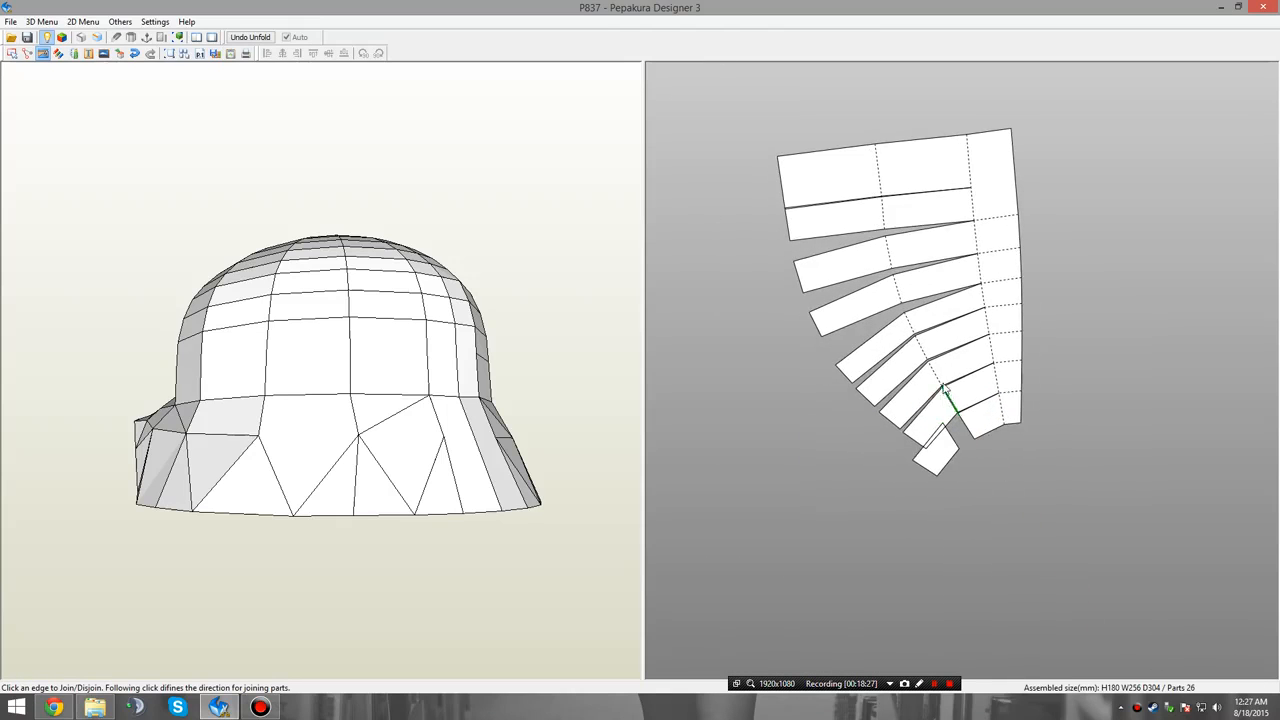
click(944, 388)
click(936, 362)
click(930, 328)
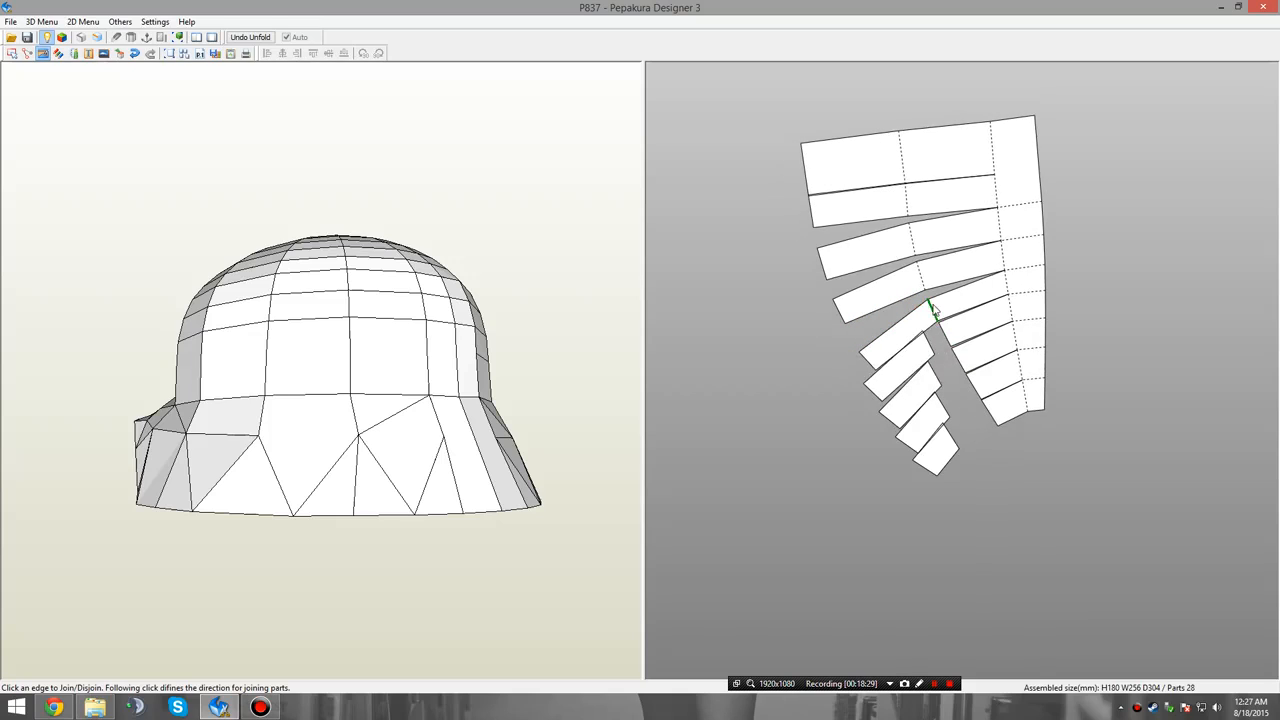
click(924, 271)
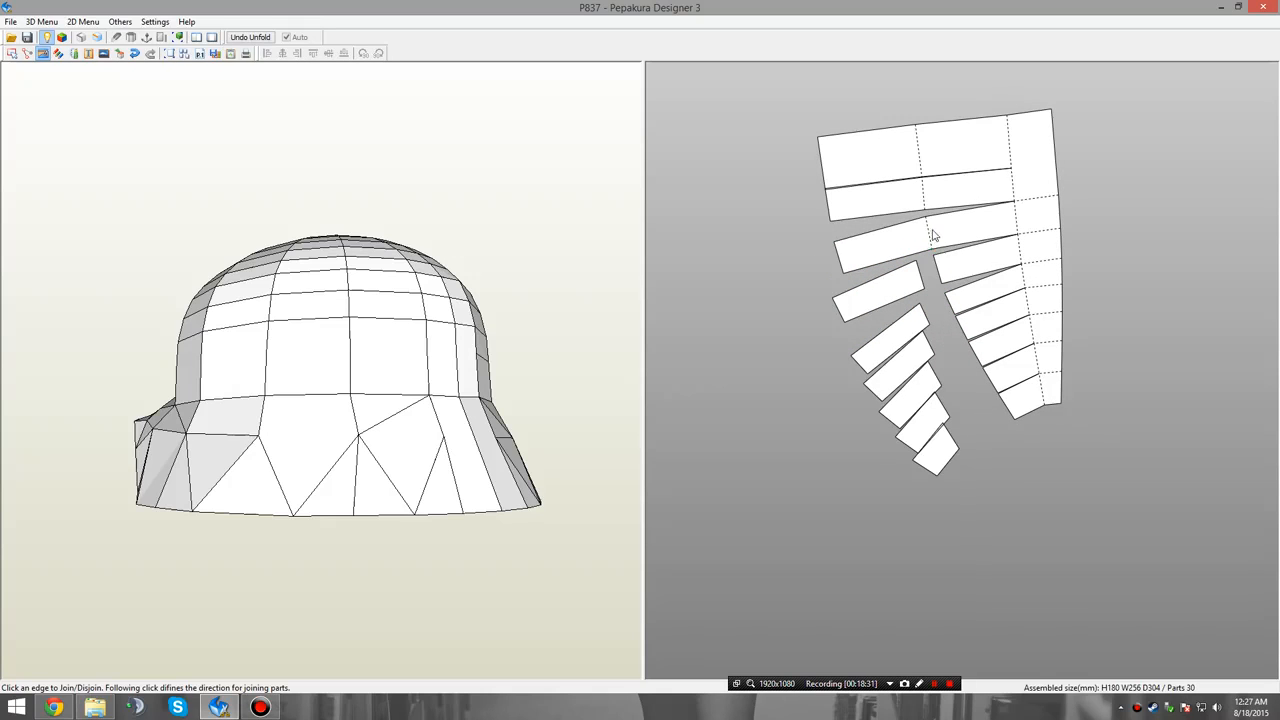
click(926, 234)
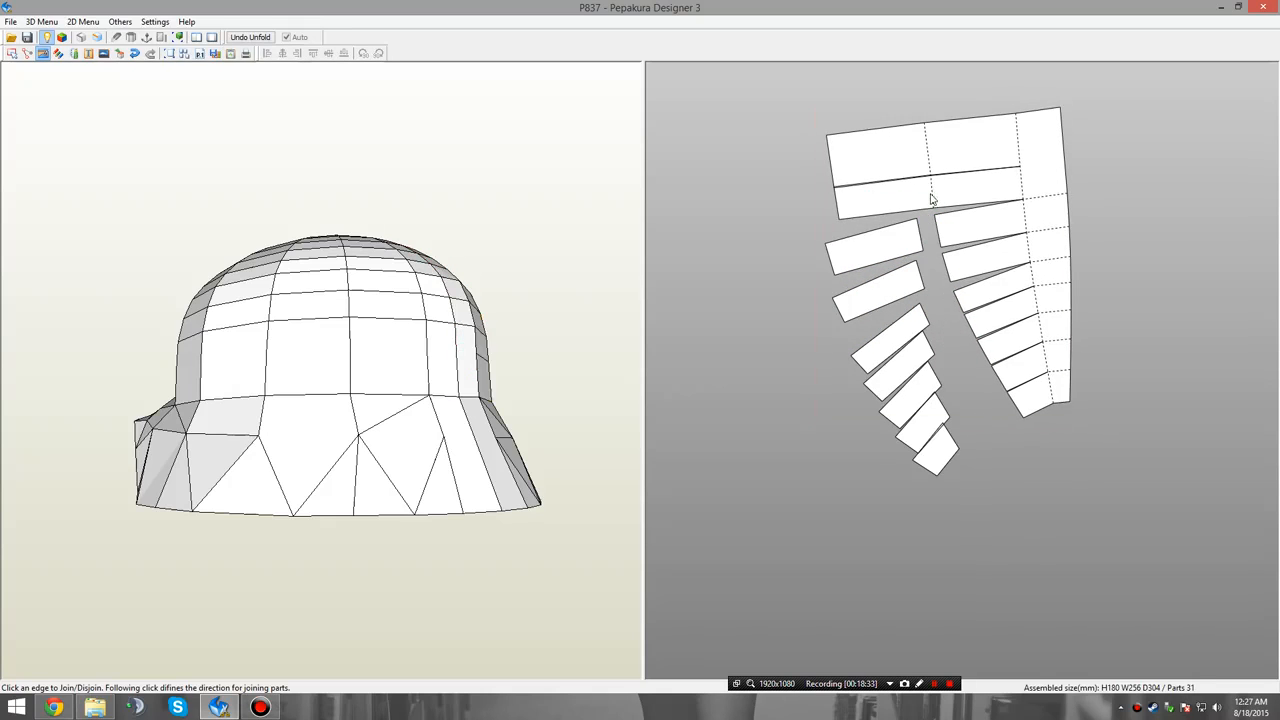
click(932, 190)
click(927, 150)
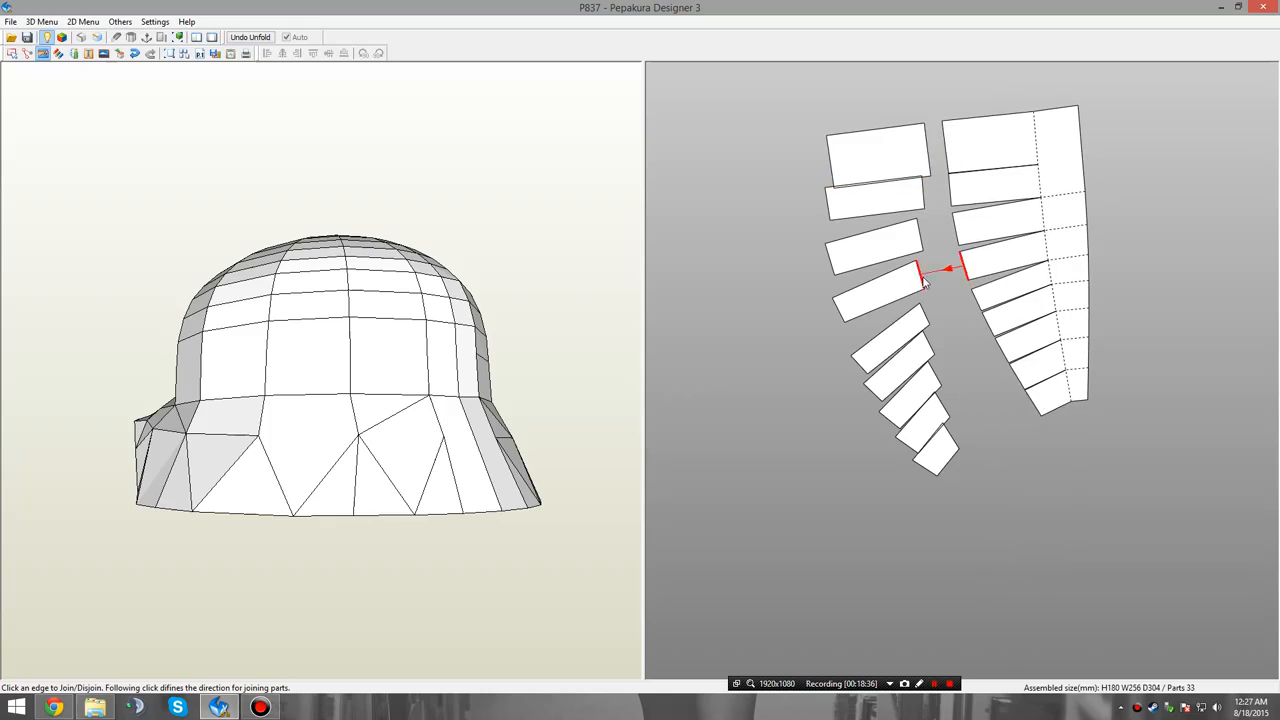
Join the nine newly separated segments along their long edges into a second tapered panel beside the fan.
click(922, 466)
click(918, 450)
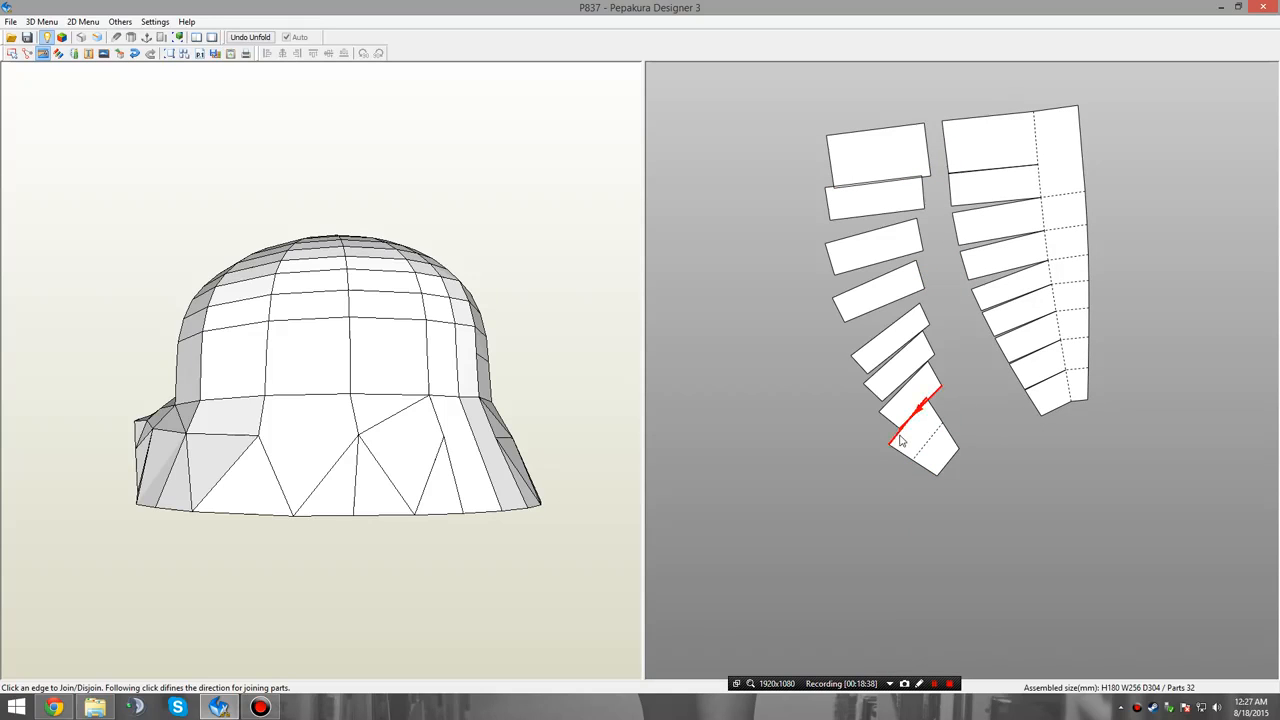
click(904, 424)
click(878, 416)
click(878, 419)
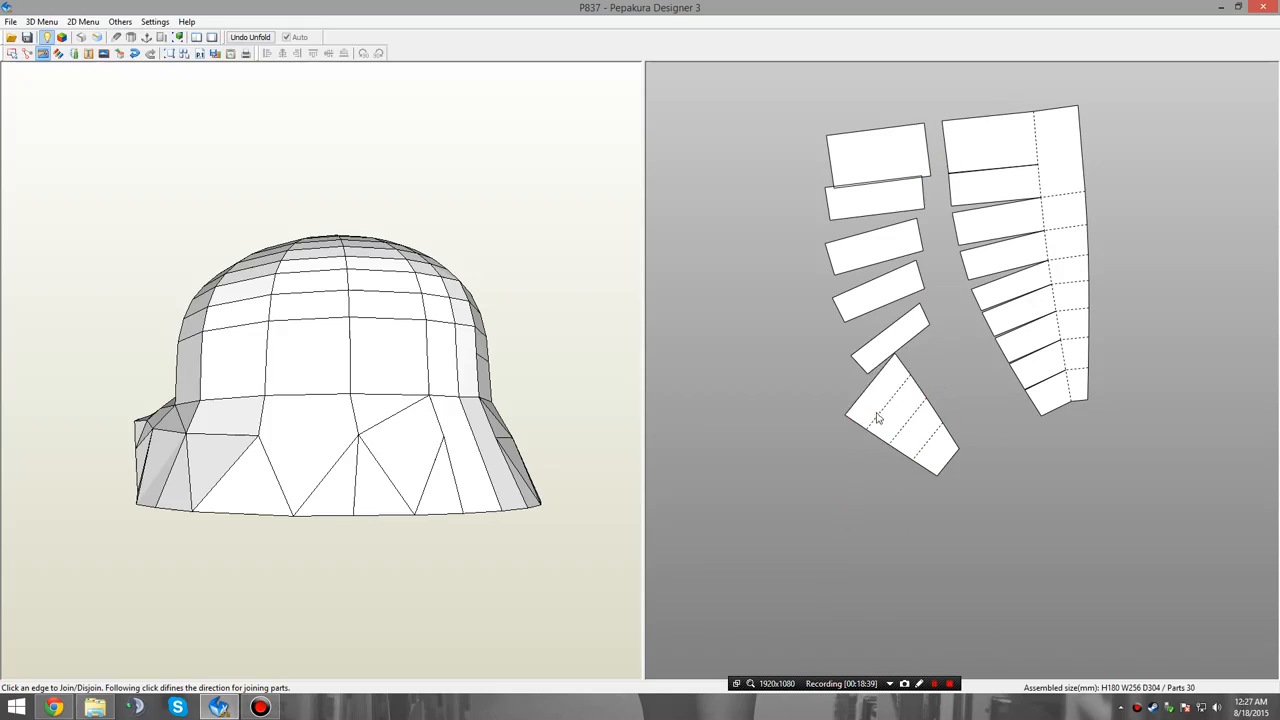
click(871, 386)
click(866, 330)
click(866, 322)
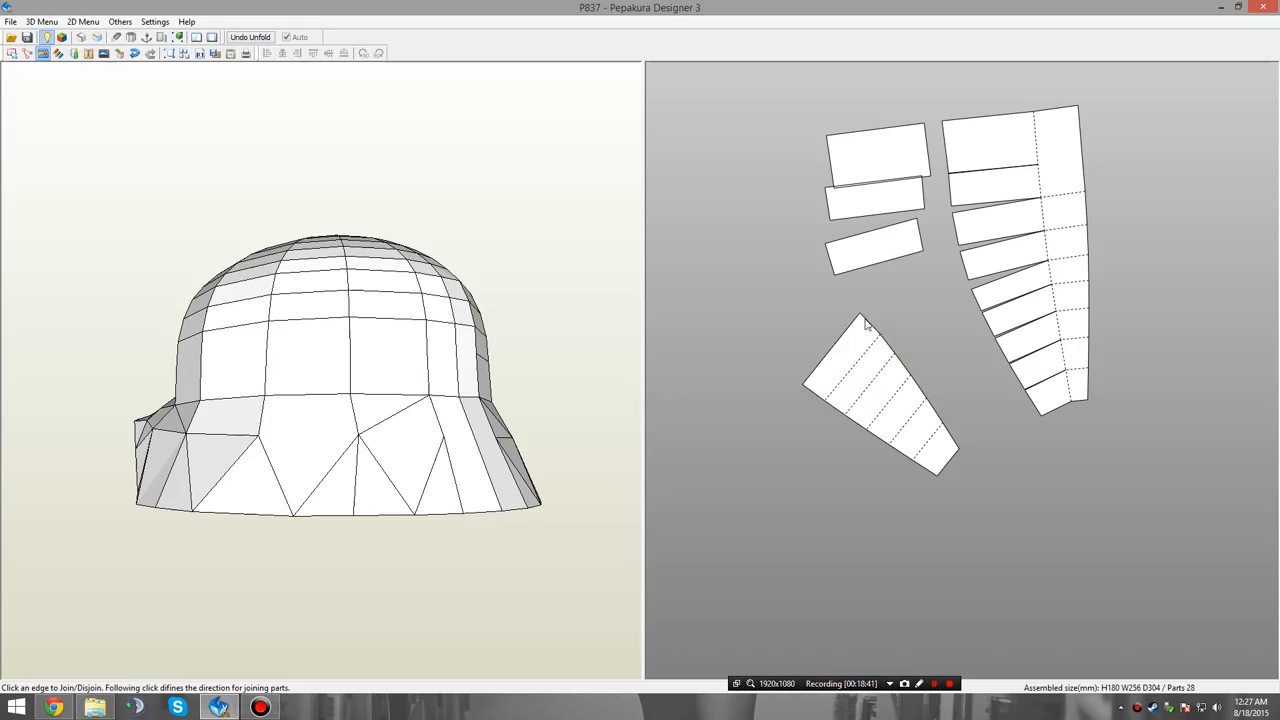
click(834, 342)
click(838, 326)
click(826, 306)
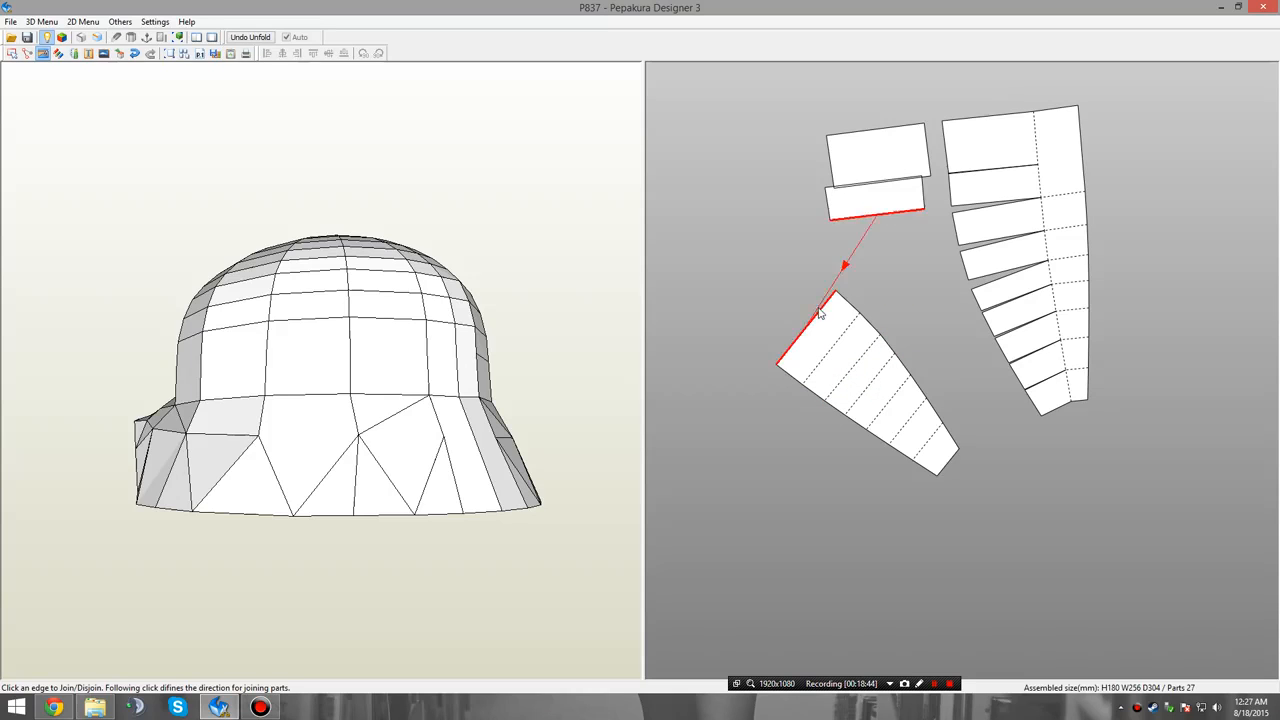
click(826, 303)
click(801, 288)
click(798, 295)
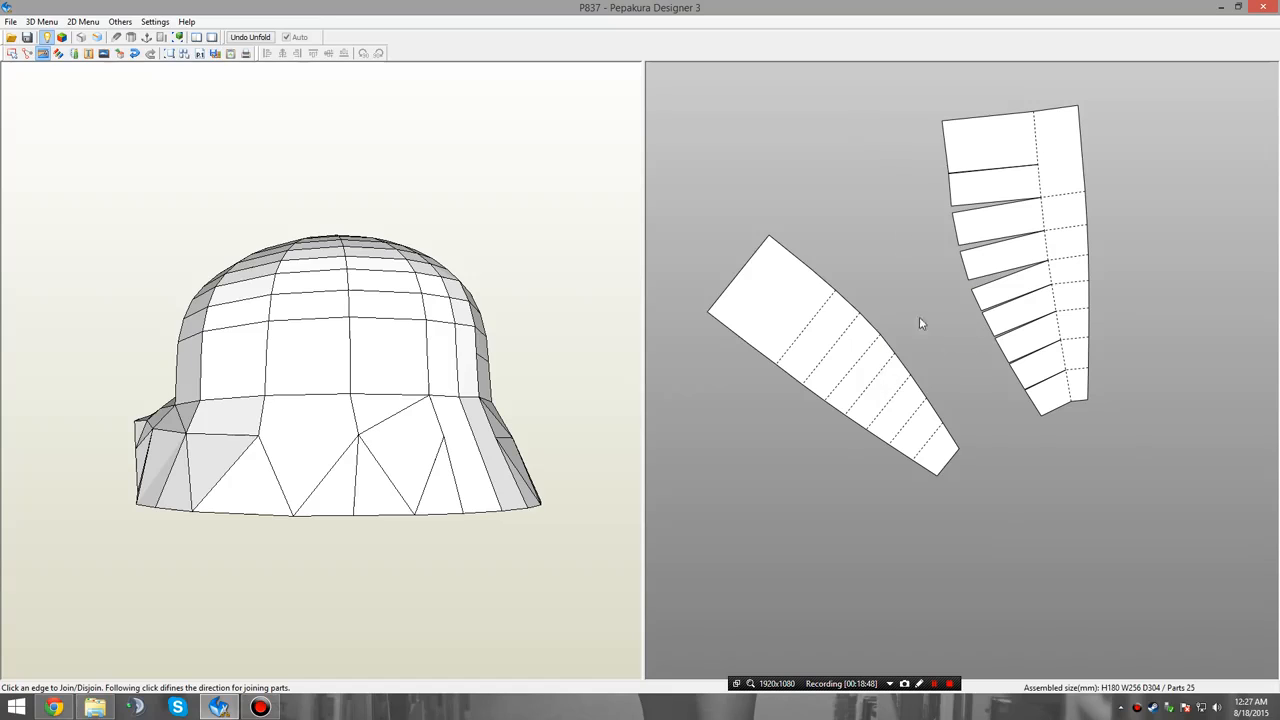
middle_drag(920, 318, 978, 380)
scroll(787, 345, down, 3)
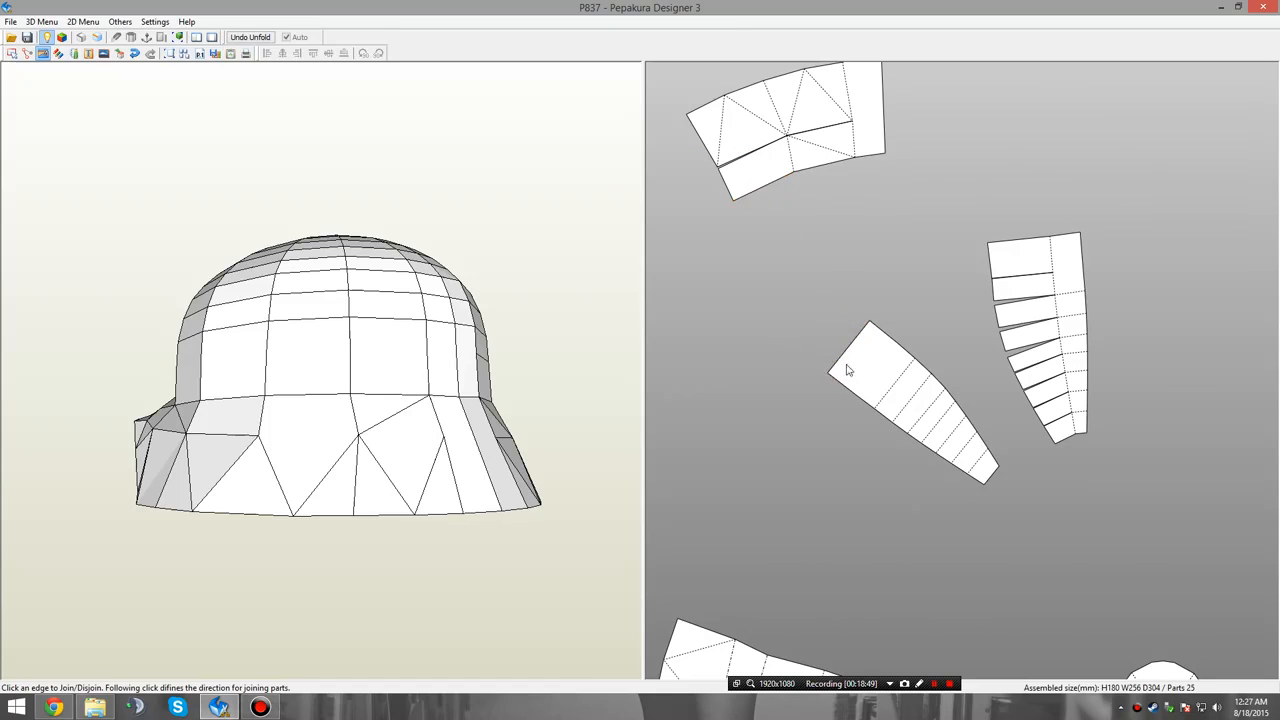
Disjoin the outermost section of the remaining skirt part and join its lower and upper pieces to the second tapered panel's wide end.
click(790, 158)
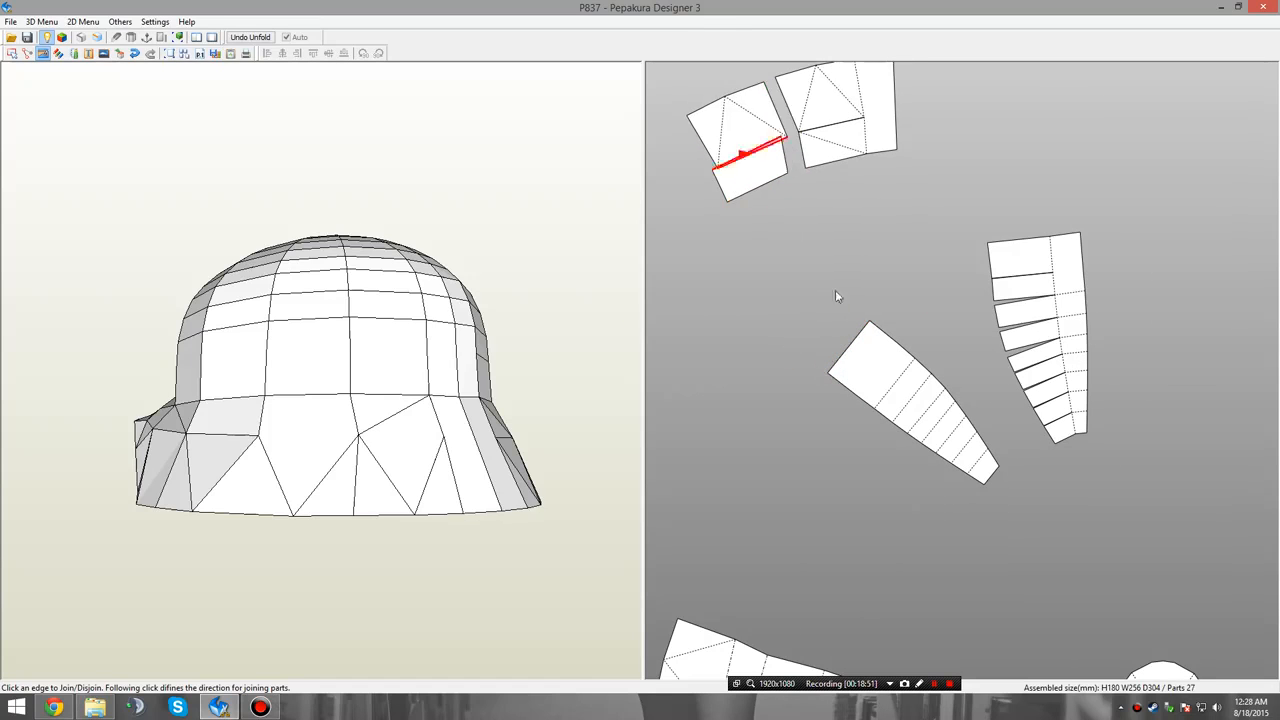
click(845, 357)
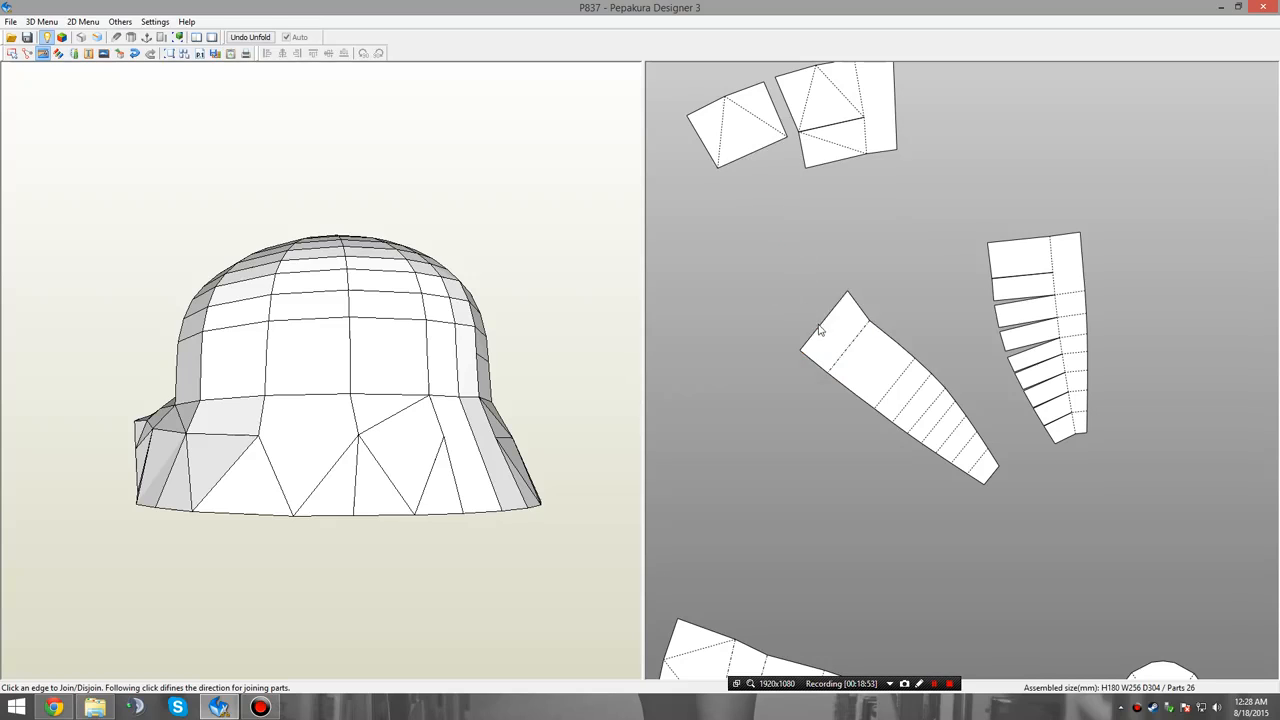
Disjoin the nine wide segments of the remaining crown fan from its narrow outer strip.
middle_drag(967, 324, 831, 328)
scroll(858, 361, up, 3)
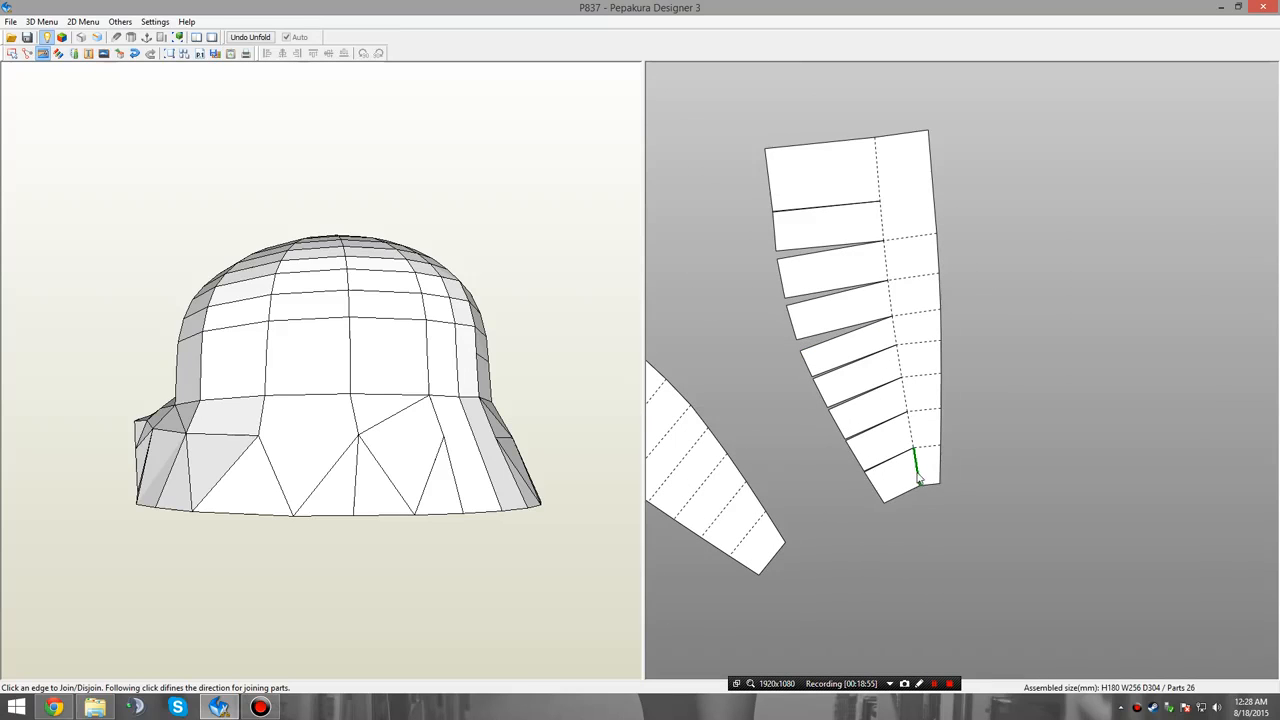
click(916, 470)
click(925, 389)
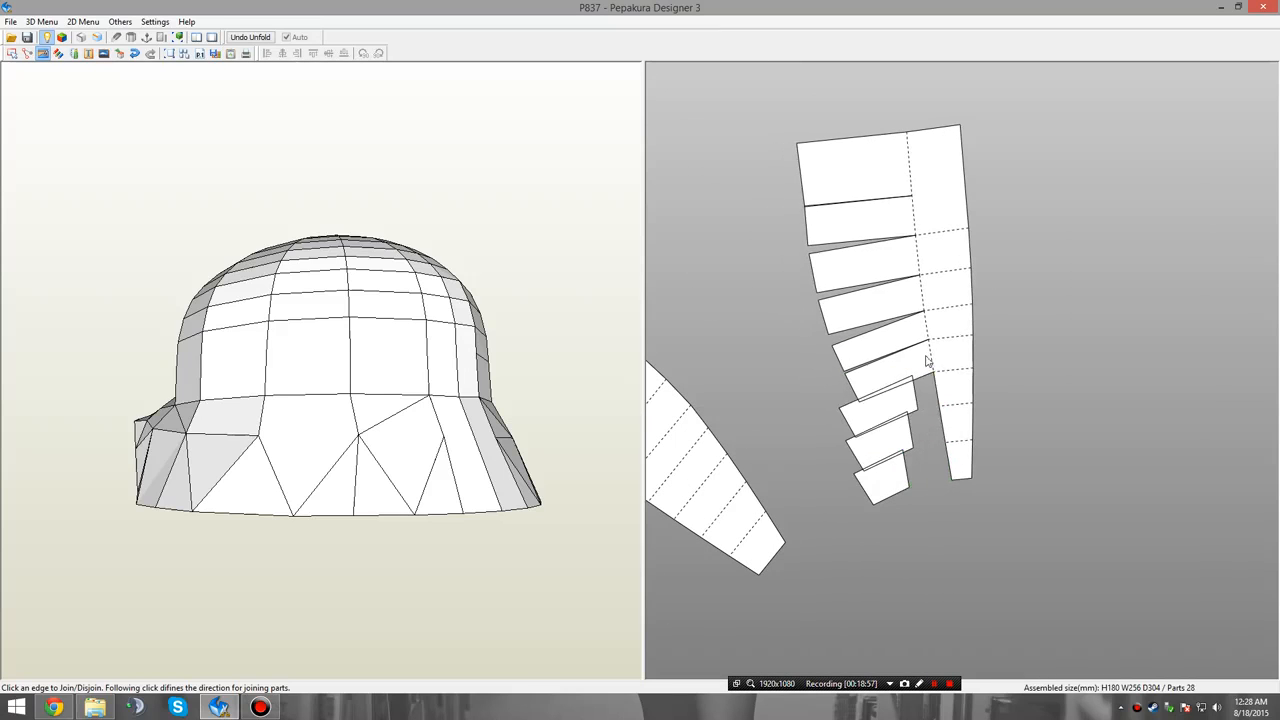
click(932, 348)
click(931, 322)
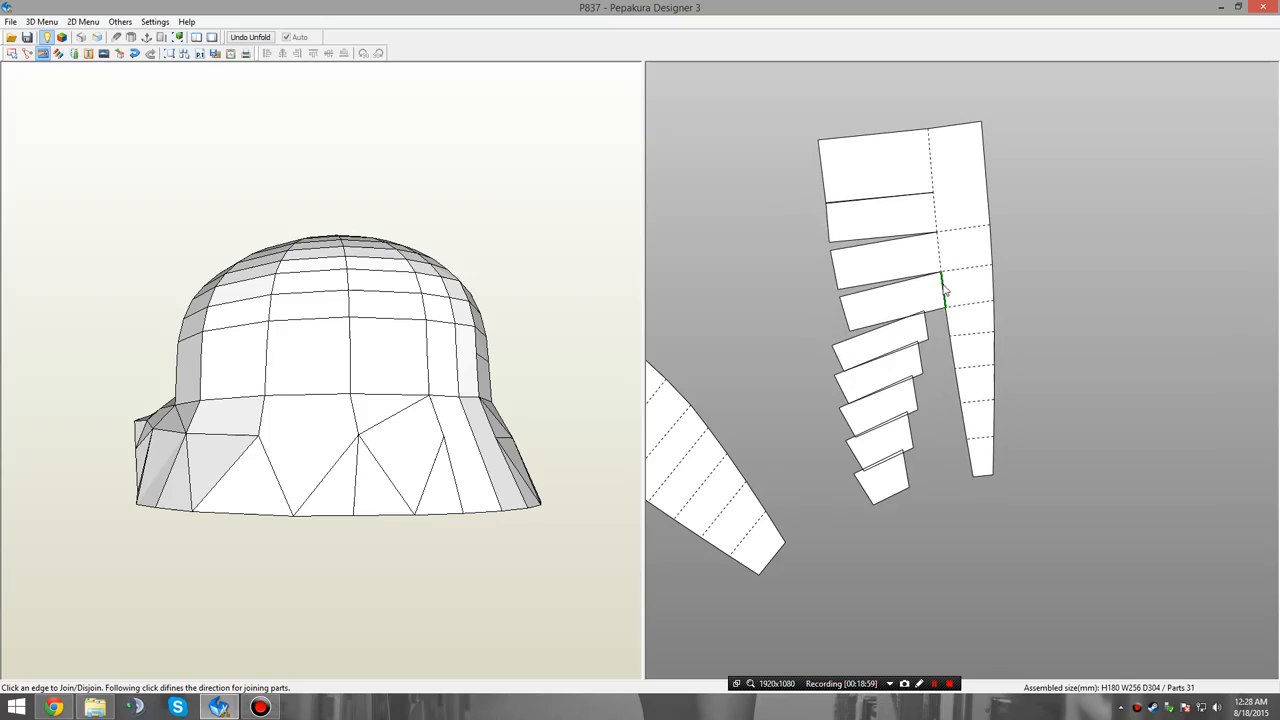
click(943, 289)
click(958, 212)
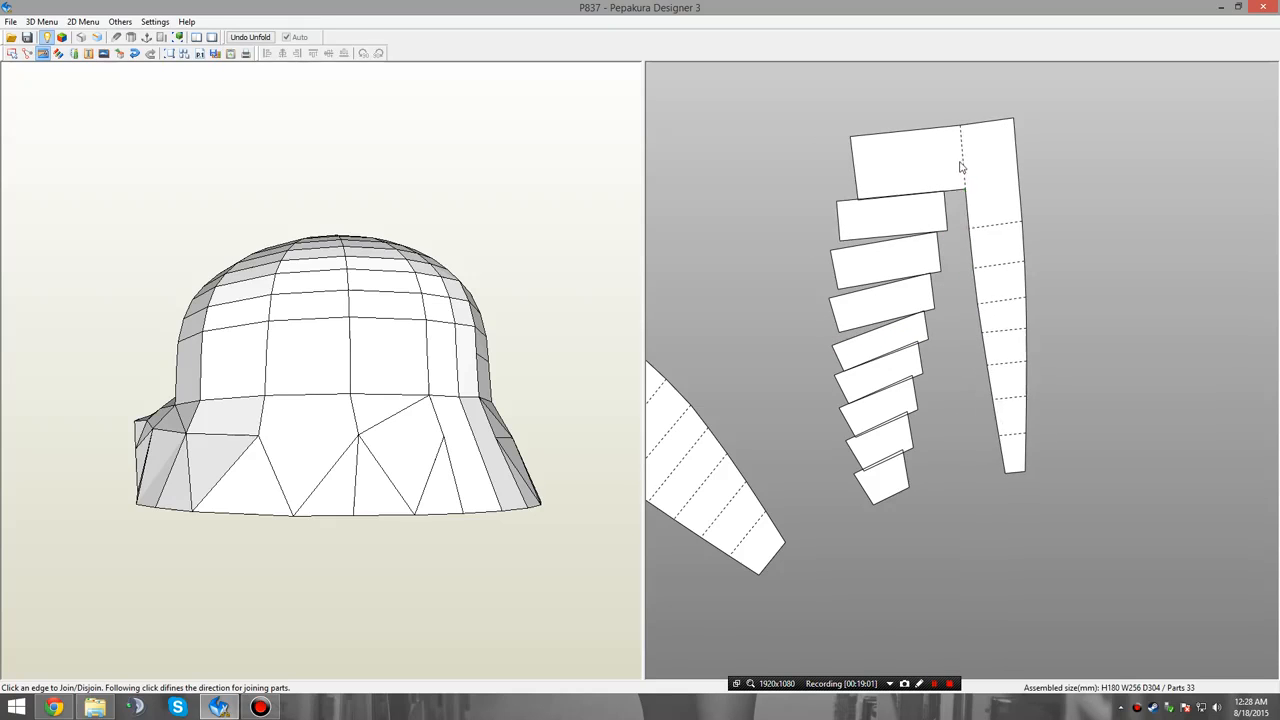
click(967, 165)
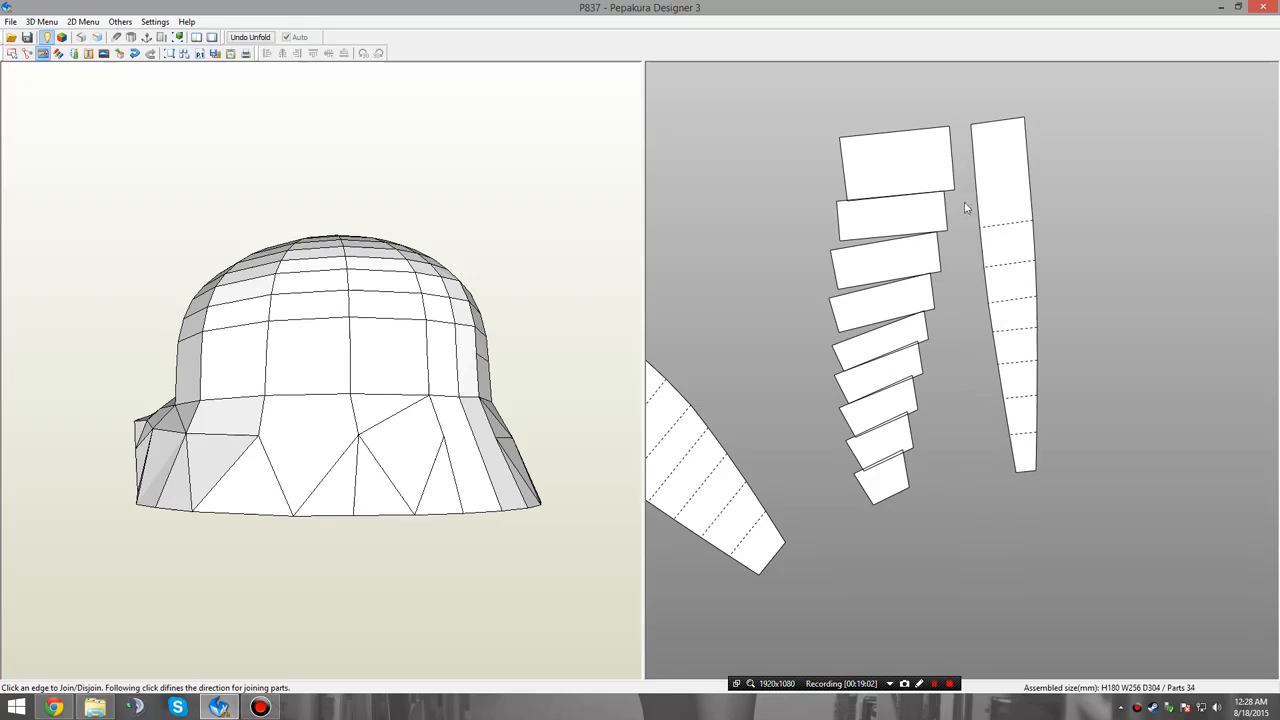
Join the nine loose segments along their long edges into a third tapered panel.
click(860, 476)
click(851, 443)
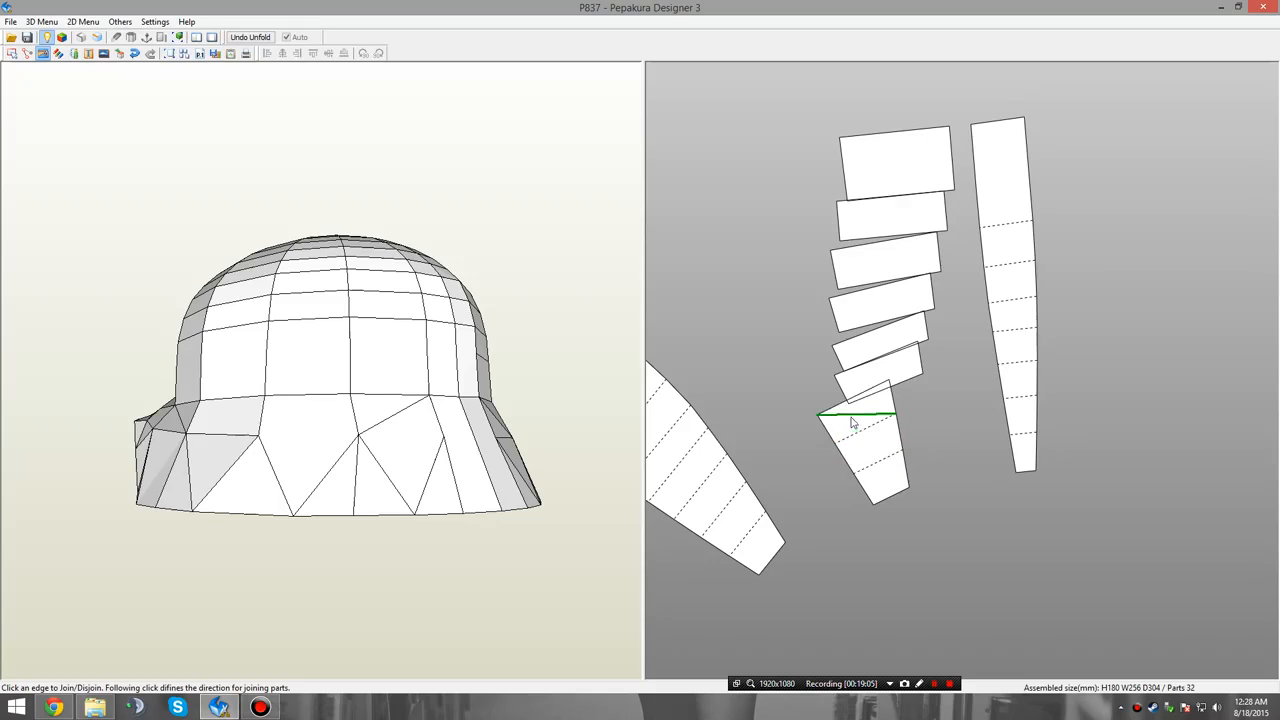
click(837, 408)
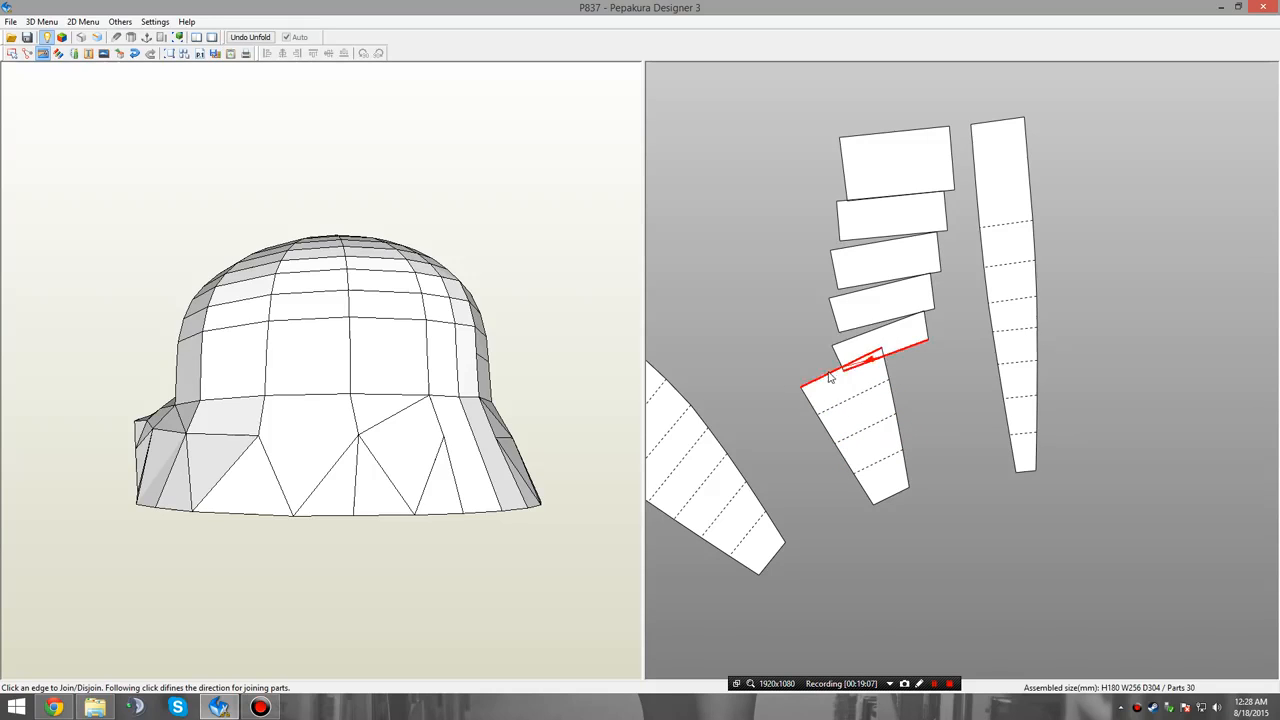
click(829, 377)
click(829, 335)
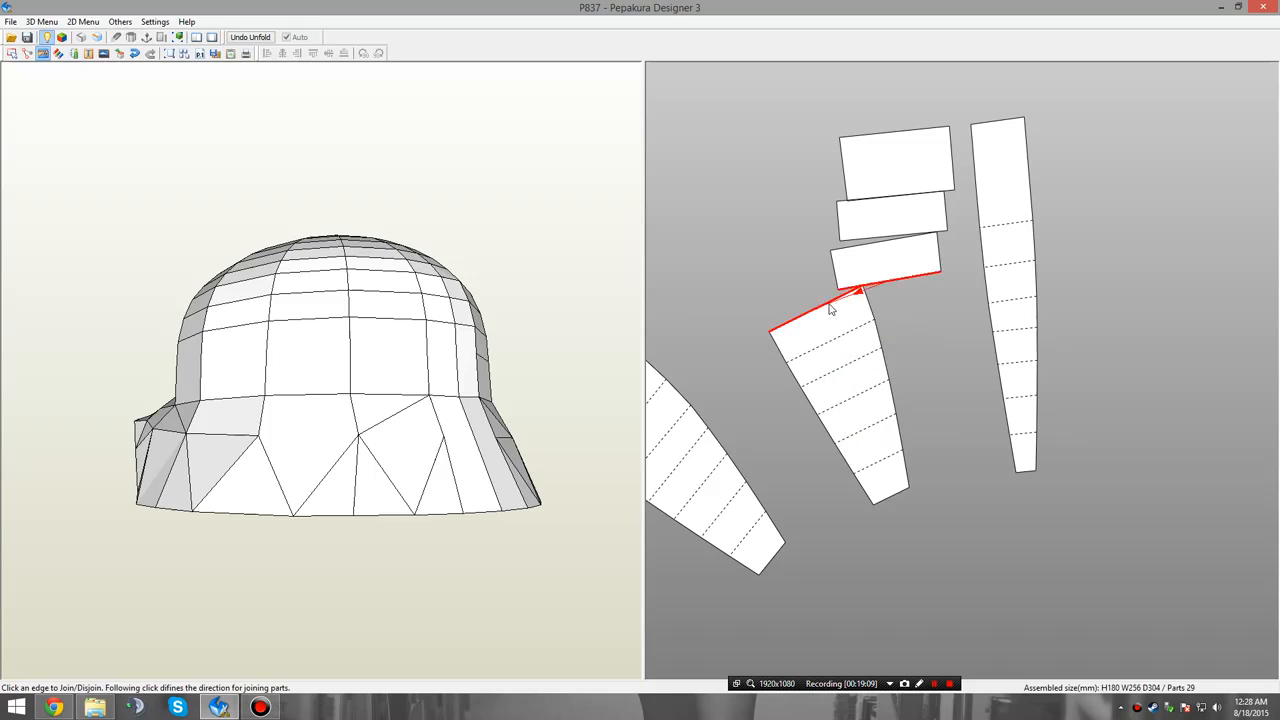
click(830, 310)
click(820, 266)
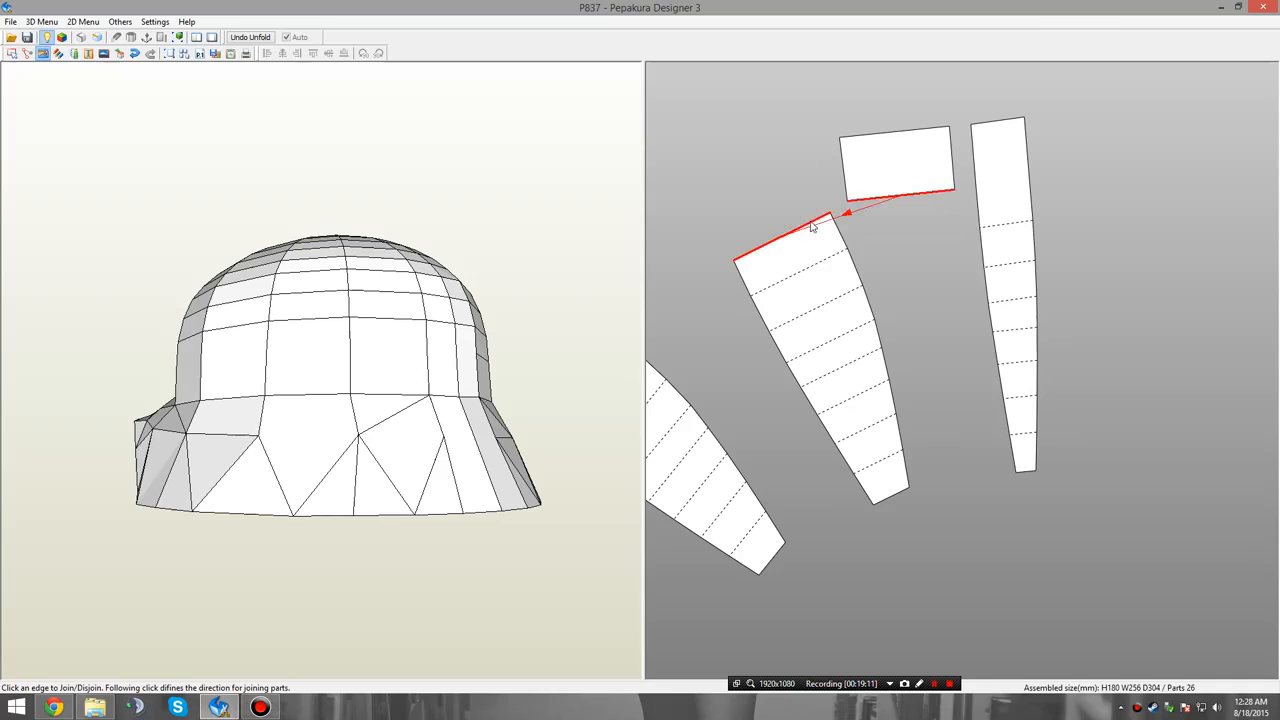
click(812, 227)
Split the last skirt part and join its matching sections to the wide ends of the third tapered panel and the narrow strip.
scroll(890, 270, down, 2)
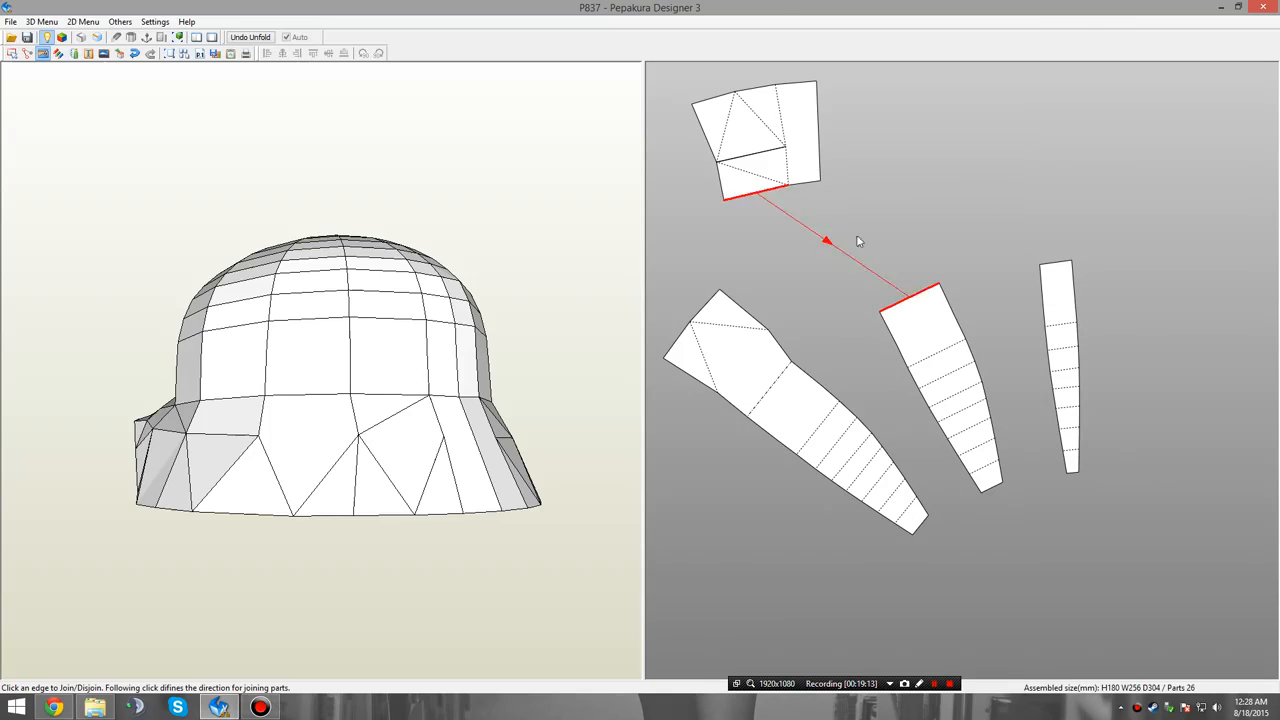
click(784, 158)
click(787, 125)
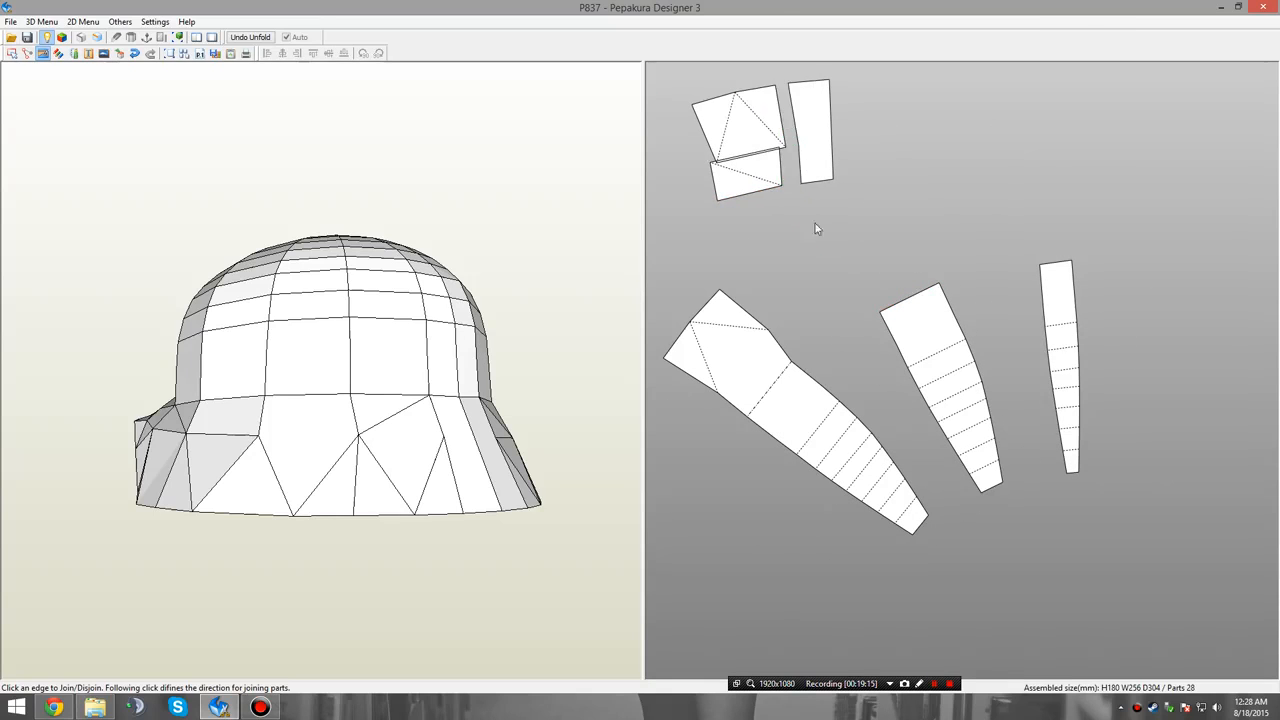
click(910, 302)
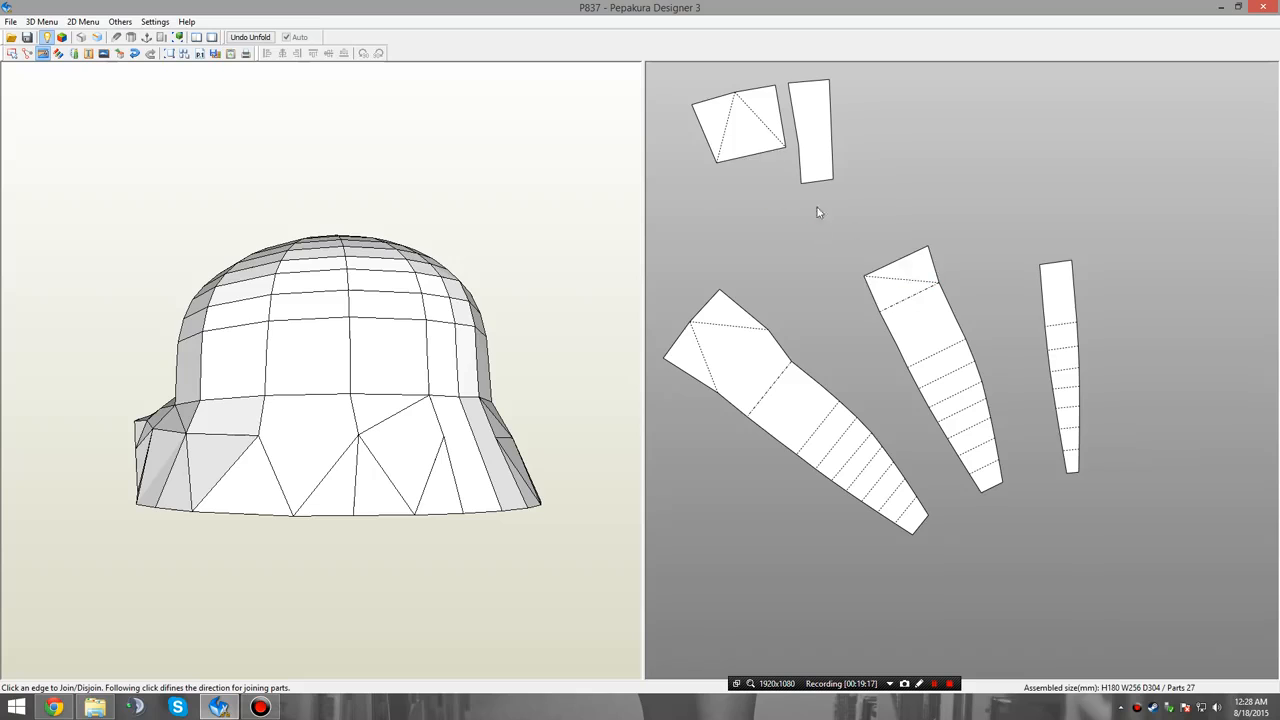
click(905, 269)
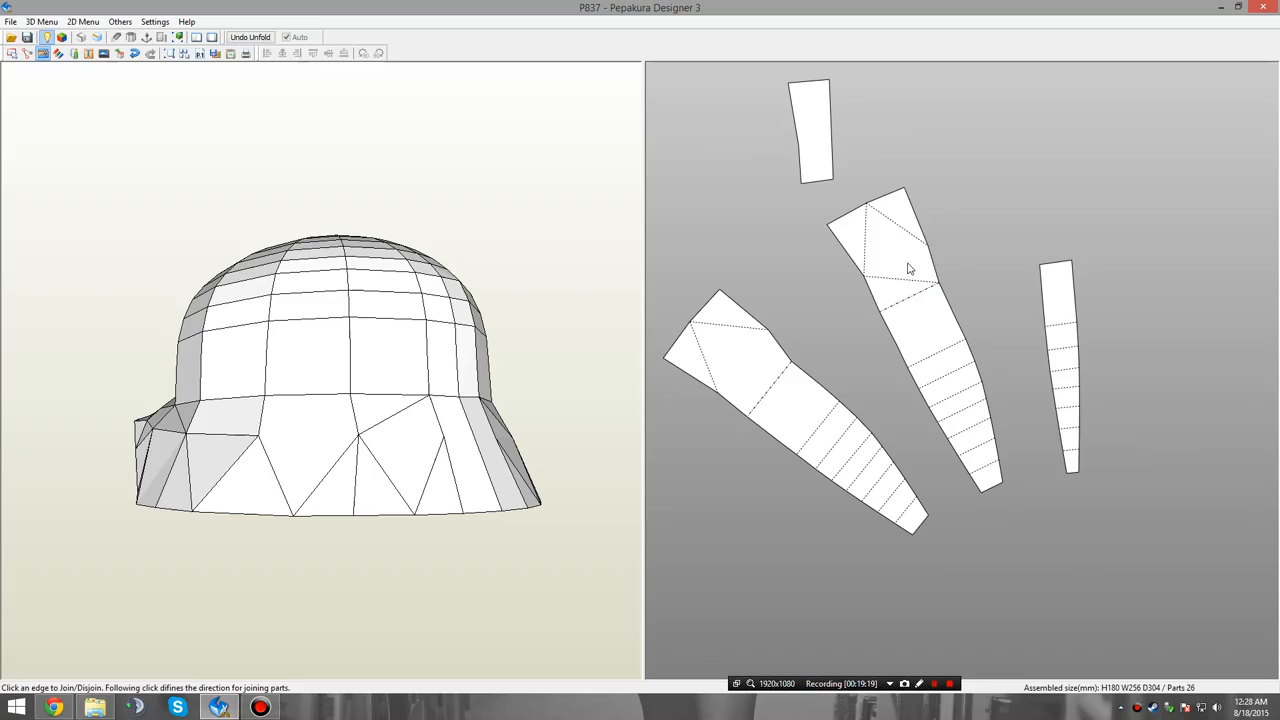
click(1055, 266)
Try to join the upper and lower half-ring parts of the crown top into one closed ring.
scroll(1074, 415, down, 5)
middle_drag(1224, 548, 966, 296)
middle_drag(1054, 608, 1056, 423)
scroll(1055, 420, up, 6)
middle_drag(869, 228, 951, 371)
scroll(951, 371, up, 2)
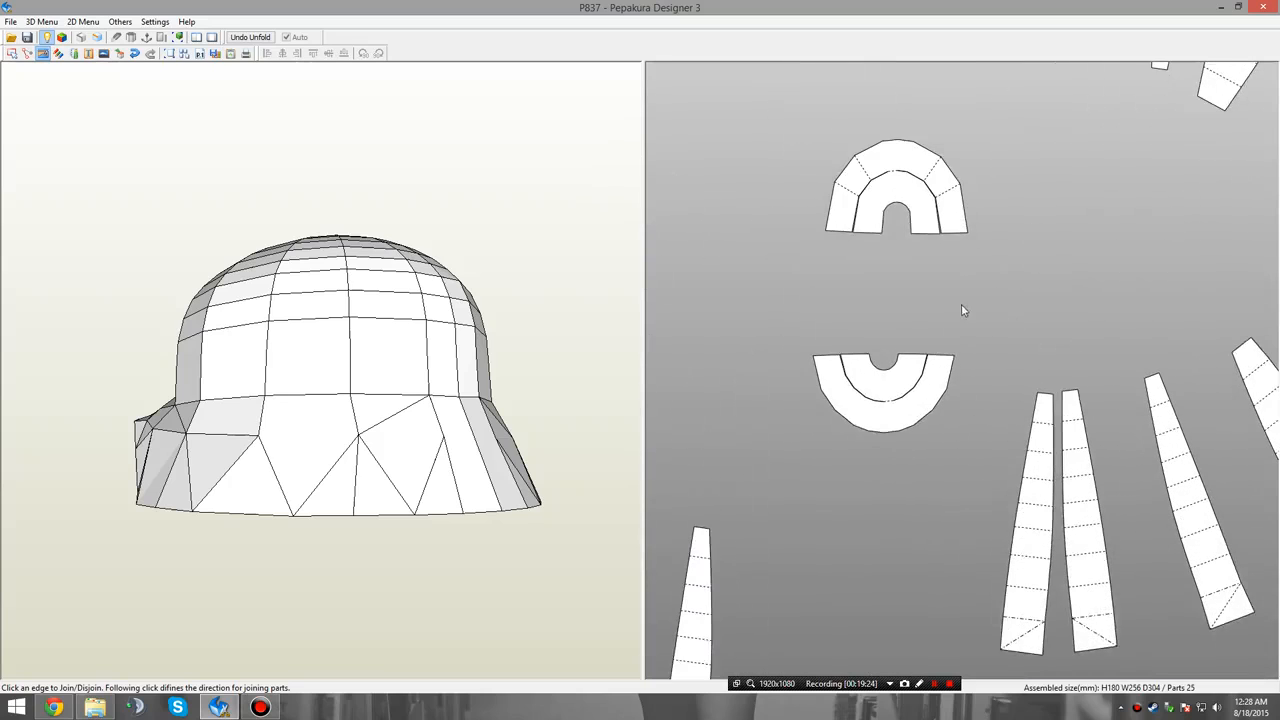
middle_drag(961, 304, 1003, 360)
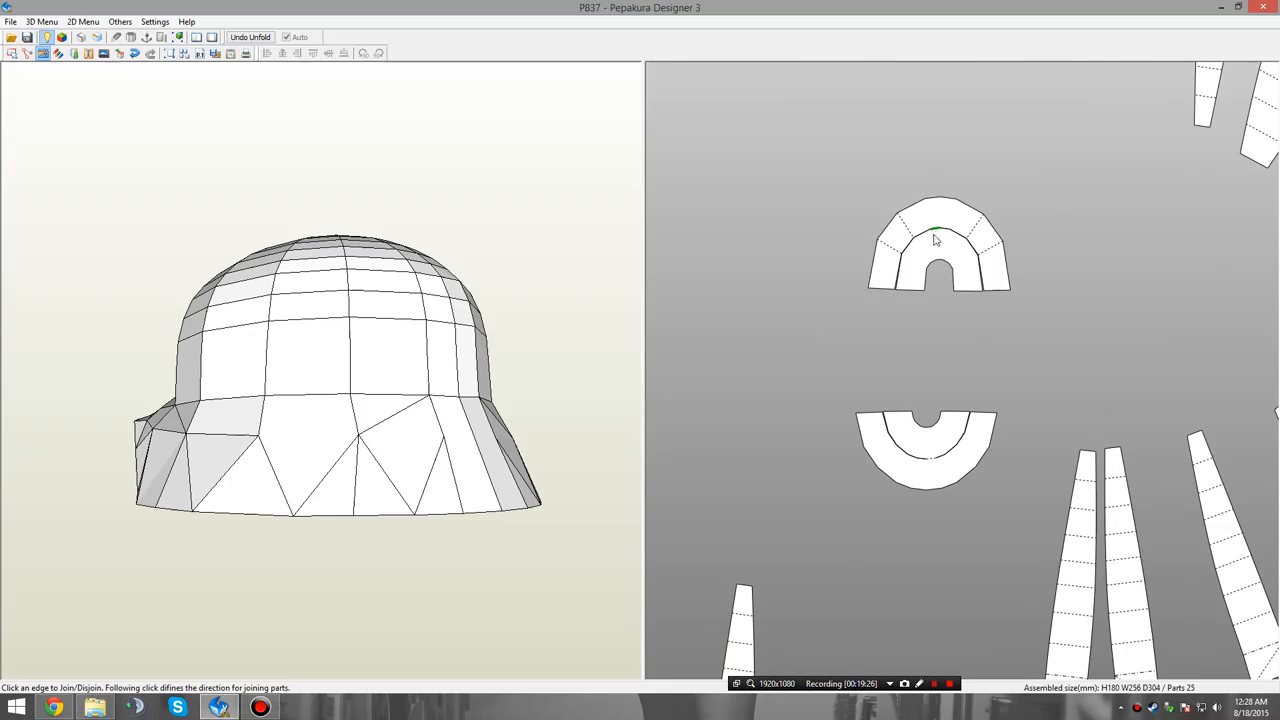
click(957, 418)
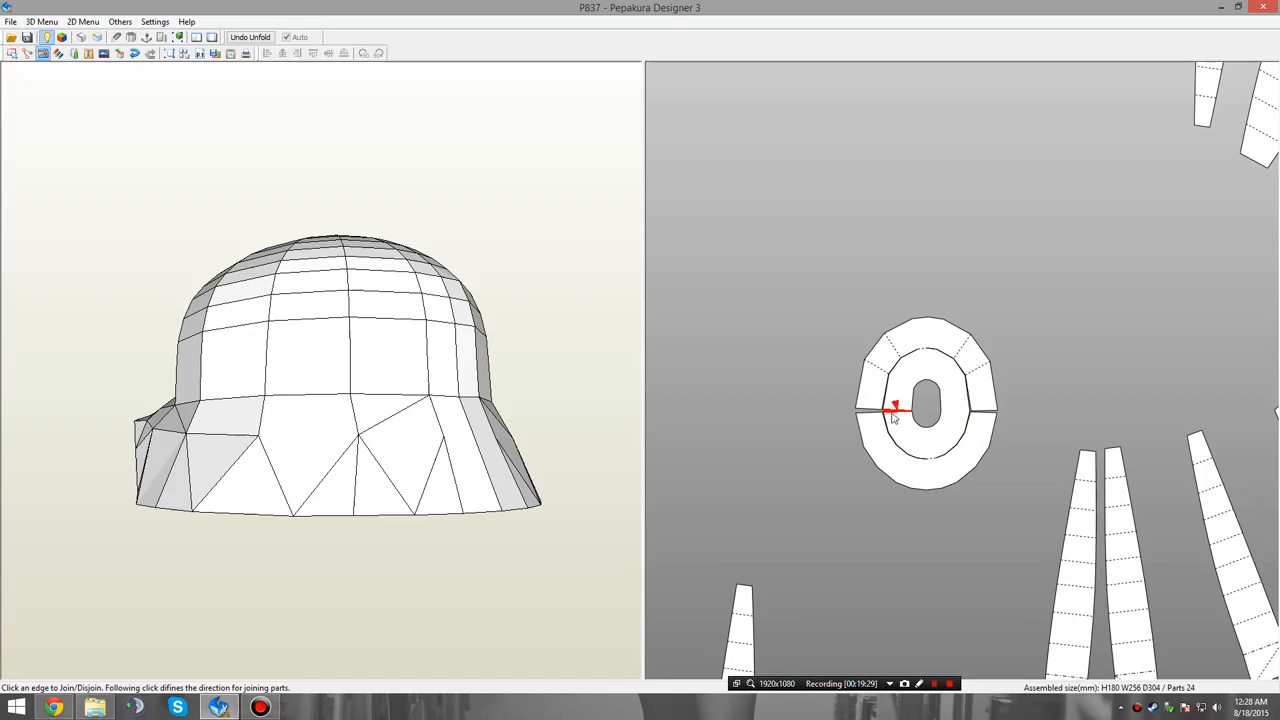
scroll(985, 436, down, 2)
middle_drag(1013, 482, 1009, 401)
scroll(997, 415, up, 4)
middle_drag(924, 354, 974, 437)
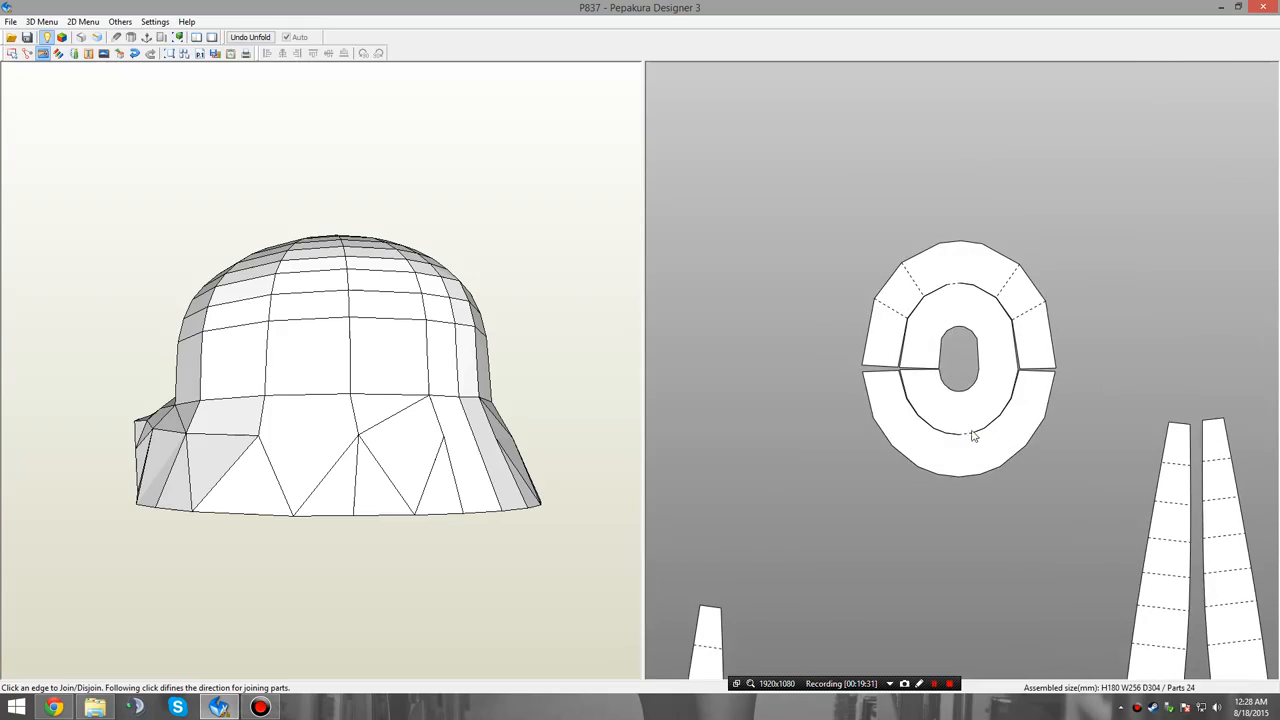
click(1003, 375)
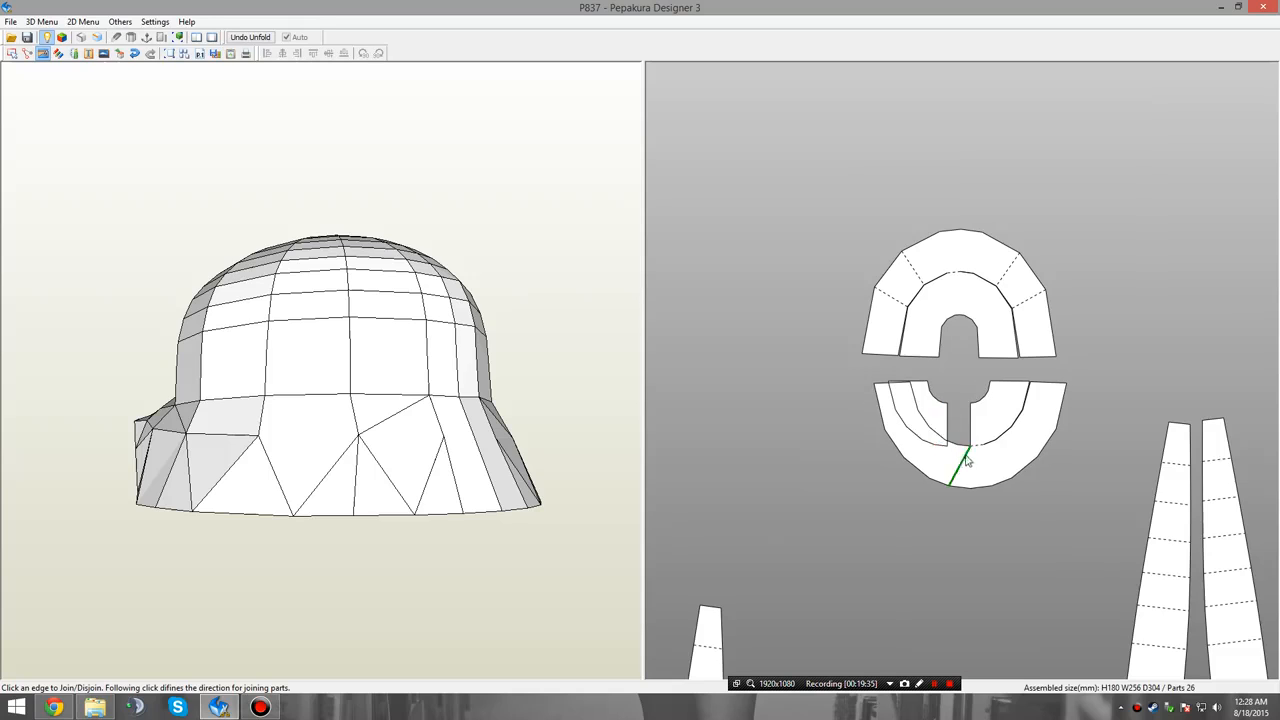
Split both half-rings of the crown top along the vertical centre line and join the quarters into a left and a right half-ring.
click(971, 462)
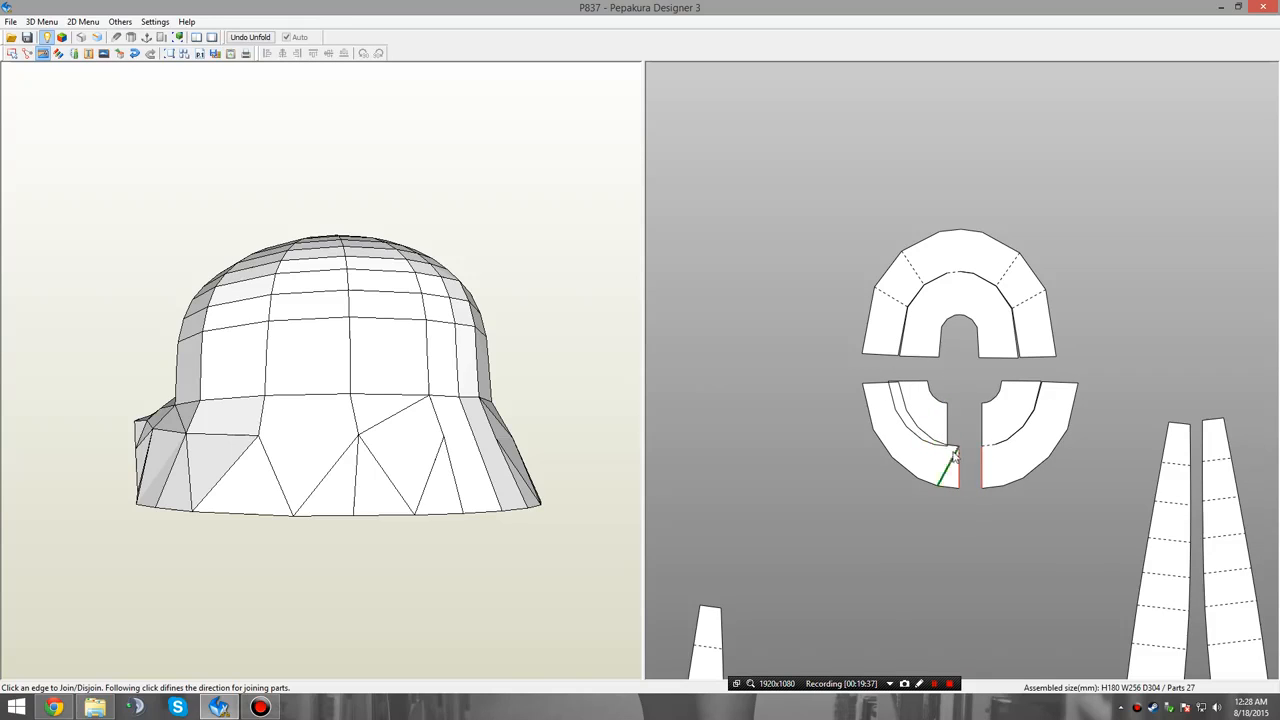
click(955, 451)
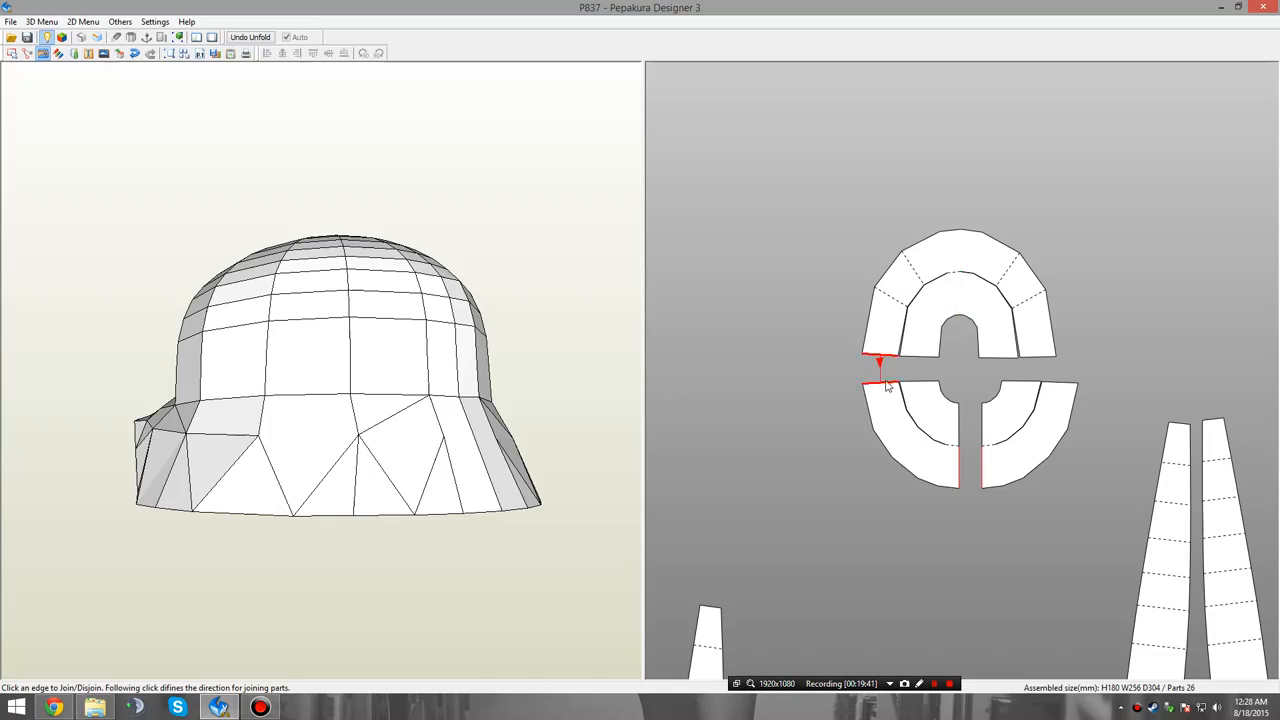
click(960, 300)
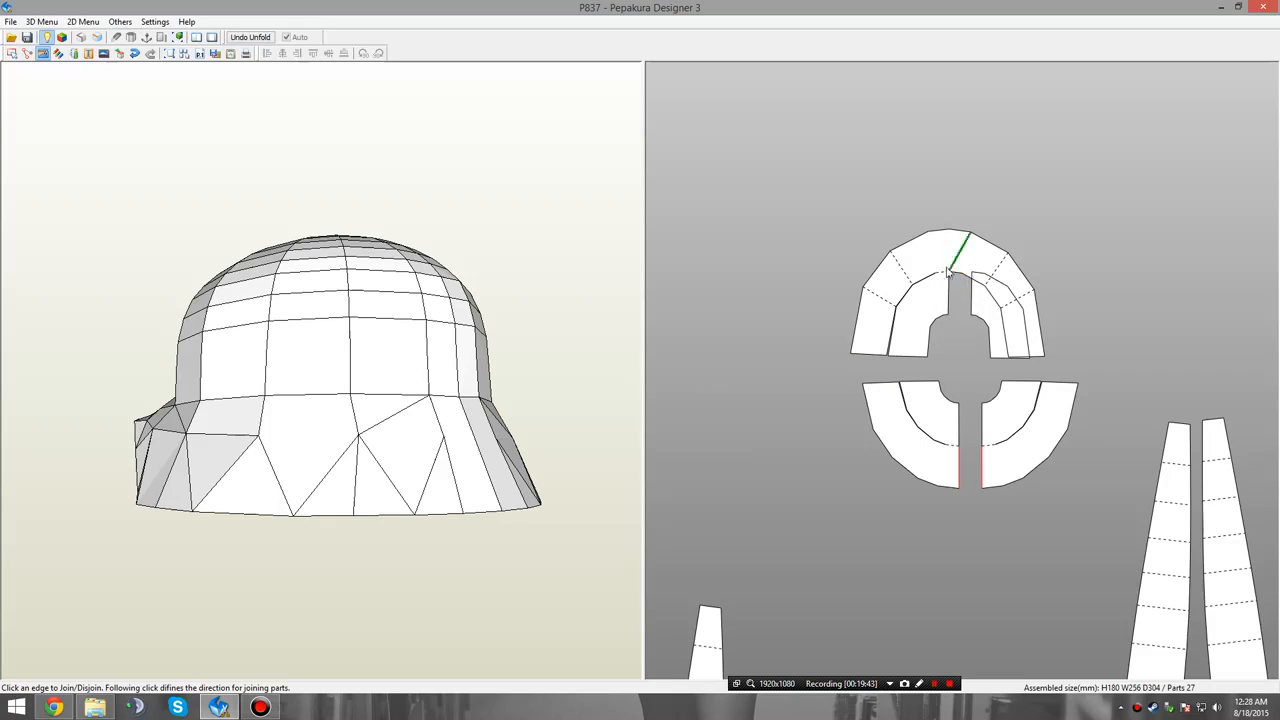
click(941, 283)
click(946, 232)
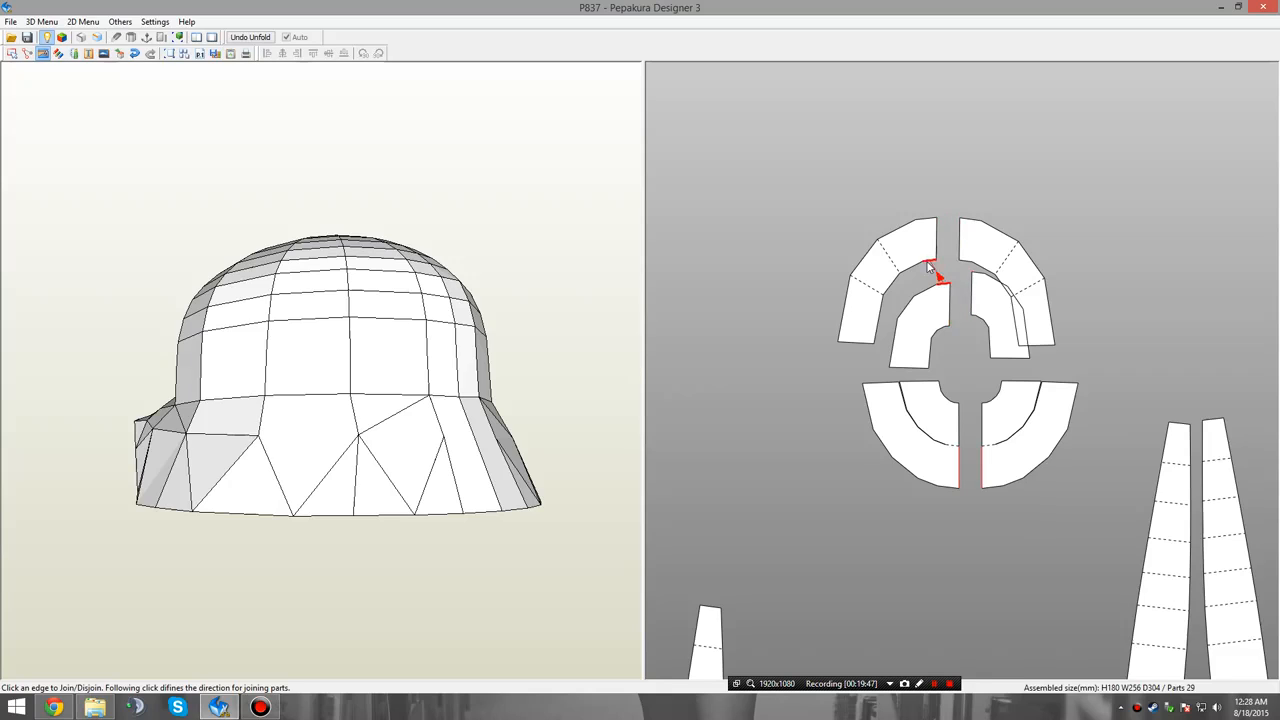
click(935, 272)
click(972, 268)
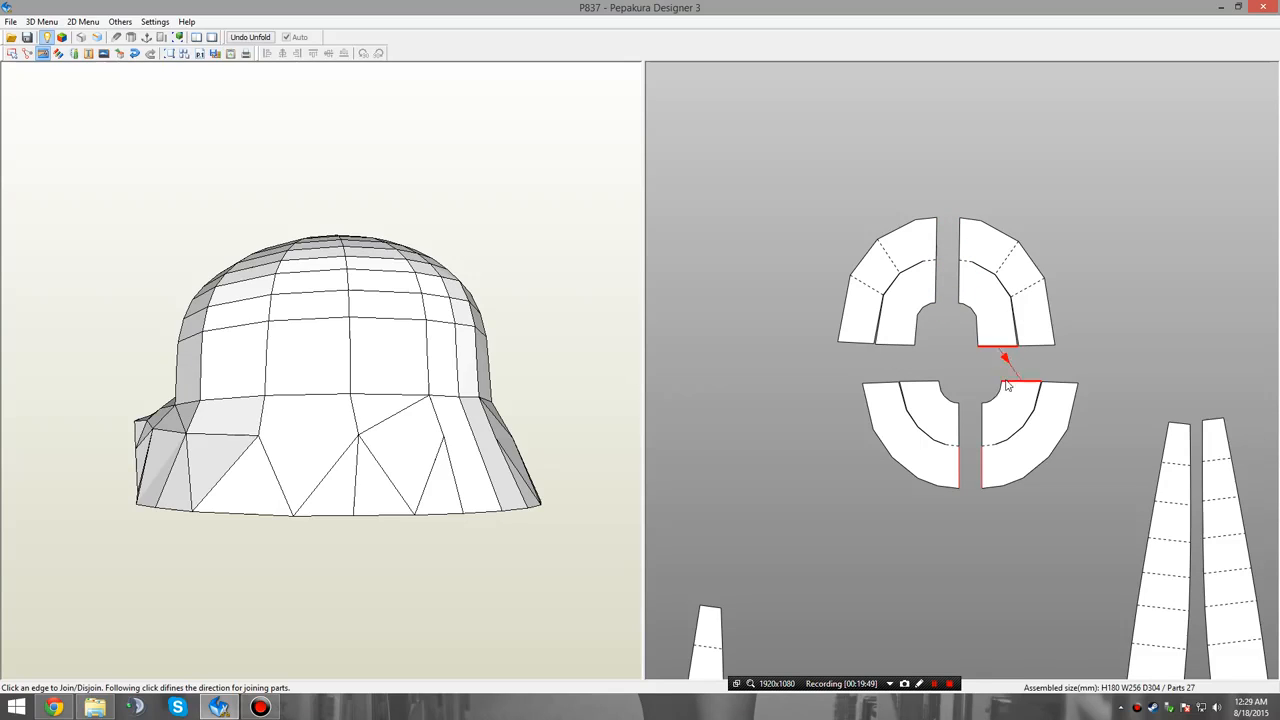
click(1008, 382)
click(921, 387)
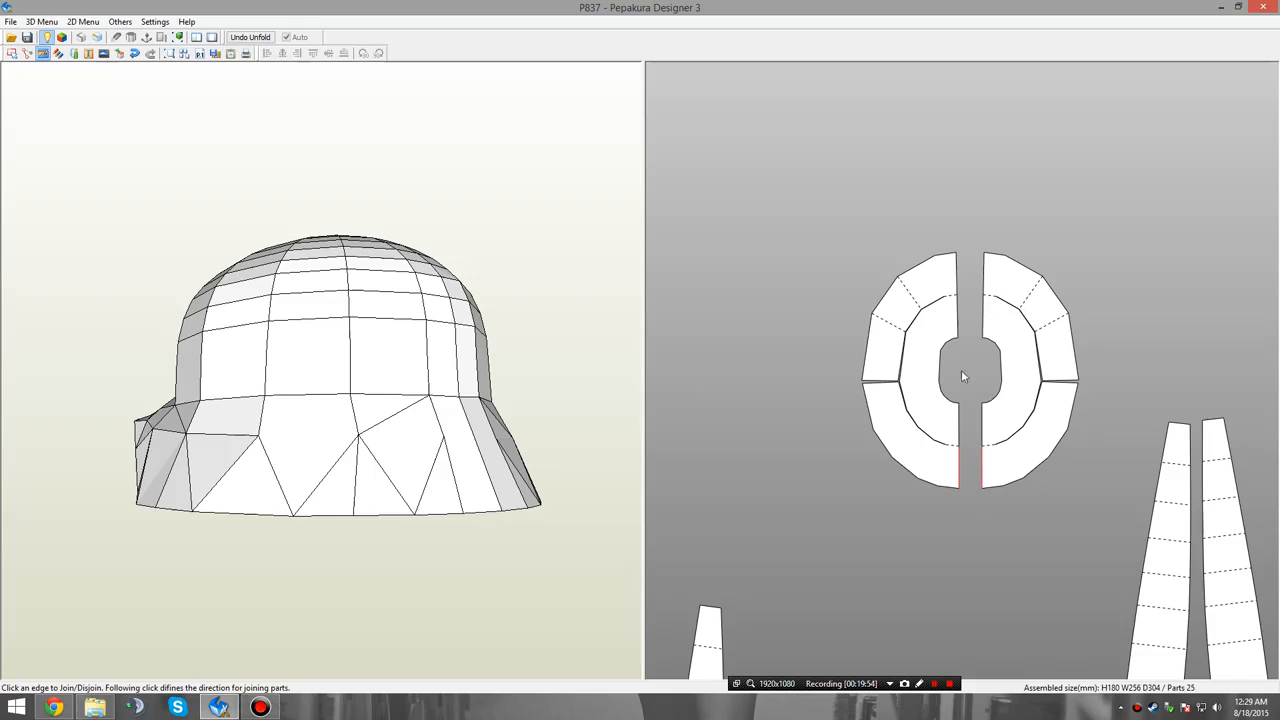
Disjoin the small oval crown cap lengthwise into two halves.
scroll(883, 527, down, 5)
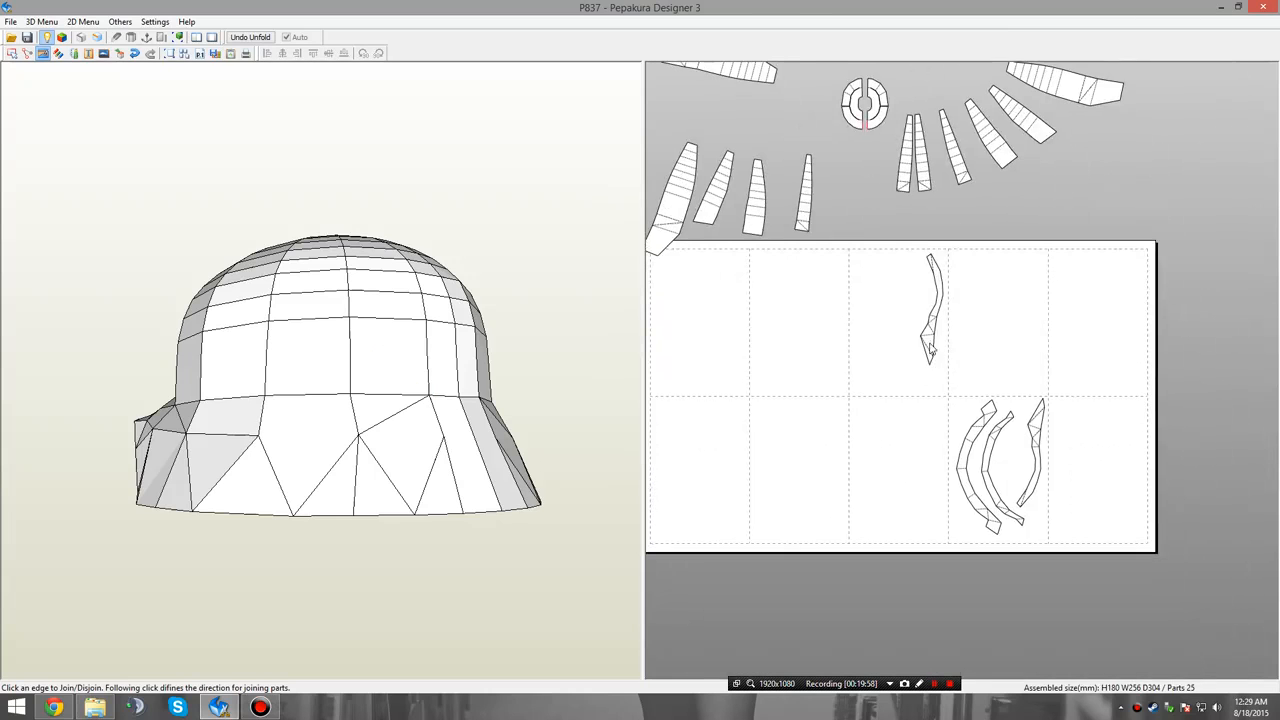
middle_drag(933, 313, 1045, 452)
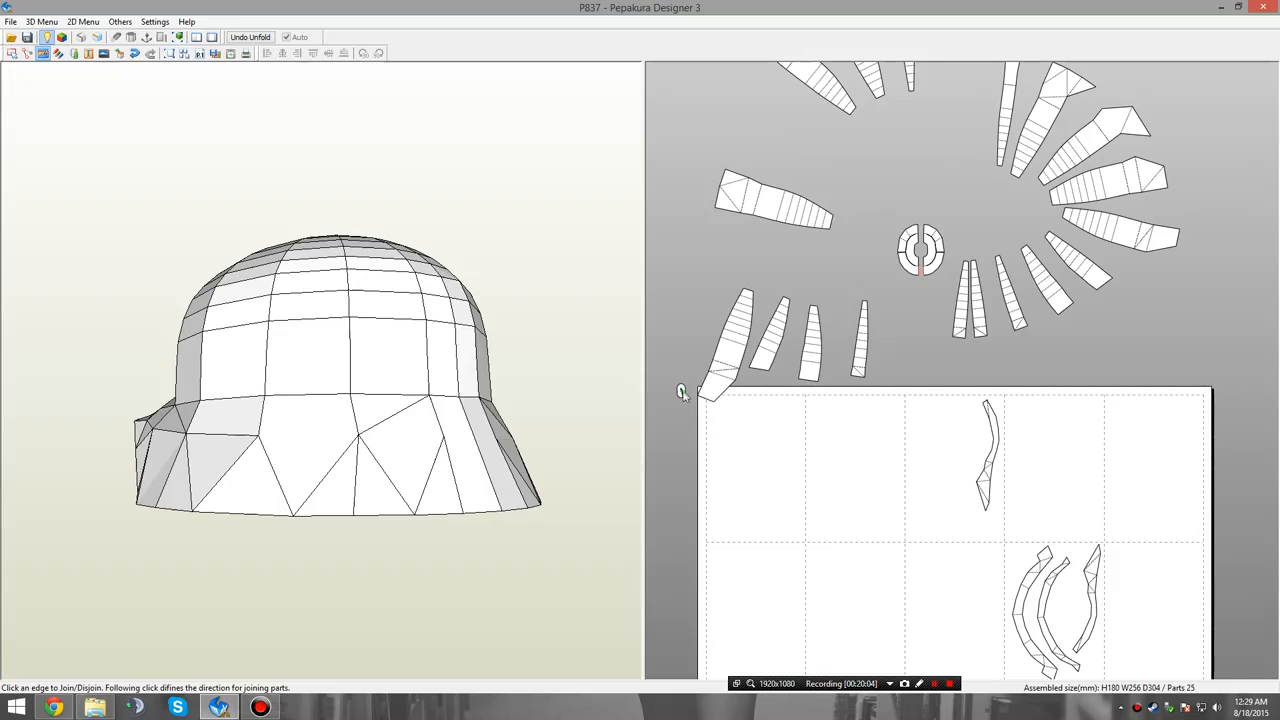
scroll(684, 402, up, 2)
scroll(860, 400, up, 5)
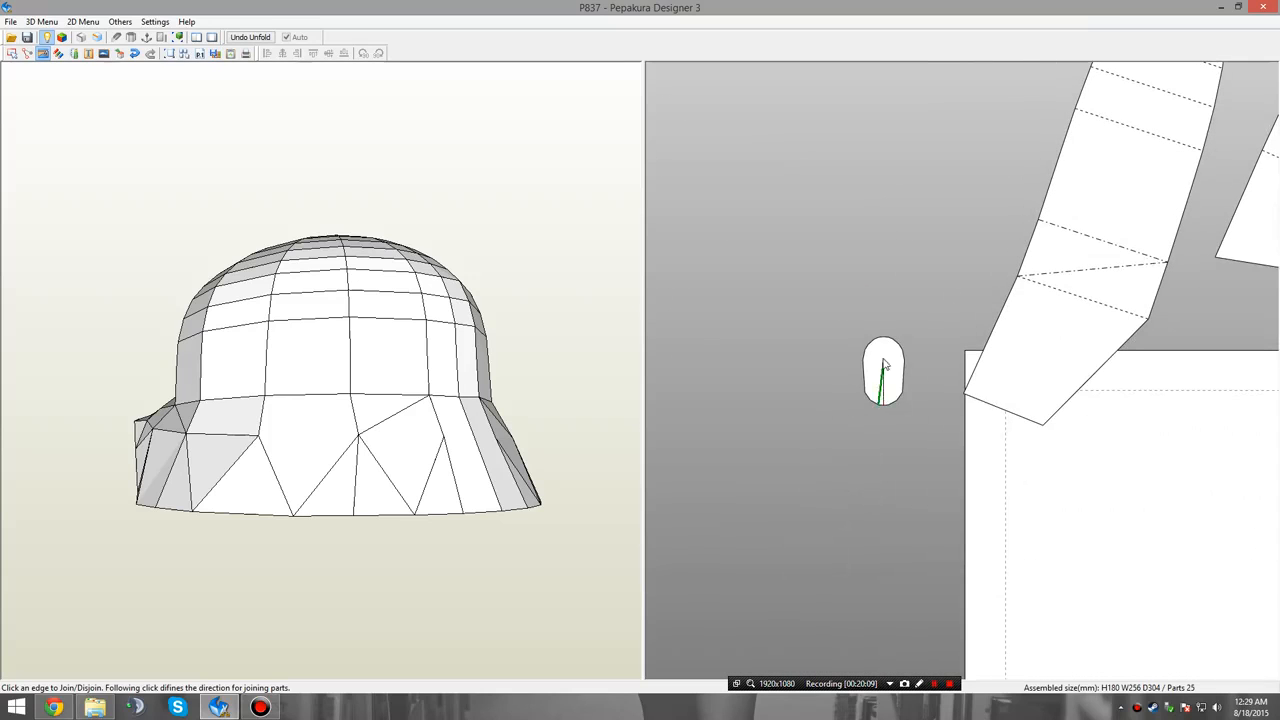
click(884, 355)
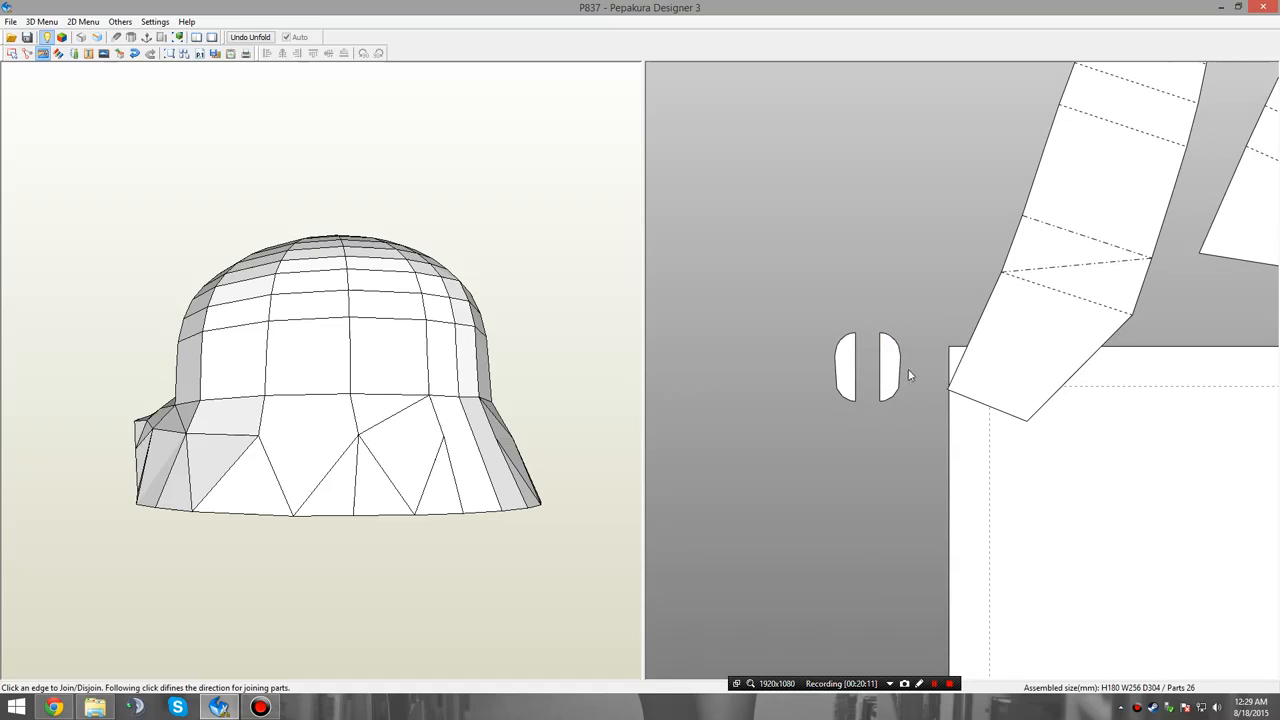
Join the two crown cap halves to the inner edges of the left and right half-rings.
middle_drag(949, 380, 908, 404)
scroll(909, 405, down, 4)
middle_drag(1002, 306, 820, 371)
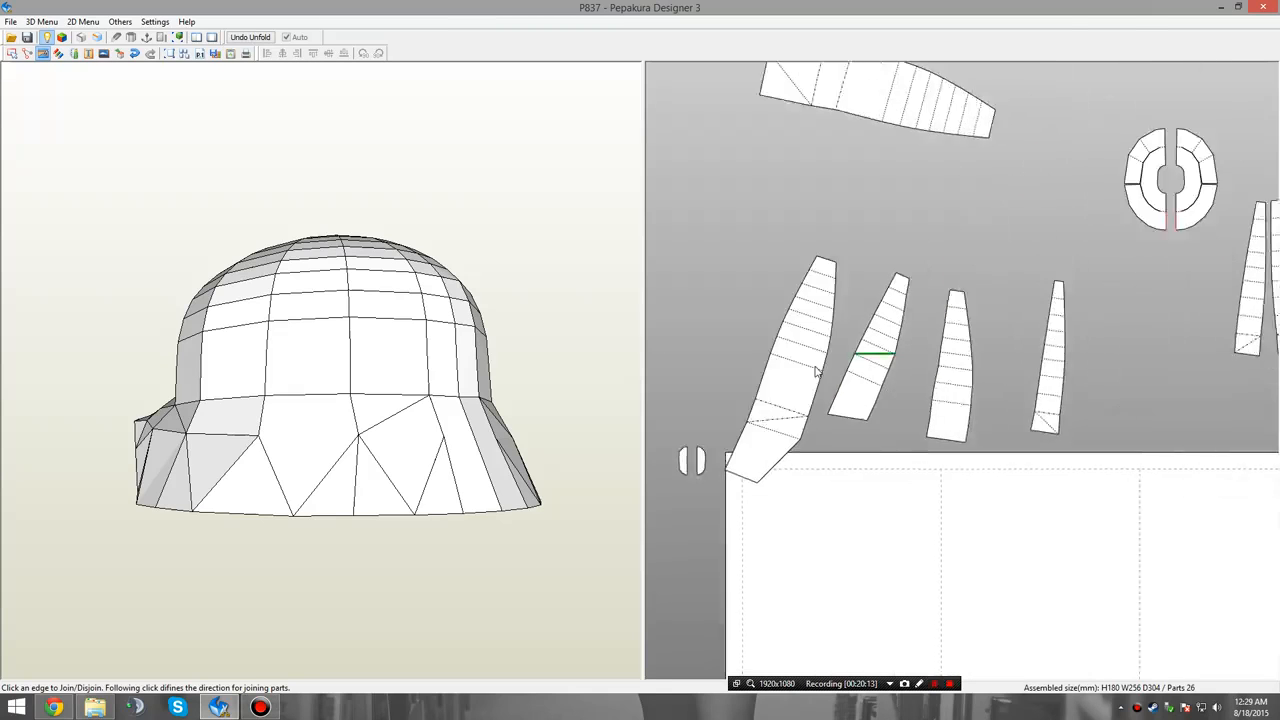
middle_drag(1208, 206, 1041, 387)
click(1037, 233)
scroll(1040, 385, up, 3)
click(1059, 292)
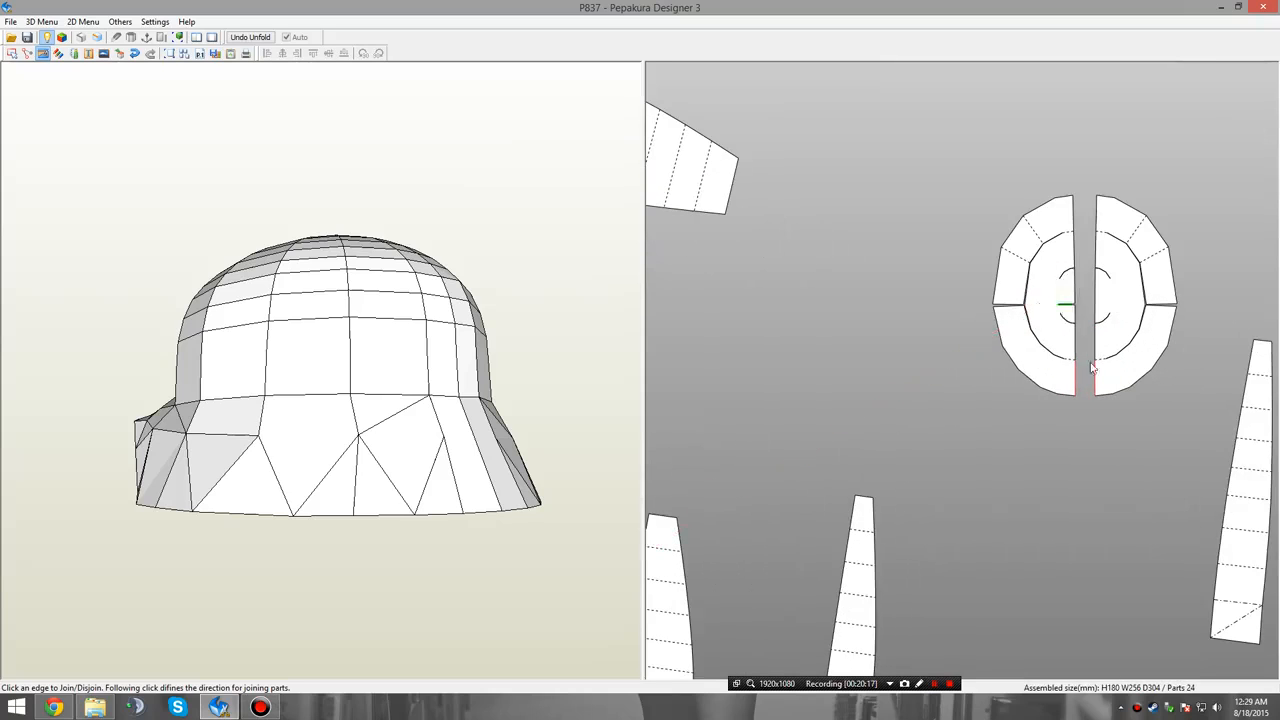
Examine which brim, skirt and side panel parts in the pattern correspond to the faces along the helmet's lower edge.
middle_drag(1131, 457, 1057, 411)
scroll(1058, 412, down, 3)
middle_drag(948, 640, 975, 256)
scroll(1026, 340, down, 4)
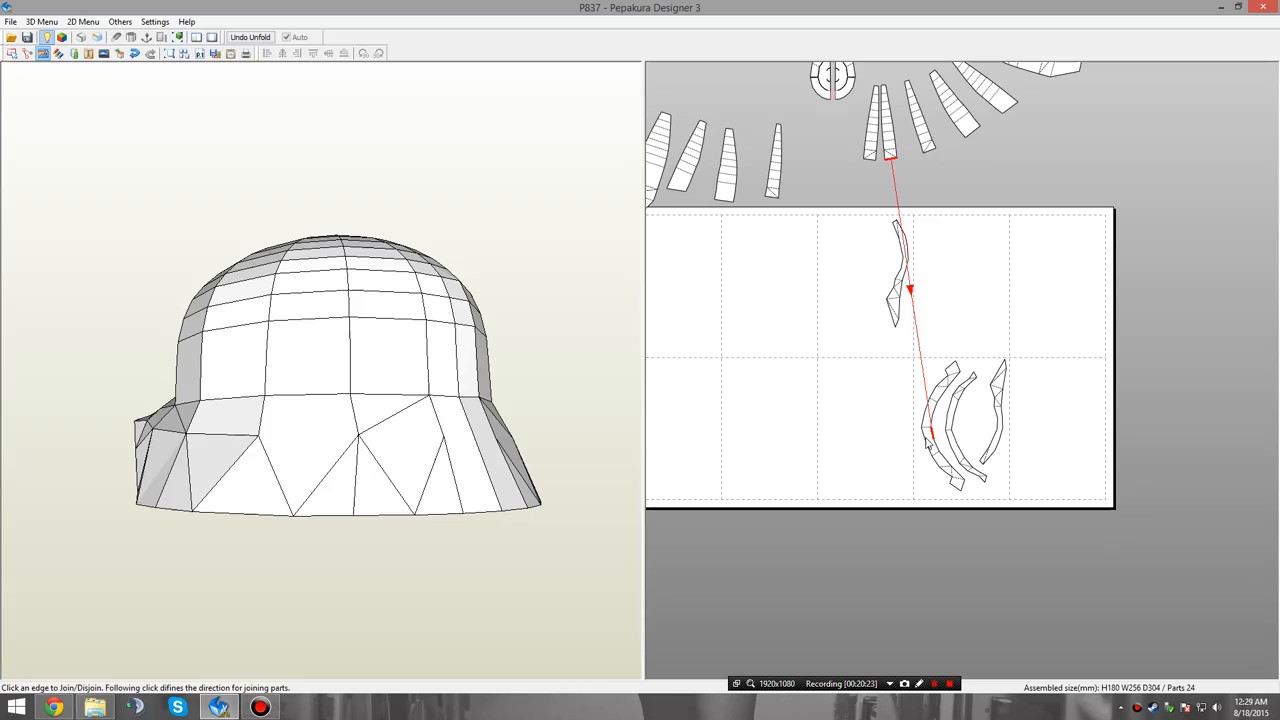
right_drag(363, 506, 494, 522)
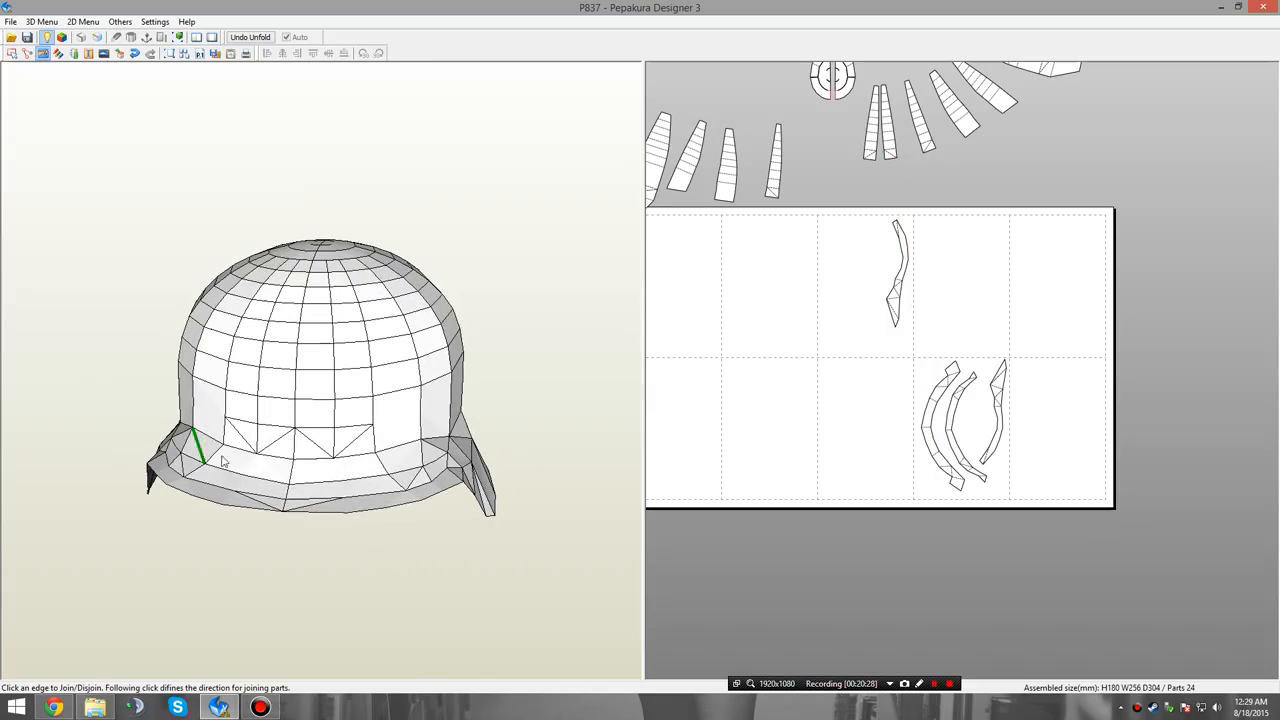
right_drag(222, 460, 240, 436)
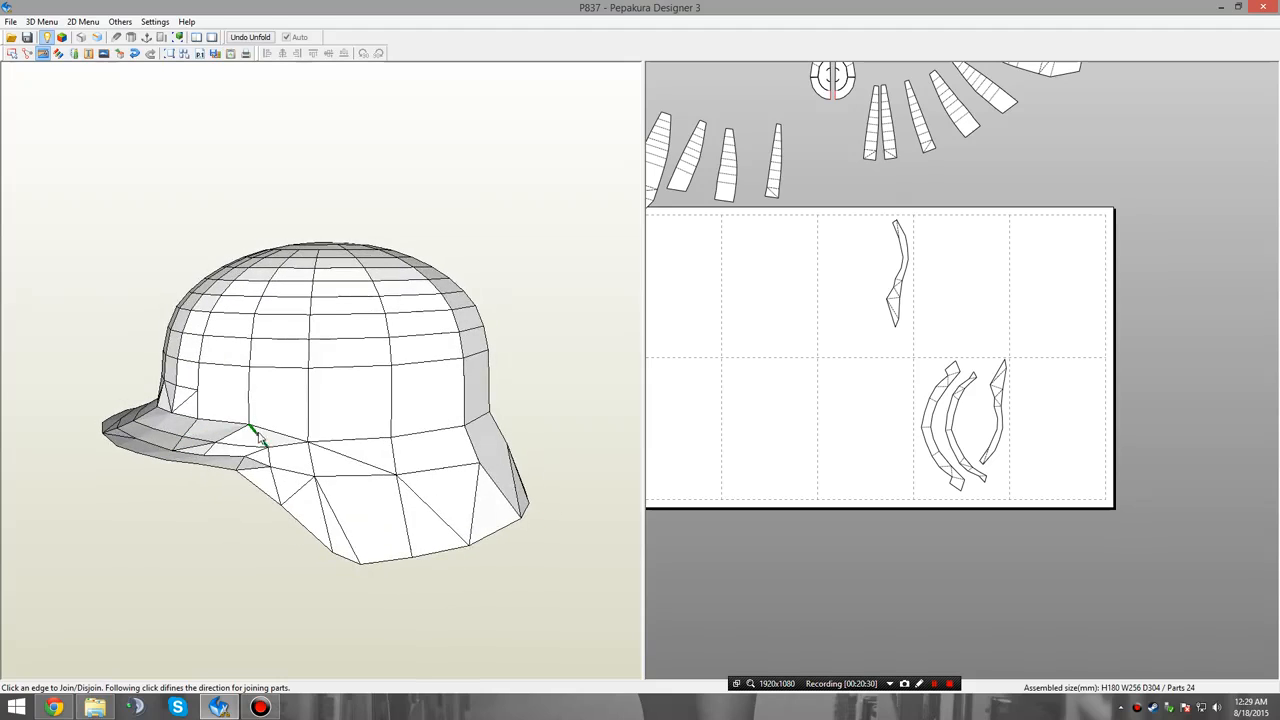
right_click(766, 310)
click(767, 315)
click(282, 477)
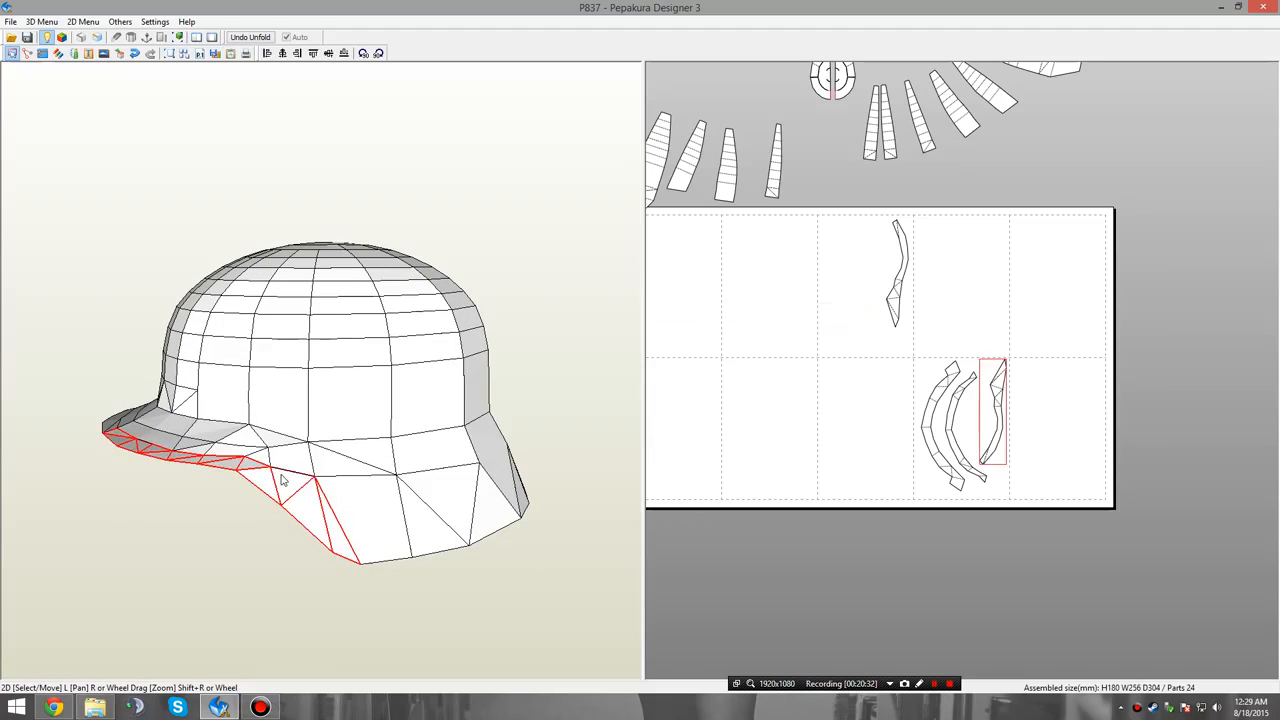
click(287, 460)
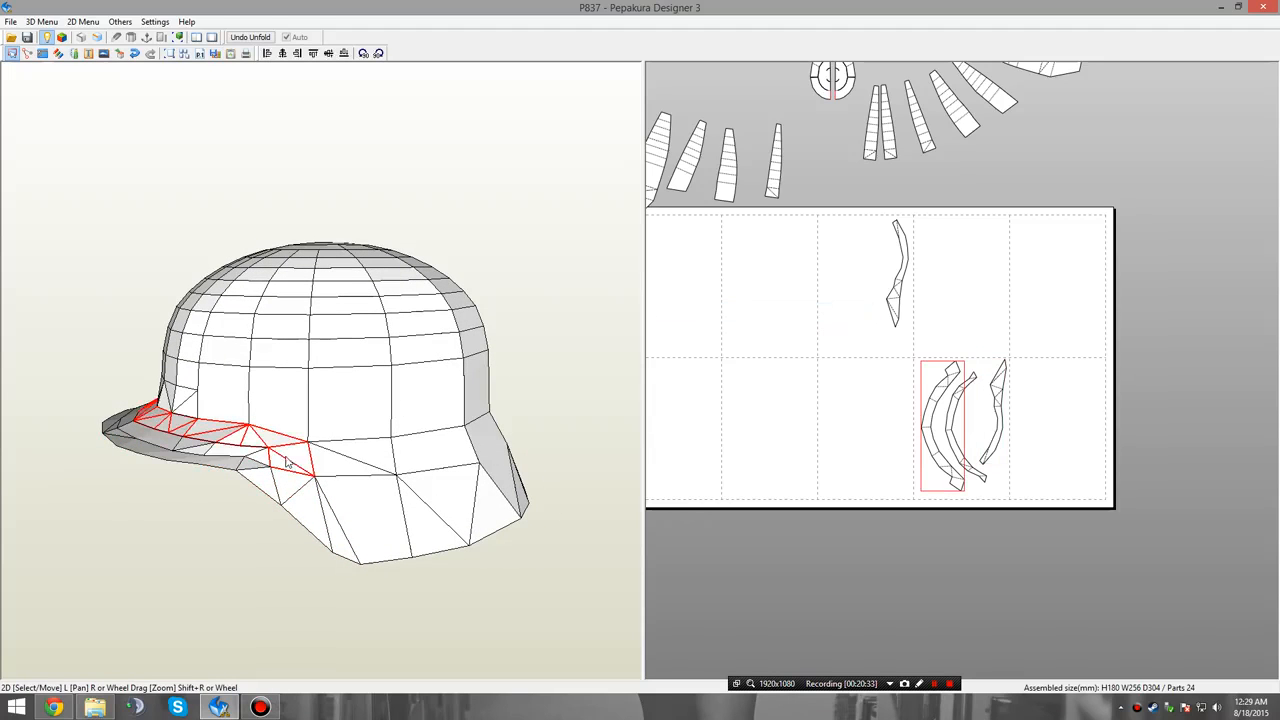
click(339, 446)
drag(322, 497, 438, 516)
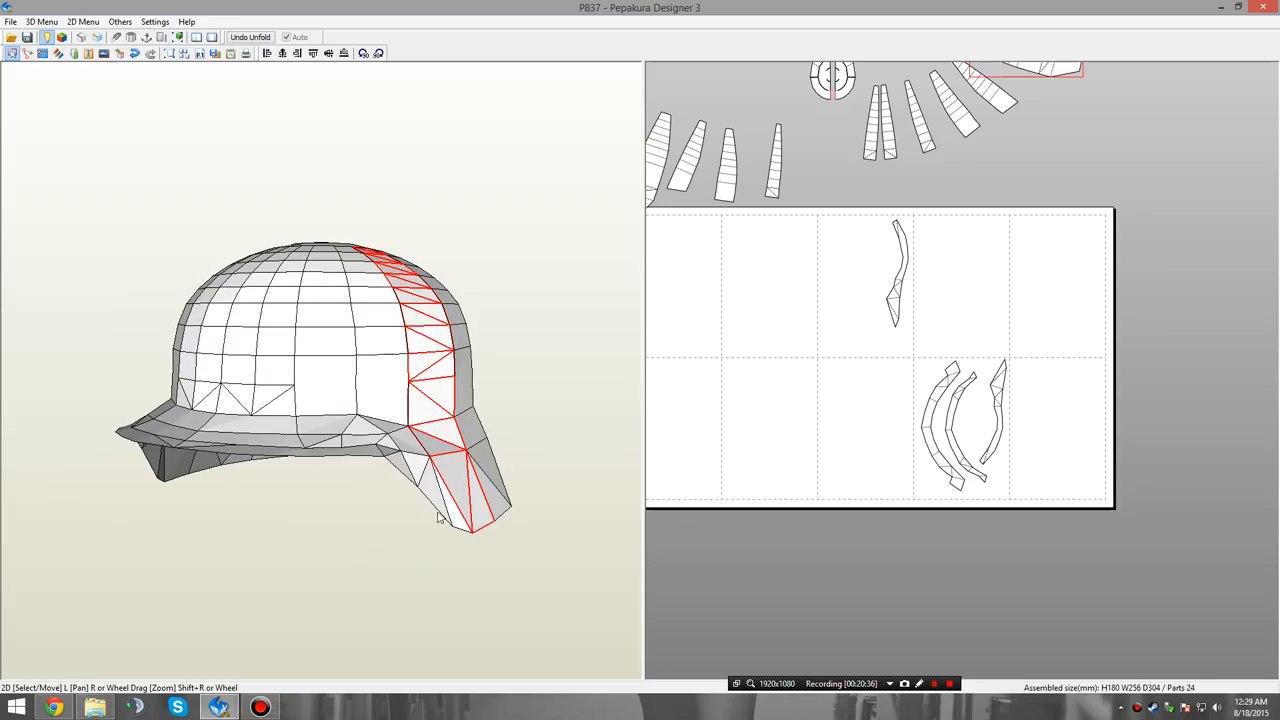
drag(409, 428, 368, 447)
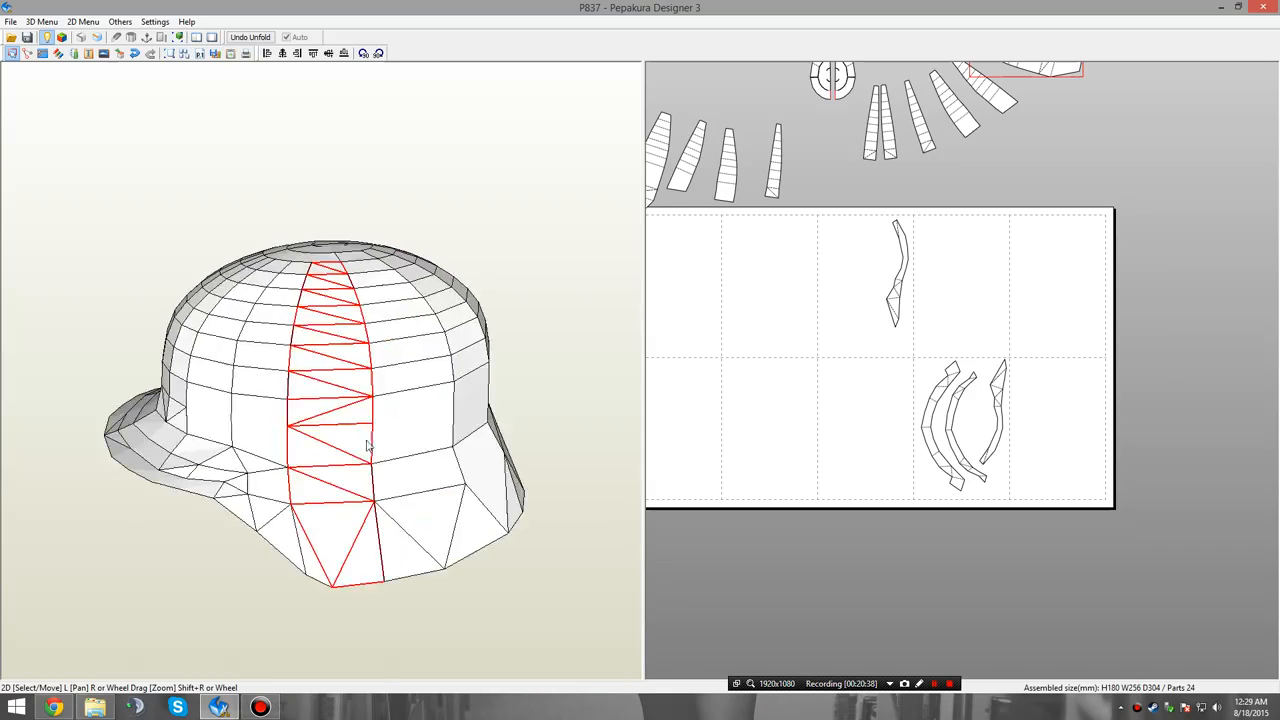
drag(212, 474, 203, 452)
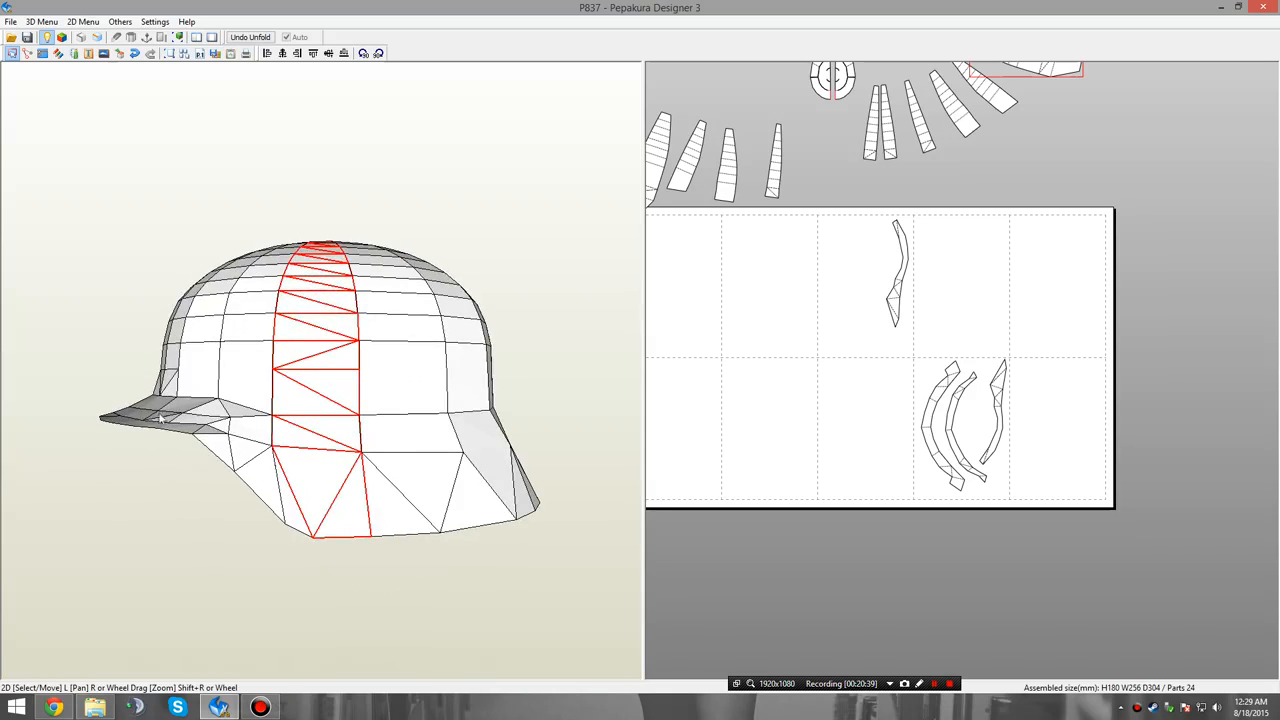
click(172, 407)
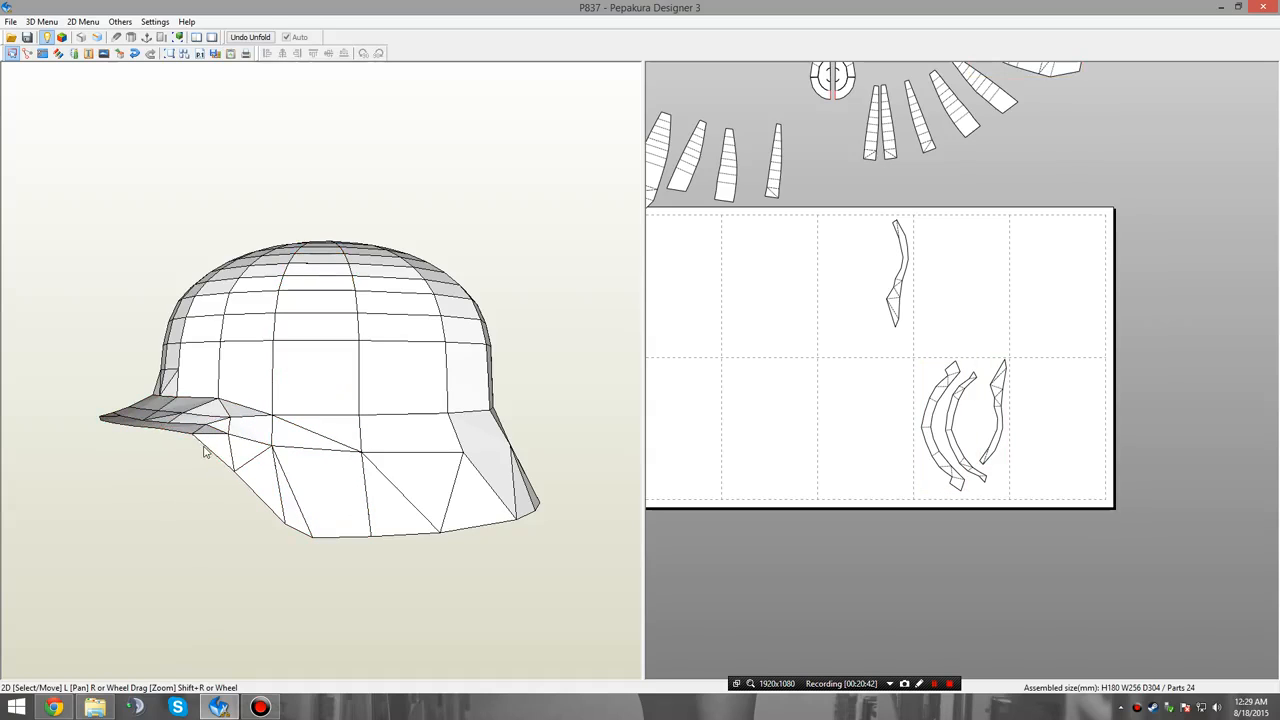
Rotate the wide and the narrow curved brim strips so both arcs lie horizontally with their ends facing up.
click(215, 425)
click(222, 425)
scroll(990, 467, up, 2)
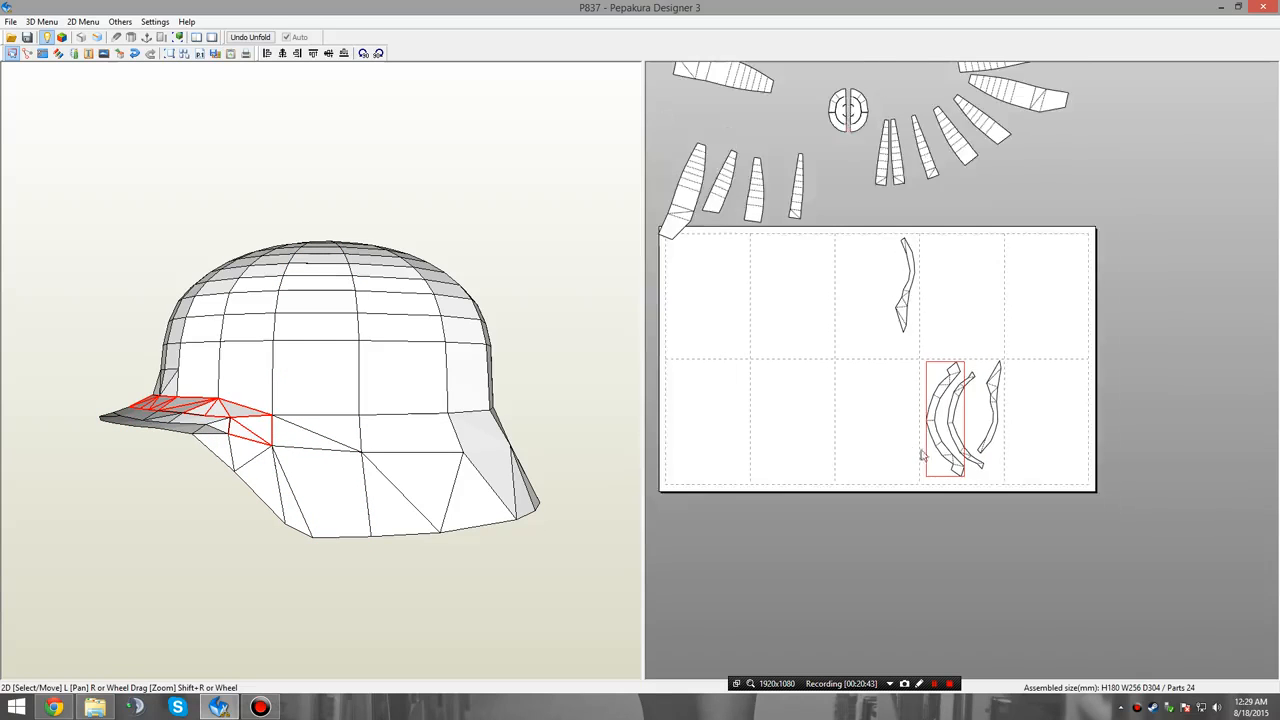
scroll(975, 455, down, 2)
right_click(885, 439)
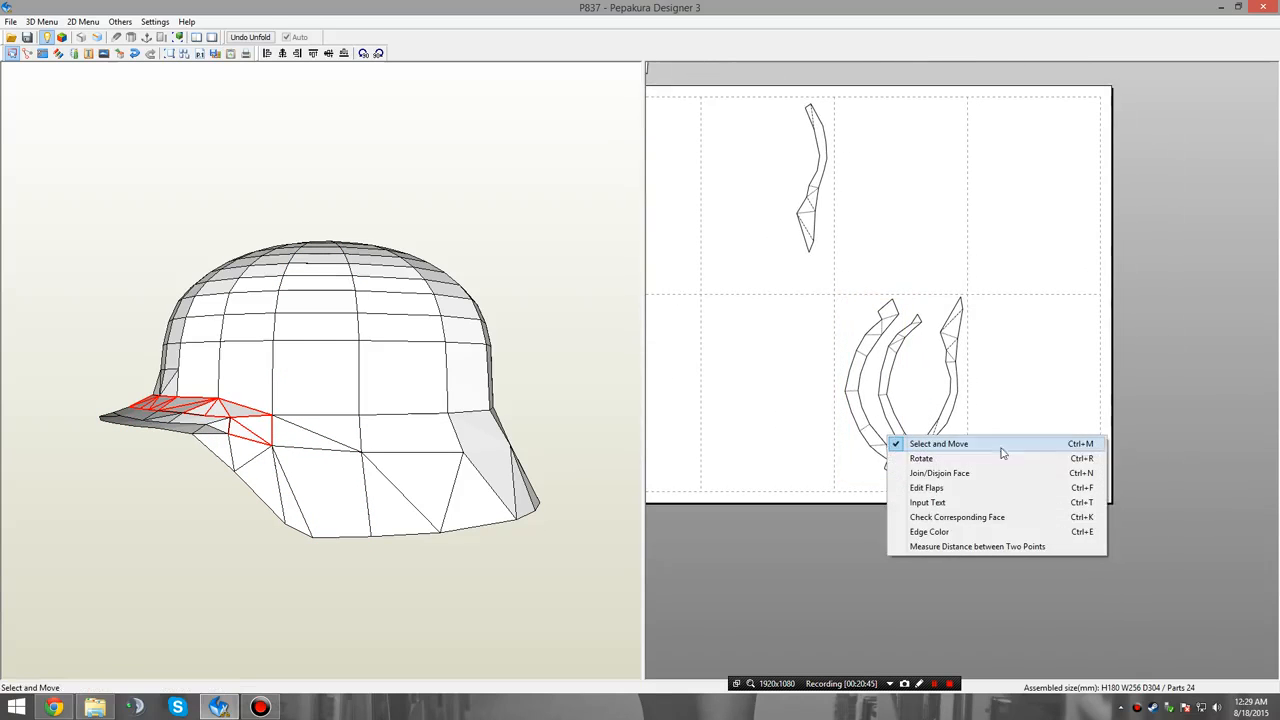
click(922, 459)
click(866, 355)
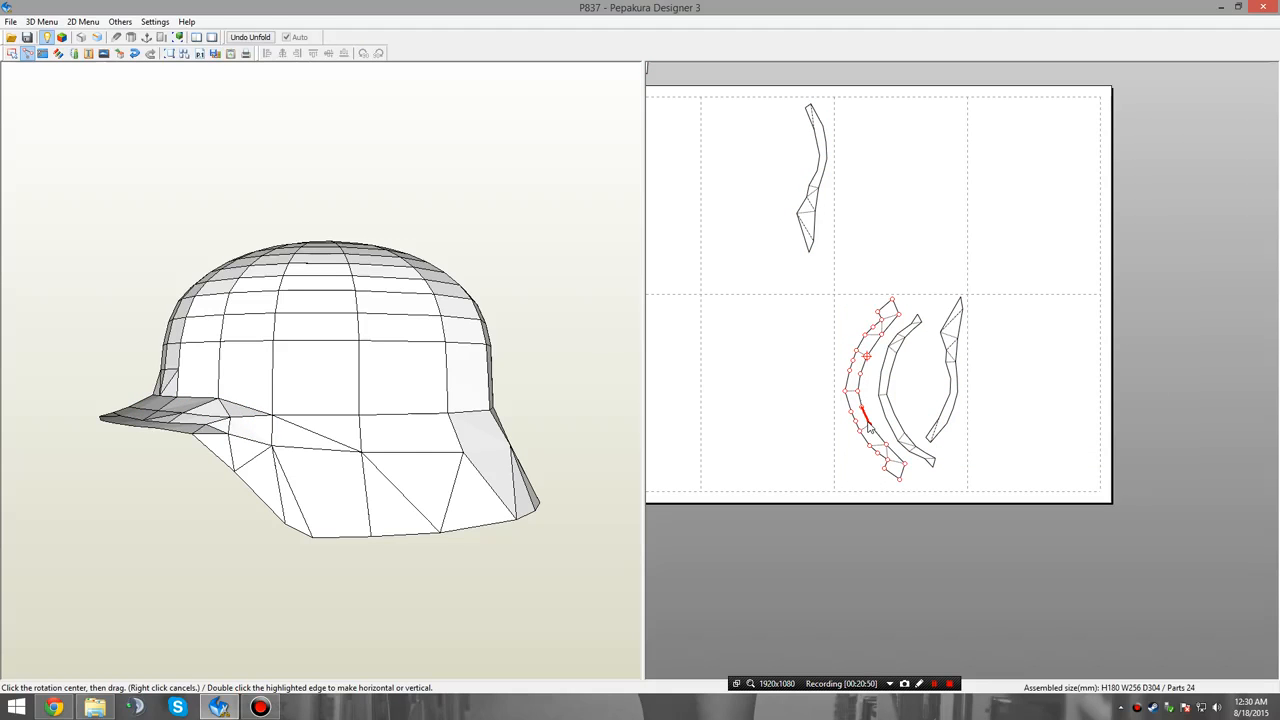
drag(867, 423, 903, 400)
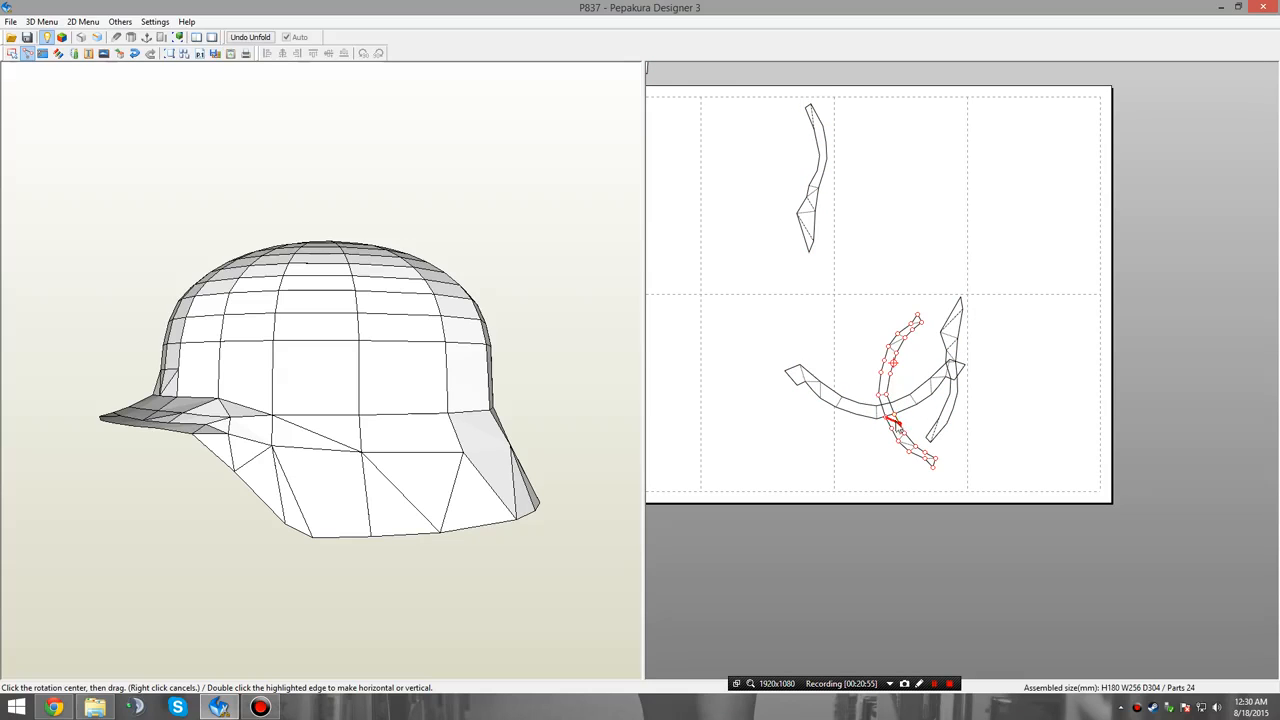
drag(900, 432, 958, 355)
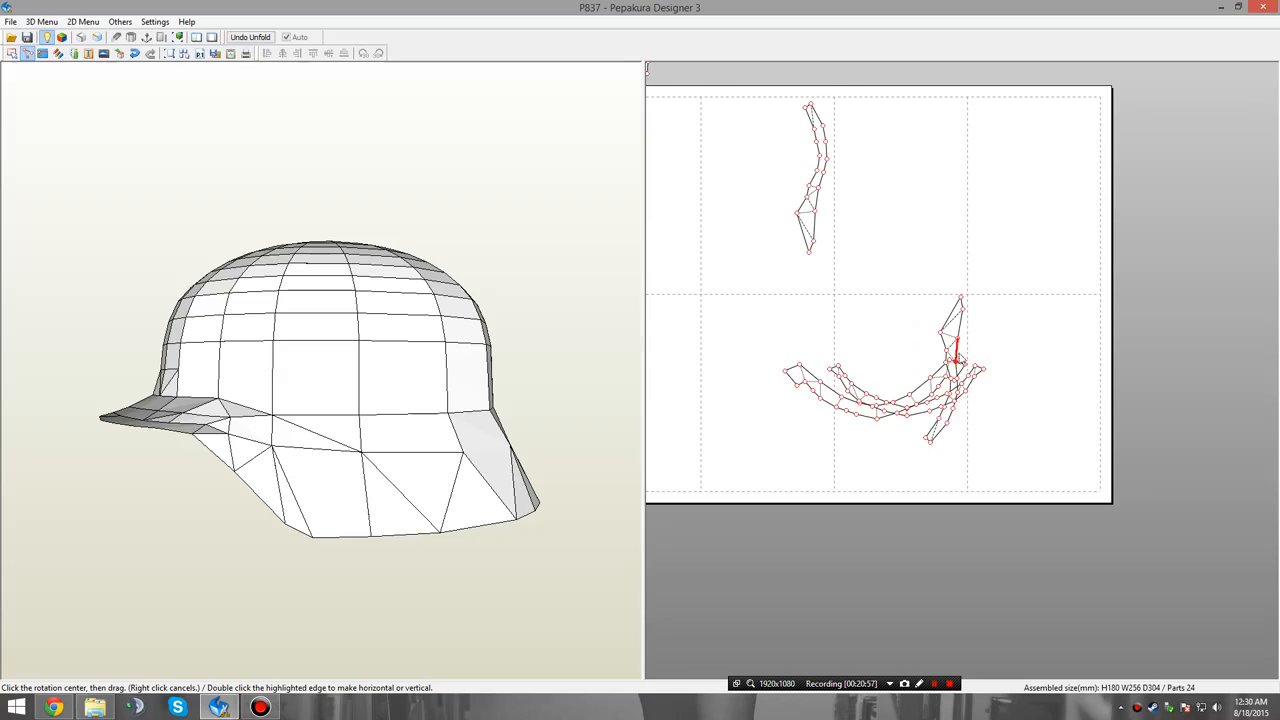
Move the two rotated brim strips apart on the page, the narrow one above the wide one.
right_click(1014, 311)
click(1020, 325)
drag(908, 411, 854, 315)
click(866, 410)
drag(864, 410, 758, 446)
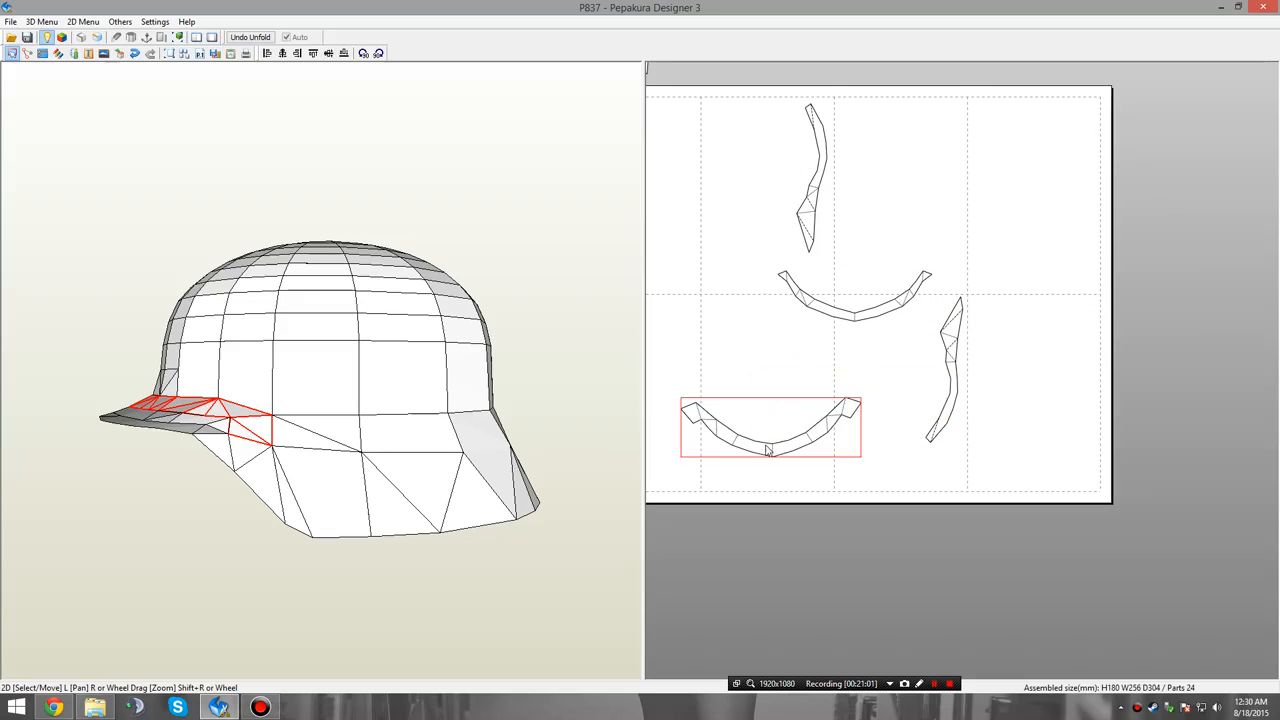
Identify the outer rim strip on the helmet's front edge and rotate it so its narrow end points toward the centre.
click(856, 322)
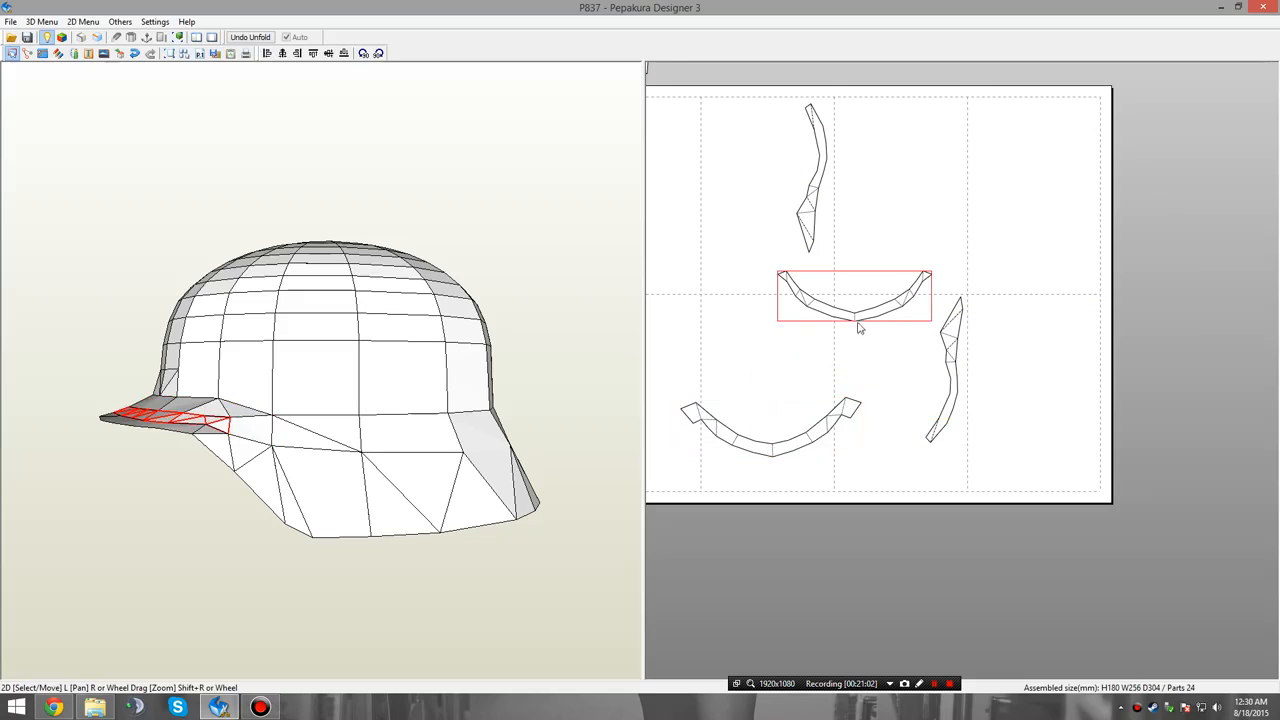
drag(343, 449, 412, 470)
click(332, 469)
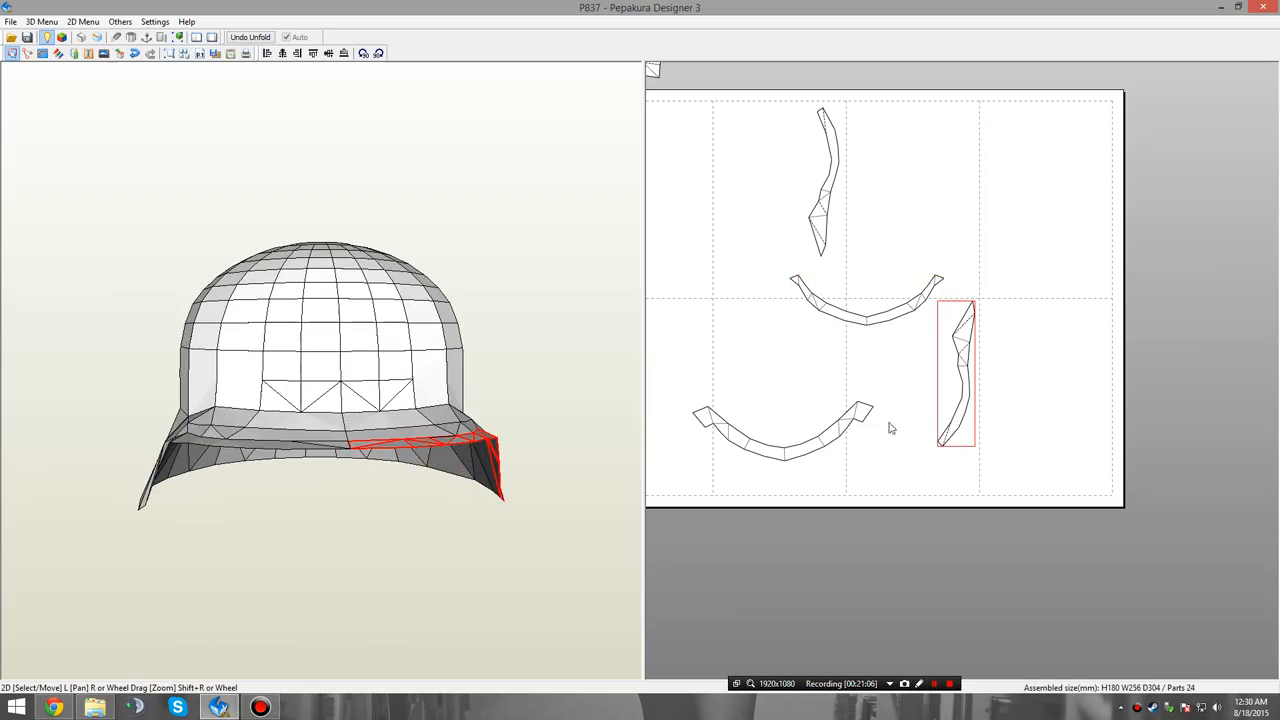
drag(602, 470, 470, 484)
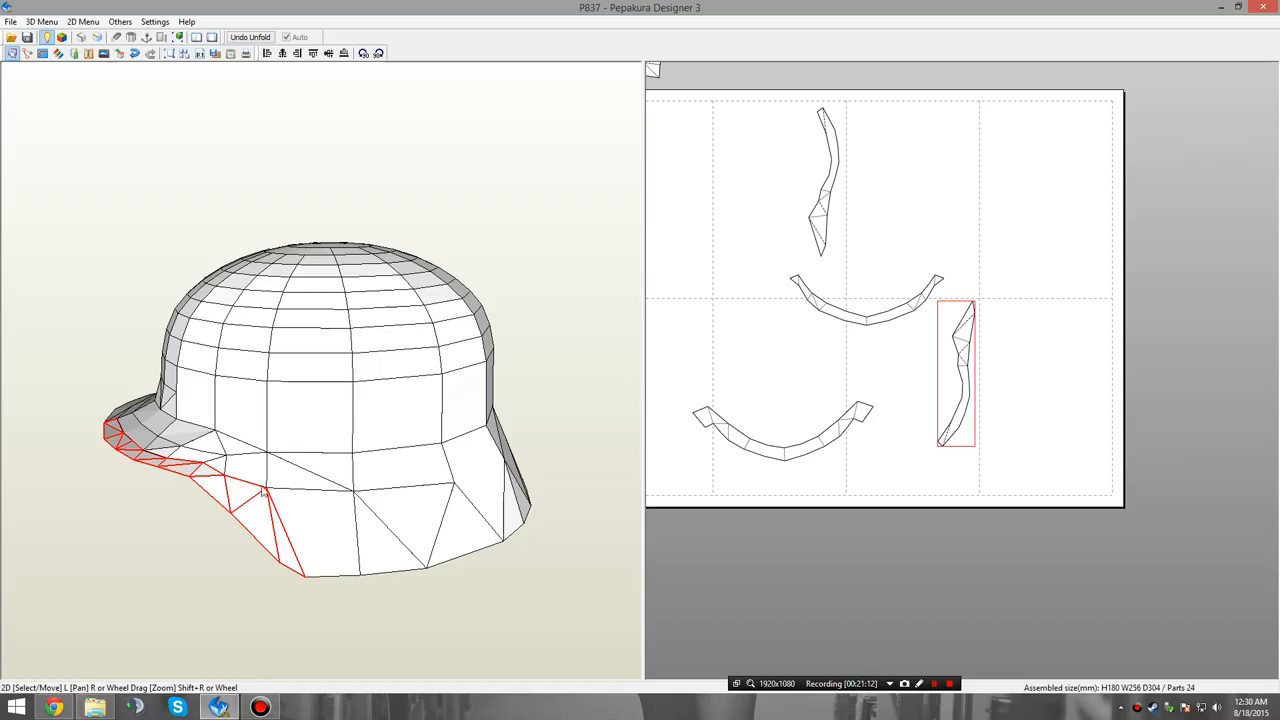
right_click(880, 368)
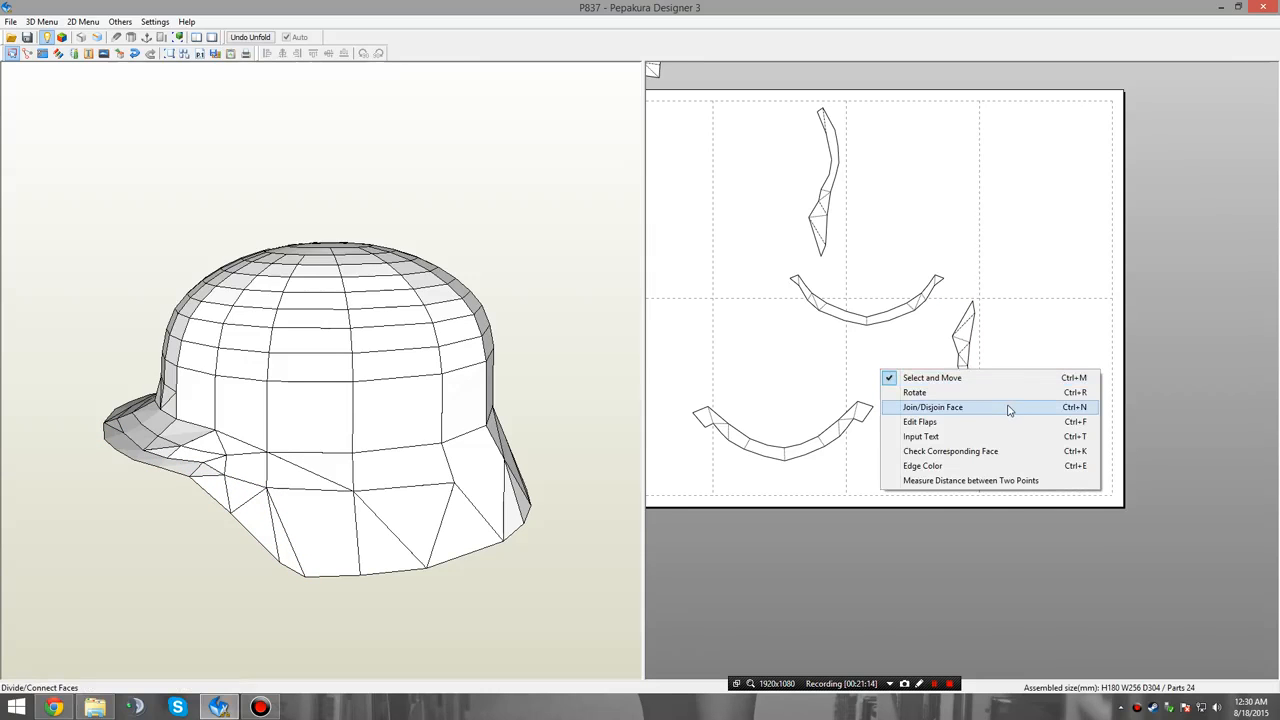
click(914, 392)
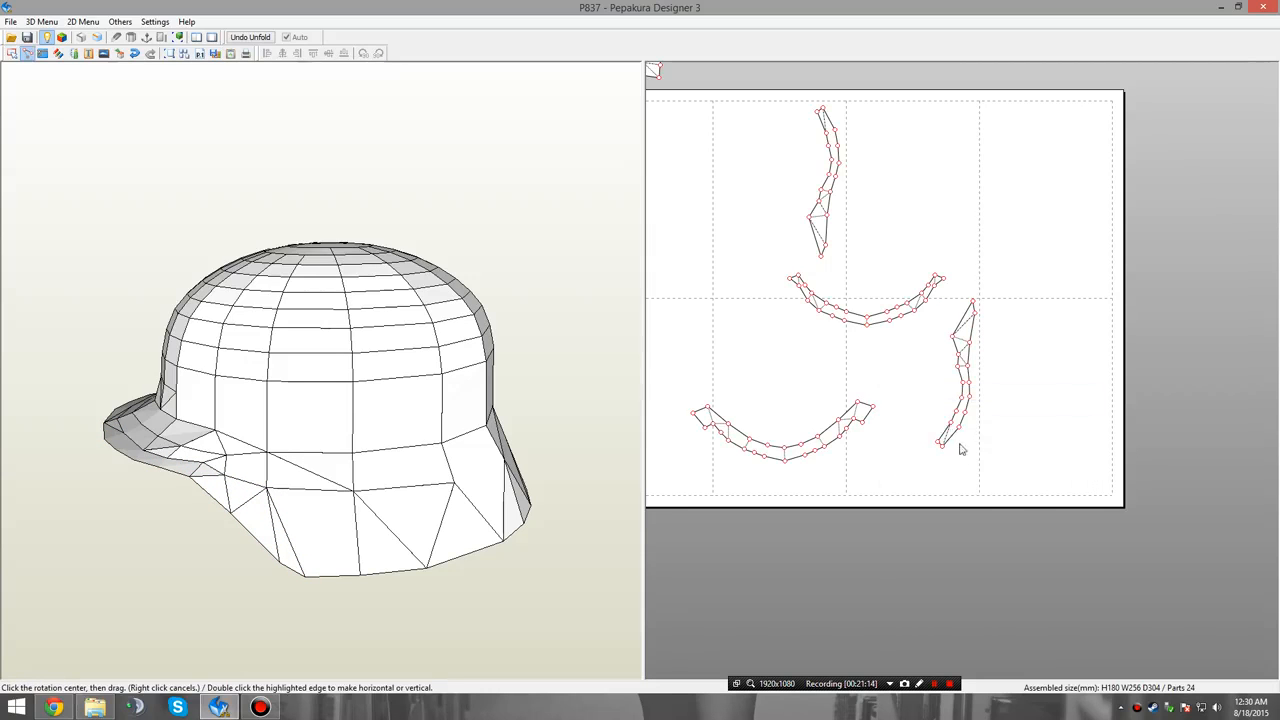
mouse_move(942, 447)
mouse_down()
mouse_move(930, 455)
mouse_move(940, 458)
mouse_up()
Join the two outer rim strips at their narrow front ends into one continuous arc.
right_click(867, 467)
click(918, 503)
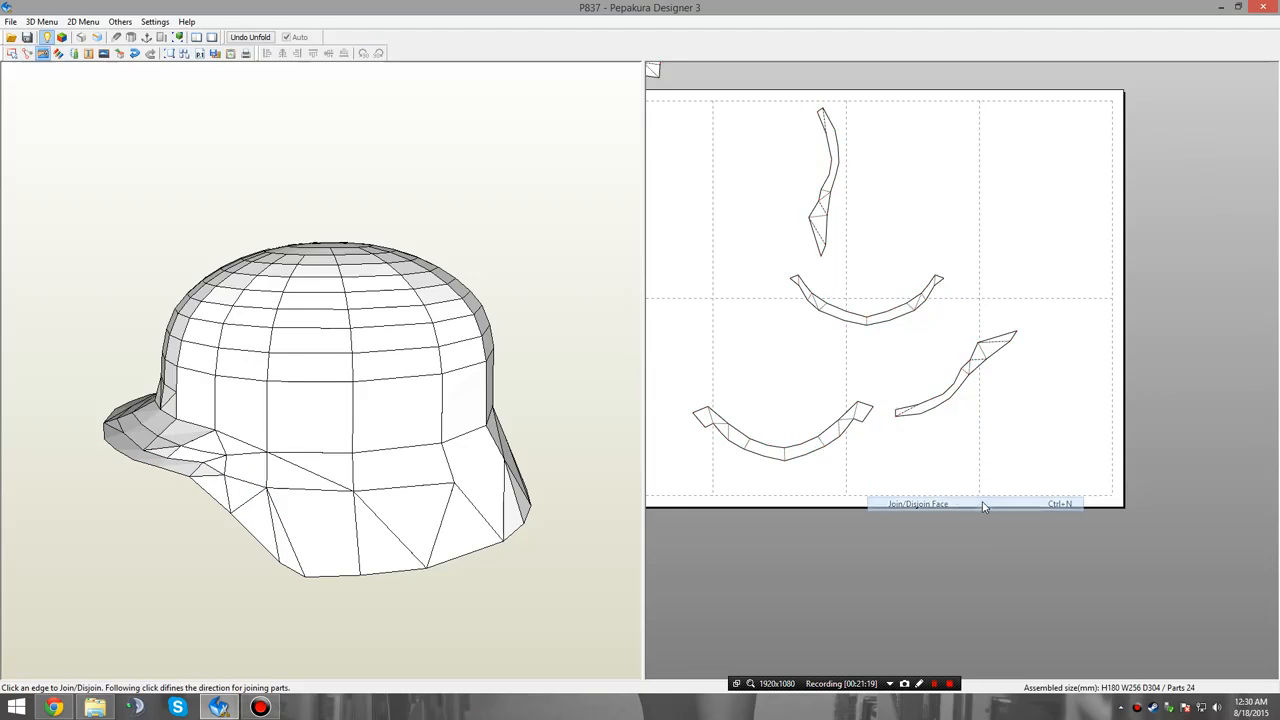
click(895, 415)
click(895, 415)
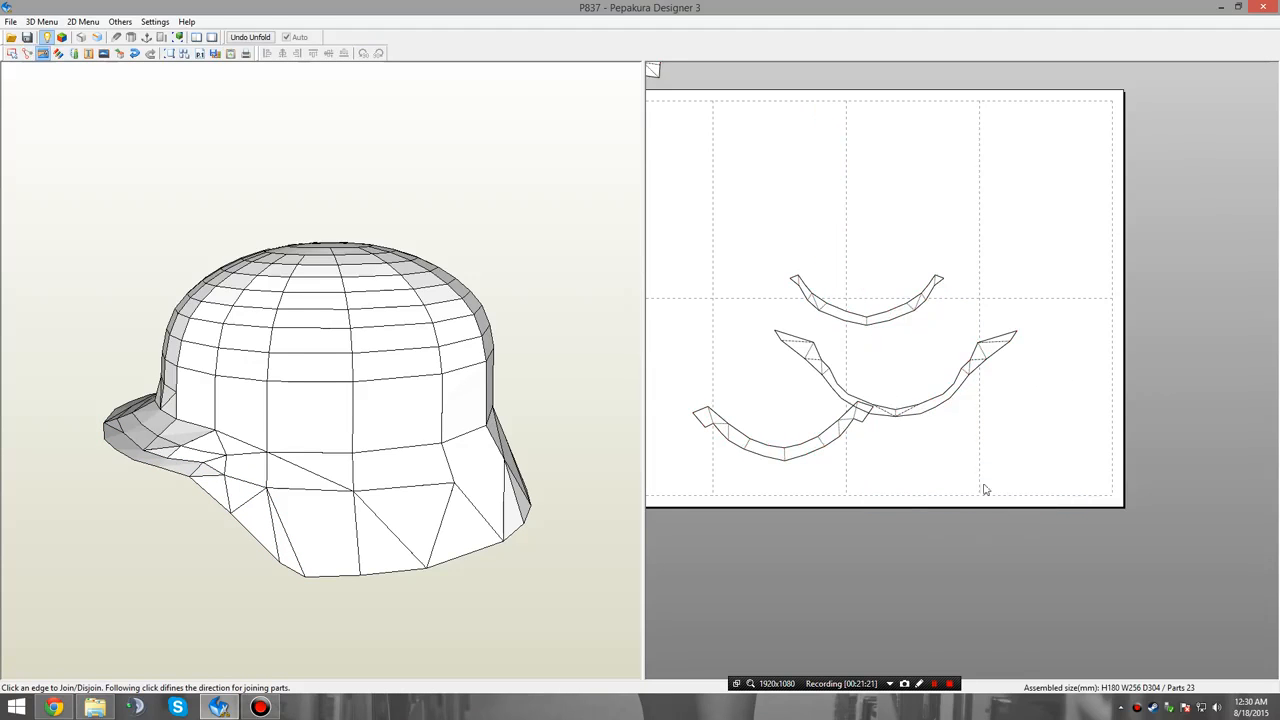
Try joining the narrow brim strip to the inner edge of the joined rim arc and to the wide brim strip.
click(900, 408)
click(900, 408)
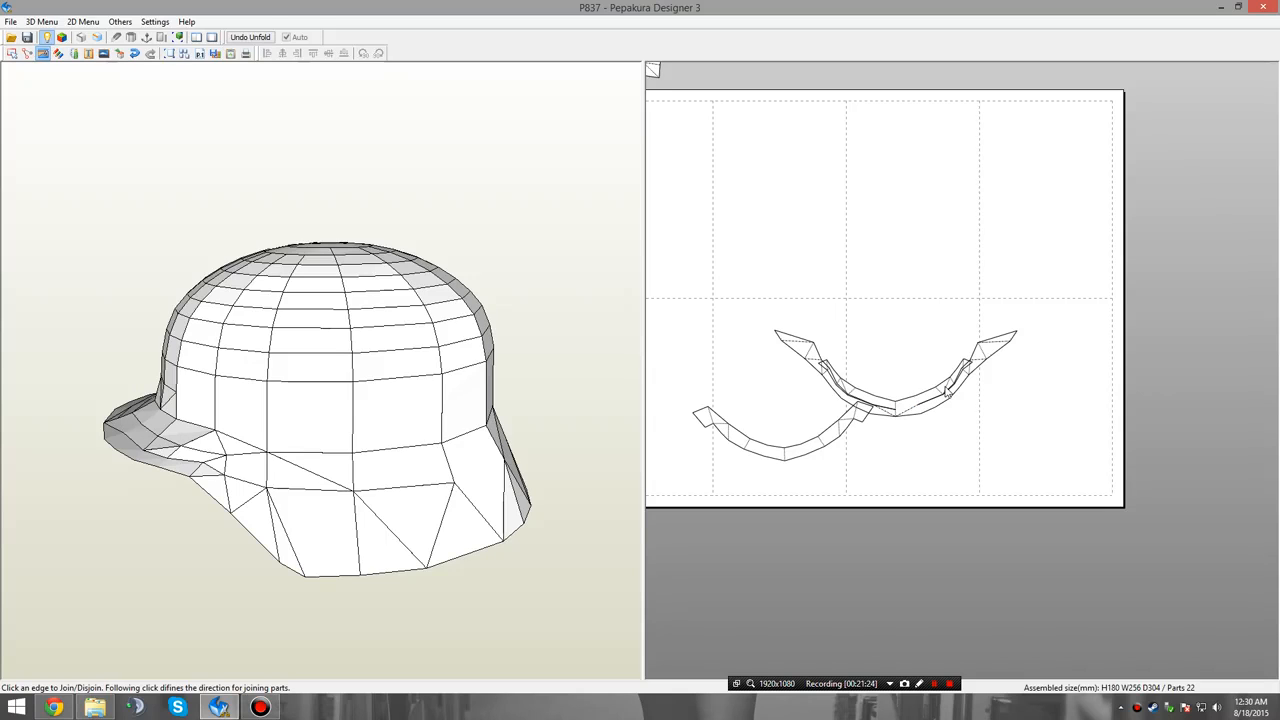
click(946, 392)
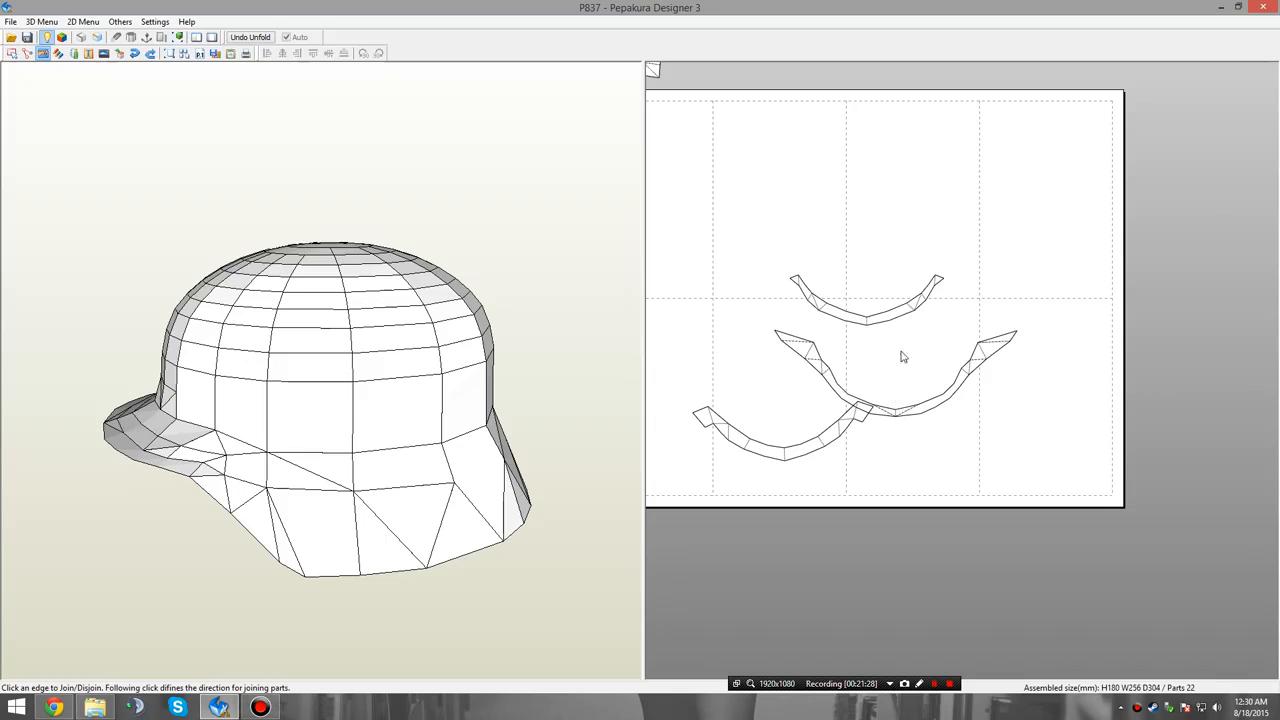
click(797, 458)
click(797, 458)
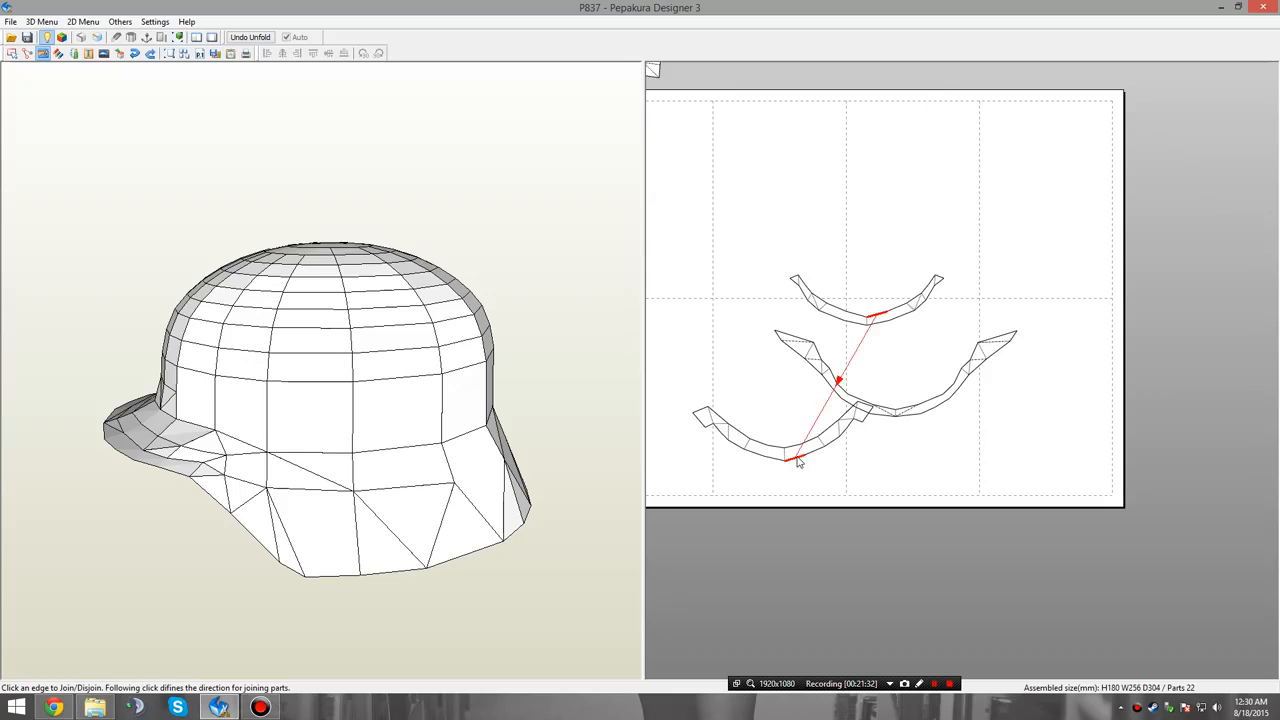
right_drag(125, 488, 228, 480)
right_drag(480, 527, 190, 468)
right_drag(147, 413, 171, 437)
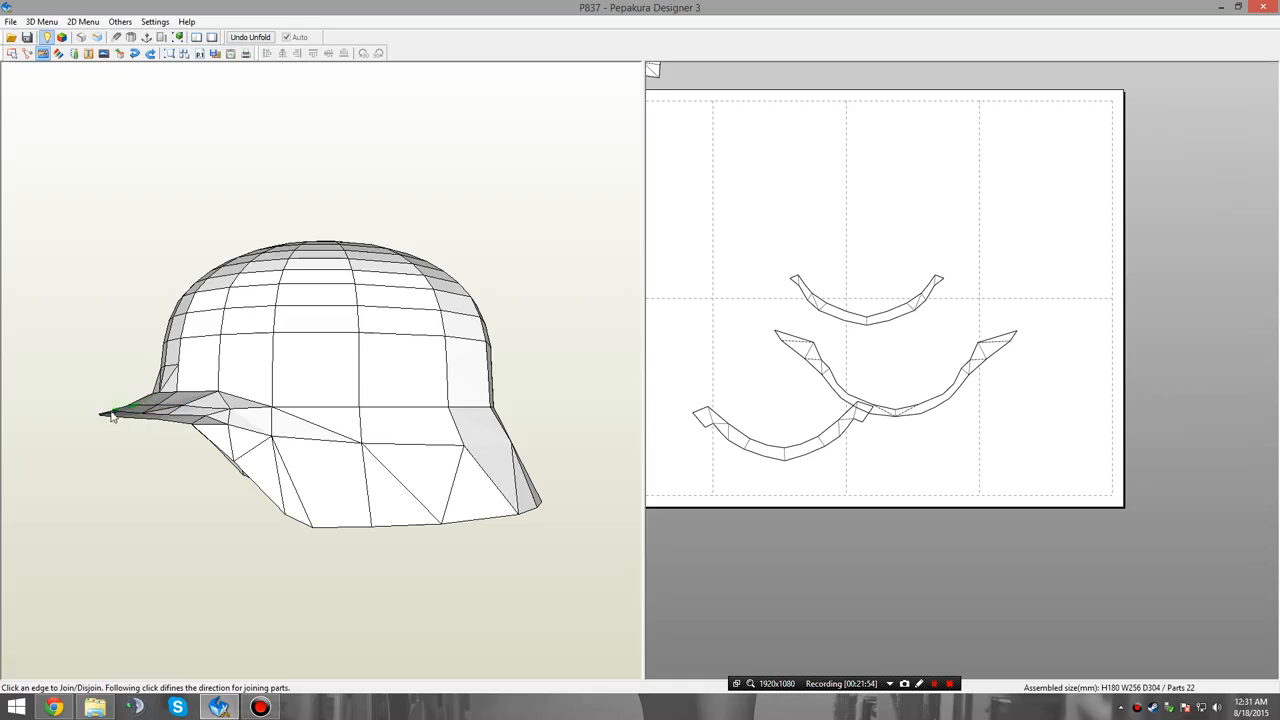
right_drag(112, 416, 115, 416)
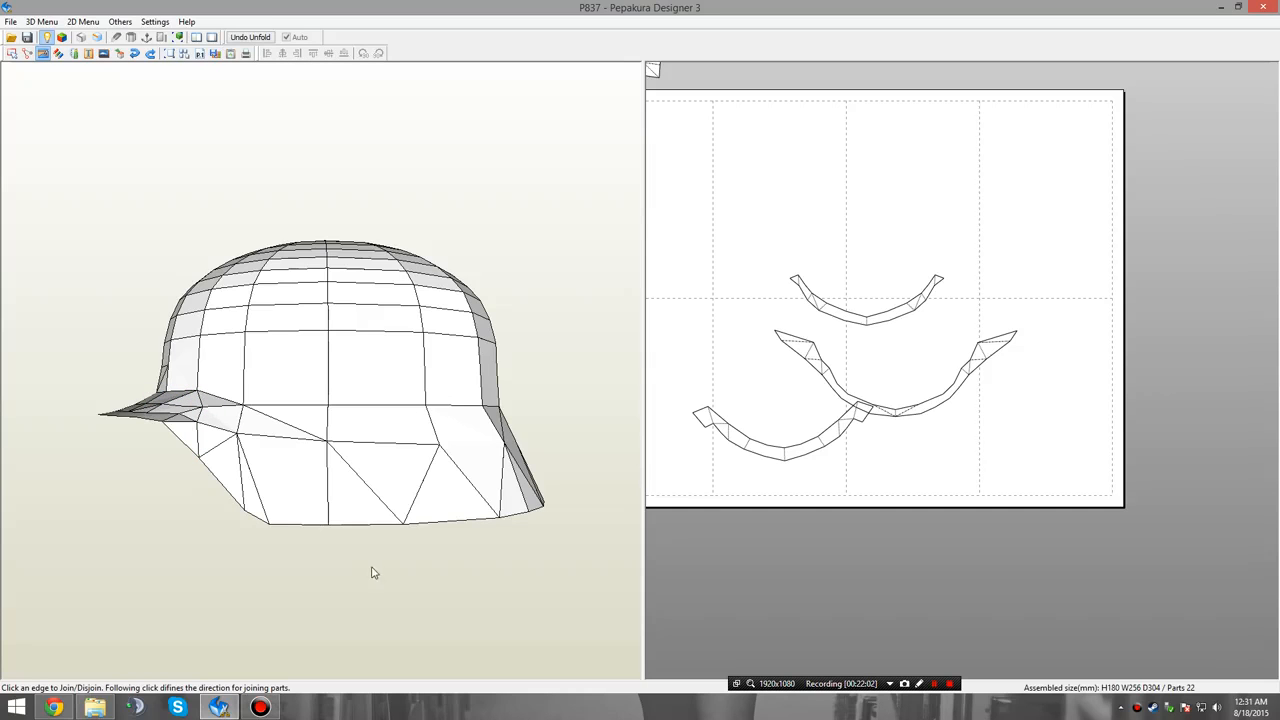
scroll(991, 457, up, 3)
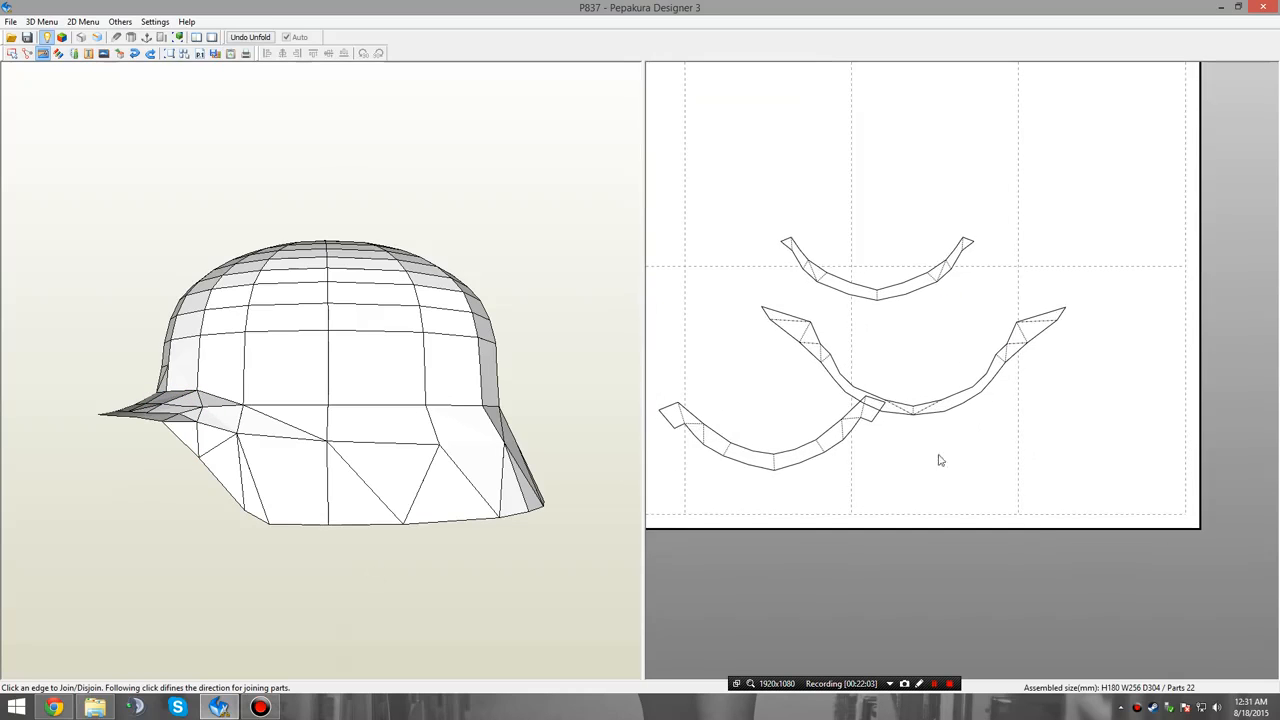
right_click(940, 459)
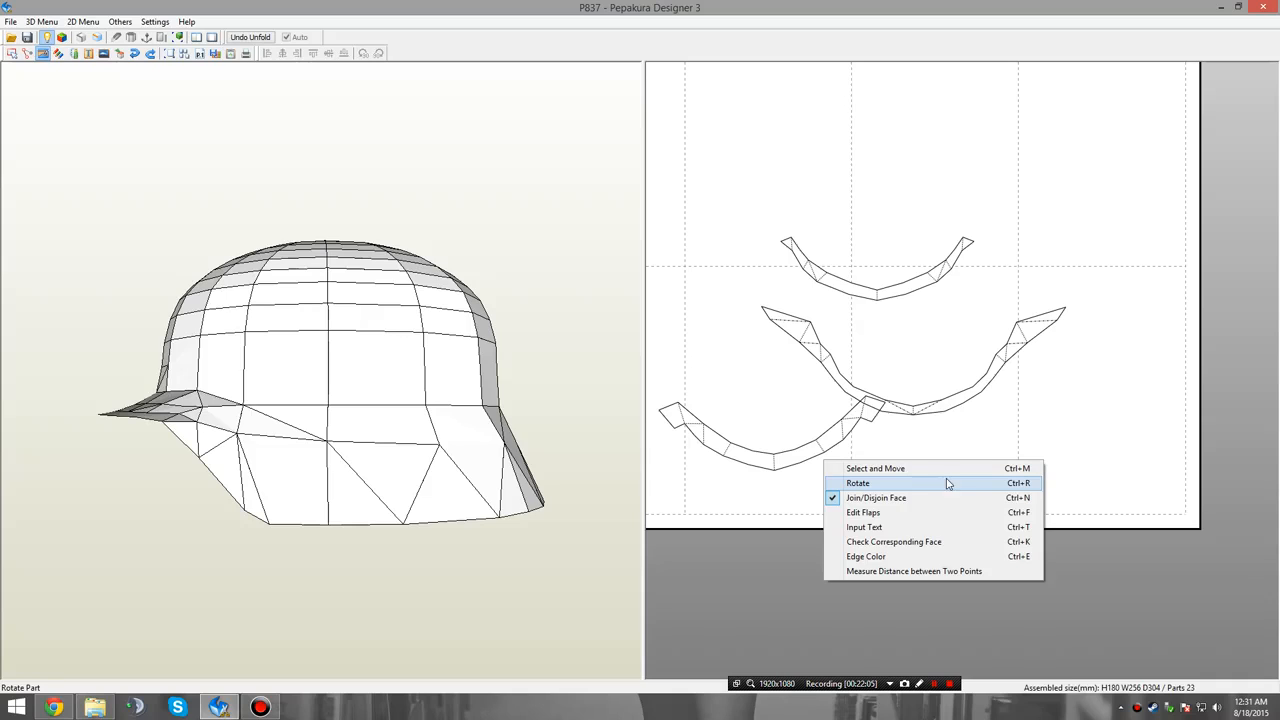
click(1062, 423)
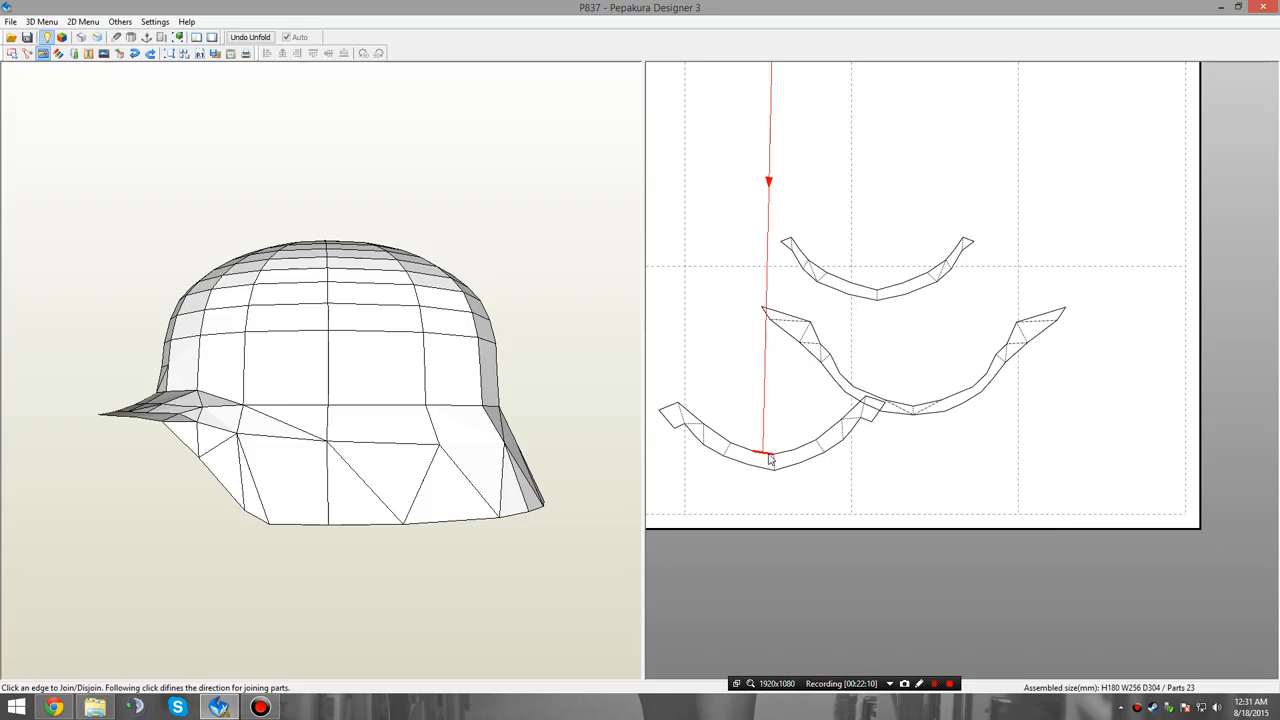
Try to join the narrow brim strip along the outer edge of the wide brim strip.
click(770, 461)
click(767, 472)
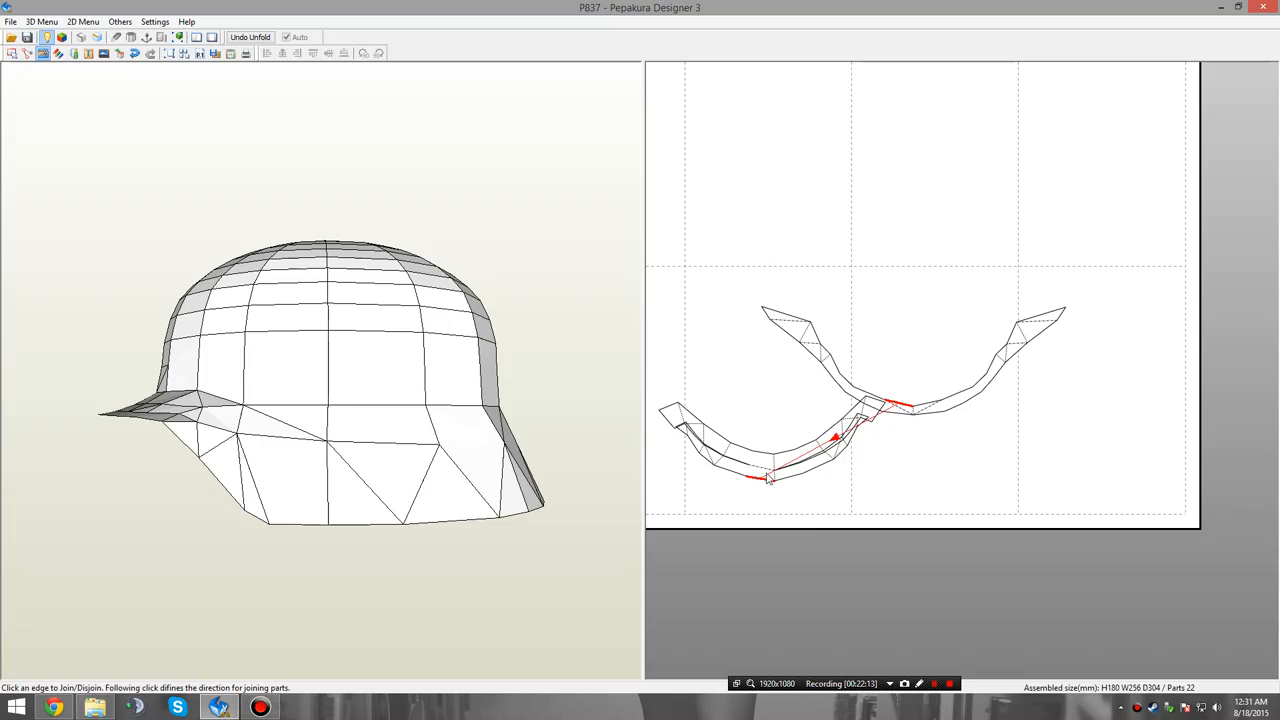
key(ctrl+z)
Disjoin the wide and the narrow brim strips at their centre lines into left and right halves, keeping the rim arc joined.
click(773, 466)
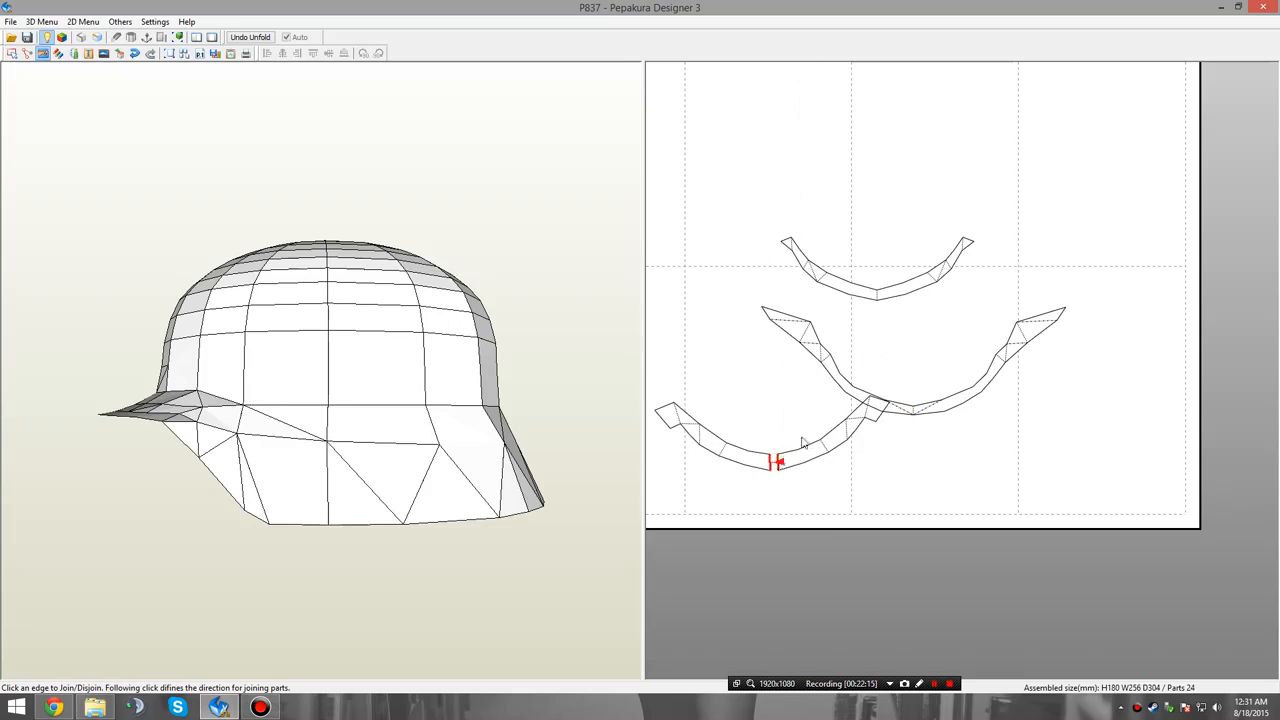
click(877, 297)
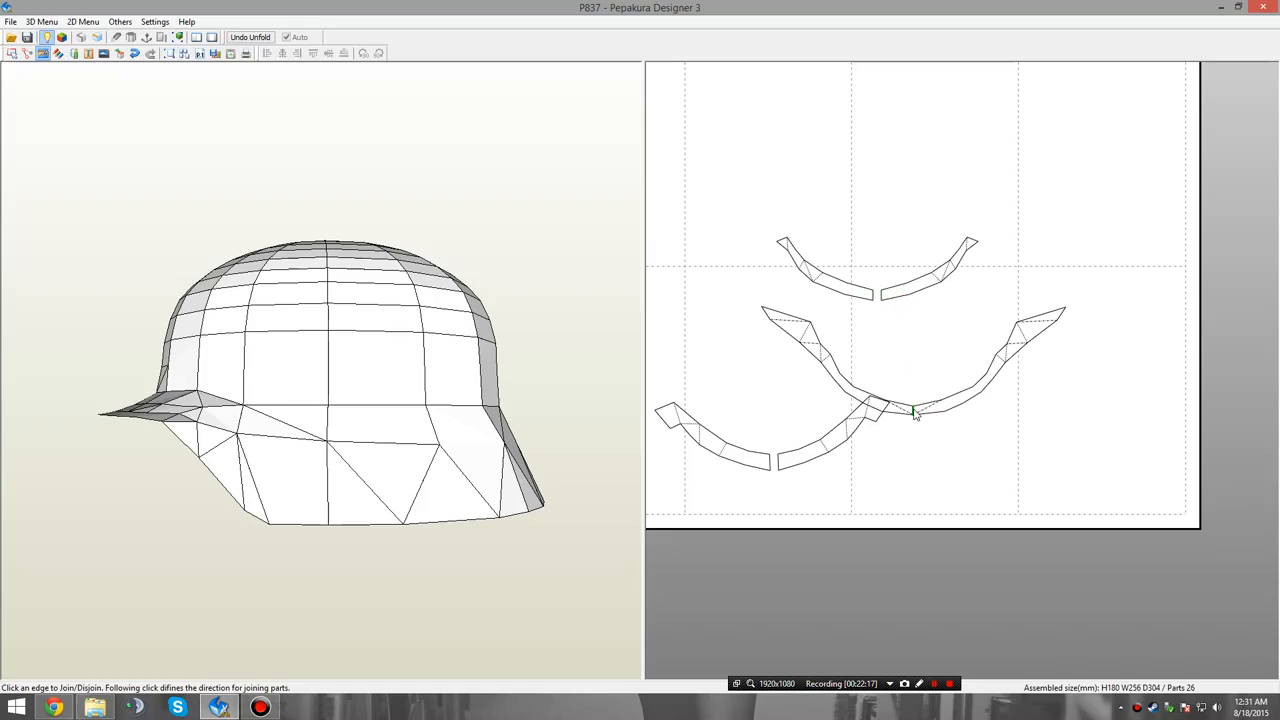
click(910, 408)
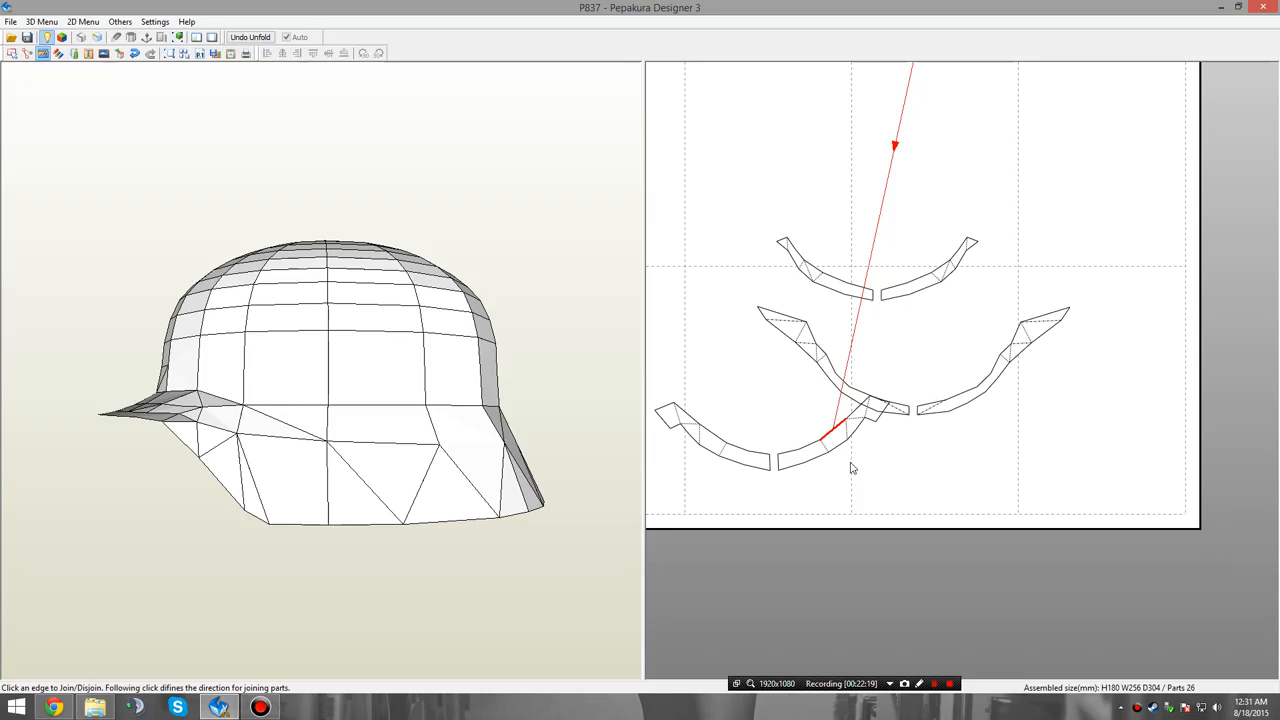
key(ctrl+z)
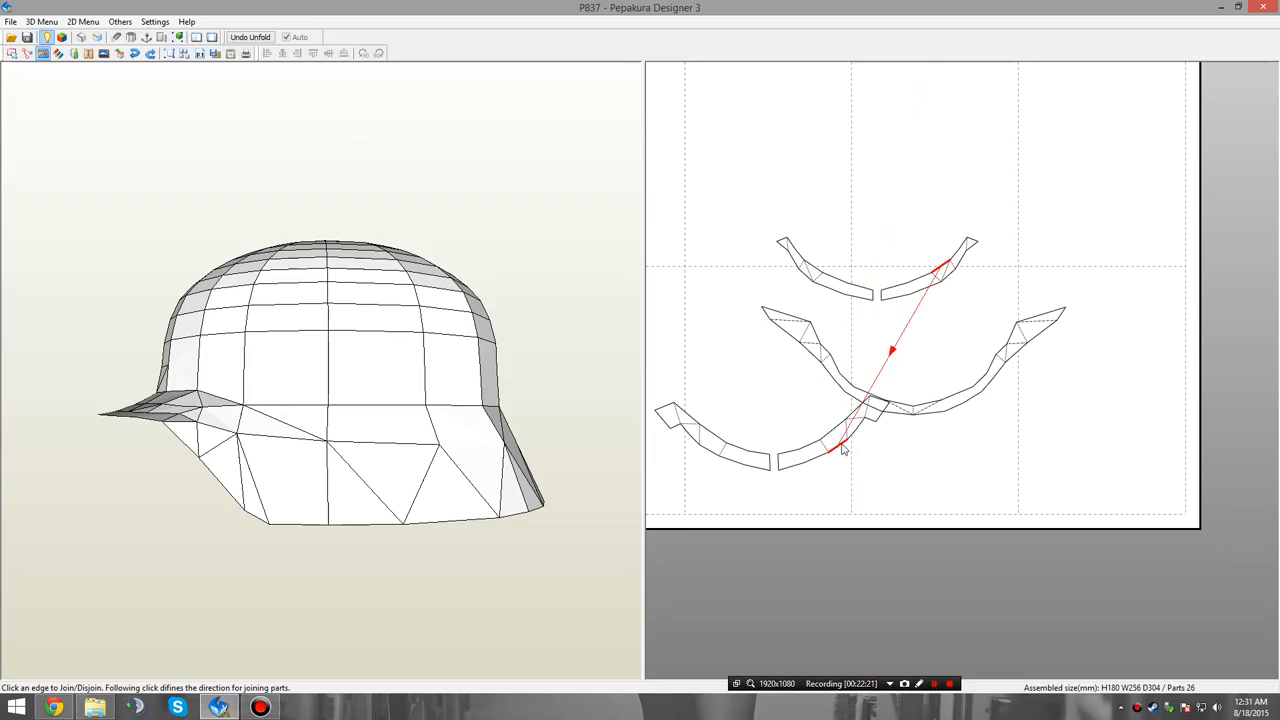
Disjoin the rim arc at its centre line and join each narrow brim half along the outer edge of its matching wide brim half.
click(912, 408)
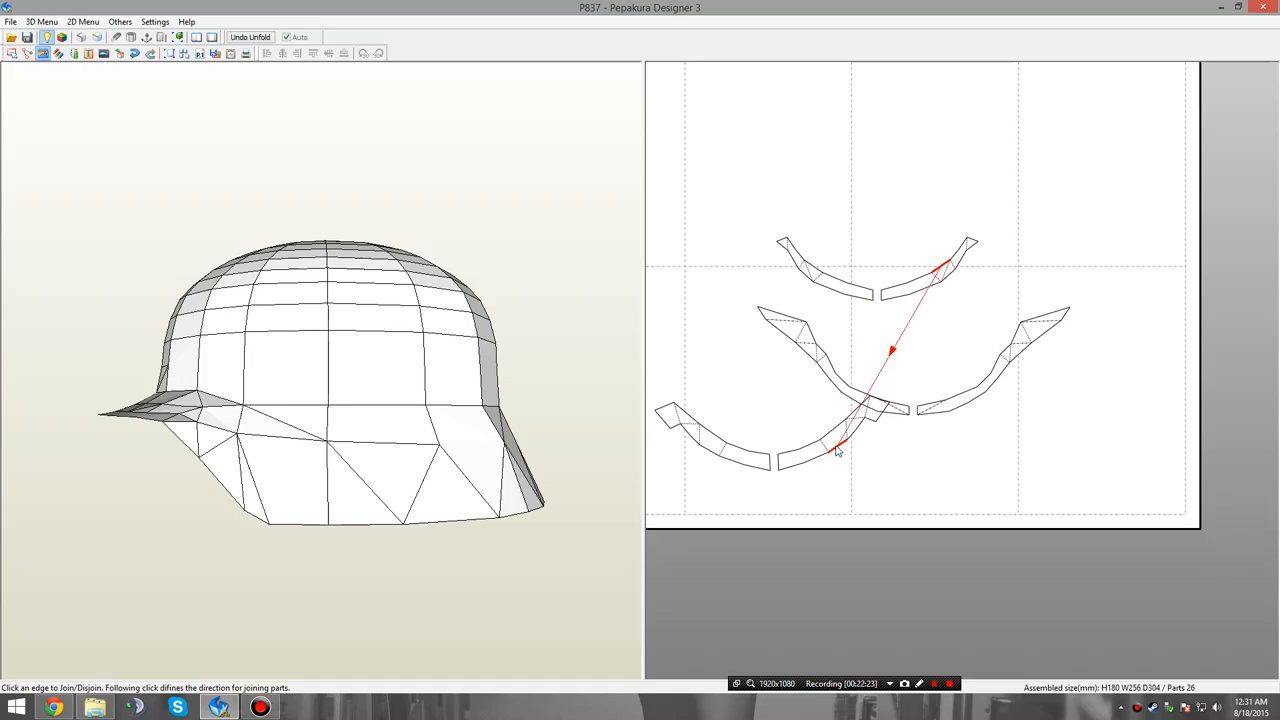
click(838, 452)
scroll(846, 457, up, 3)
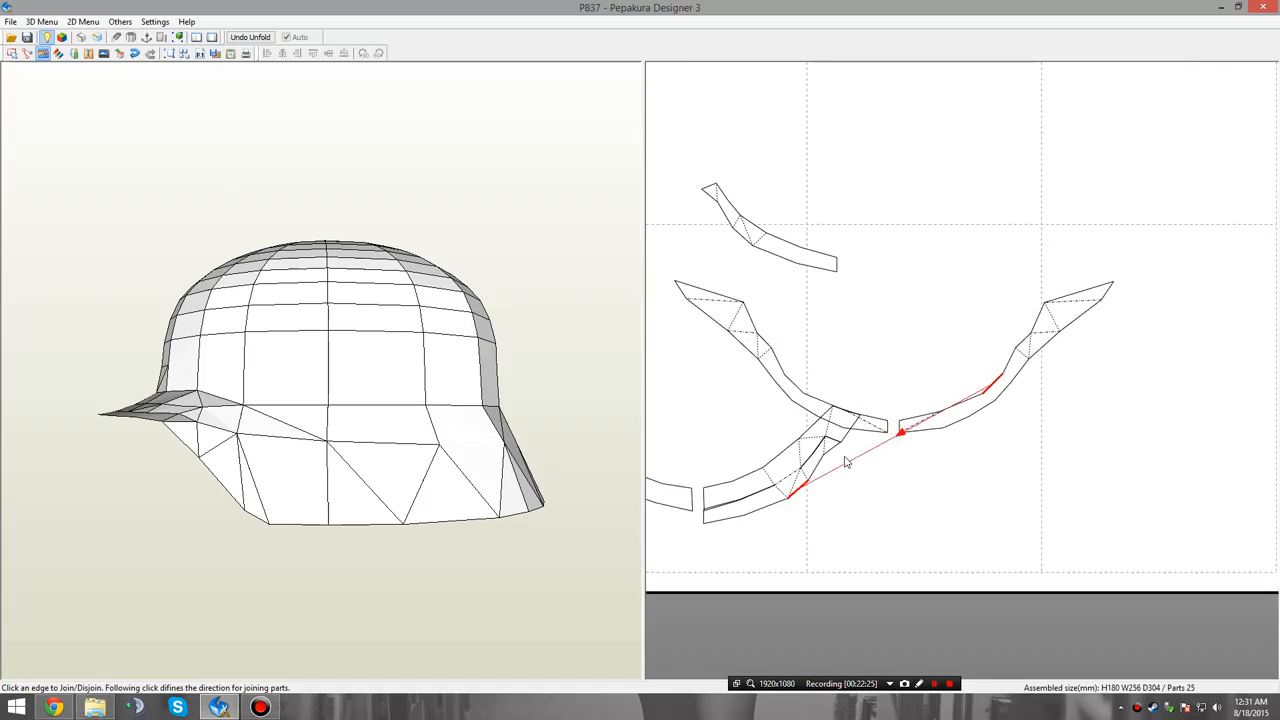
middle_drag(829, 421, 908, 406)
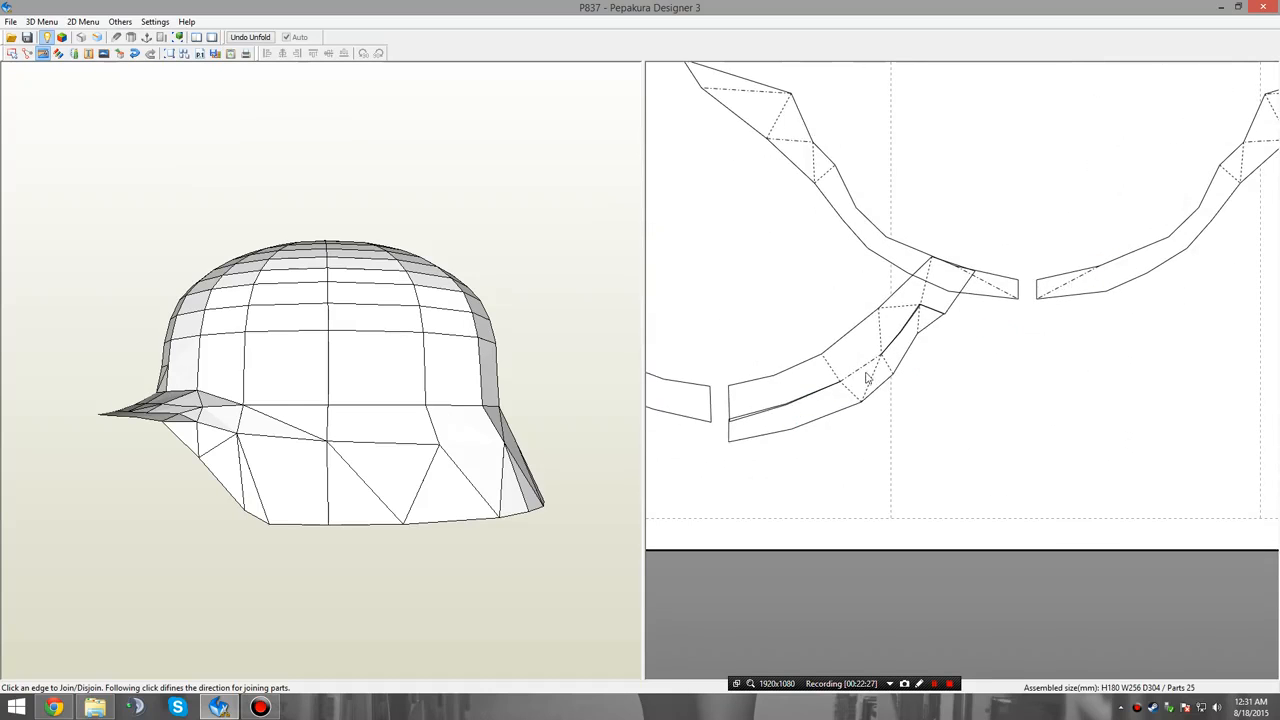
scroll(897, 355, down, 2)
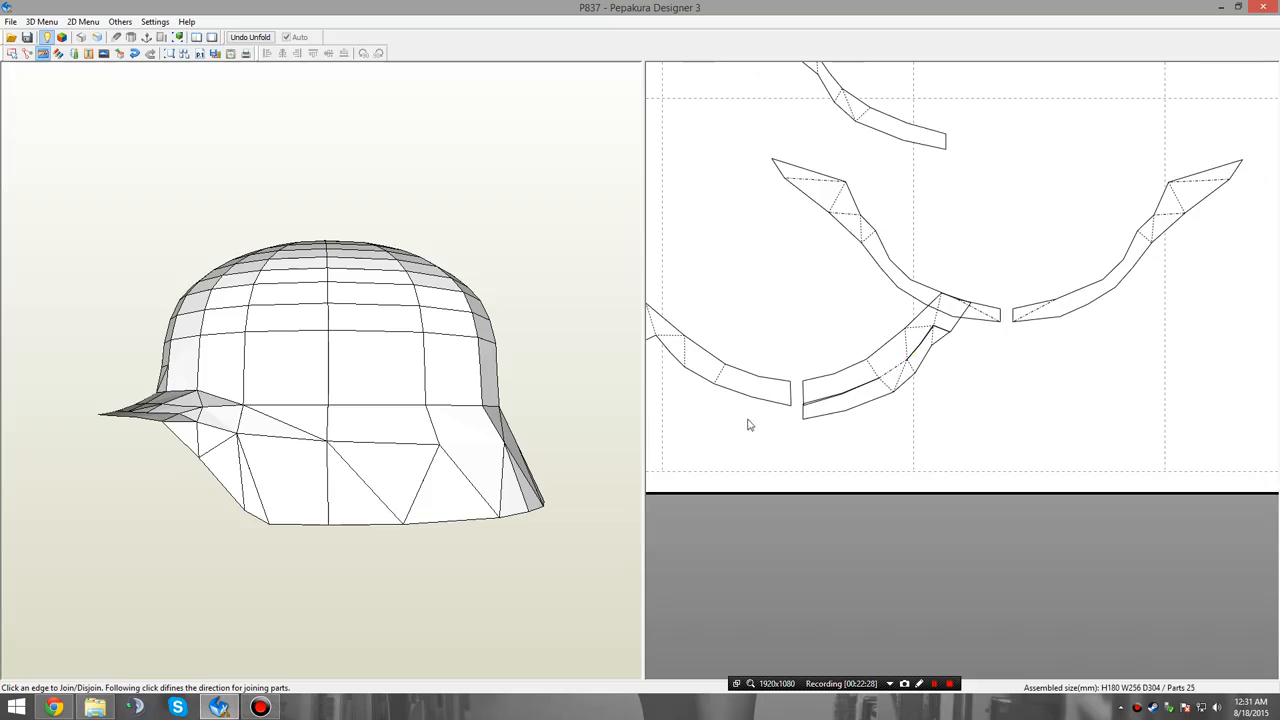
click(690, 378)
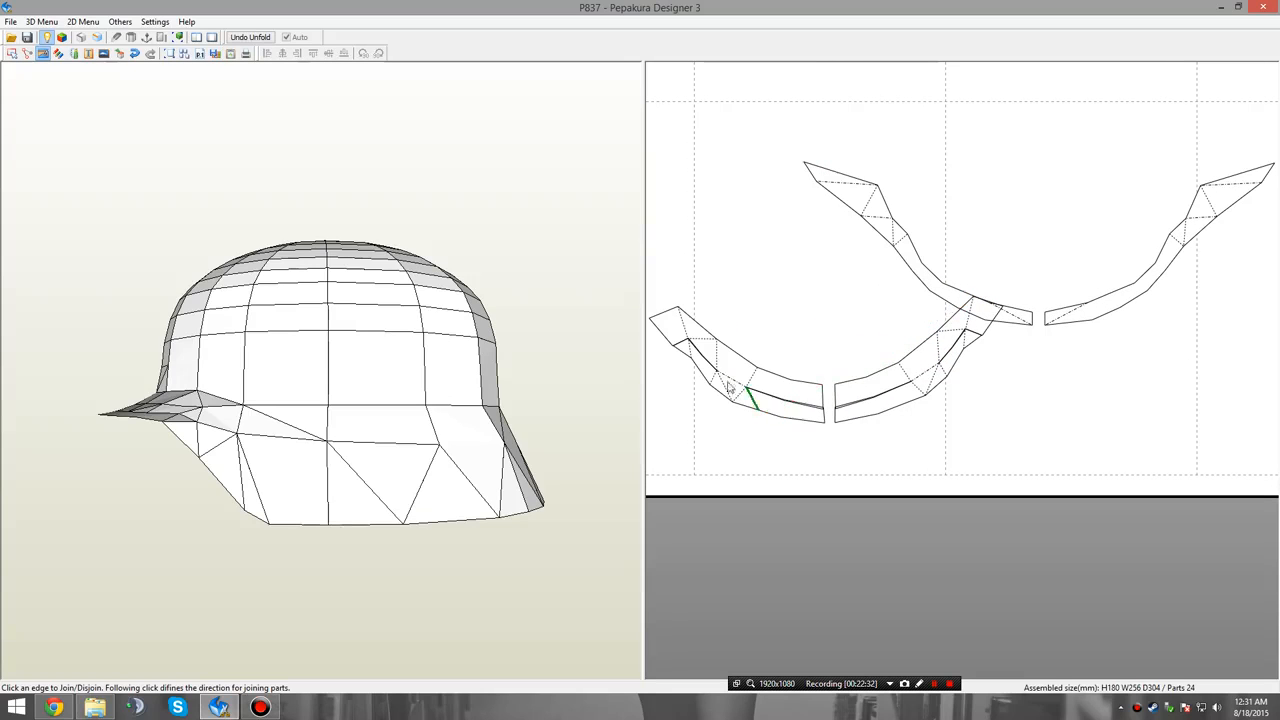
Try joining the right brim group to the right rim half along the rim's front edge.
middle_drag(819, 408, 793, 411)
right_drag(475, 477, 506, 494)
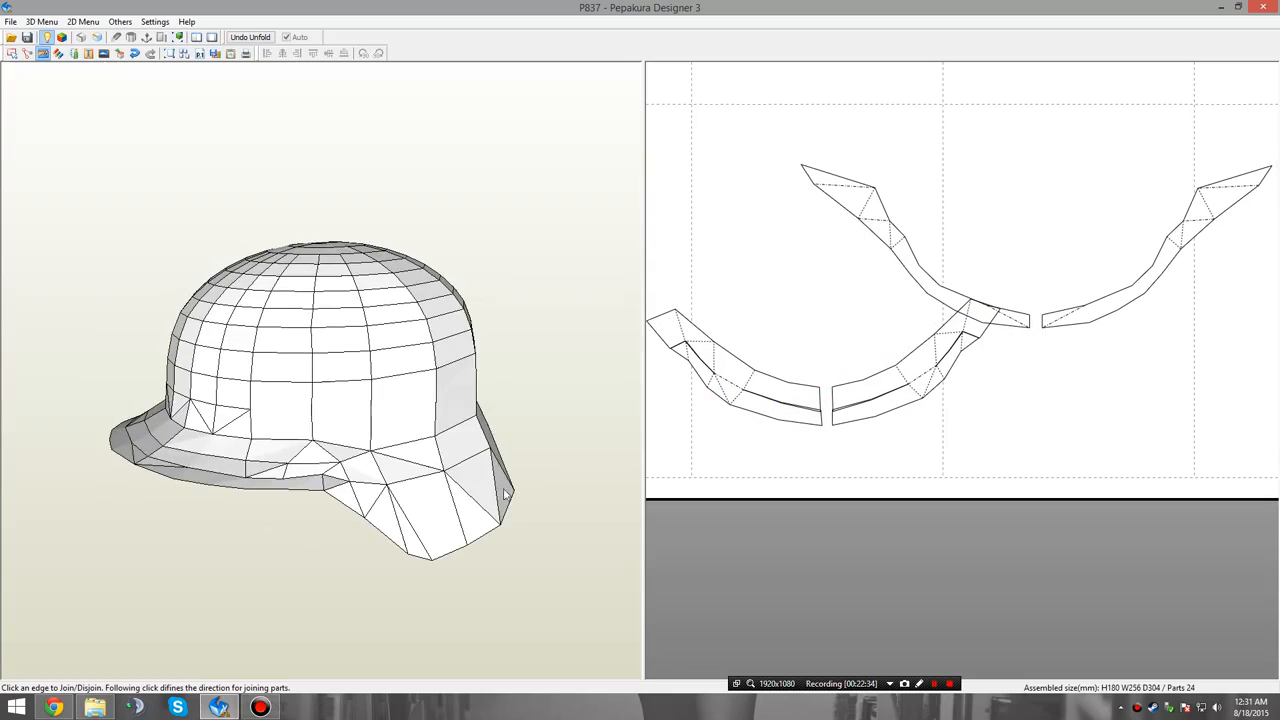
click(1060, 319)
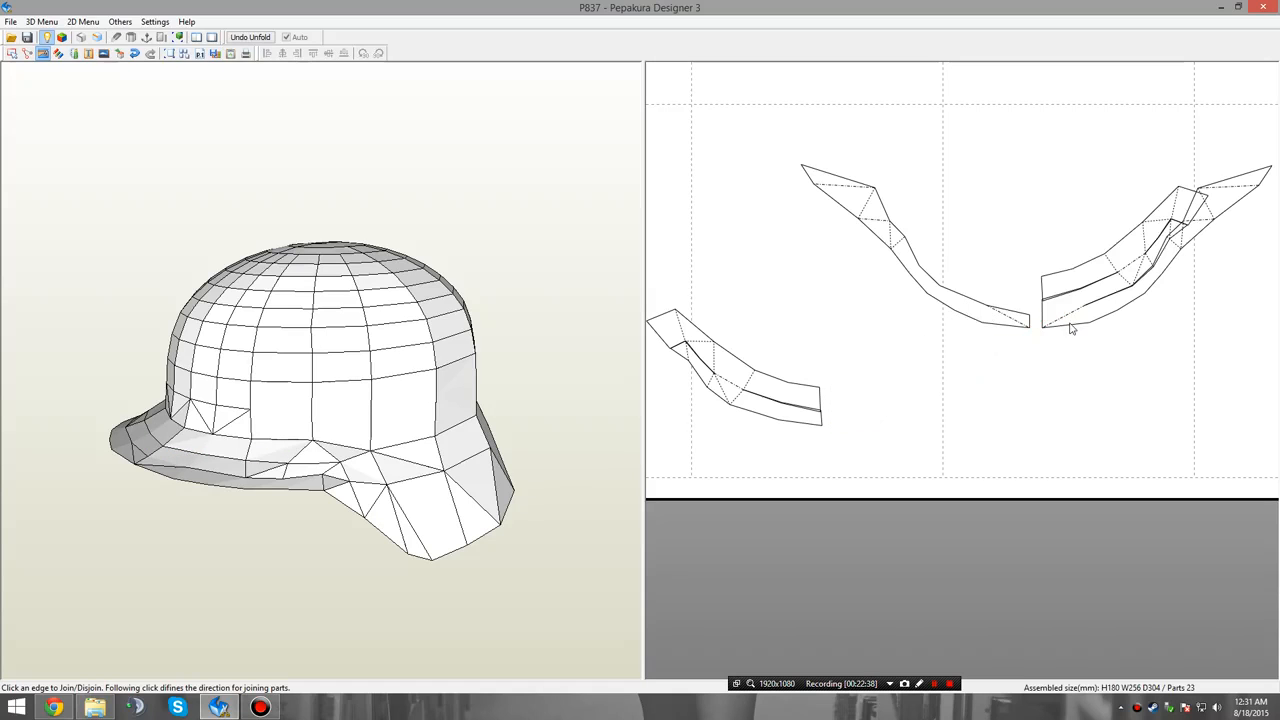
click(1090, 306)
Move the left rim half, the right rim half and the right brim group apart so that none of them overlap.
right_click(1003, 359)
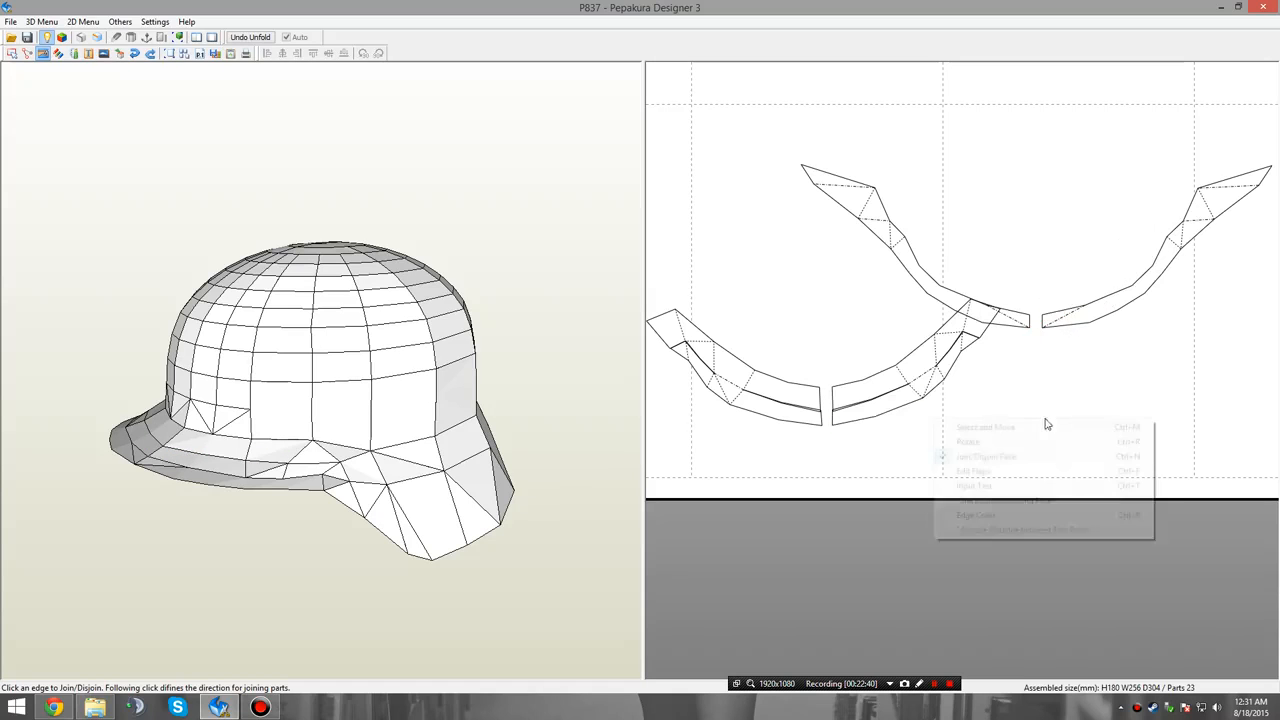
click(1043, 427)
click(1014, 320)
drag(1014, 320, 797, 183)
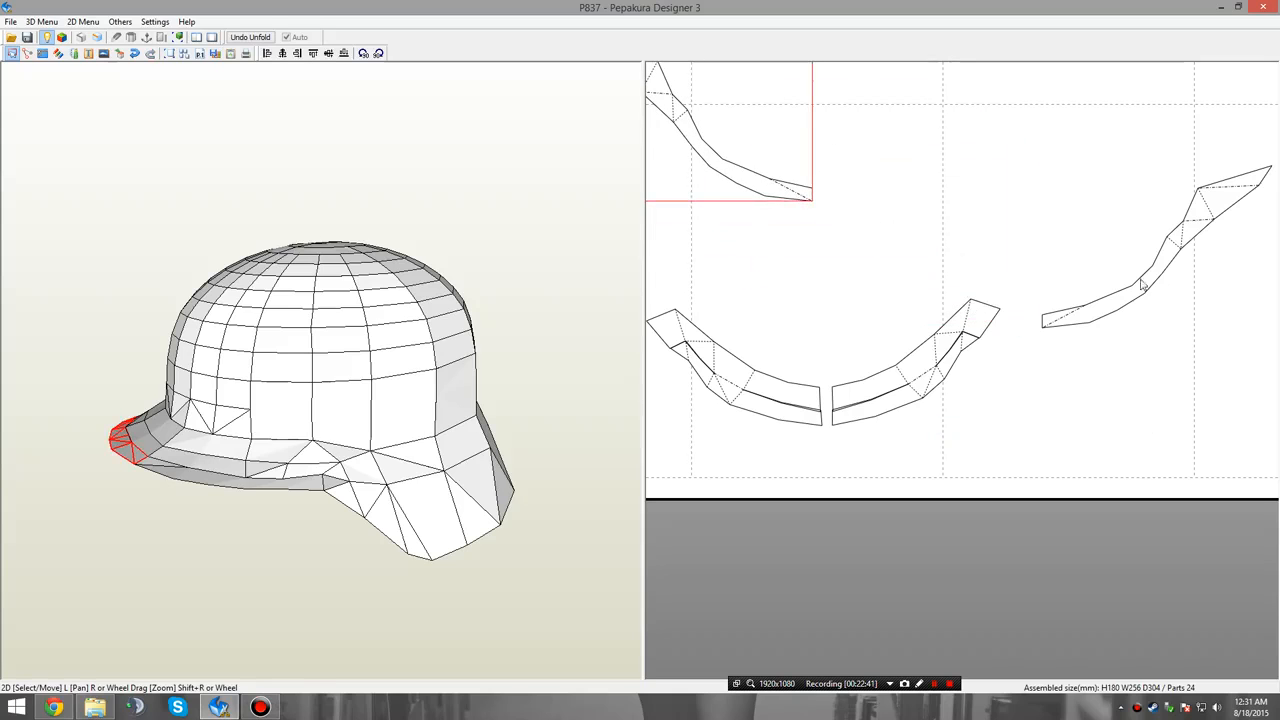
drag(1141, 280, 1185, 338)
drag(921, 374, 1054, 202)
right_drag(1113, 314, 1057, 349)
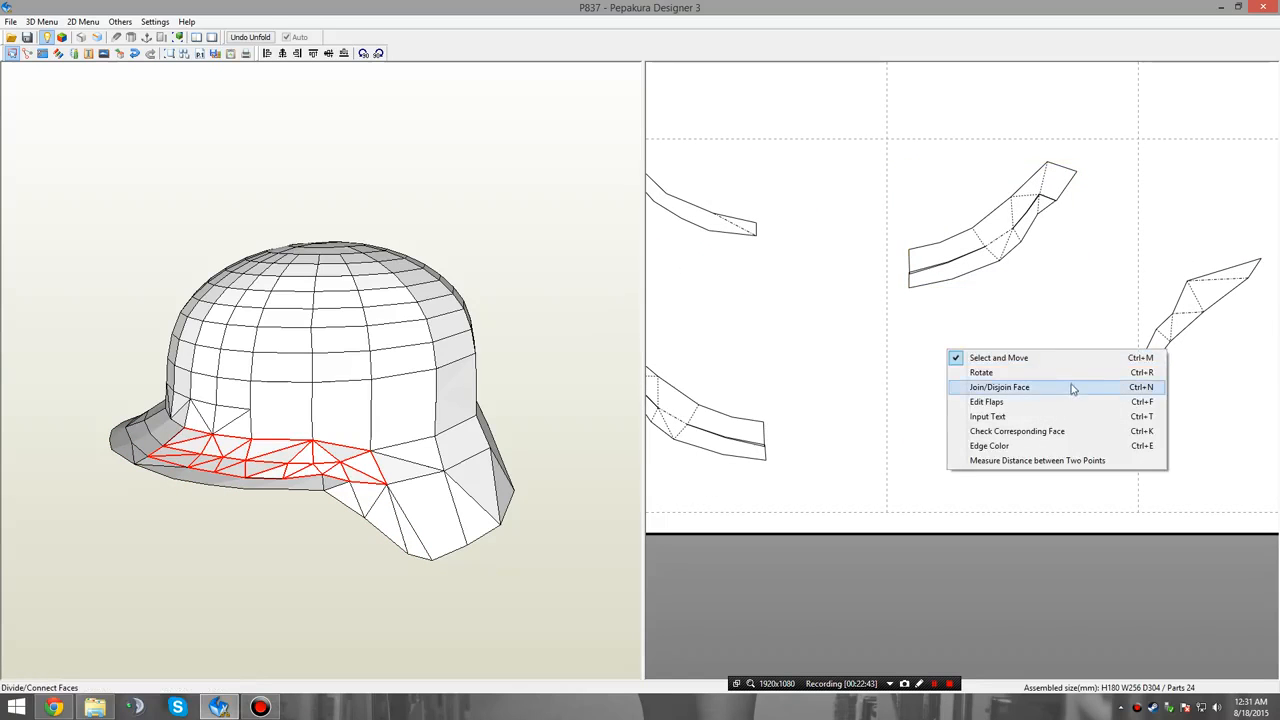
Try joining the right rim half to the right brim group along different outer edges near the bend, undoing each trial.
click(1068, 388)
click(1029, 231)
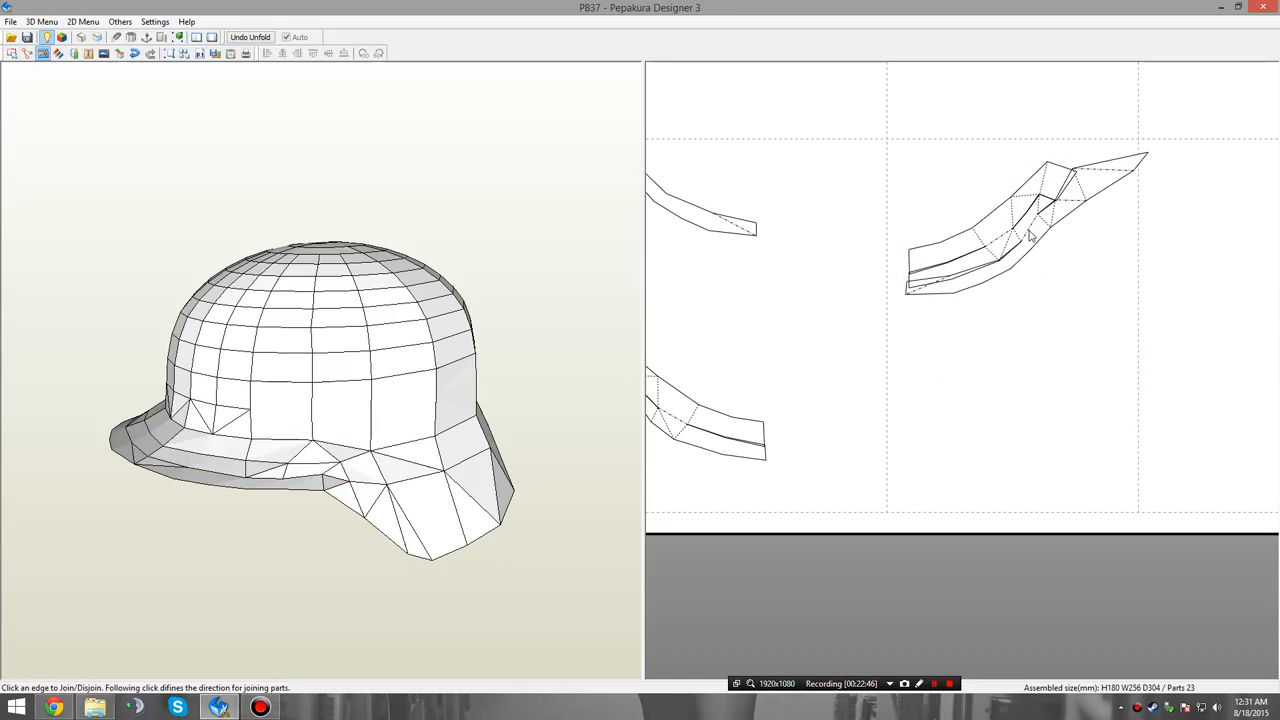
key(ctrl+z)
click(1016, 246)
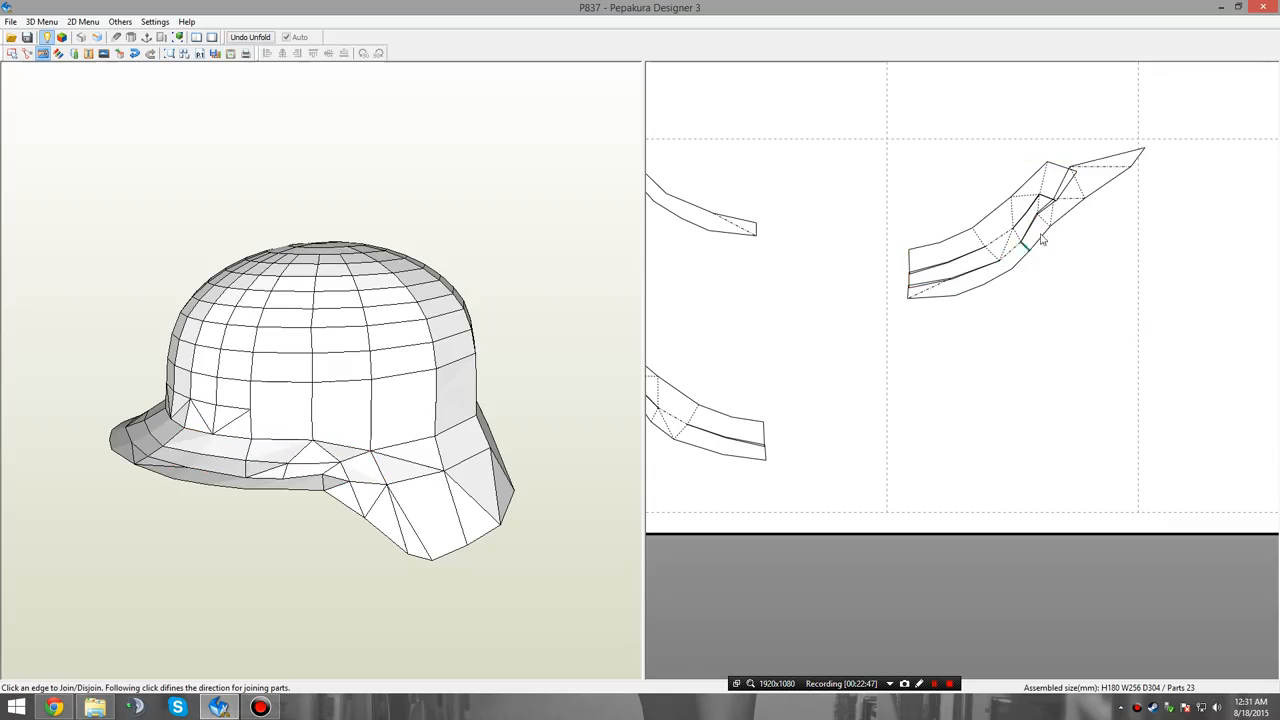
key(ctrl+z)
click(1054, 207)
key(ctrl+z)
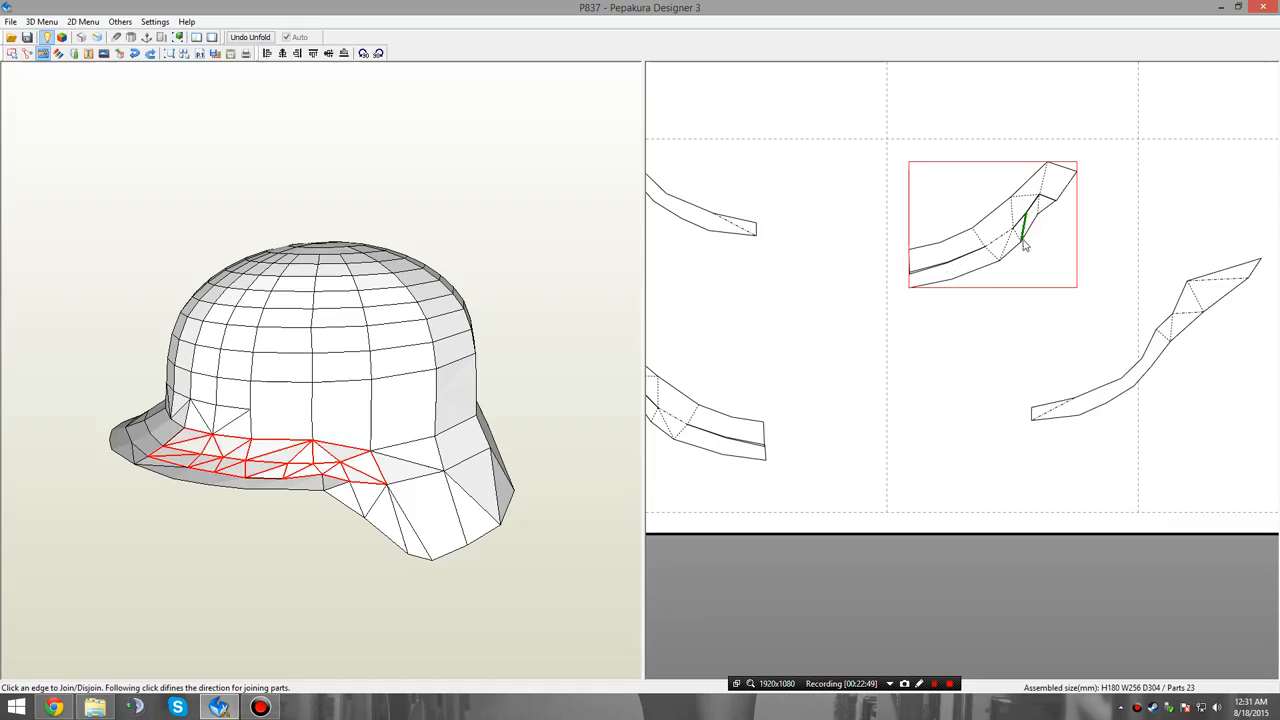
Try joining the right rim half to the brim group near the bend and reattaching its rear section to the wide strip's end.
click(1025, 246)
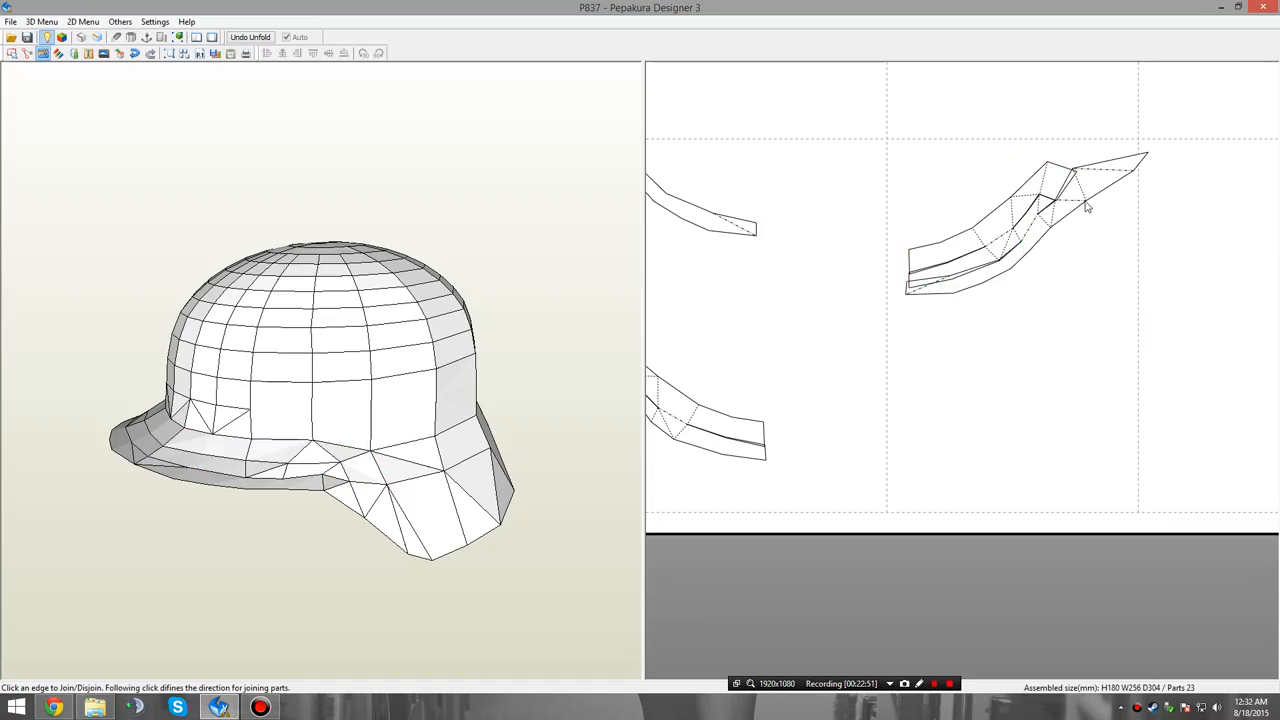
click(1056, 212)
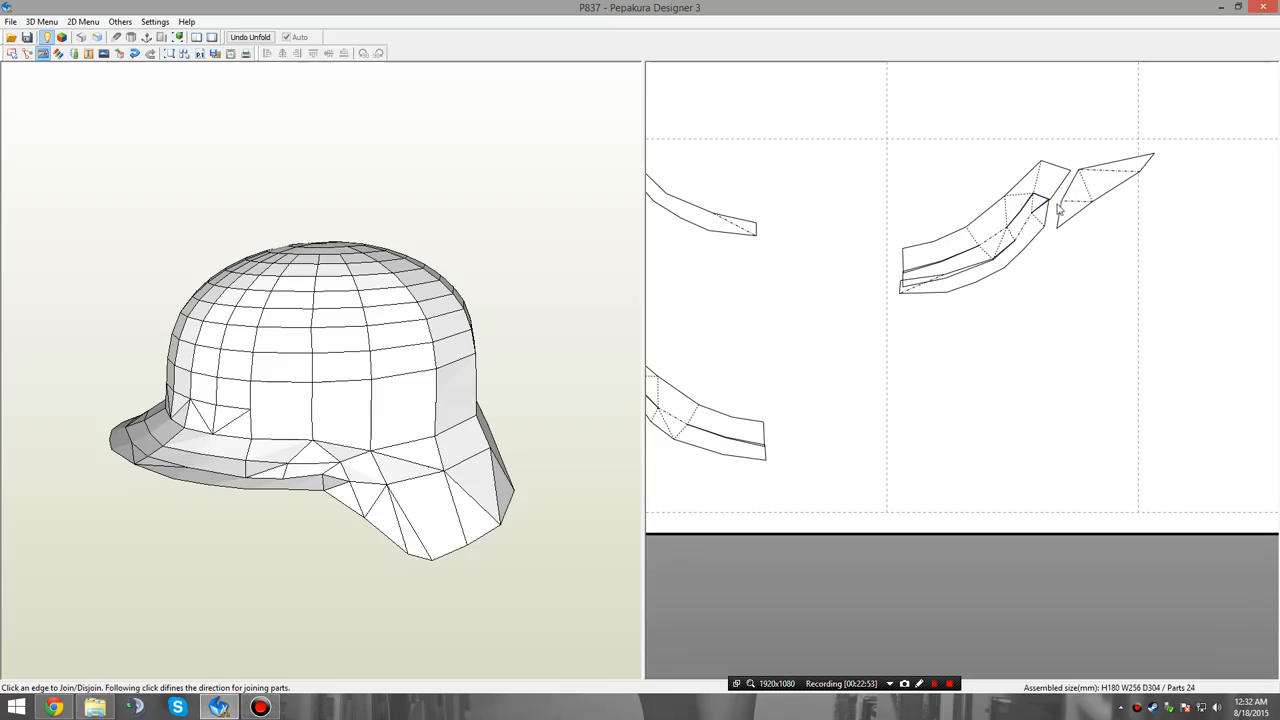
click(1066, 190)
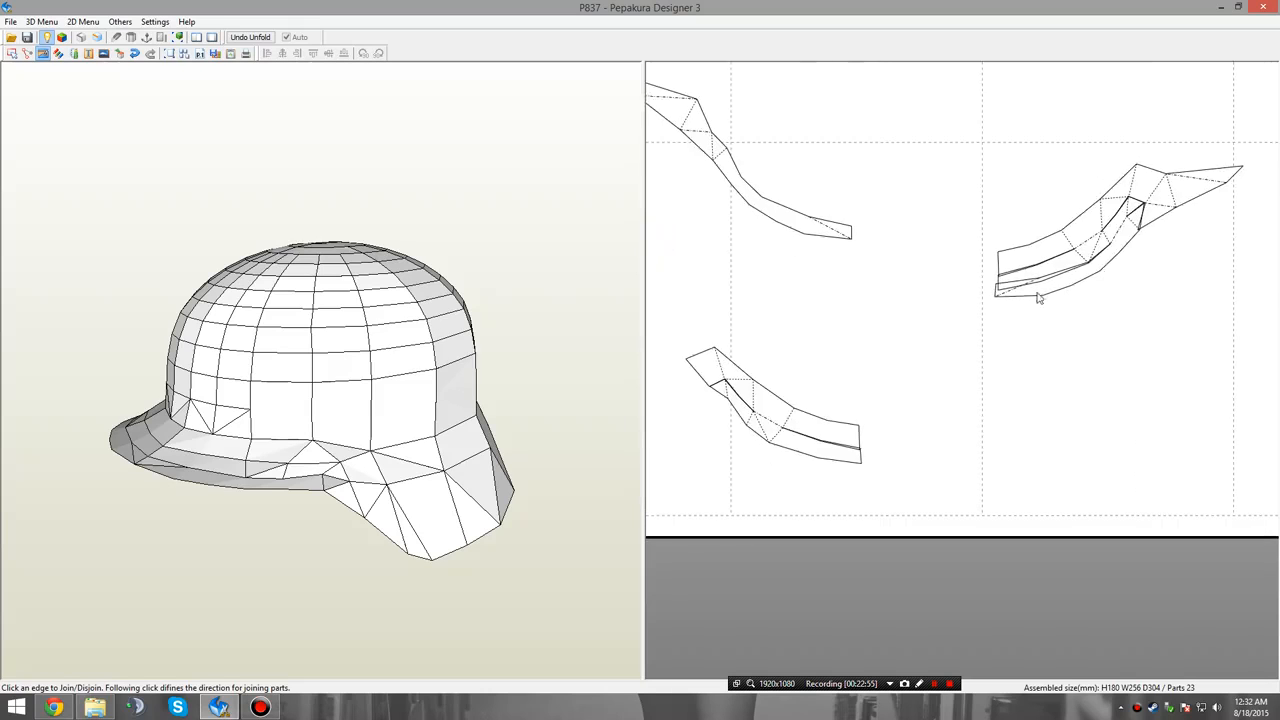
scroll(942, 335, down, 1)
middle_drag(815, 387, 845, 403)
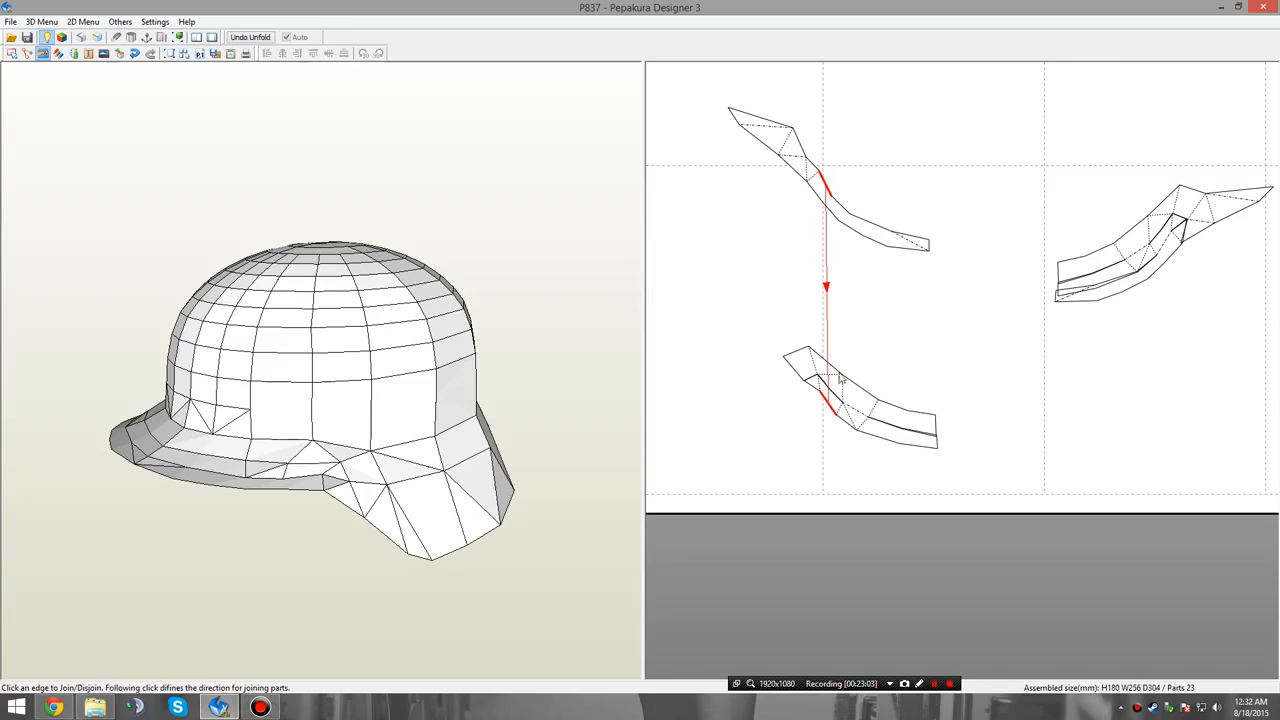
key(ctrl+z)
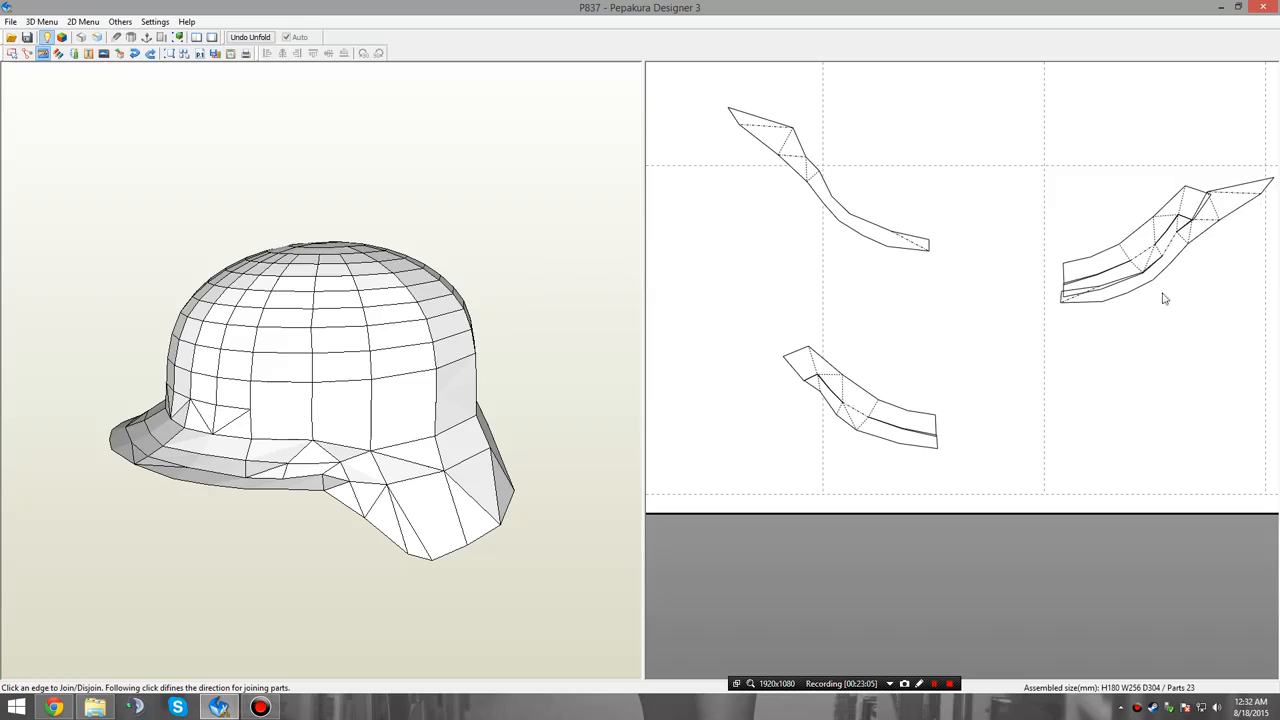
click(1246, 242)
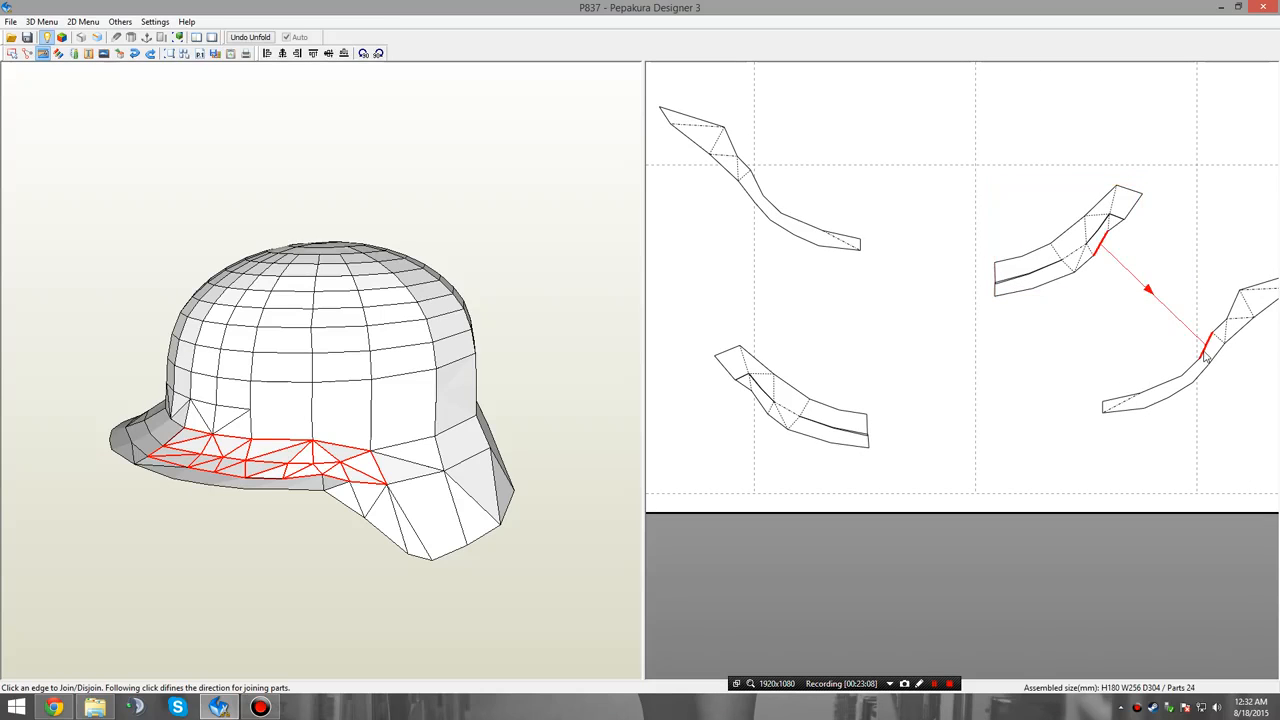
On both sides, join the rim half and brim group near the bend, and reattach the rim's rear section to the wide strip's end.
click(1205, 357)
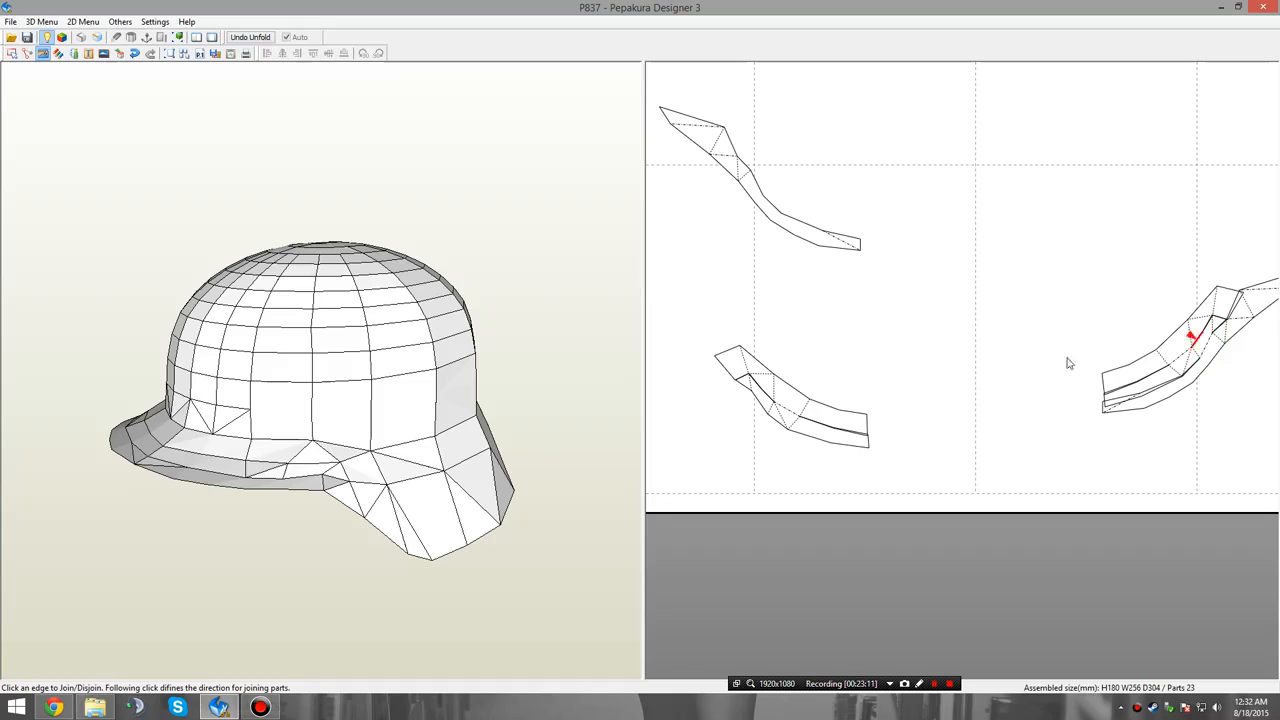
click(762, 412)
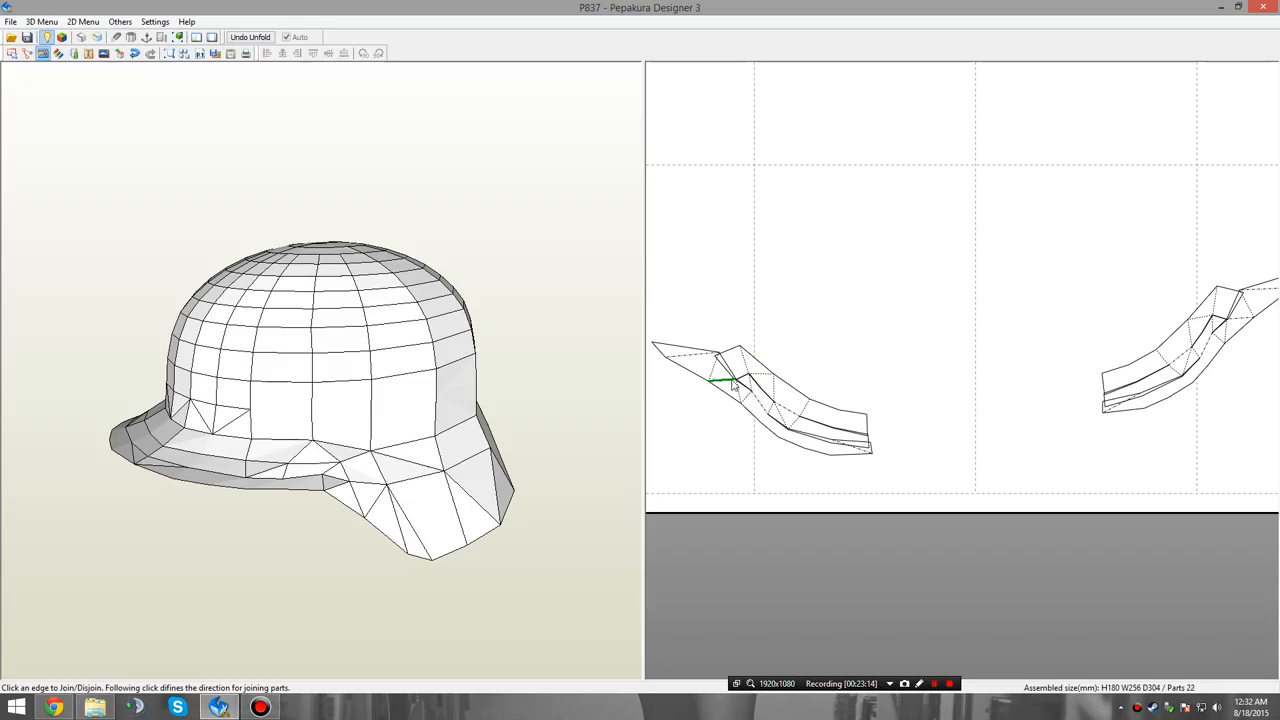
click(730, 385)
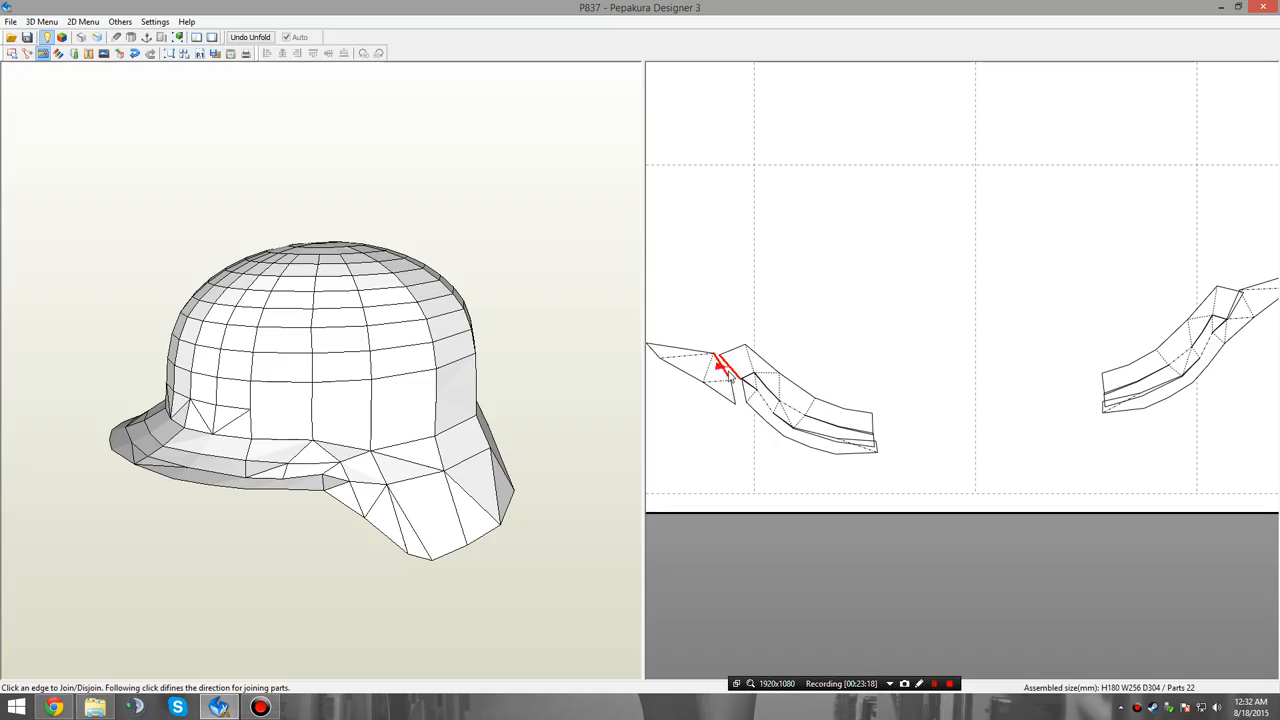
click(729, 375)
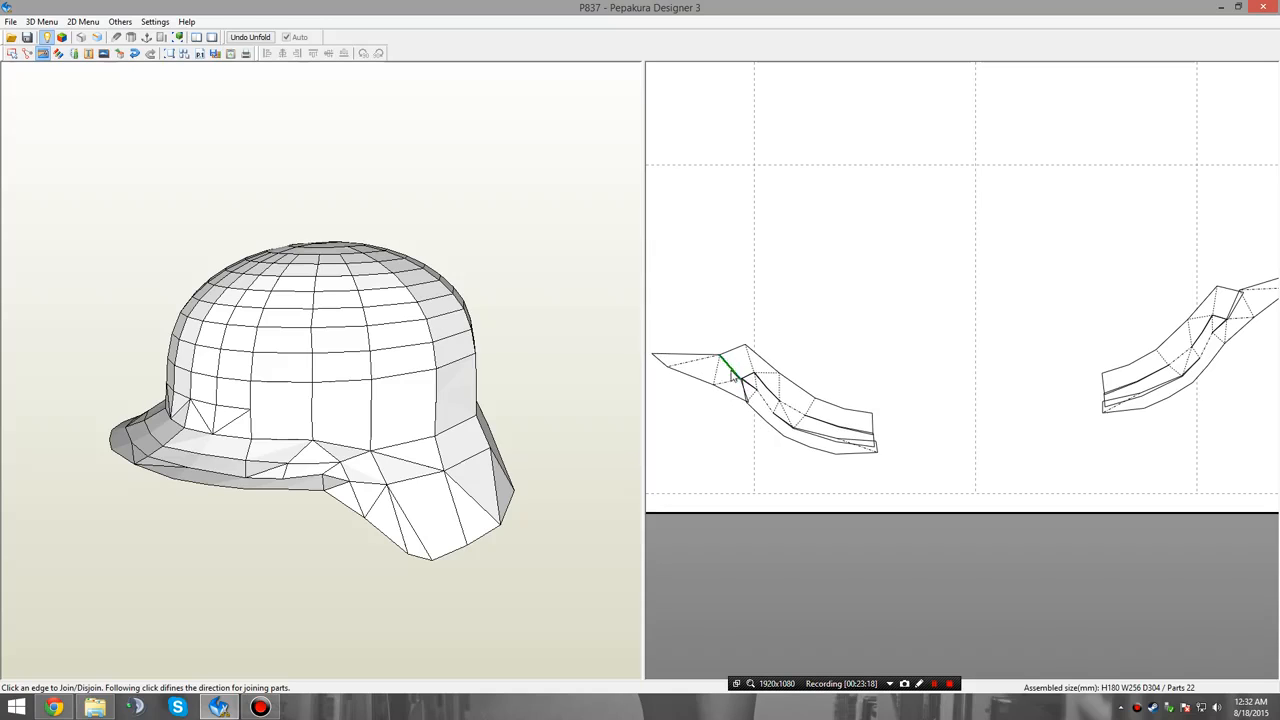
click(1227, 332)
click(1235, 305)
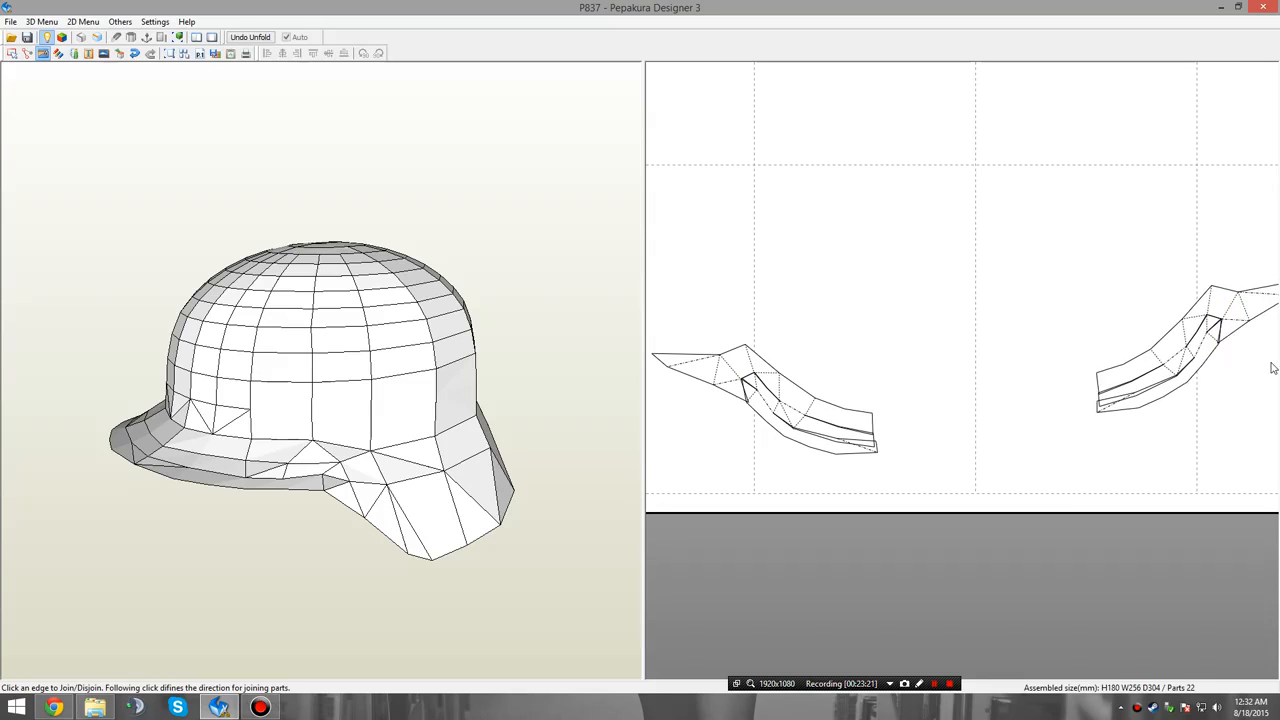
Select the left brim group and examine where its faces lie on the 3D helmet from several angles.
scroll(908, 397, down, 3)
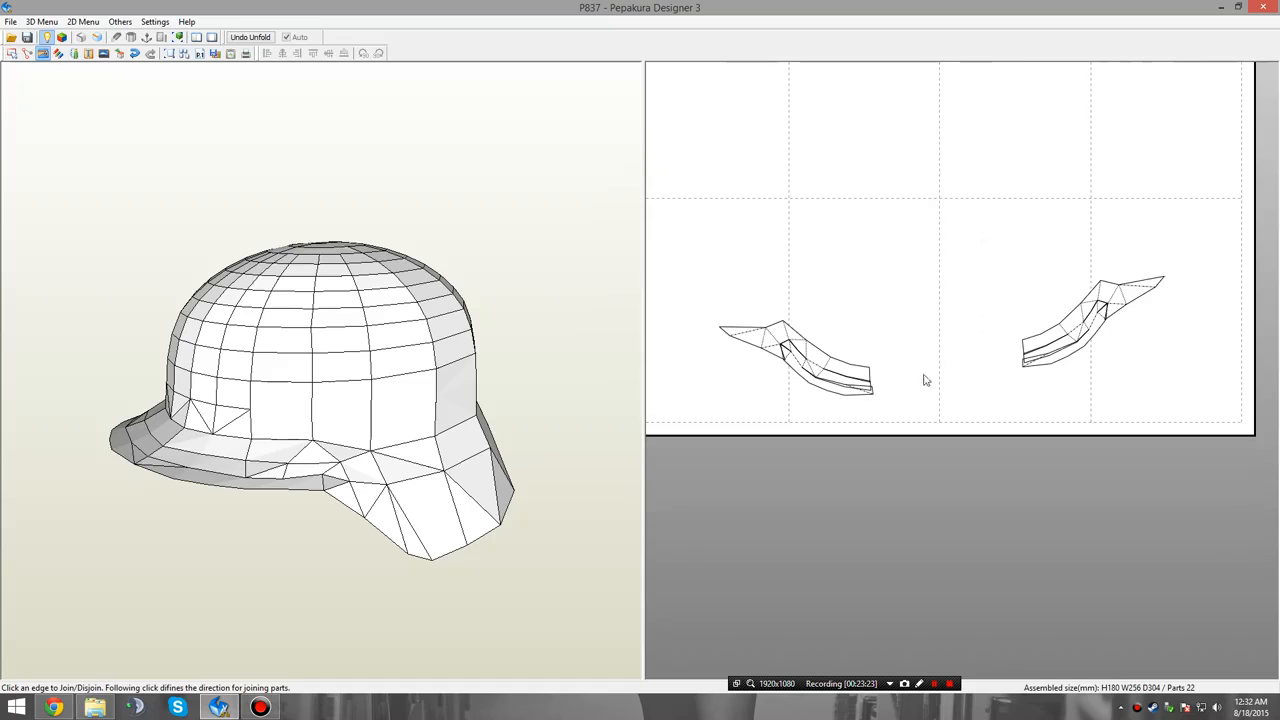
right_click(947, 372)
click(937, 380)
click(823, 381)
right_drag(493, 452, 503, 452)
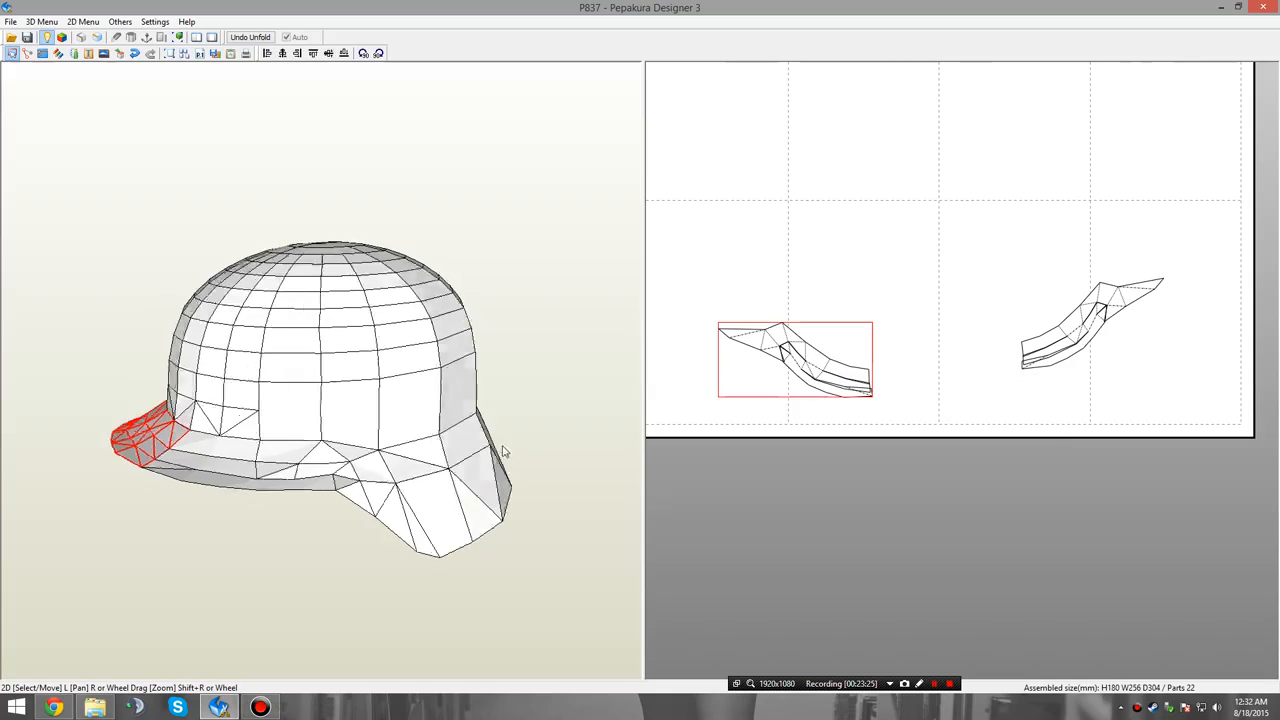
drag(503, 452, 574, 436)
drag(560, 441, 190, 461)
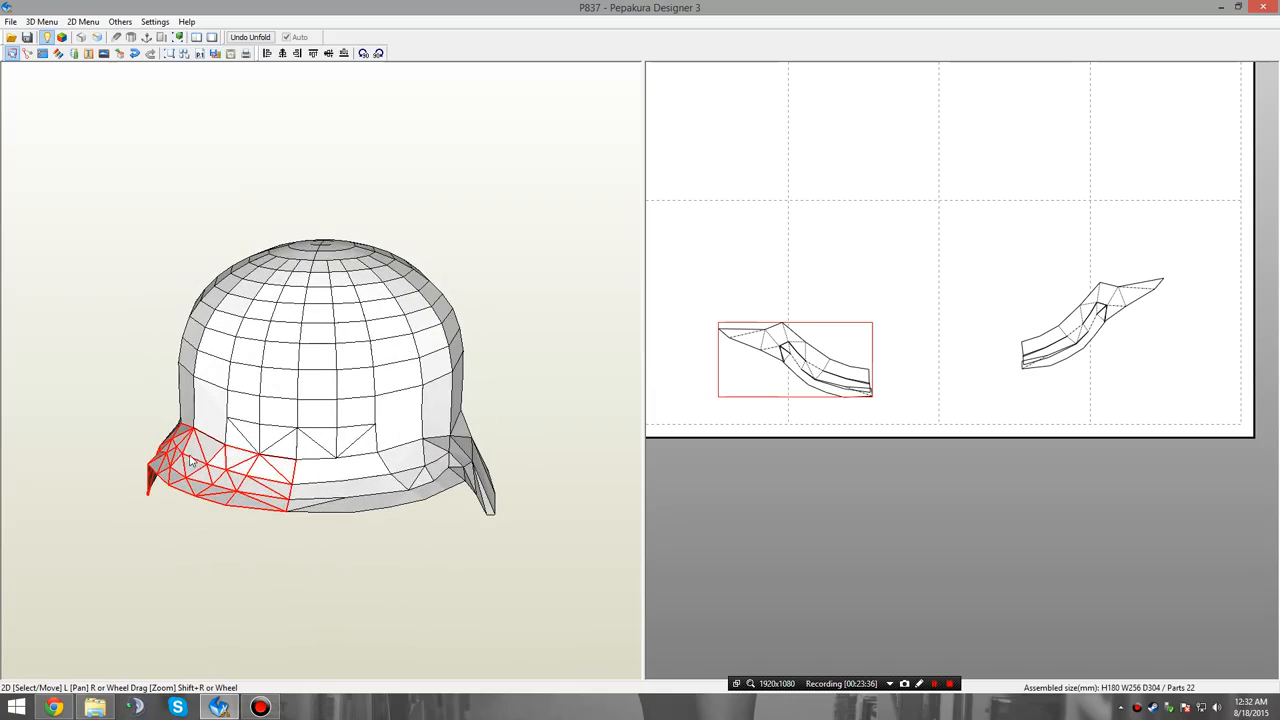
right_drag(221, 469, 211, 333)
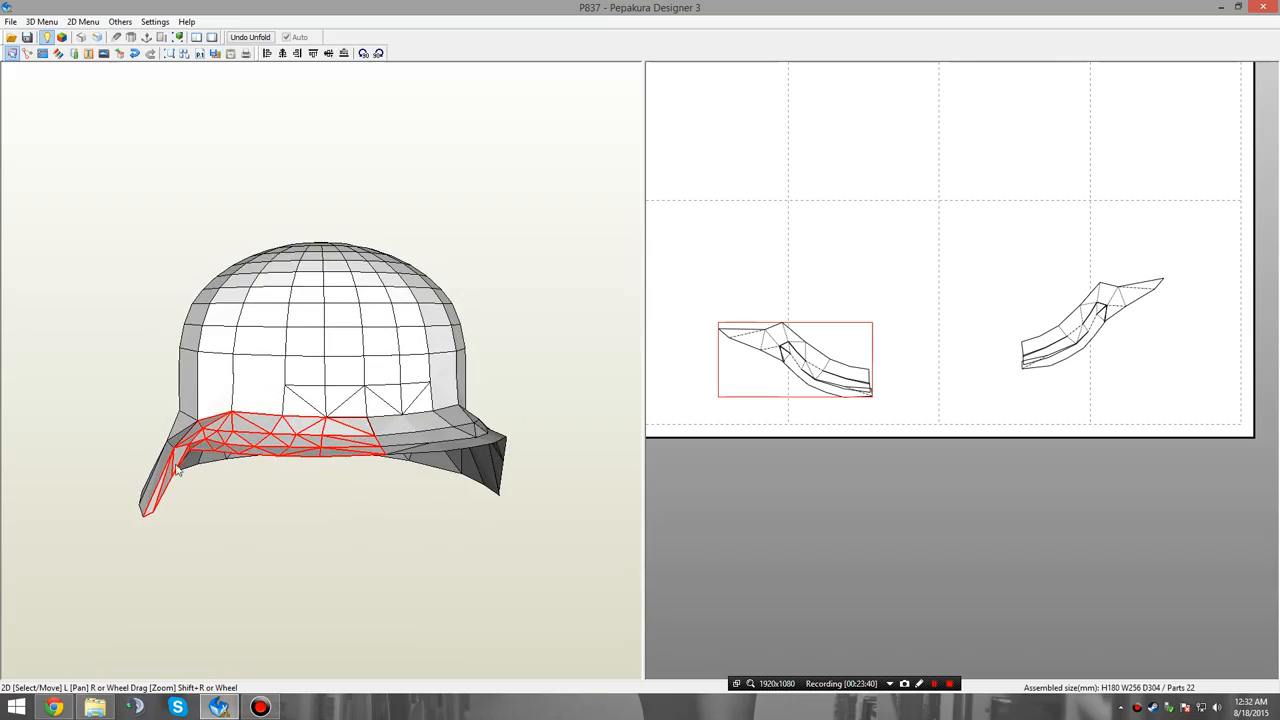
drag(176, 481, 288, 416)
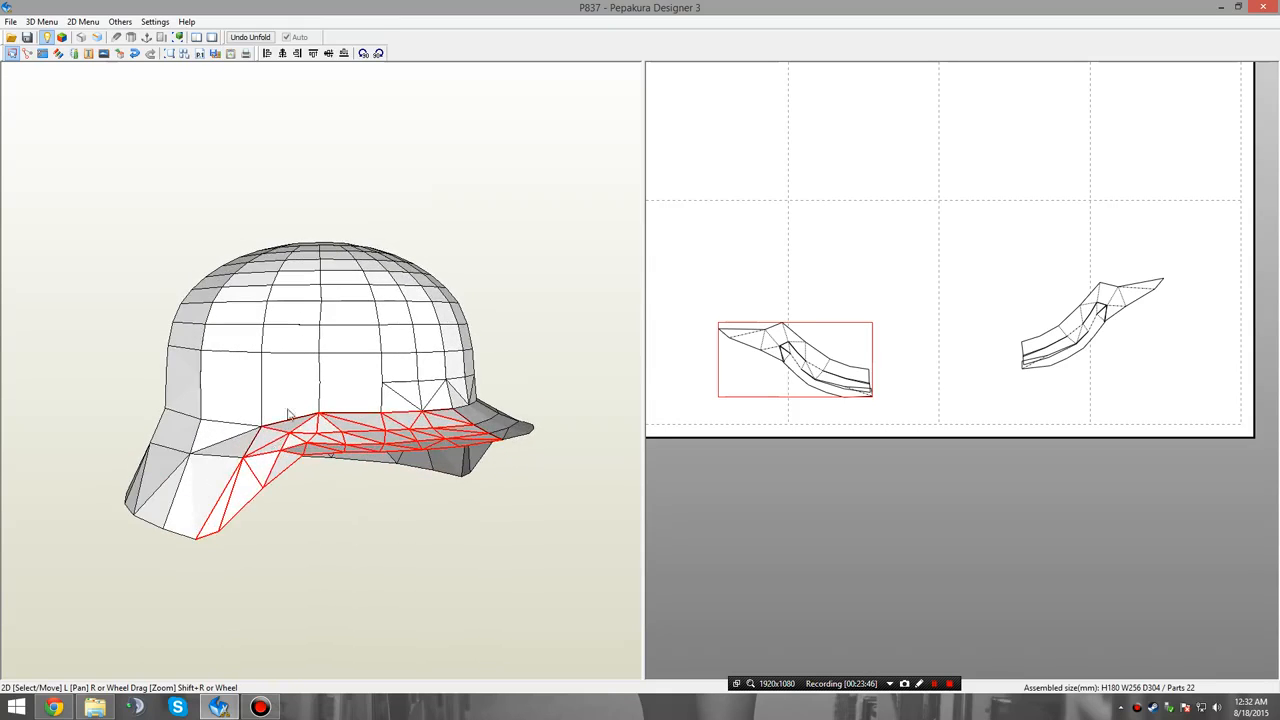
right_drag(807, 352, 828, 356)
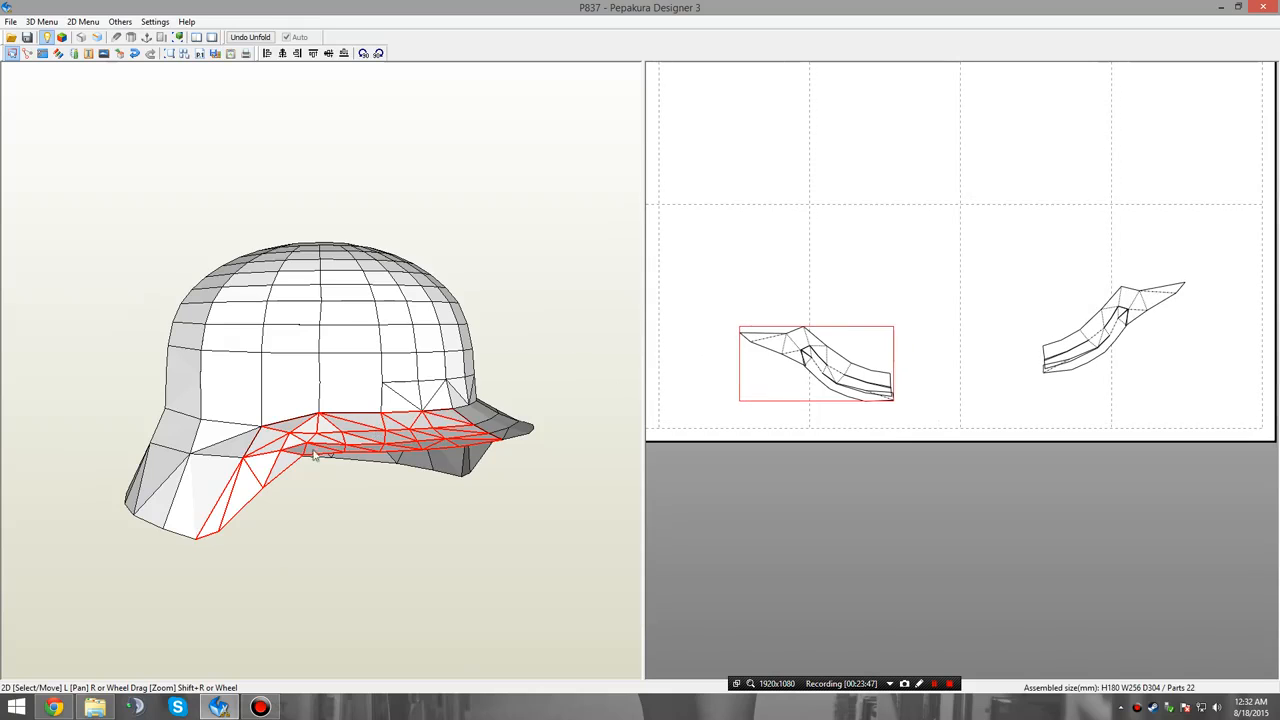
right_drag(313, 450, 354, 437)
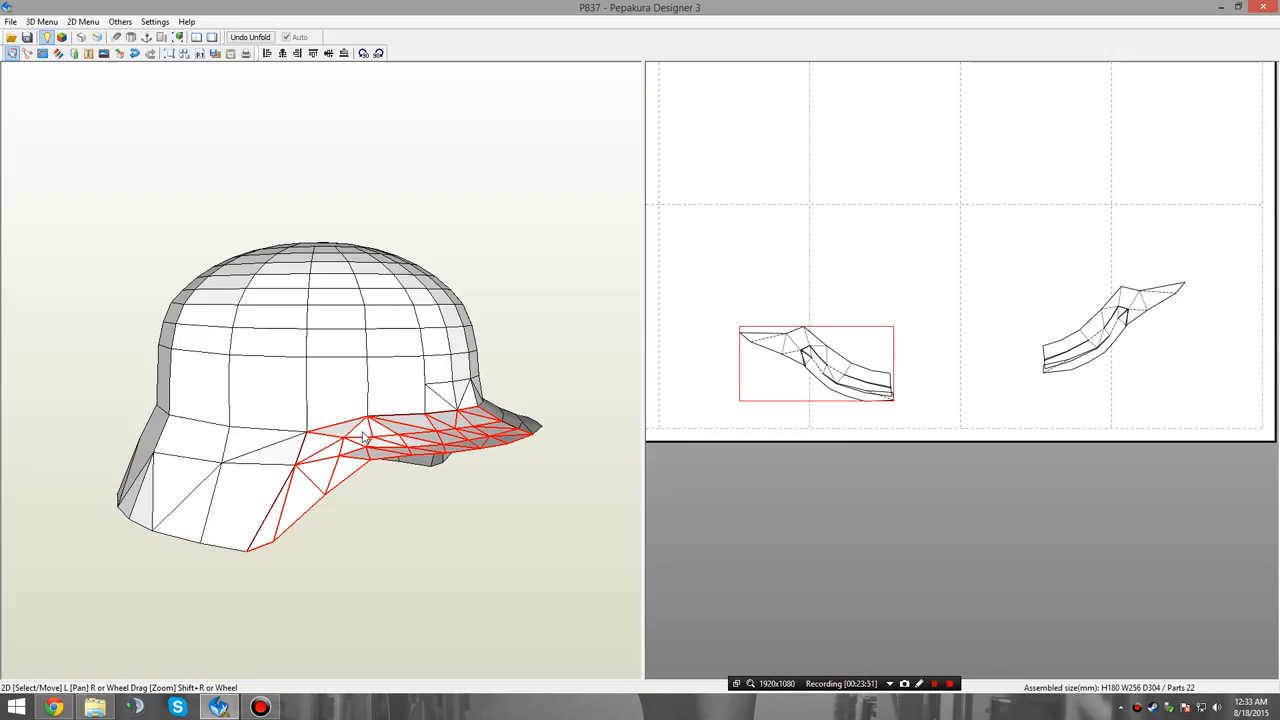
scroll(840, 360, up, 5)
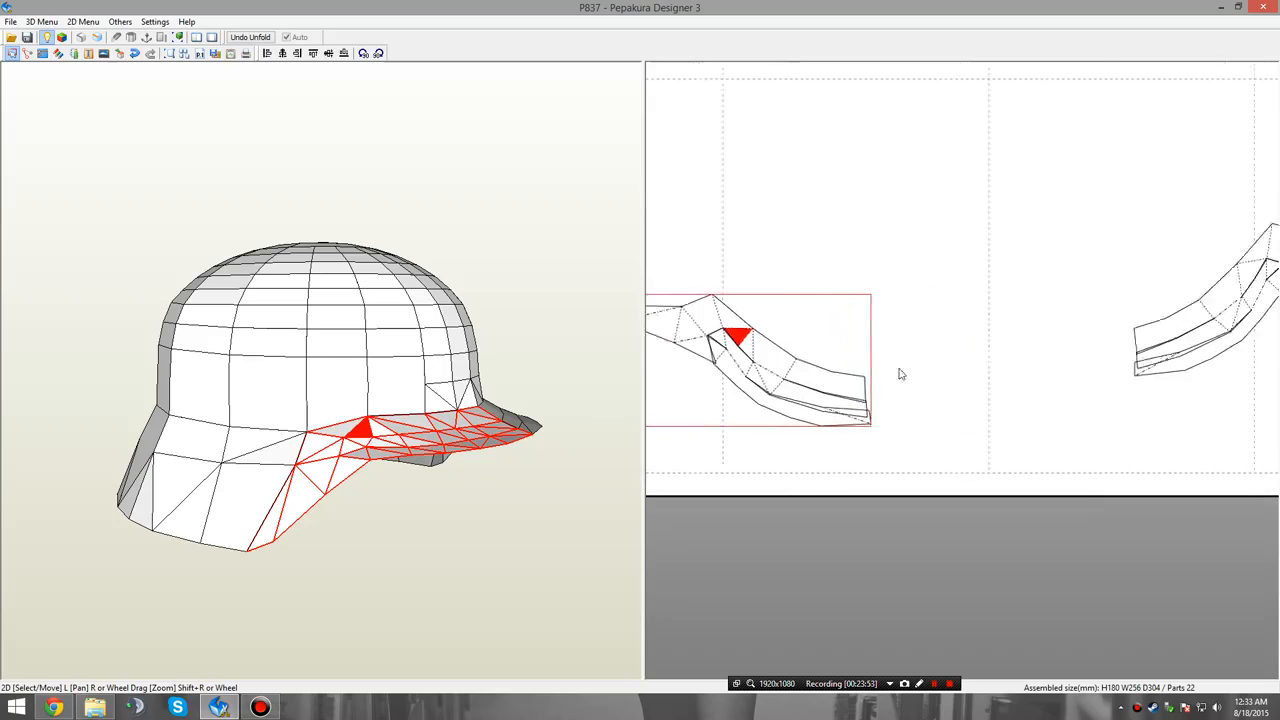
right_drag(350, 495, 272, 535)
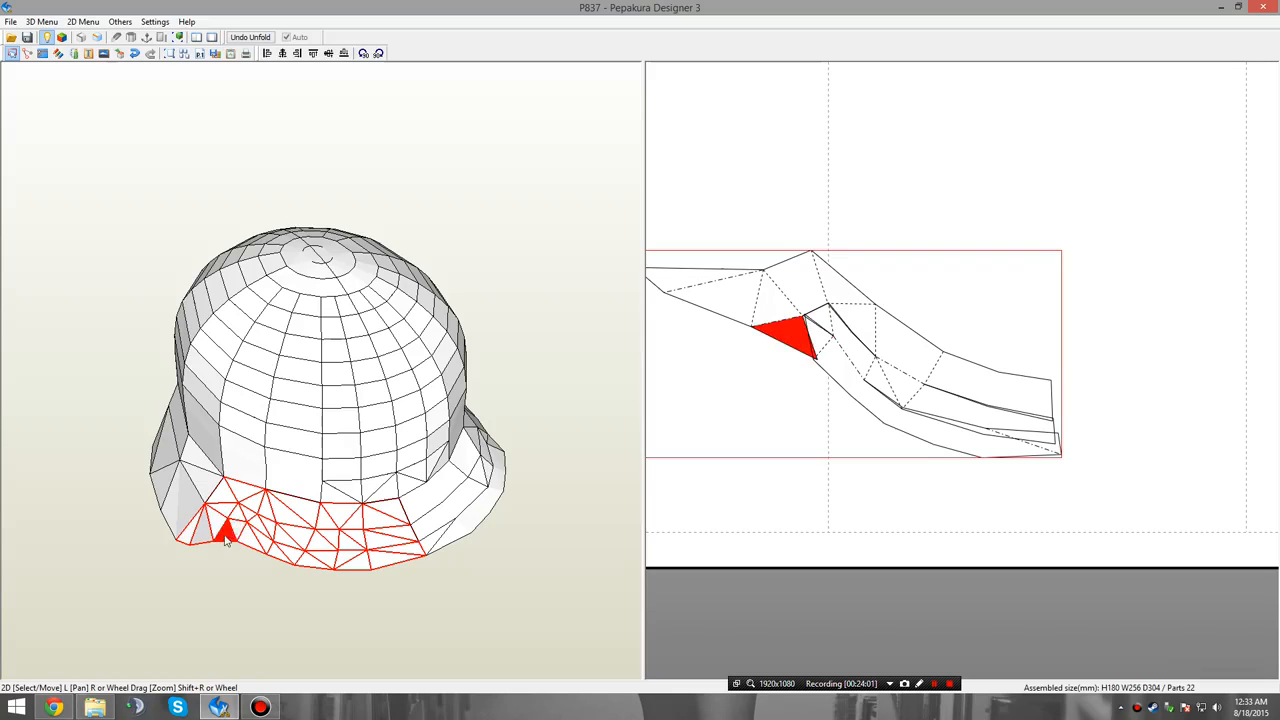
Split the left brim group near the bend, separating the front strip, the rear section and the two small pieces between them.
right_click(994, 155)
click(923, 192)
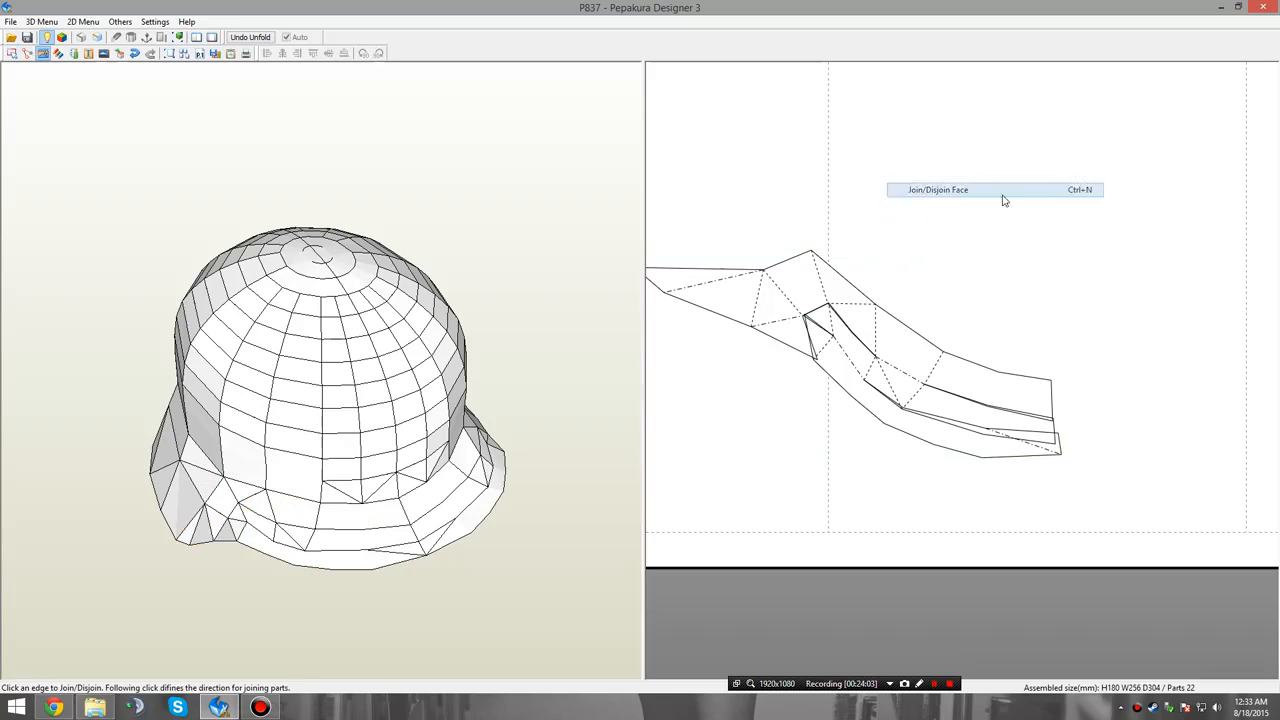
click(856, 329)
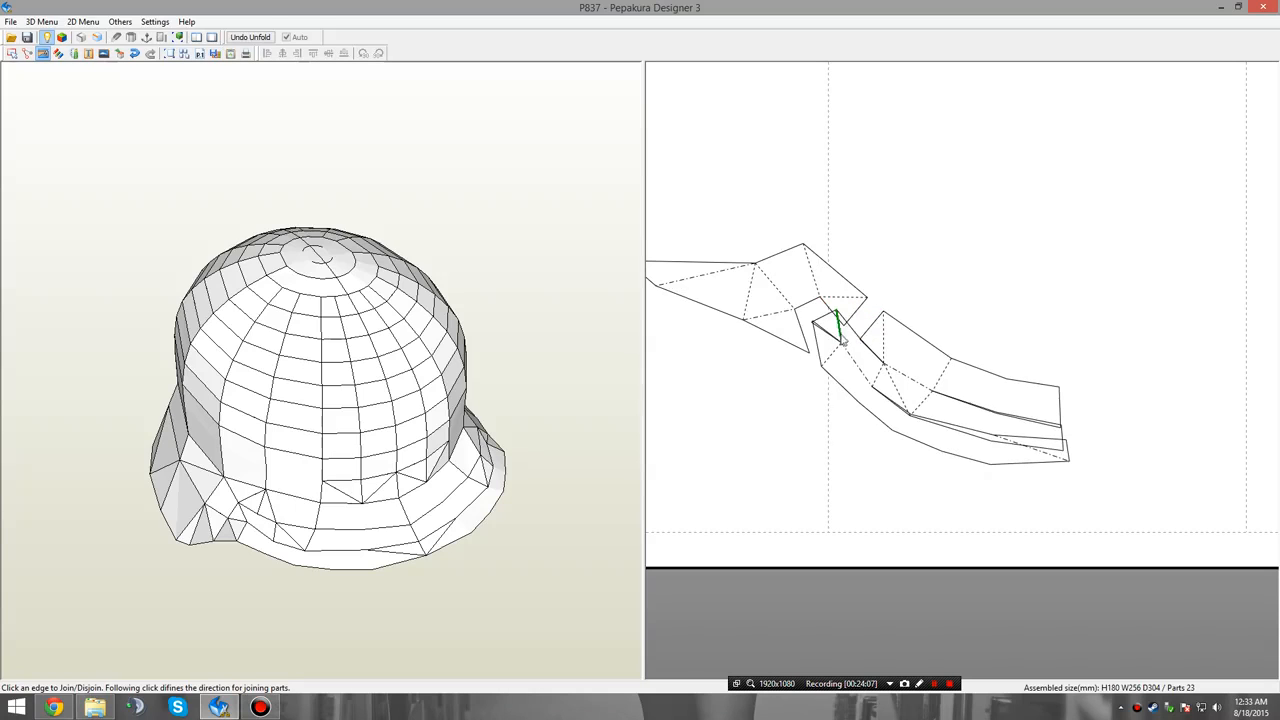
click(851, 344)
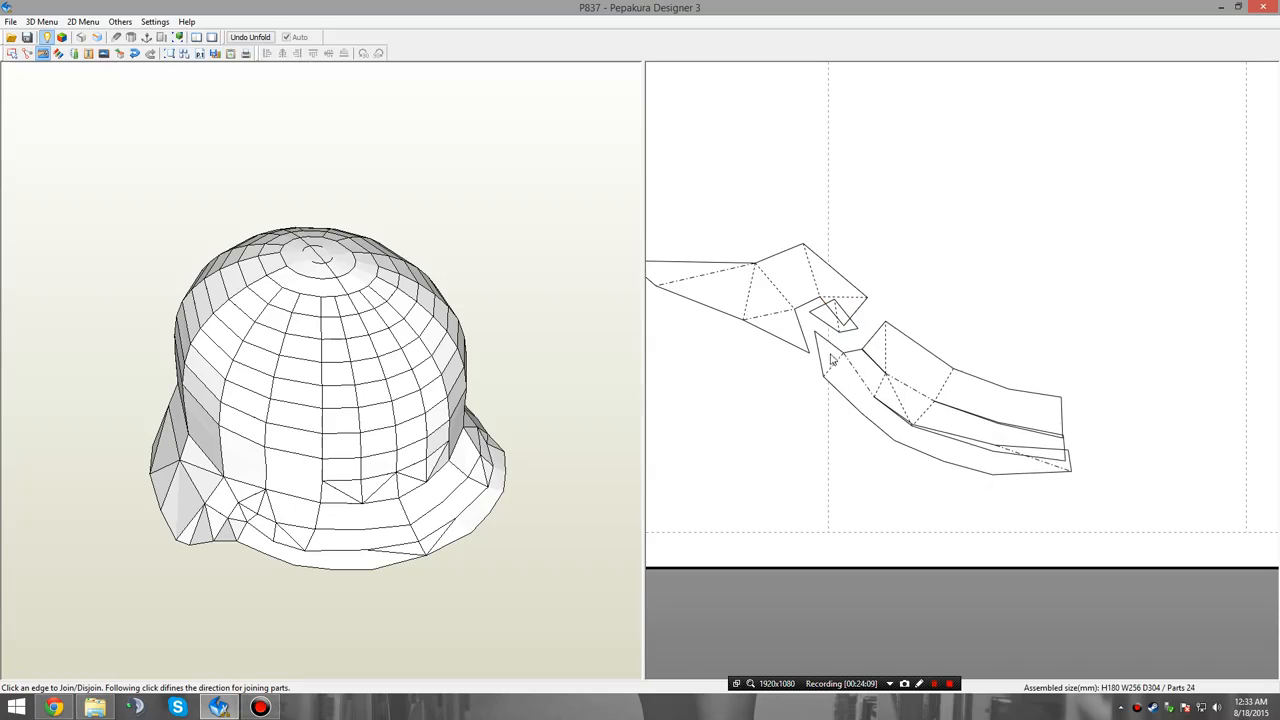
click(840, 364)
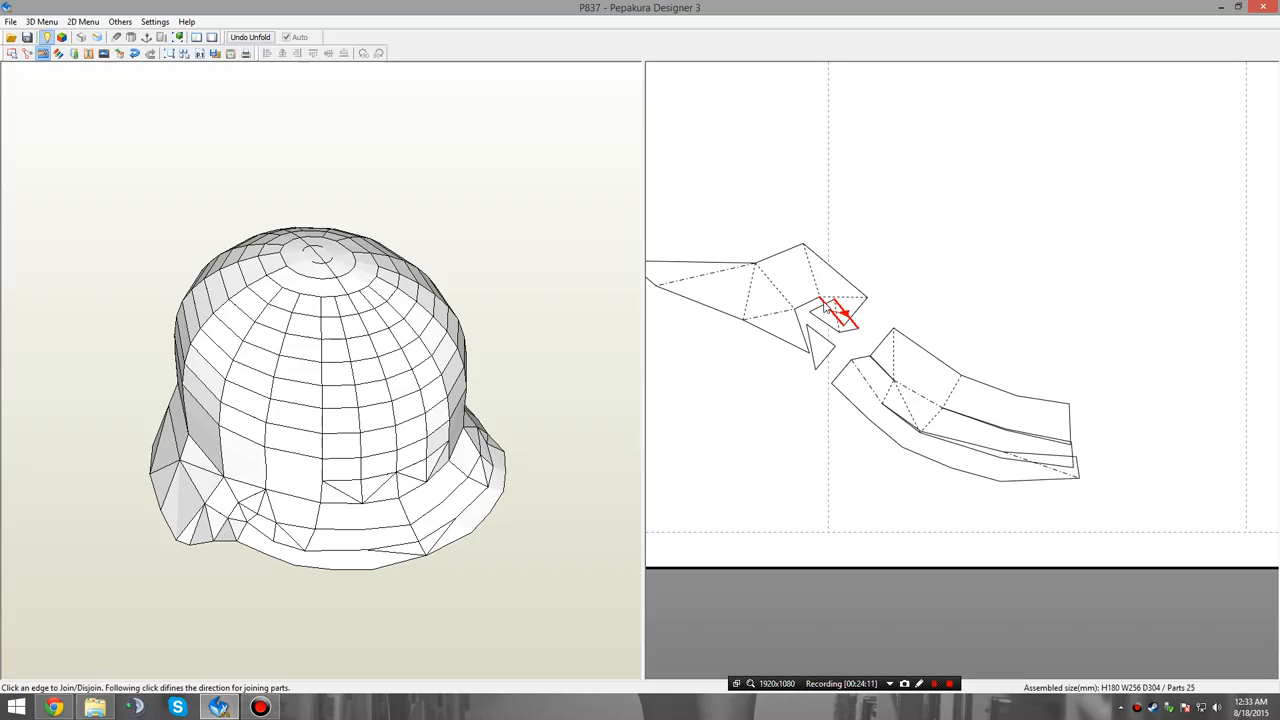
Join both small bend pieces to the left brim's rear section, and attach that section to the lower end of its matching tapered panel.
click(828, 309)
click(817, 330)
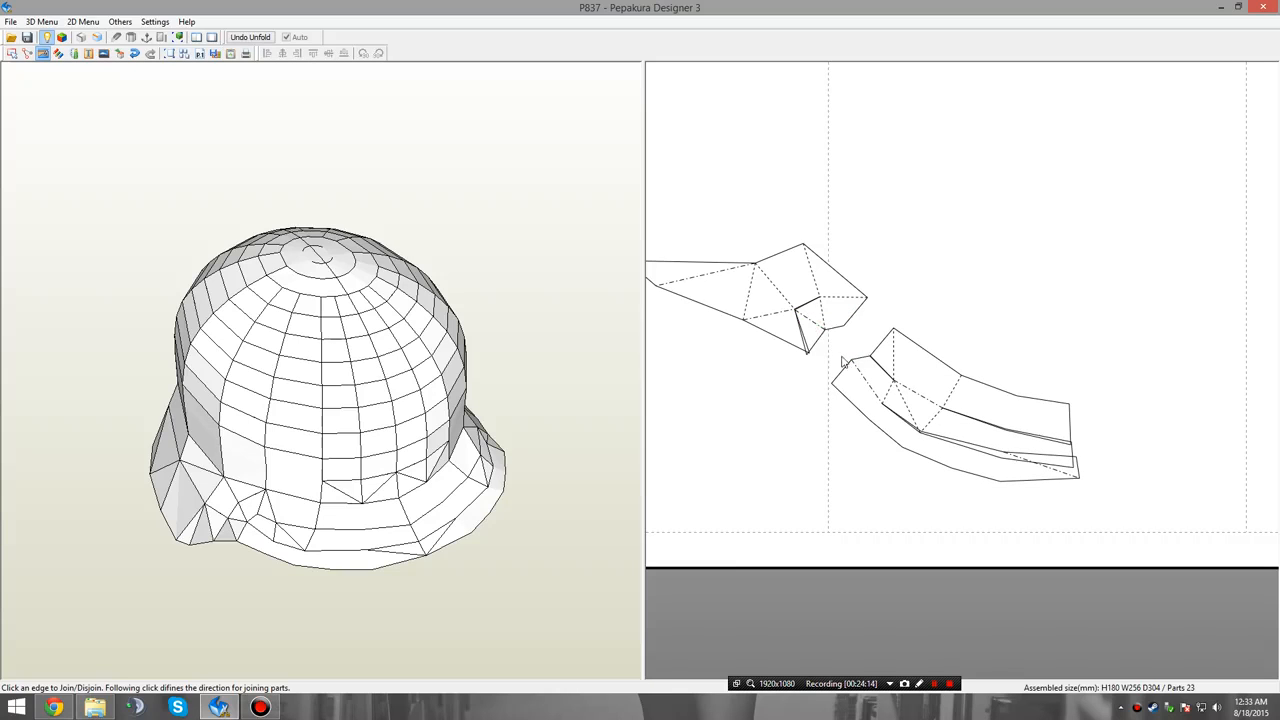
click(845, 356)
scroll(914, 306, down, 1)
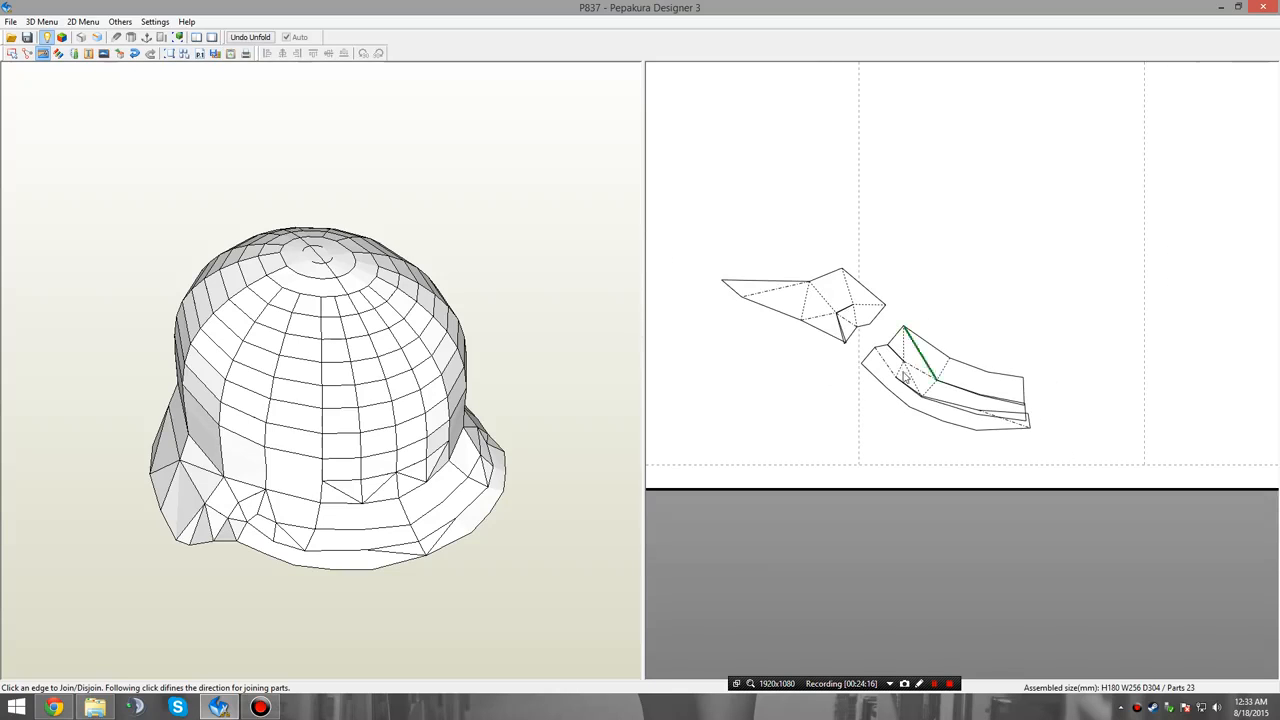
scroll(883, 297, down, 3)
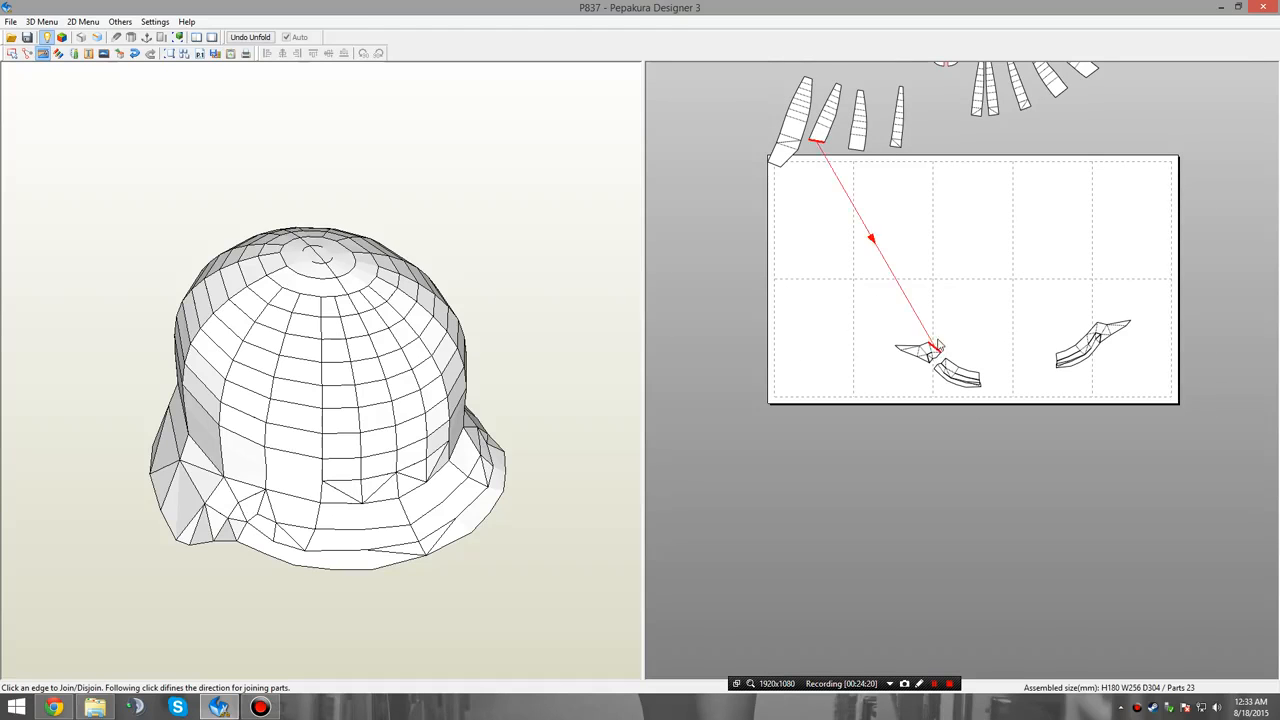
click(818, 143)
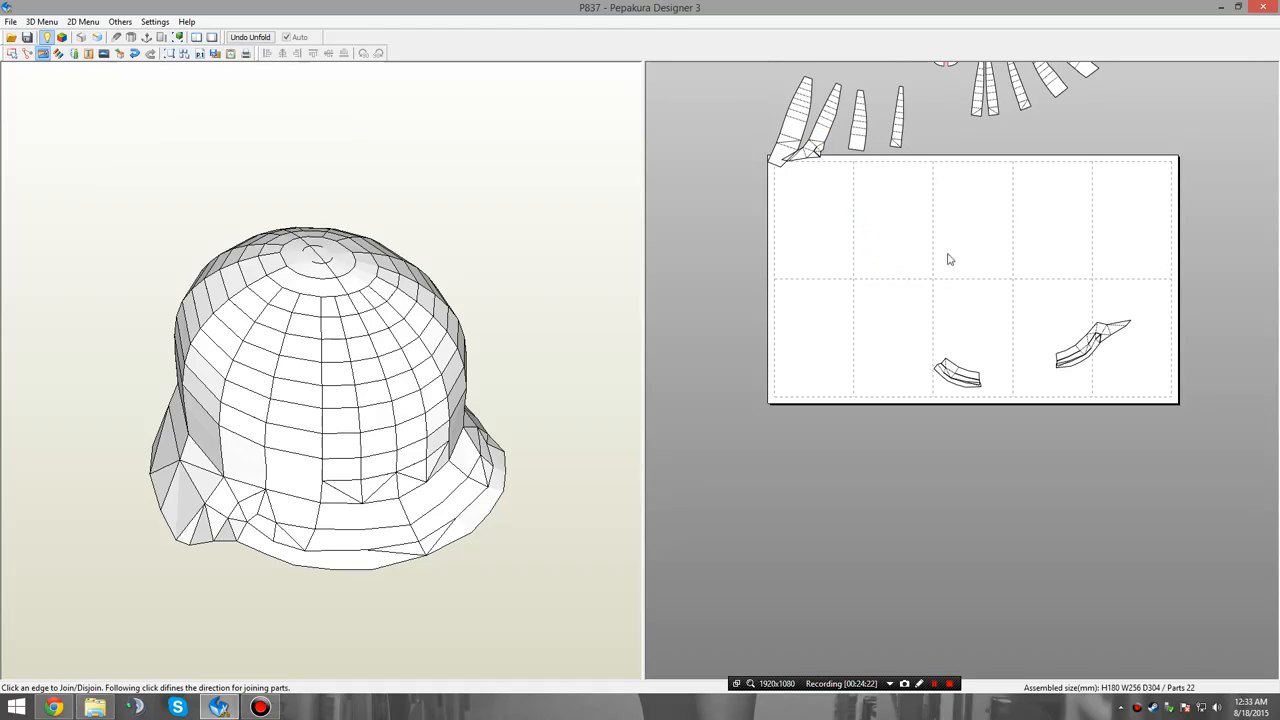
Examine the right brim group in the layout and the corresponding side of the 3D helmet.
middle_drag(1048, 301, 932, 295)
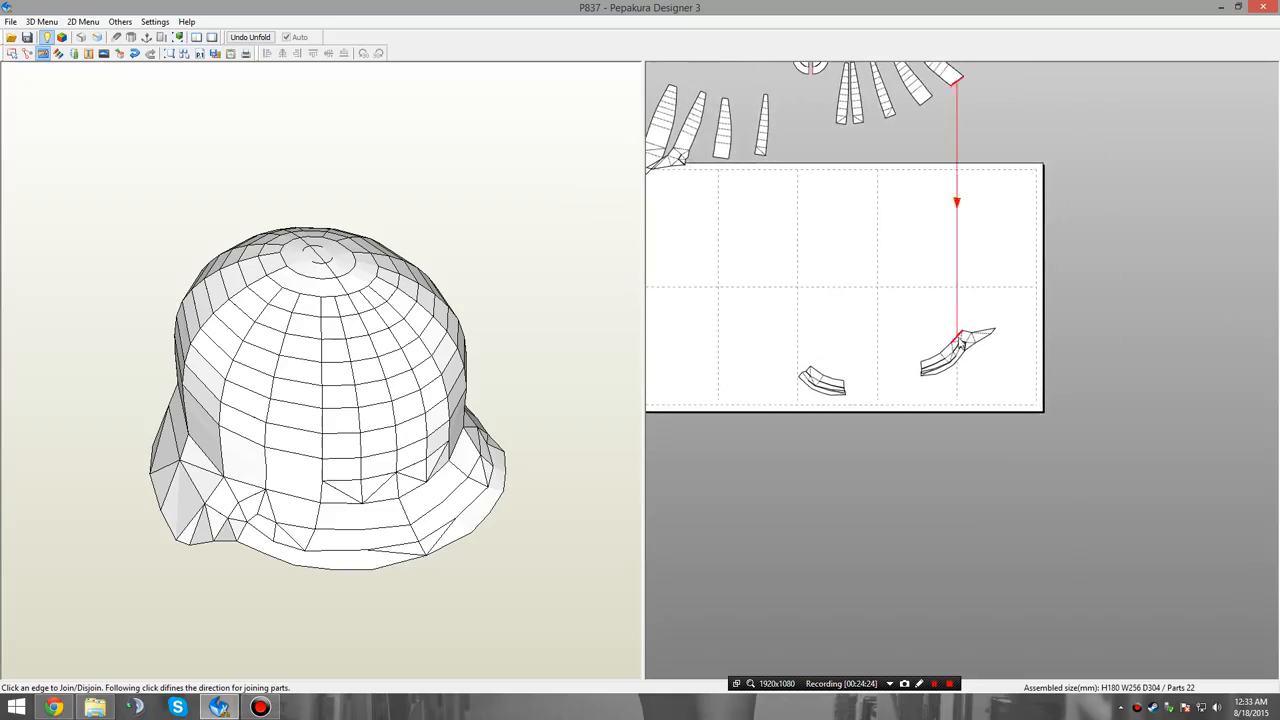
scroll(961, 338, up, 3)
scroll(924, 270, down, 3)
middle_drag(907, 238, 911, 265)
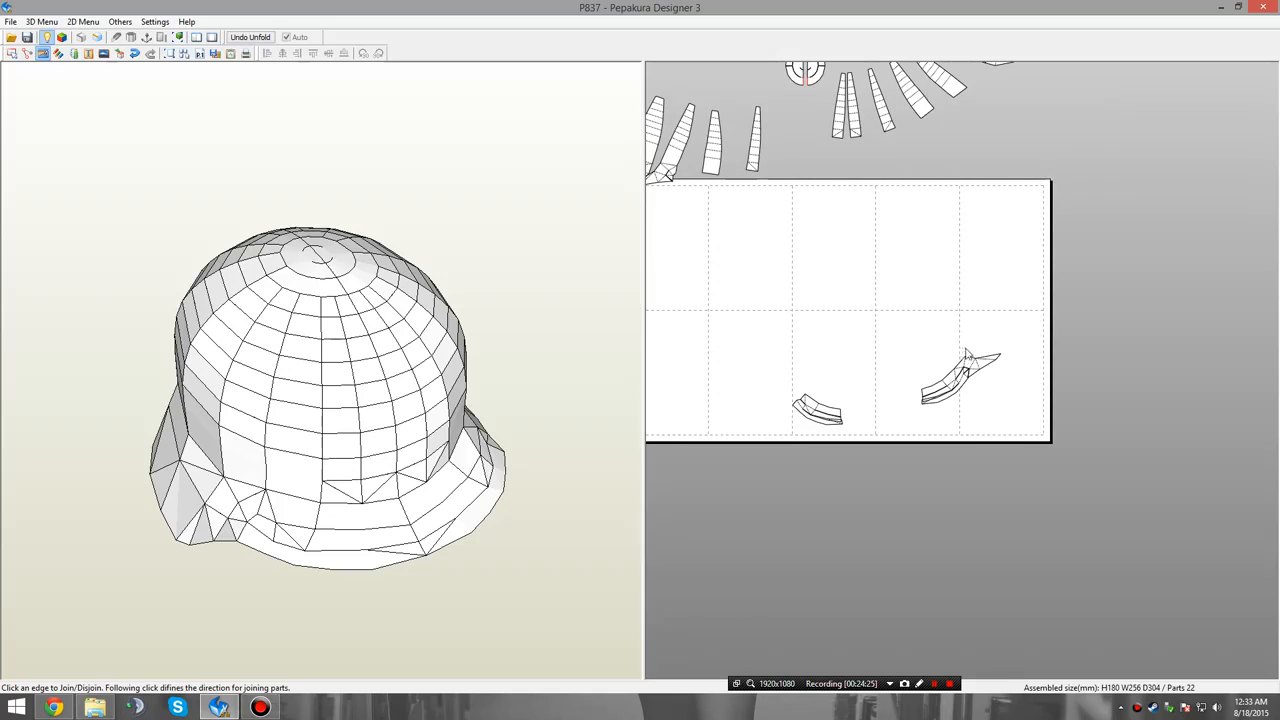
scroll(981, 378, up, 5)
right_drag(509, 505, 453, 460)
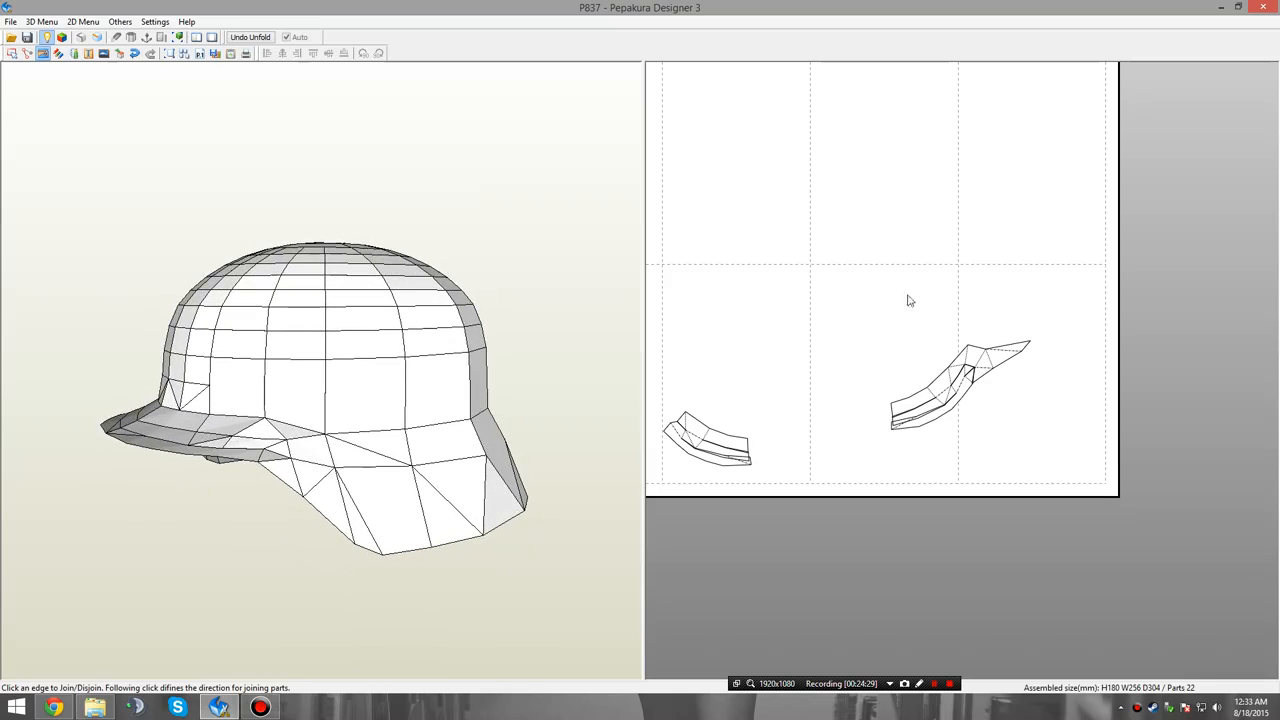
right_click(943, 305)
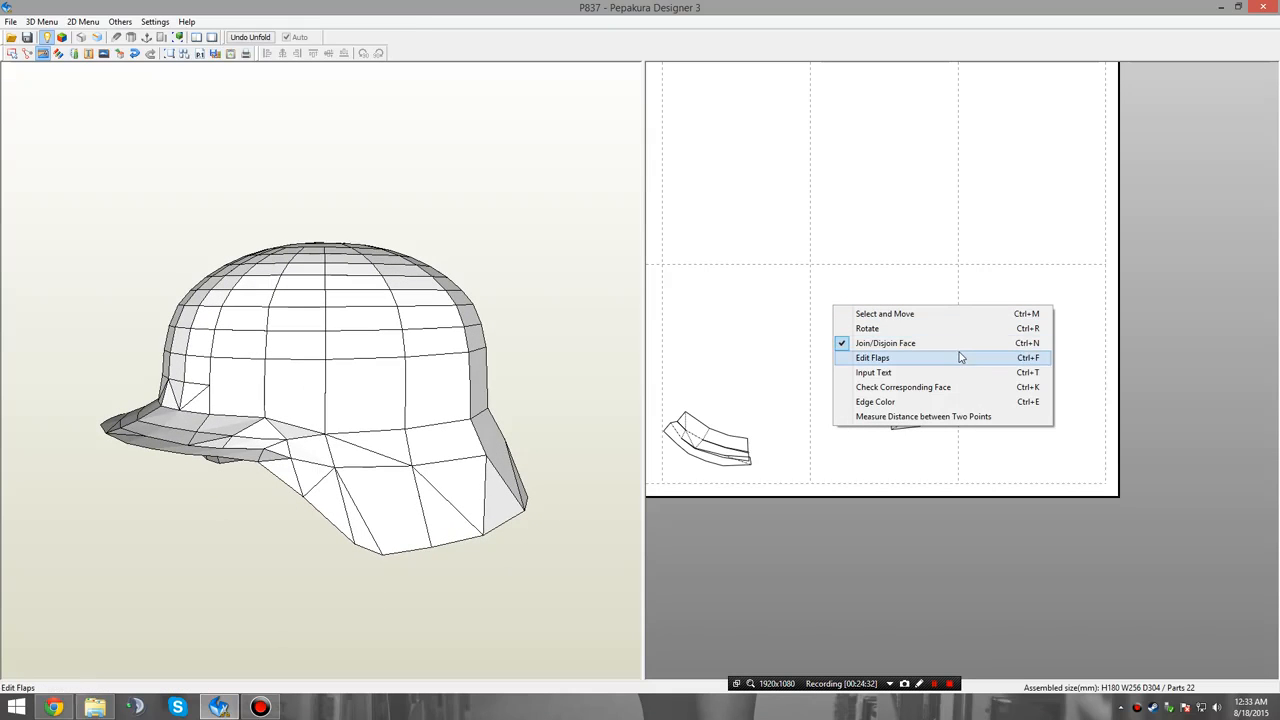
click(962, 266)
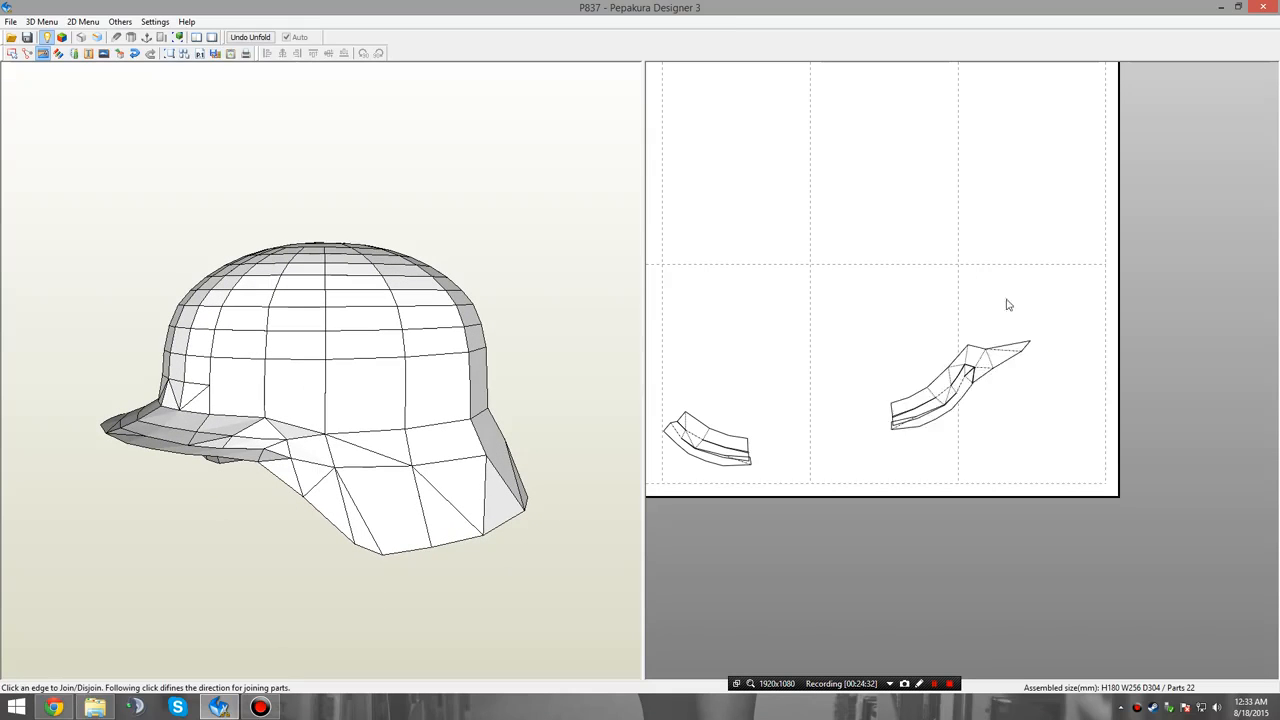
Move the tapered panel with the attached left rear brim section next to the right brim group for comparison.
scroll(925, 331, up, 3)
mouse_move(1003, 377)
middle_down()
mouse_move(925, 331)
mouse_move(995, 388)
middle_up()
scroll(951, 370, down, 5)
middle_drag(950, 332, 1143, 486)
right_click(798, 332)
click(812, 341)
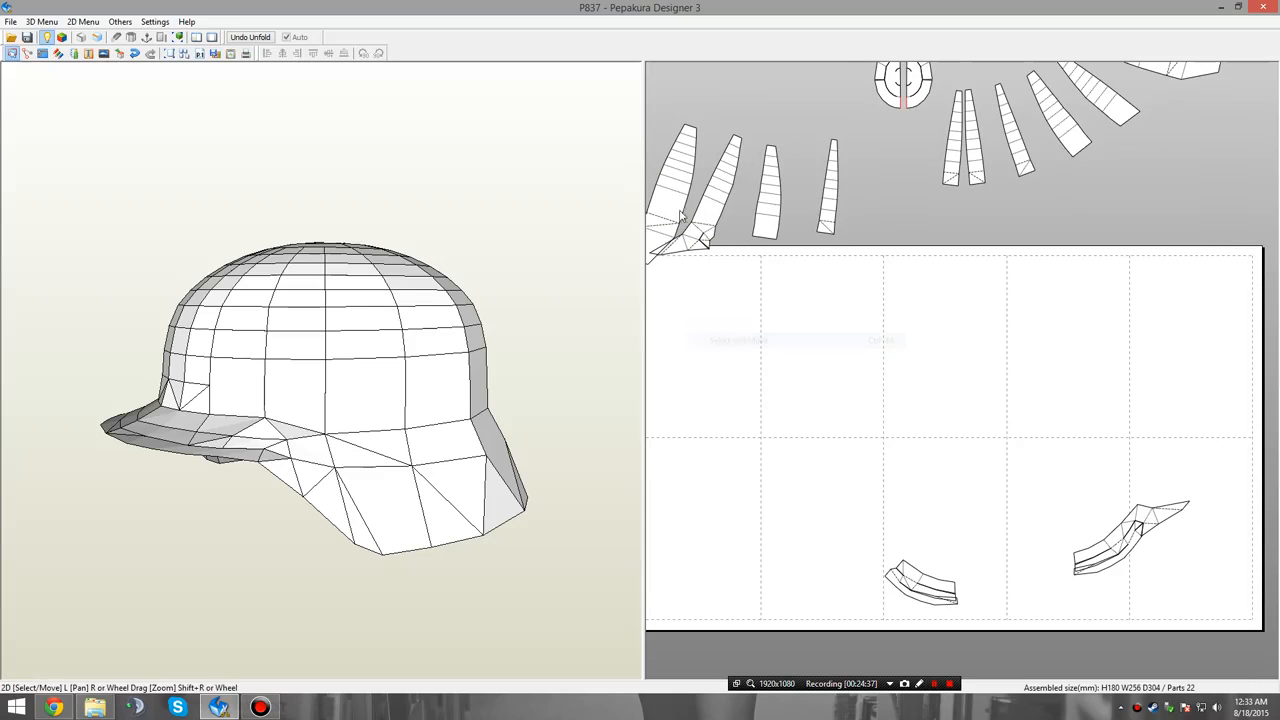
drag(741, 208, 1155, 450)
middle_drag(1208, 487, 1008, 361)
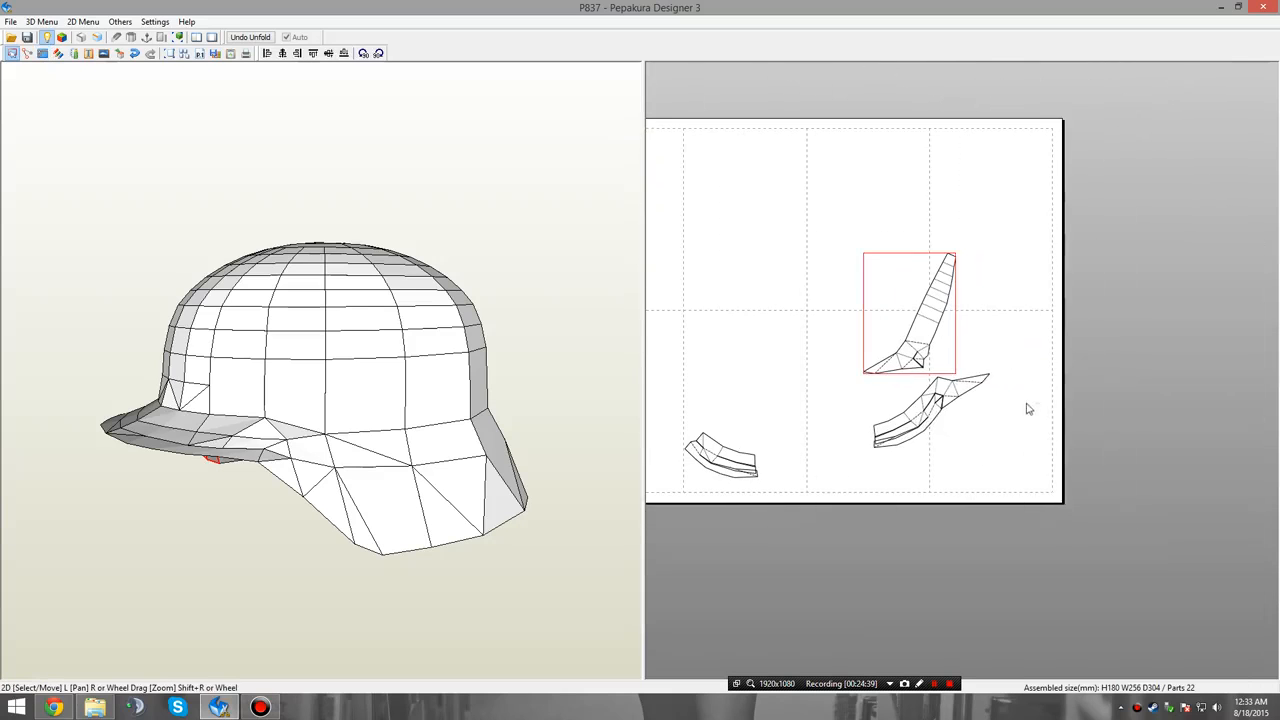
Split the right brim group near the bend like the left one, and join its two small pieces to the rear section.
right_click(1028, 405)
click(1033, 441)
scroll(975, 390, up, 5)
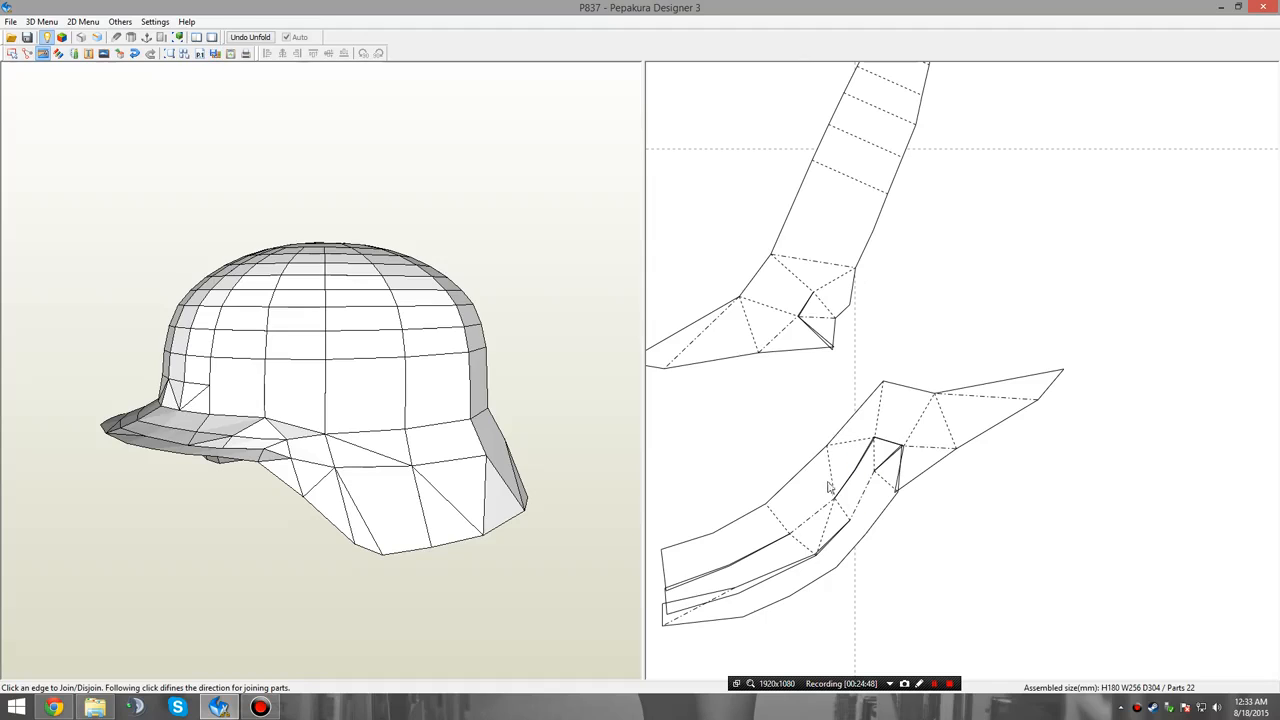
click(837, 457)
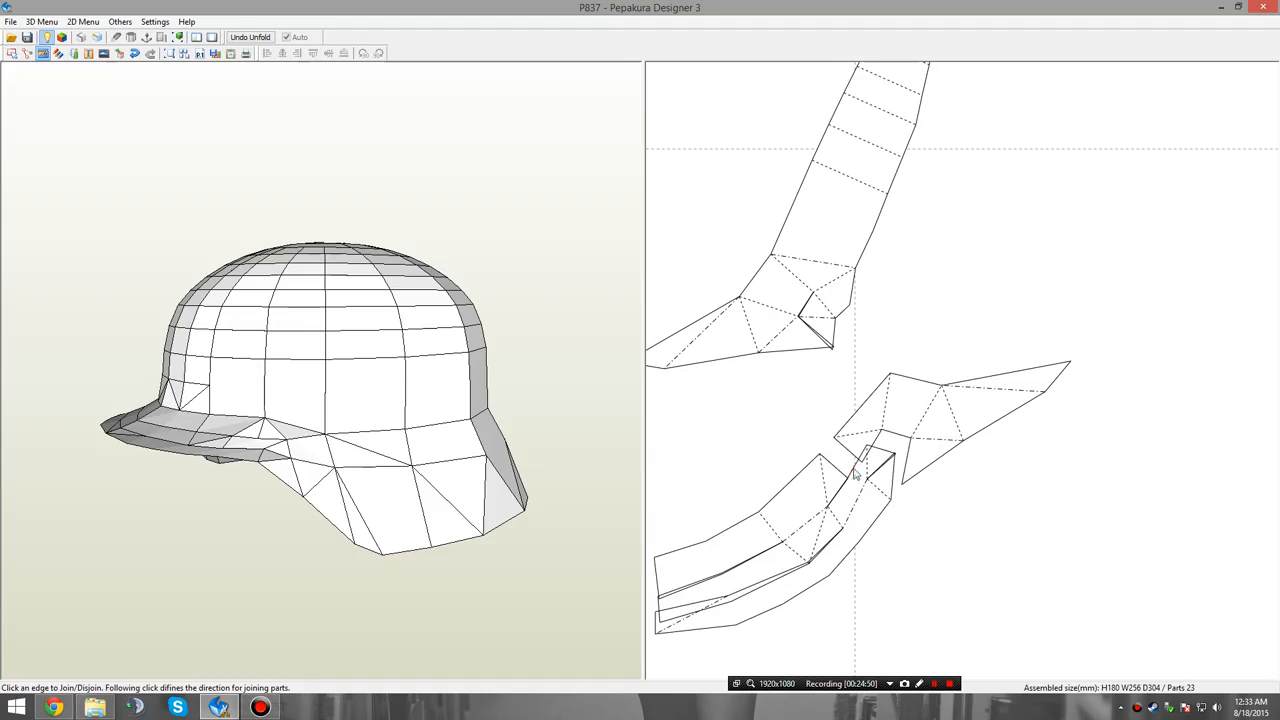
click(858, 483)
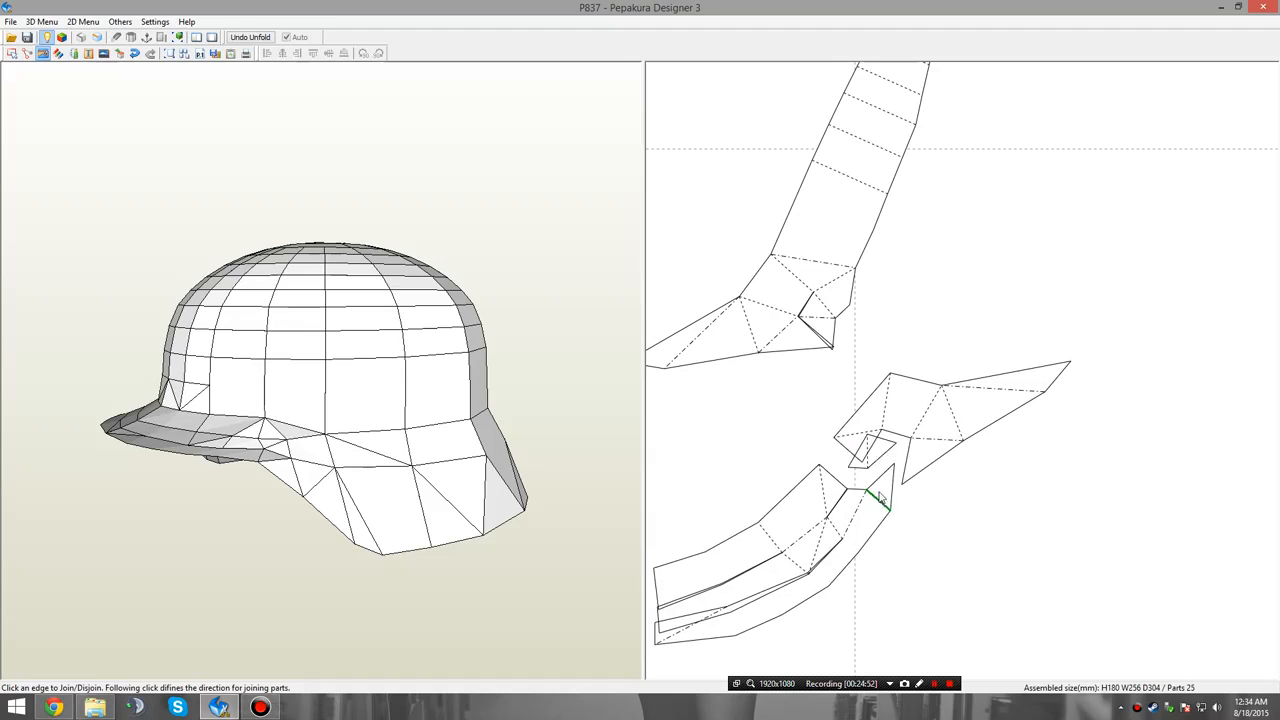
click(879, 496)
click(882, 438)
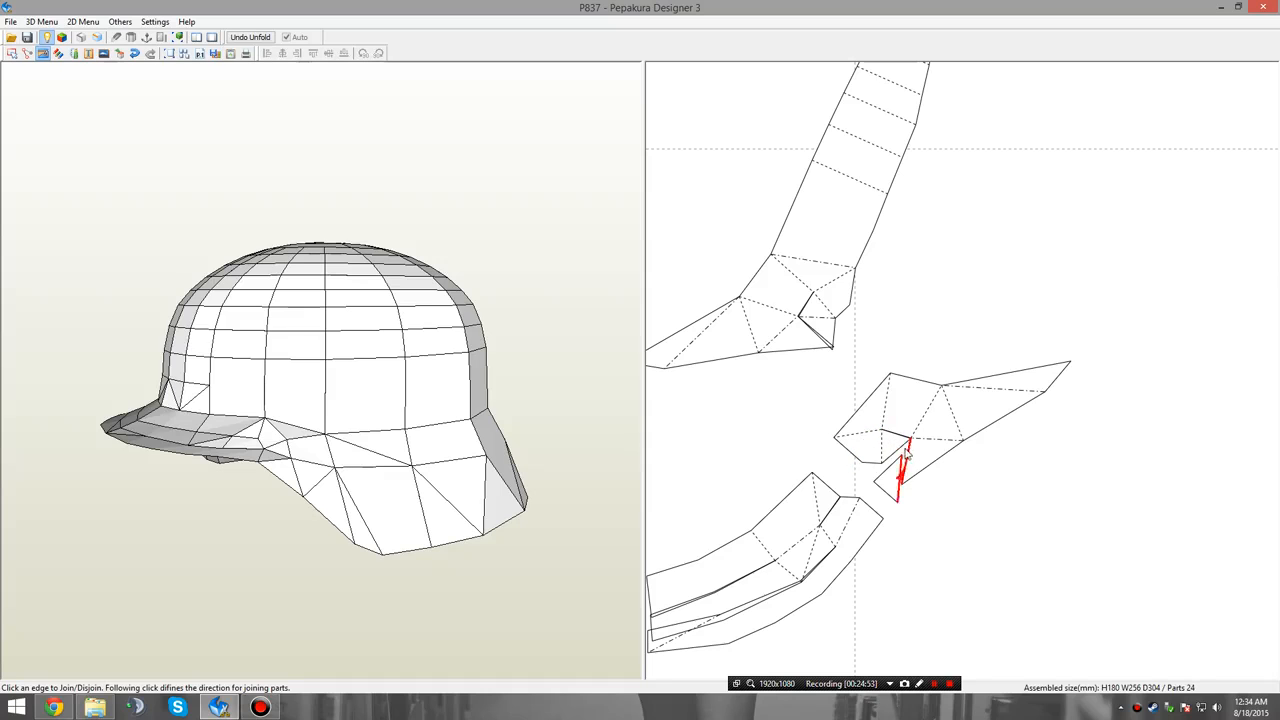
click(901, 452)
Return the tapered panel with the attached left rear brim section to its place among the panels above the page.
scroll(965, 501, down, 4)
scroll(965, 501, down, 4)
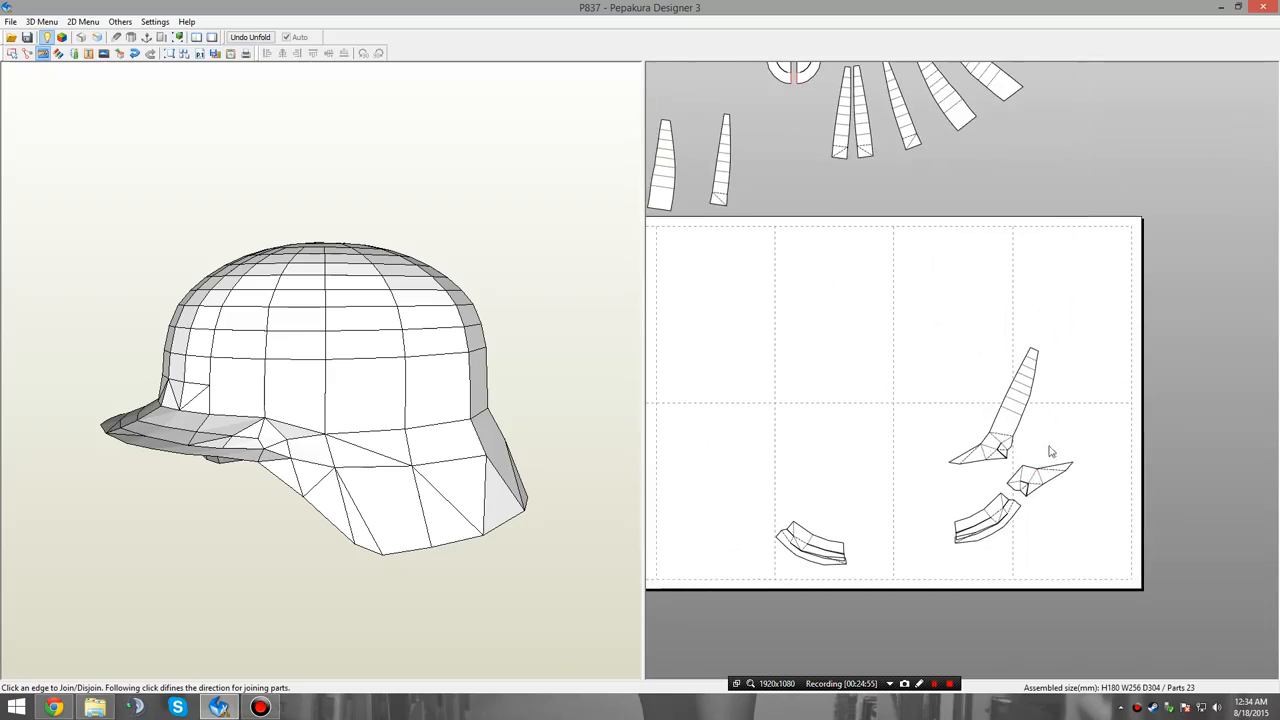
right_click(1095, 452)
click(1101, 453)
drag(1020, 398, 670, 180)
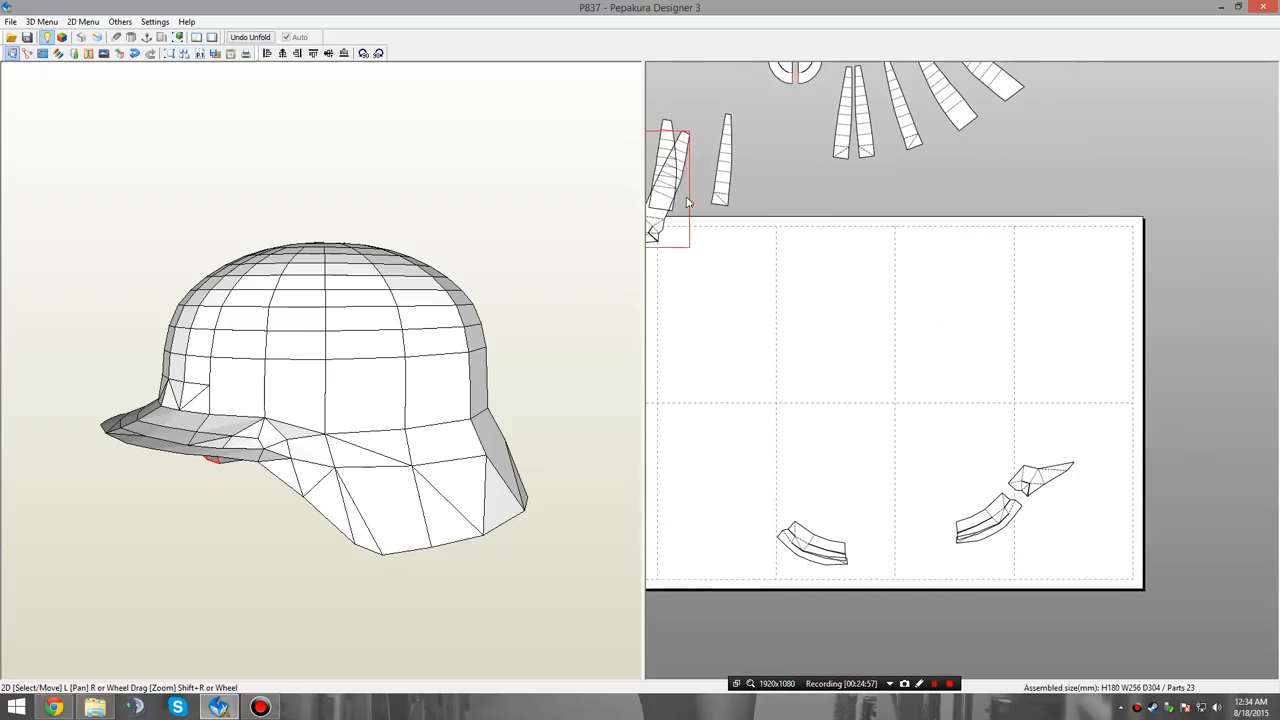
middle_drag(666, 215, 898, 362)
drag(885, 380, 850, 373)
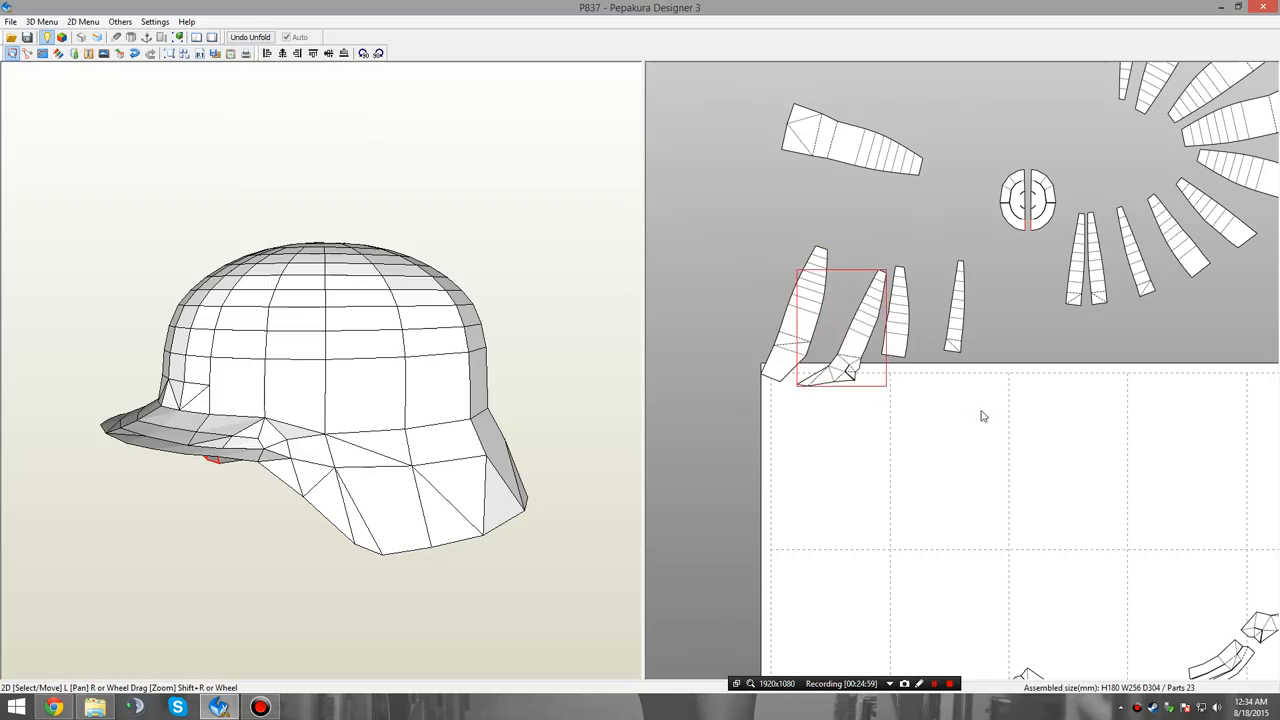
click(998, 411)
middle_drag(1071, 391, 877, 313)
Join the right rear brim section to the lower end of its matching tapered panel.
click(1070, 553)
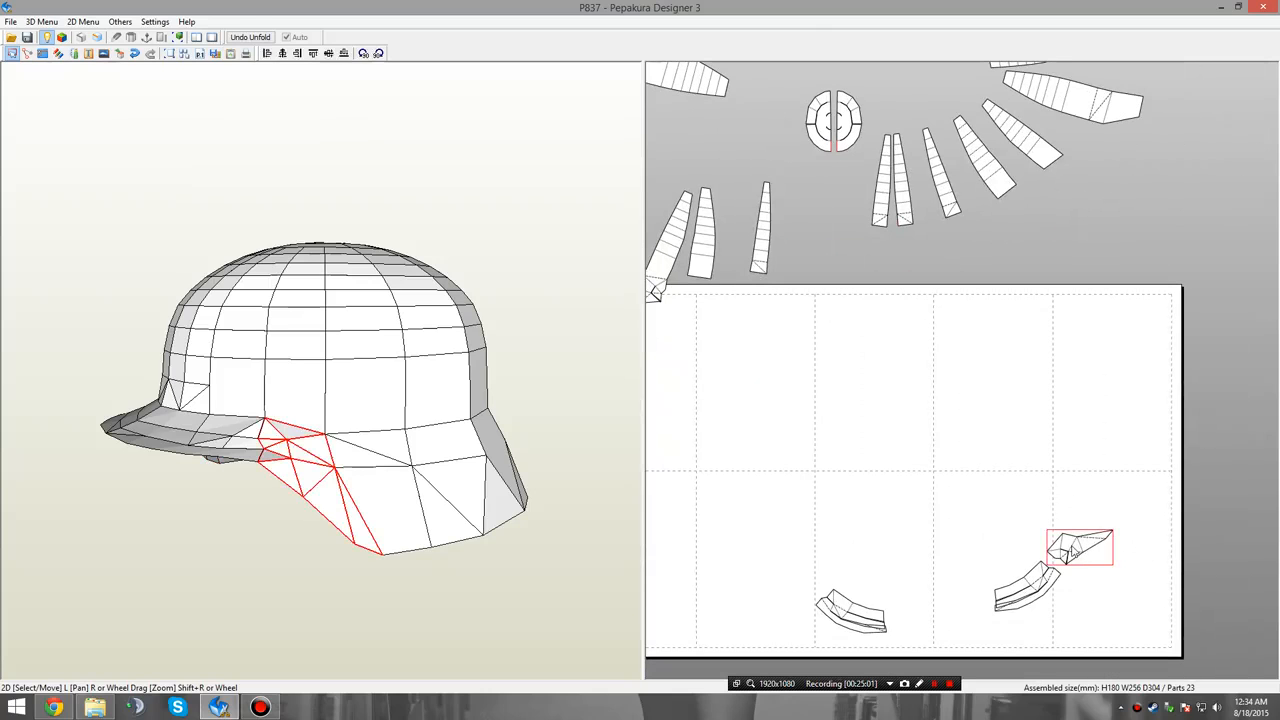
right_click(1096, 465)
click(1104, 502)
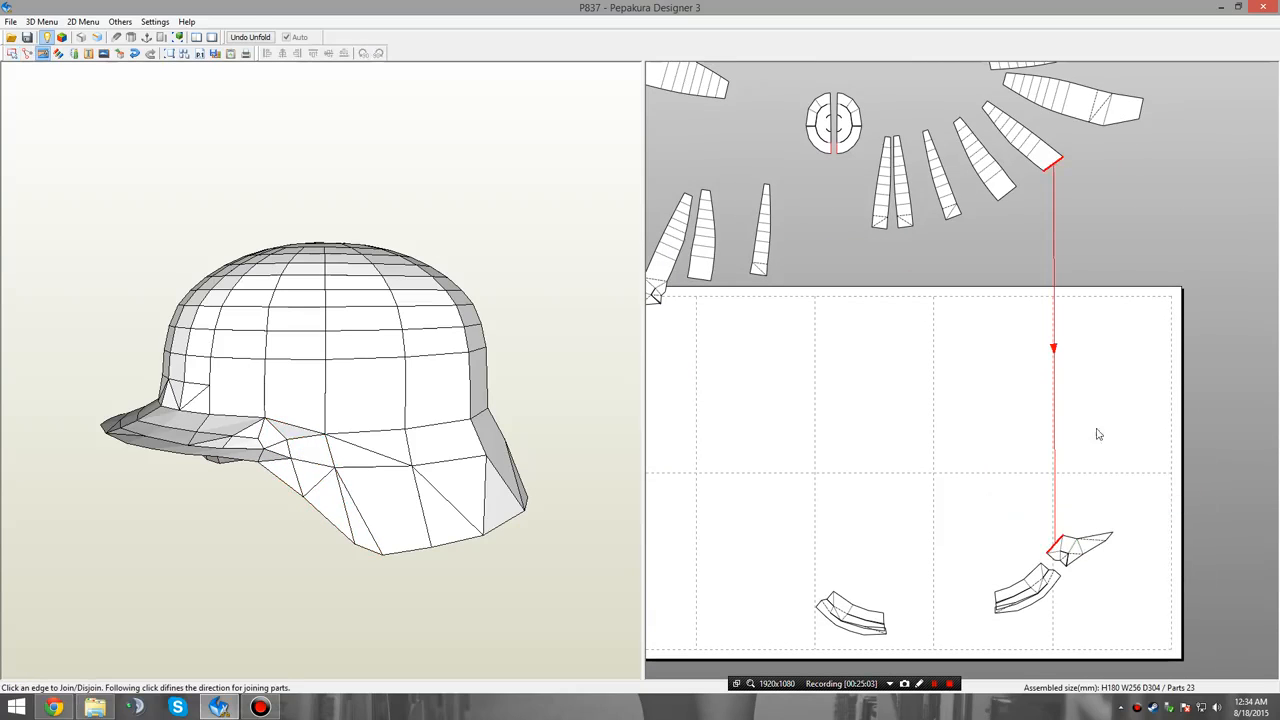
click(1057, 360)
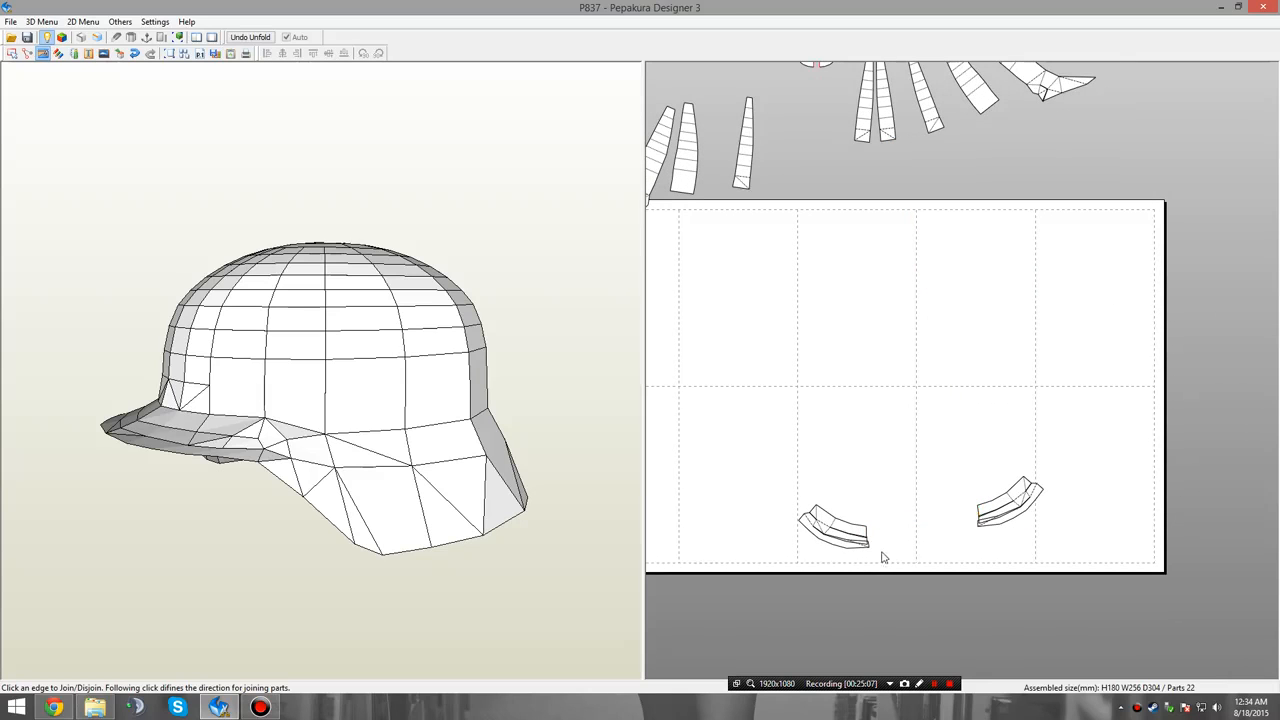
Join the two front brim halves end to end at the centre, choosing the joining edge that forms a symmetrical arc.
middle_drag(883, 557, 883, 506)
right_drag(428, 552, 682, 519)
scroll(943, 506, down, 1)
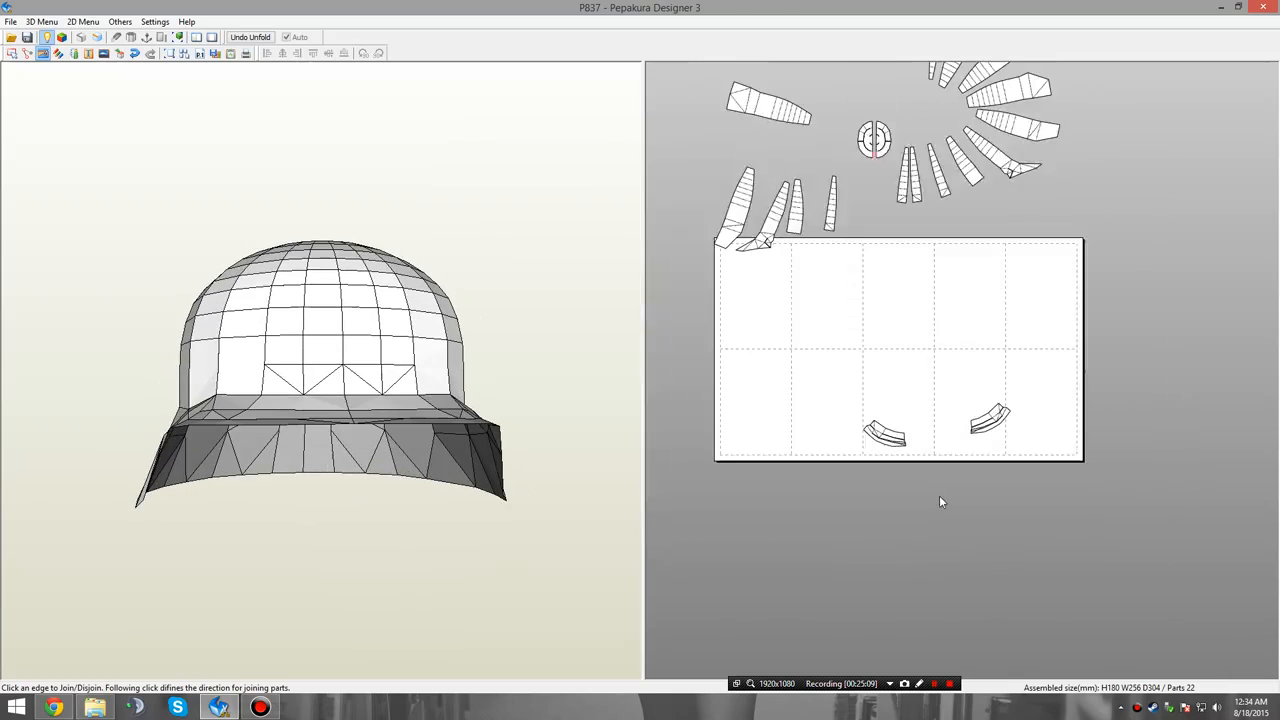
scroll(940, 480, up, 4)
click(1007, 432)
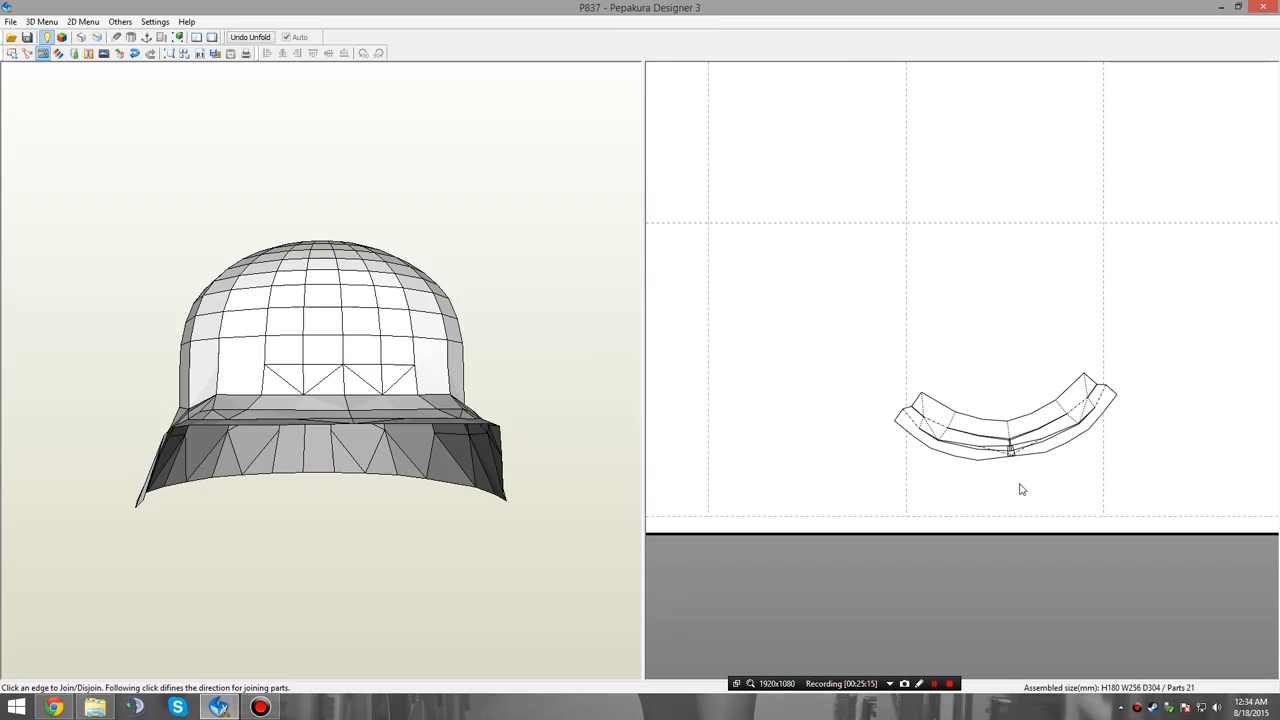
click(1020, 464)
click(1015, 458)
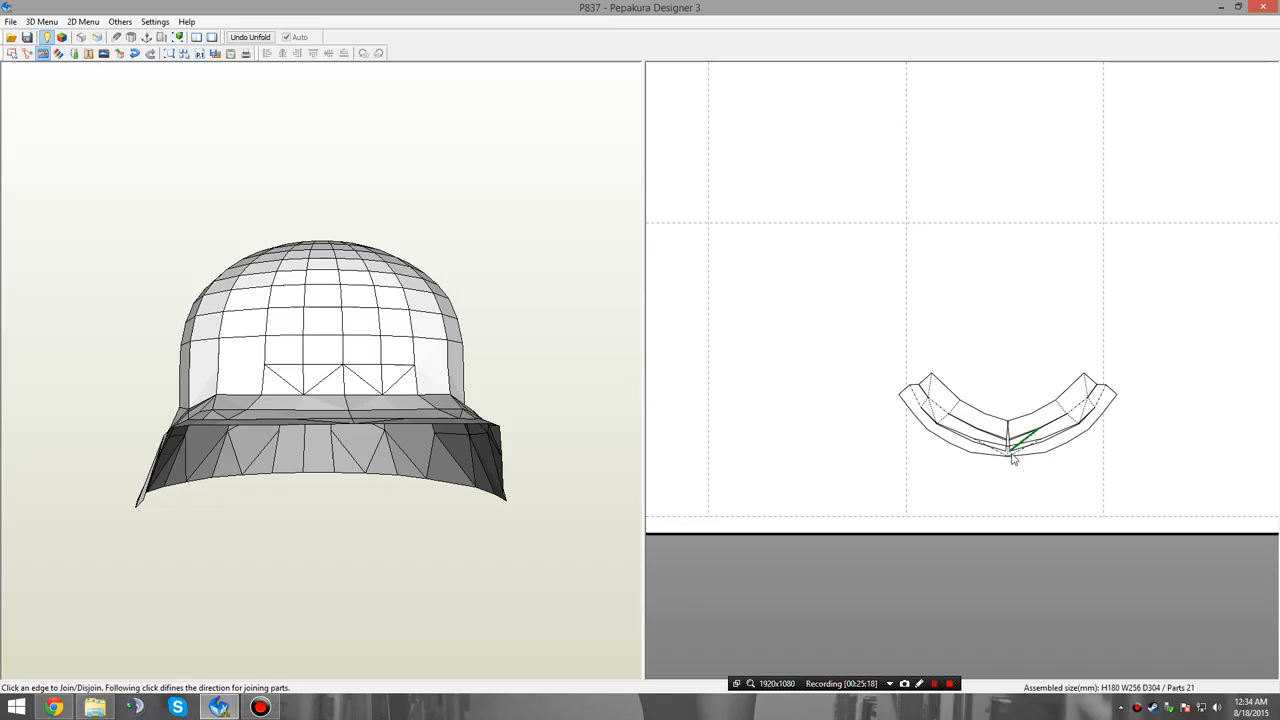
Try the joined front brim arc at the page's lower left, and place it in the lower right area instead.
middle_drag(1035, 323, 1040, 399)
right_click(1016, 308)
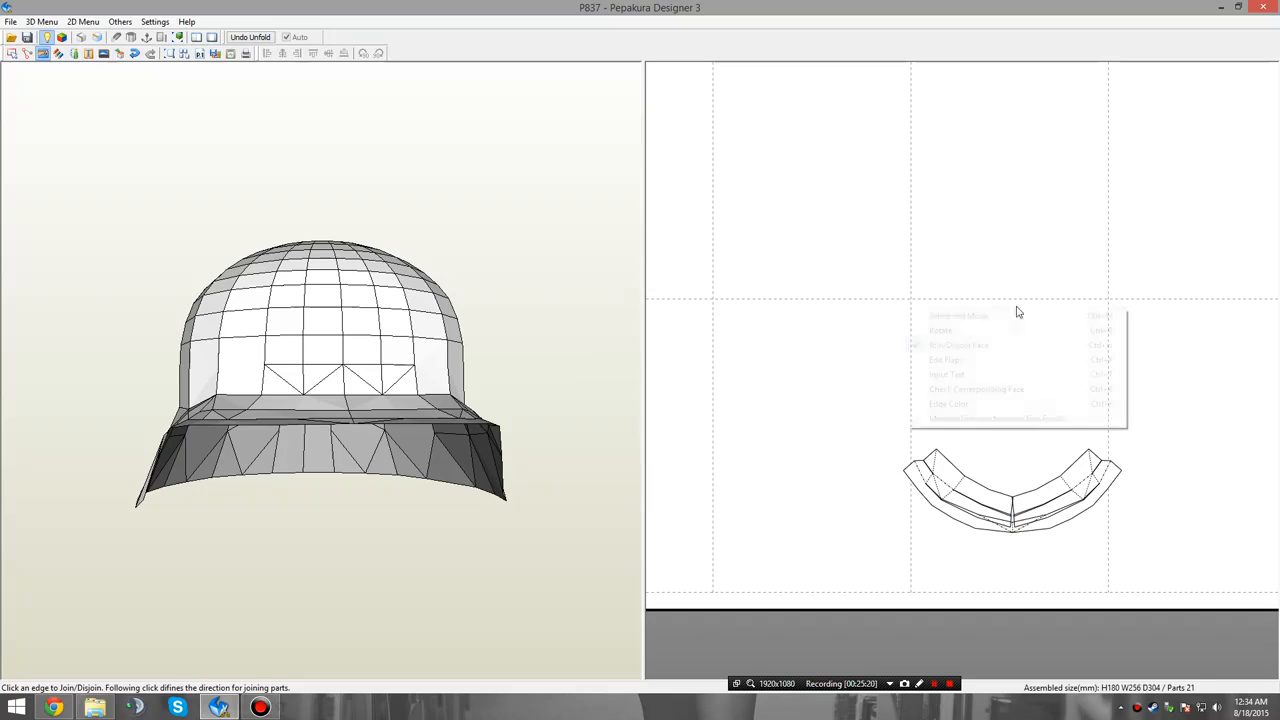
click(1032, 320)
scroll(1000, 310, down, 5)
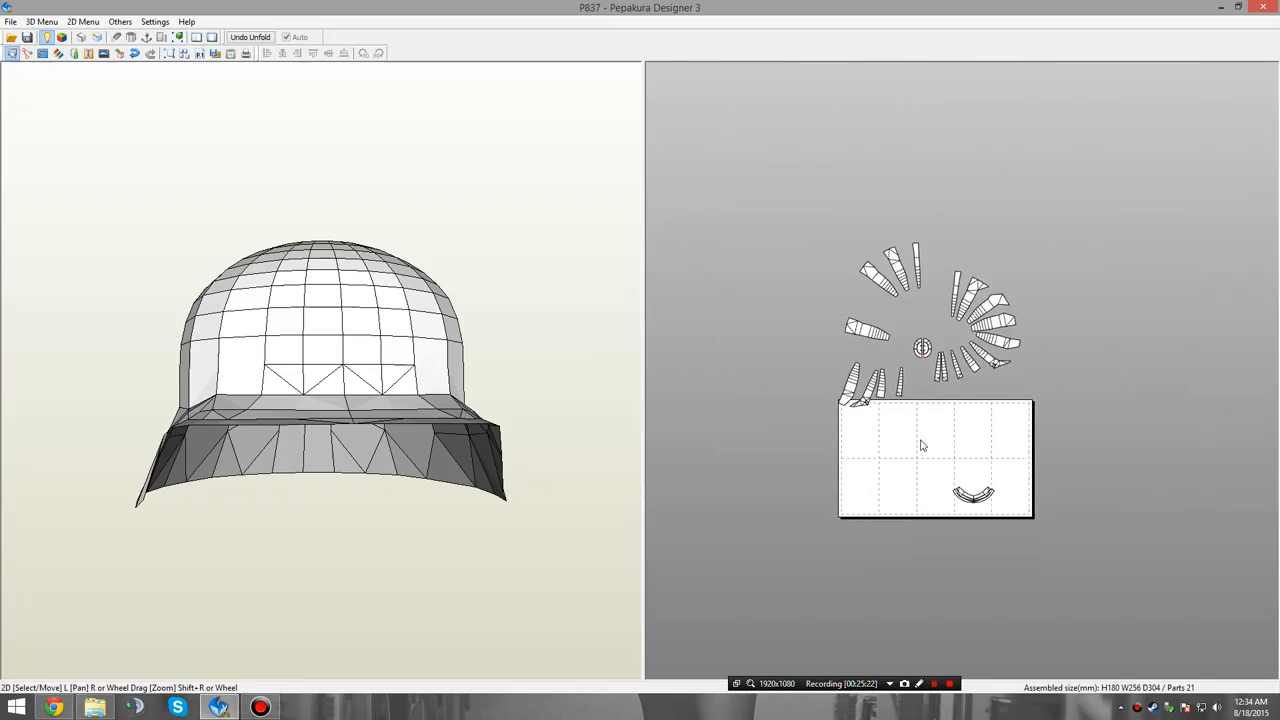
scroll(905, 435, up, 3)
middle_drag(873, 436, 911, 399)
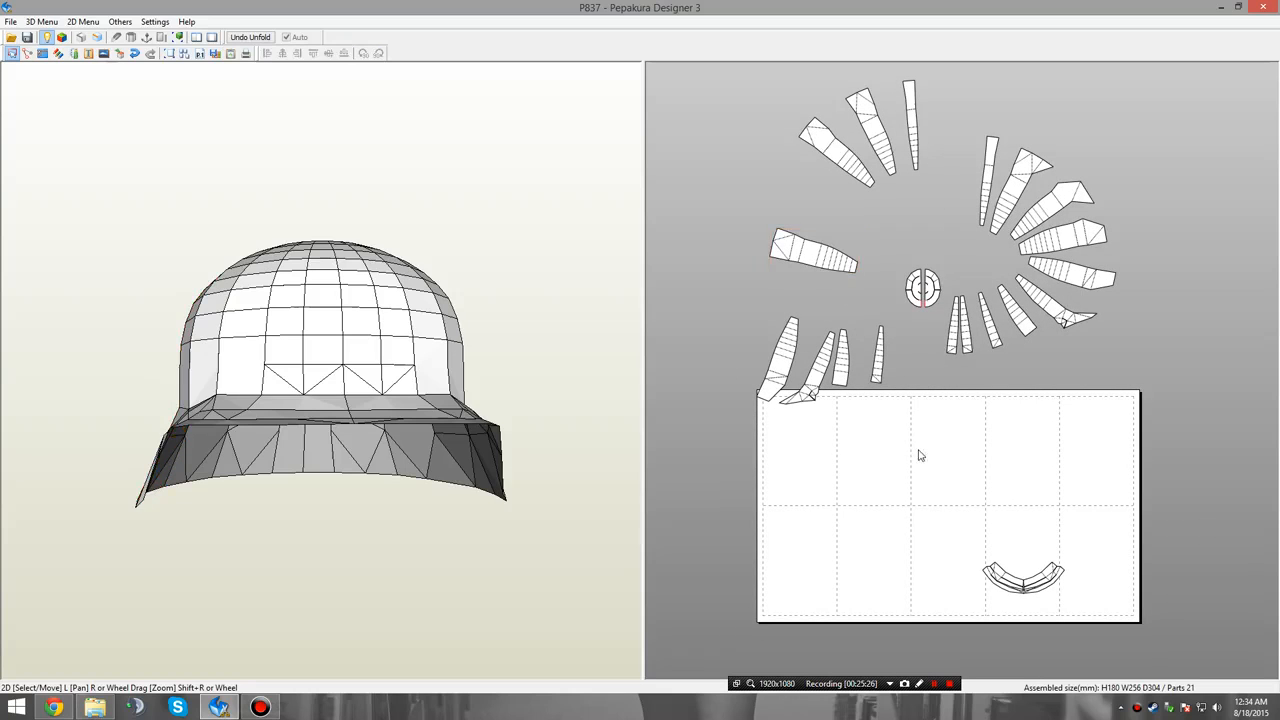
middle_drag(990, 409, 1038, 373)
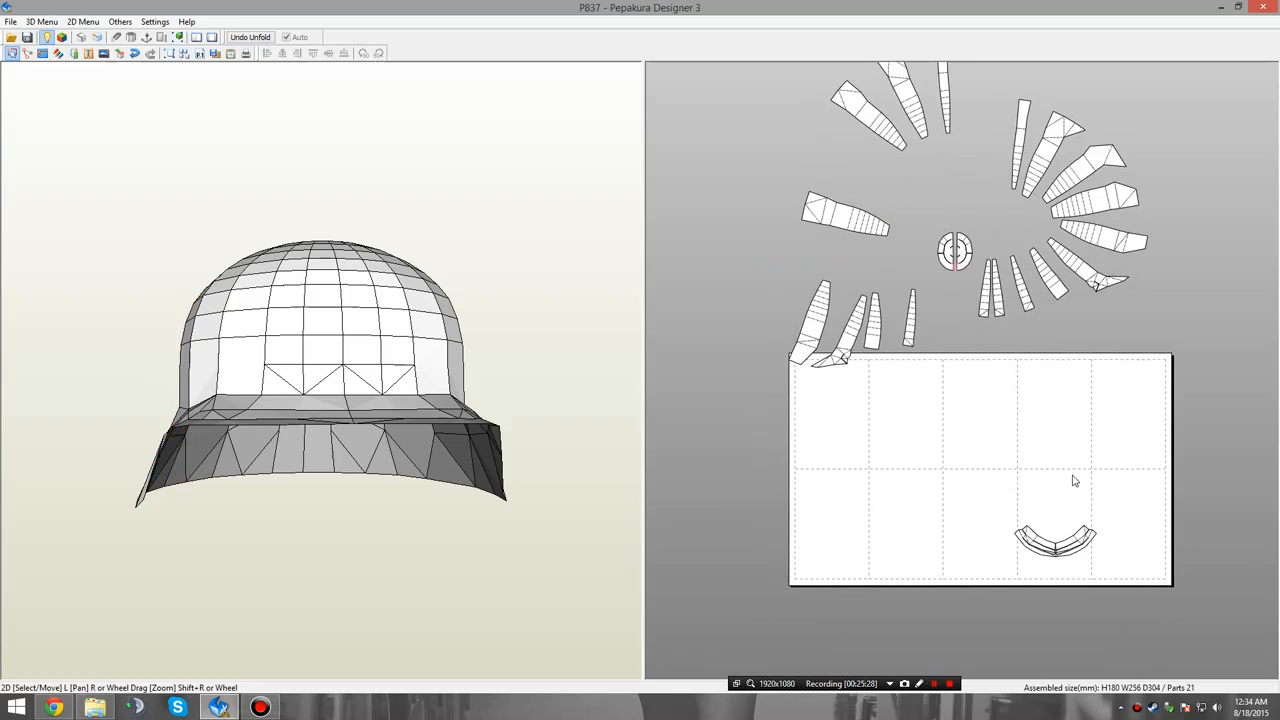
middle_drag(1074, 481, 997, 434)
scroll(1010, 472, up, 2)
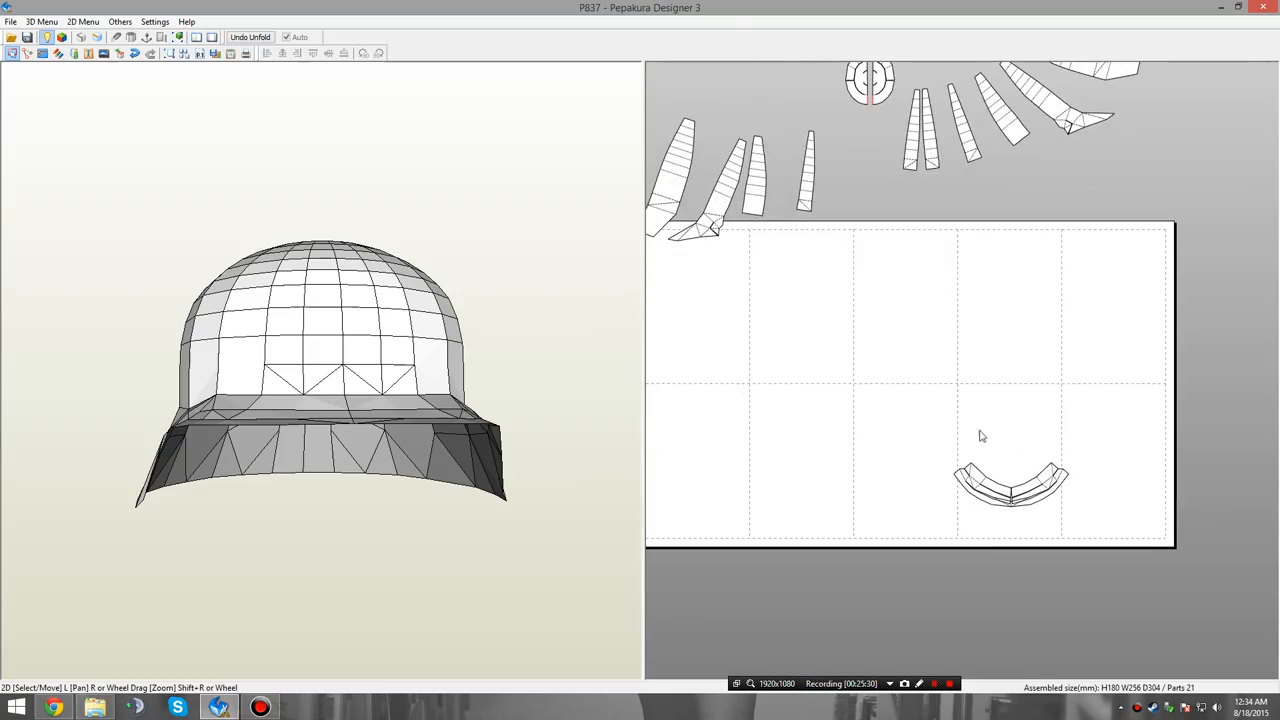
drag(1034, 517, 740, 385)
middle_drag(829, 358, 905, 384)
middle_drag(990, 334, 977, 390)
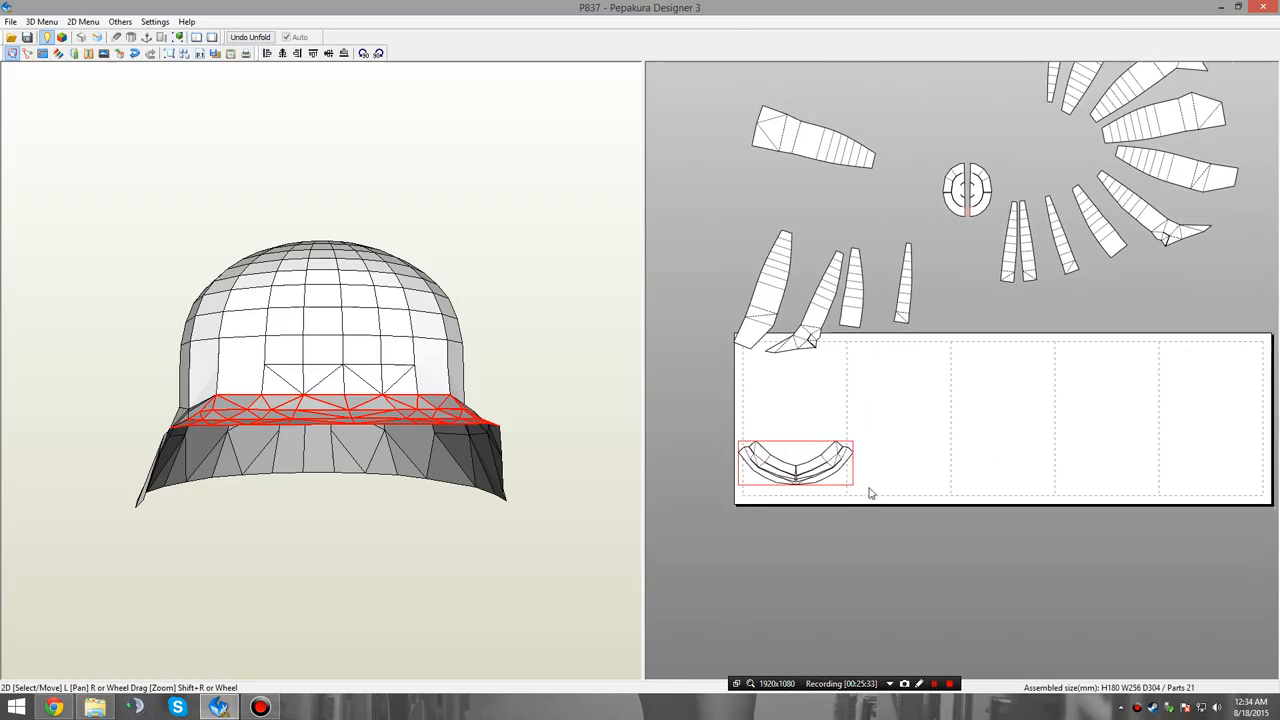
drag(820, 470, 1136, 618)
Move the joined front brim arc into the lower row of page cells and locate a right-hand side panel on the 3D model.
middle_drag(1072, 506, 986, 629)
middle_drag(980, 512, 1018, 521)
click(1123, 307)
click(1137, 262)
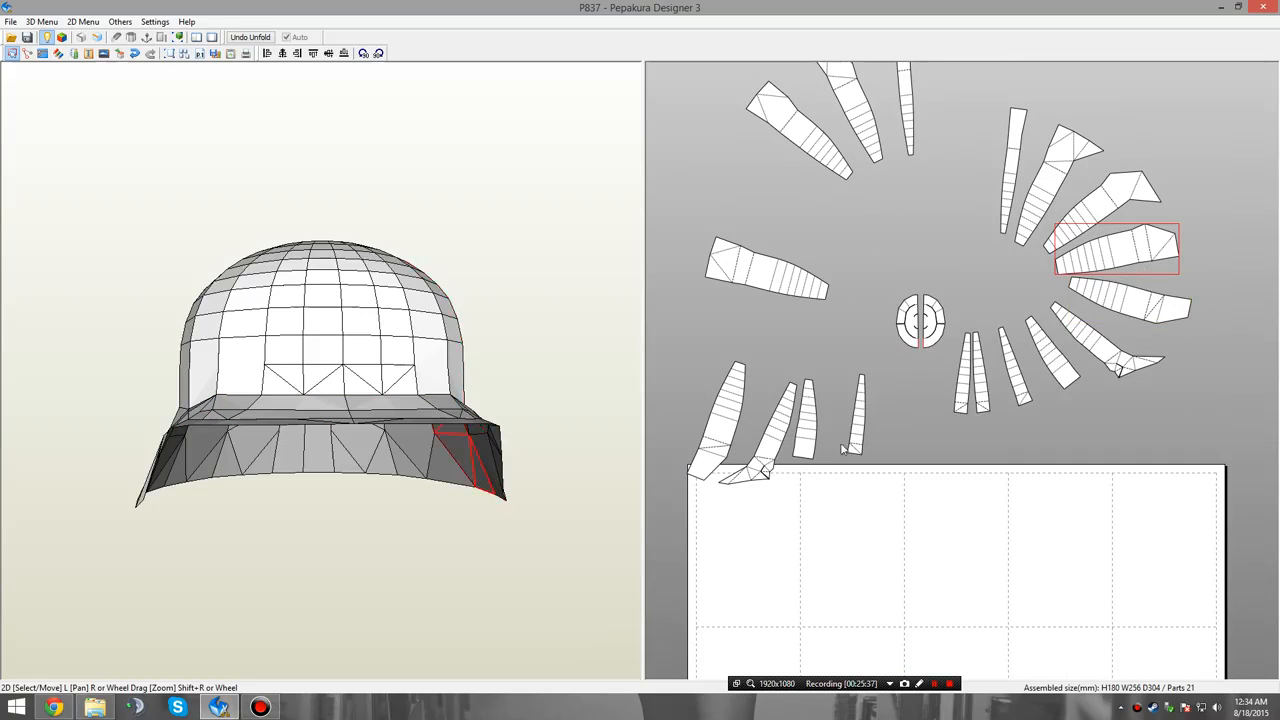
mouse_move(461, 560)
right_down()
mouse_move(381, 576)
mouse_move(458, 548)
right_up()
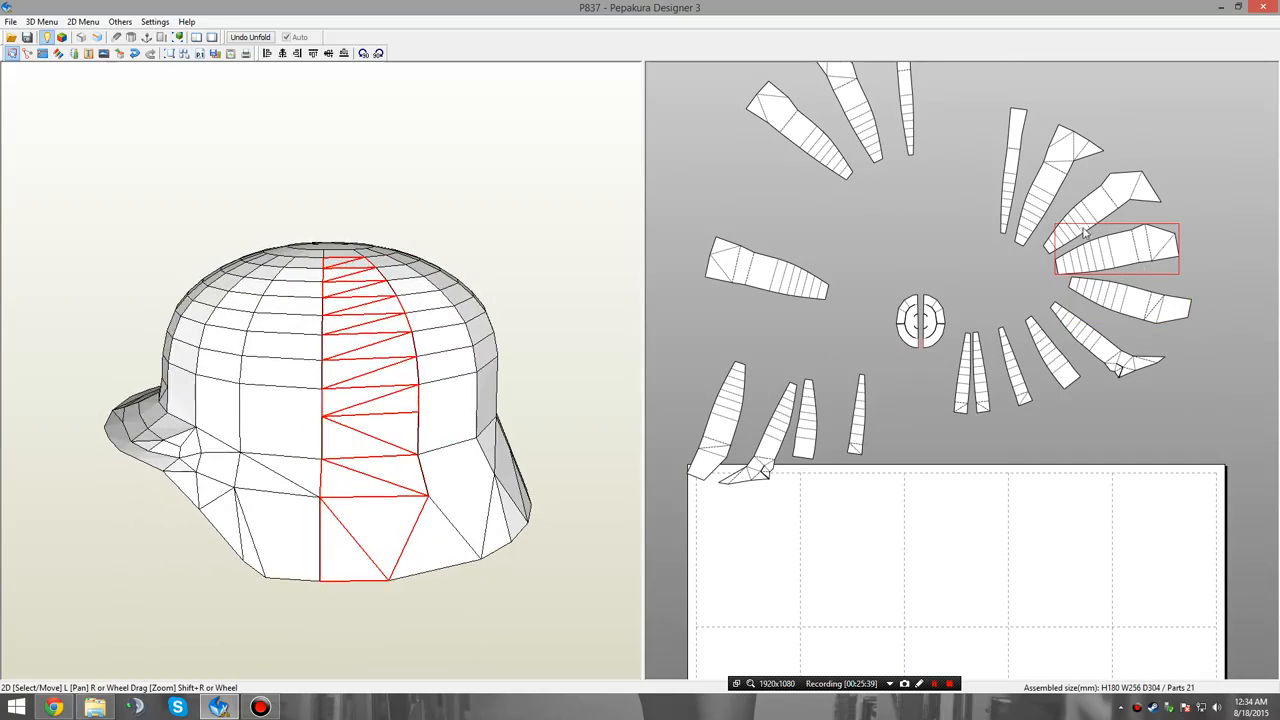
Move the four upper left panels closer to the crown halves so they mirror the fan of panels on the upper right.
drag(763, 278, 791, 224)
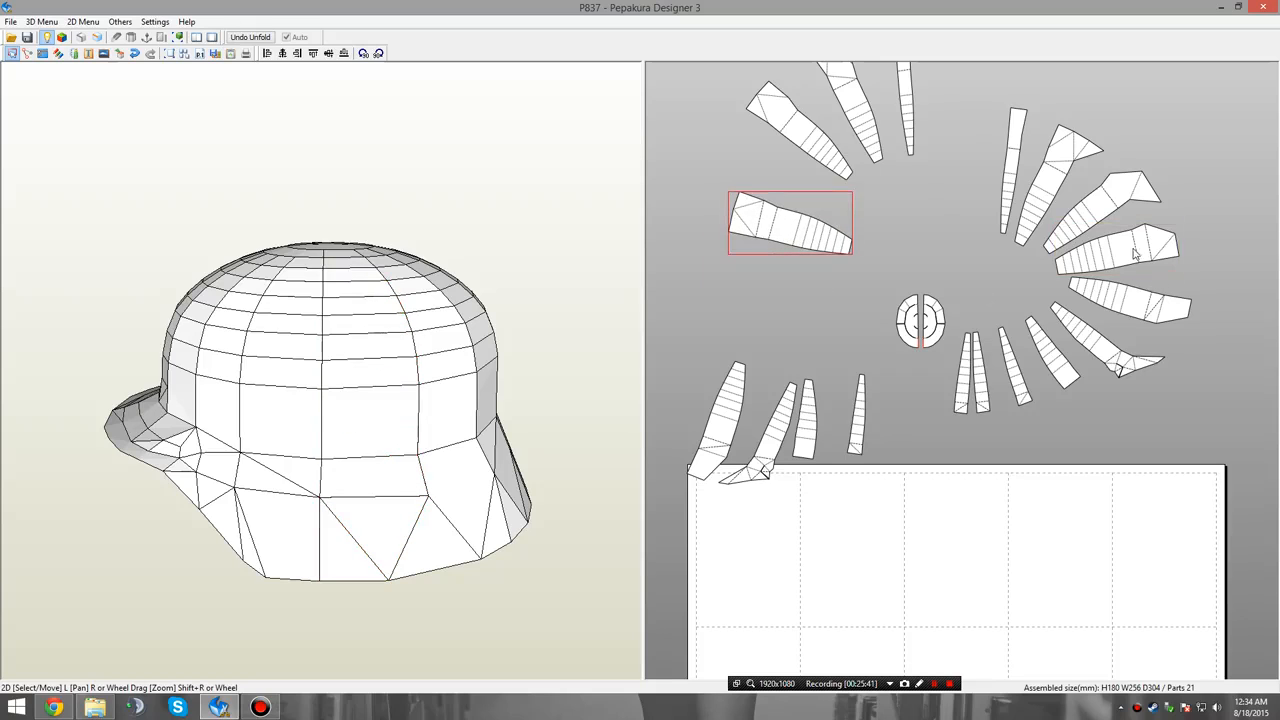
drag(1135, 255, 1158, 244)
scroll(943, 233, down, 2)
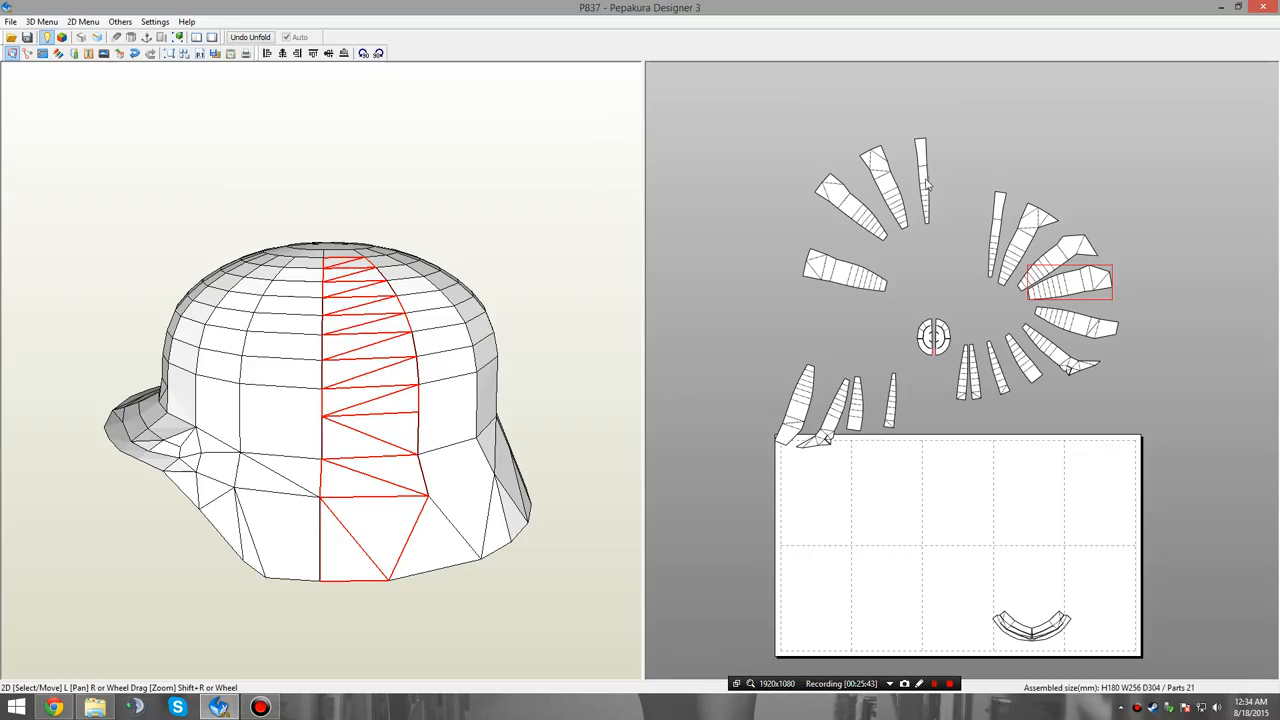
drag(928, 185, 951, 235)
drag(888, 203, 877, 271)
click(866, 220)
click(939, 279)
click(1067, 291)
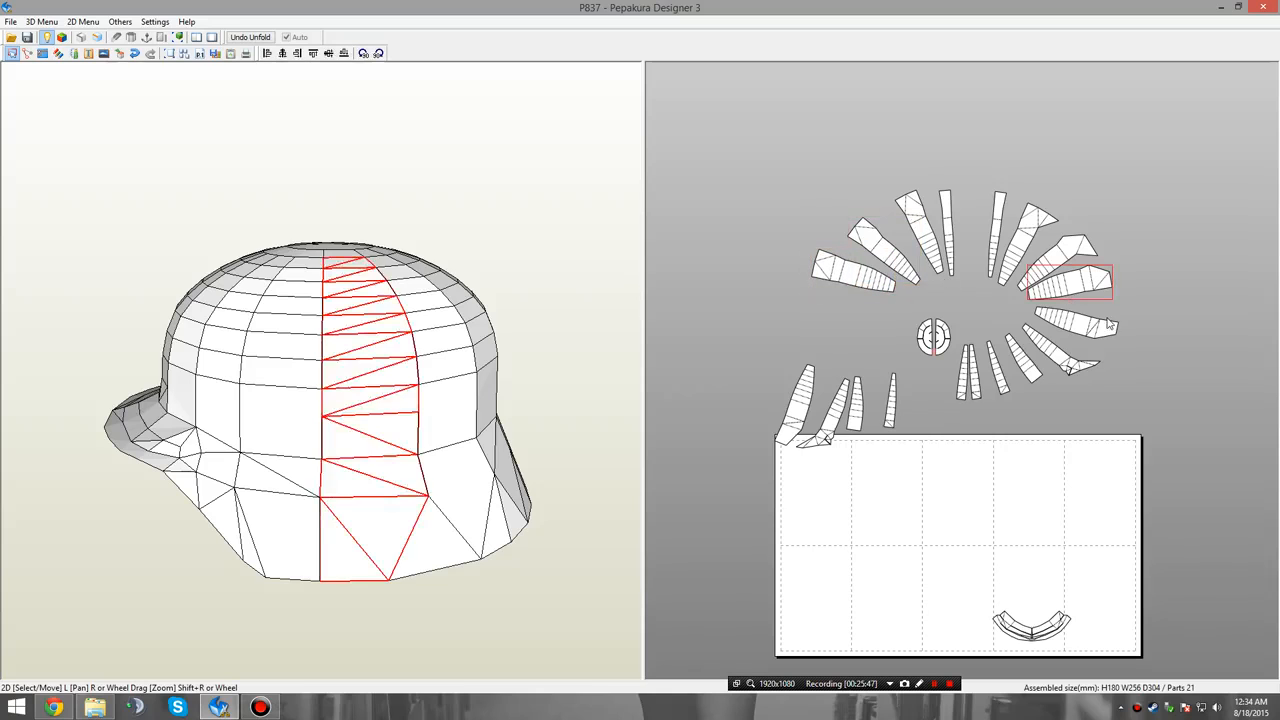
Identify the lower right panels on the 3D model and move the five of them down towards the page's upper right edge.
click(1108, 322)
scroll(951, 530, up, 3)
middle_drag(951, 529, 959, 406)
click(968, 280)
click(985, 286)
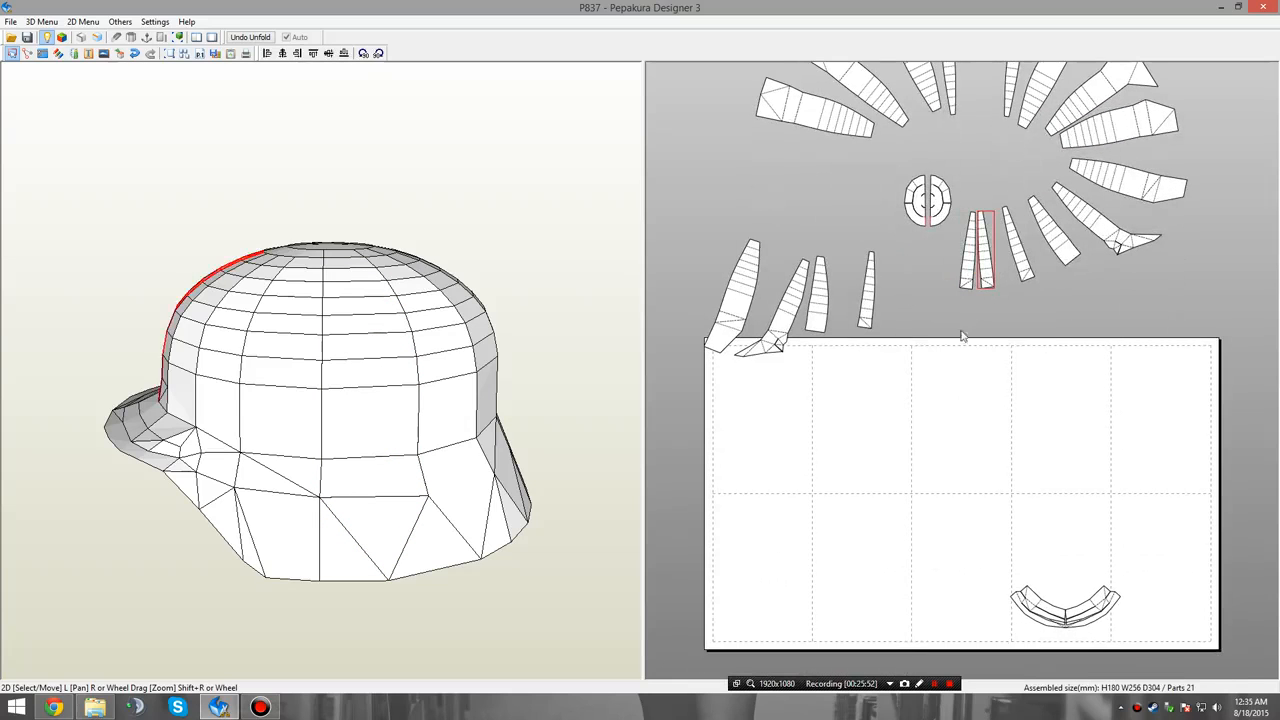
right_drag(496, 502, 591, 490)
drag(591, 494, 630, 485)
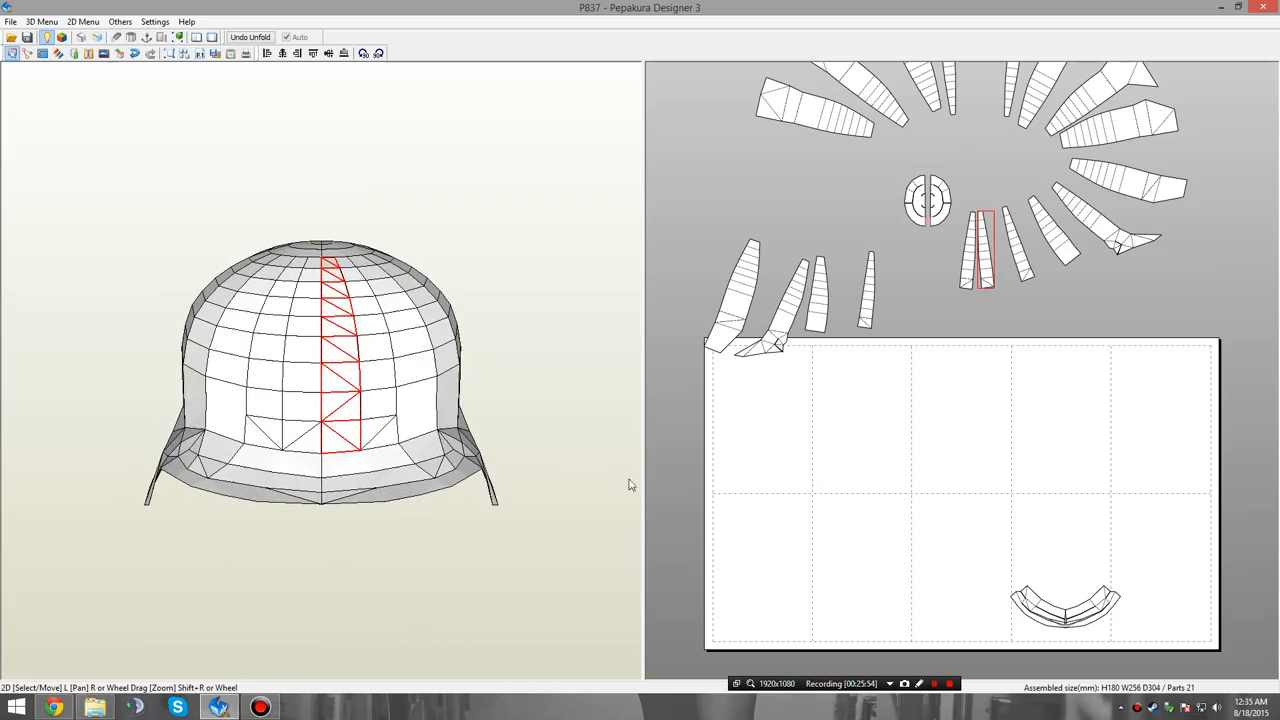
drag(993, 291, 1013, 364)
drag(1020, 255, 1069, 339)
drag(1100, 215, 1120, 303)
click(1120, 190)
drag(1130, 188, 1154, 288)
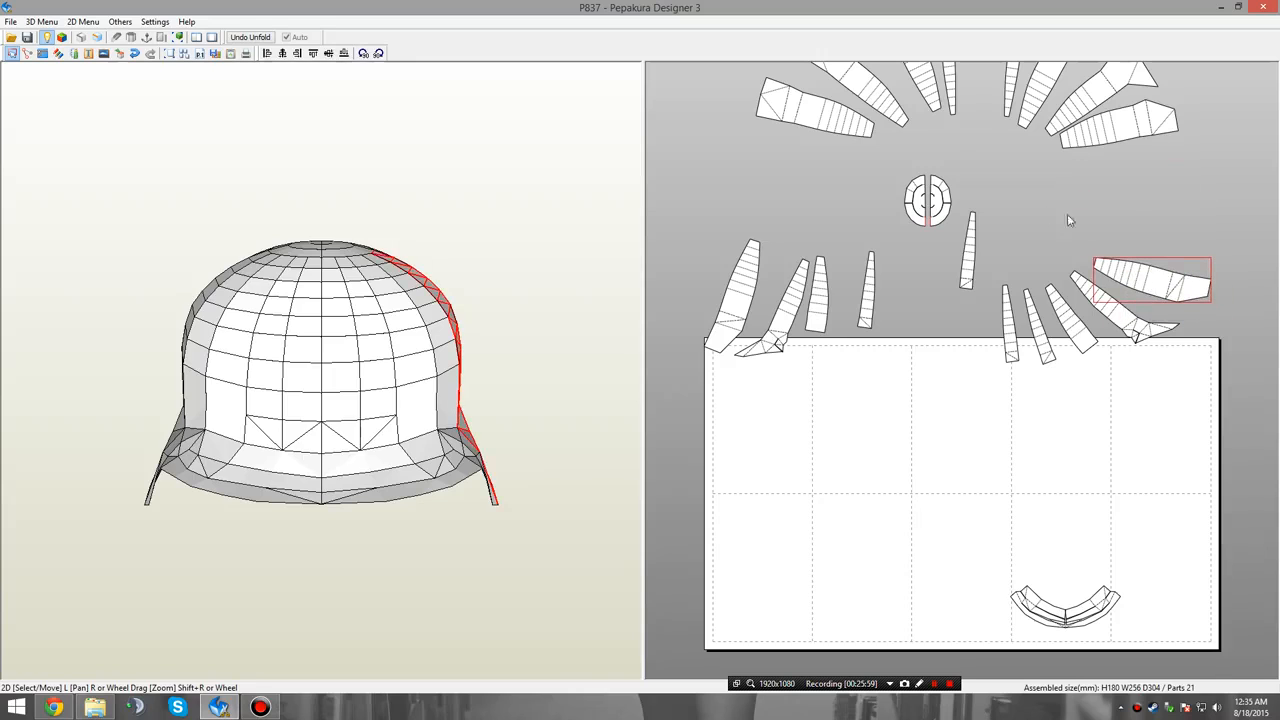
Move the remaining front-centre panel into the lower left group and space its five panels along the page's upper edge.
click(1069, 214)
click(969, 257)
drag(969, 257, 764, 302)
click(790, 300)
click(742, 299)
click(831, 237)
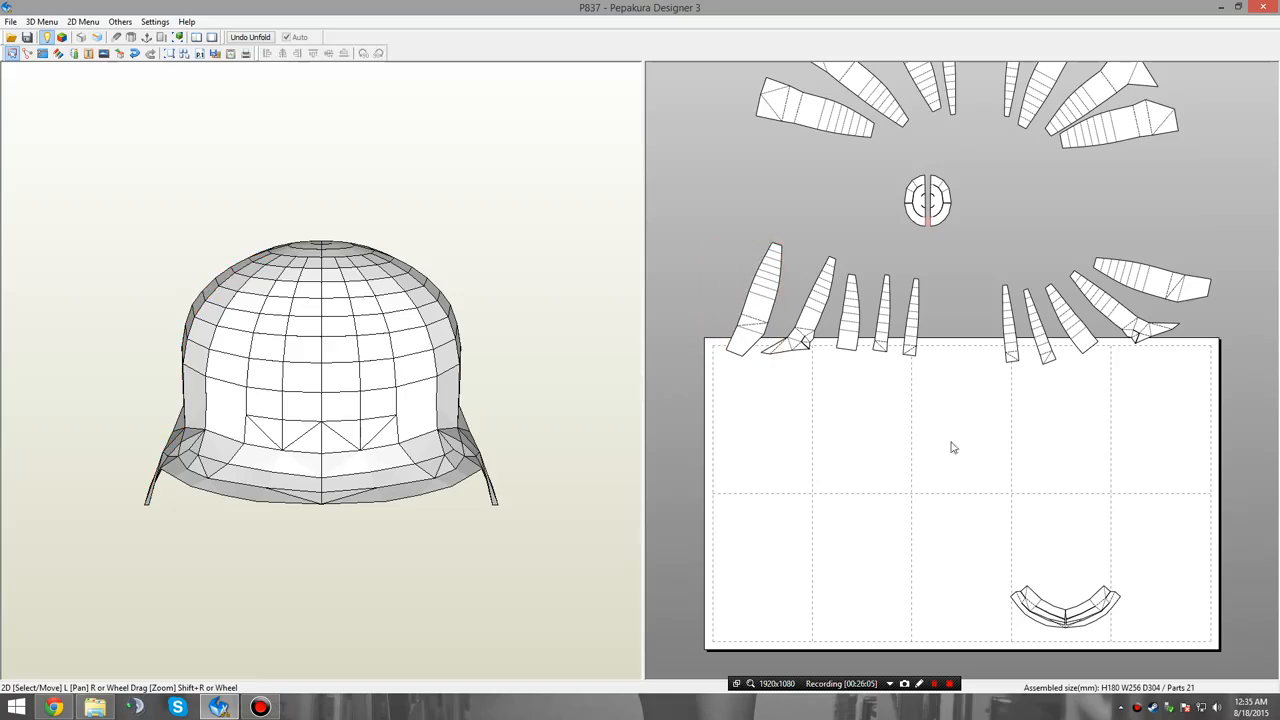
Move the two crown halves apart, leaving a wide gap between them.
drag(948, 208, 906, 205)
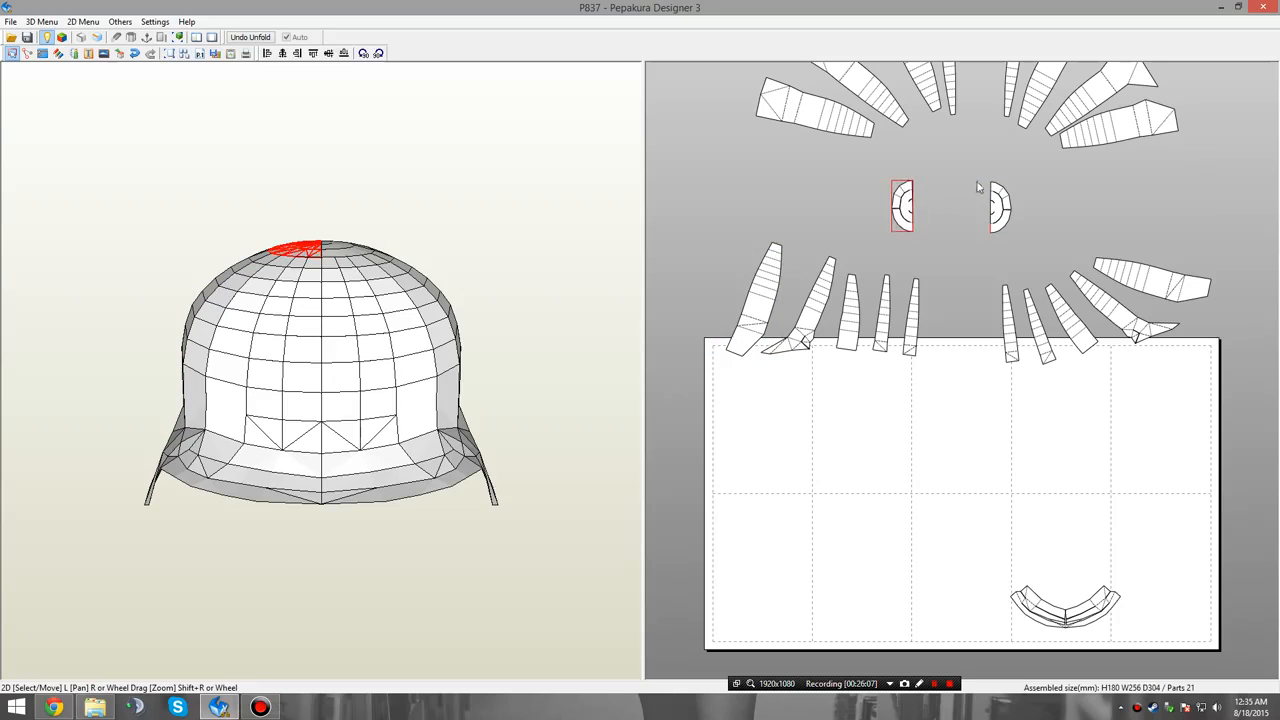
click(972, 190)
click(54, 707)
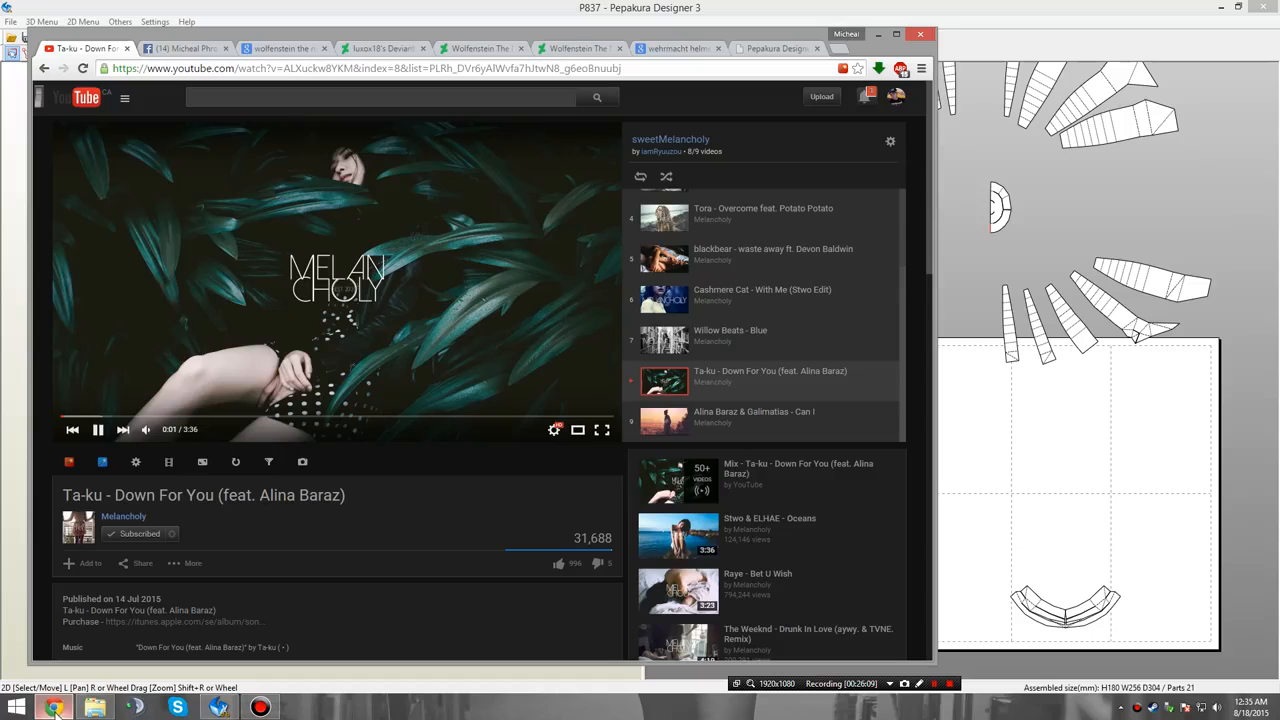
click(55, 707)
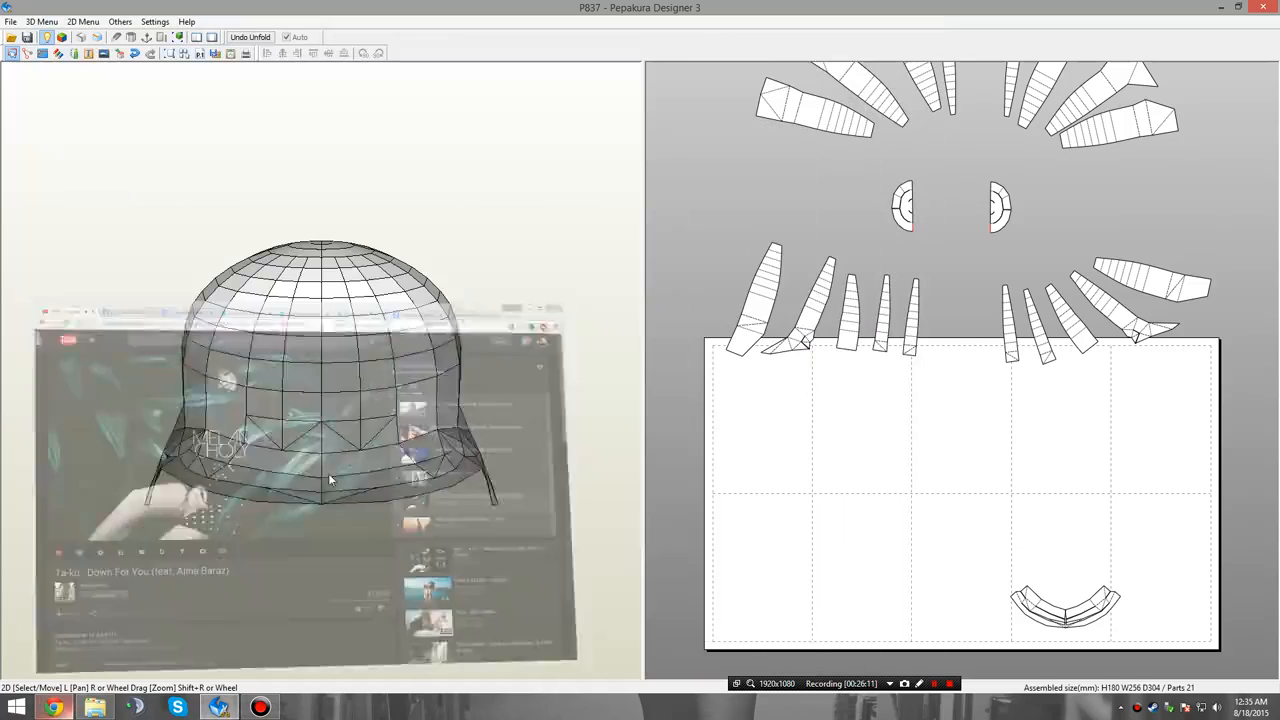
Rotate the innermost panel of the lower left group upright by making its narrow end edge horizontal.
scroll(910, 390, up, 1)
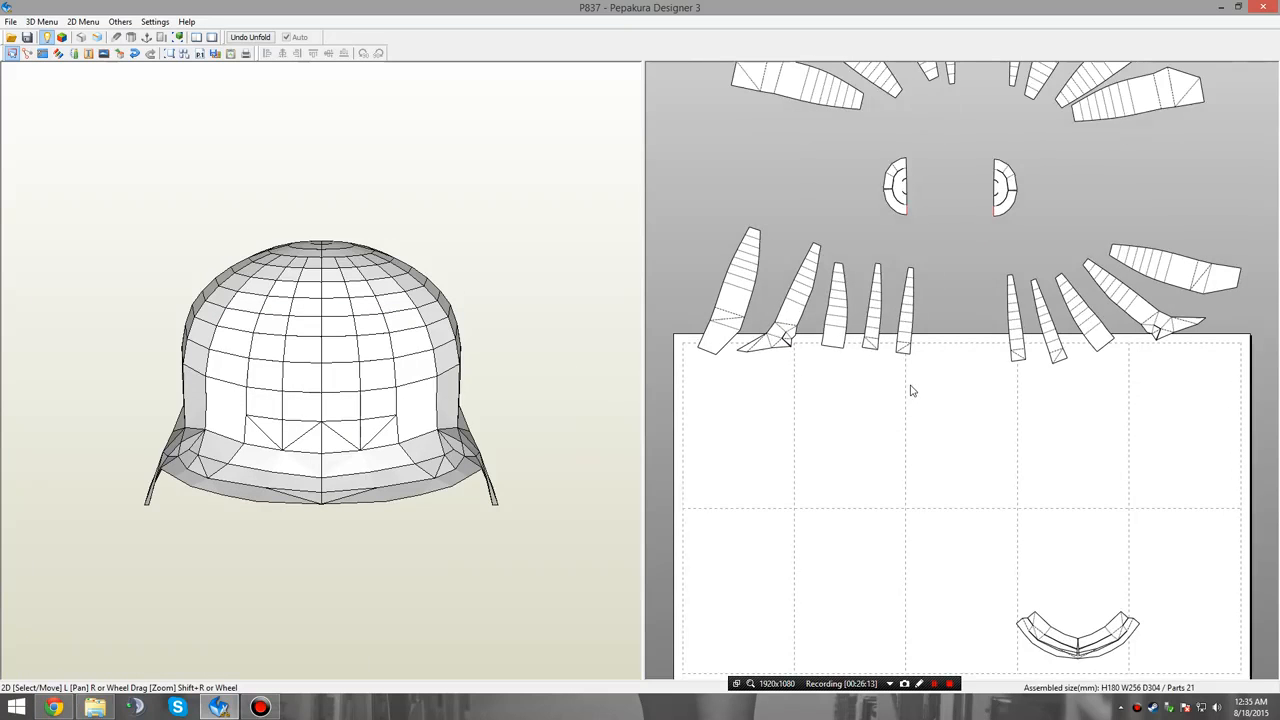
scroll(910, 390, up, 1)
right_drag(866, 431, 924, 421)
scroll(911, 363, up, 4)
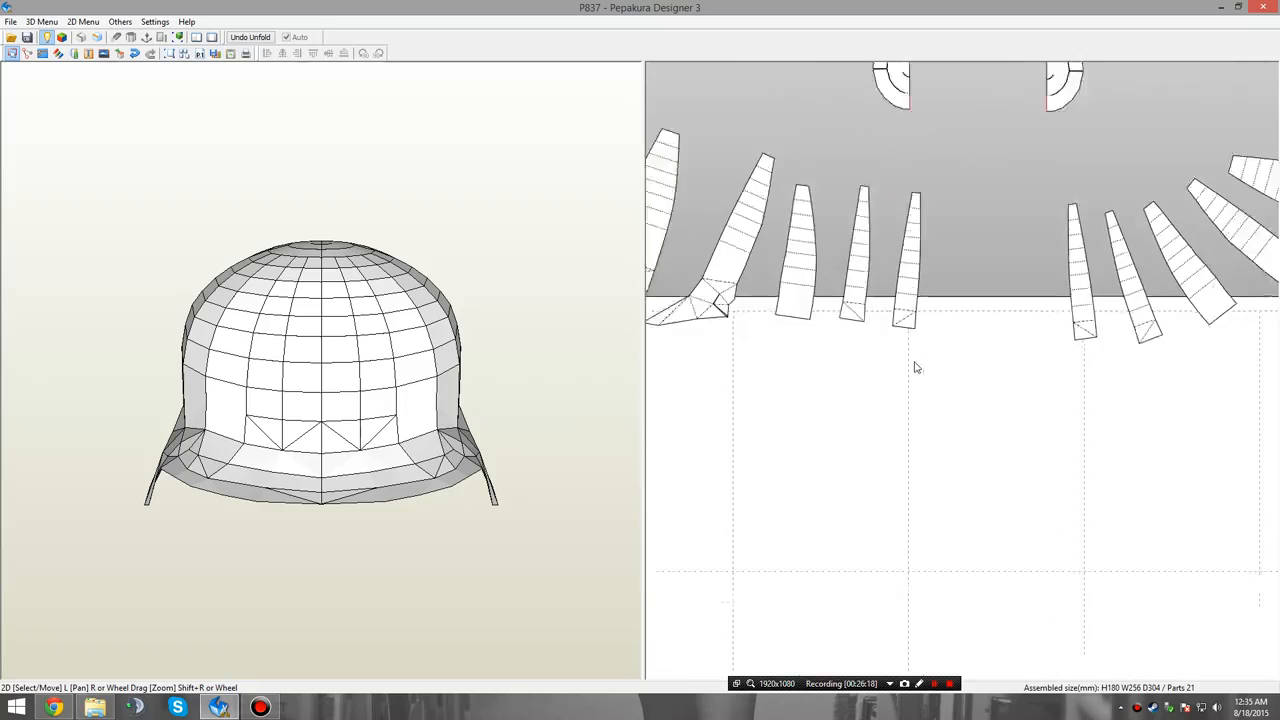
middle_drag(912, 361, 951, 414)
right_click(951, 414)
click(960, 439)
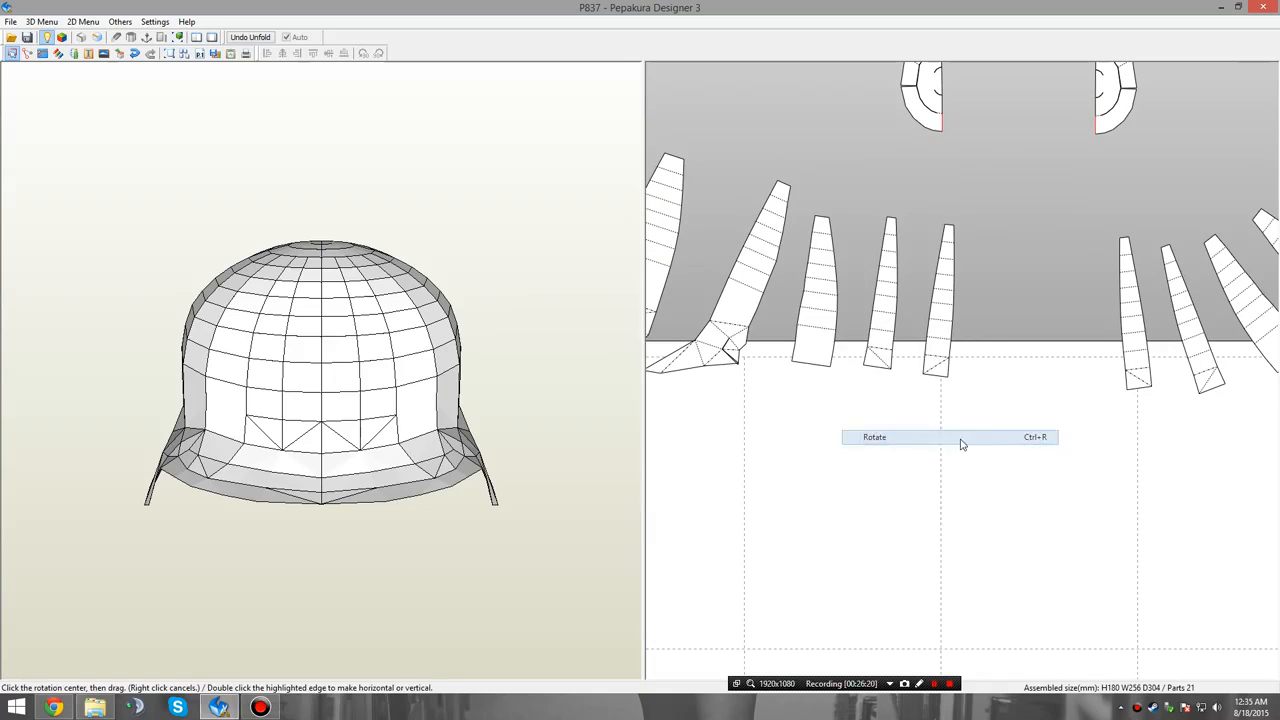
middle_drag(989, 343, 994, 470)
scroll(968, 366, down, 1)
scroll(963, 380, up, 4)
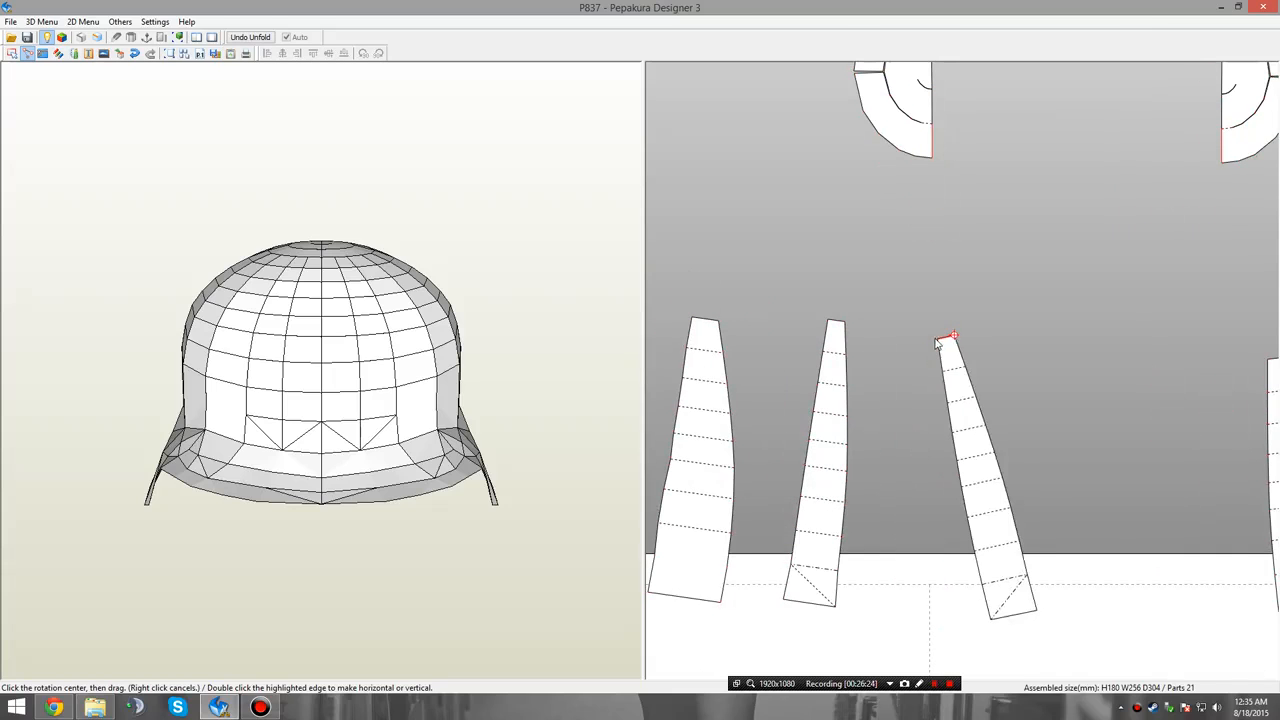
double_click(940, 338)
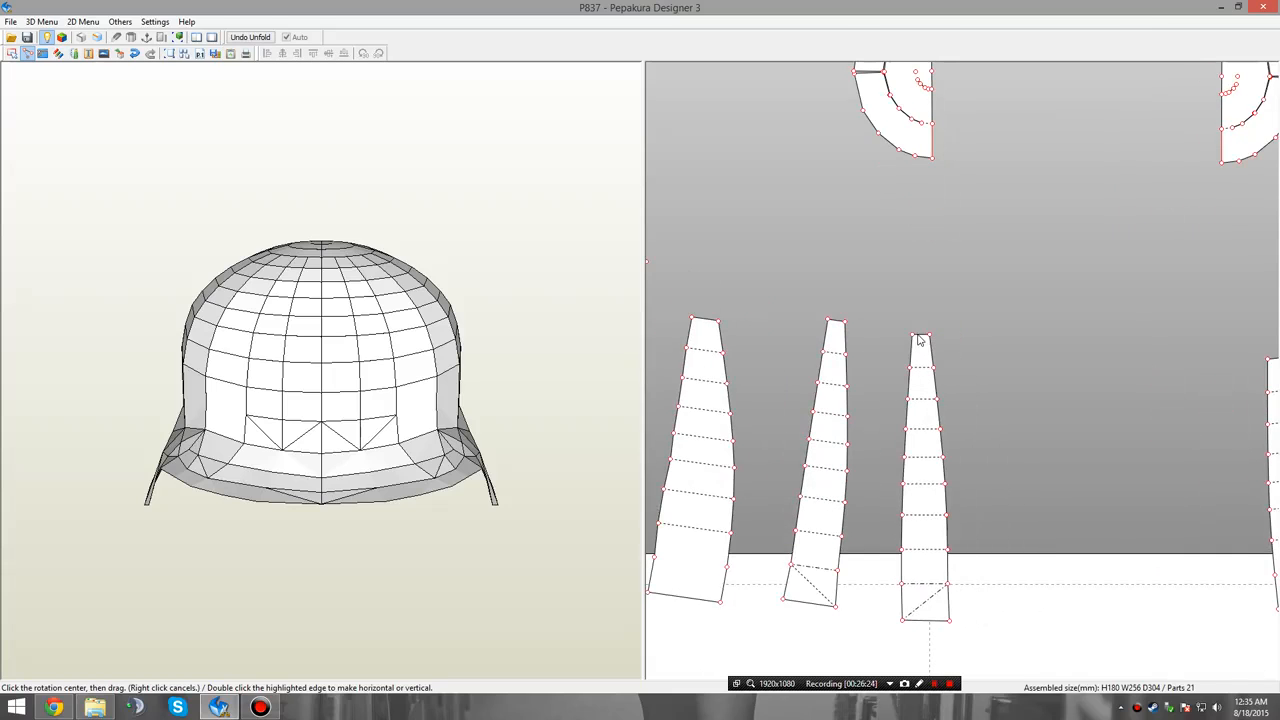
Stand the other four lower left panels upright by making their narrow end edges horizontal.
double_click(833, 323)
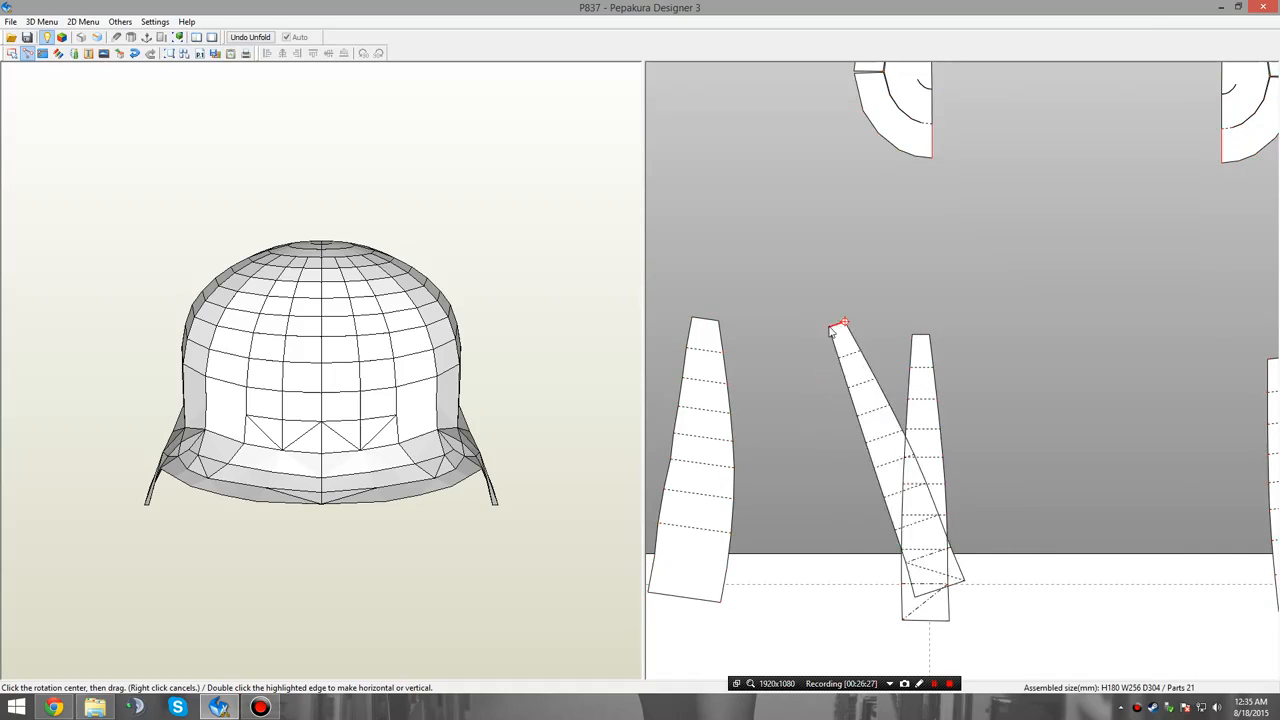
double_click(712, 321)
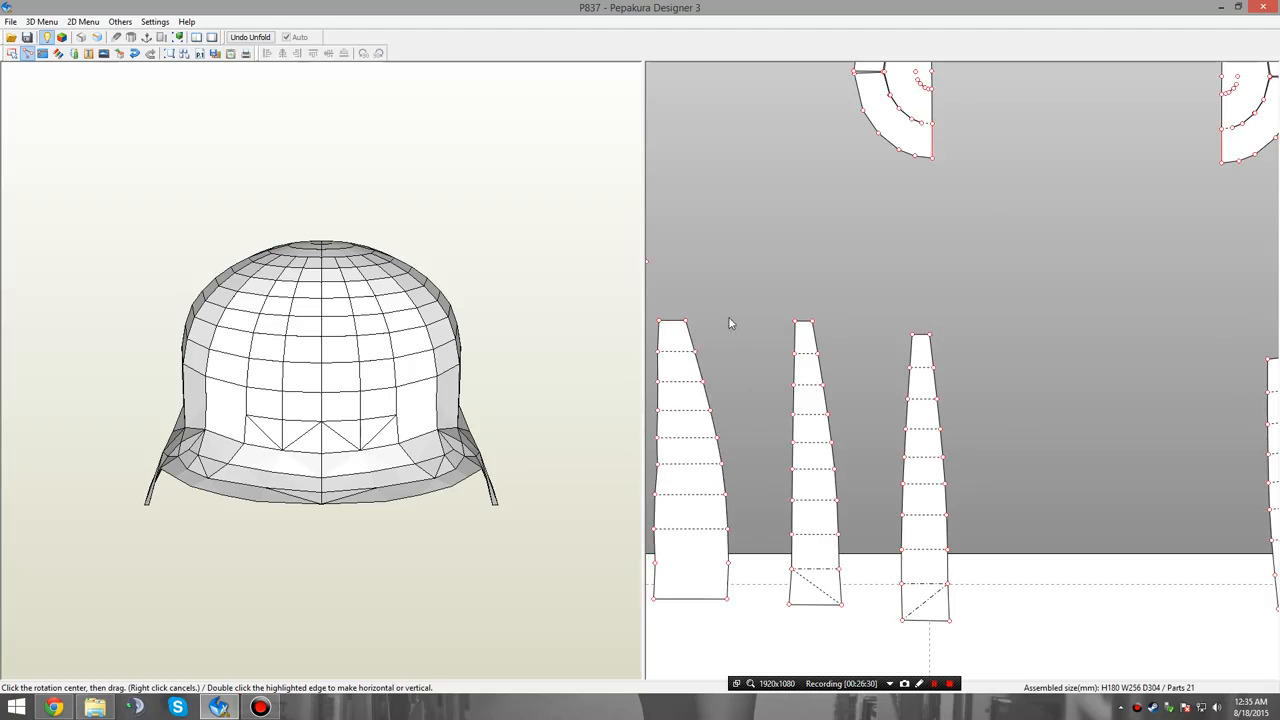
middle_drag(770, 288, 949, 275)
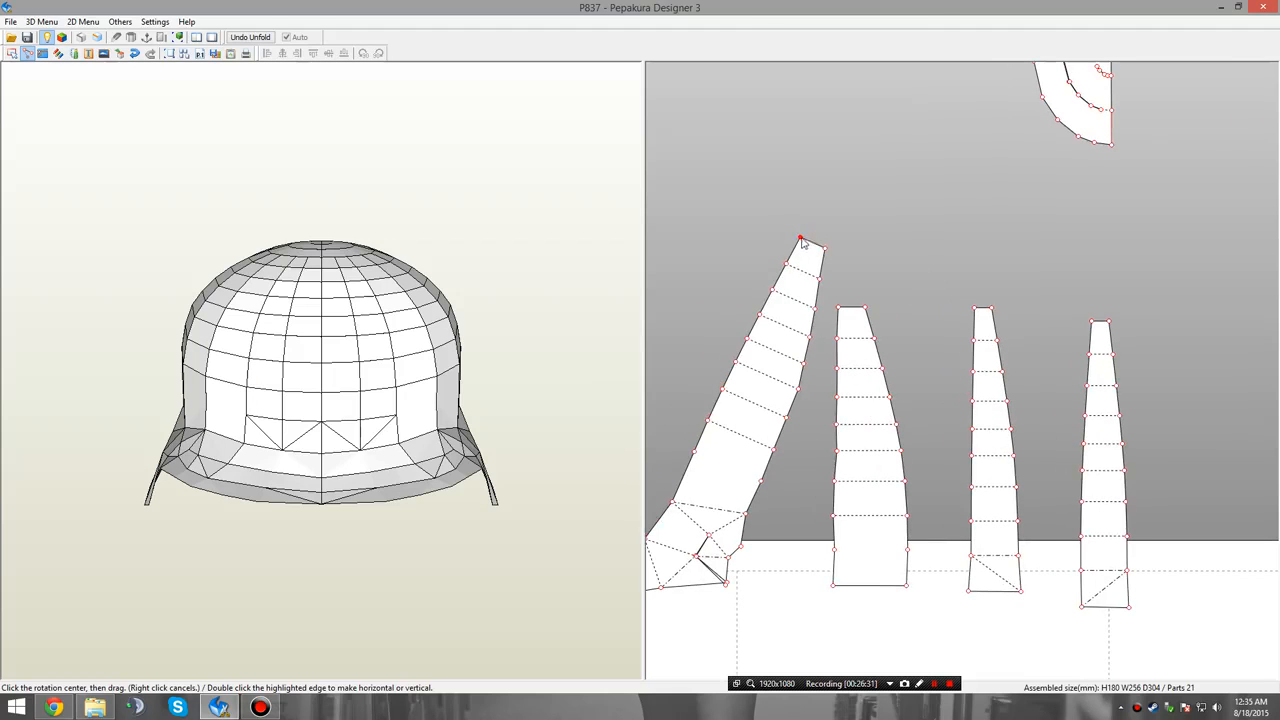
double_click(822, 248)
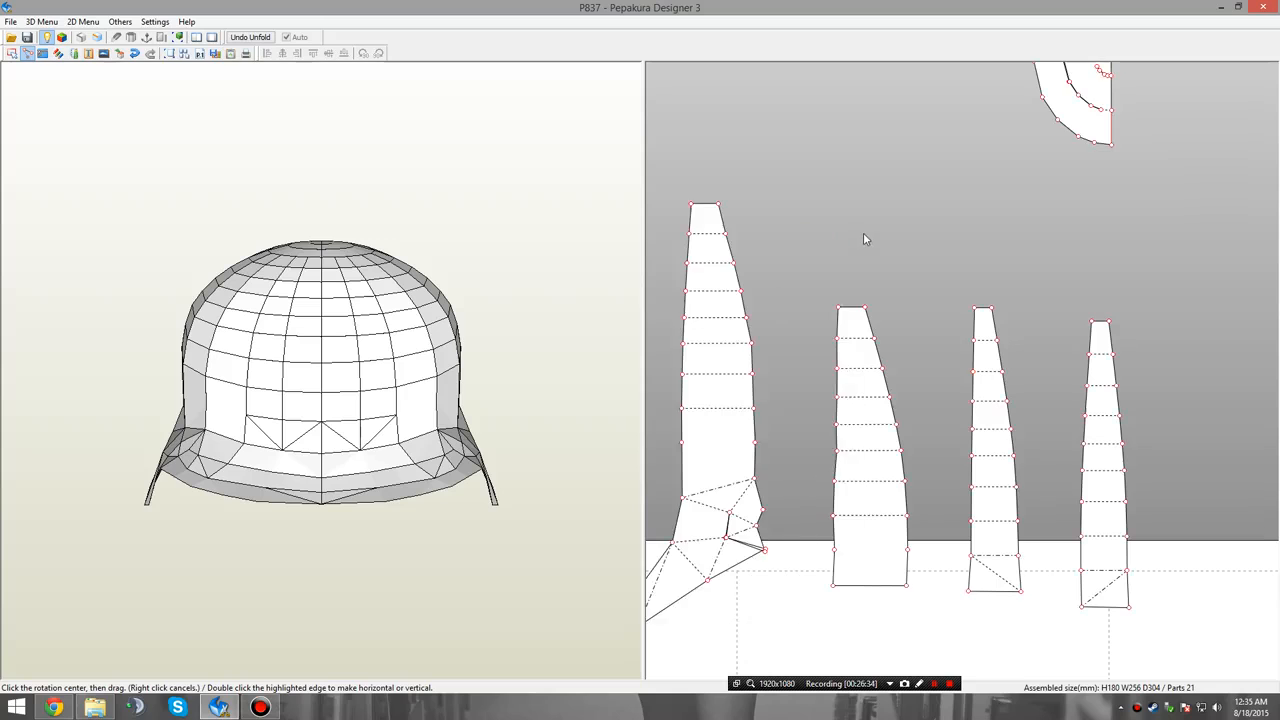
middle_drag(921, 262, 893, 238)
scroll(985, 404, down, 3)
middle_drag(985, 404, 910, 374)
scroll(912, 378, up, 3)
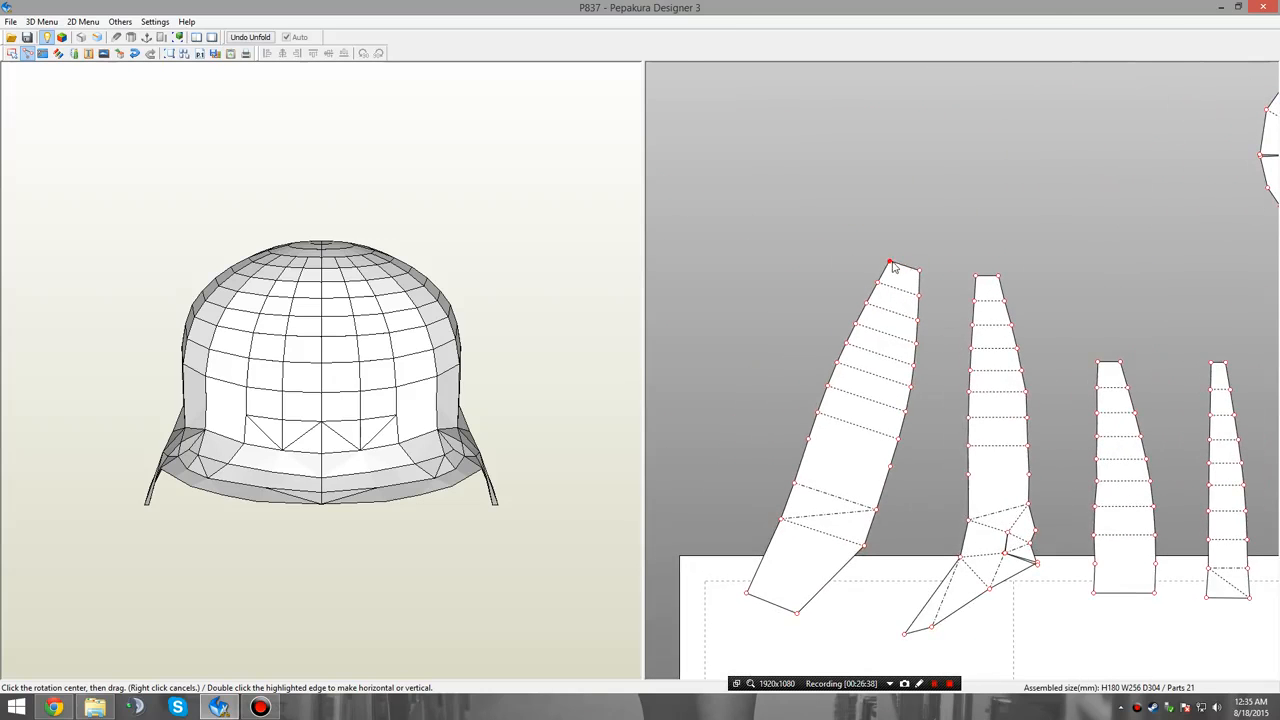
drag(934, 266, 940, 263)
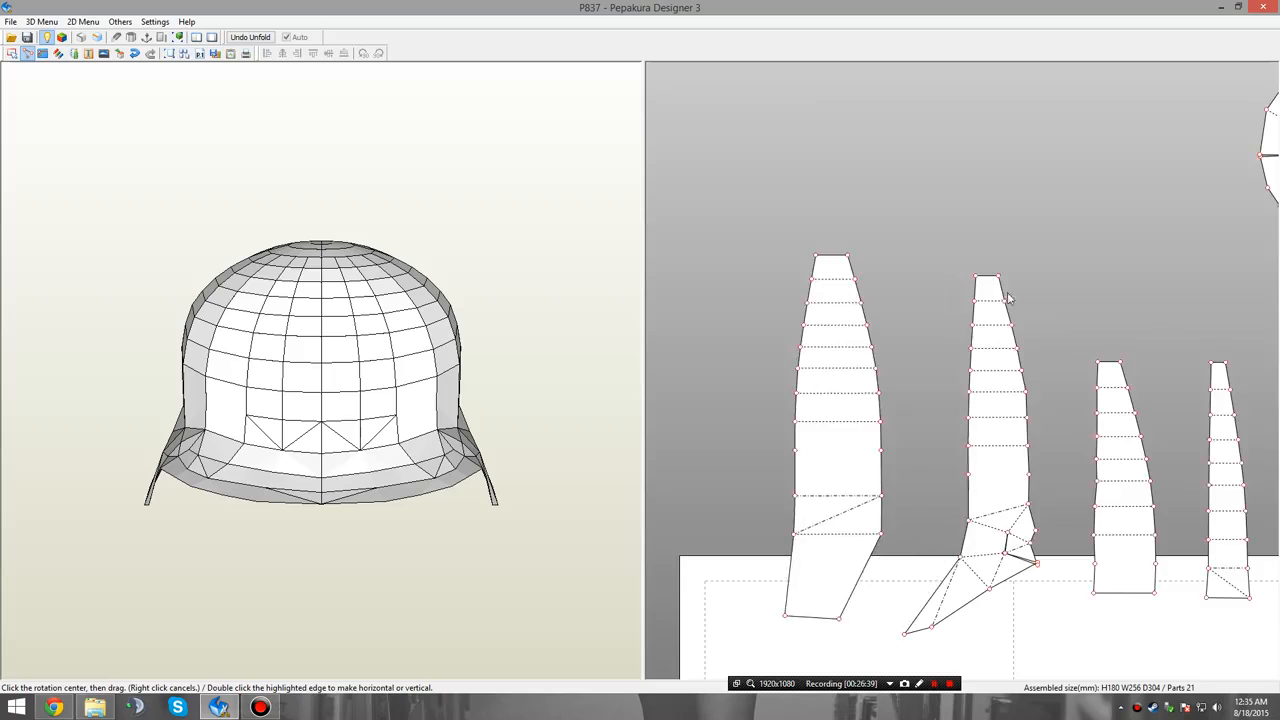
Stand the three innermost panels of the lower right group upright by making their narrow end edges horizontal.
middle_drag(1242, 487, 765, 367)
middle_drag(1178, 361, 975, 359)
click(923, 273)
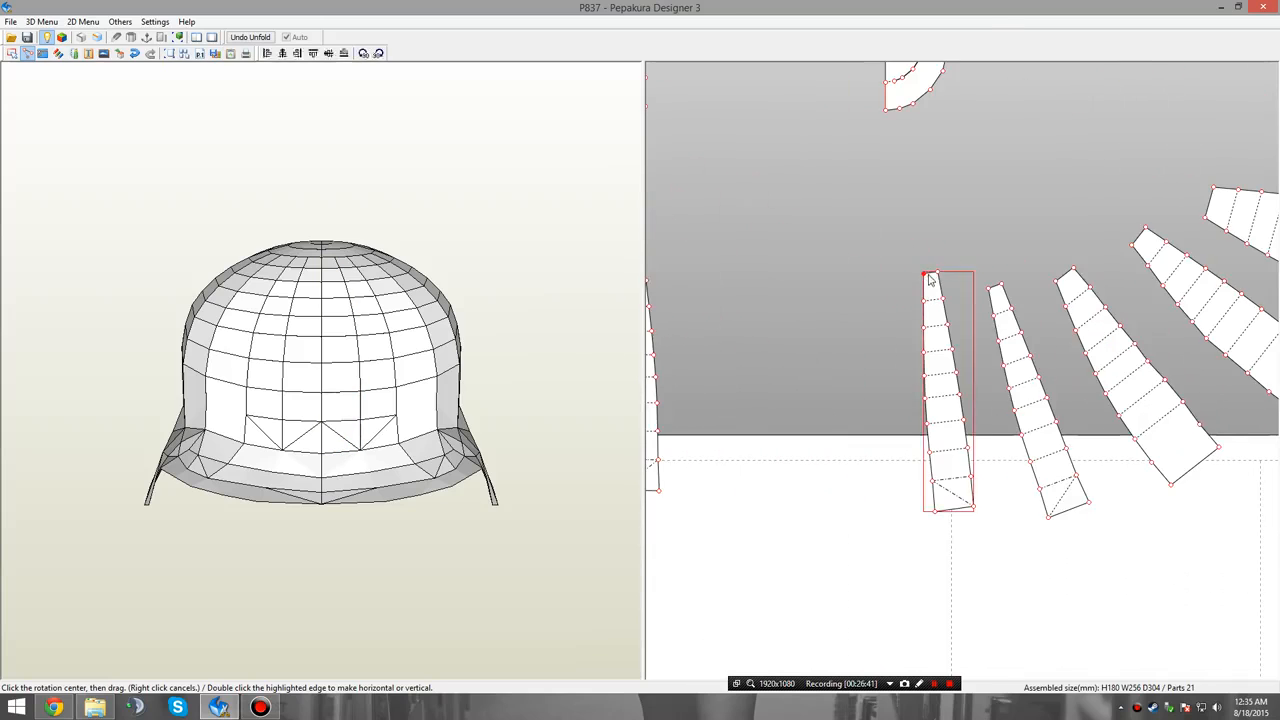
drag(941, 275, 1082, 287)
click(989, 289)
click(1057, 284)
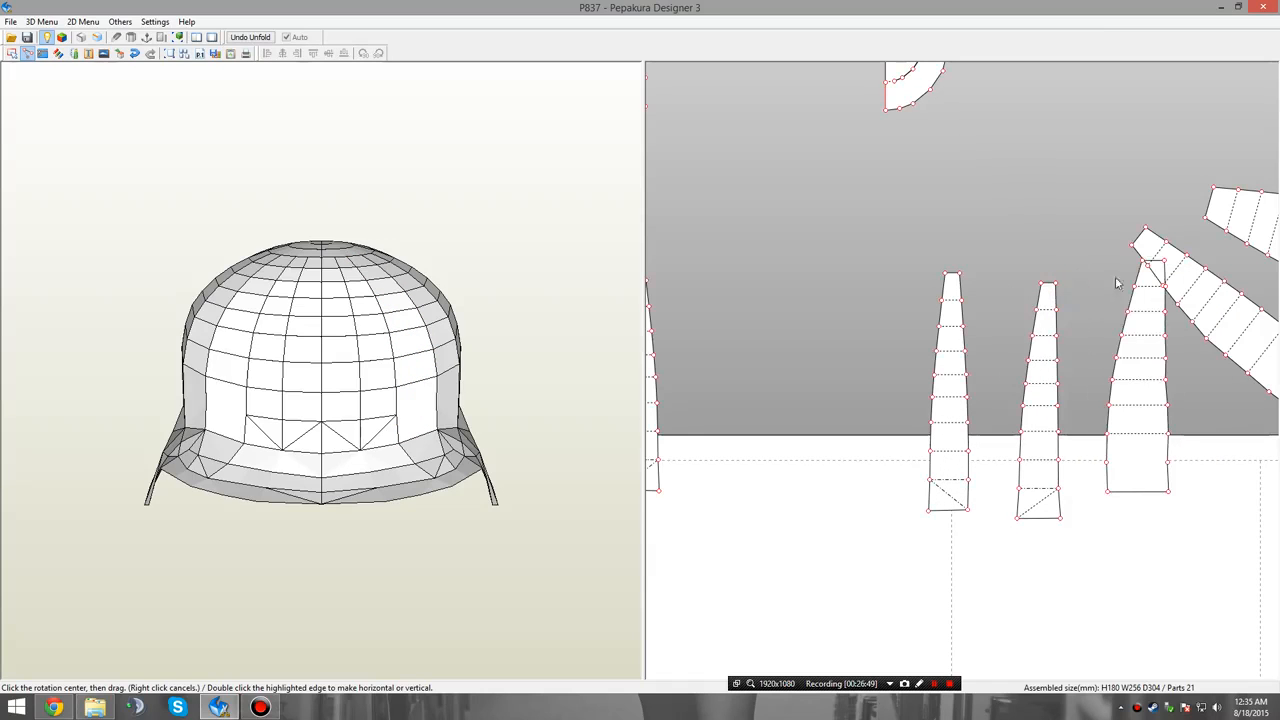
Stand the two outer panels of the lower right group upright, including the one with the flared brim section.
middle_drag(1097, 294, 982, 344)
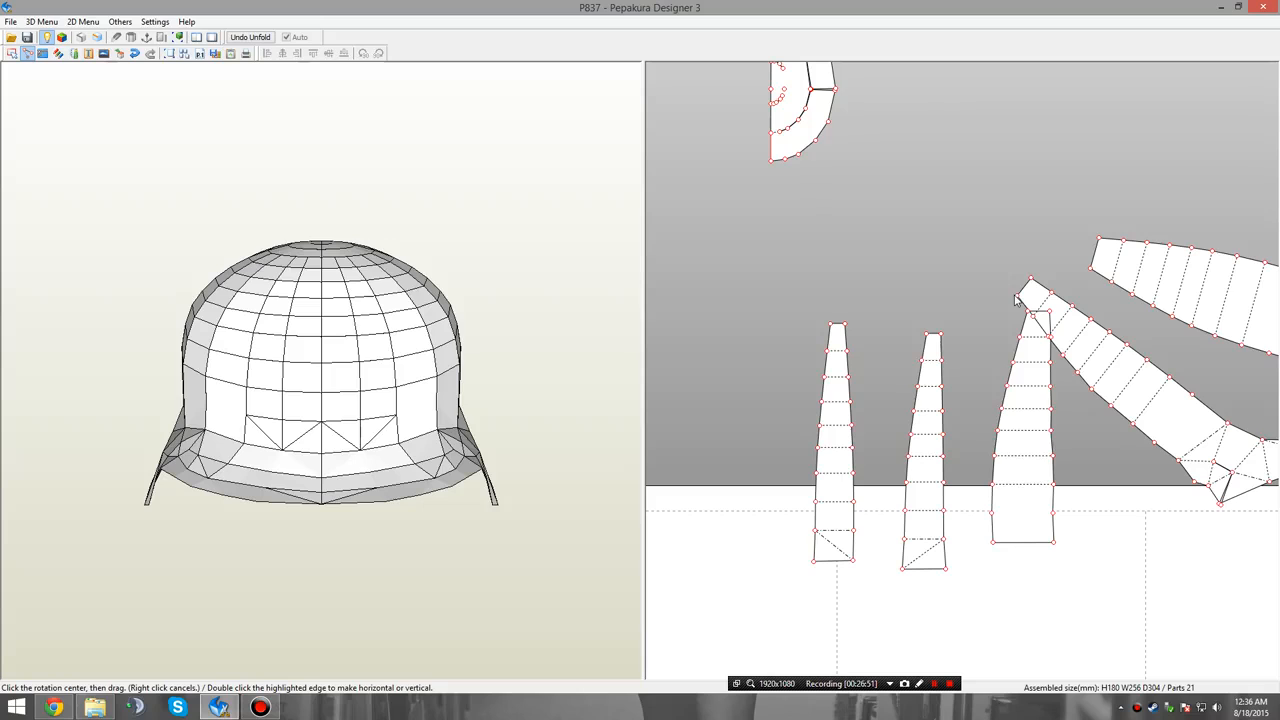
click(1016, 296)
drag(1030, 278, 1051, 296)
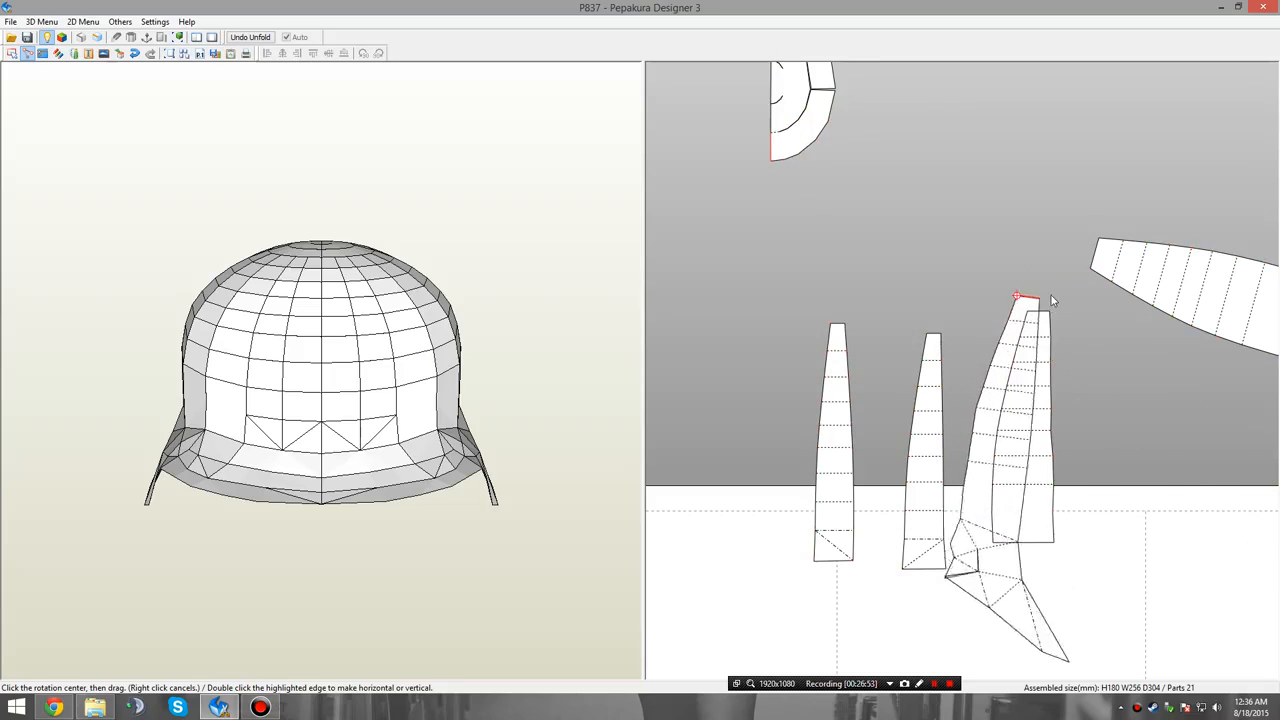
double_click(1051, 297)
middle_drag(1084, 328, 964, 359)
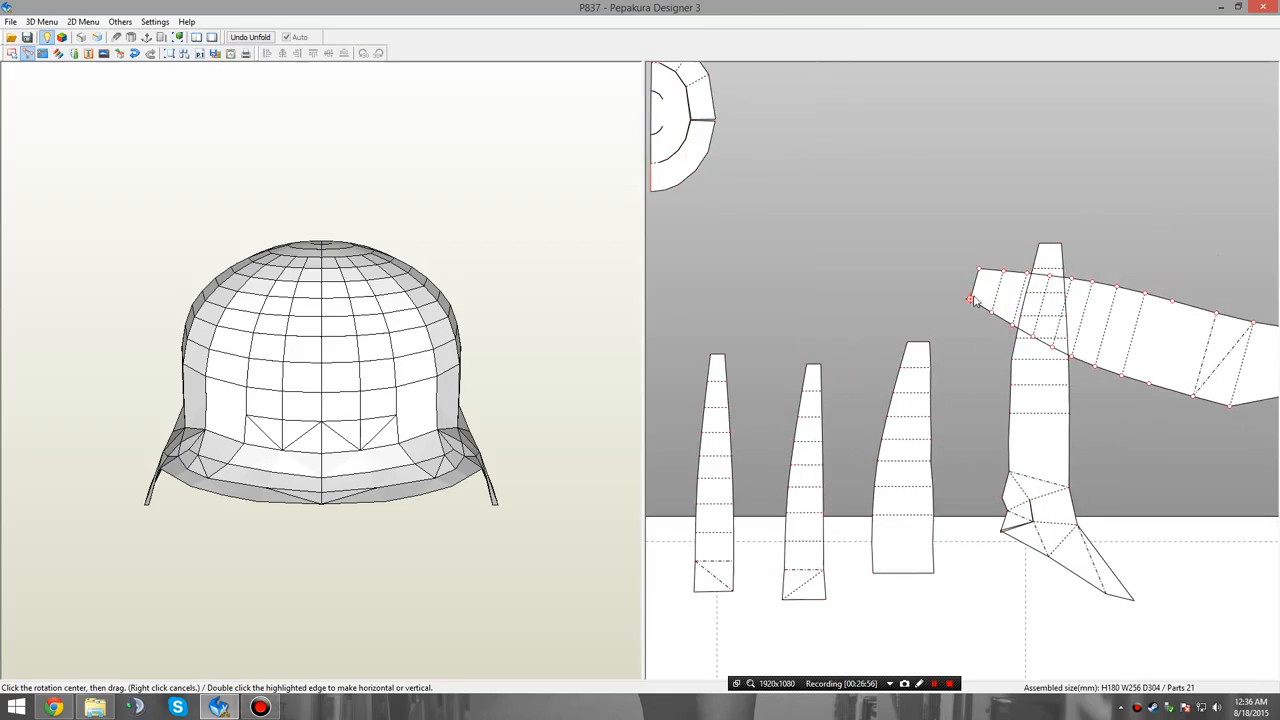
double_click(978, 280)
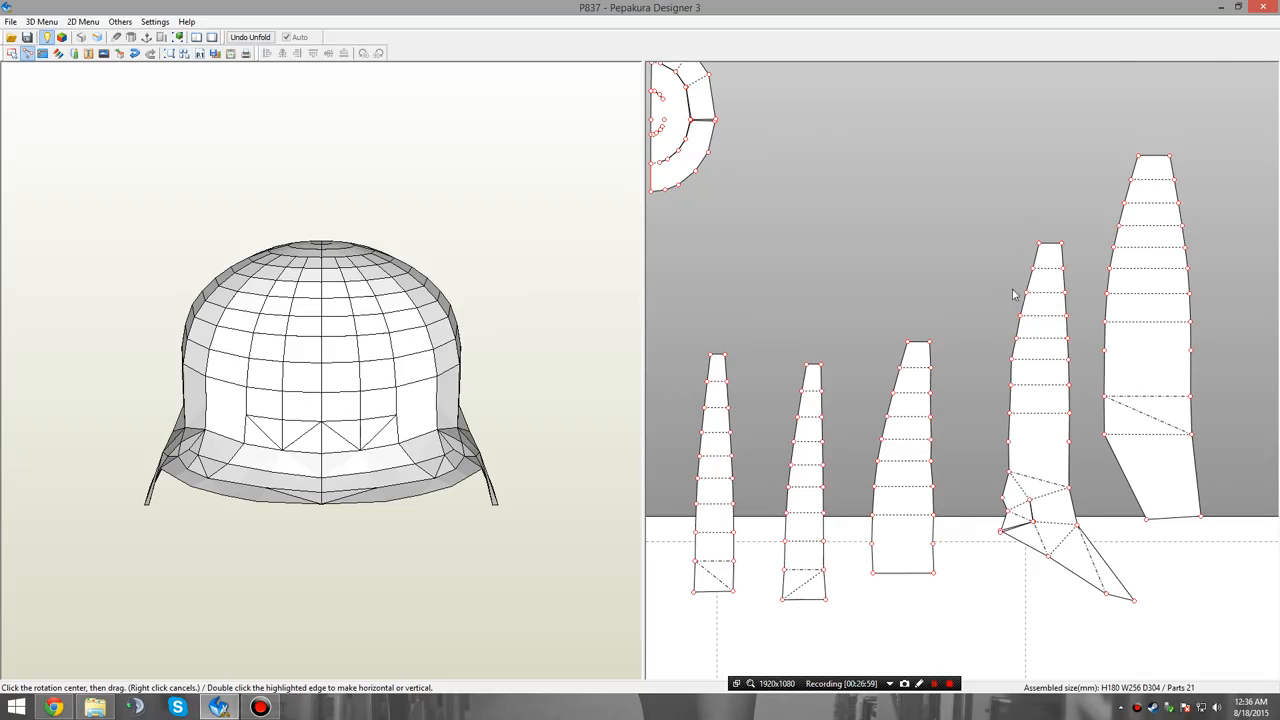
Stand the four upper left panels upright by making the narrow end edges nearest the crown halves horizontal.
scroll(1012, 293, down, 3)
middle_drag(784, 368, 835, 419)
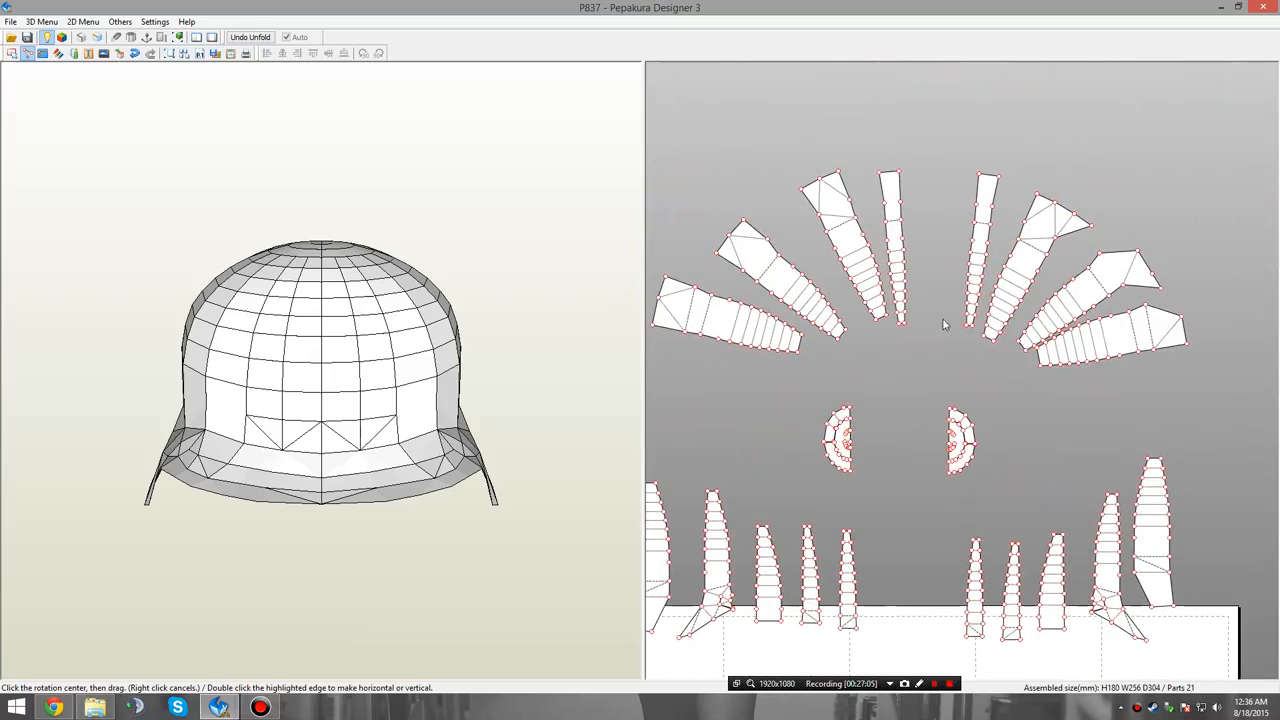
scroll(878, 348, up, 3)
middle_drag(972, 388, 1168, 398)
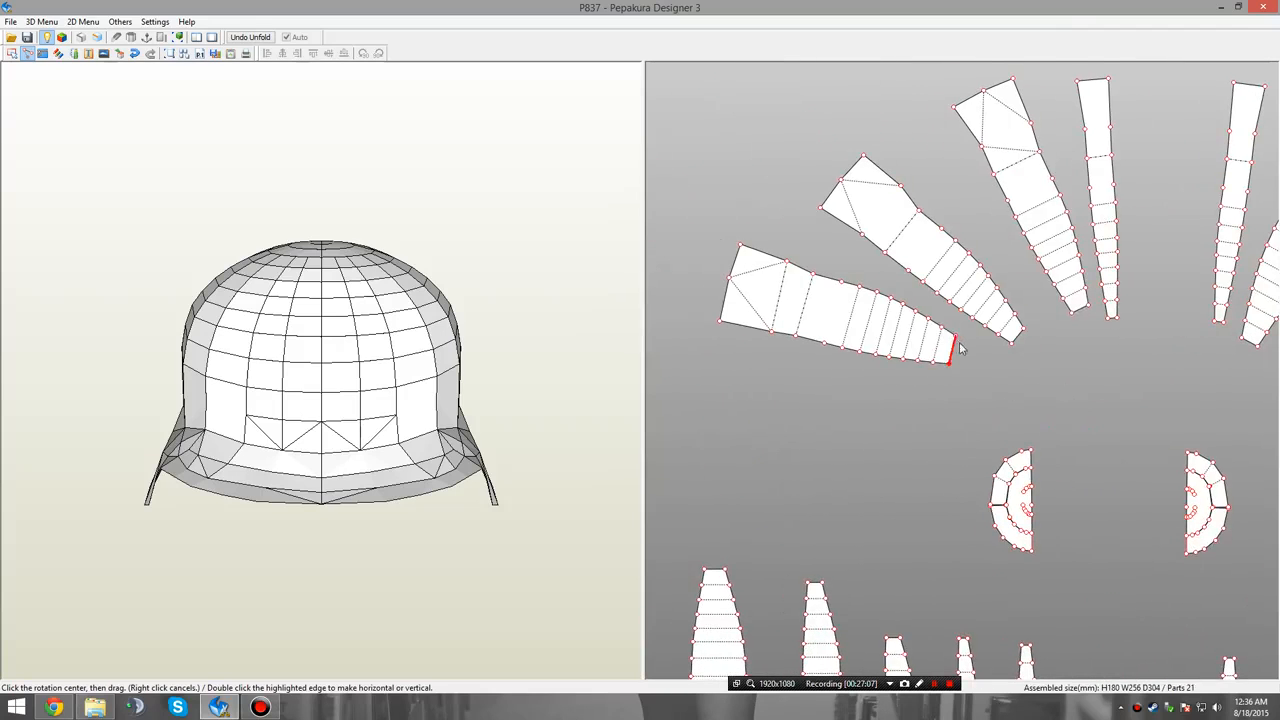
middle_drag(1104, 359, 1004, 374)
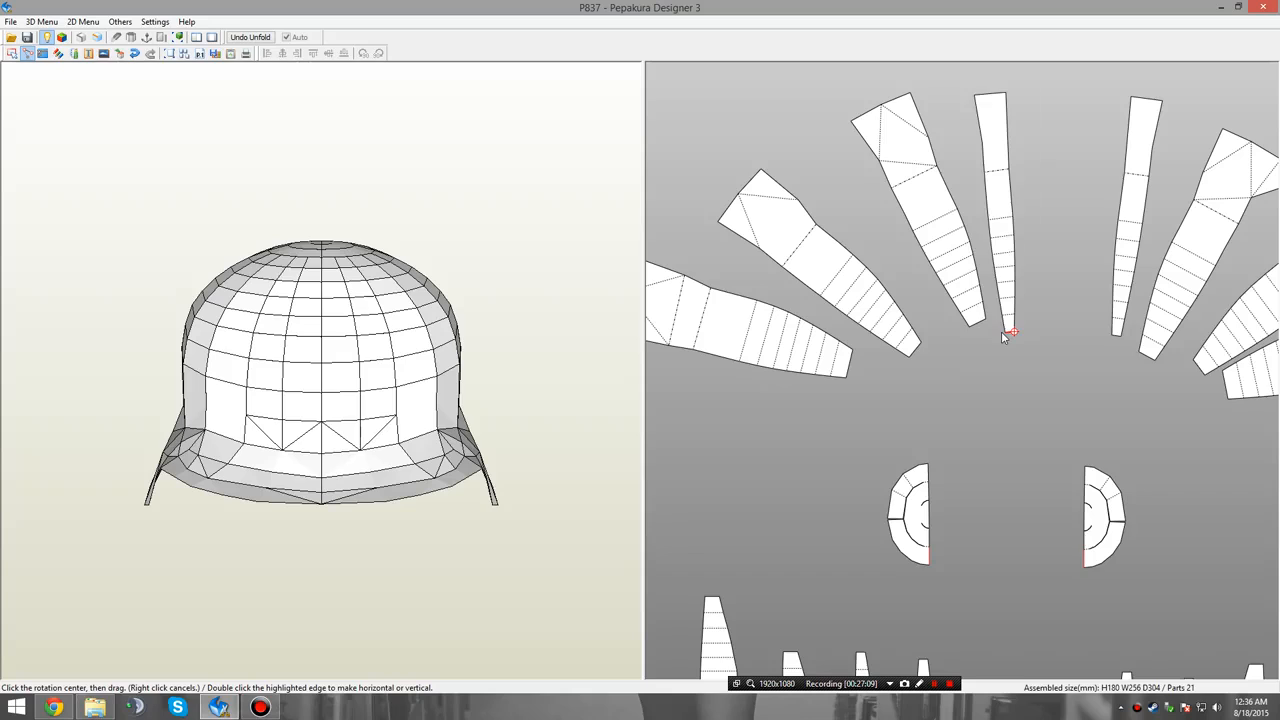
double_click(1004, 337)
double_click(972, 330)
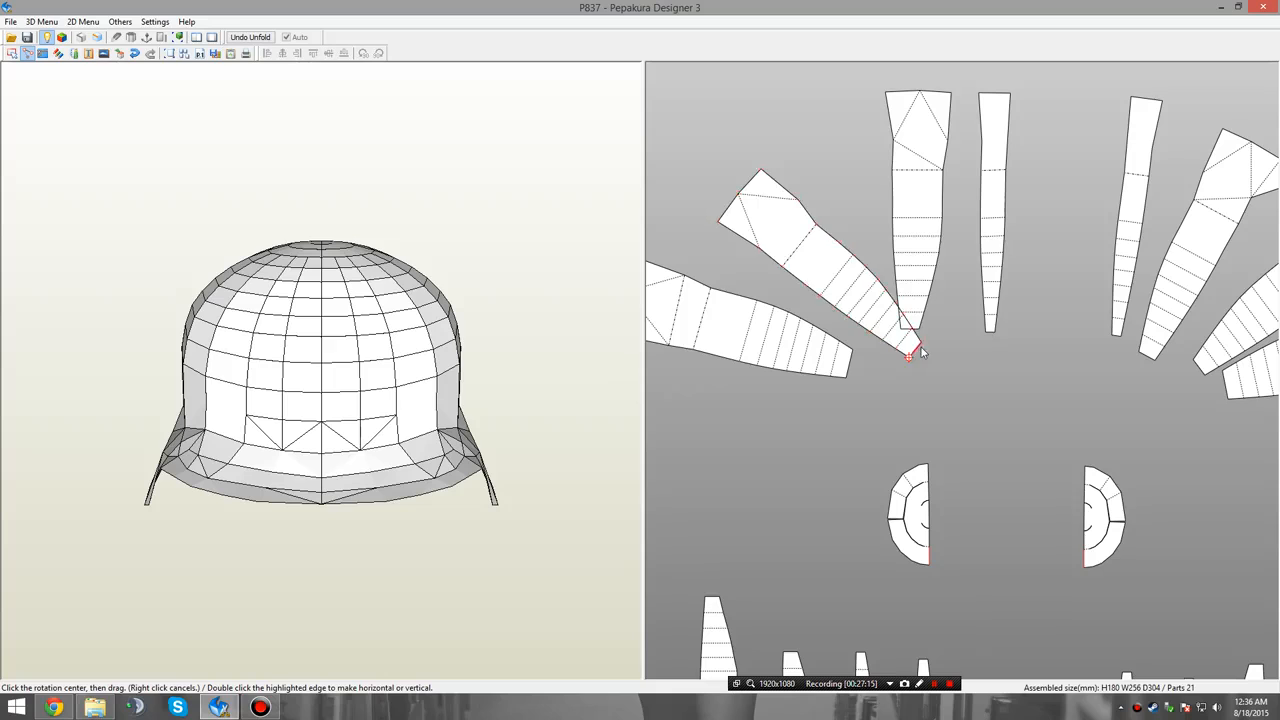
double_click(911, 356)
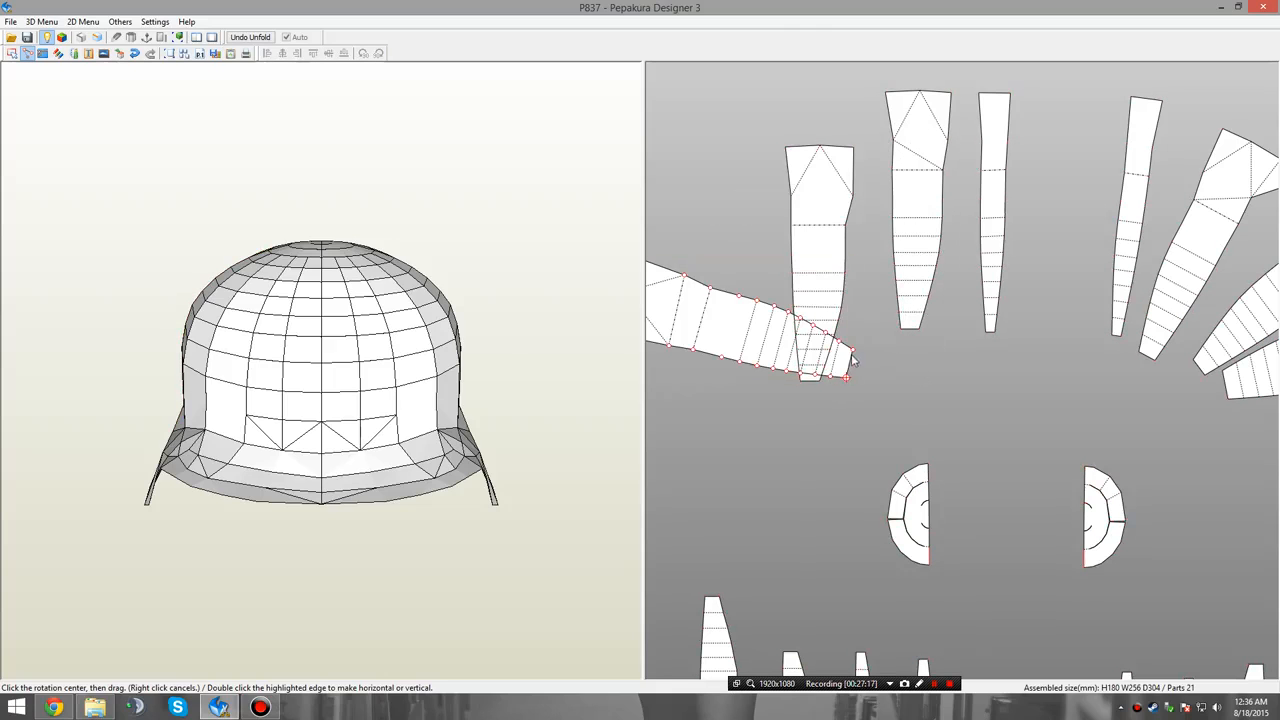
drag(855, 357, 879, 380)
middle_drag(914, 401, 876, 379)
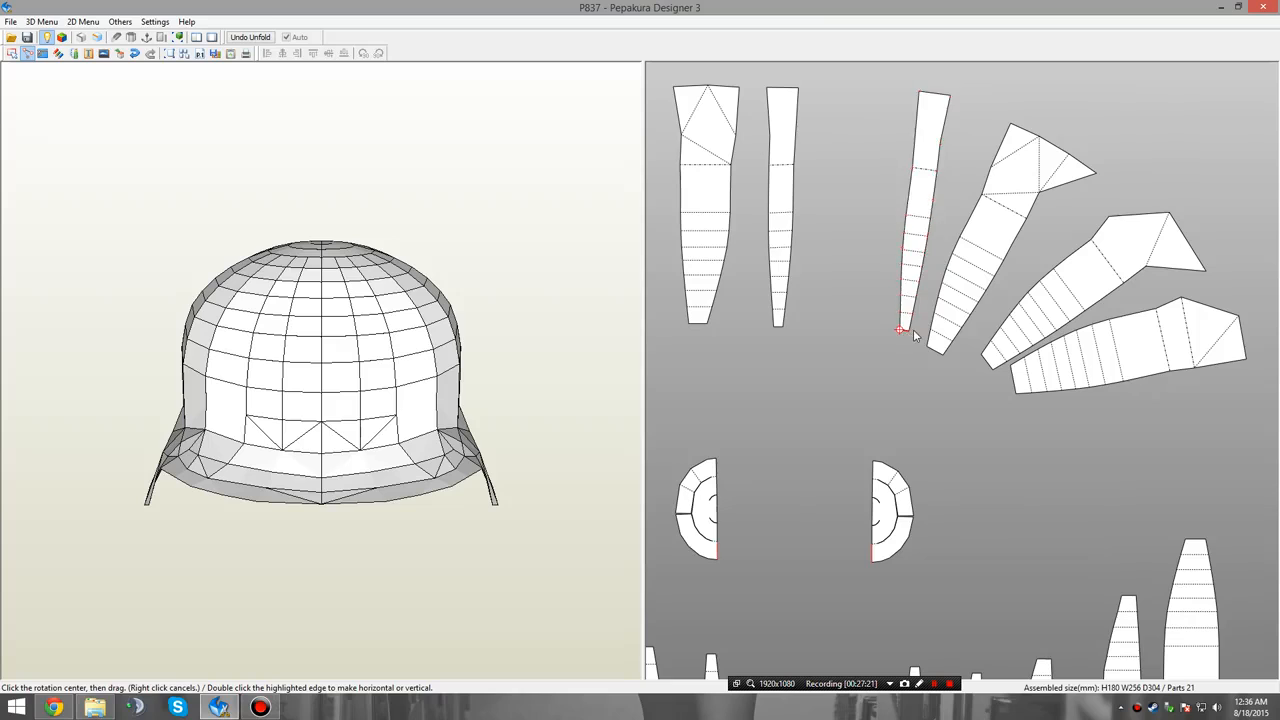
Stand the four upper right panels upright and rotate the curved front brim piece so its open side faces sideways.
drag(913, 336, 1060, 372)
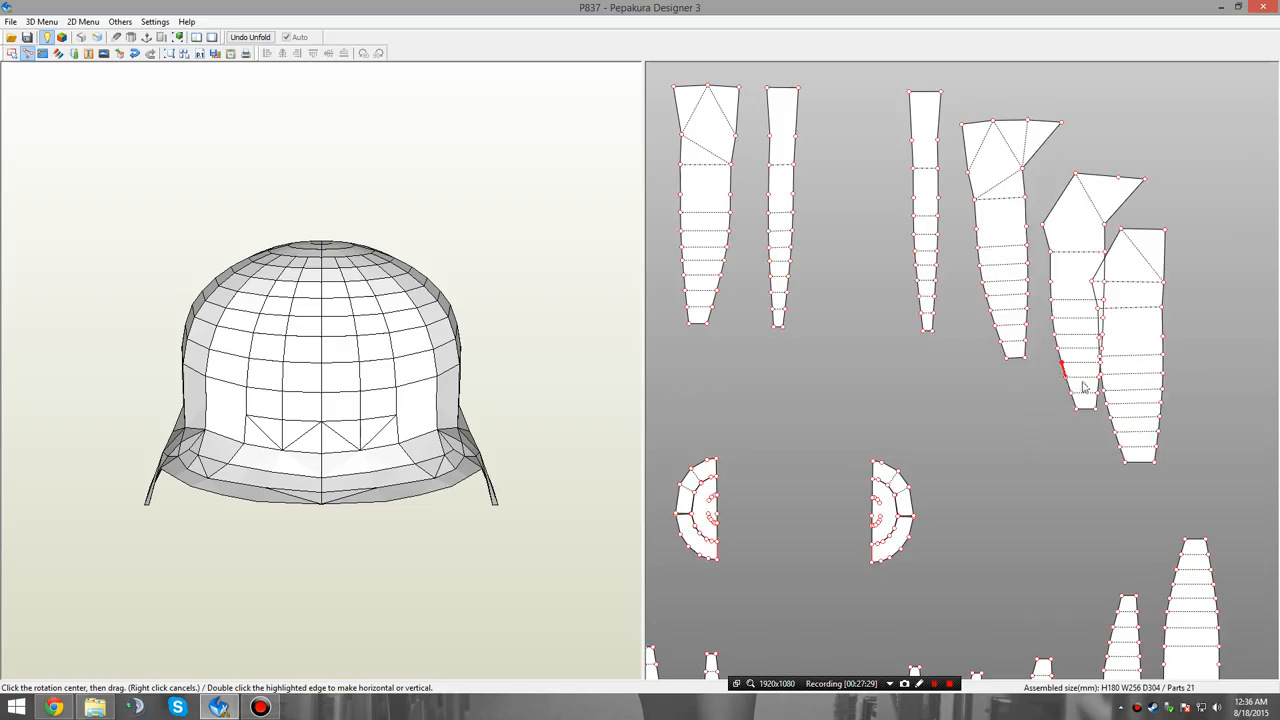
scroll(1058, 368, up, 2)
middle_drag(1073, 560, 988, 373)
scroll(918, 634, down, 3)
middle_drag(918, 638, 988, 310)
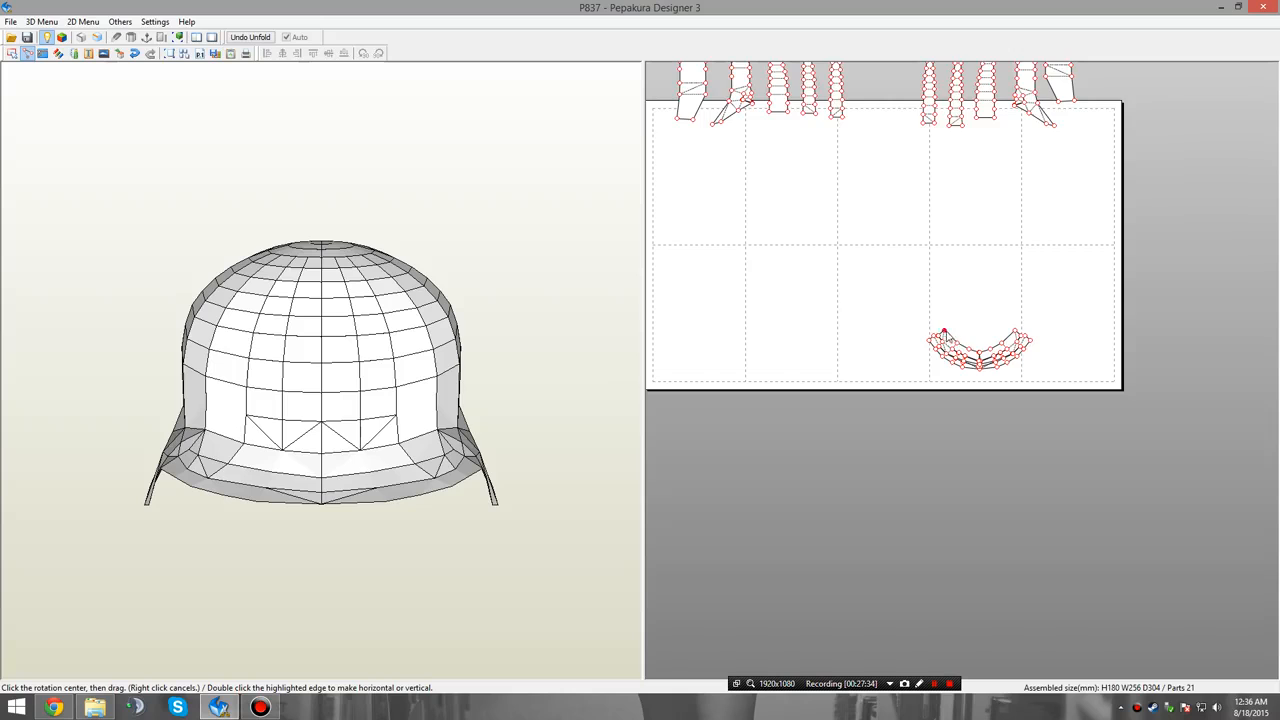
click(943, 331)
drag(1013, 332, 929, 453)
Return to Select and Move mode and place the wide outermost lower left panel in the first page's upper left corner.
middle_drag(821, 276, 884, 400)
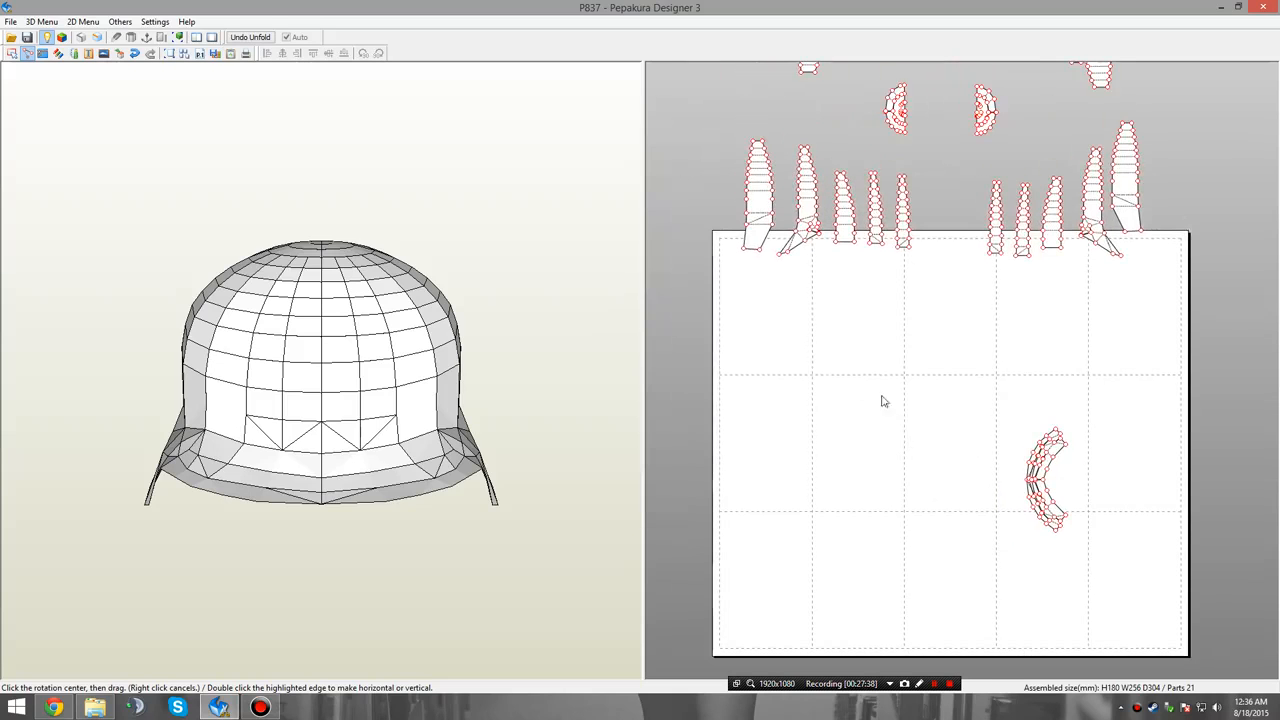
right_click(801, 332)
click(828, 324)
scroll(871, 420, up, 5)
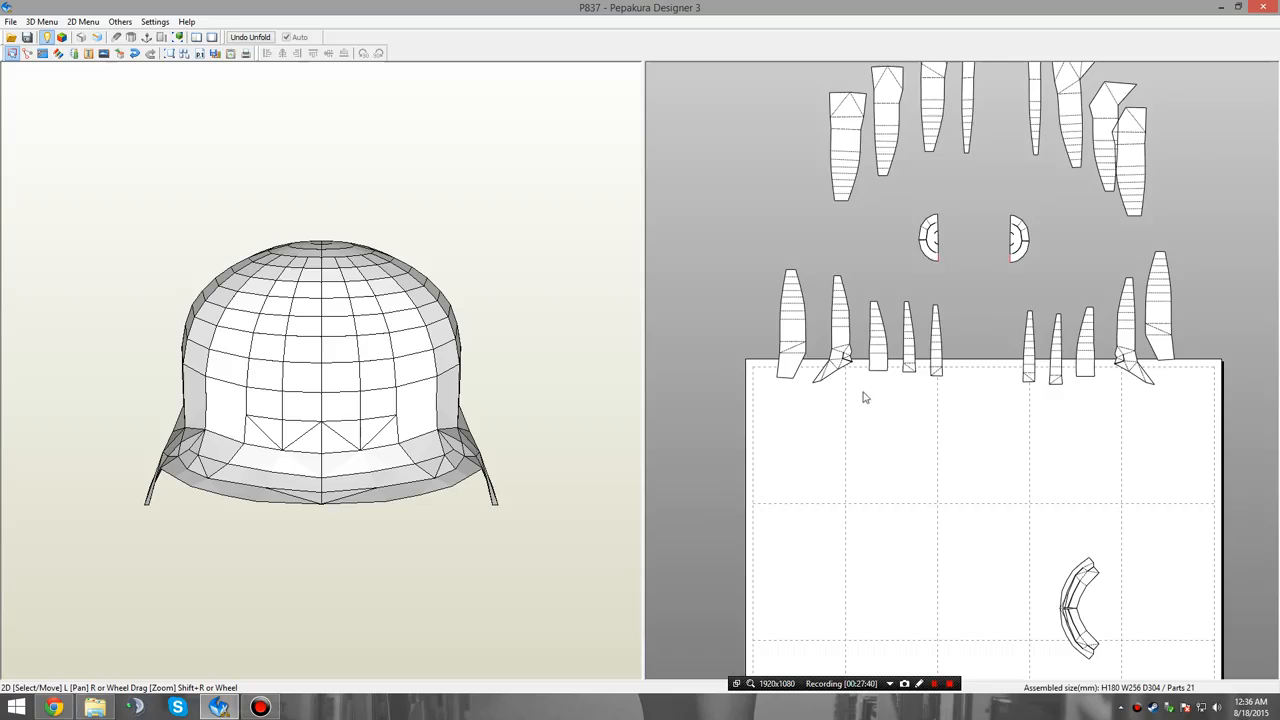
scroll(870, 470, up, 3)
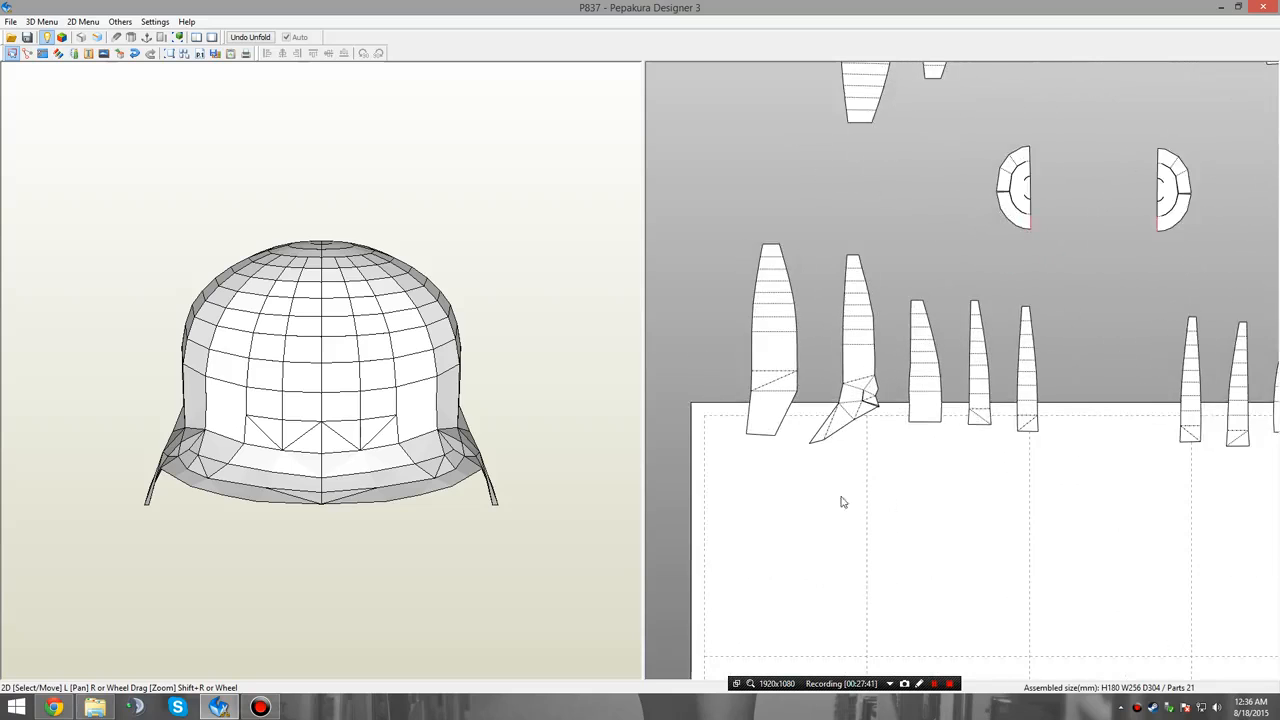
drag(858, 292, 818, 460)
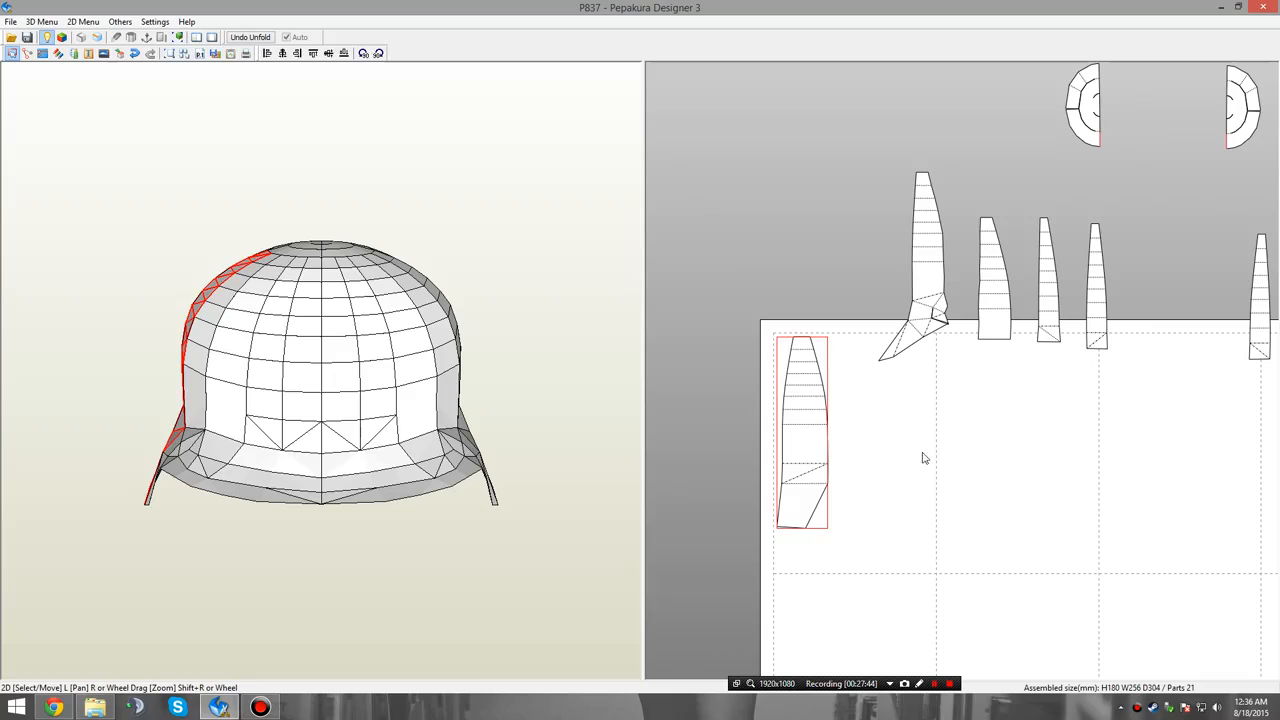
click(923, 457)
Set the pattern's paper size to Letter in the print and paper settings.
click(155, 21)
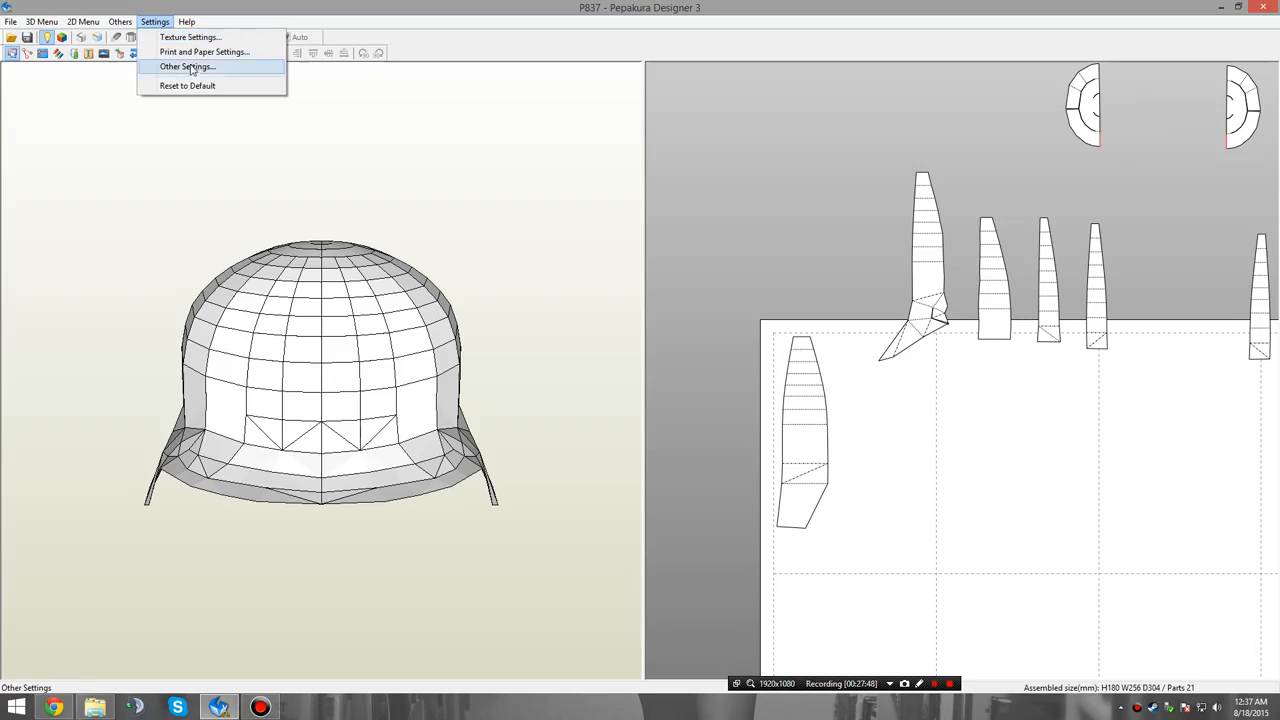
click(204, 51)
click(683, 228)
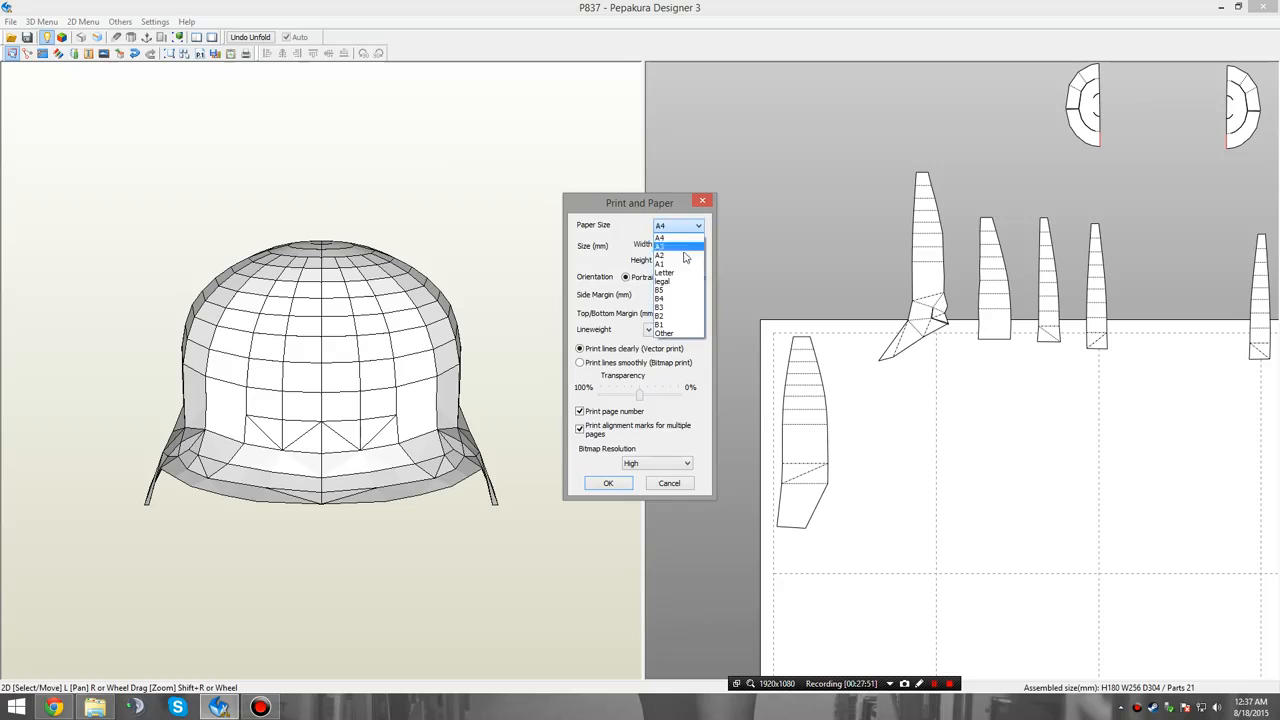
click(689, 275)
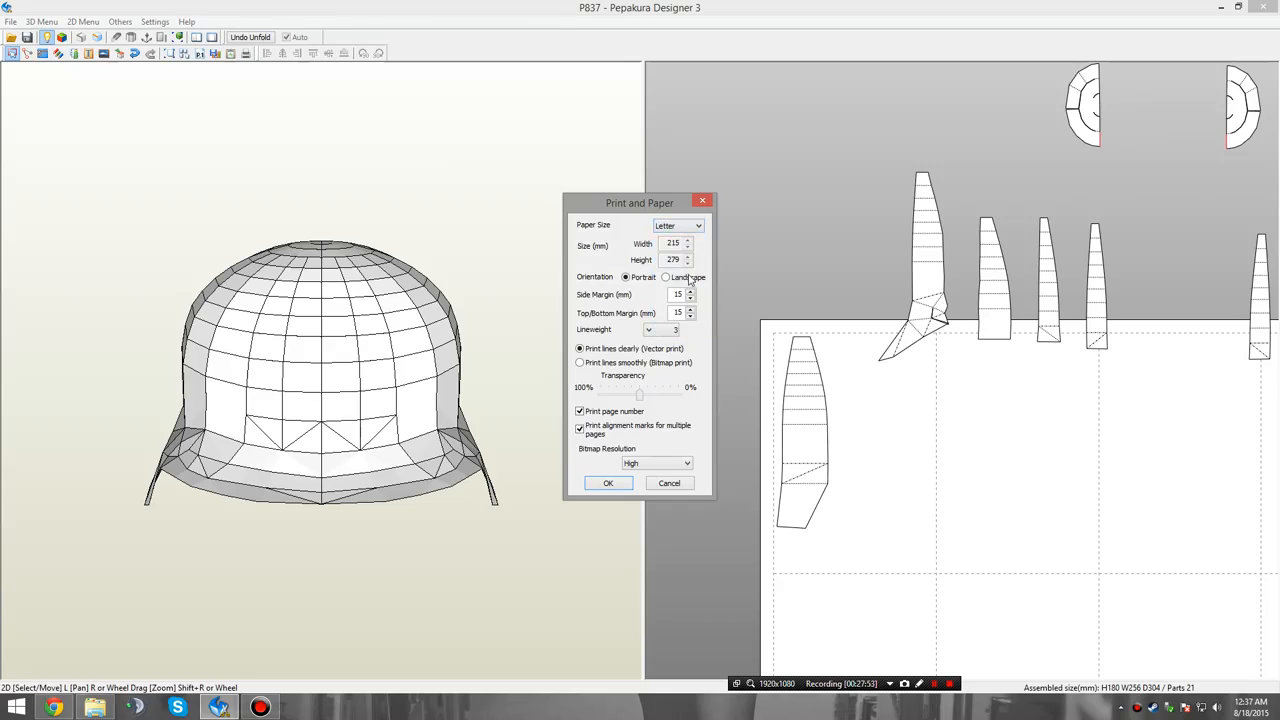
click(608, 484)
Pack the wide outer panel, the flared-brim panel and the plain tapered panel of the lower left group side by side on the first page.
scroll(817, 349, up, 3)
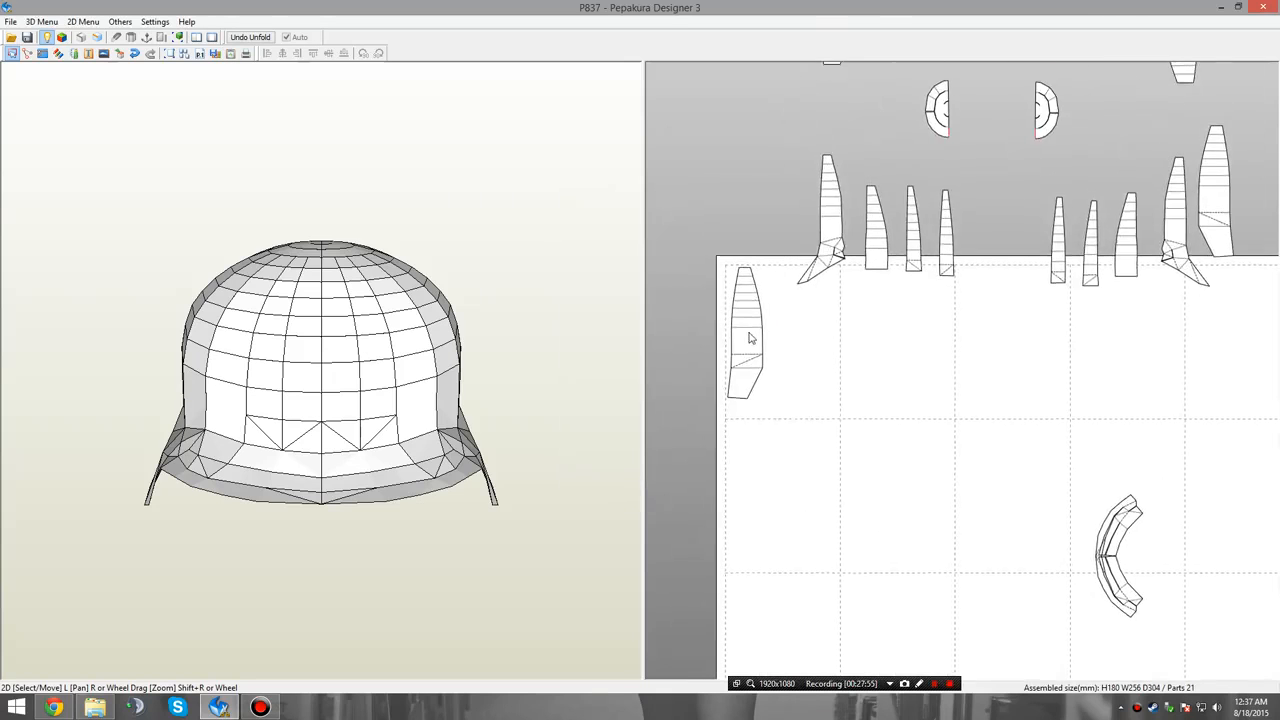
click(764, 338)
drag(758, 341, 755, 346)
click(853, 252)
drag(853, 303, 782, 404)
click(750, 370)
drag(748, 364, 800, 396)
drag(928, 233, 841, 366)
Place the lower left group's two narrow panels side by side at the top of the second page.
drag(997, 243, 905, 375)
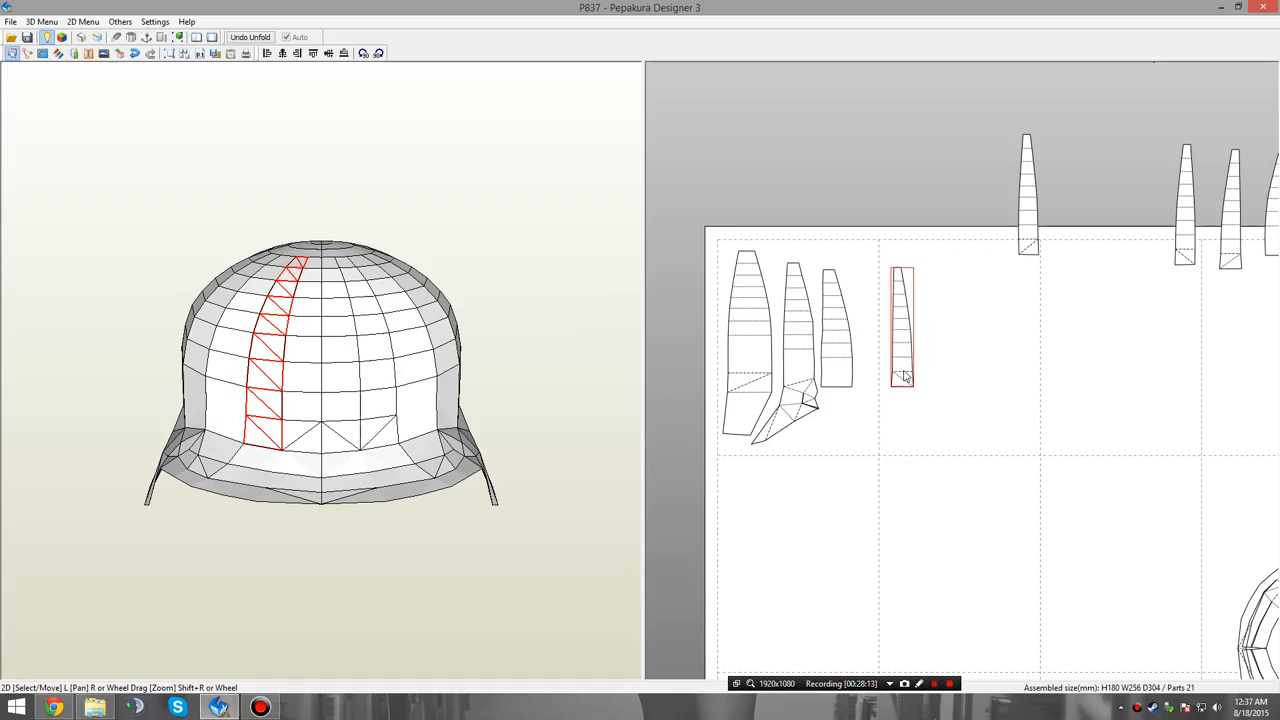
drag(1026, 240, 899, 352)
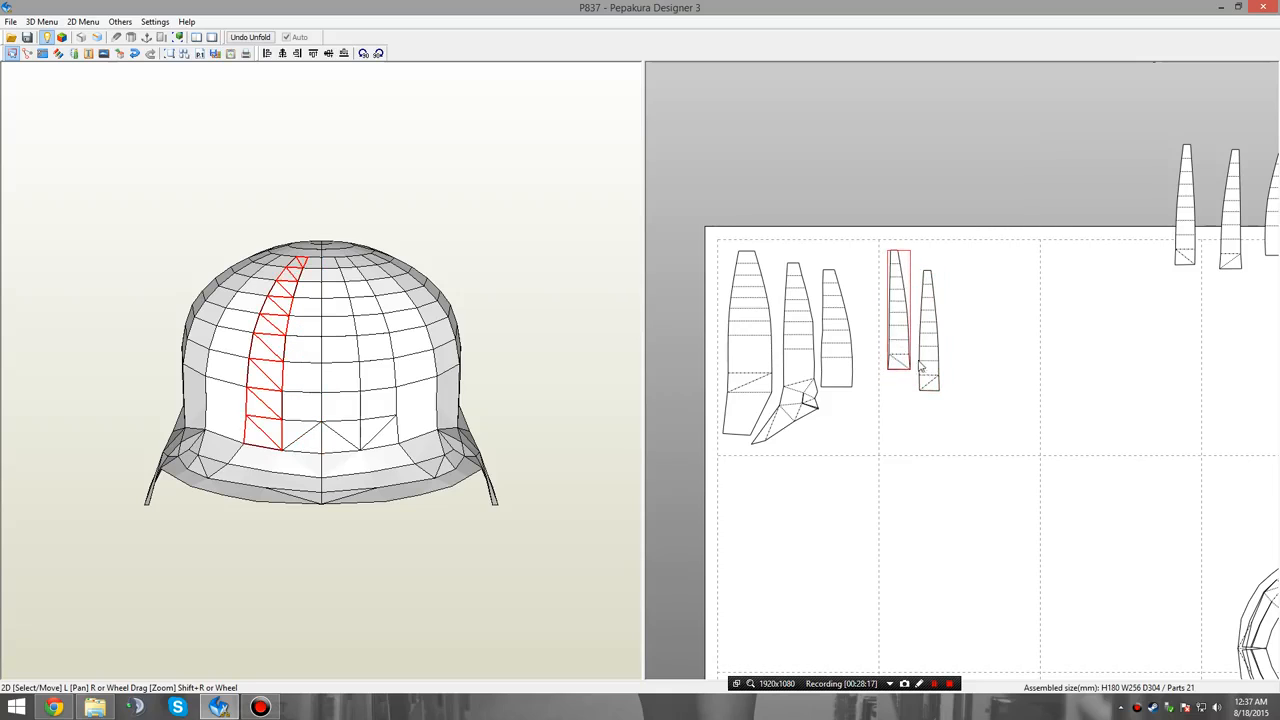
drag(929, 392, 899, 386)
click(1132, 350)
drag(1035, 342, 1018, 346)
Line up the lower right group's two narrow panels and its plain tapered panel beside the narrow panels on the second page.
right_click(977, 333)
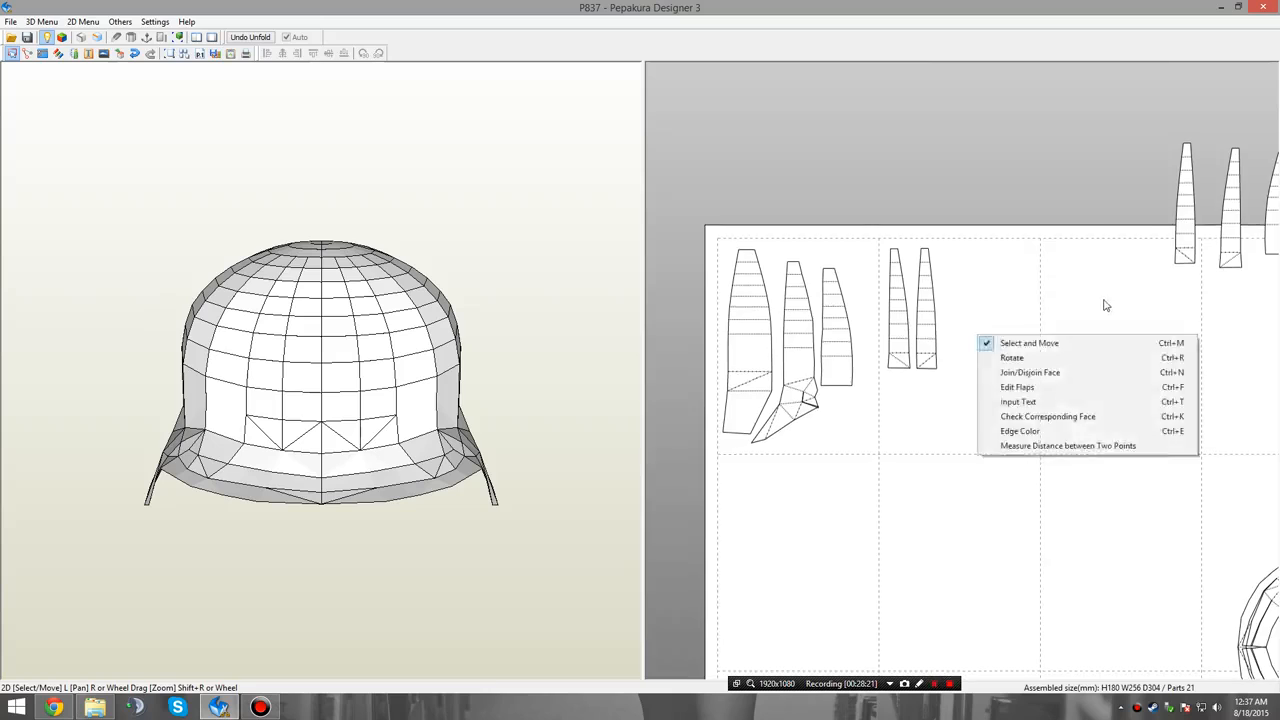
right_drag(1145, 270, 1016, 306)
drag(1057, 249, 825, 360)
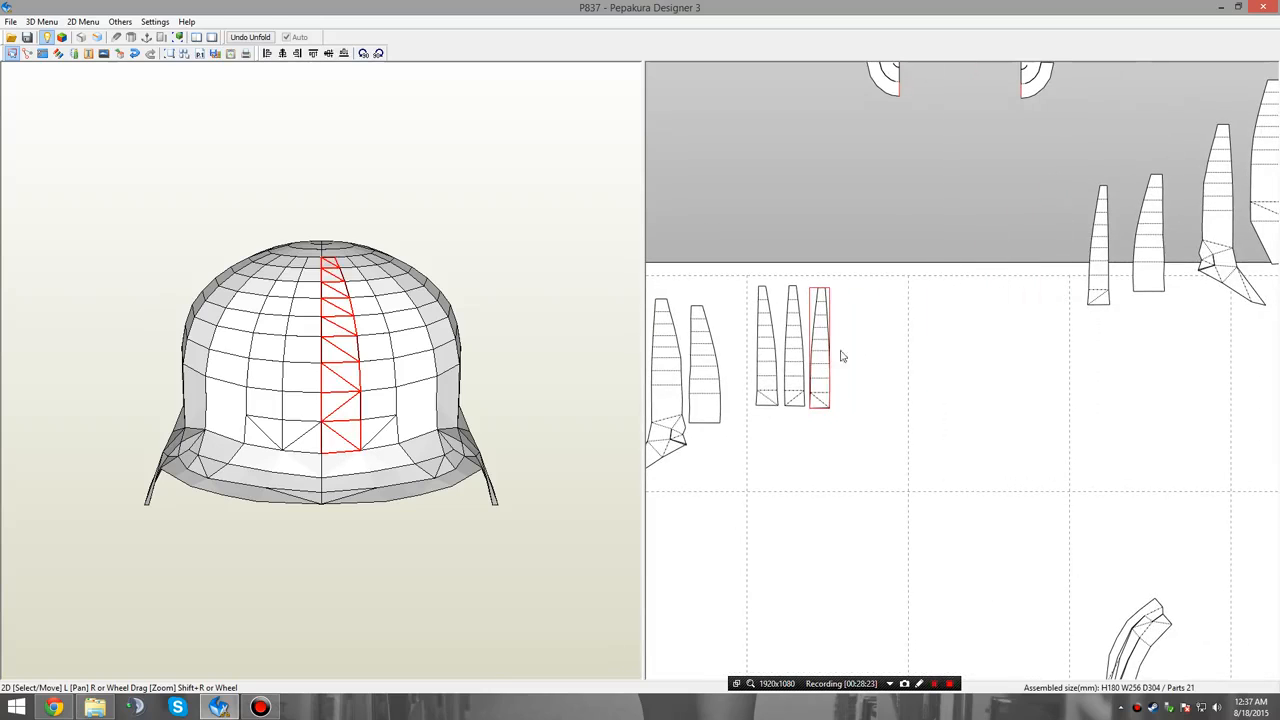
drag(1098, 256, 846, 357)
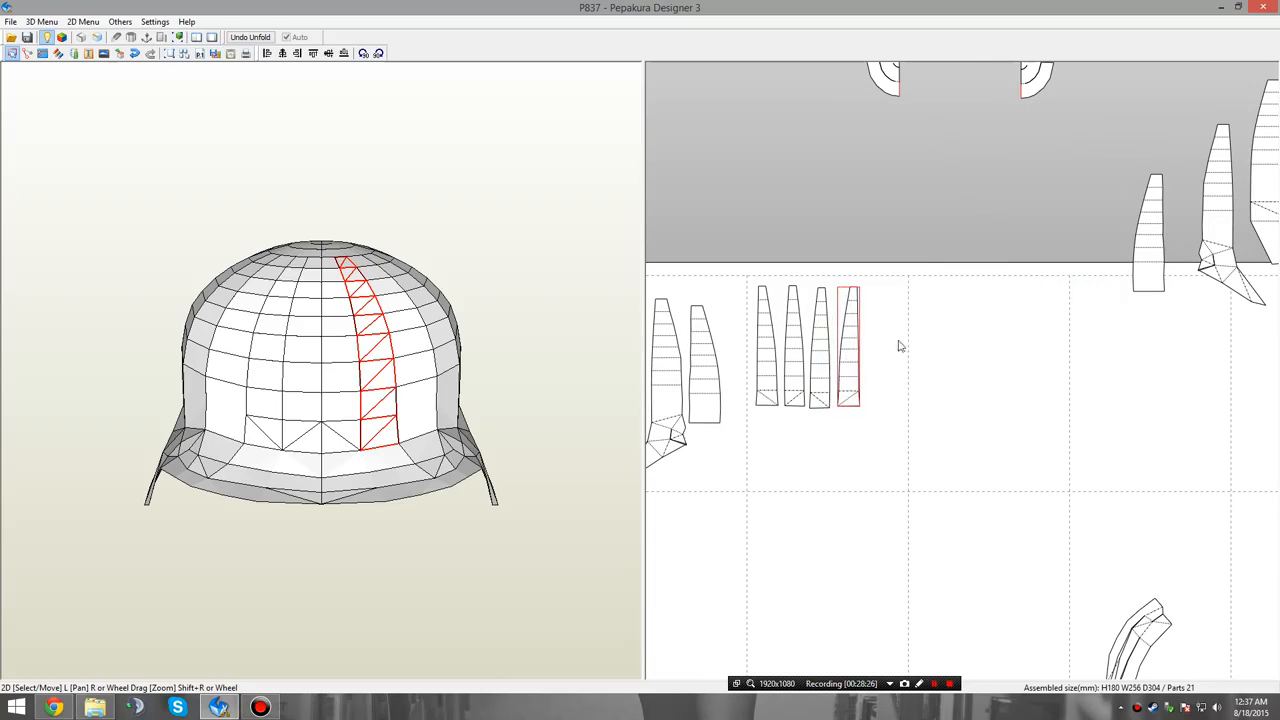
drag(1157, 247, 890, 364)
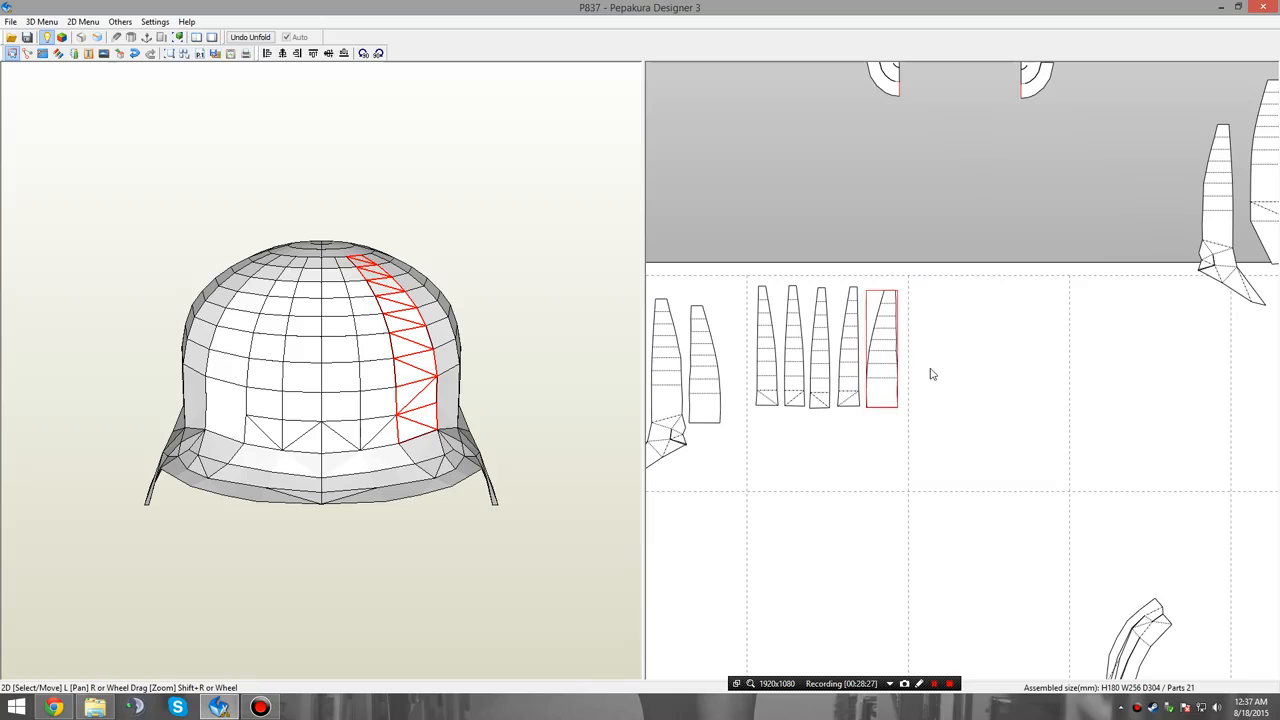
Arrange the lower right group's flared-brim panel, wide outer panel and plain tapered panel together on the third page.
middle_drag(1022, 375, 913, 406)
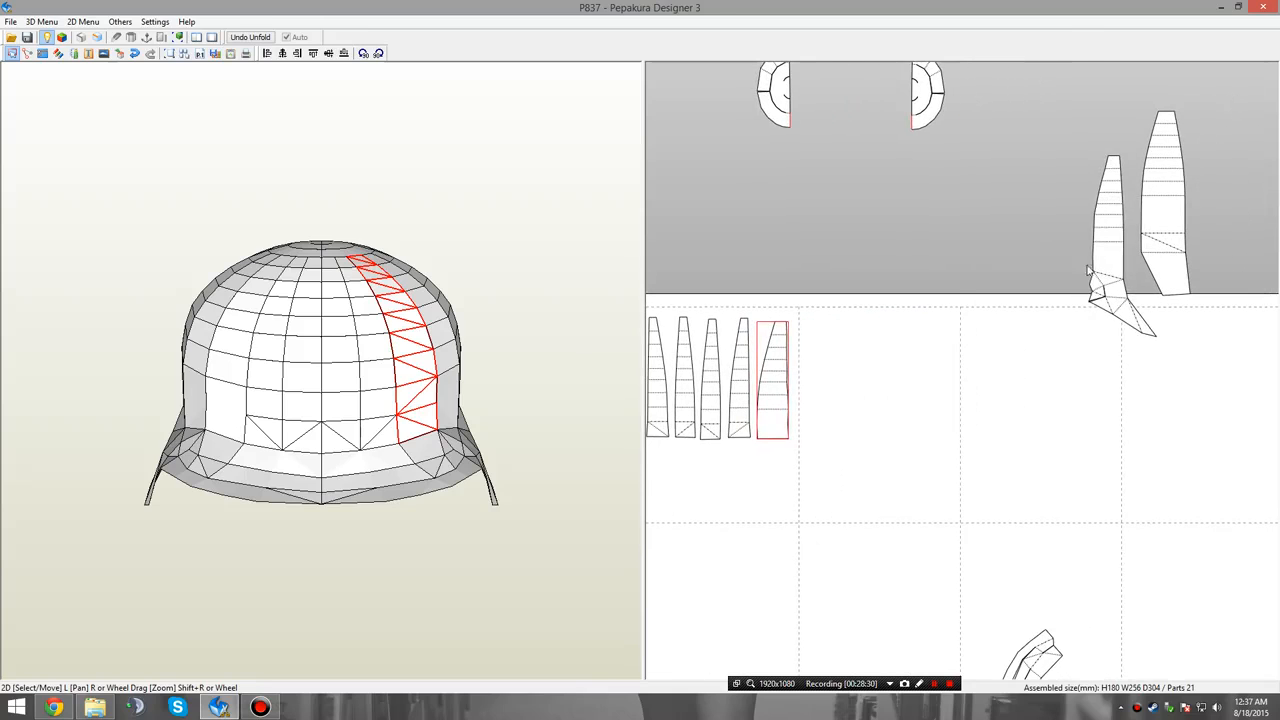
drag(1088, 270, 818, 420)
drag(1177, 244, 945, 460)
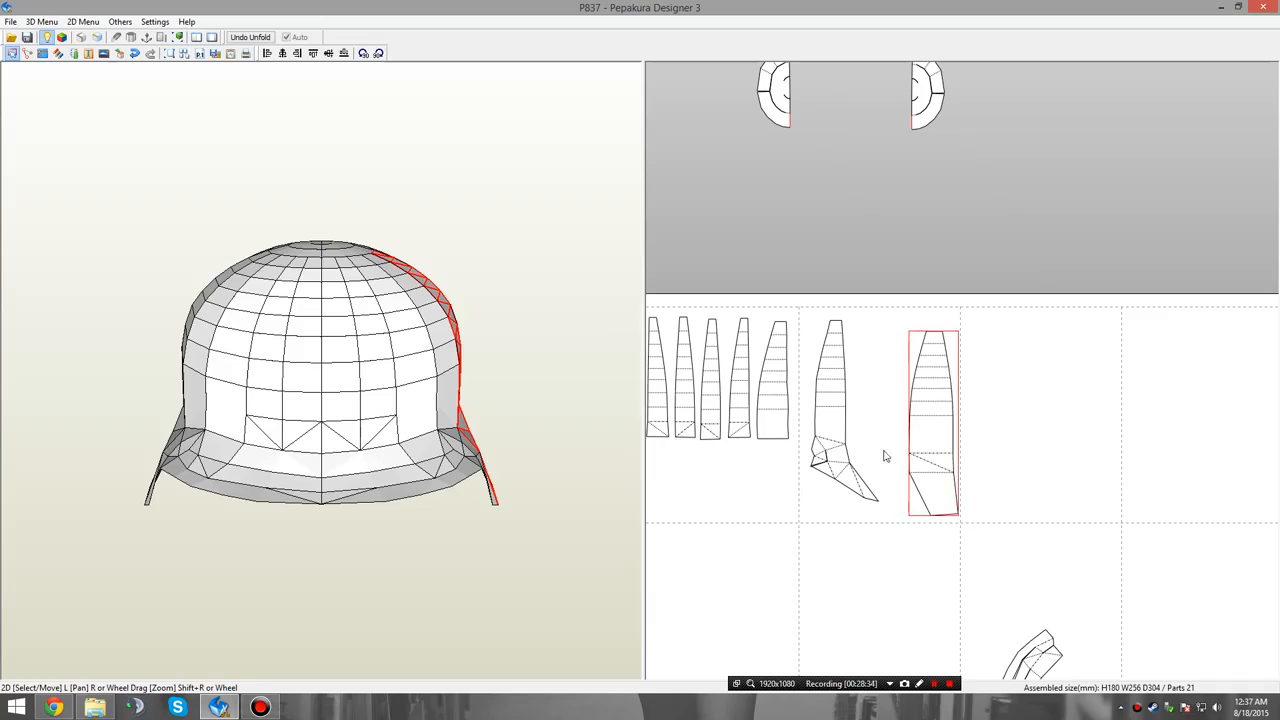
drag(840, 460, 878, 476)
drag(771, 400, 816, 434)
Adjust the spacing of the narrow panels on the second page and place both crown halves beneath them.
middle_drag(738, 389, 798, 387)
drag(797, 385, 731, 380)
middle_drag(890, 180, 907, 245)
drag(843, 174, 738, 550)
drag(1018, 145, 827, 564)
Switch to Rotate mode to turn the crown halves on the second page.
scroll(971, 257, up, 4)
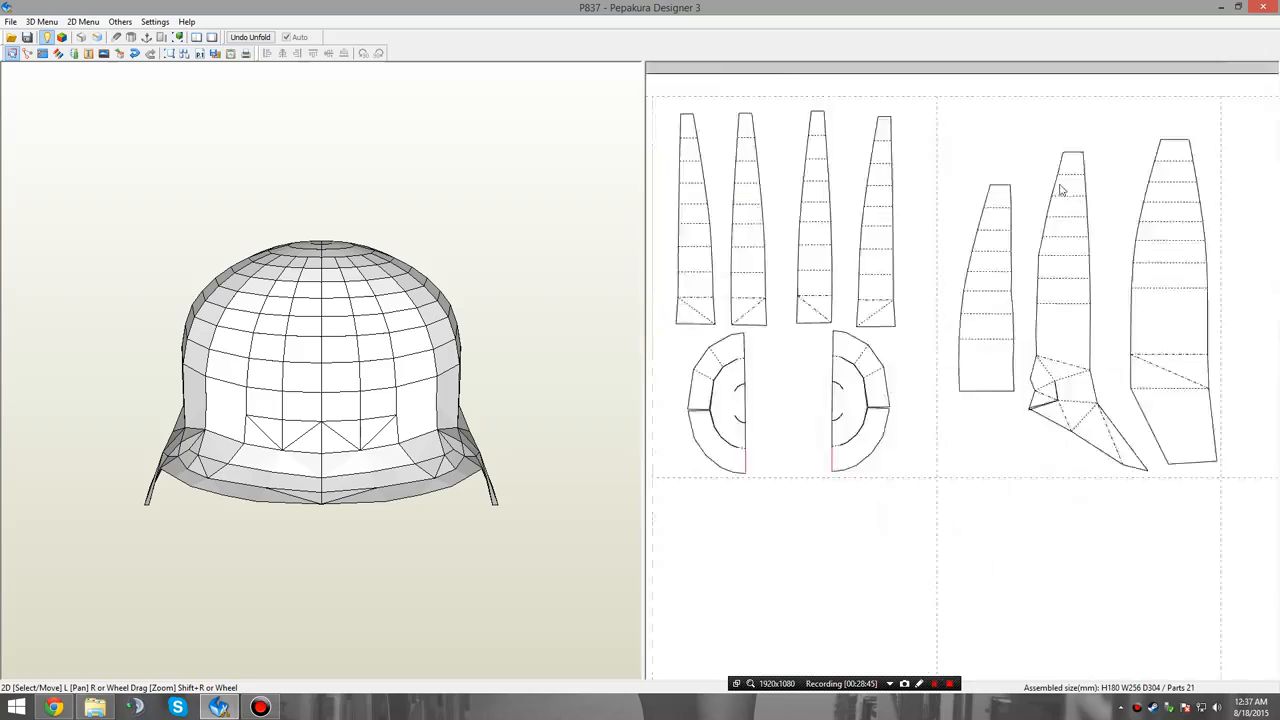
right_click(858, 254)
click(960, 277)
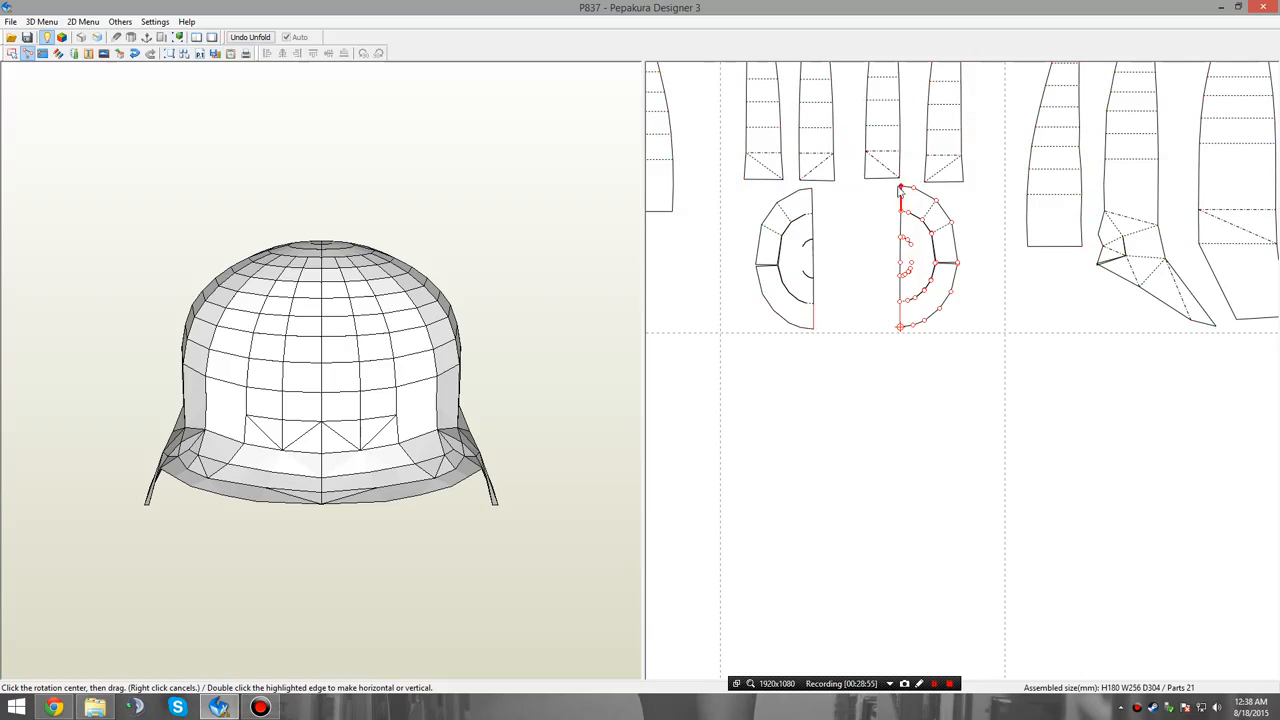
Rotate both crown halves on the second page until their straight edges are horizontal.
mouse_move(901, 193)
mouse_down()
mouse_move(814, 251)
mouse_move(766, 320)
mouse_move(816, 320)
mouse_up()
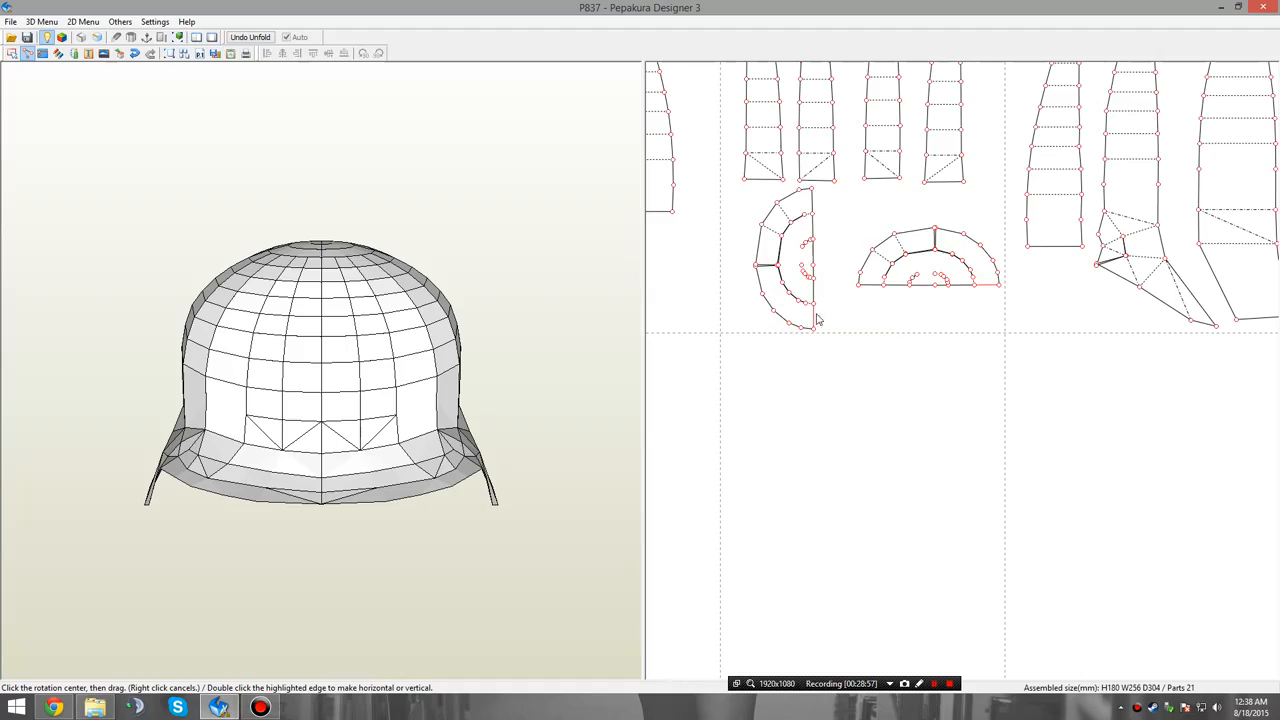
click(816, 193)
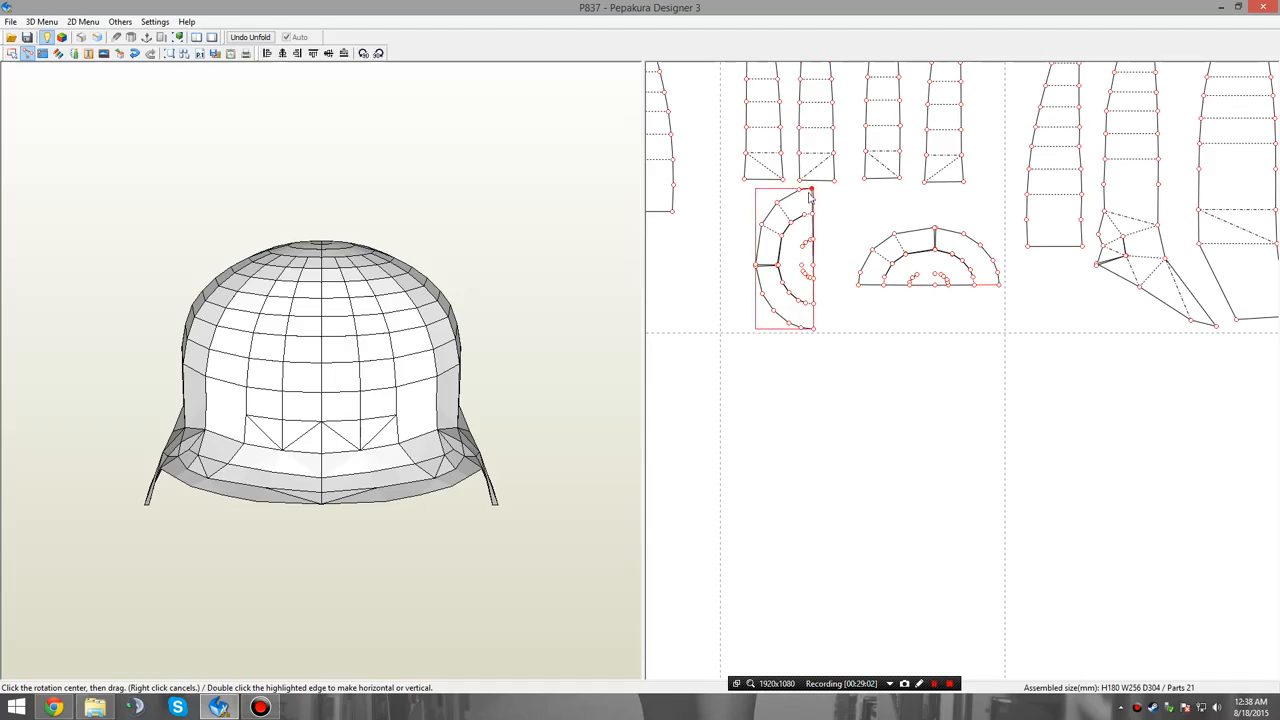
mouse_move(814, 337)
mouse_down()
mouse_move(722, 201)
mouse_move(857, 309)
mouse_move(974, 223)
mouse_move(974, 200)
mouse_move(954, 214)
mouse_up()
Return to Select and Move mode and place the two crown halves side by side beneath the narrow panels.
right_click(954, 214)
click(950, 218)
drag(831, 255, 846, 251)
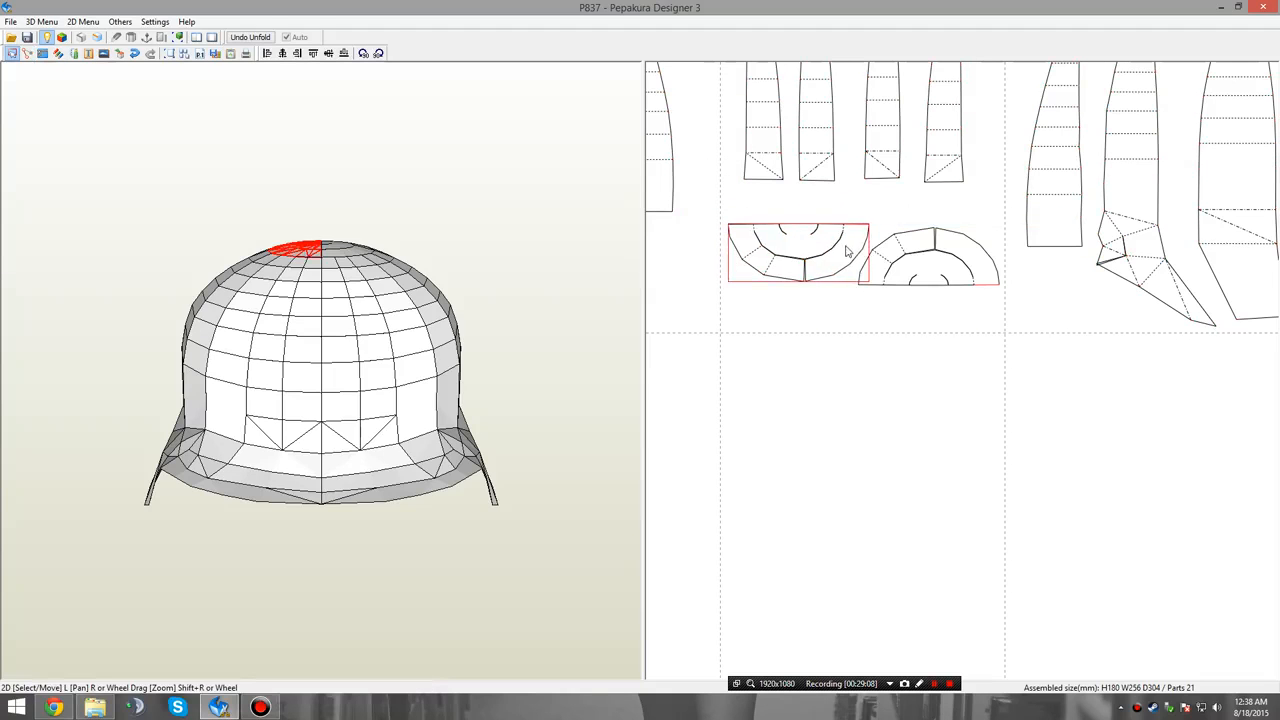
drag(935, 263, 934, 263)
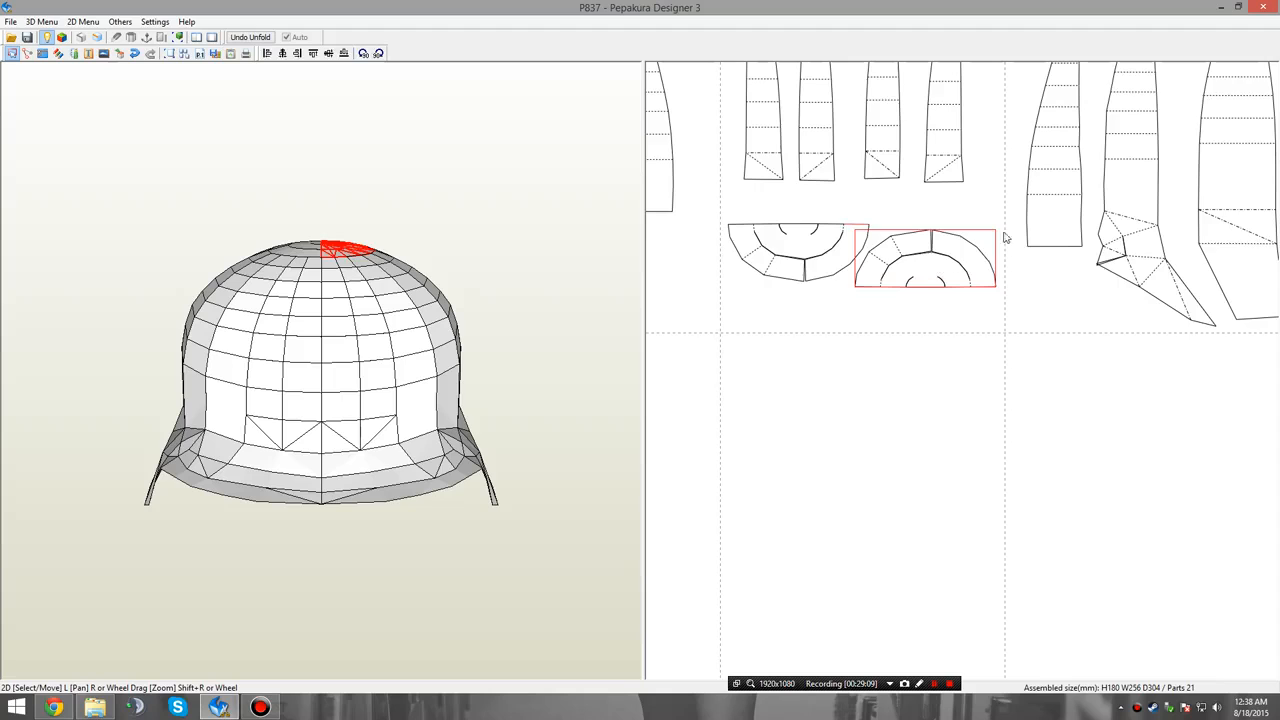
click(1004, 234)
Place the two leftmost wide panels from above the sheet side by side on the fourth page of the top row.
scroll(1083, 242, down, 2)
scroll(1083, 246, down, 1)
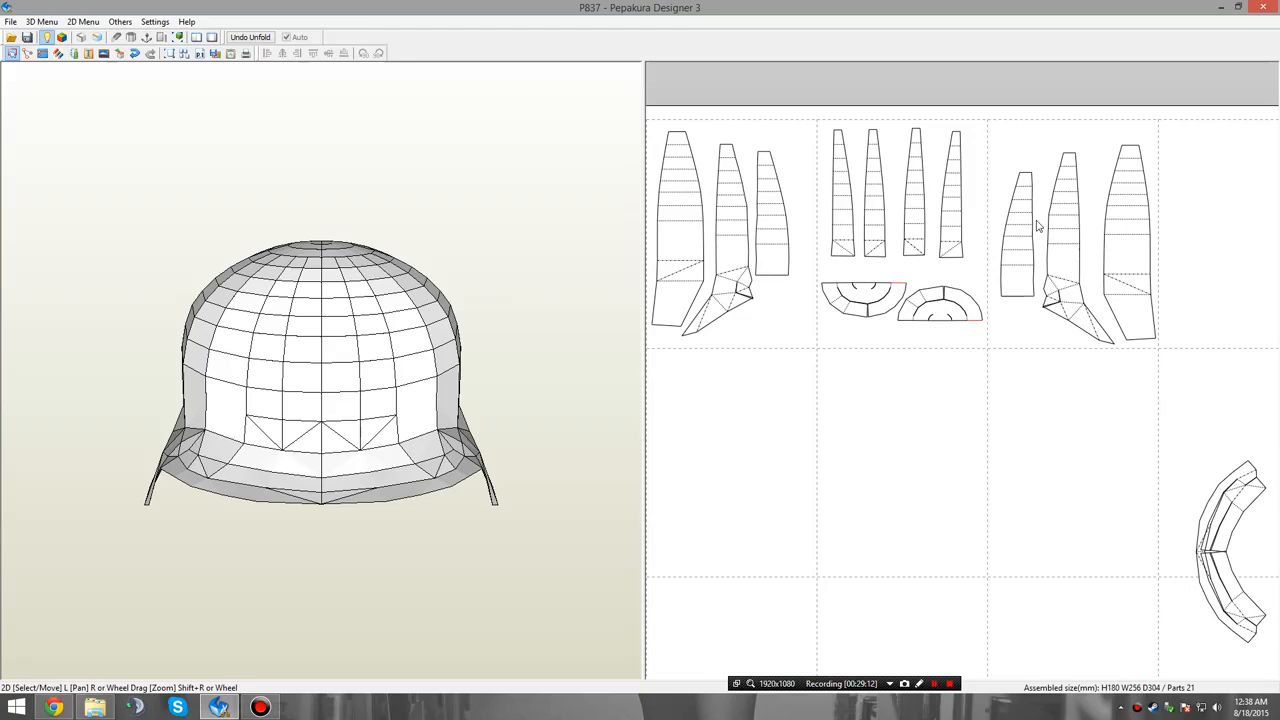
scroll(1057, 236, down, 3)
middle_drag(1168, 302, 1087, 419)
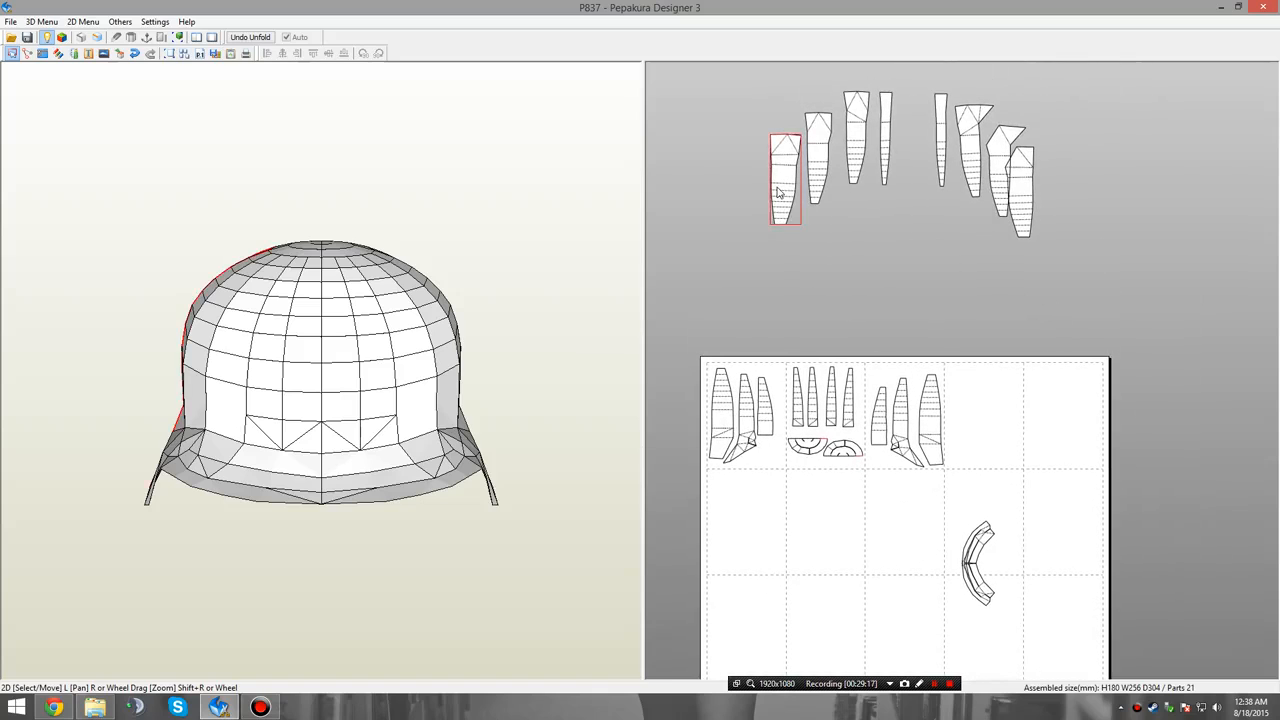
drag(778, 192, 955, 428)
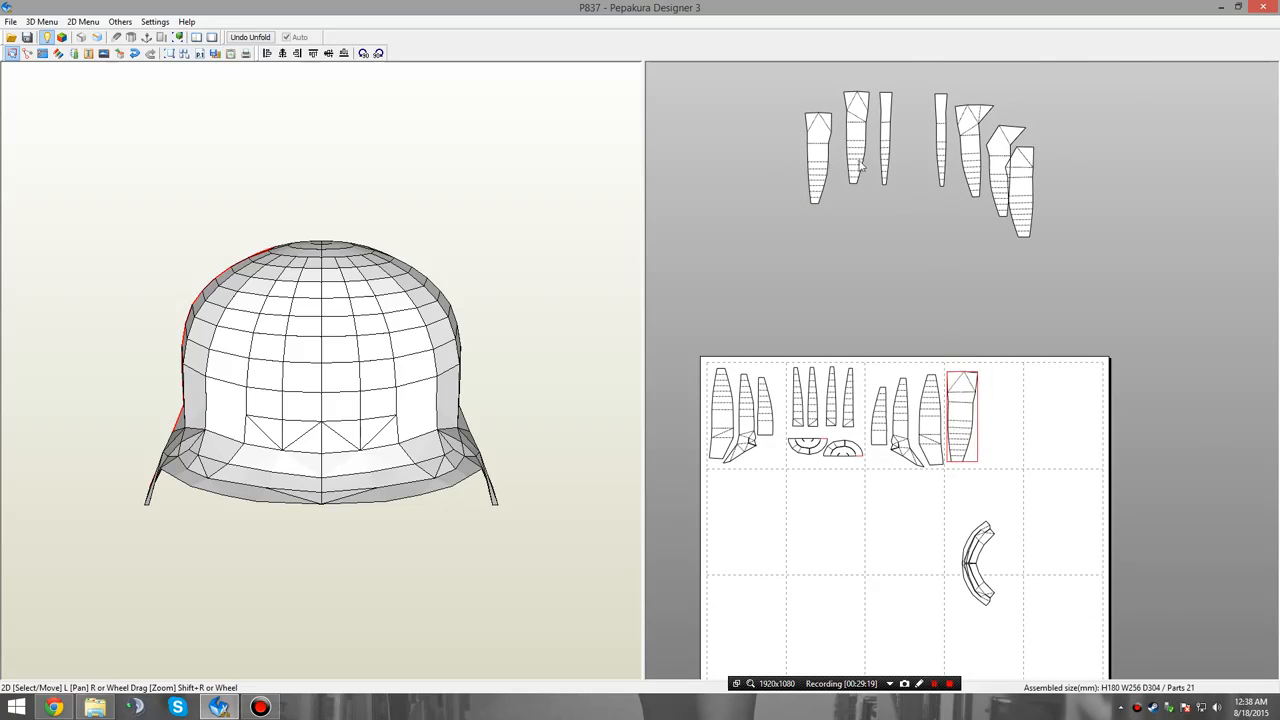
drag(816, 150, 990, 410)
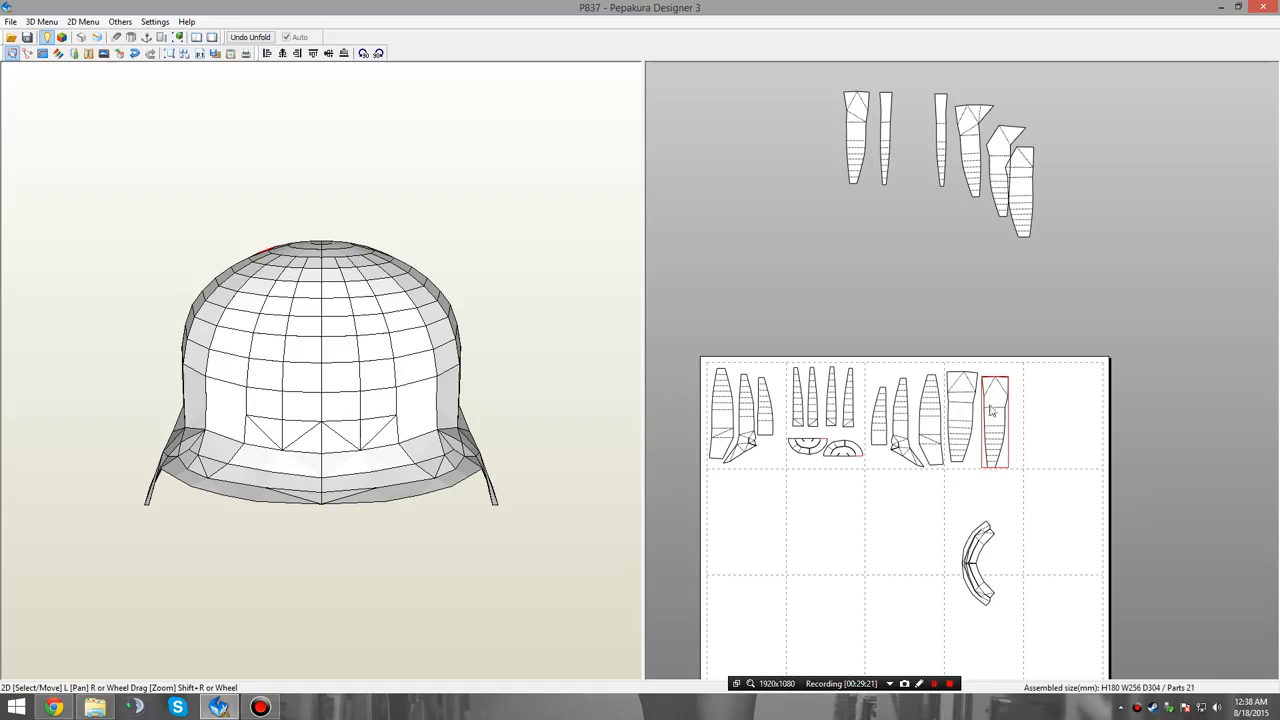
Place the remaining wide panel of the left group and both narrow panels together on the fifth page of the top row.
drag(853, 128, 1046, 407)
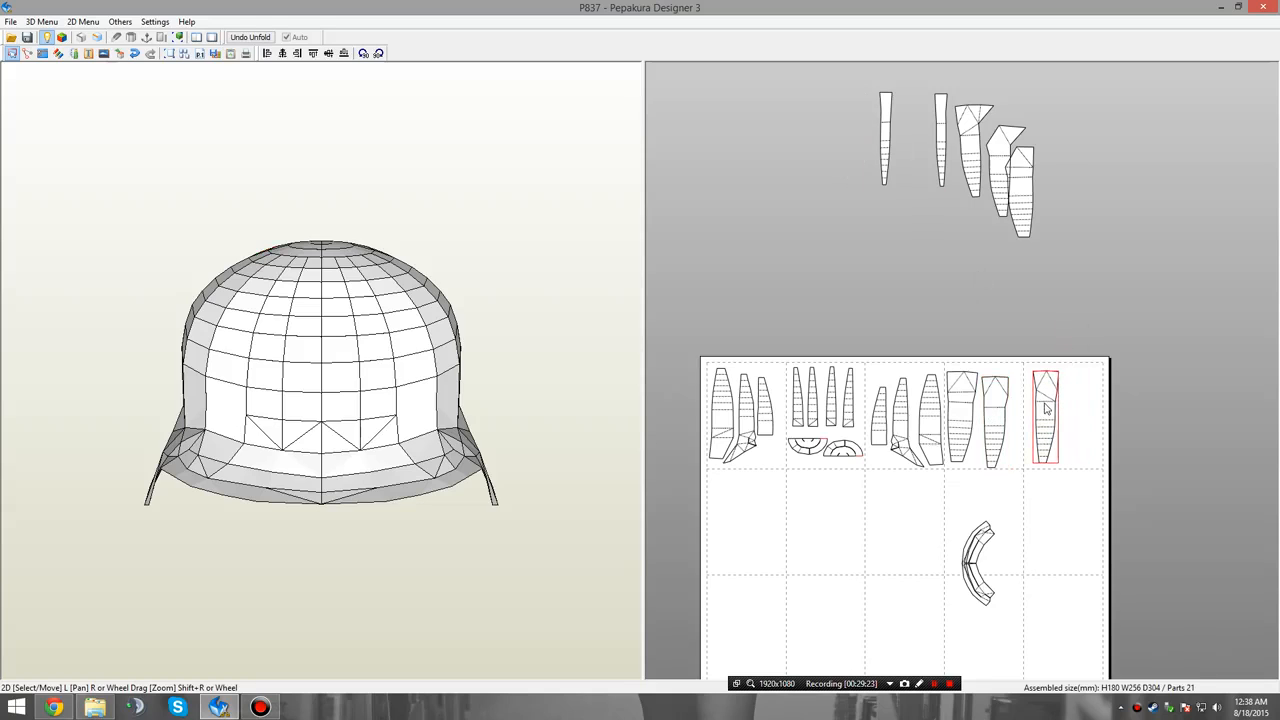
drag(884, 118, 1071, 405)
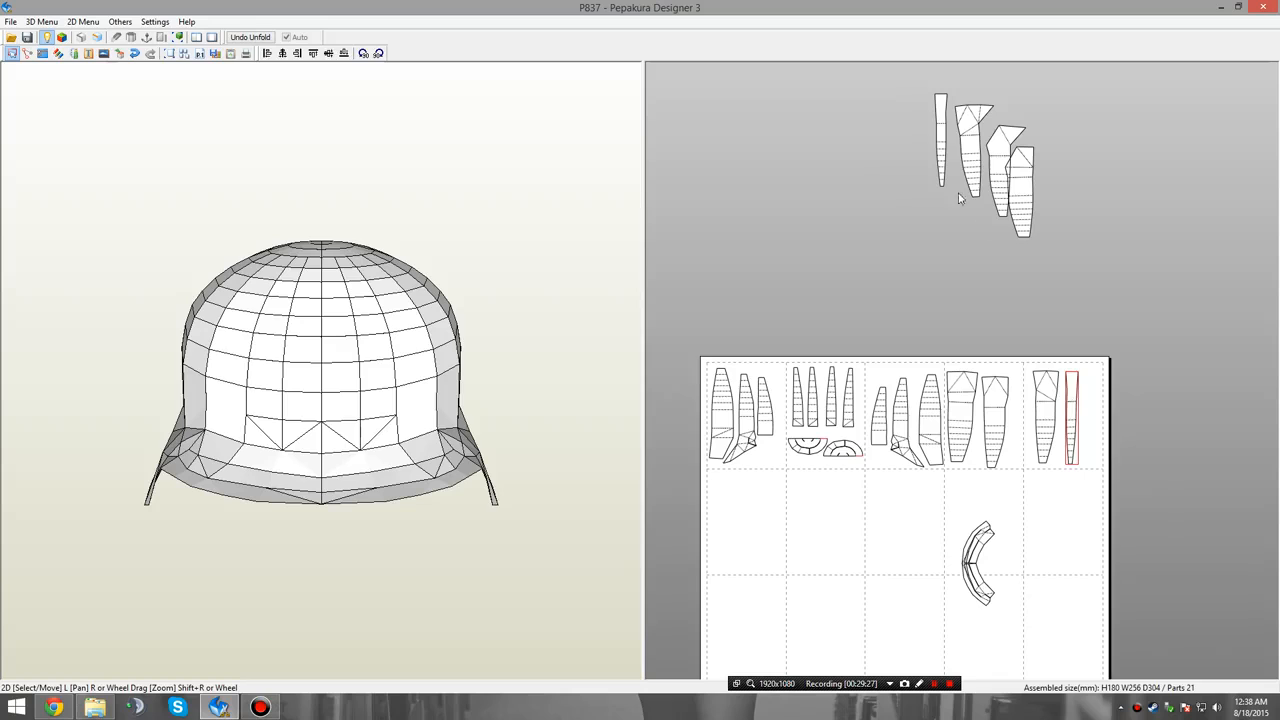
drag(935, 148, 1040, 284)
click(911, 96)
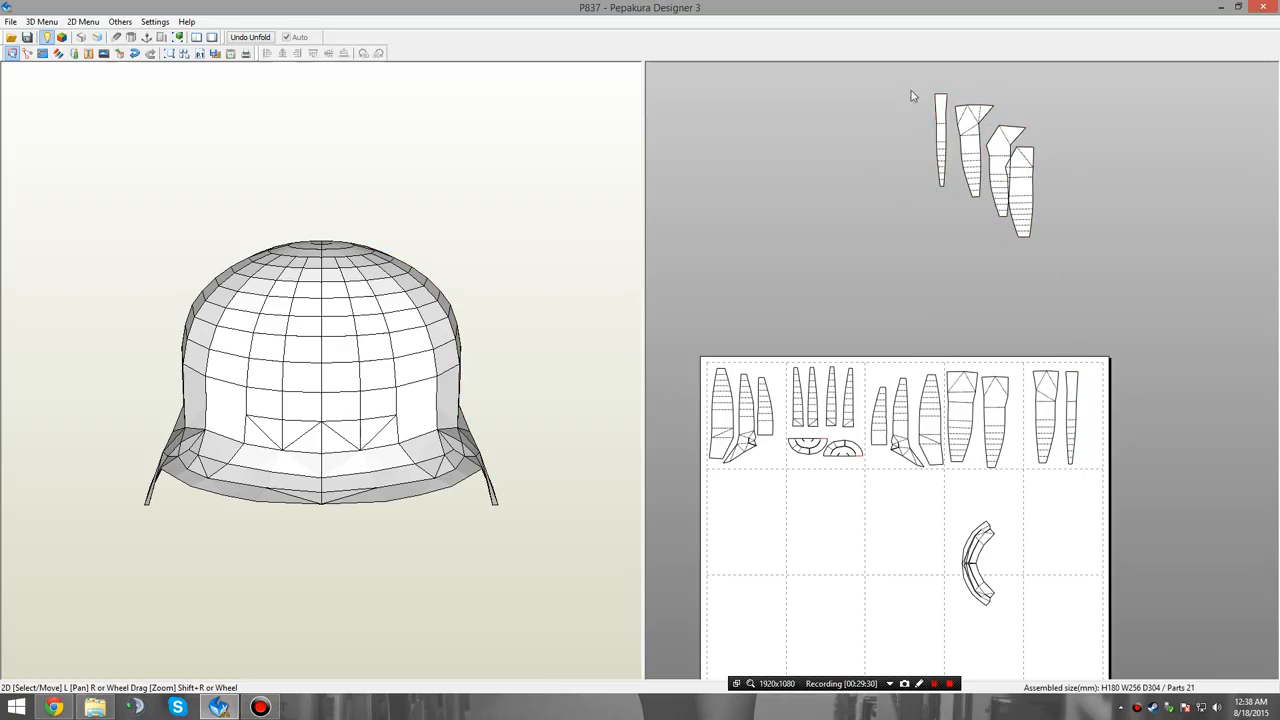
drag(942, 122, 1089, 396)
Place the two flared panels on the second row's first page, and the last wide panel with the front brim on its second page.
drag(983, 153, 739, 528)
drag(989, 186, 753, 535)
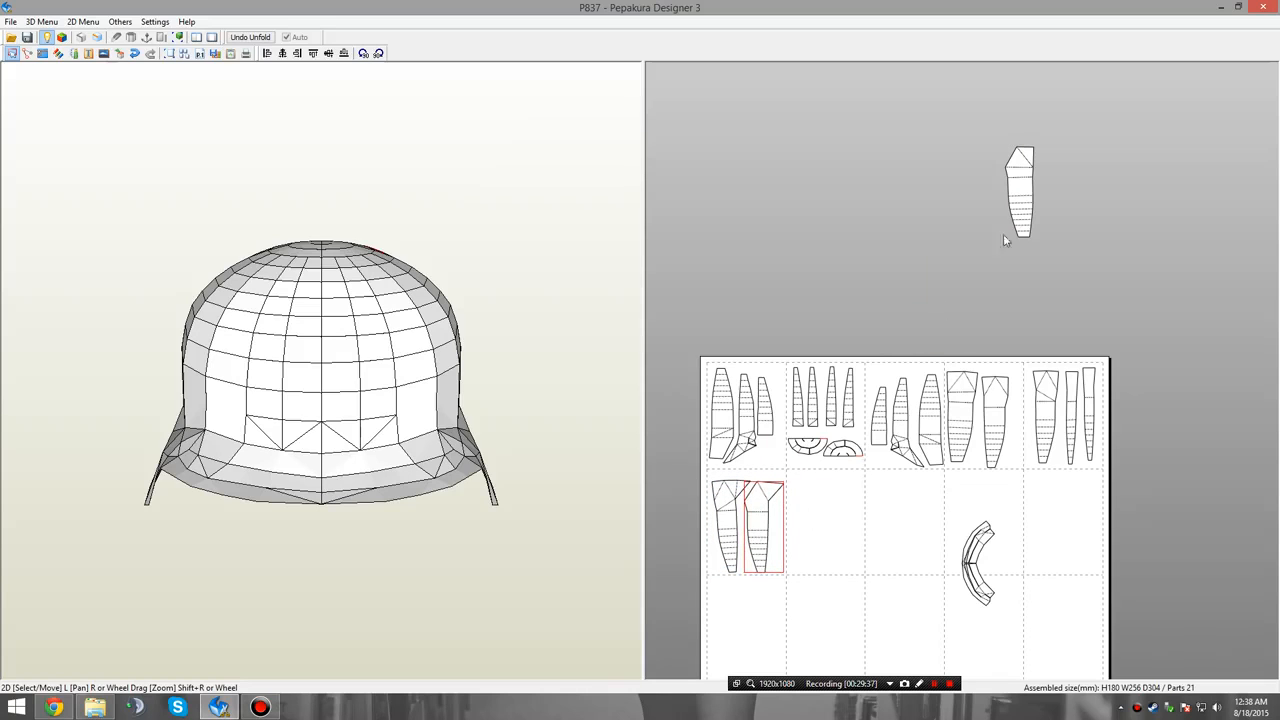
drag(1005, 240, 810, 537)
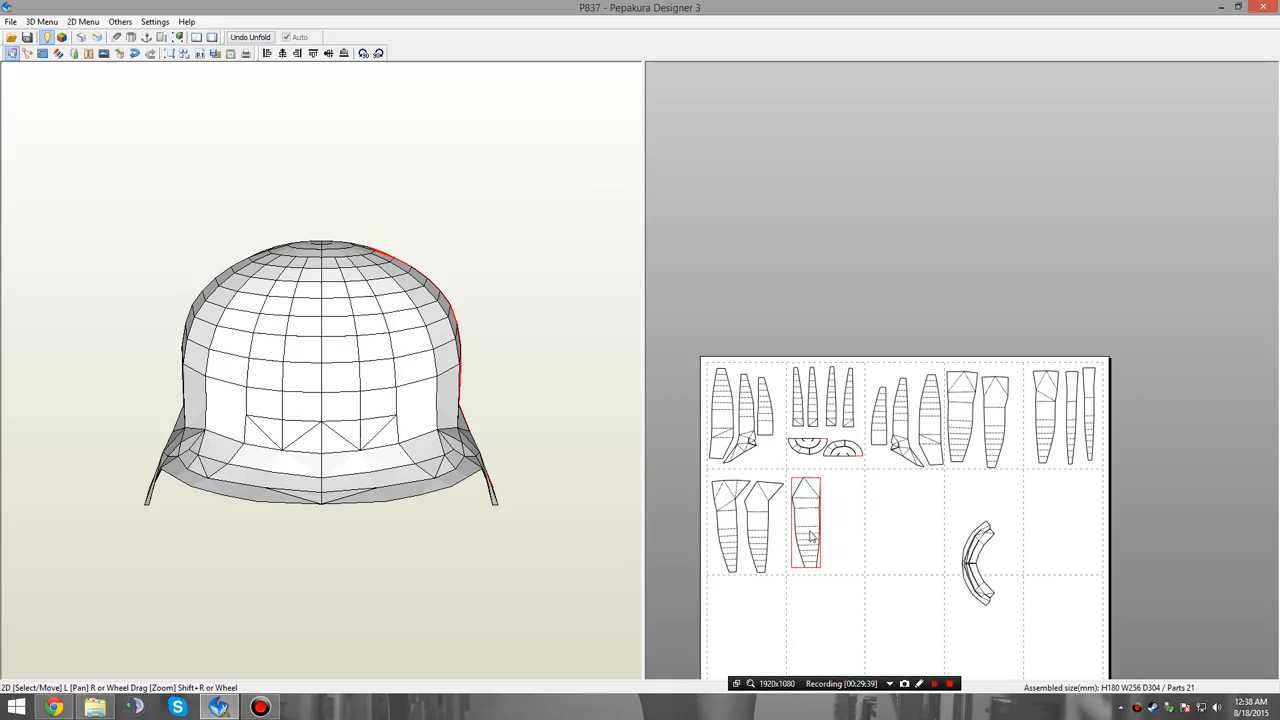
drag(974, 562, 836, 522)
click(935, 532)
middle_drag(937, 536, 951, 432)
scroll(948, 465, down, 2)
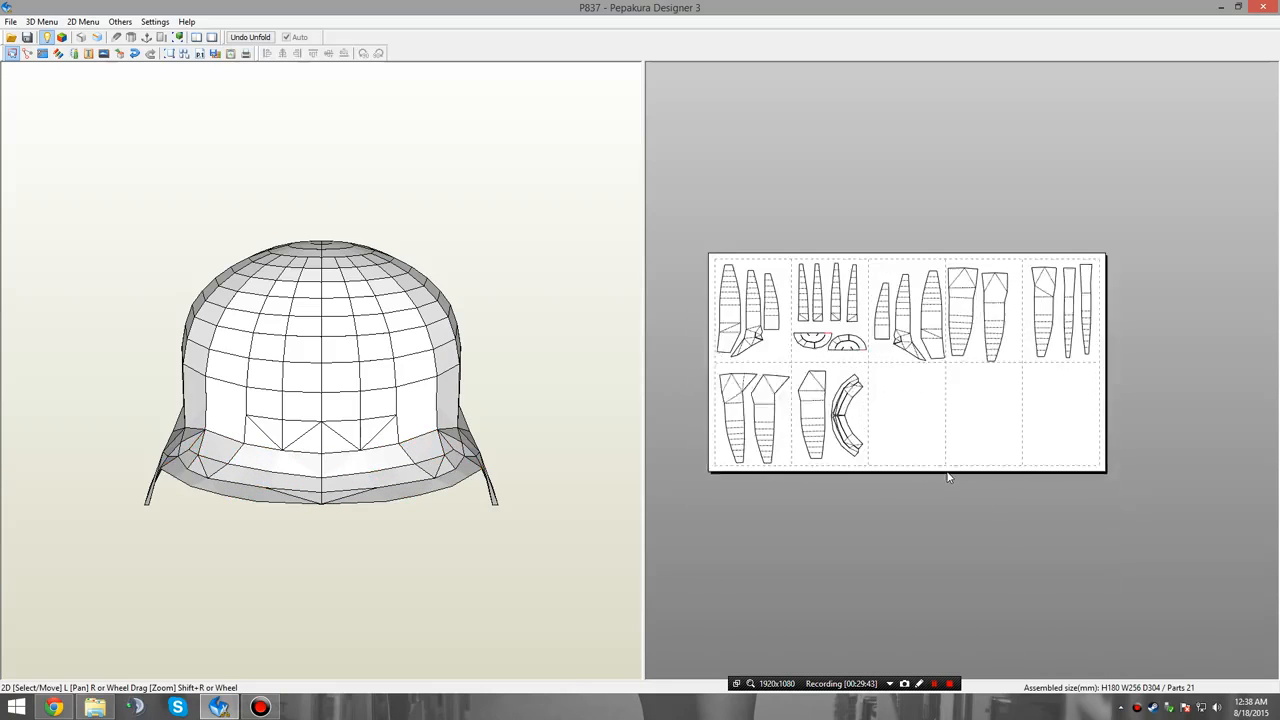
Compare the finished layout's part count with the original P837.pdo opened from the Wolfenstein folder, and close the original.
scroll(930, 470, up, 3)
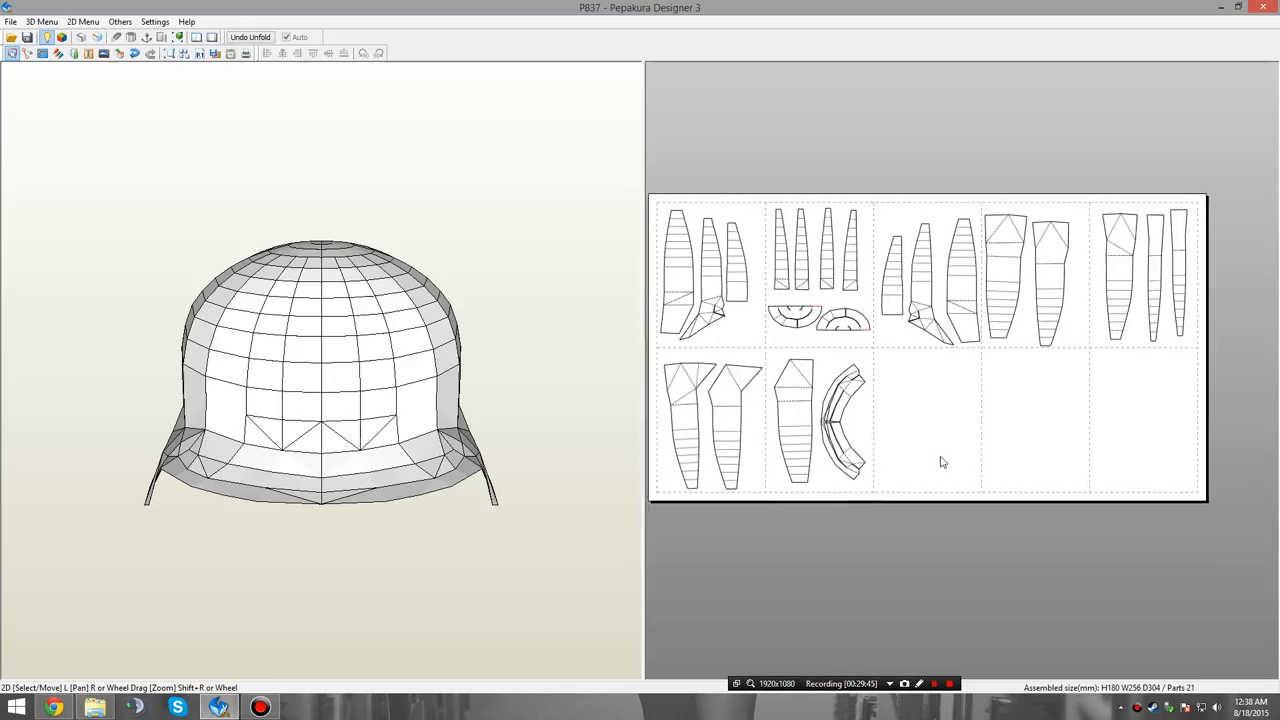
middle_drag(942, 461, 957, 472)
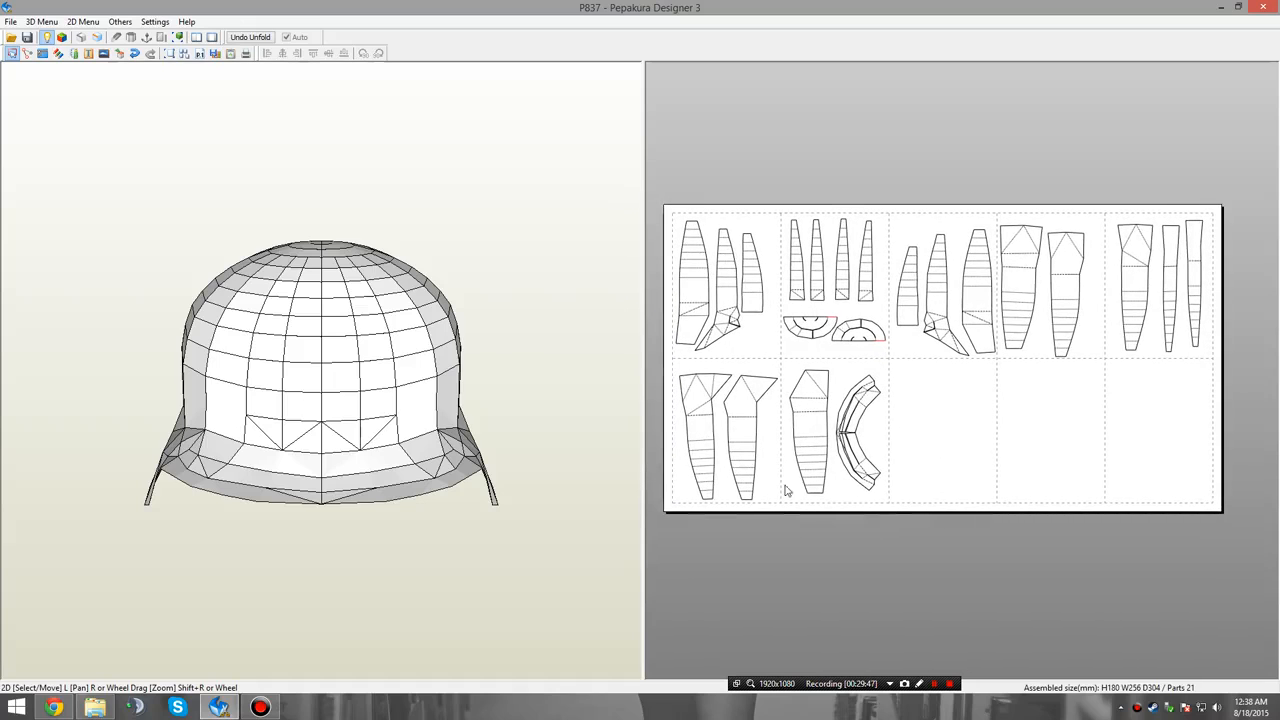
drag(557, 469, 675, 455)
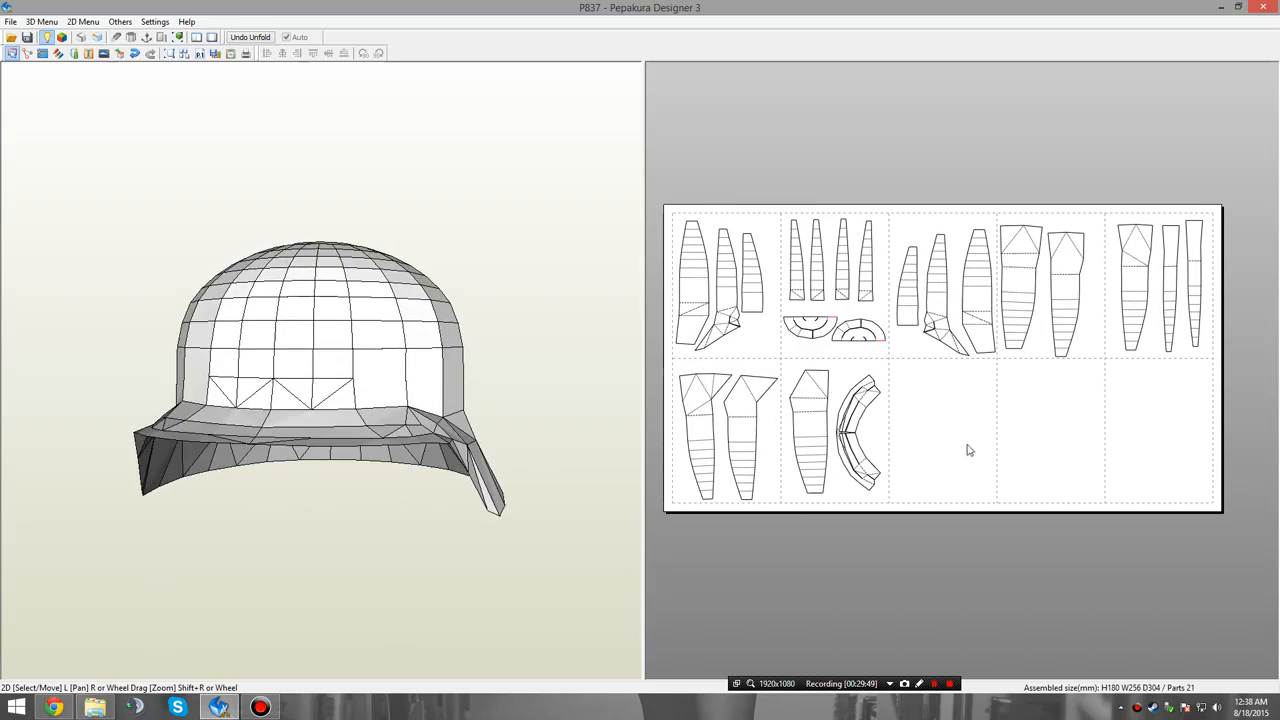
drag(394, 457, 367, 463)
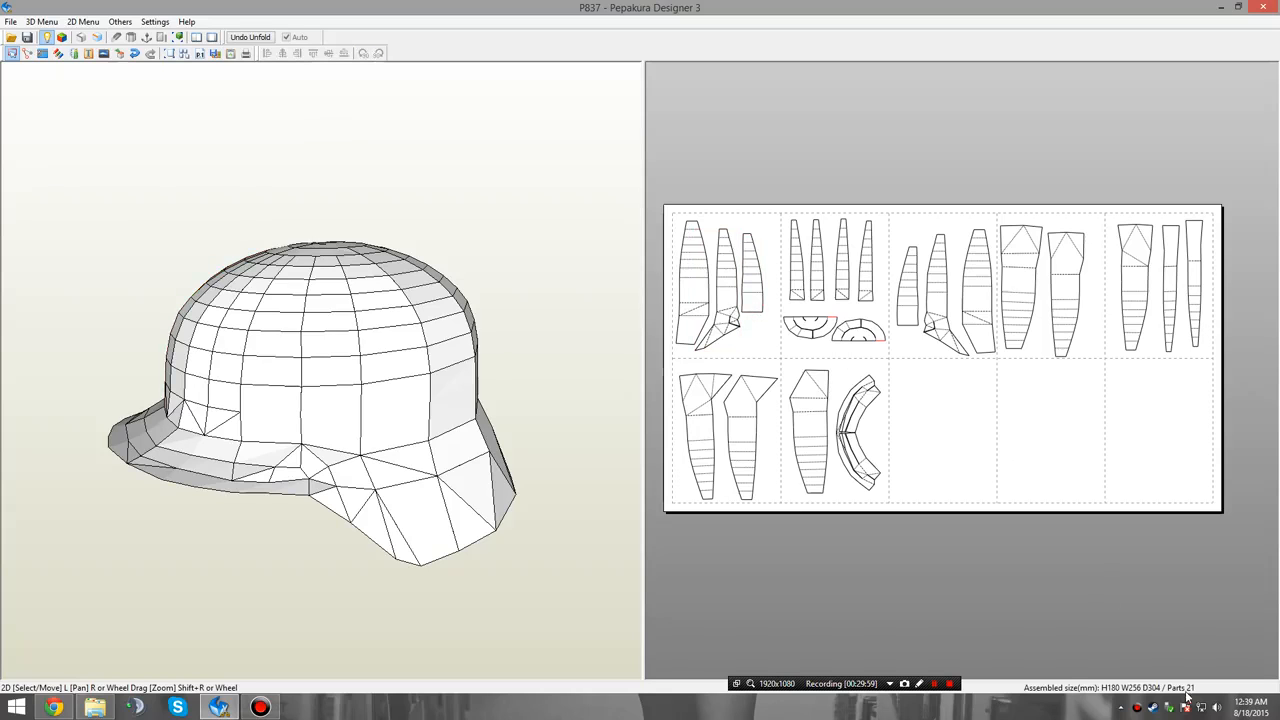
click(96, 709)
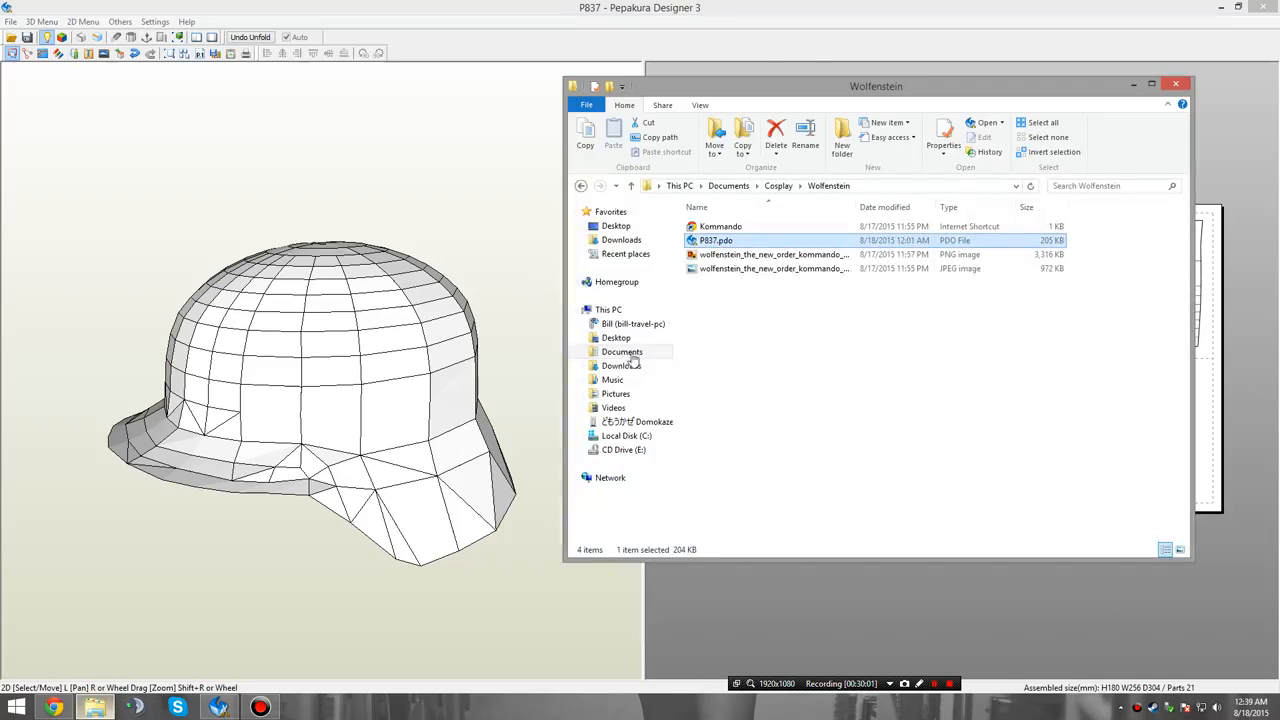
double_click(770, 242)
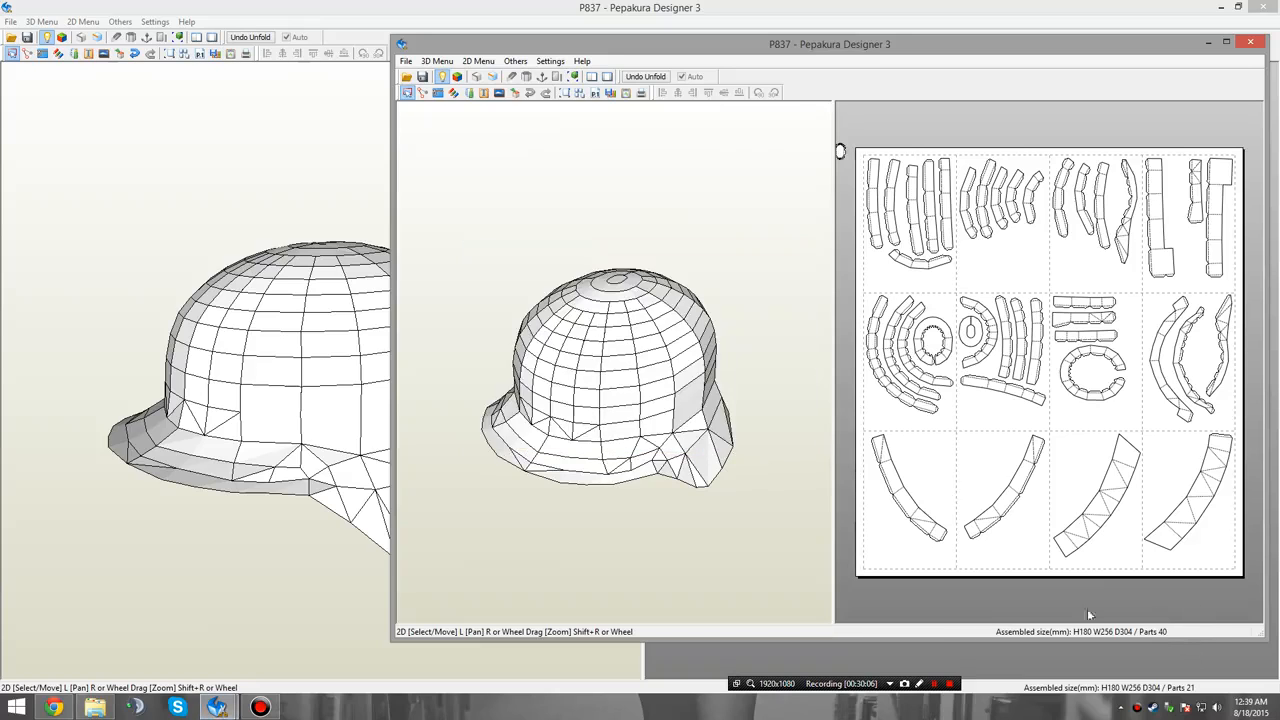
click(1250, 42)
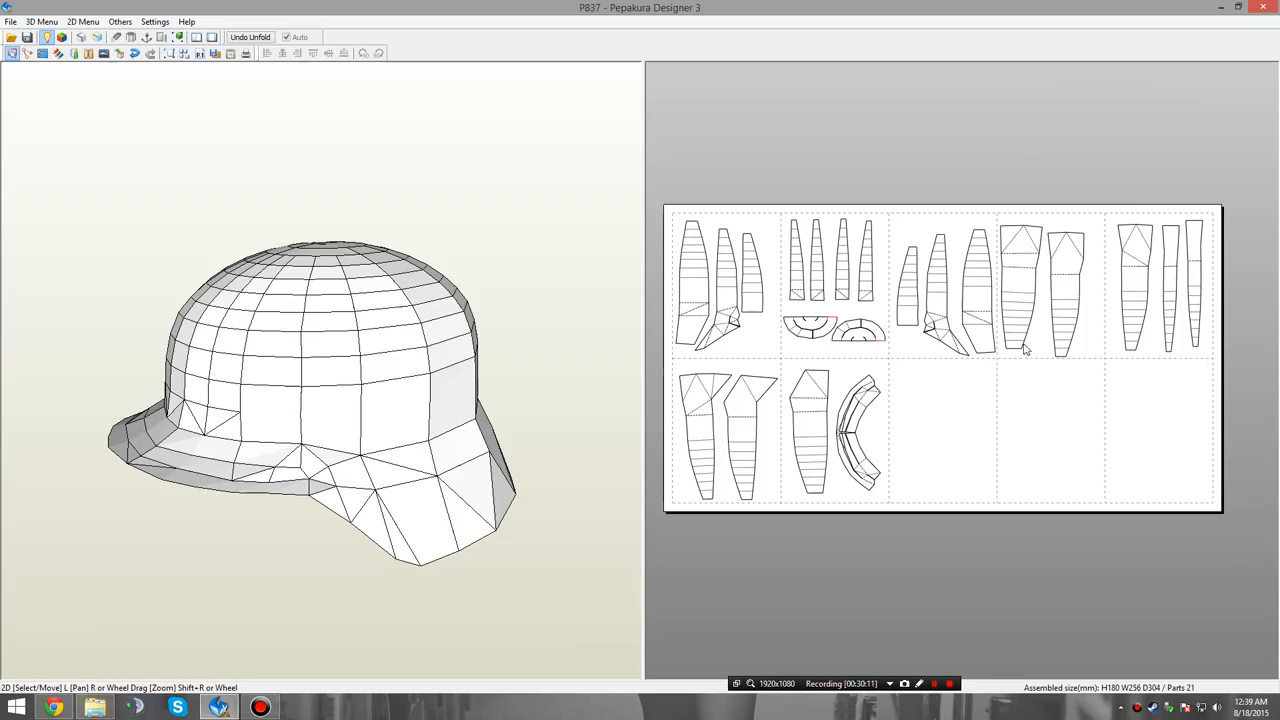
Examine the helmet's side and rear, and compare its panels with the unfolded strips in the reopened original P837.pdo.
drag(364, 294, 367, 280)
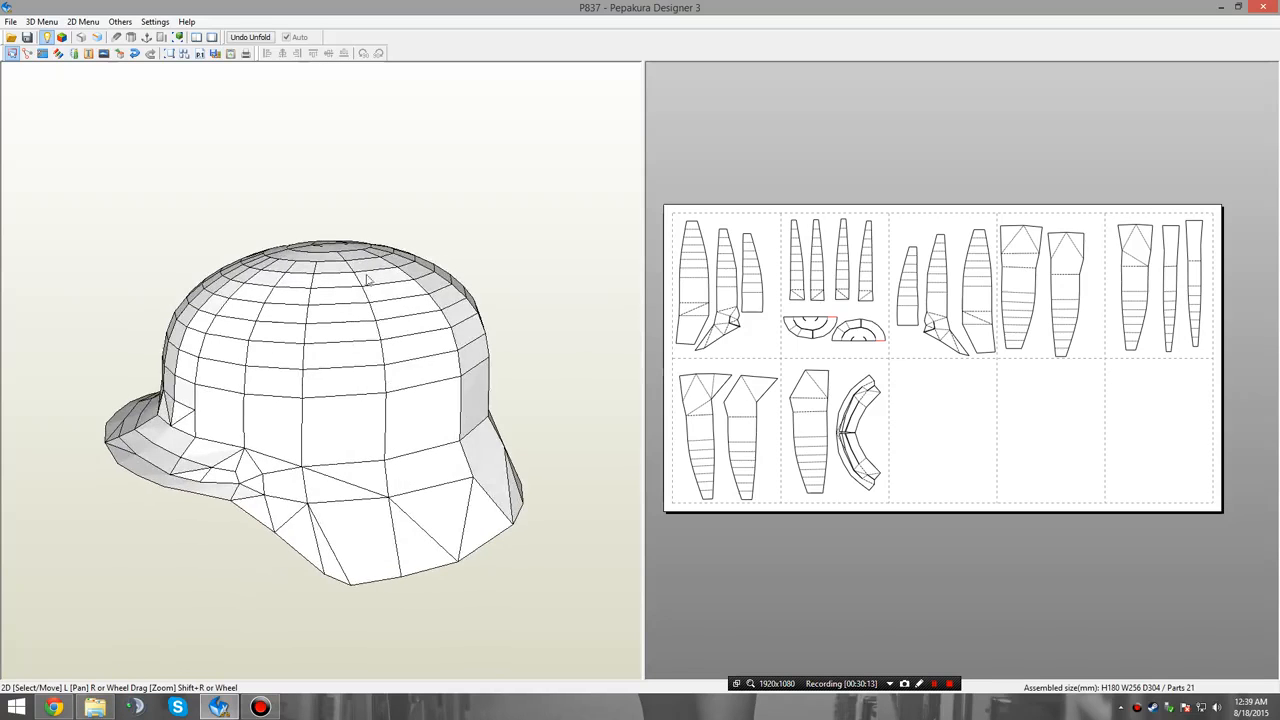
drag(435, 414, 345, 285)
drag(343, 466, 351, 457)
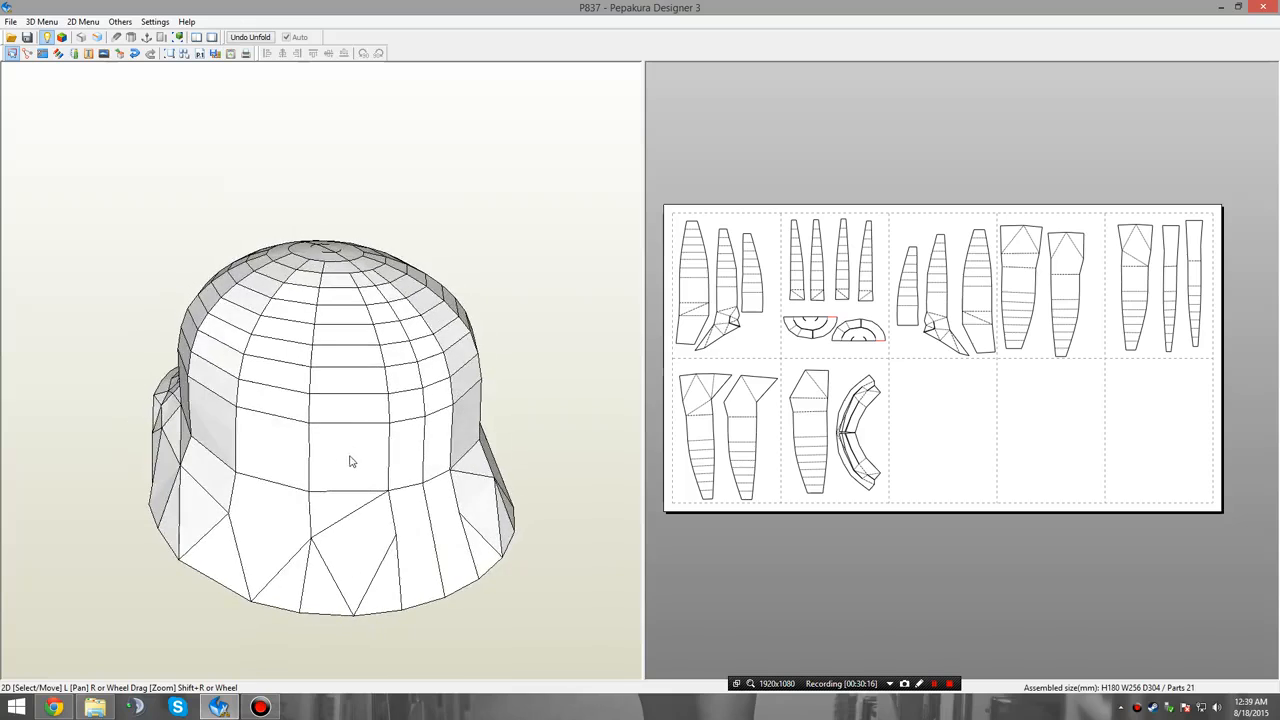
drag(362, 386, 349, 369)
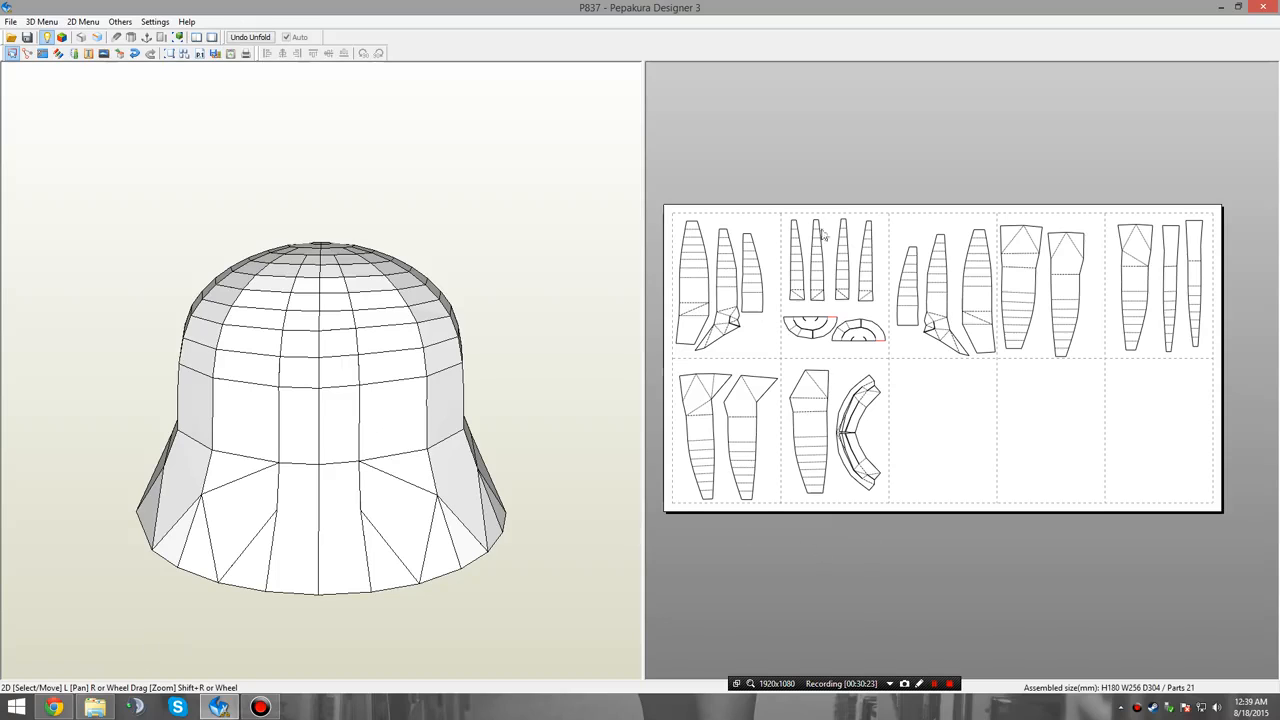
drag(142, 463, 300, 314)
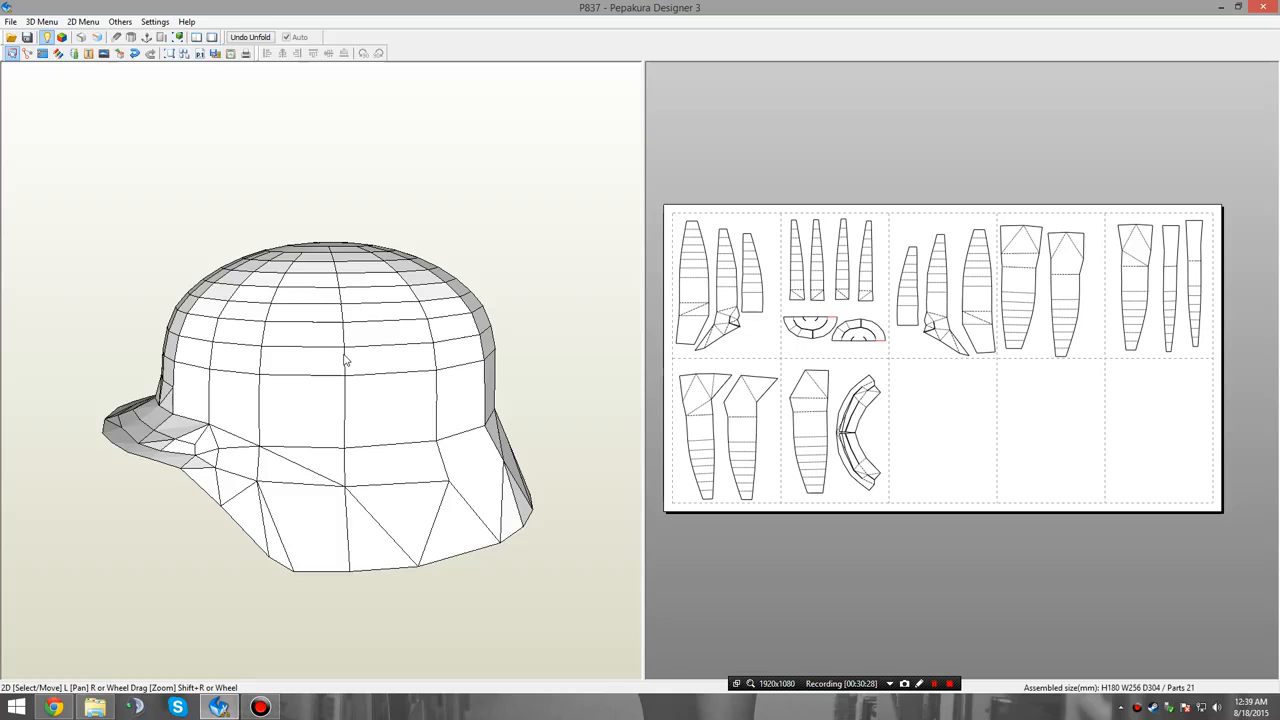
click(96, 707)
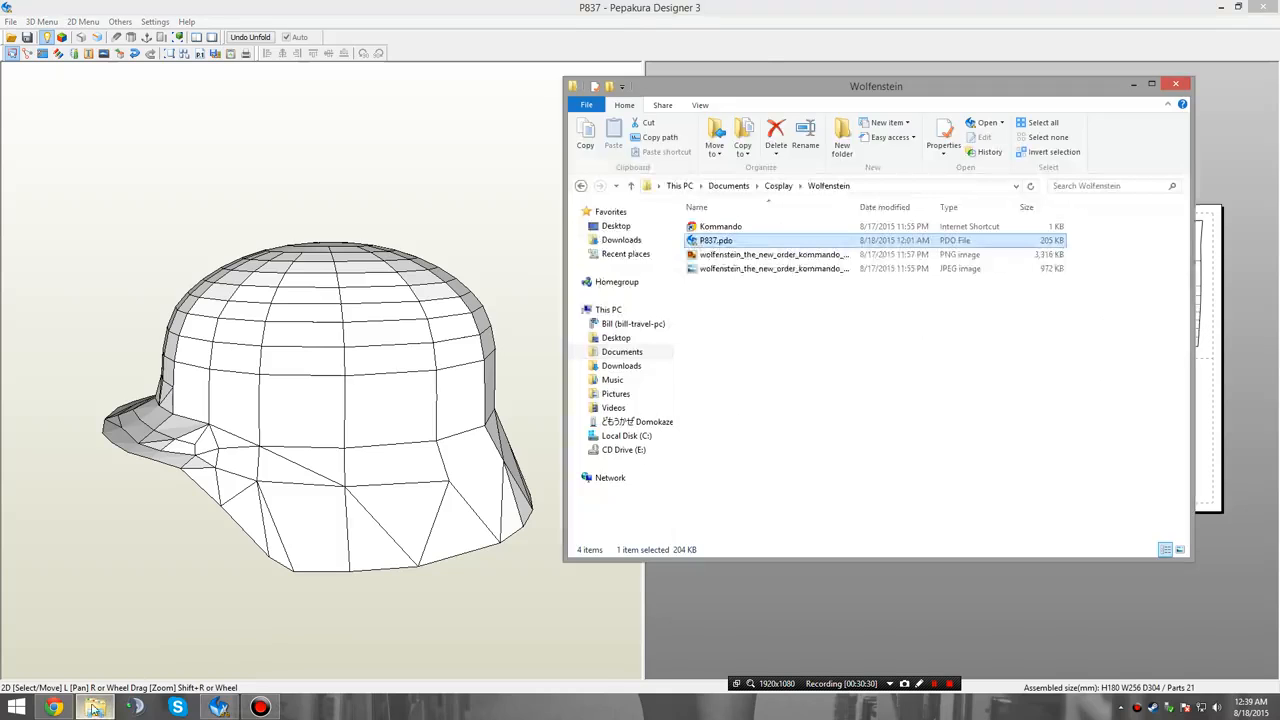
double_click(882, 240)
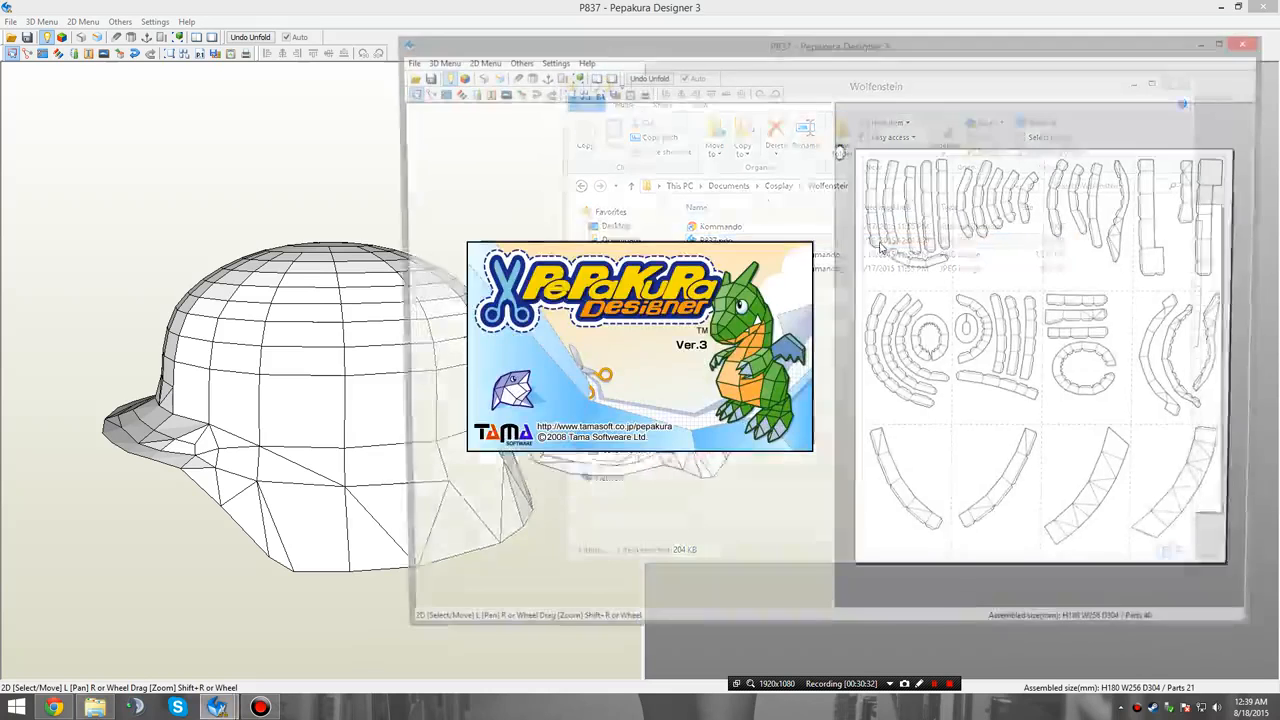
drag(815, 48, 799, 47)
right_drag(717, 273, 690, 266)
right_drag(879, 261, 897, 273)
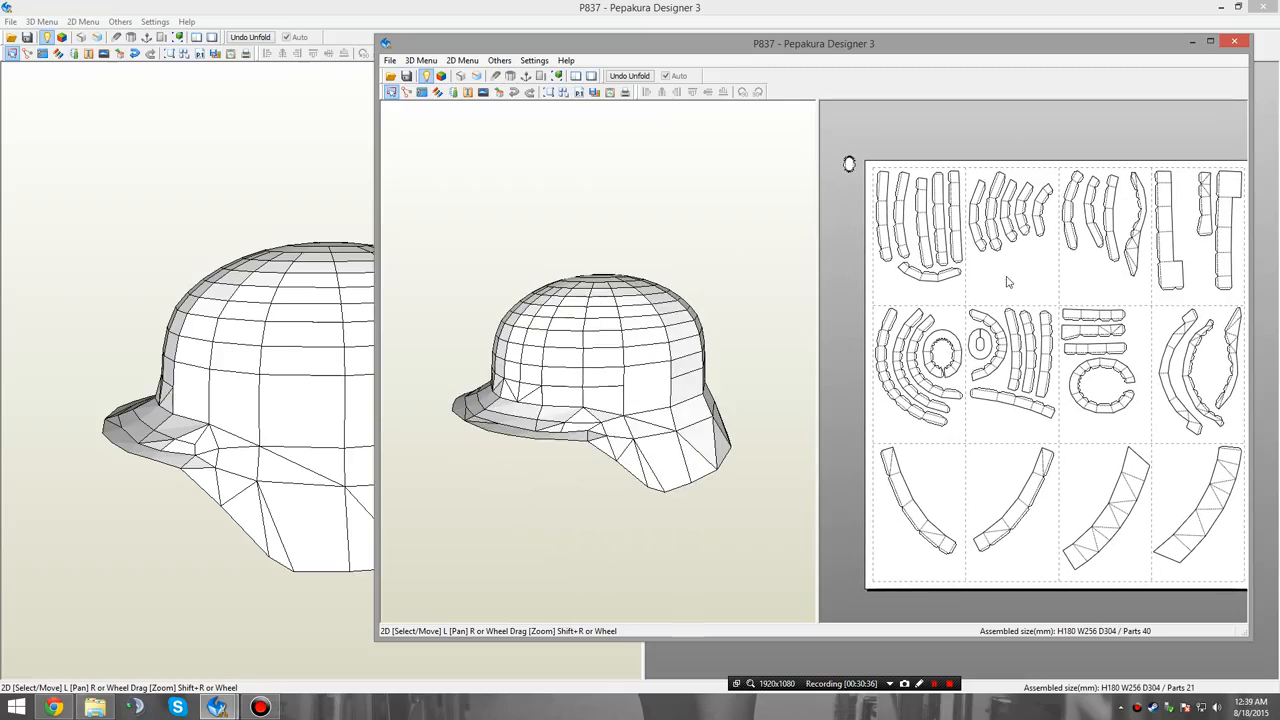
right_drag(1001, 293, 979, 290)
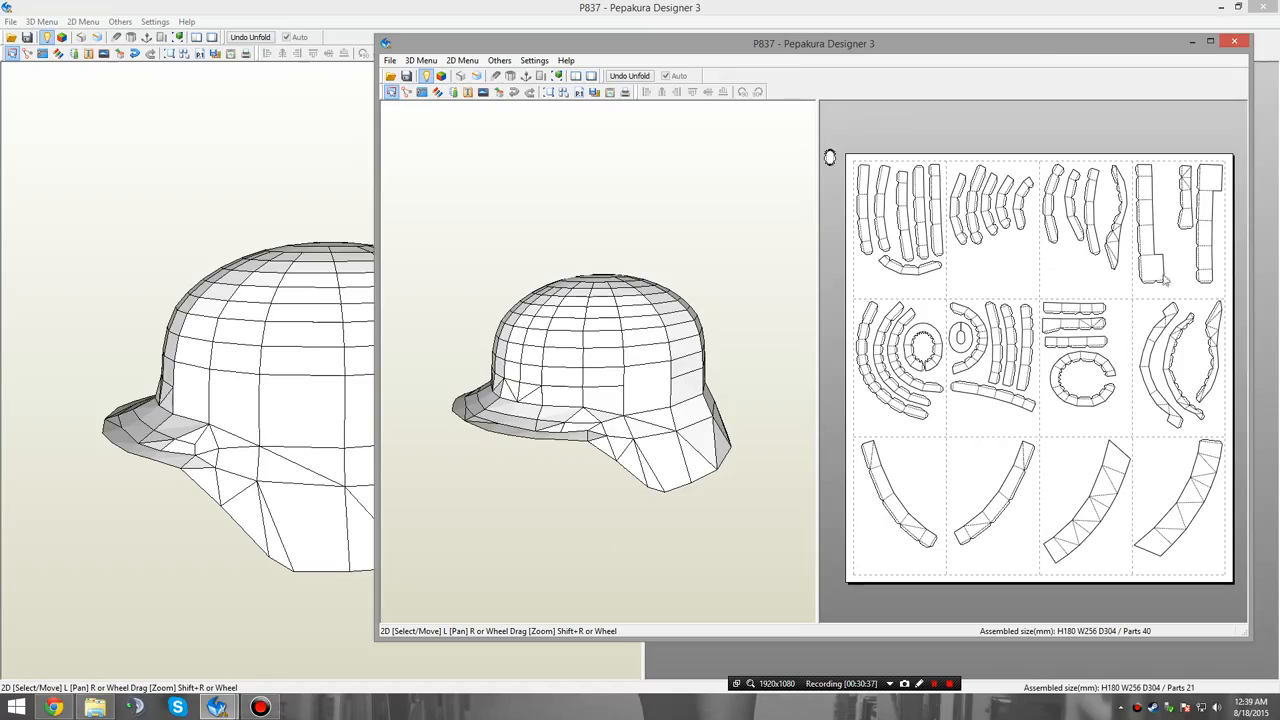
click(1233, 41)
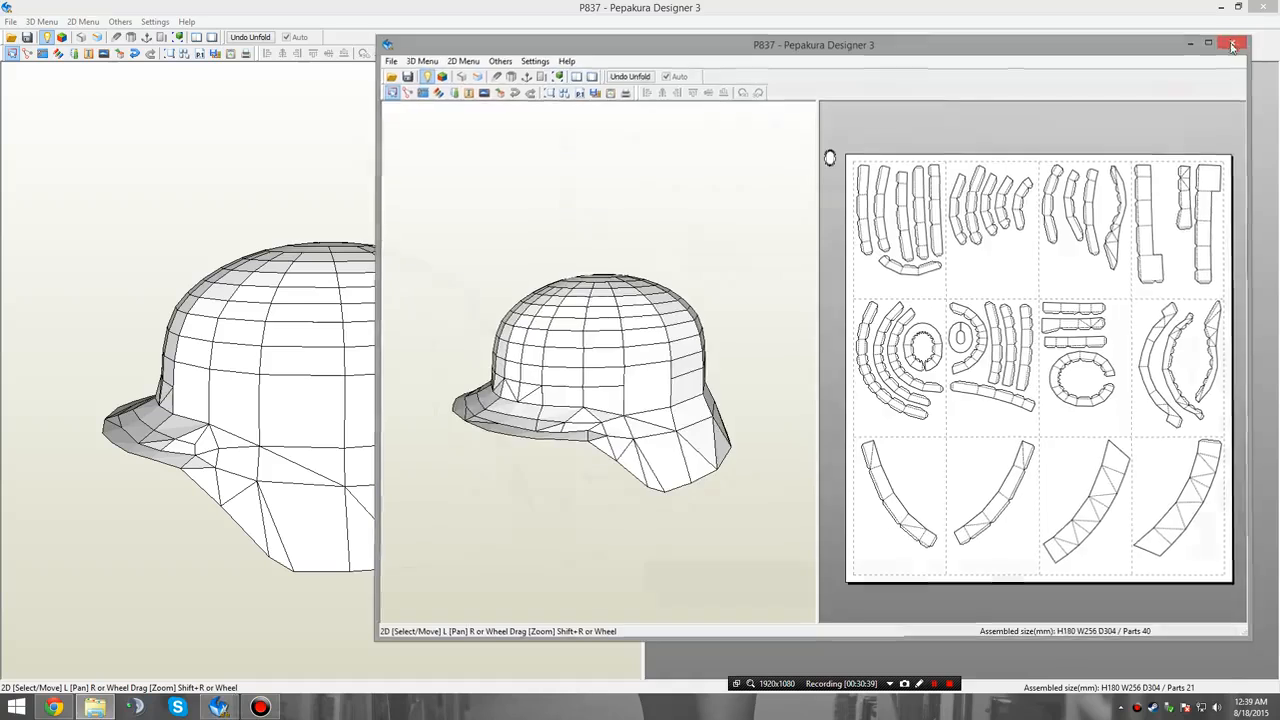
click(1060, 5)
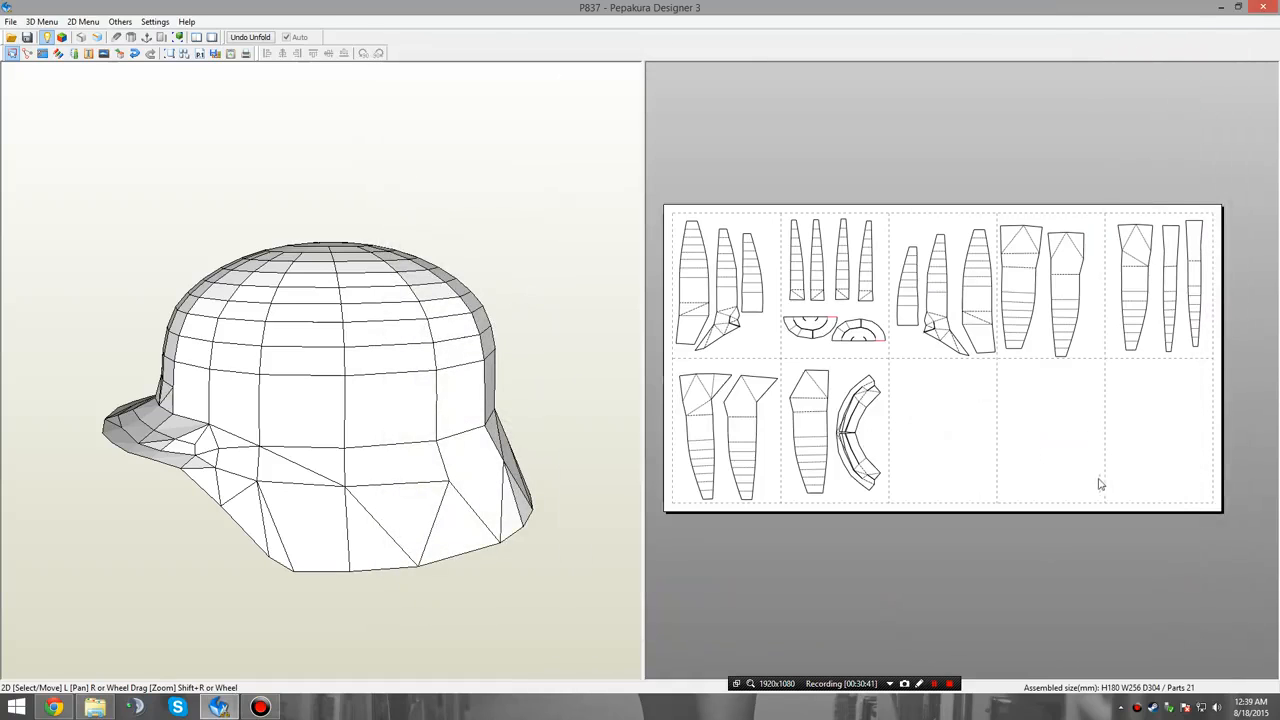
scroll(1008, 490, up, 2)
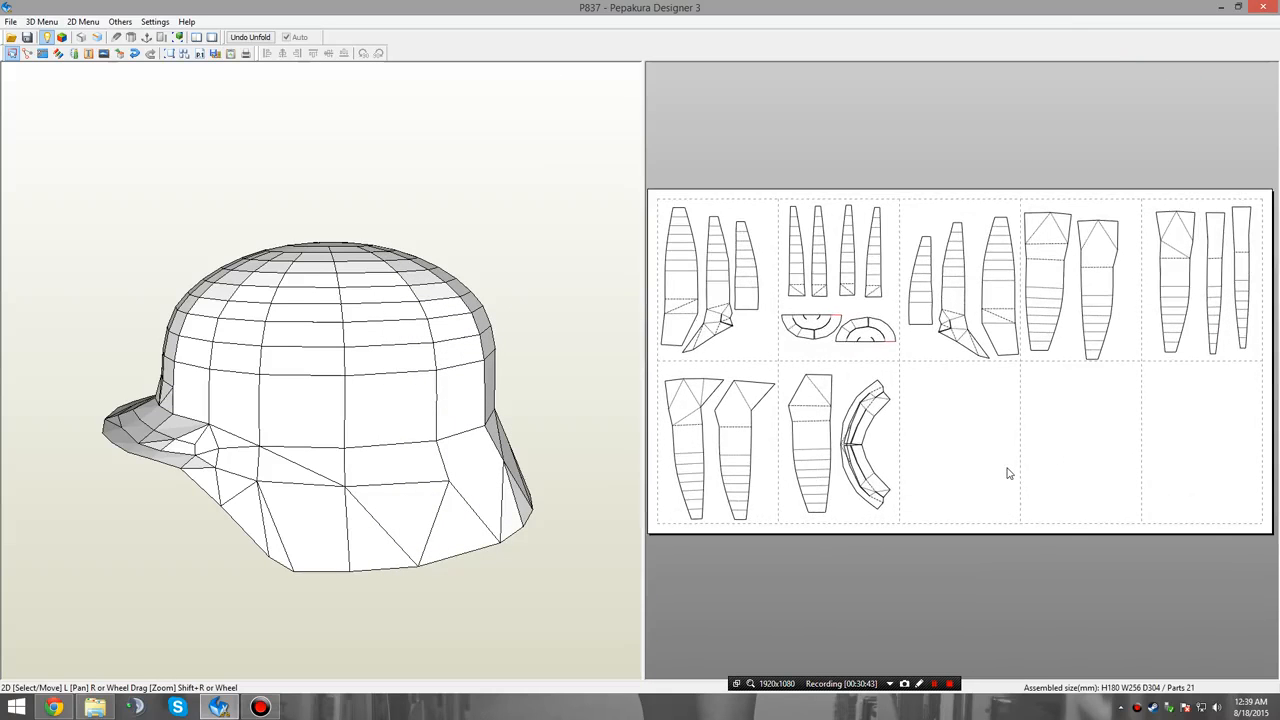
right_click(1008, 473)
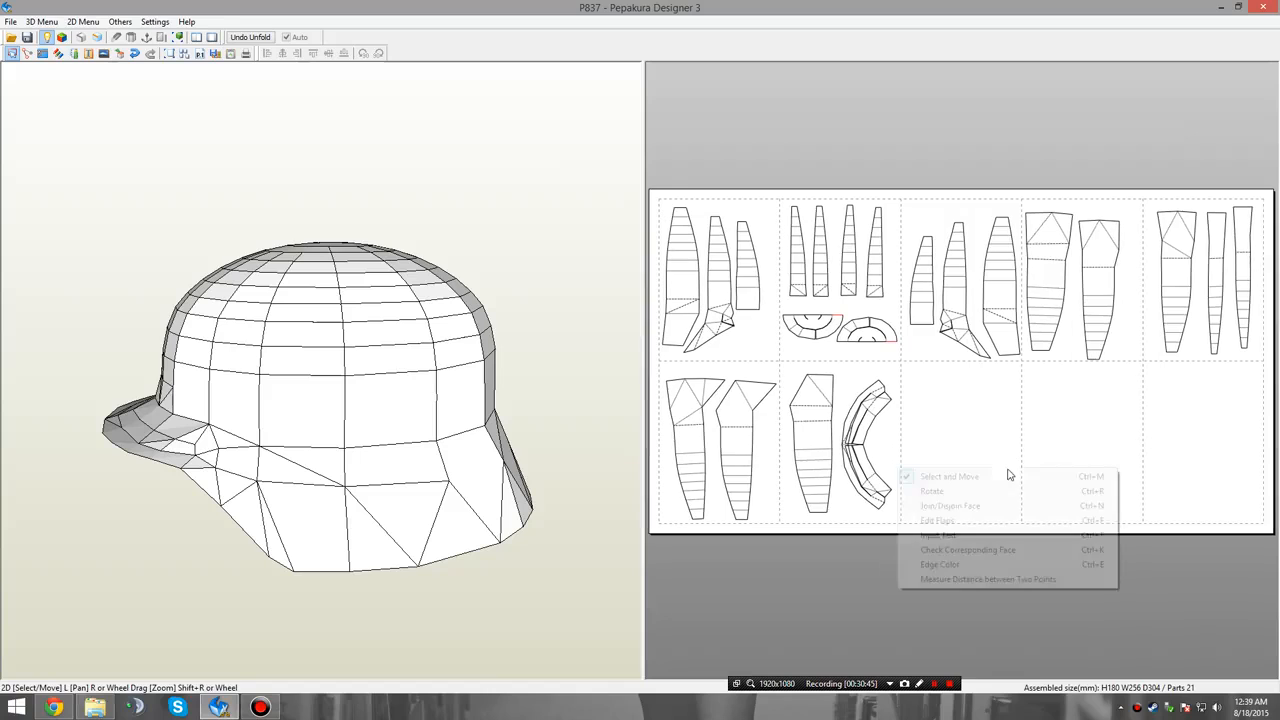
click(918, 628)
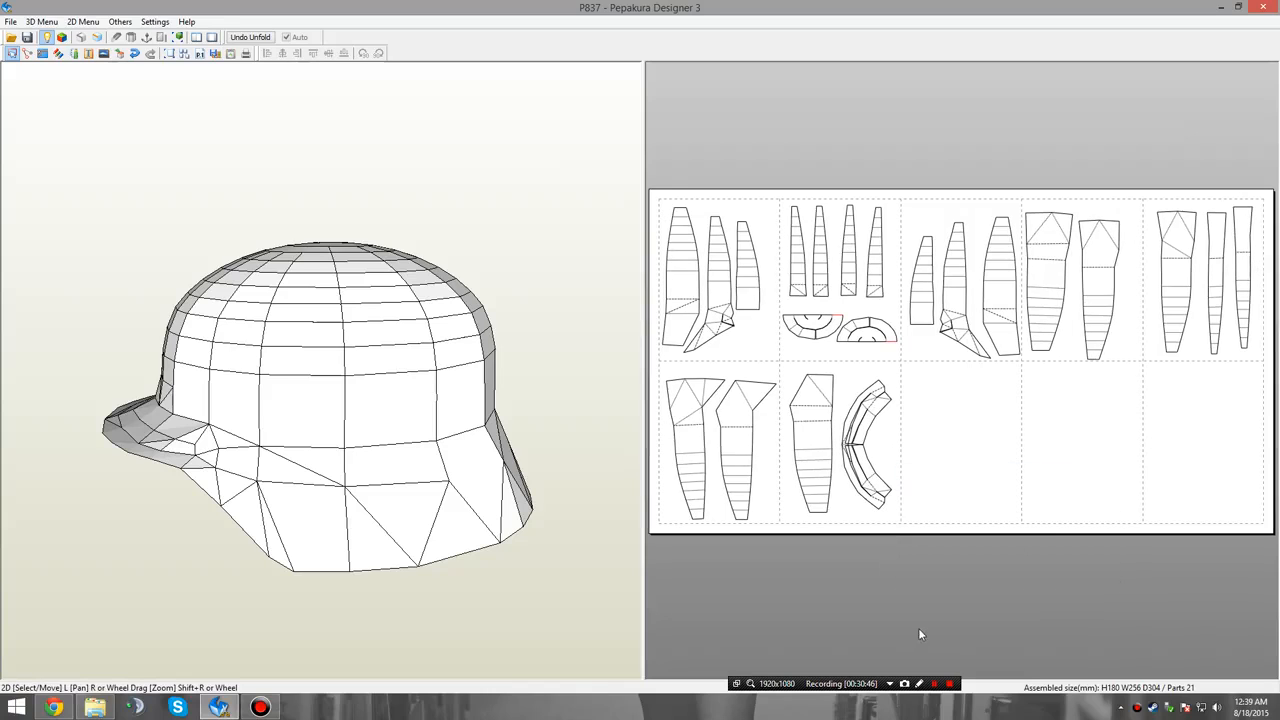